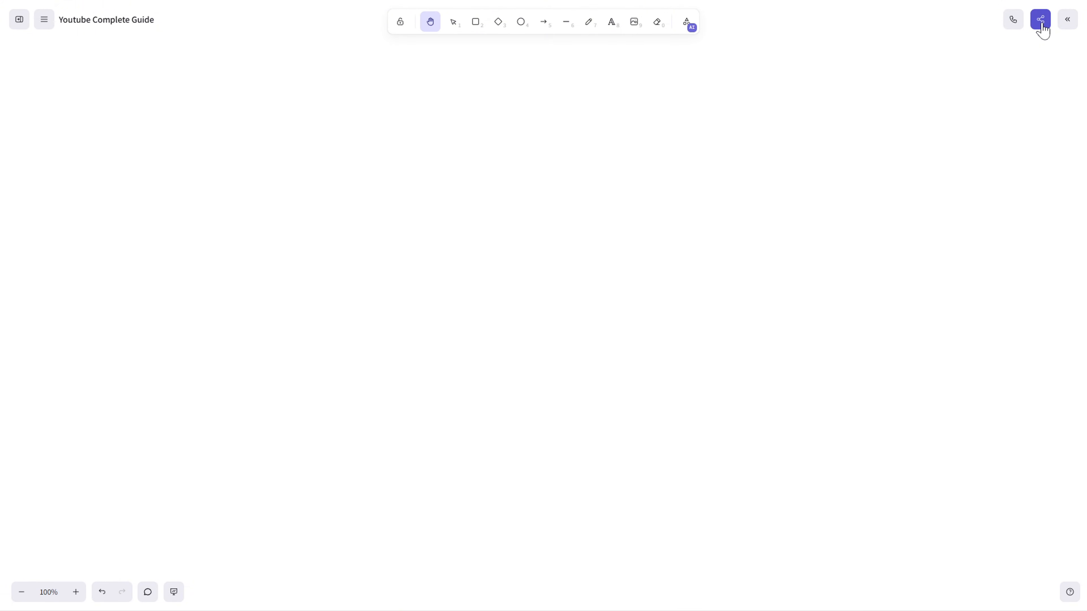
Enable shareable link collaboration for the scene and review the embed link and presentation sharing options
click(1040, 21)
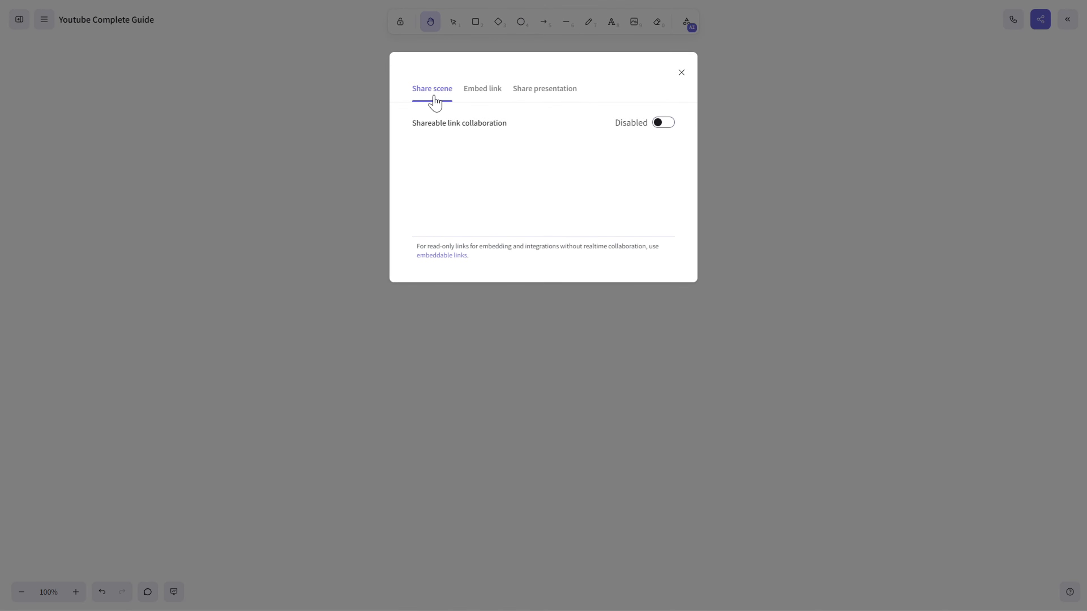
click(664, 124)
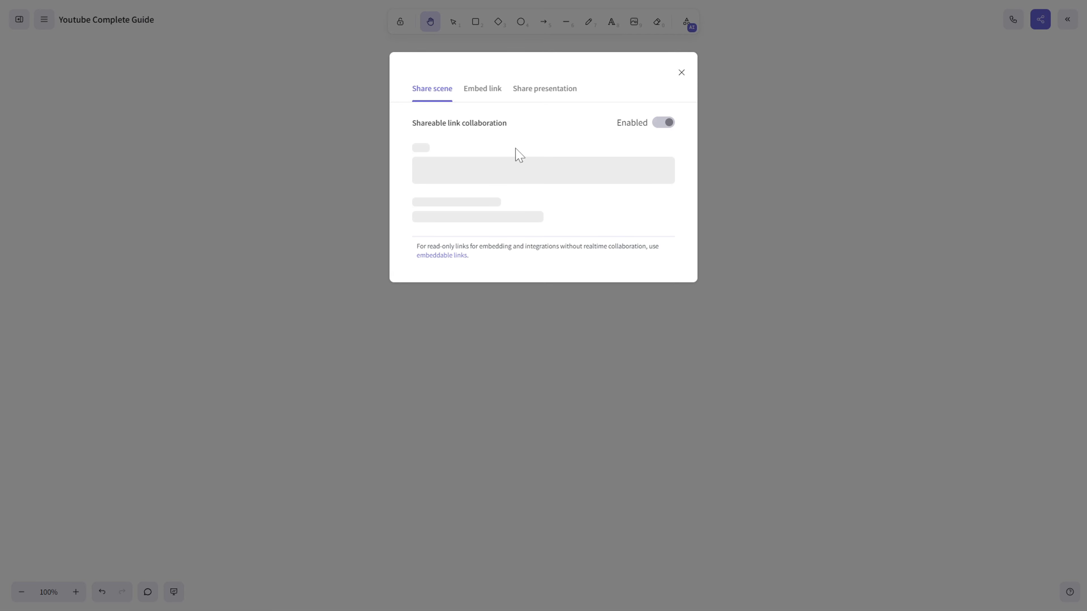
click(482, 97)
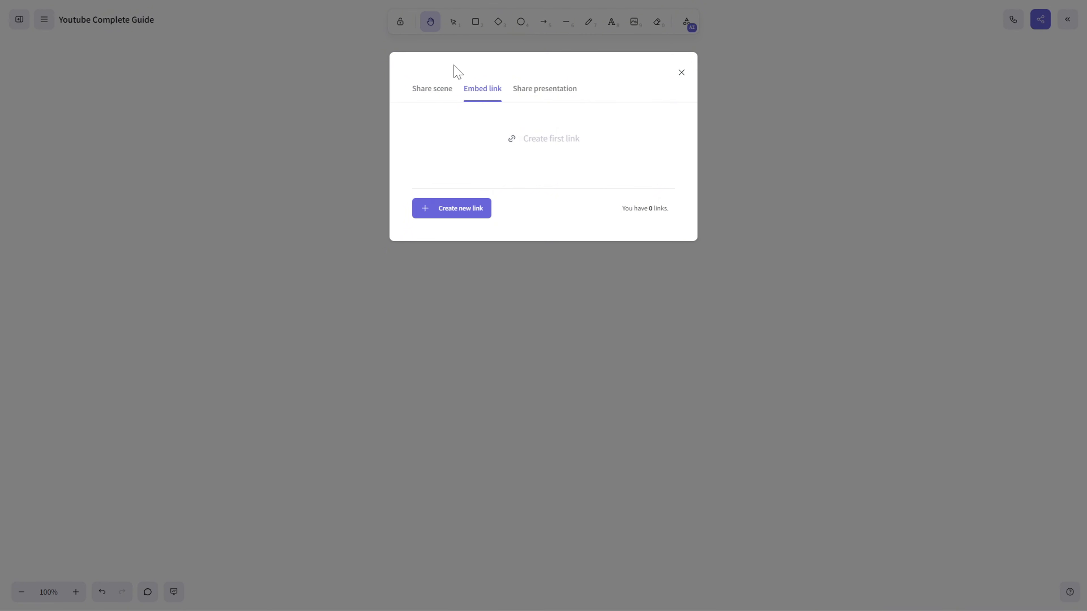
click(525, 88)
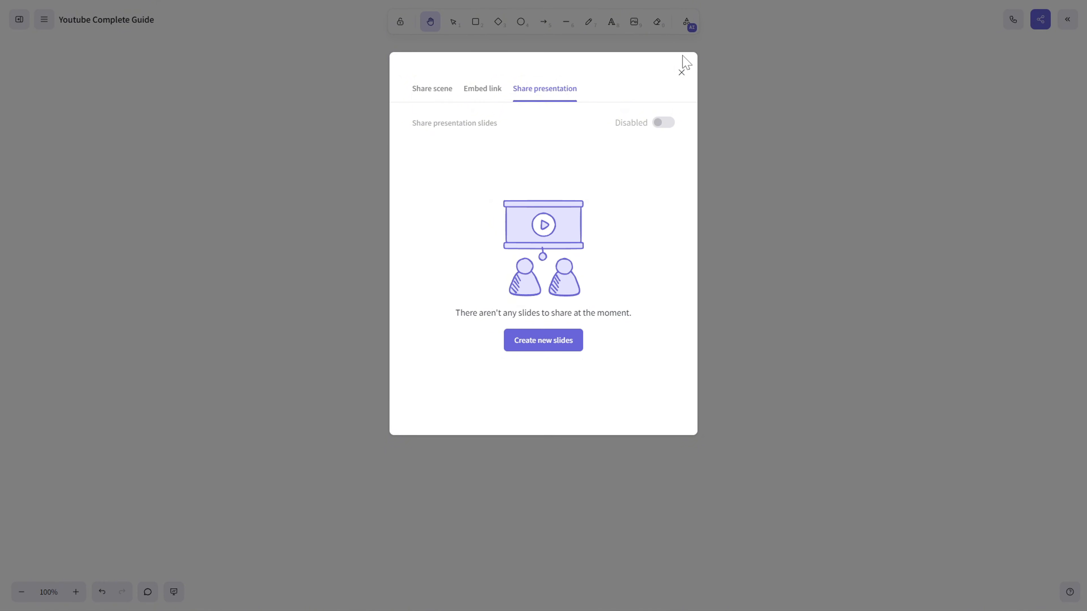
click(682, 72)
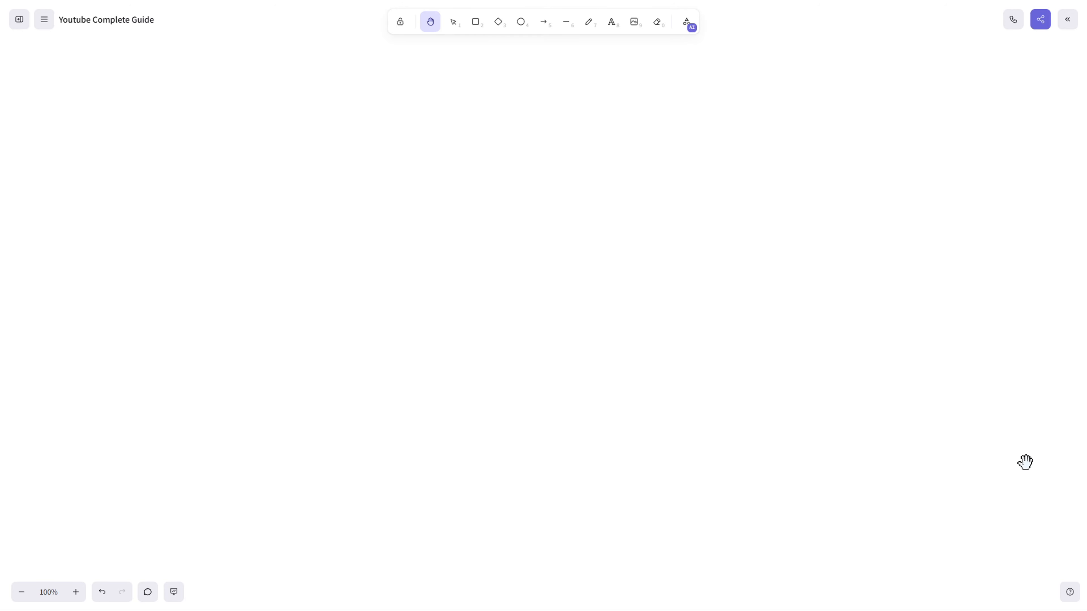
Examine the keyboard shortcuts for tools, view and editor in the help overview, and close it
click(1069, 599)
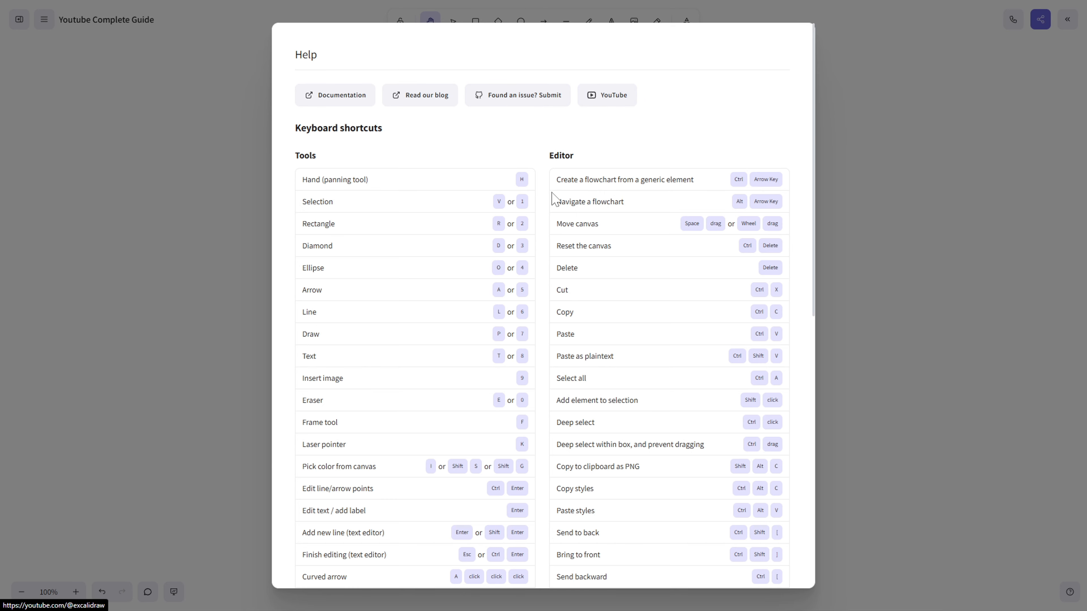
drag(343, 129, 405, 141)
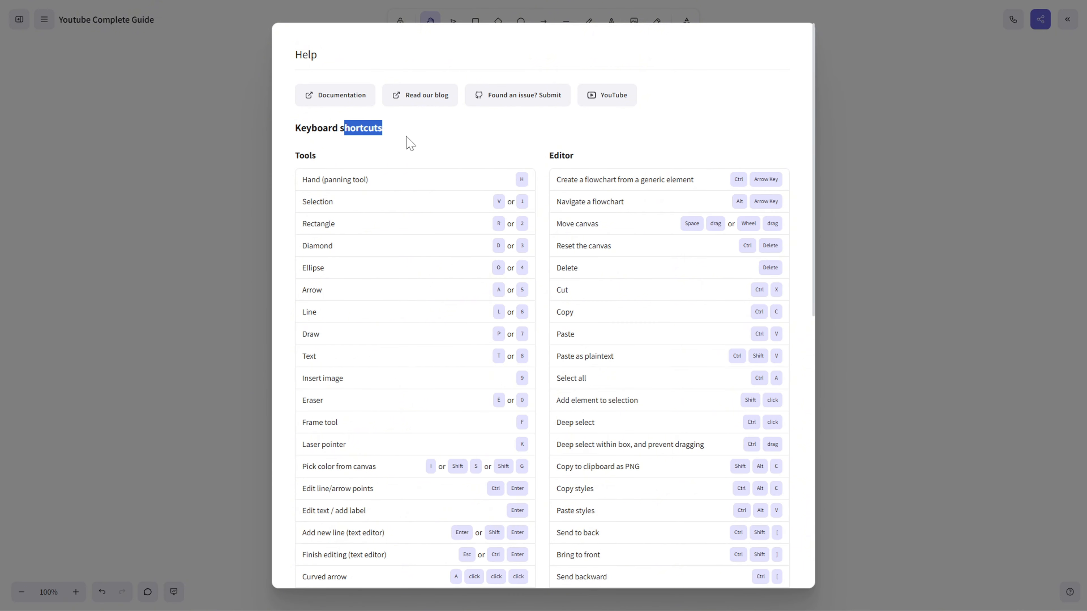
click(481, 160)
scroll(483, 162, down, 10)
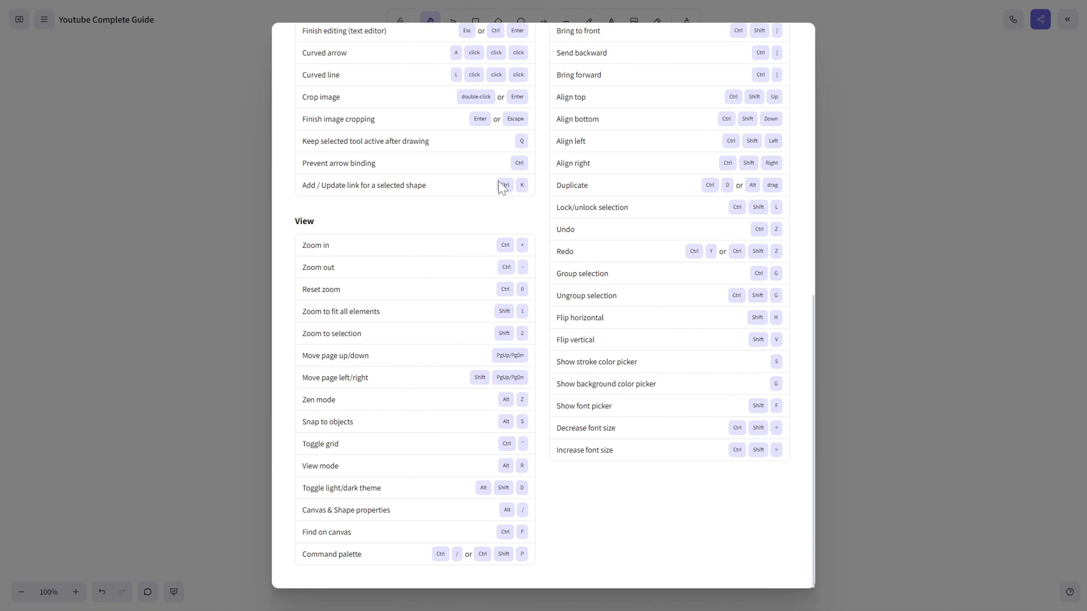
scroll(542, 227, up, 6)
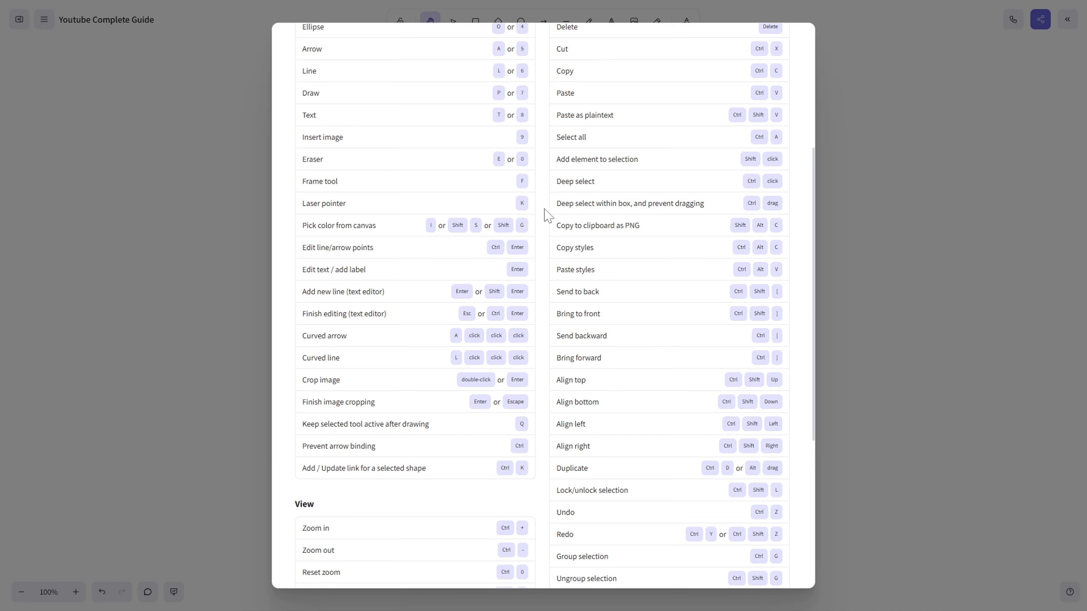
scroll(548, 216, down, 6)
scroll(545, 215, up, 11)
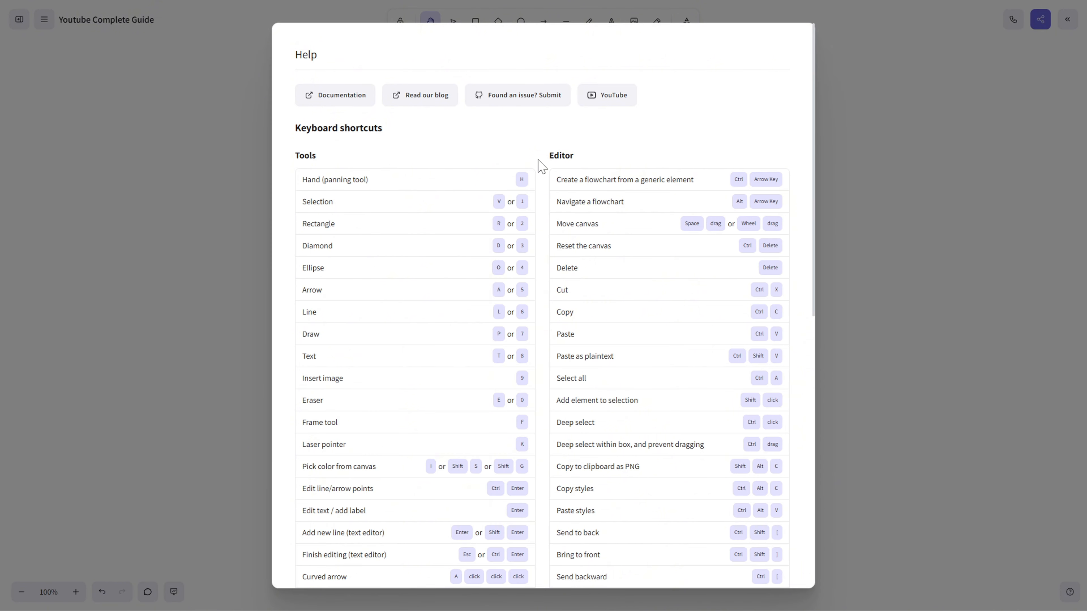
scroll(611, 277, down, 11)
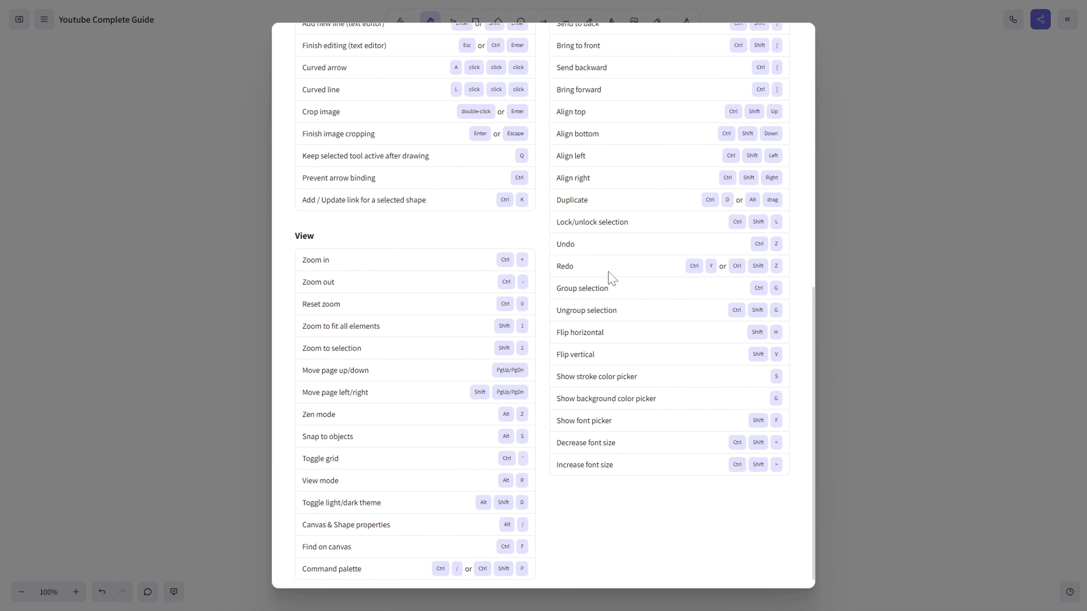
scroll(514, 300, up, 11)
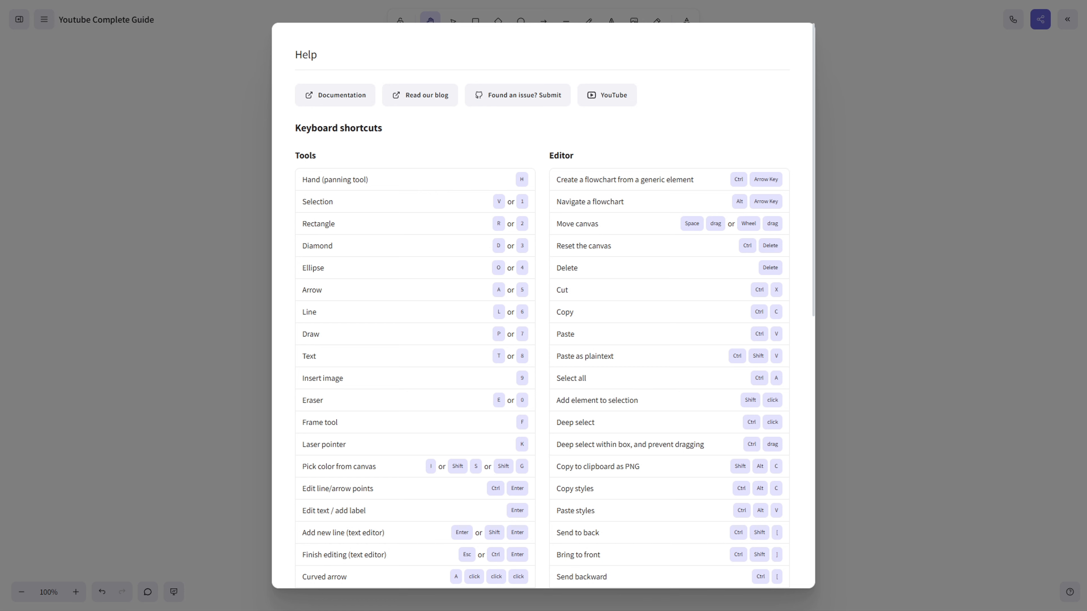
click(923, 274)
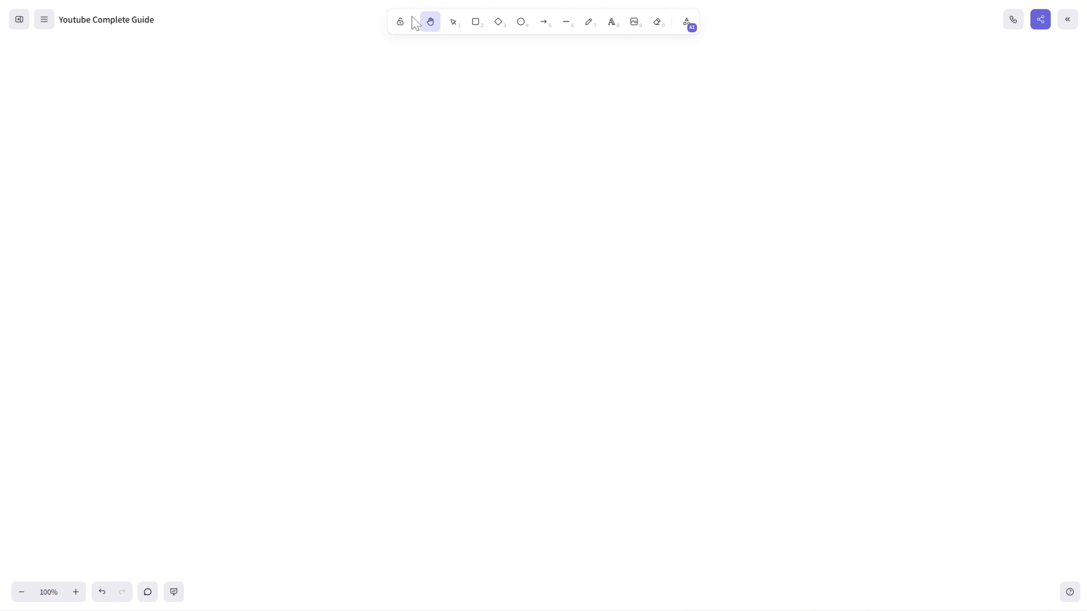
click(401, 24)
click(400, 26)
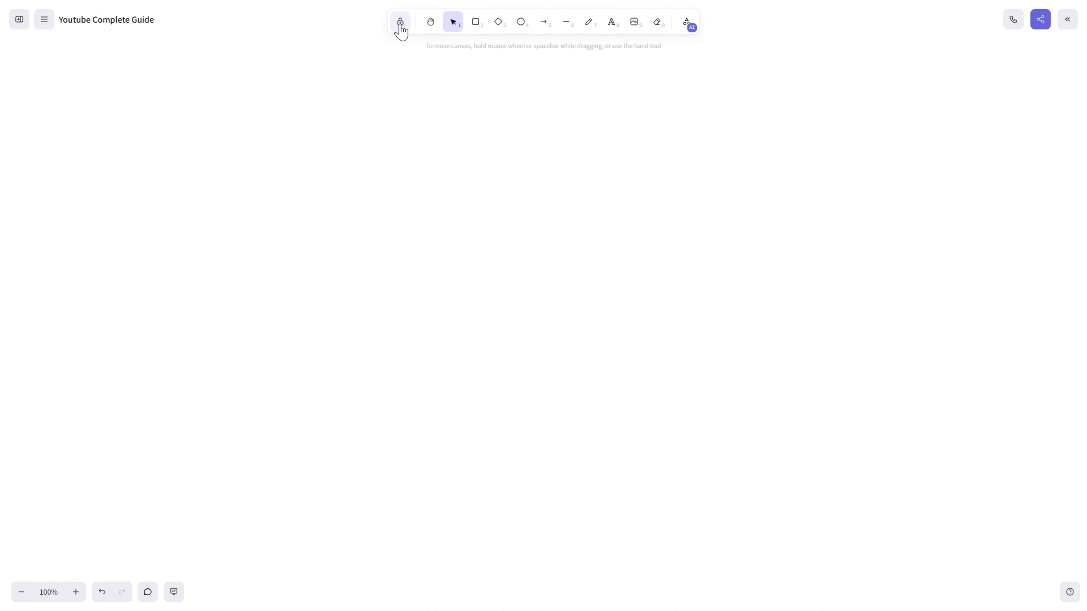
click(430, 22)
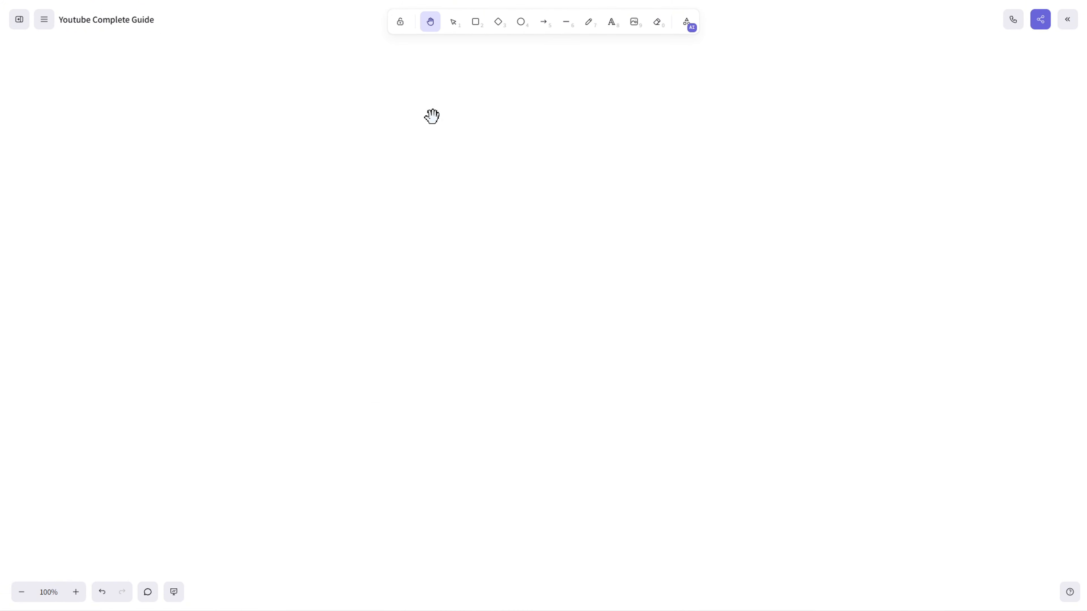
click(459, 28)
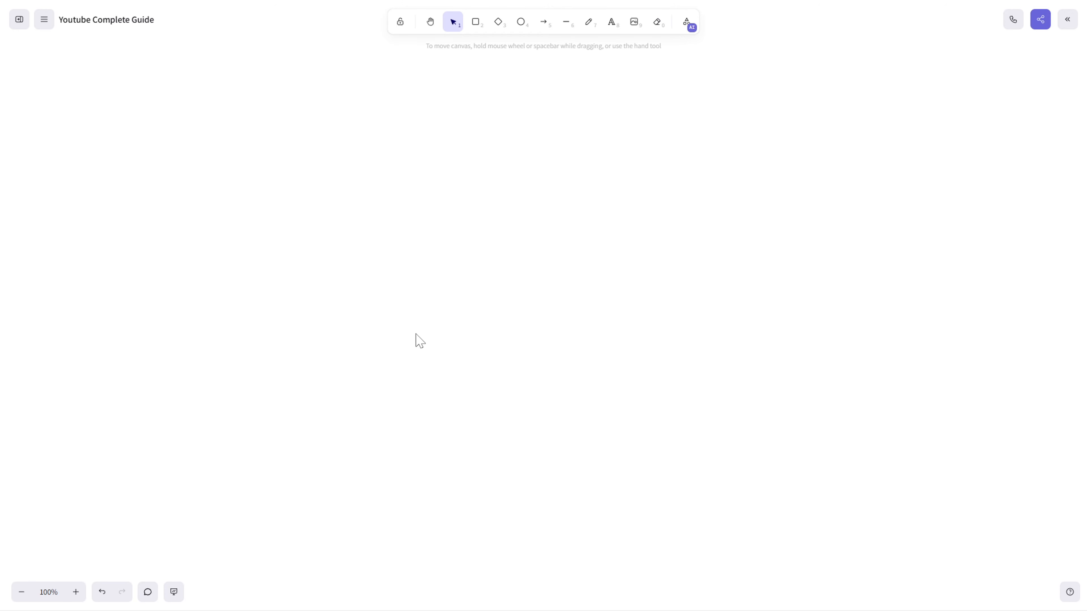
Draw a rounded rectangle, a diamond to its right, and a large ellipse below and between them
key(h)
click(475, 22)
drag(253, 141, 400, 259)
click(498, 23)
drag(544, 128, 727, 307)
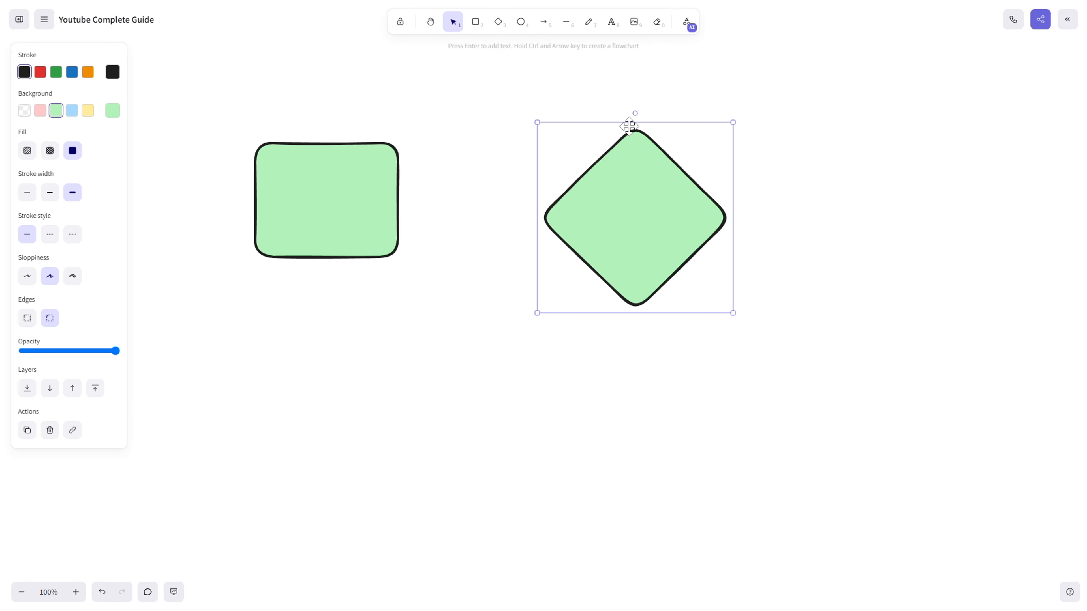
click(520, 22)
drag(412, 312, 599, 472)
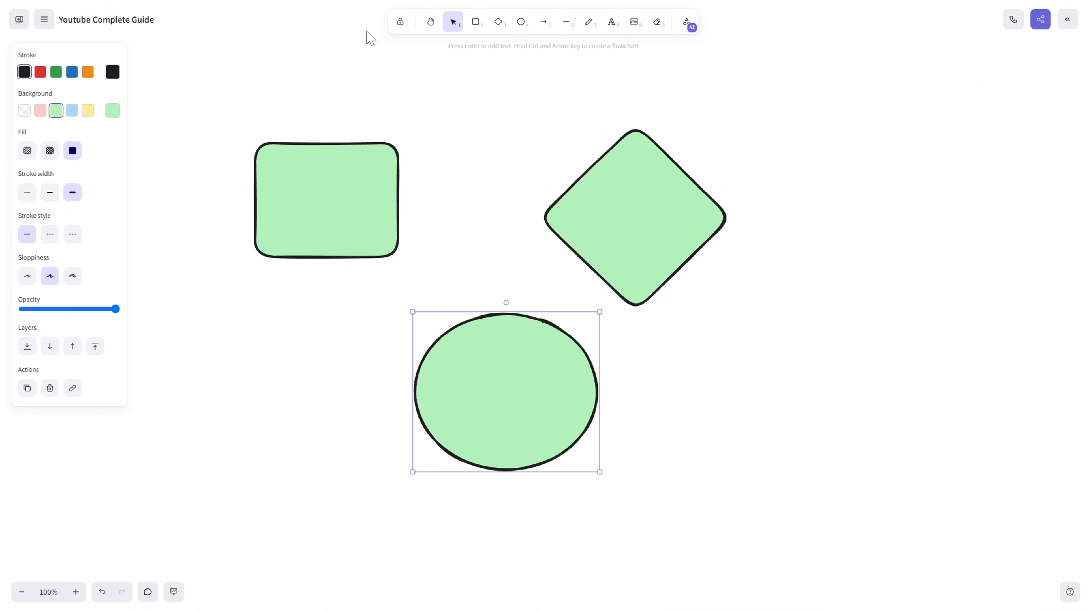
Pan the canvas in several directions with the Hand tool to view the three shapes
key(h)
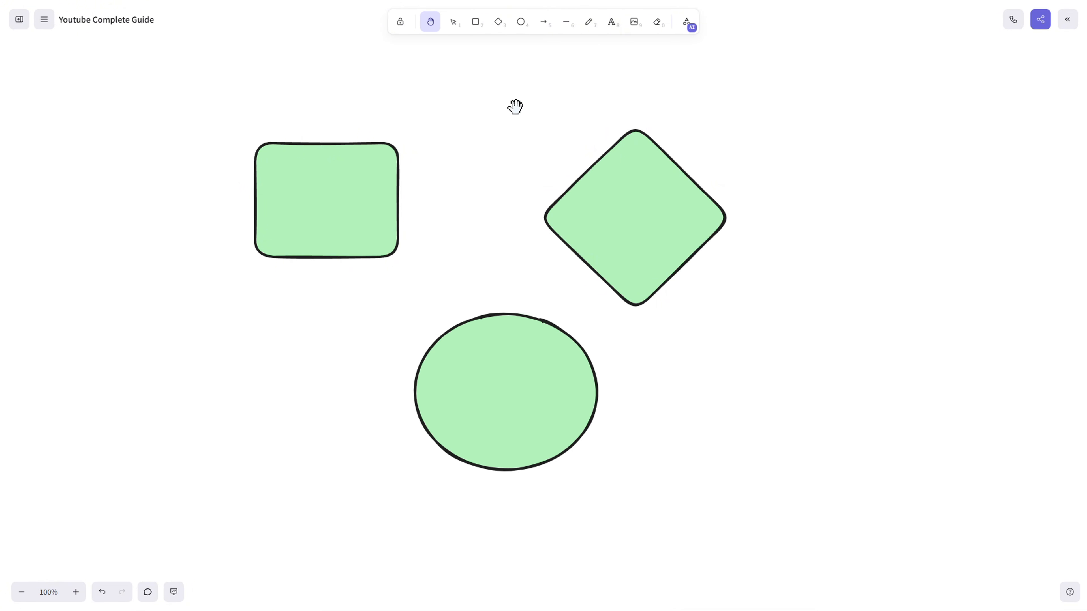
drag(547, 76, 574, 70)
drag(493, 100, 592, 133)
drag(732, 245, 621, 138)
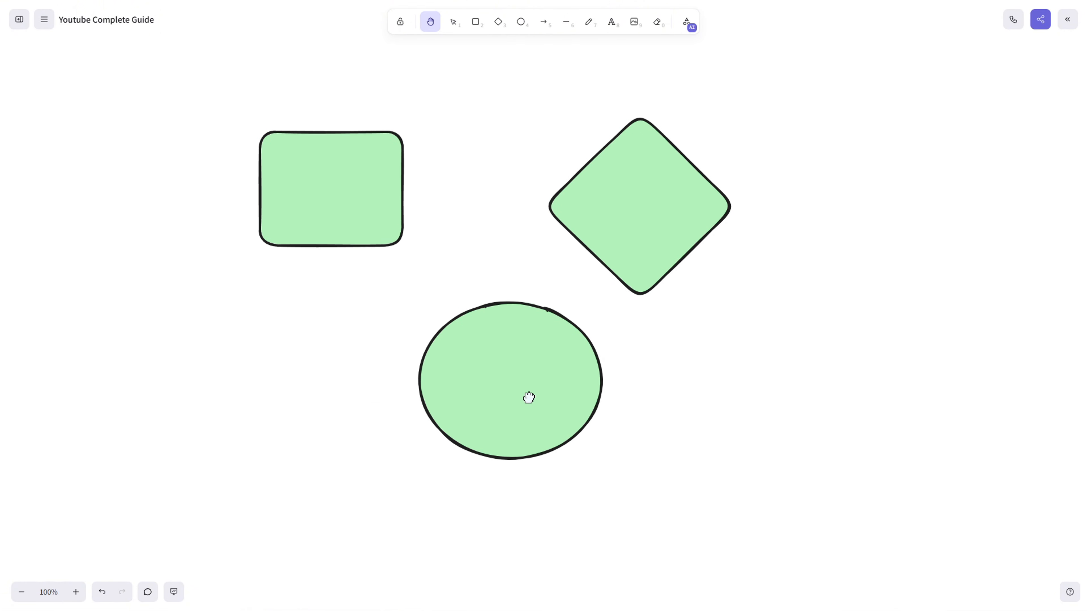
drag(571, 212, 693, 203)
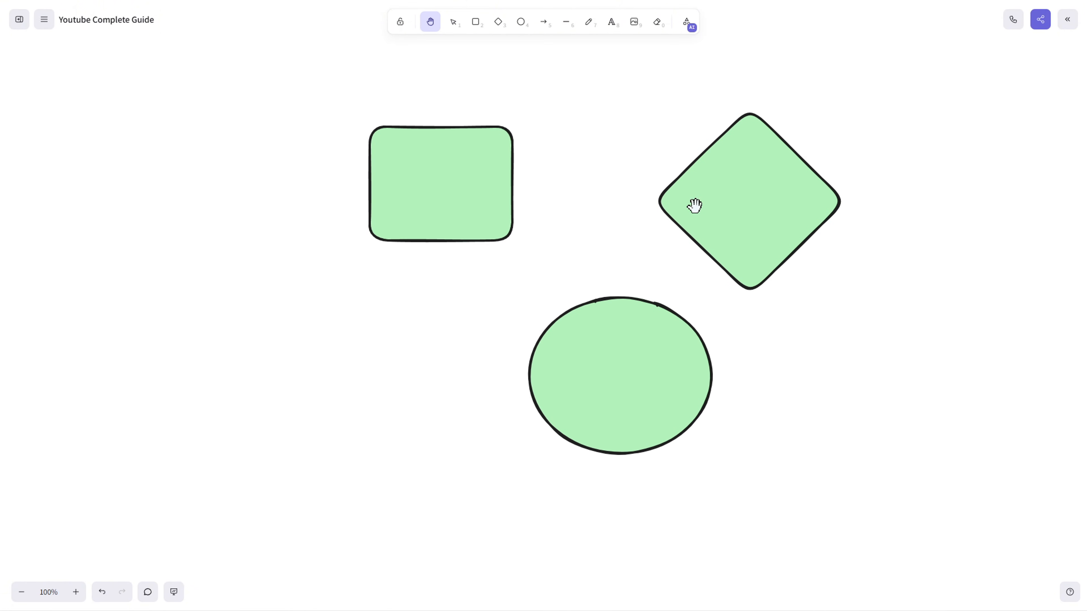
drag(617, 297, 520, 343)
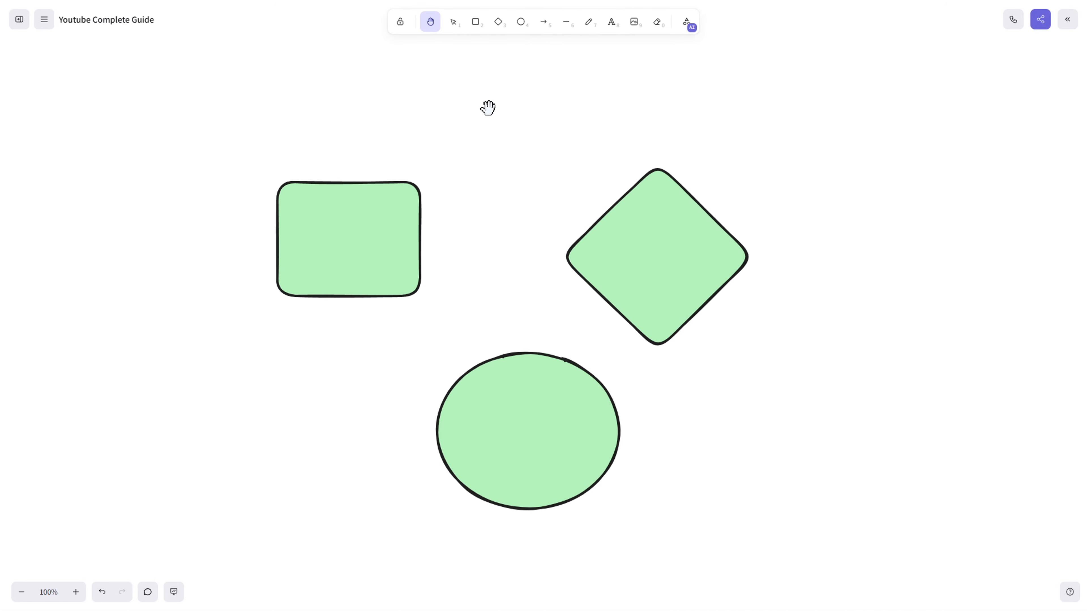
drag(488, 108, 459, 111)
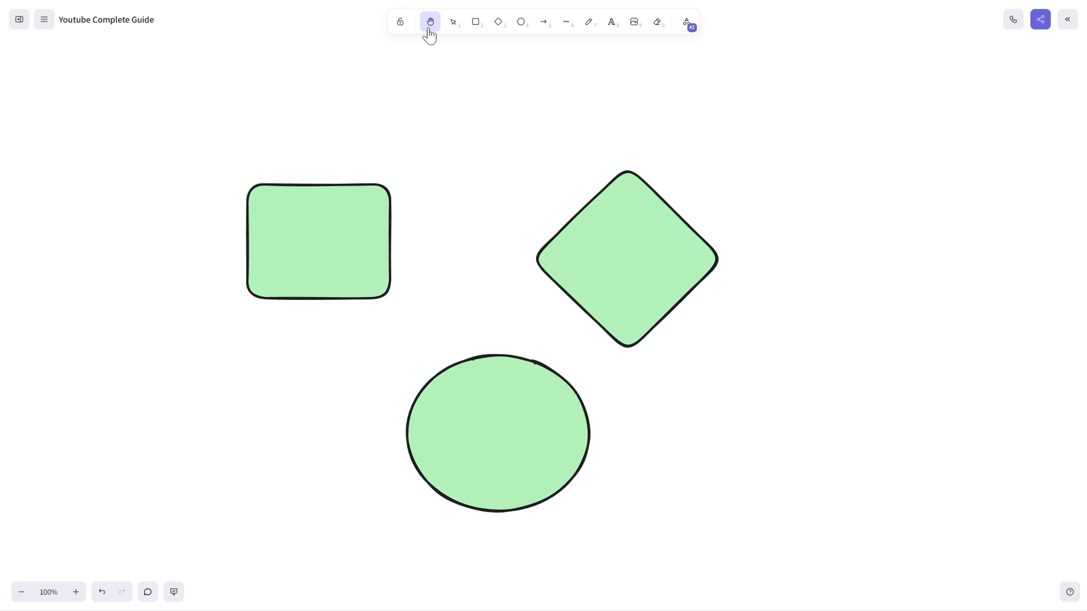
Move around the canvas vertically and sideways while keeping the Selection tool active
click(452, 23)
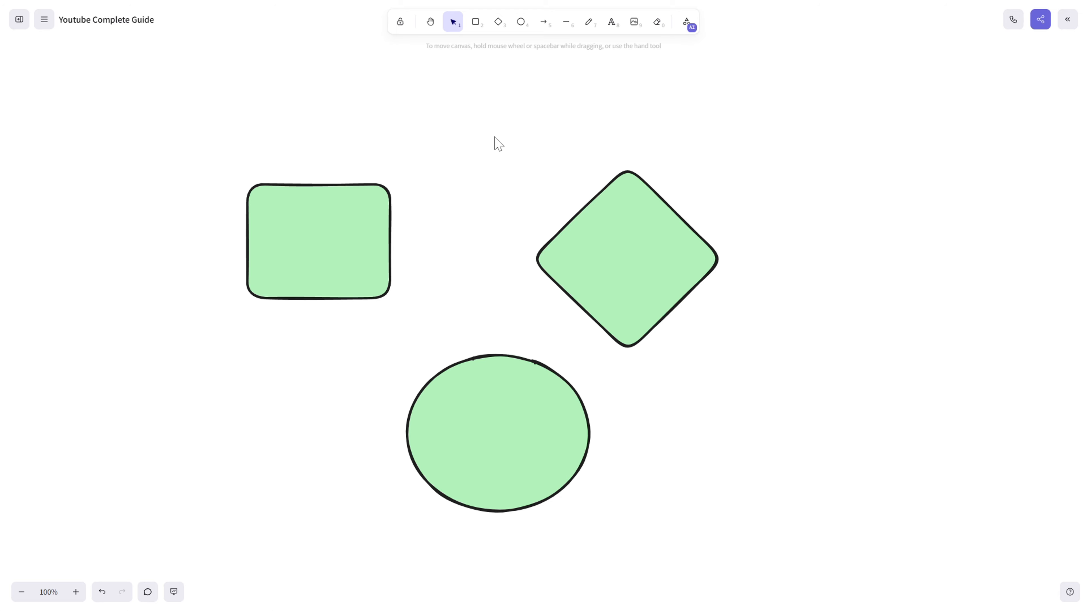
scroll(502, 156, down, 1)
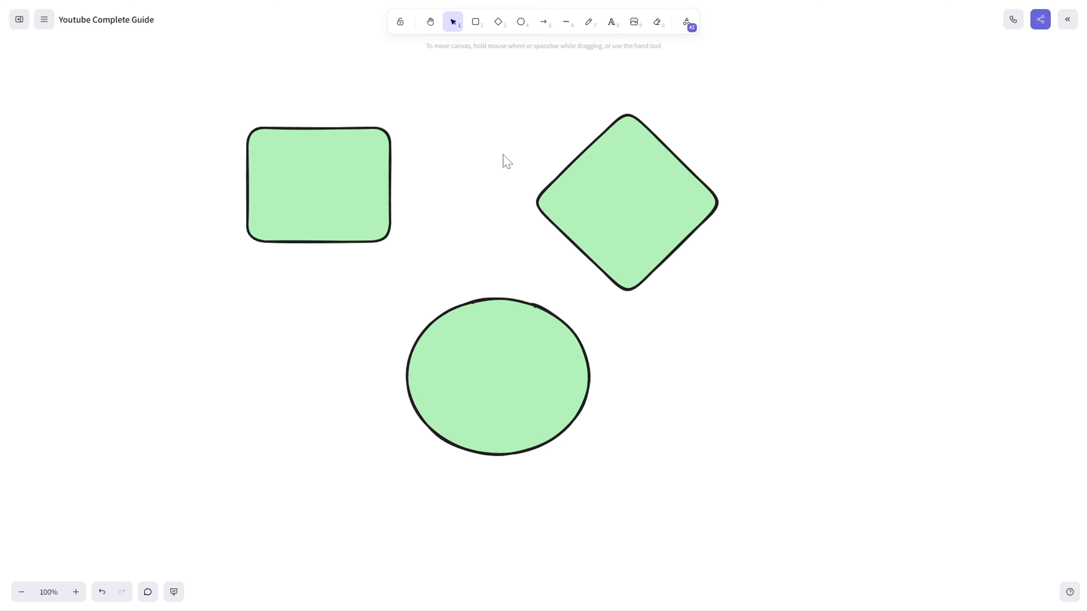
scroll(516, 176, up, 3)
scroll(512, 186, down, 2)
scroll(512, 188, down, 3)
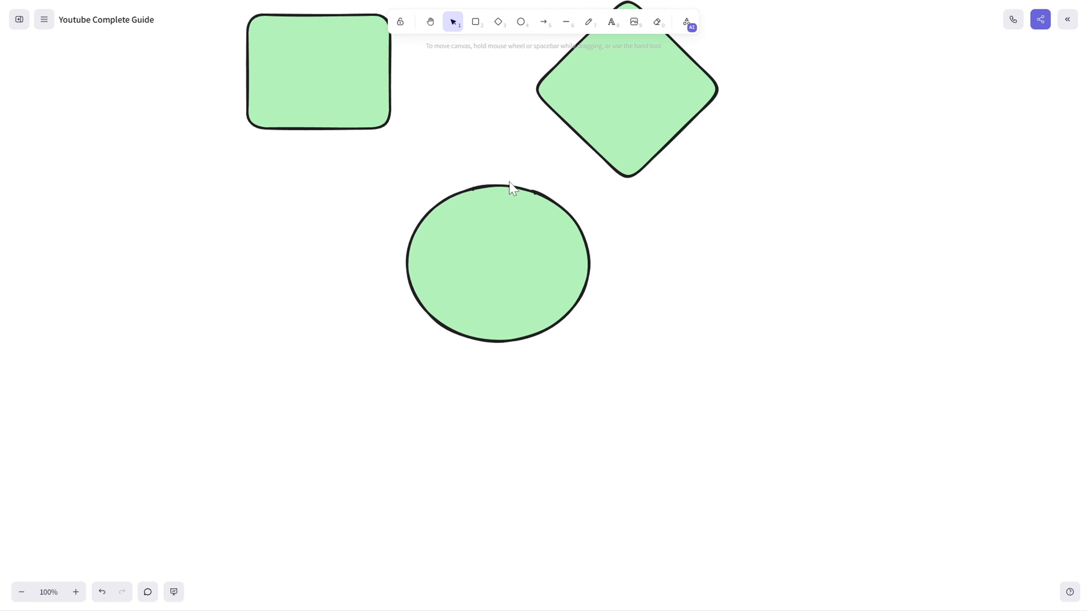
scroll(513, 188, up, 3)
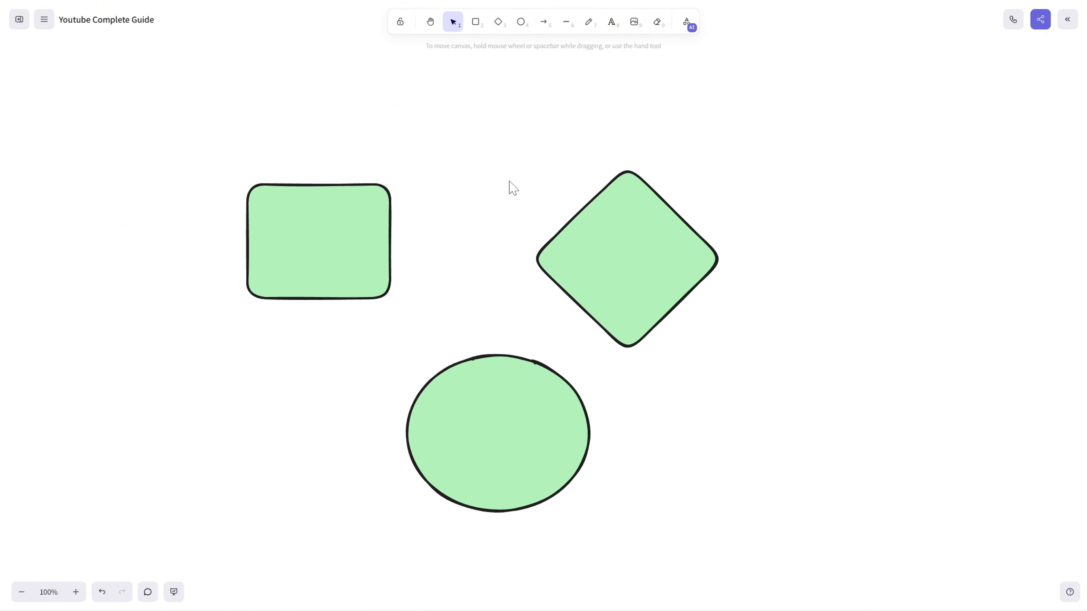
drag(513, 189, 590, 183)
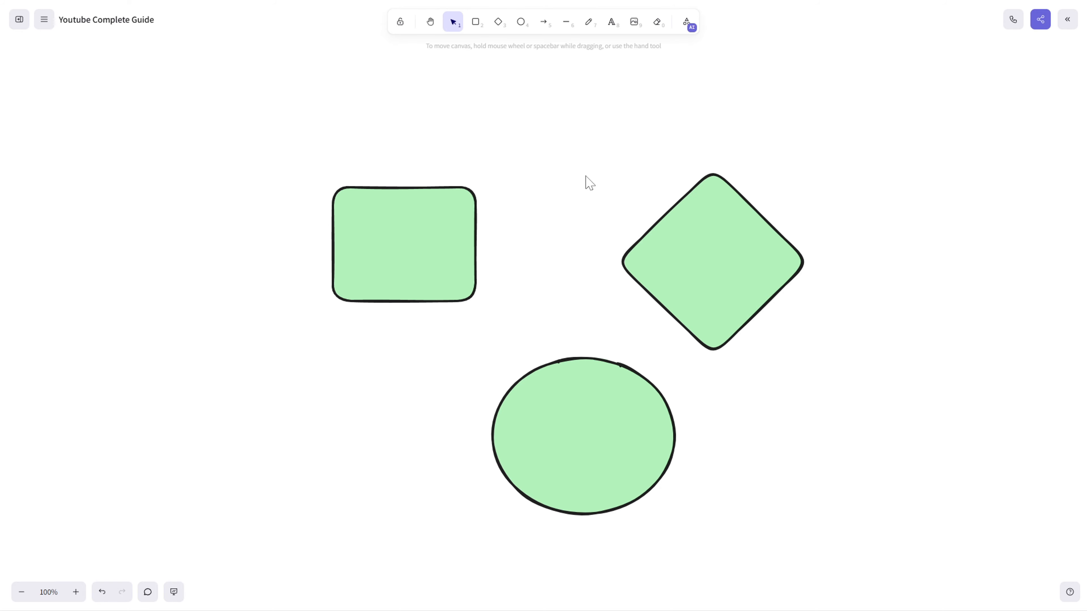
drag(604, 155, 533, 161)
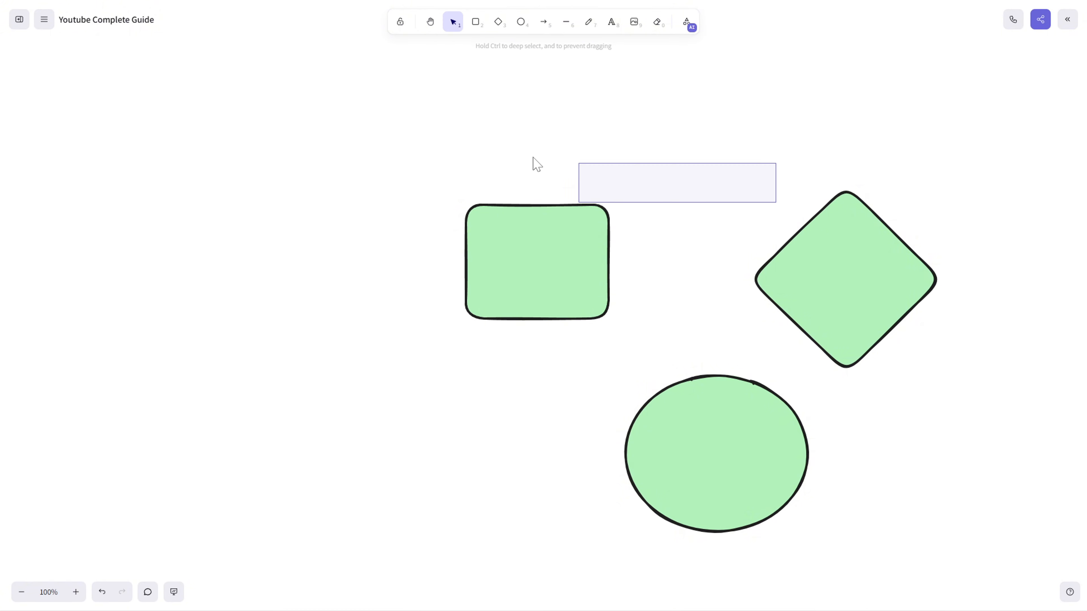
Try area selection near the rectangle, select the rectangle, diamond and ellipse individually, and clear the selection
drag(765, 221, 449, 127)
click(545, 264)
click(942, 255)
click(788, 309)
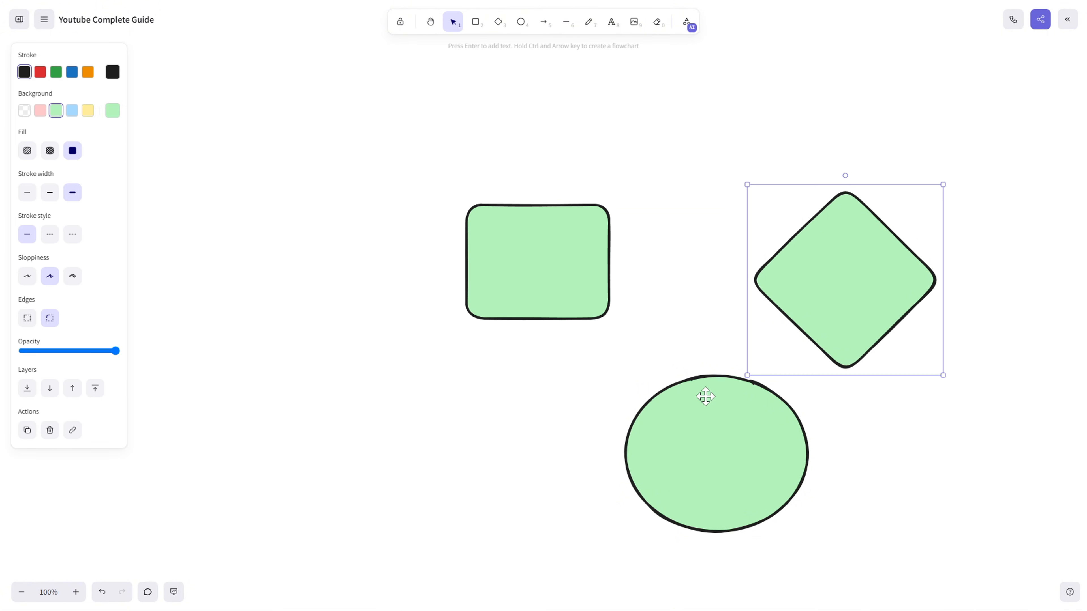
click(706, 396)
click(715, 216)
drag(691, 147, 550, 149)
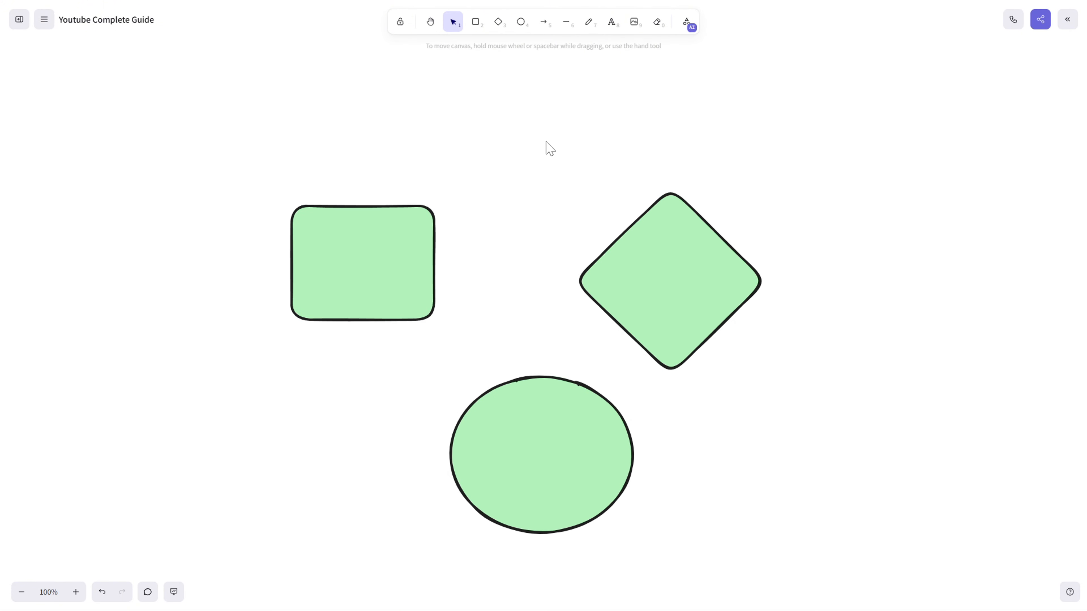
key(h)
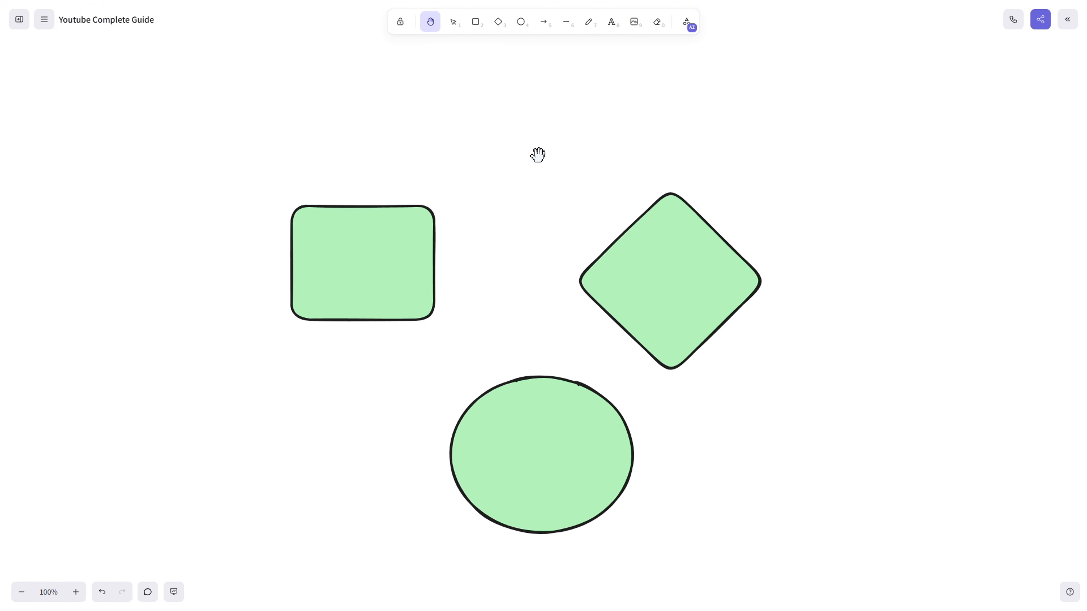
drag(582, 162, 490, 146)
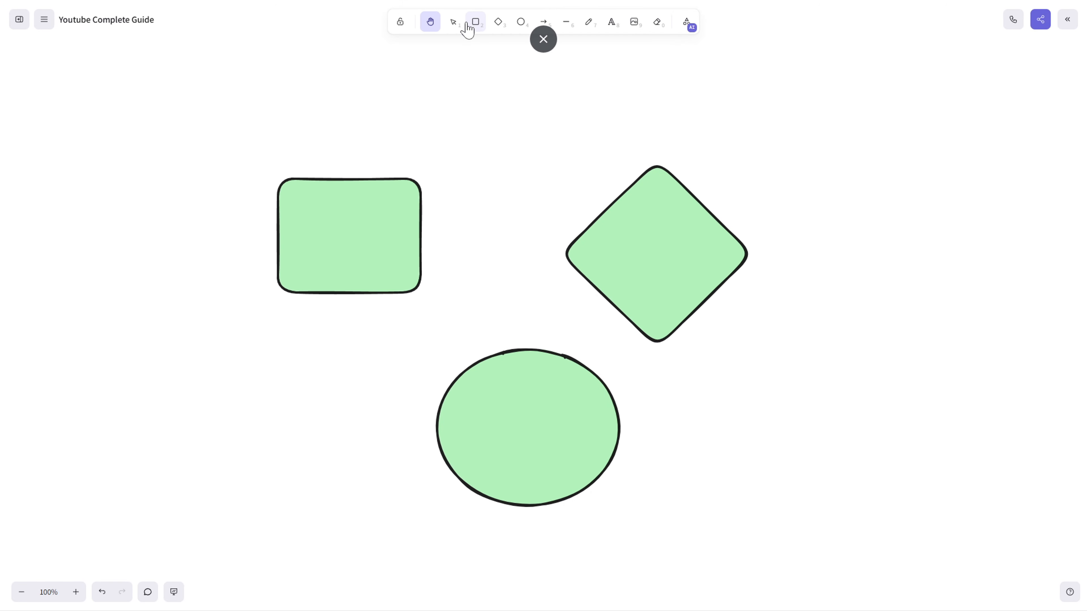
click(454, 24)
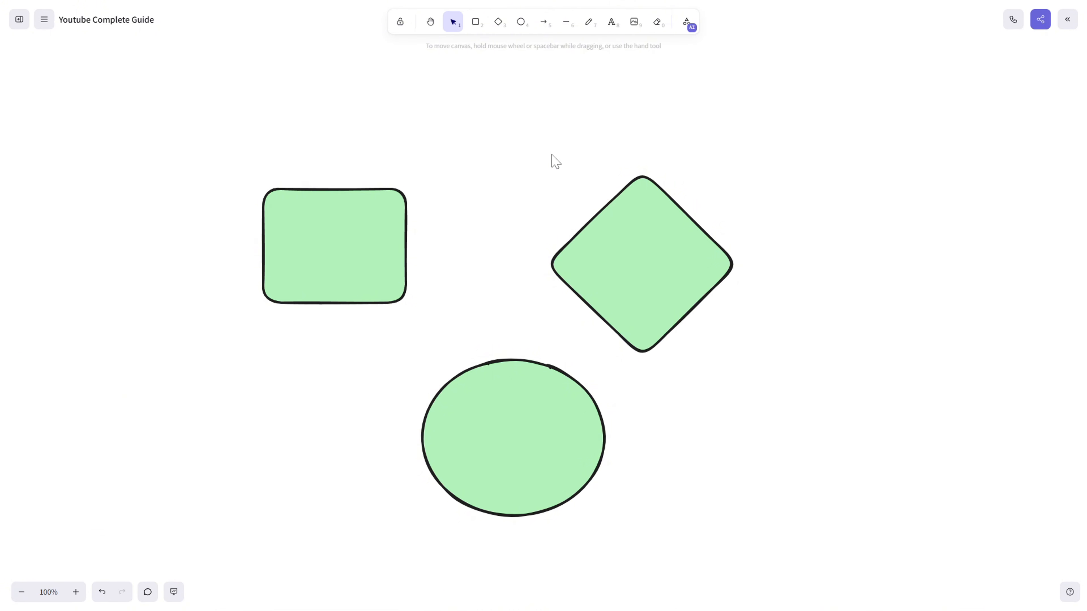
drag(555, 162, 776, 148)
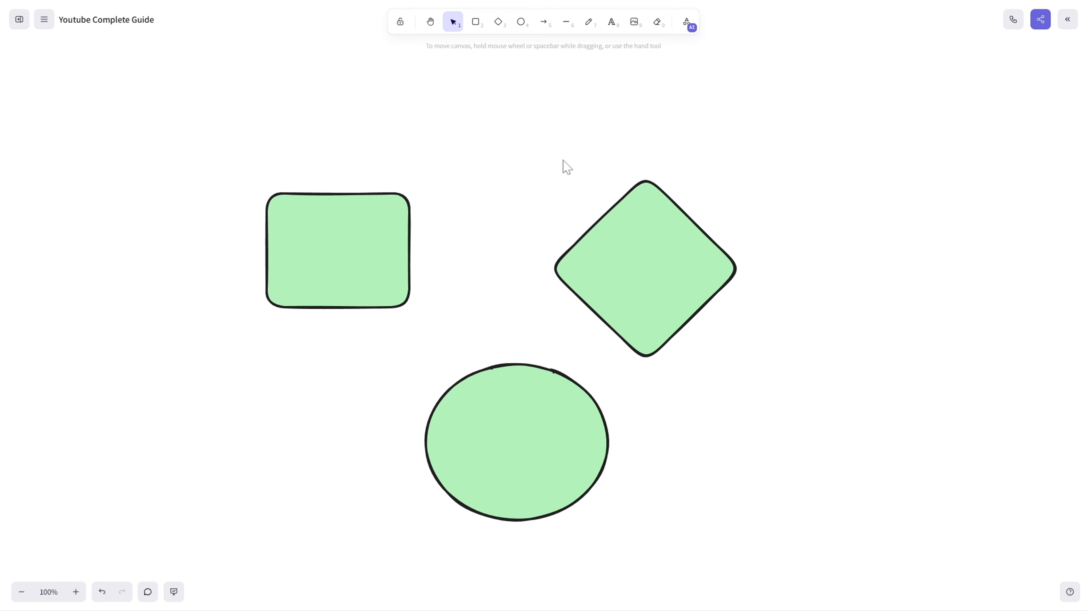
Select the rectangle, ellipse and diamond one at a time on the canvas
drag(567, 167, 598, 135)
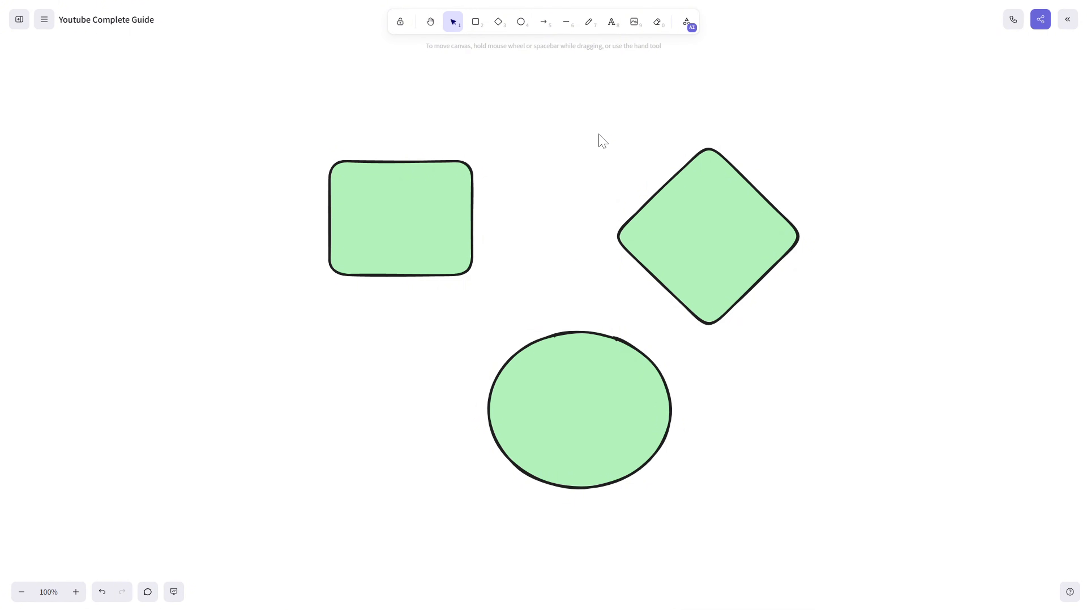
drag(543, 148, 495, 264)
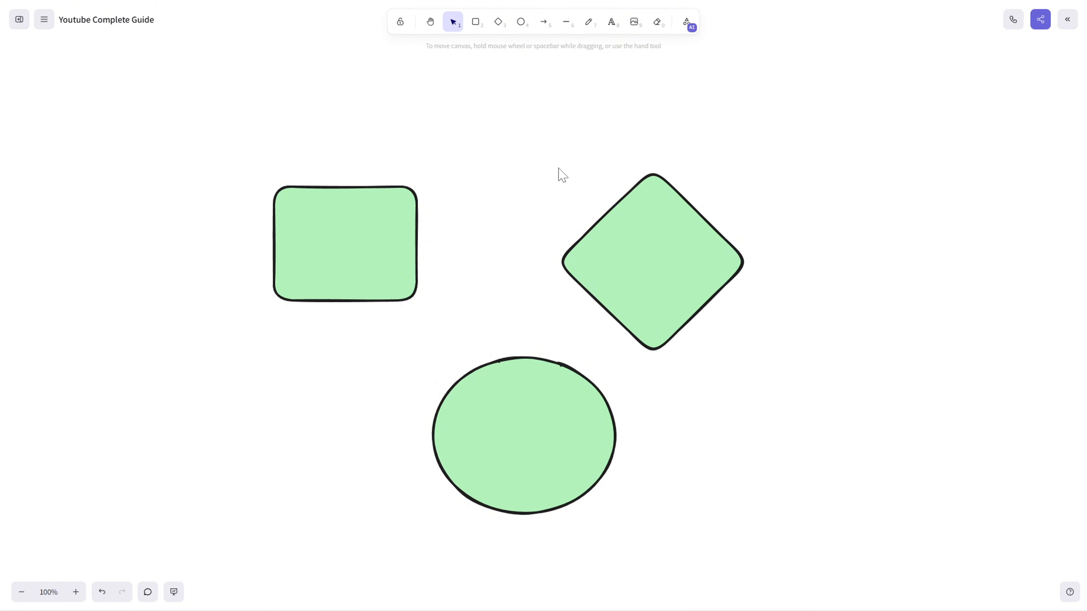
click(374, 236)
click(651, 341)
key(Tab)
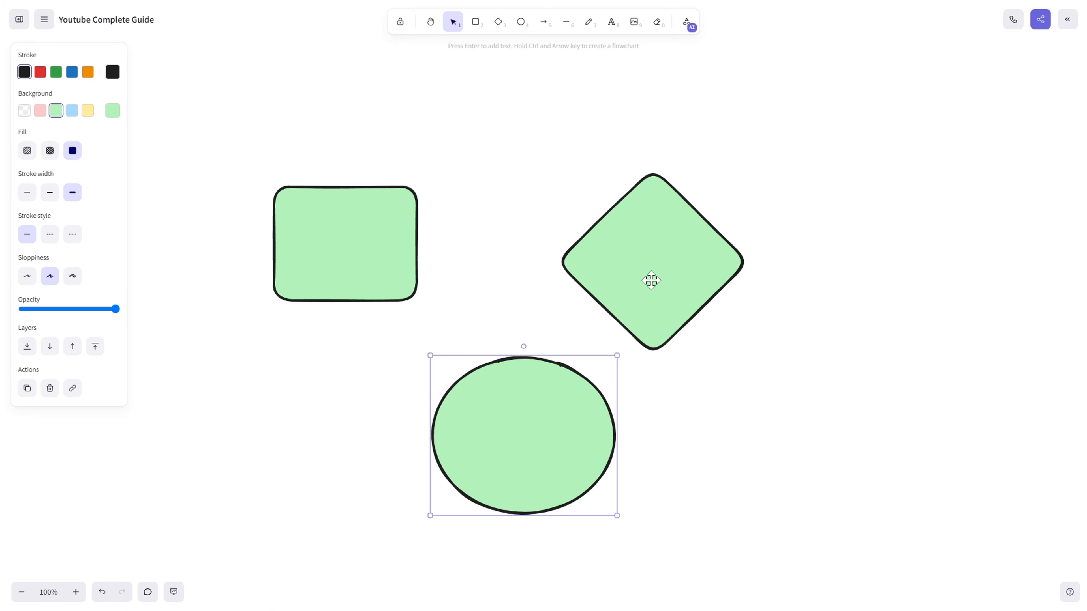
click(651, 281)
click(372, 256)
click(668, 266)
Try a red stroke on the rectangle, restore the black stroke, and change its background to light blue
click(390, 258)
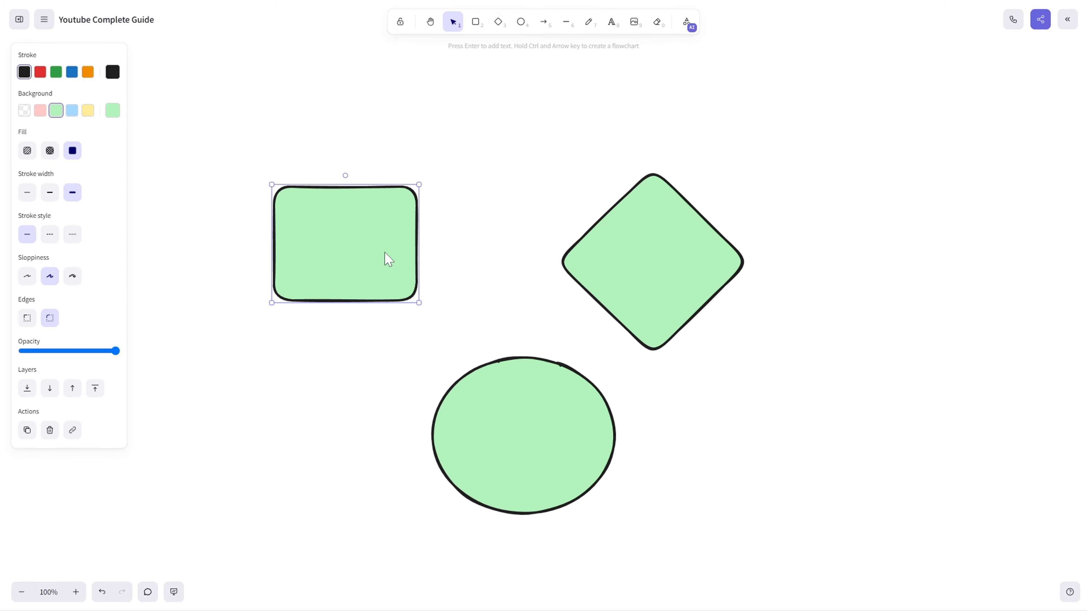
click(40, 72)
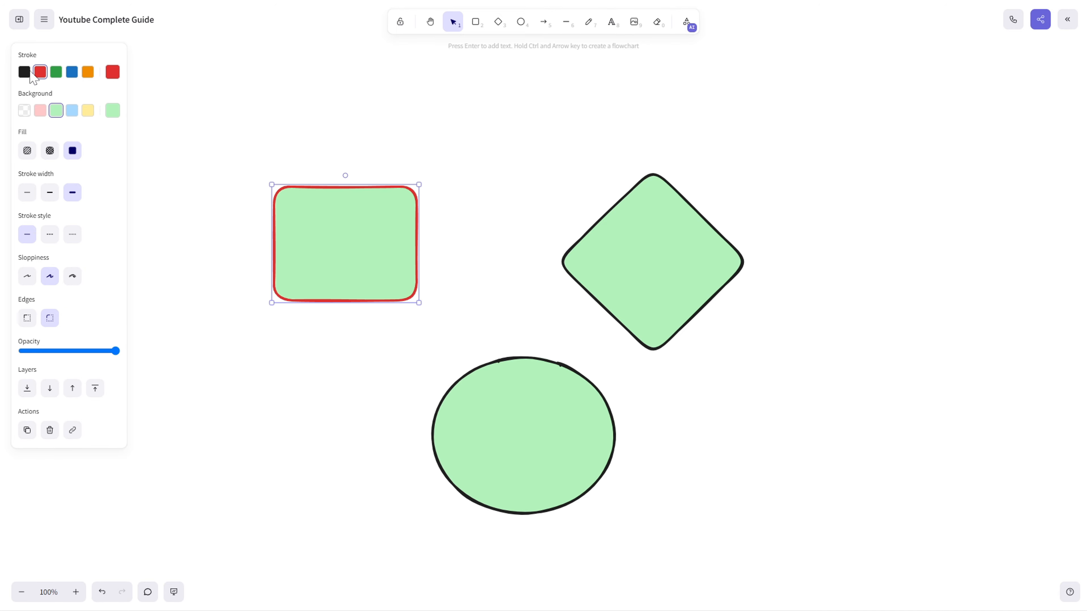
click(26, 72)
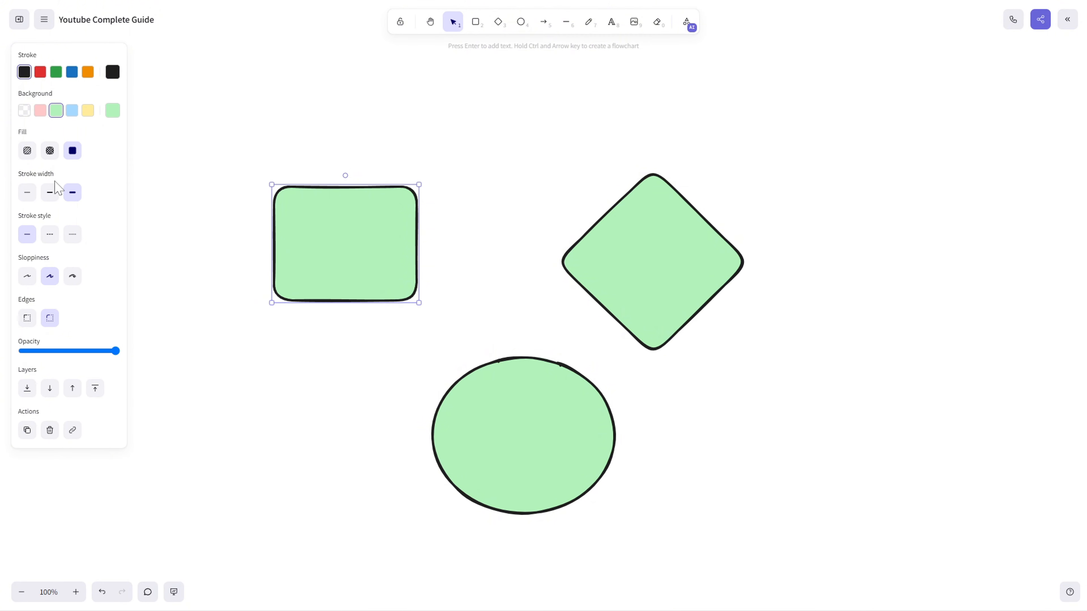
click(72, 112)
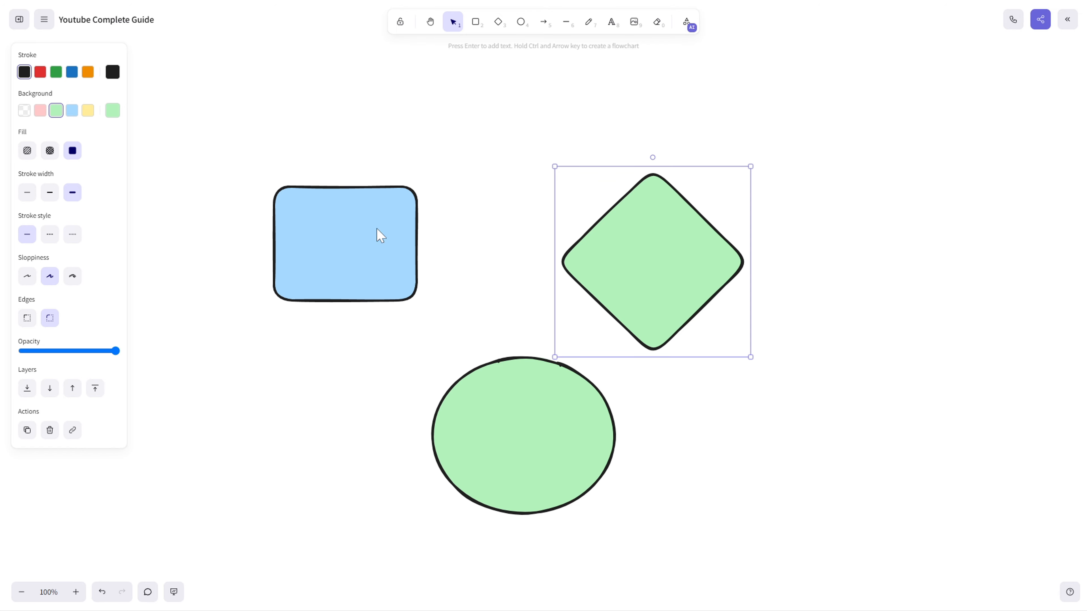
Make the diamond slightly taller, and stretch all three shapes together to be slightly wider
drag(759, 154, 755, 146)
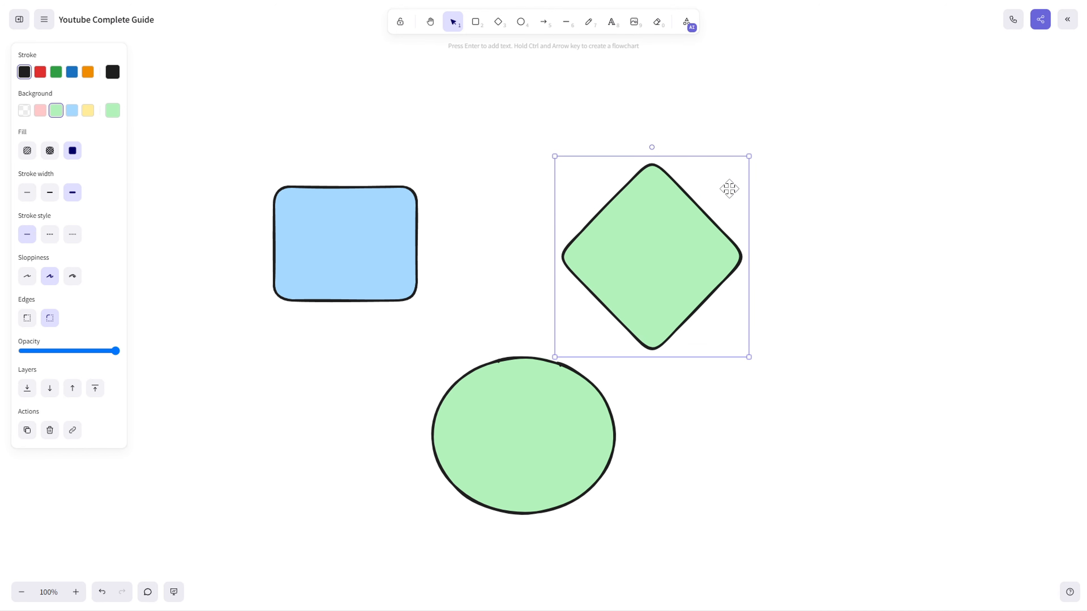
click(518, 440)
scroll(688, 442, down, 1)
scroll(688, 442, right, 1)
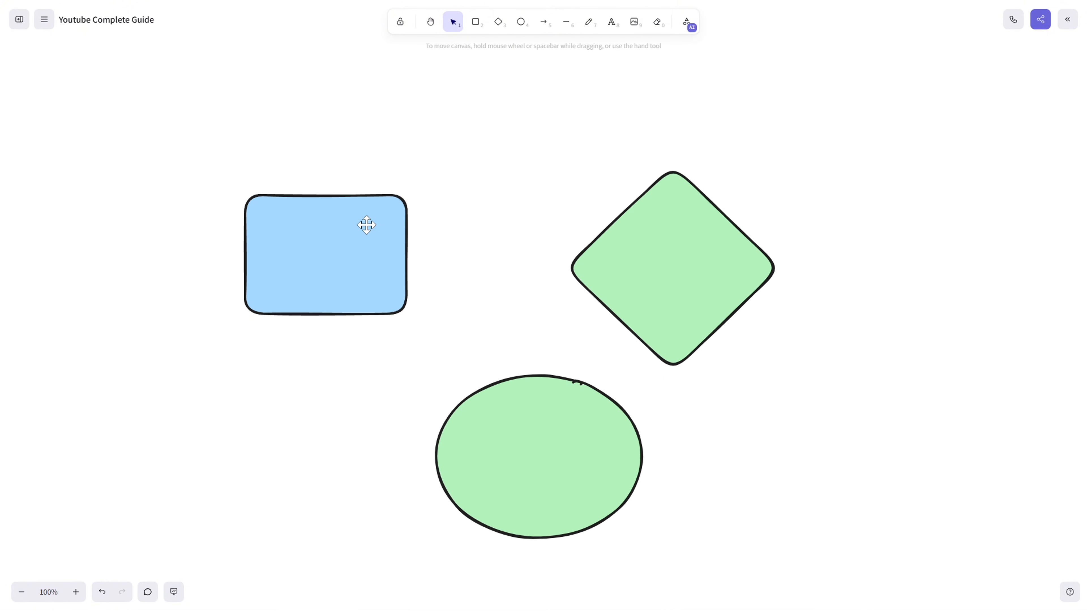
Select the blue rectangle and add the diamond and ellipse to the same selection
click(358, 227)
click(621, 275)
click(346, 237)
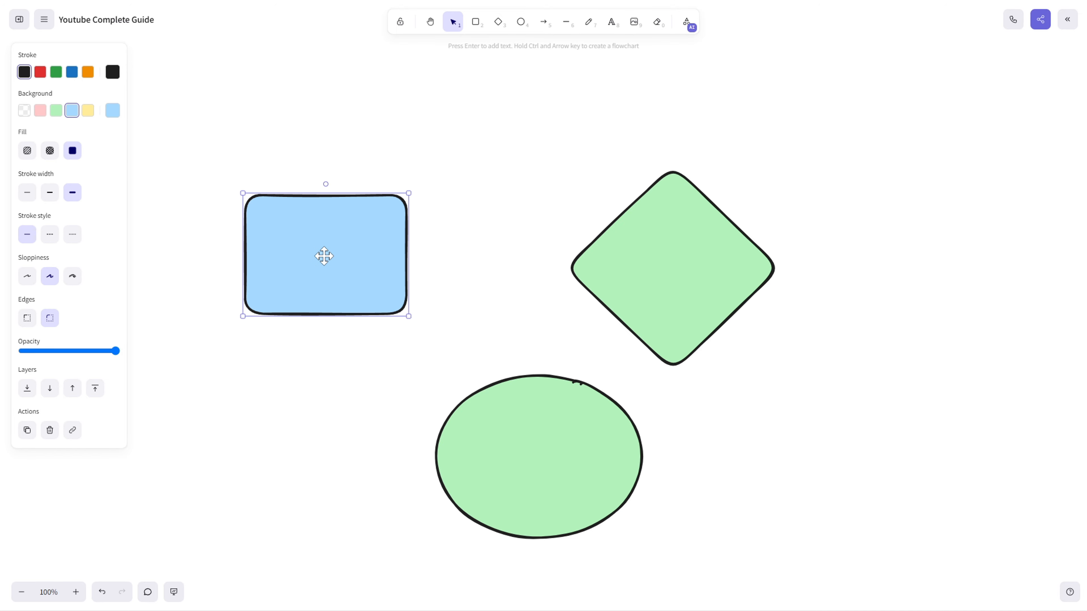
shift+click(671, 251)
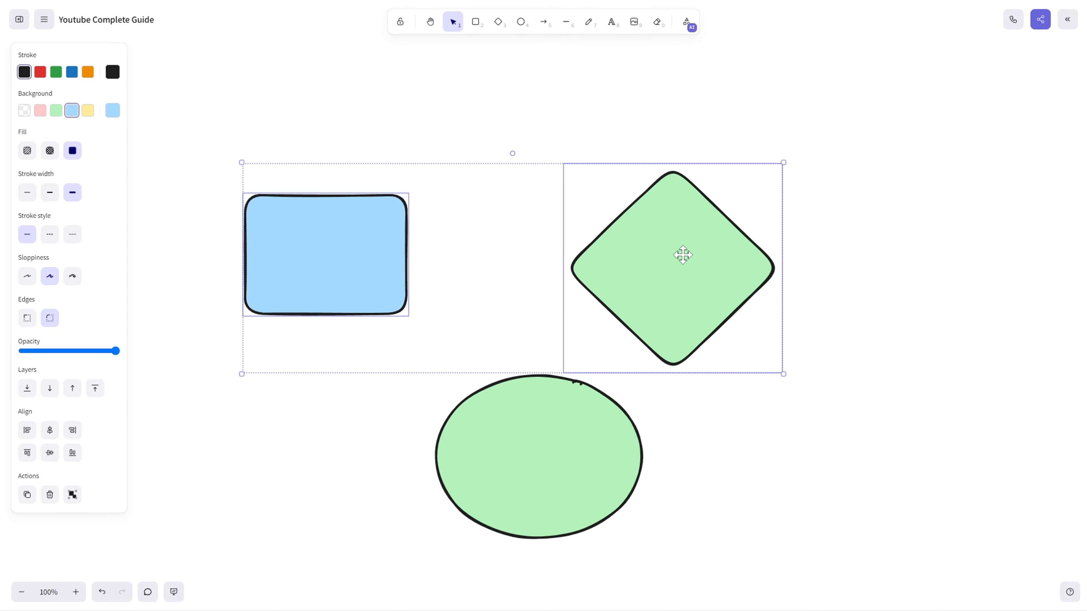
shift+click(559, 457)
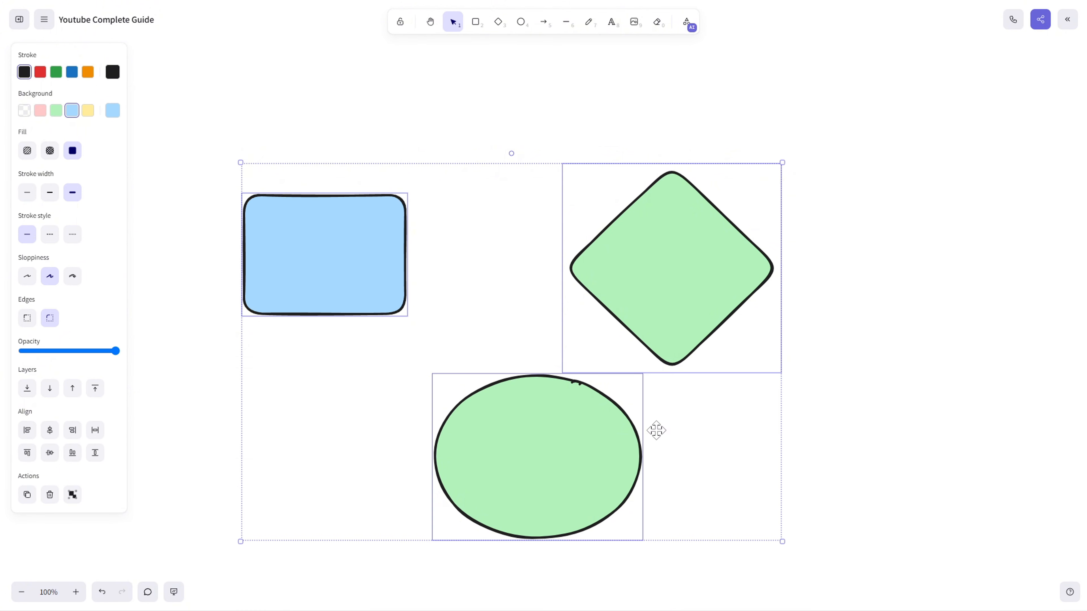
Select all three shapes with an area selection, move them together down and to the left, and clear the selection
click(856, 517)
drag(883, 540, 206, 81)
drag(435, 247, 366, 282)
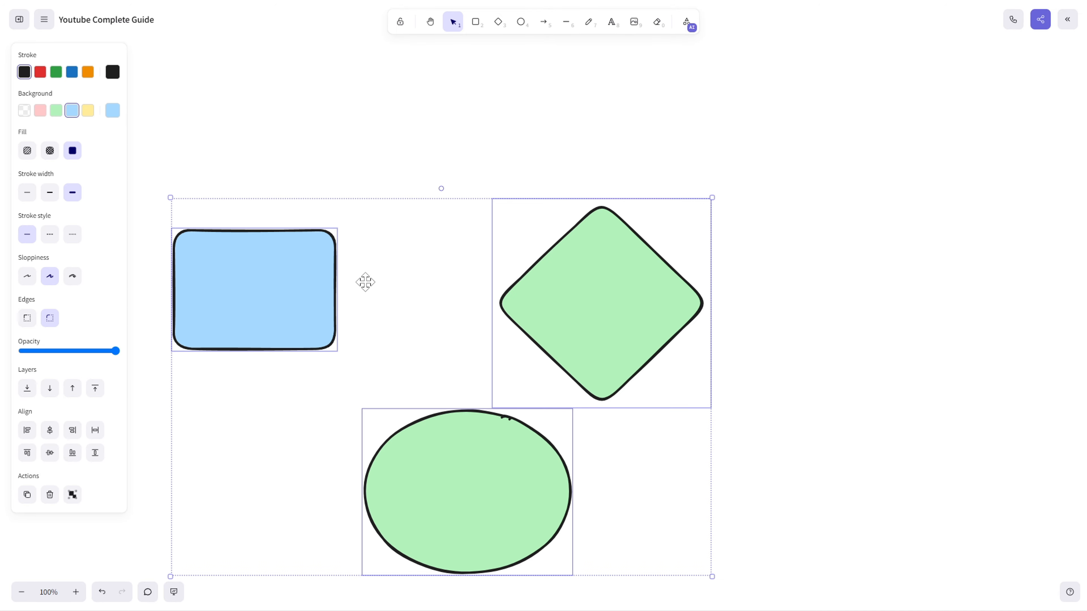
click(365, 282)
scroll(805, 355, down, 3)
scroll(805, 354, left, 1)
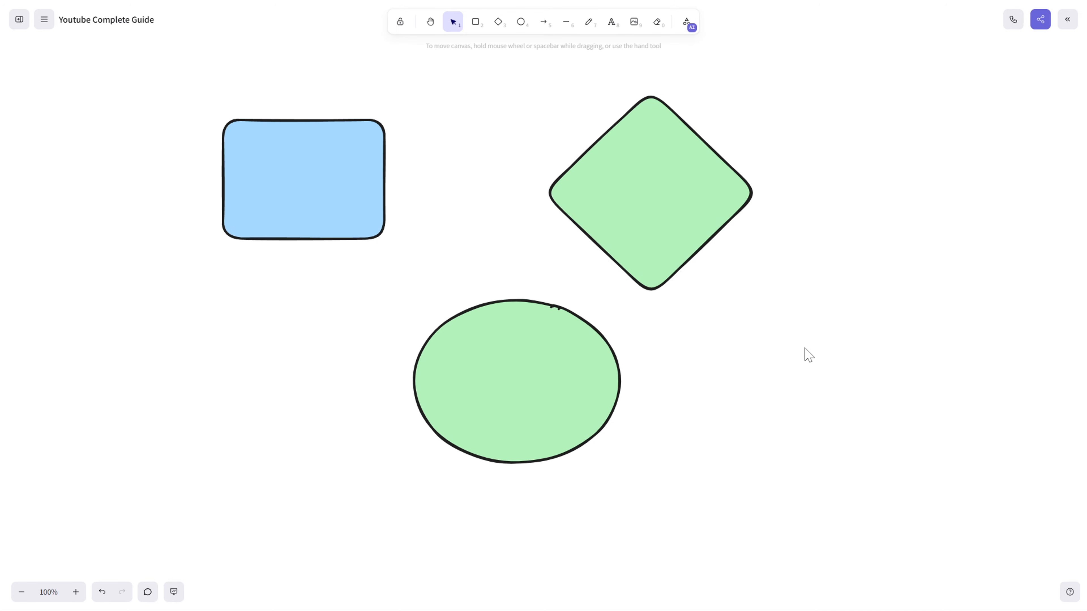
Repeat the area selection around the shapes until the rectangle, diamond and ellipse are all enclosed
drag(834, 446, 153, 61)
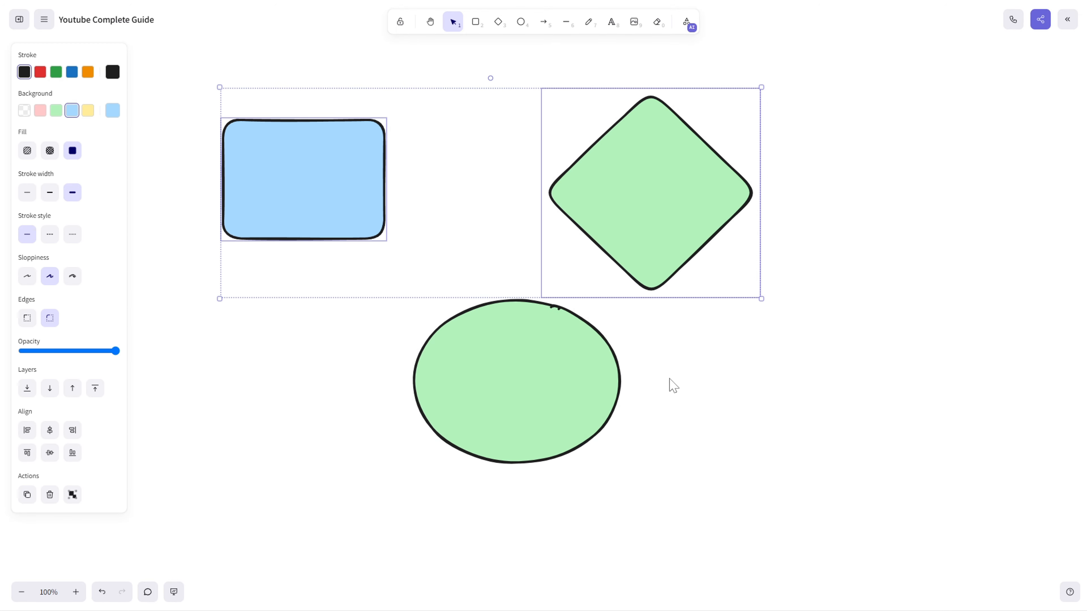
drag(883, 433, 791, 379)
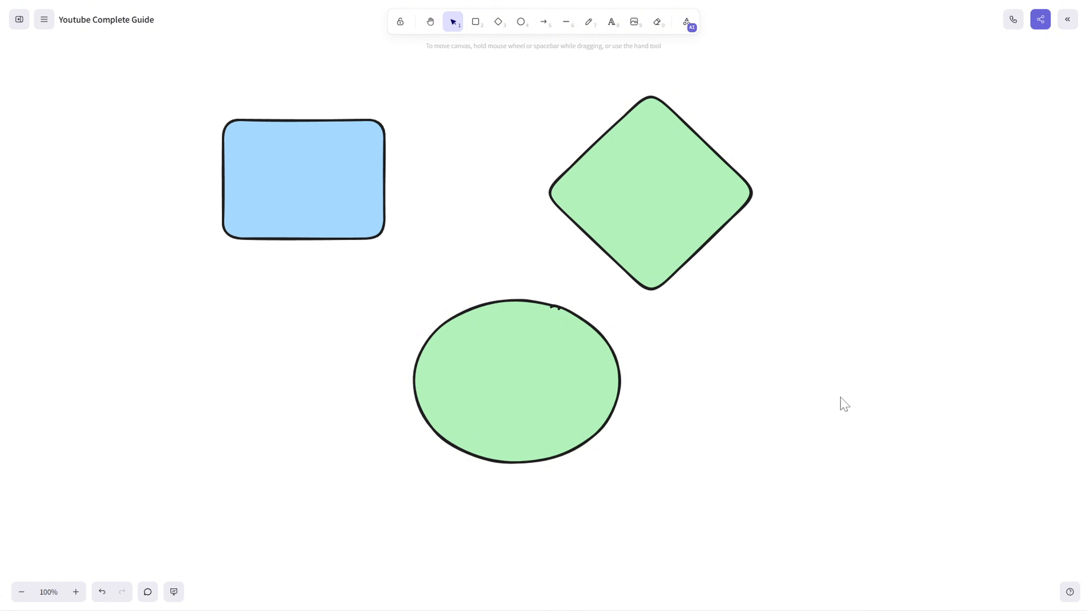
drag(883, 400, 185, 69)
drag(892, 516, 151, 50)
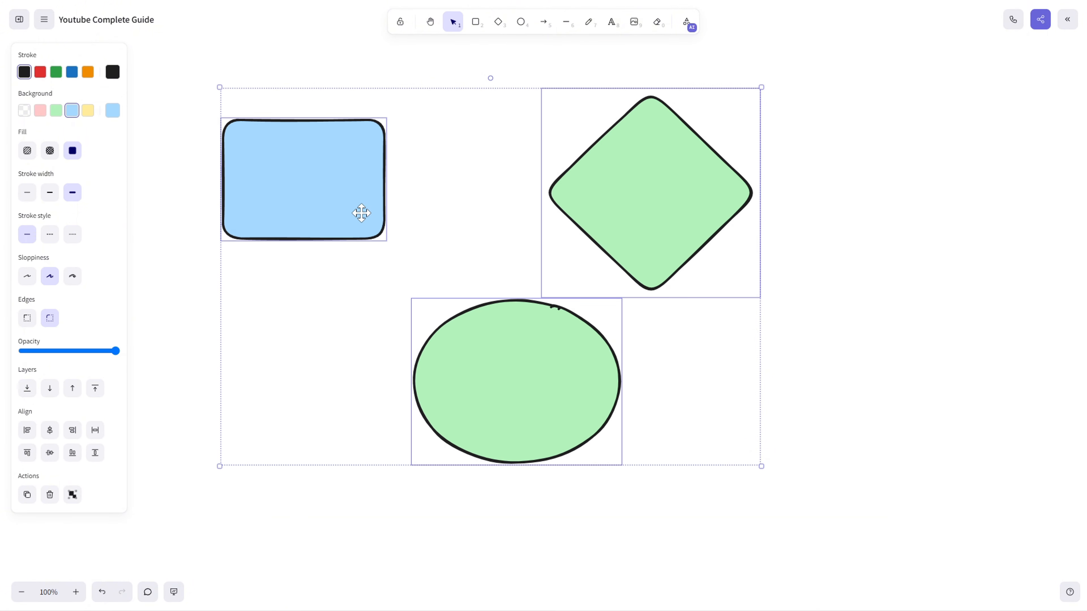
Clear the selection and build it again by adding the rectangle, diamond and ellipse one by one
click(444, 211)
click(318, 179)
shift+click(636, 193)
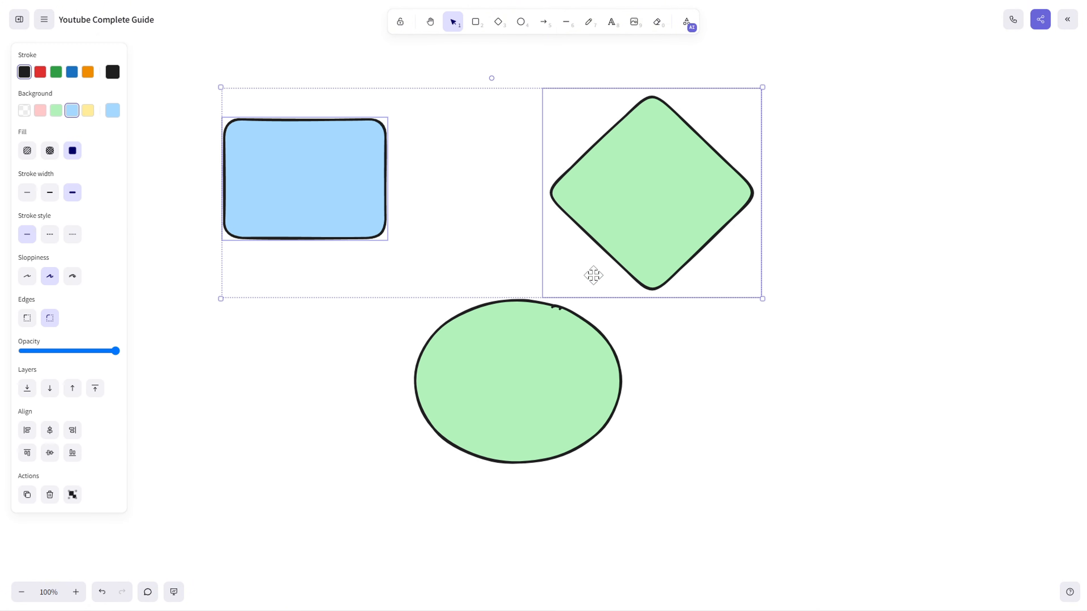
shift+click(548, 366)
scroll(494, 266, up, 3)
scroll(494, 266, left, 3)
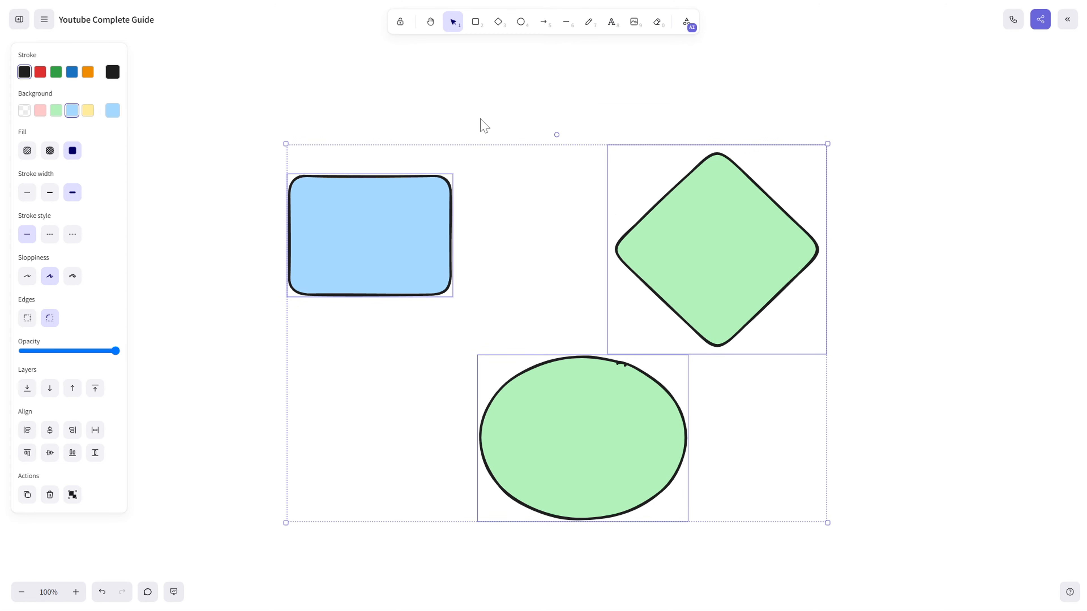
Delete the rectangle, diamond and ellipse so the canvas is empty
click(477, 24)
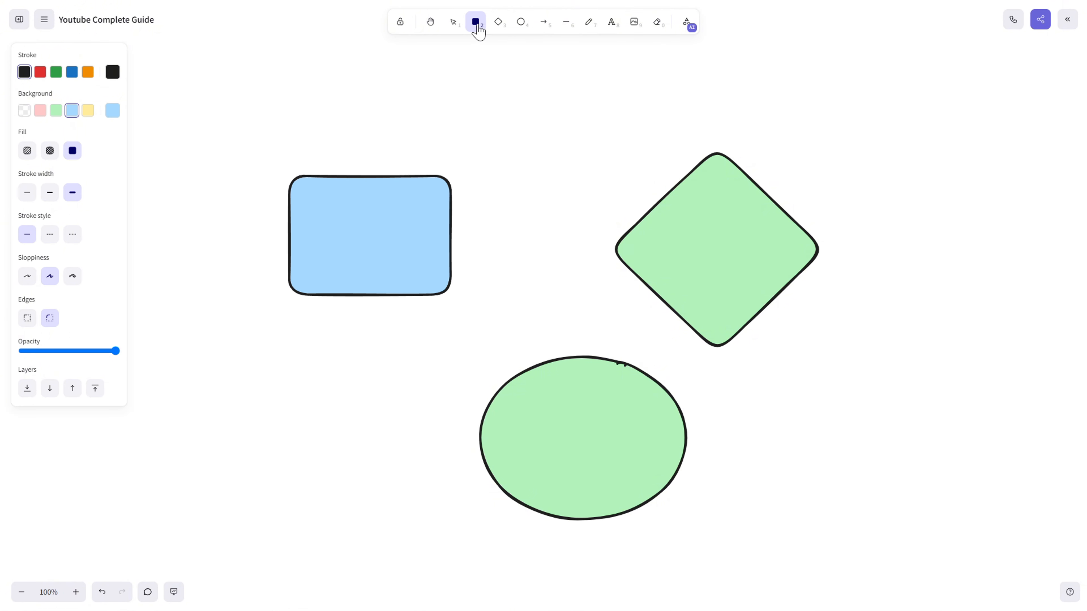
key(space)
click(454, 22)
drag(890, 492, 271, 84)
key(Delete)
click(569, 377)
key(Delete)
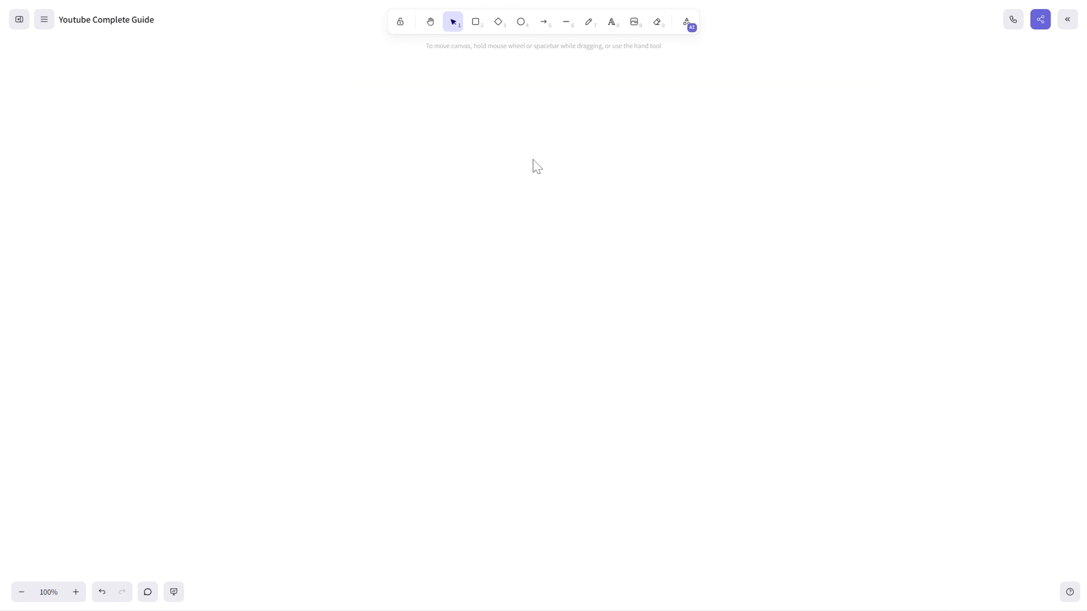
Draw a large light blue rounded rectangle near the canvas centre and make it wider from its upper-right corner
key(2)
drag(404, 129, 627, 327)
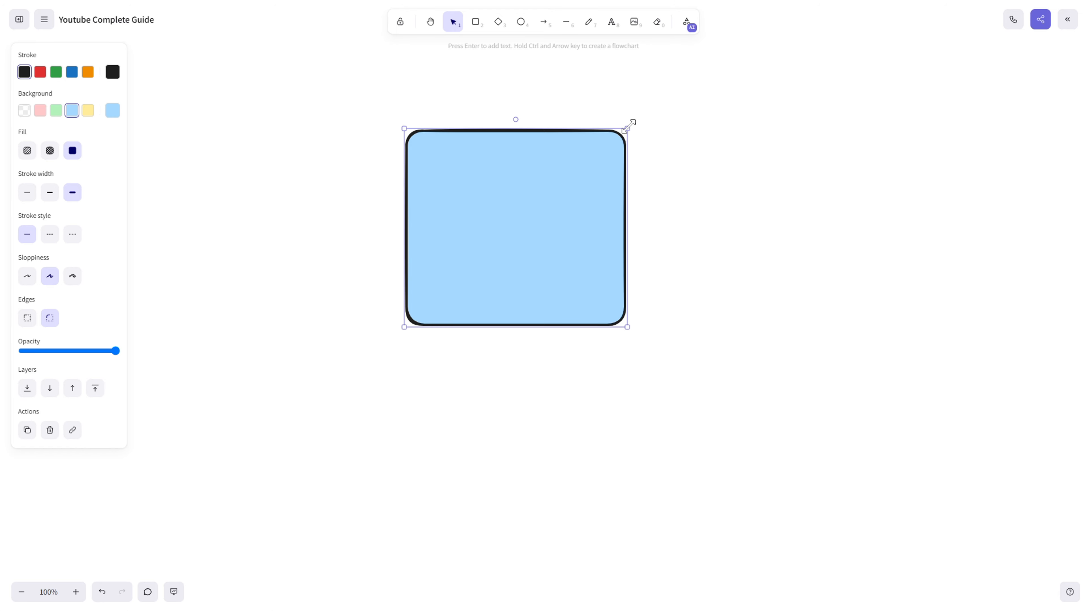
drag(627, 129, 686, 143)
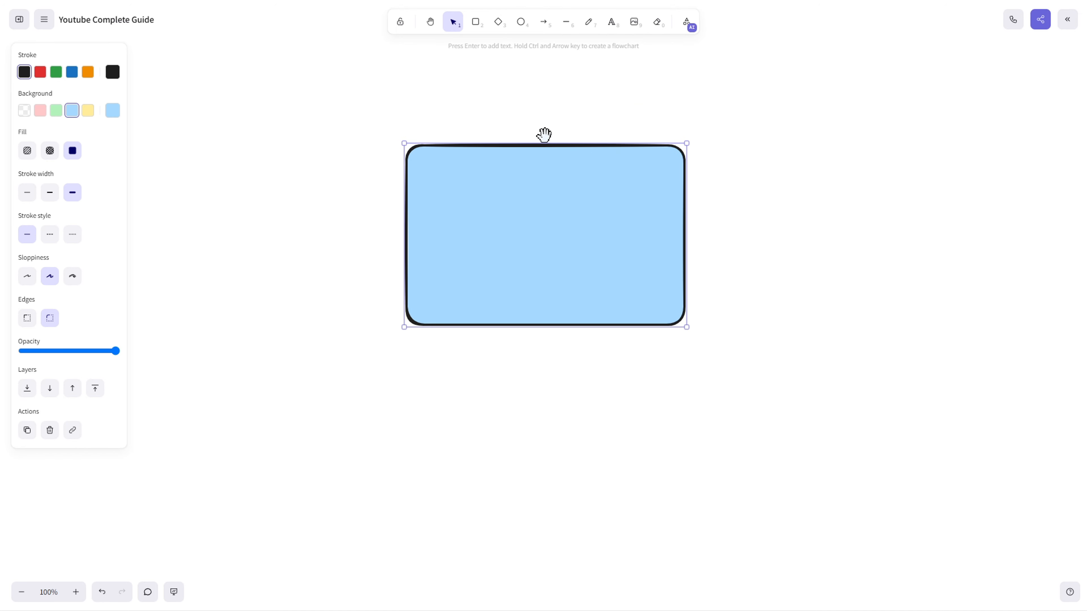
Try rotating the rectangle, undo the rotation, then resize it to a flatter, wide shape and deselect it
drag(544, 134, 570, 158)
key(ctrl+z)
drag(682, 141, 750, 135)
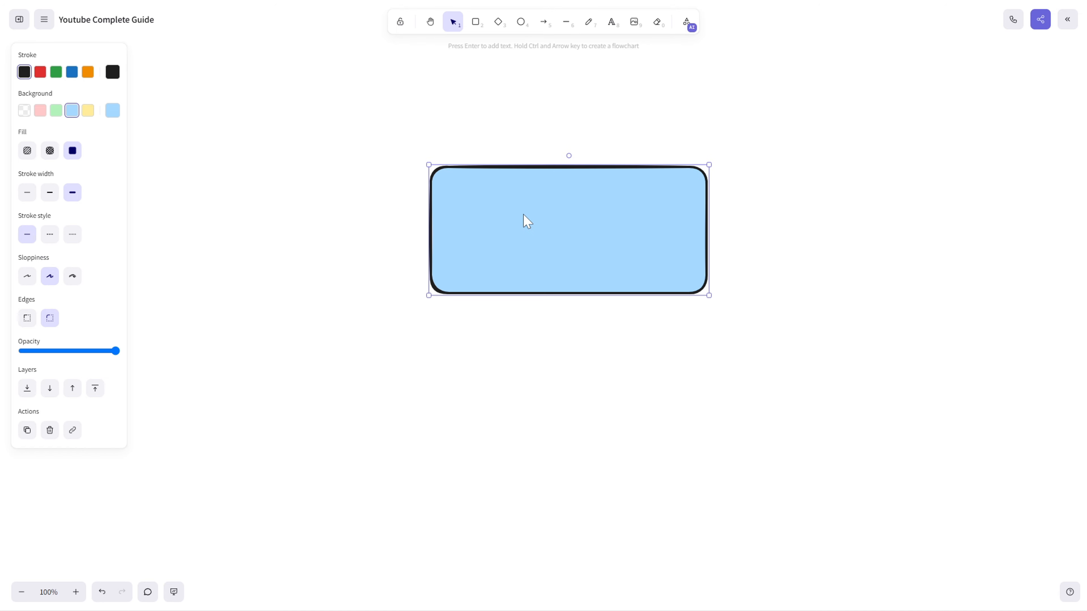
click(181, 114)
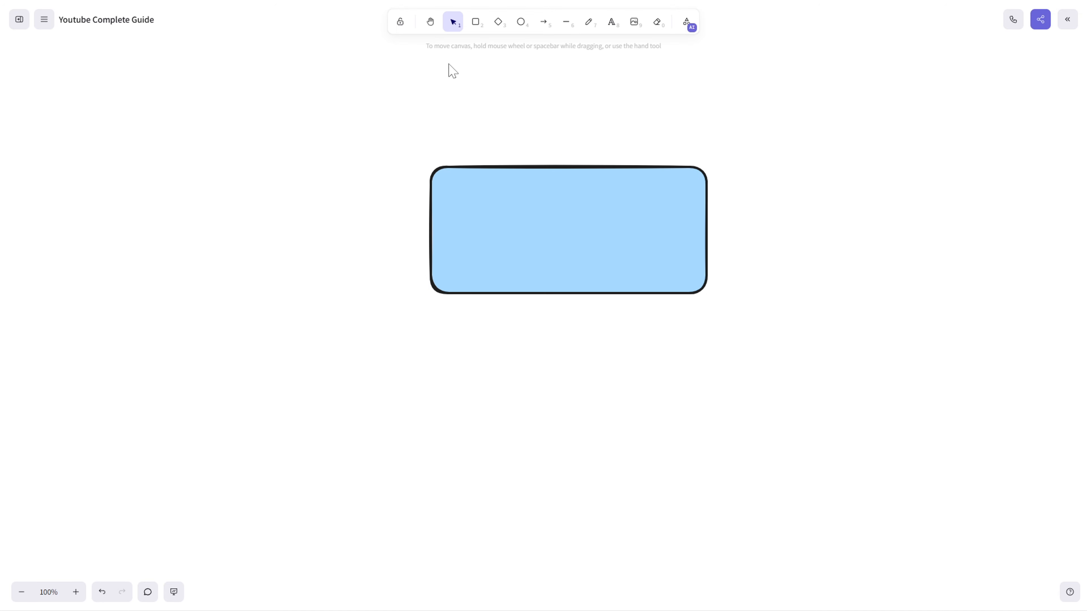
Select the rectangle and try the red, green and blue stroke colours on it
click(590, 252)
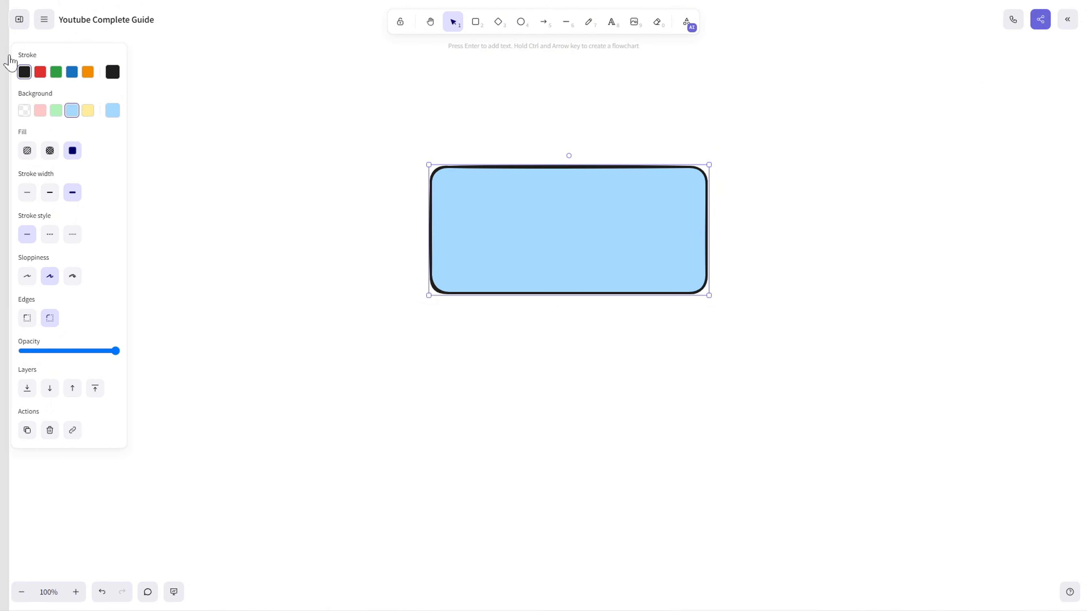
click(40, 72)
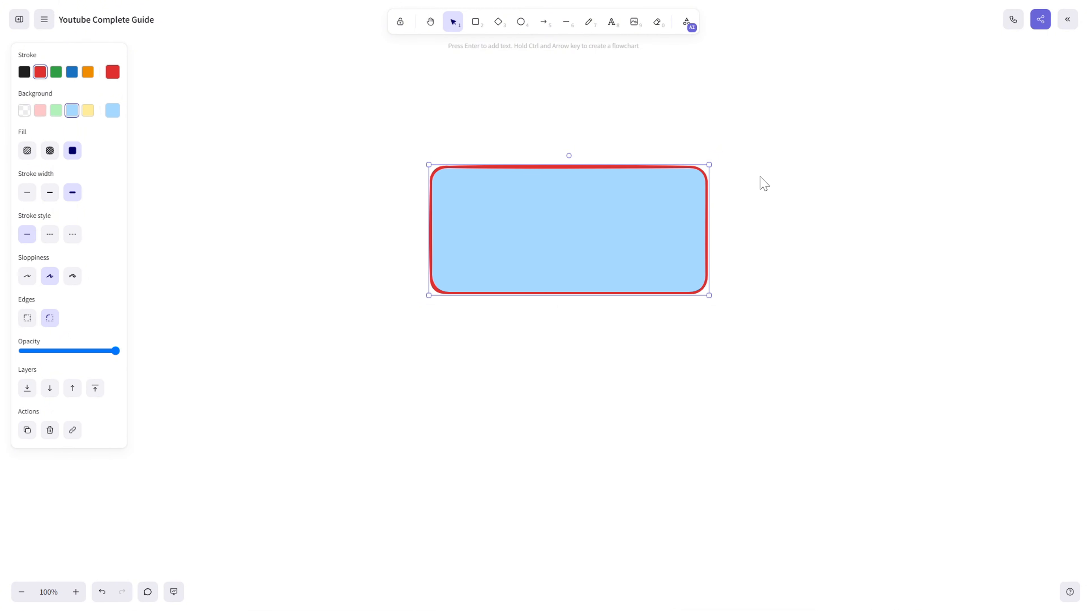
click(56, 72)
click(71, 73)
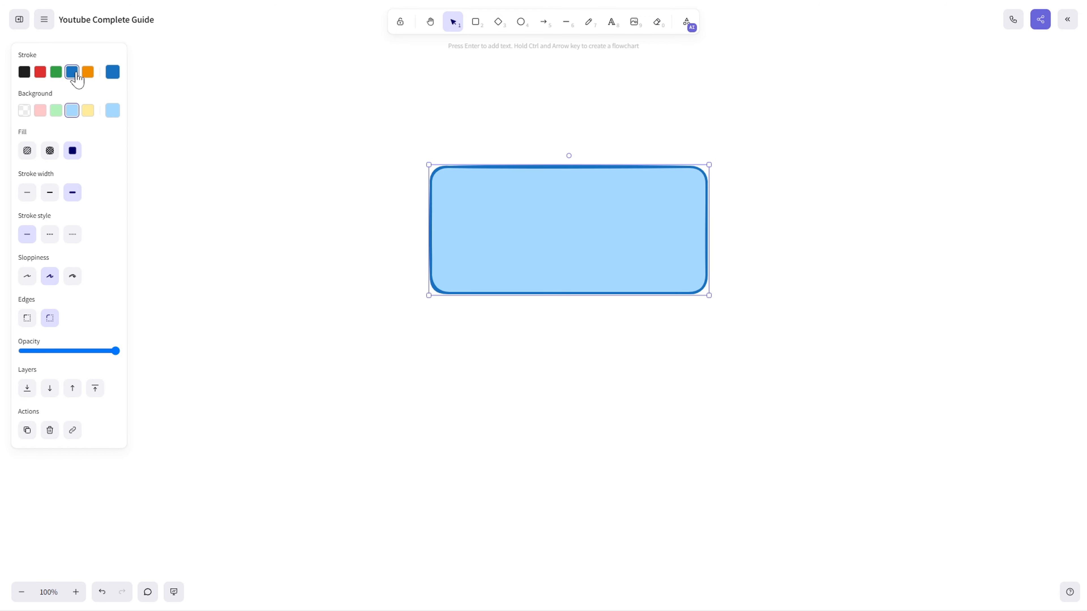
Try the five lighter and darker shades of blue from the stroke colour palette on the rectangle's outline
click(112, 75)
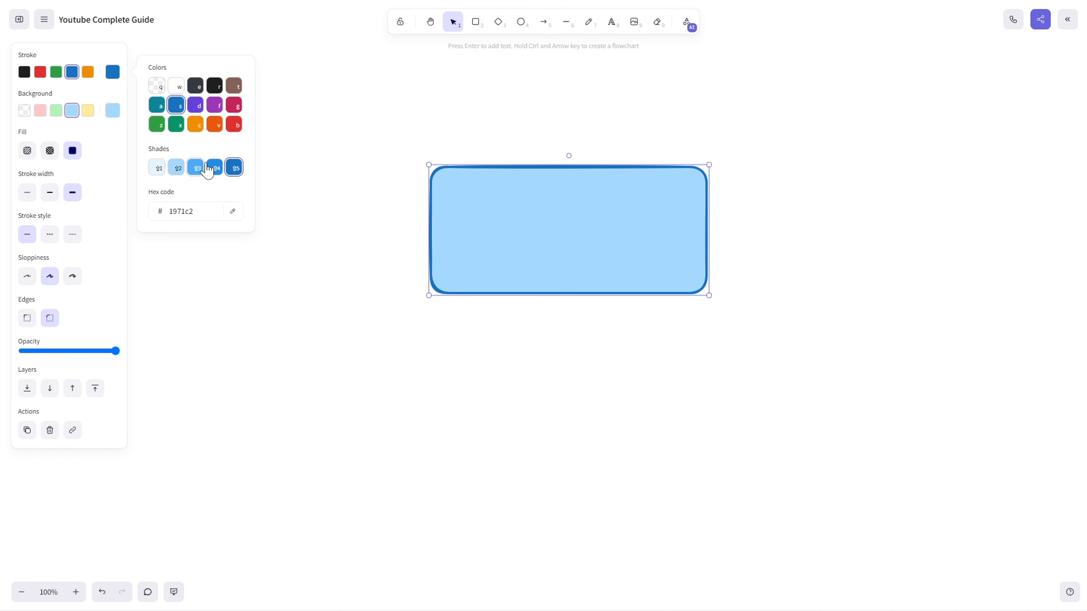
click(215, 168)
click(195, 168)
click(176, 167)
click(153, 168)
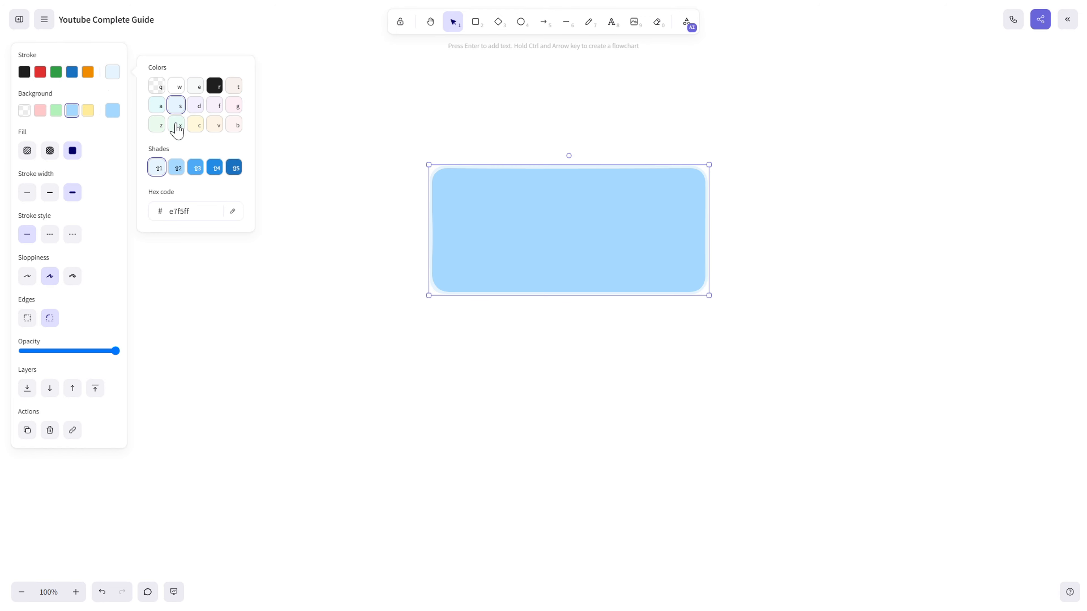
click(196, 168)
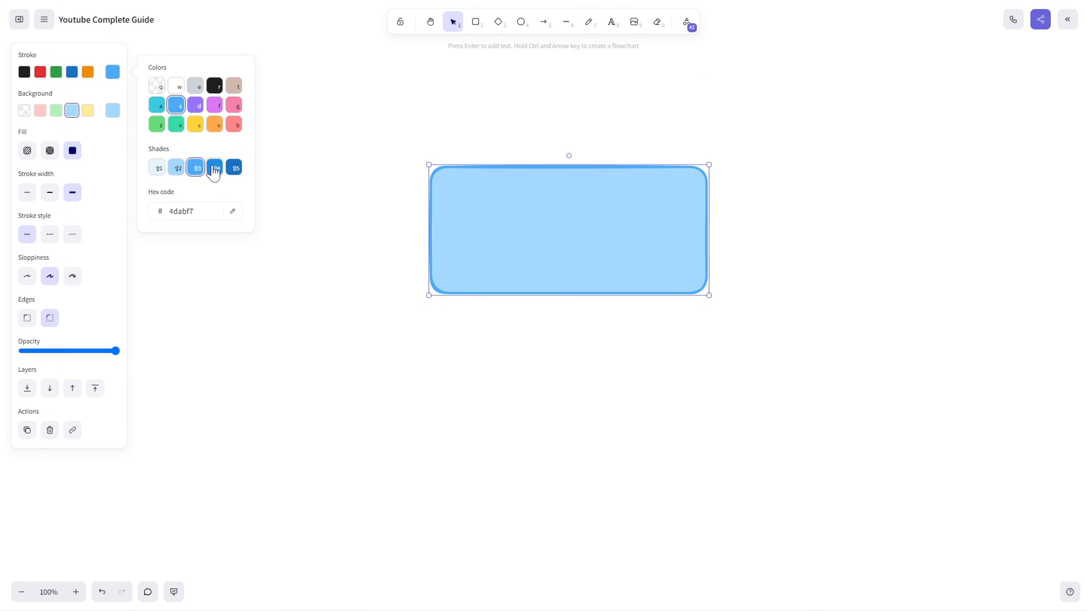
click(233, 169)
click(216, 172)
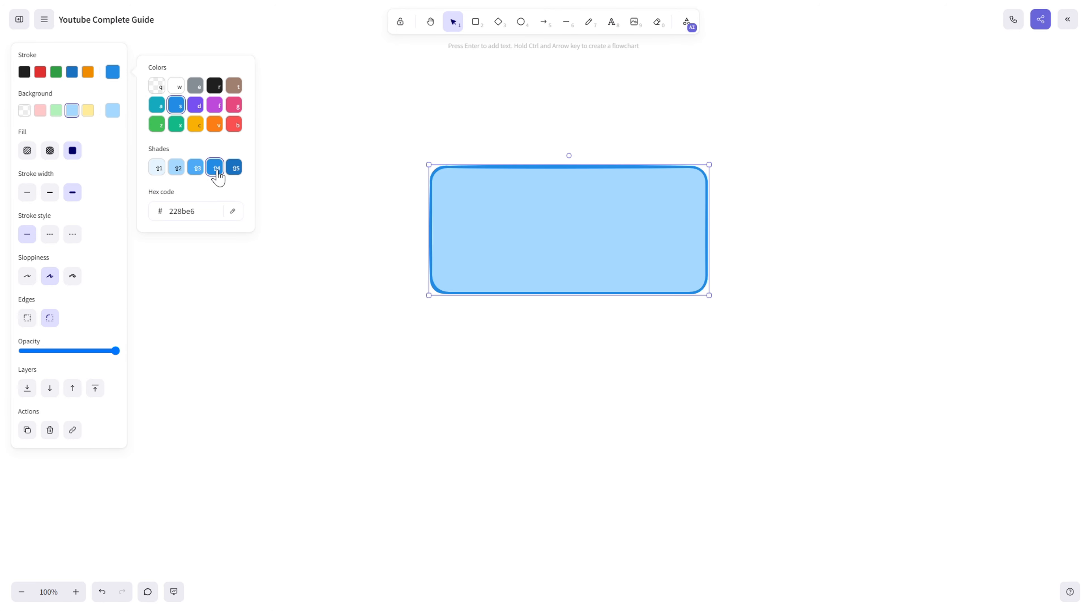
click(196, 173)
click(157, 173)
click(176, 171)
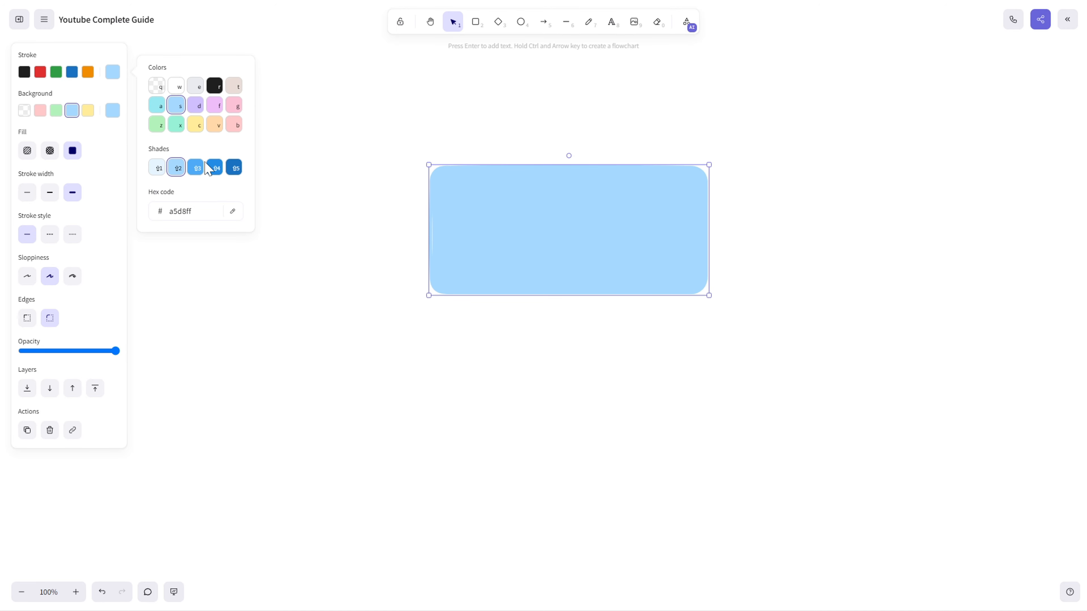
Set the rectangle's stroke to the third shade of violet, hex code 9775fa, and close the colour palette
click(196, 169)
click(194, 107)
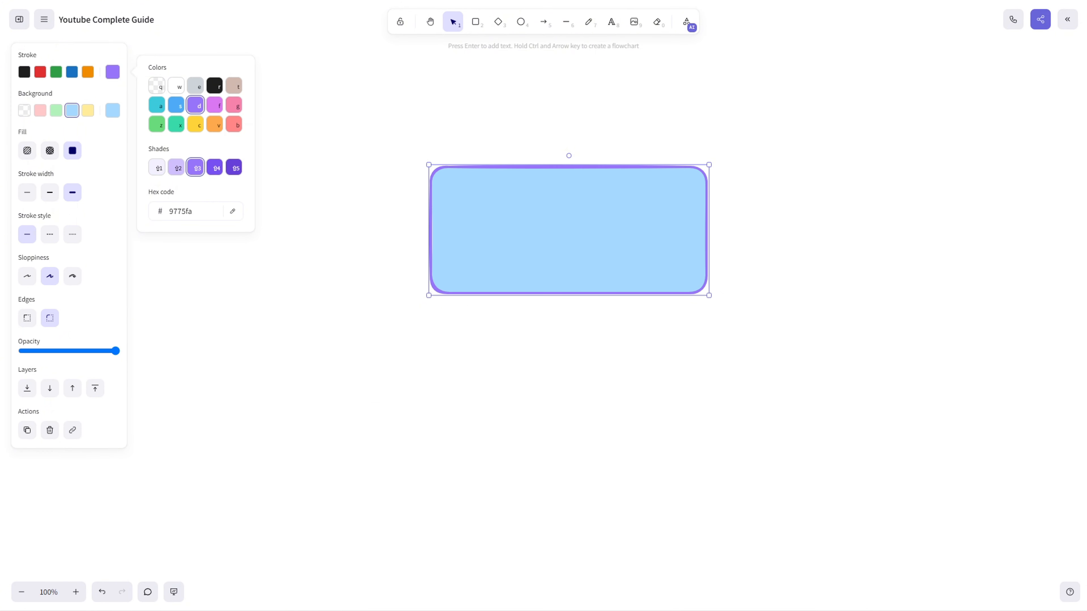
drag(198, 212, 163, 213)
click(208, 192)
Try the green and red background colours on the rectangle and settle on yellow
click(56, 111)
click(41, 111)
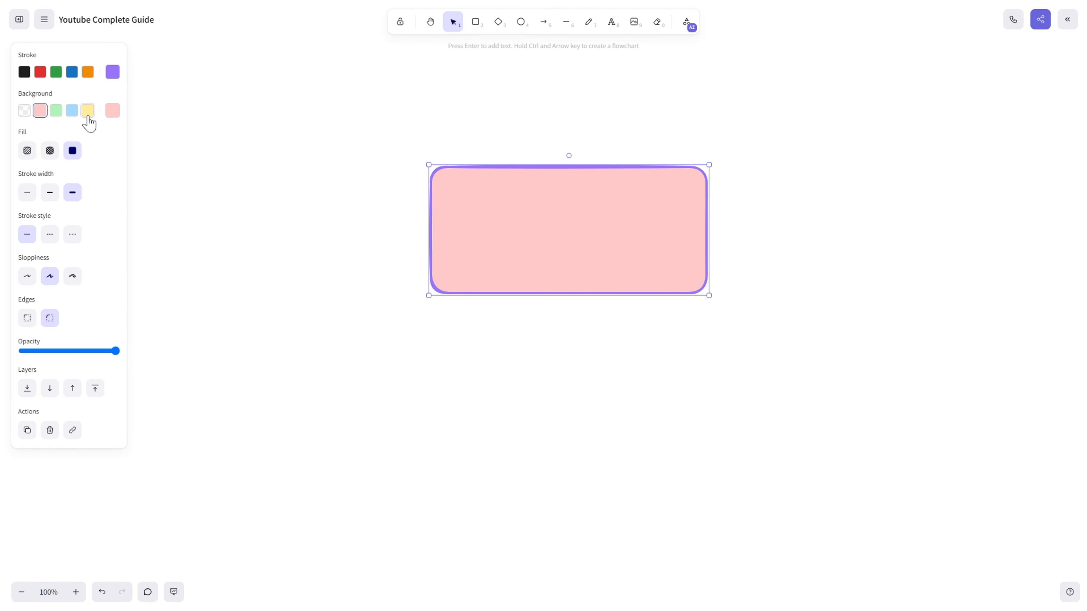
click(88, 112)
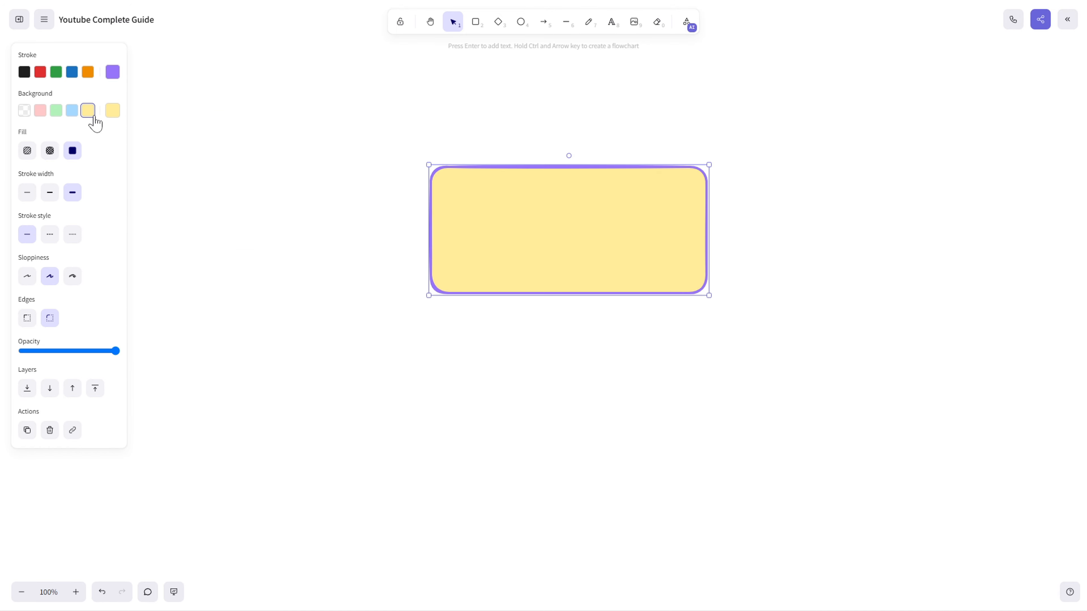
Try the hachure, cross-hatch and solid fill styles on the yellow rectangle, ending with hachure
click(28, 151)
click(50, 151)
click(73, 152)
click(49, 156)
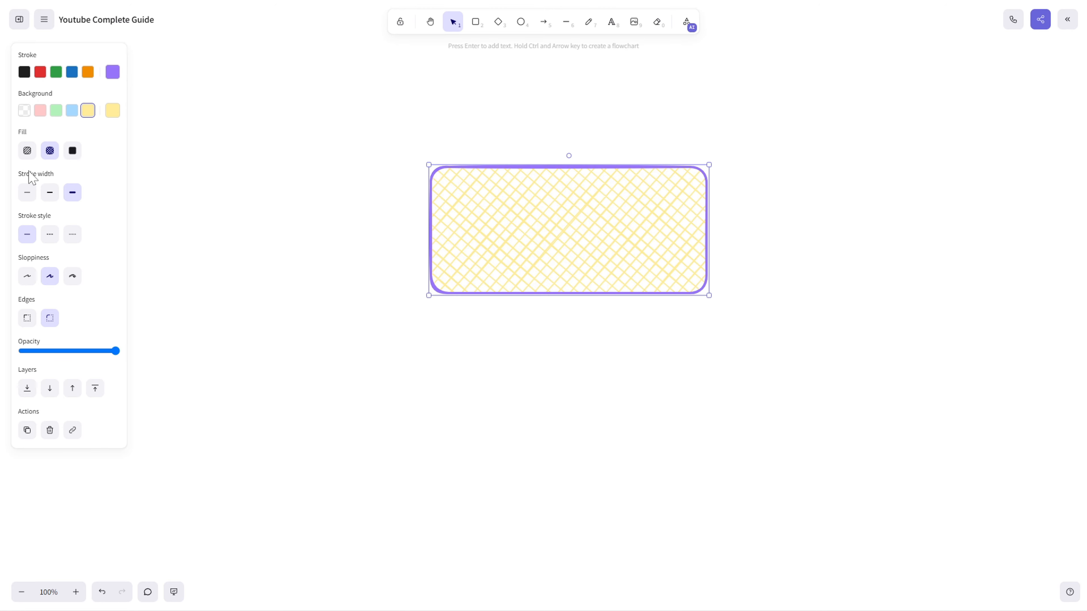
click(26, 150)
Try the thin and medium stroke widths on the rectangle's outline and return to the thickest one
click(29, 196)
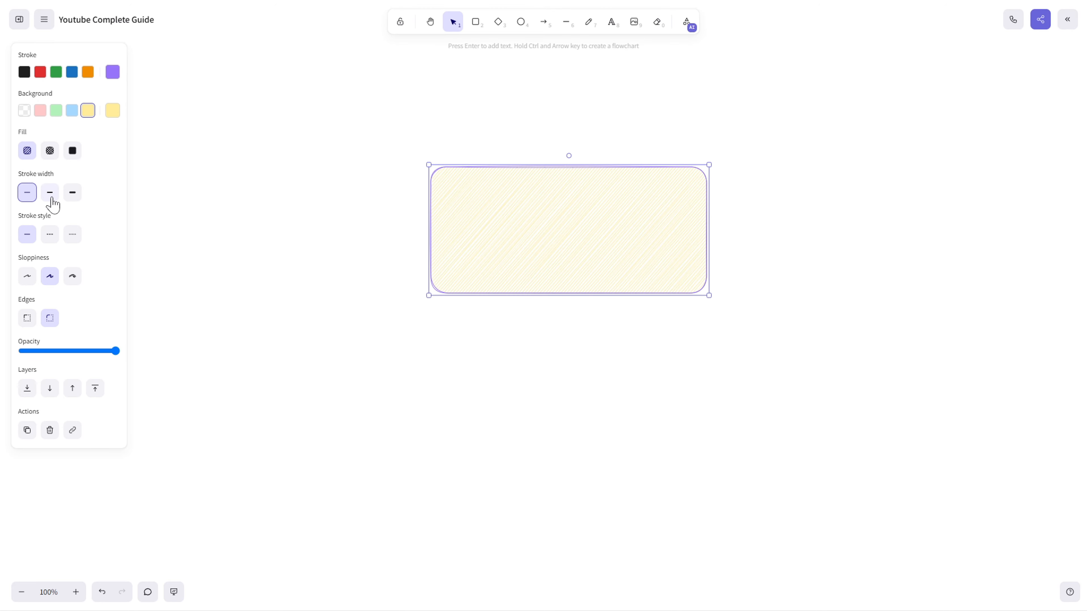
click(51, 197)
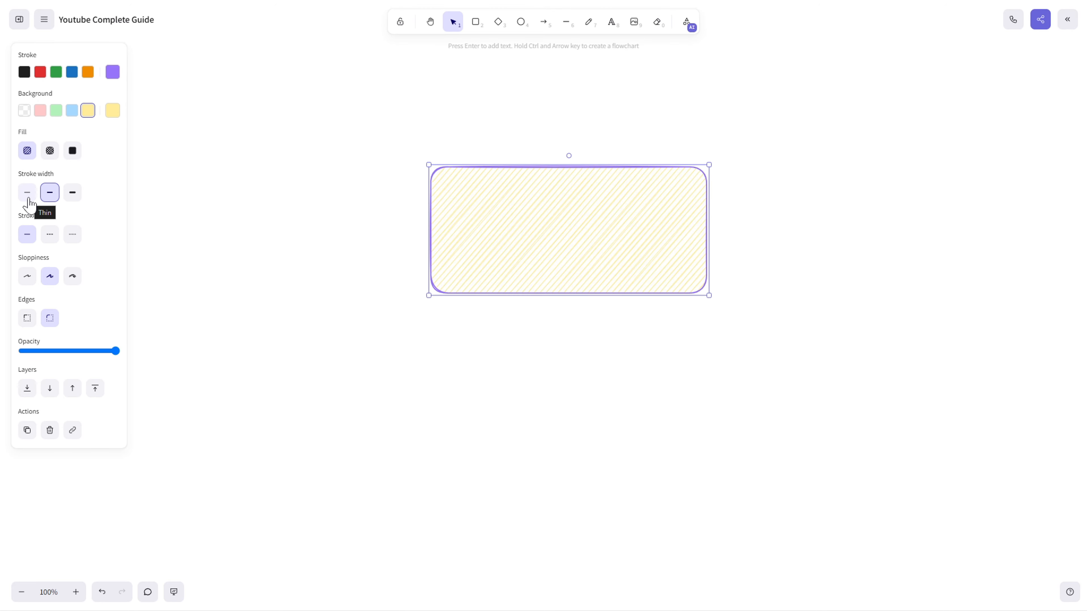
click(73, 198)
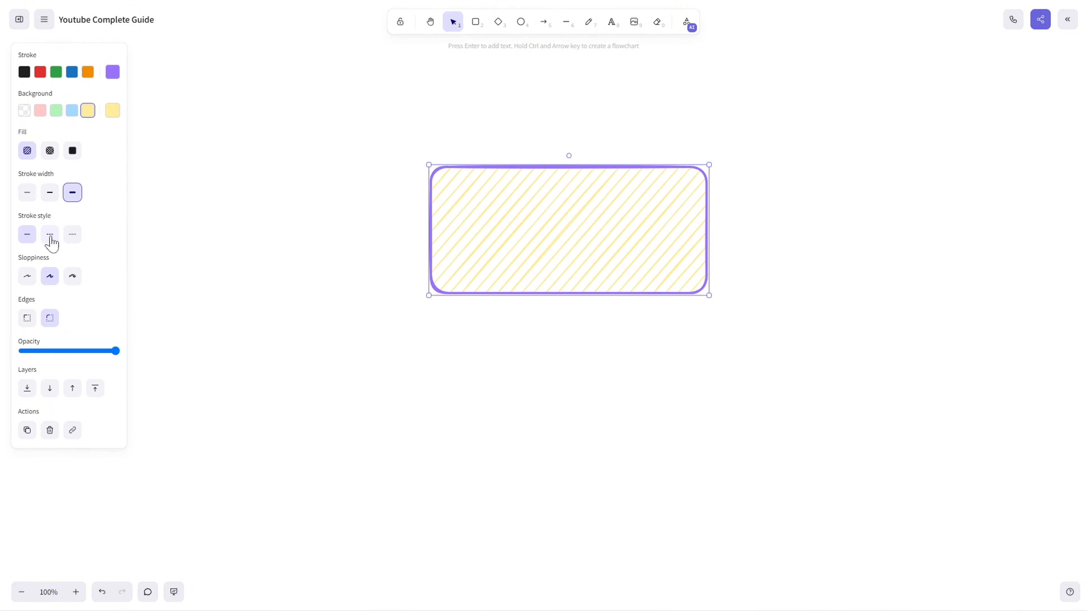
Try the dashed stroke style on the rectangle's outline and settle on dotted
scroll(481, 189, up, 5)
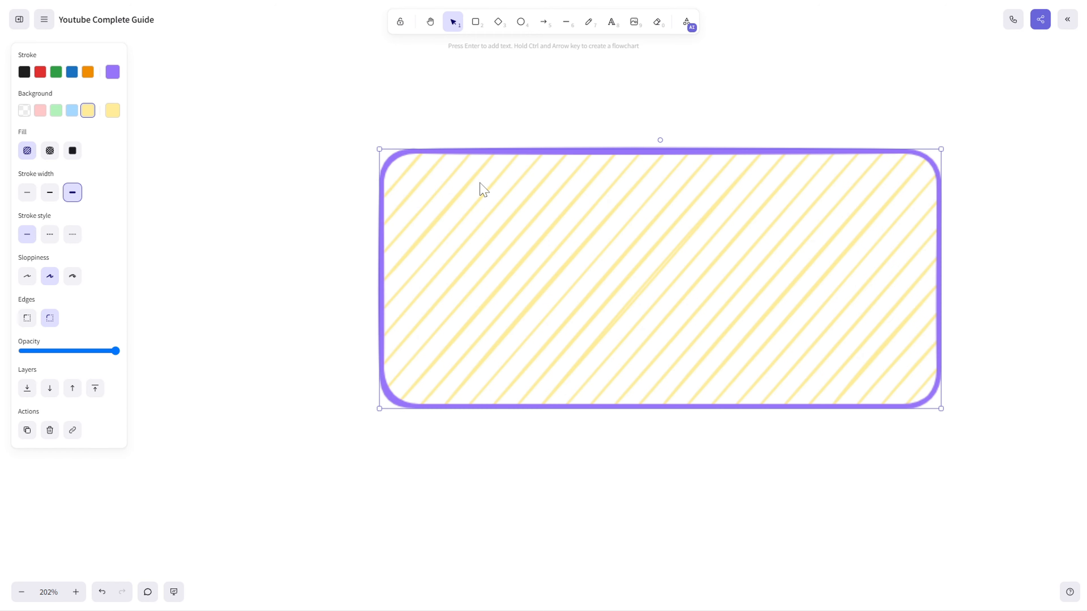
scroll(221, 195, down, 2)
click(50, 236)
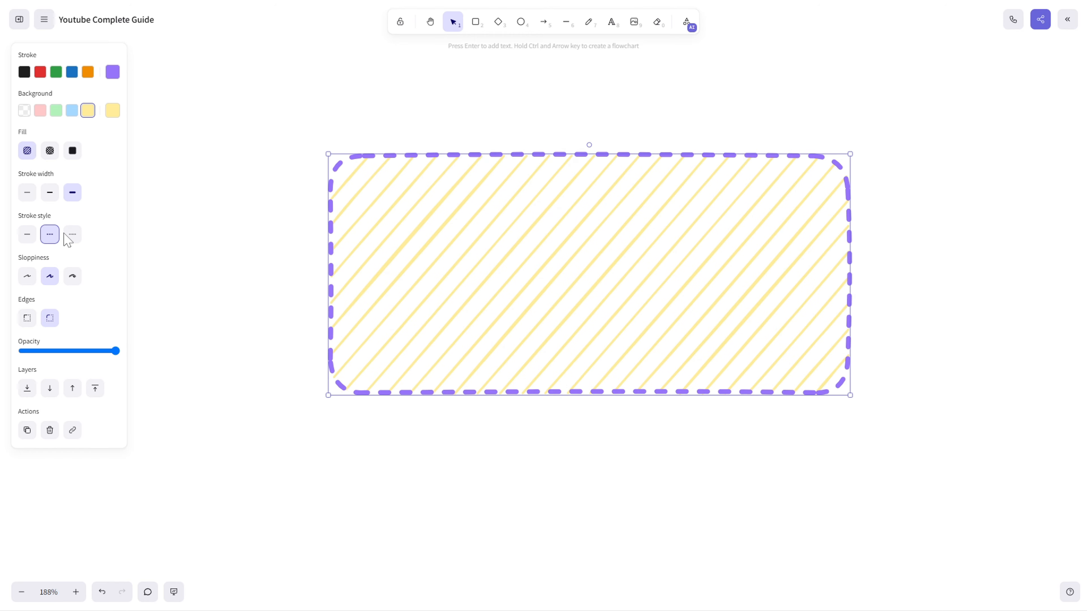
click(71, 240)
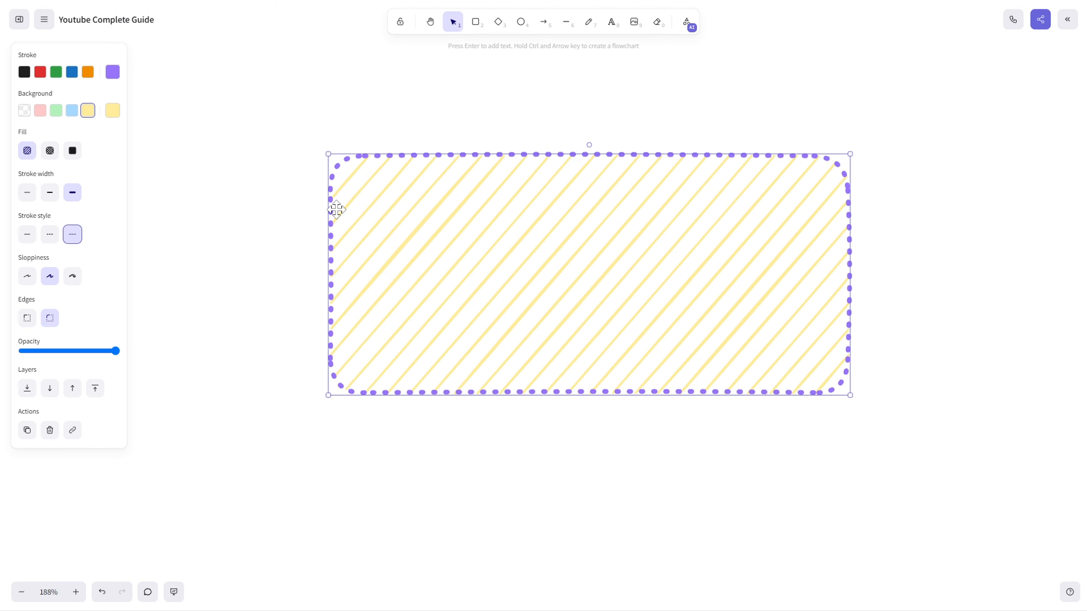
Compare the three sloppiness levels on the rectangle and settle on the sloppiest one
click(28, 279)
click(51, 281)
click(74, 279)
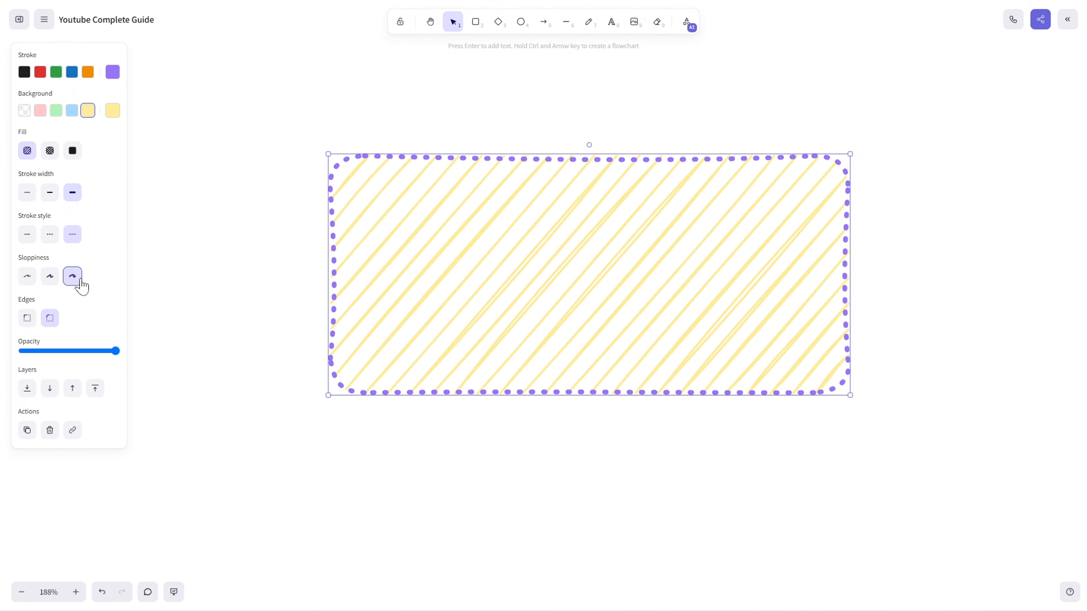
click(29, 280)
click(51, 281)
click(75, 281)
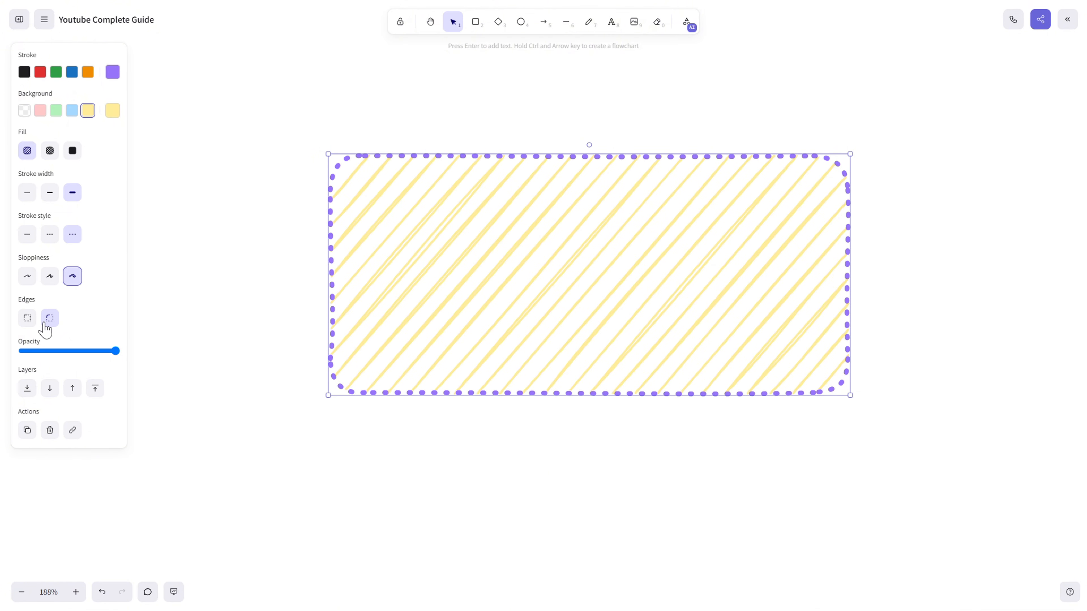
Try sharp edges on the rectangle, restore the rounded ones, and test its opacity, ending at full
click(26, 320)
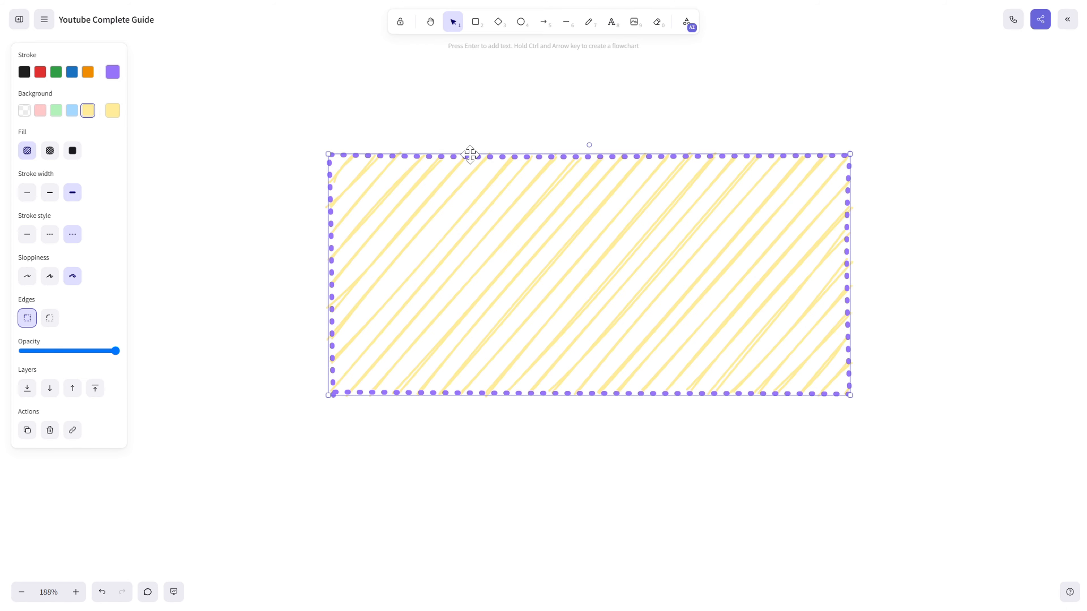
click(49, 318)
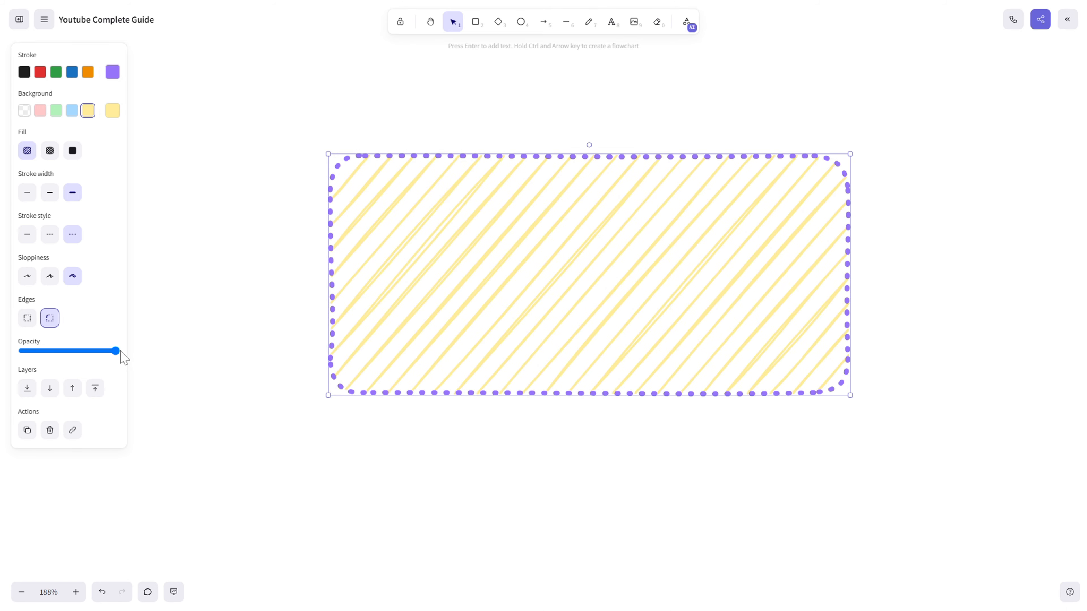
mouse_move(116, 351)
mouse_down()
mouse_move(36, 352)
mouse_move(119, 351)
mouse_up()
Set the rectangle's fill to solid and draw a second large rectangle overlapping its lower-right part
click(73, 153)
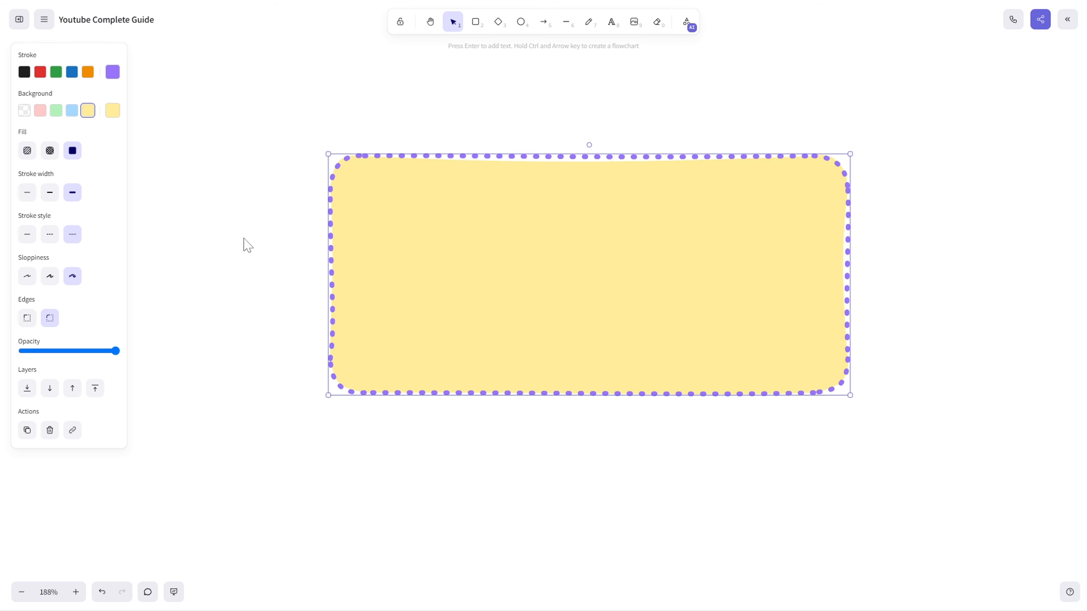
scroll(248, 246, down, 3)
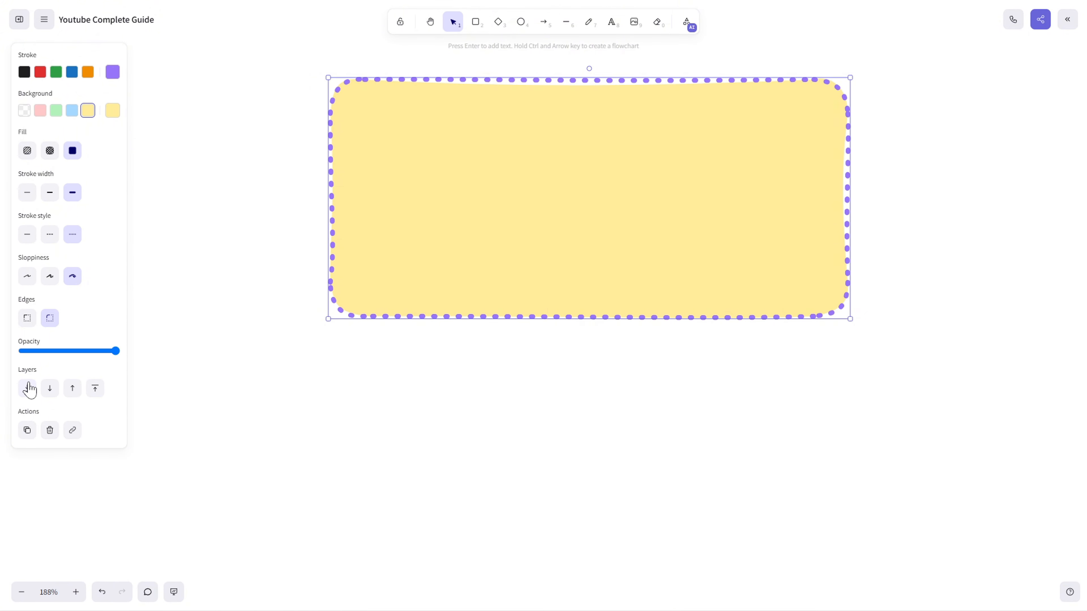
scroll(316, 345, up, 2)
click(475, 22)
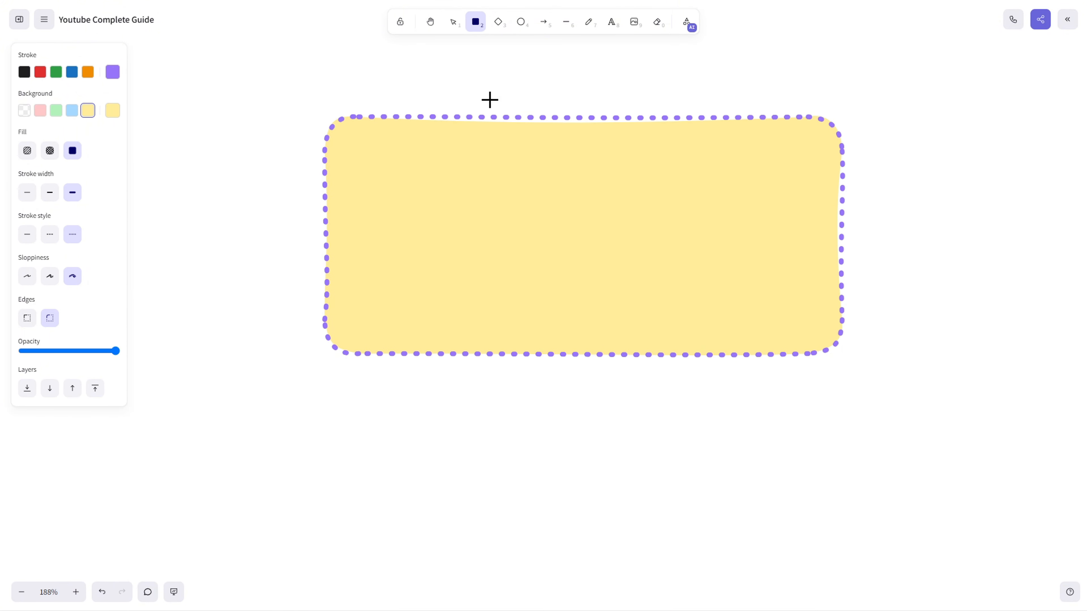
drag(974, 437, 510, 152)
Give the new rectangle a light blue background and a blue, medium-width, solid-line stroke
click(72, 111)
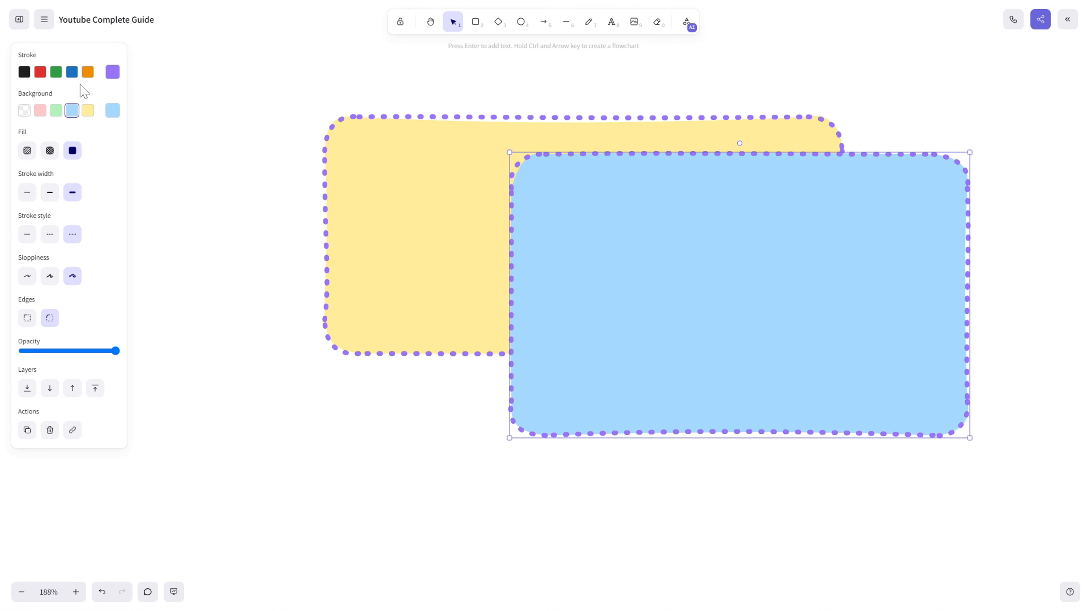
click(72, 72)
click(50, 192)
click(26, 234)
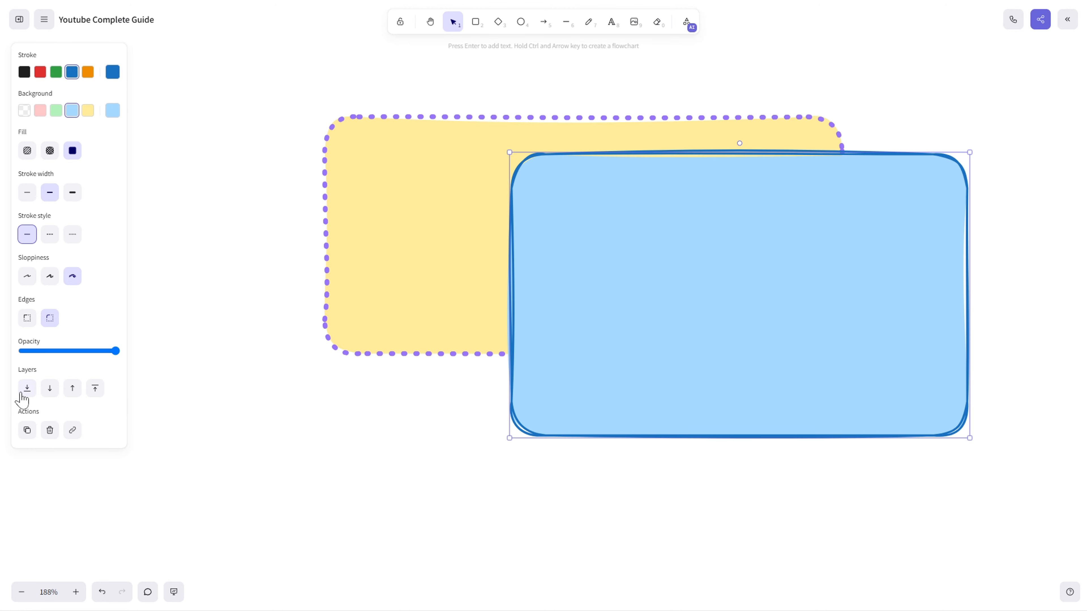
Move the yellow rectangle and the blue one up and to the left, keeping them overlapping
click(421, 239)
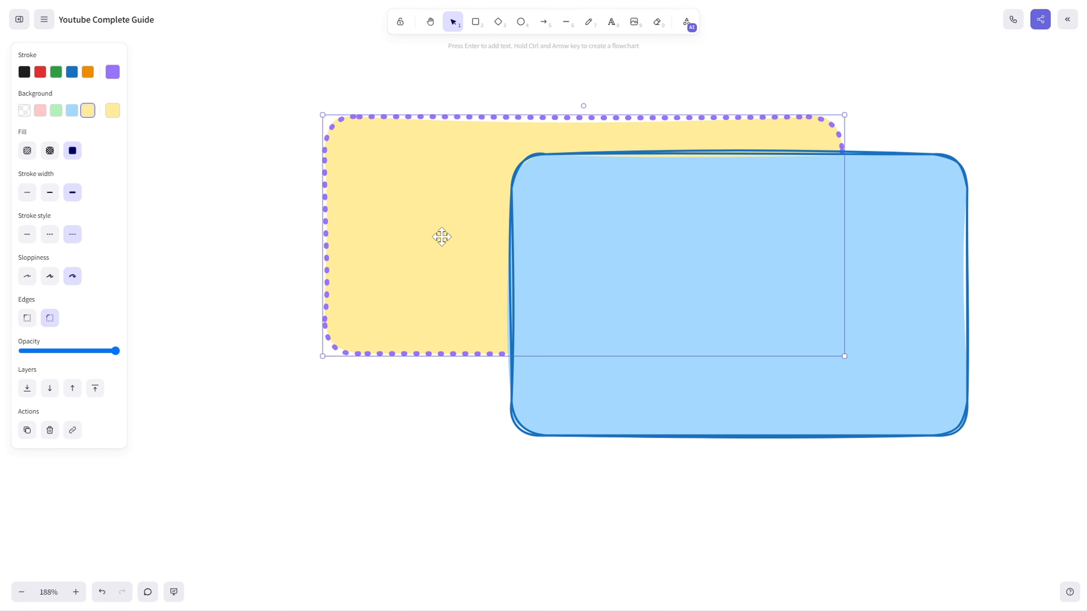
drag(506, 179, 487, 169)
click(849, 279)
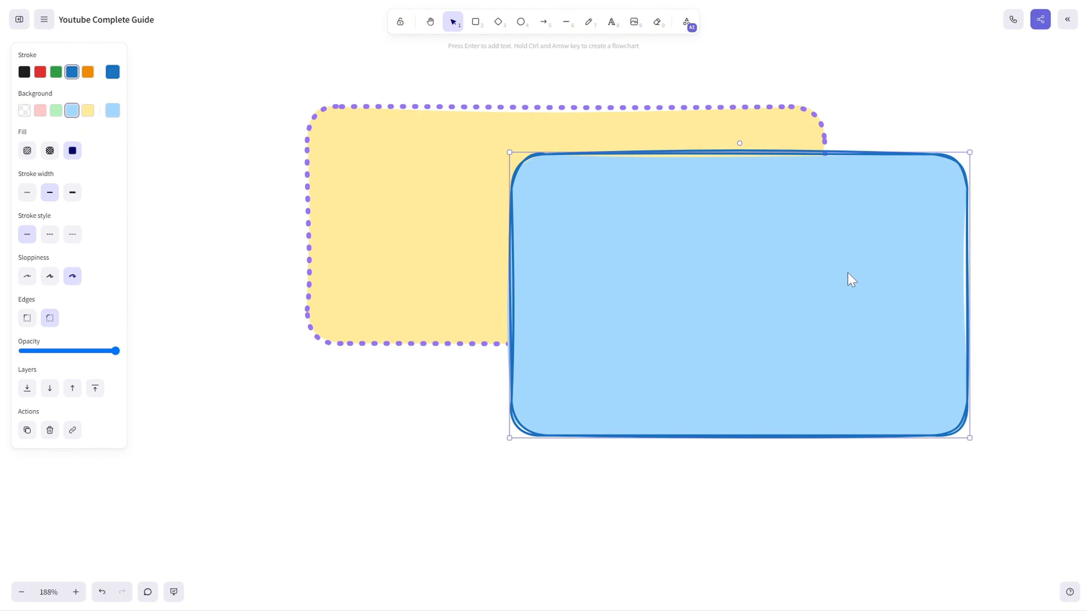
drag(814, 254, 780, 239)
click(385, 155)
drag(459, 155, 344, 130)
click(817, 221)
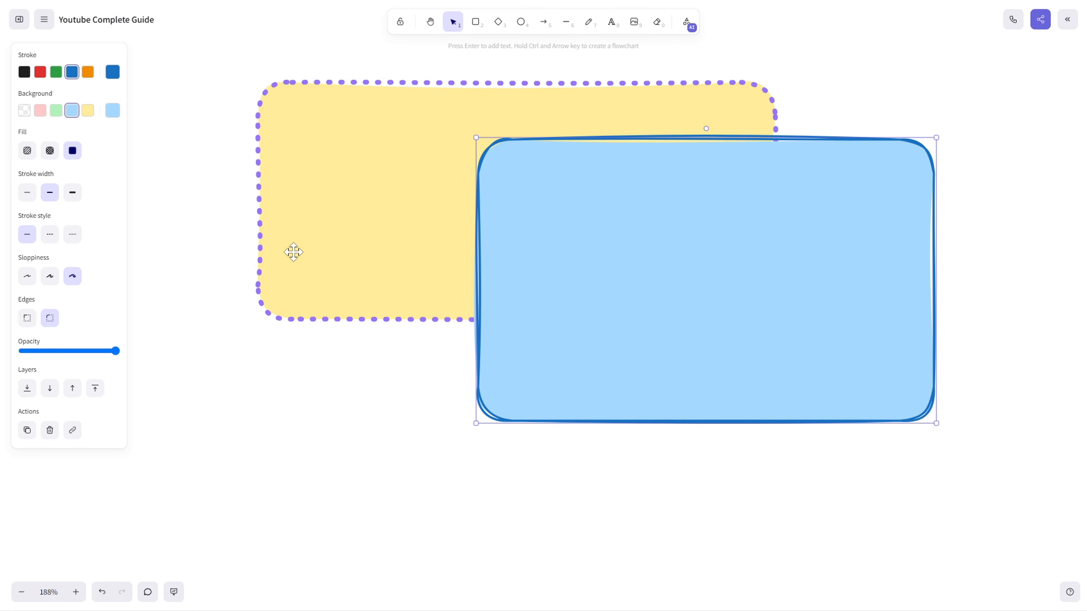
Try bringing the yellow and blue rectangles forward one layer, sending the blue one backward, and bringing it forward again
click(419, 179)
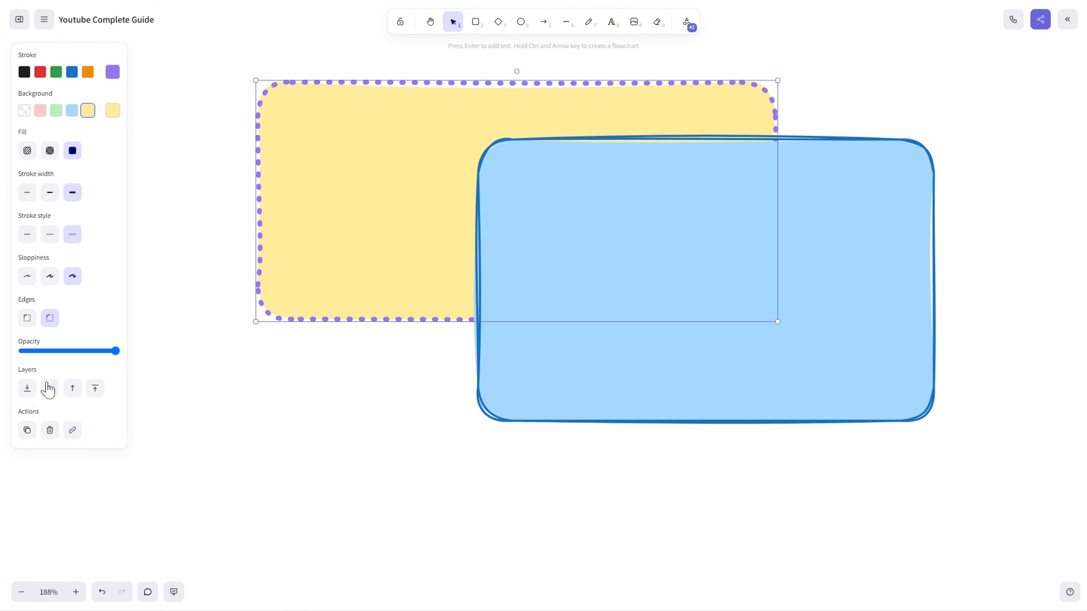
click(72, 388)
click(522, 378)
click(72, 388)
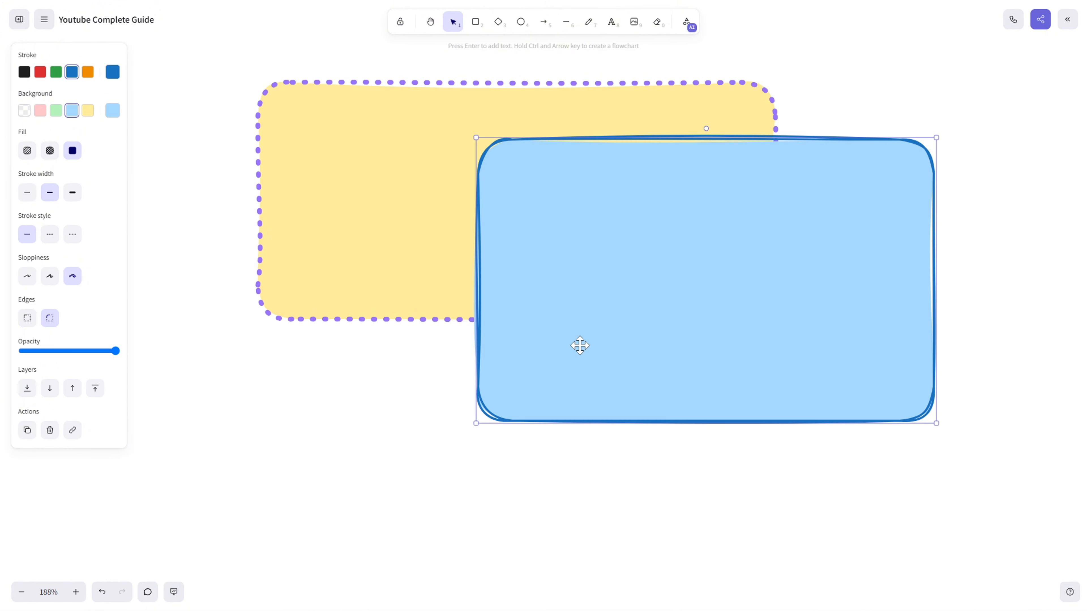
click(49, 388)
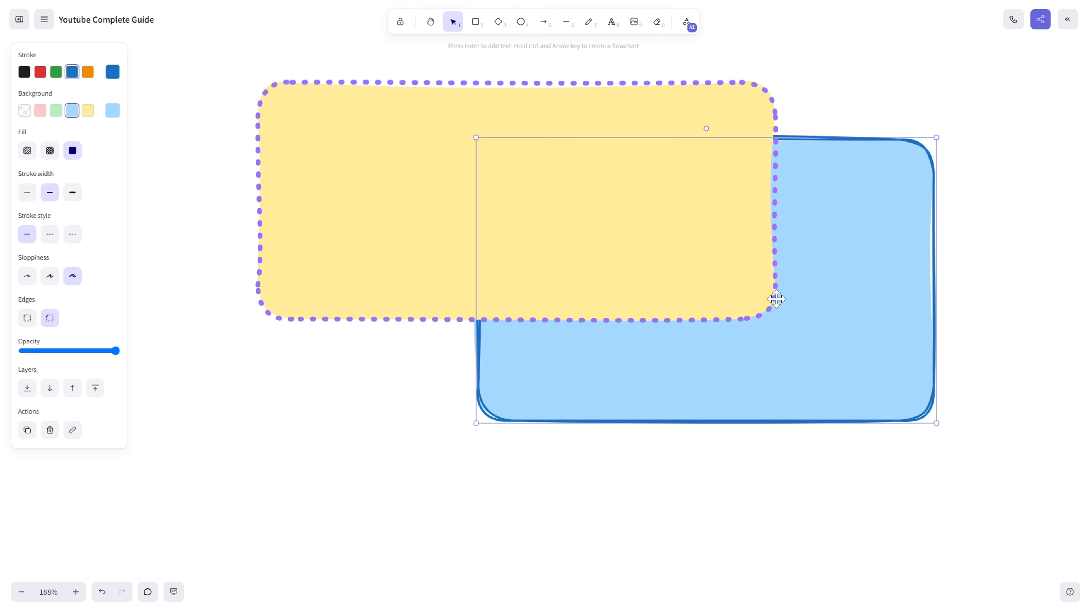
key(ctrl+bracketright)
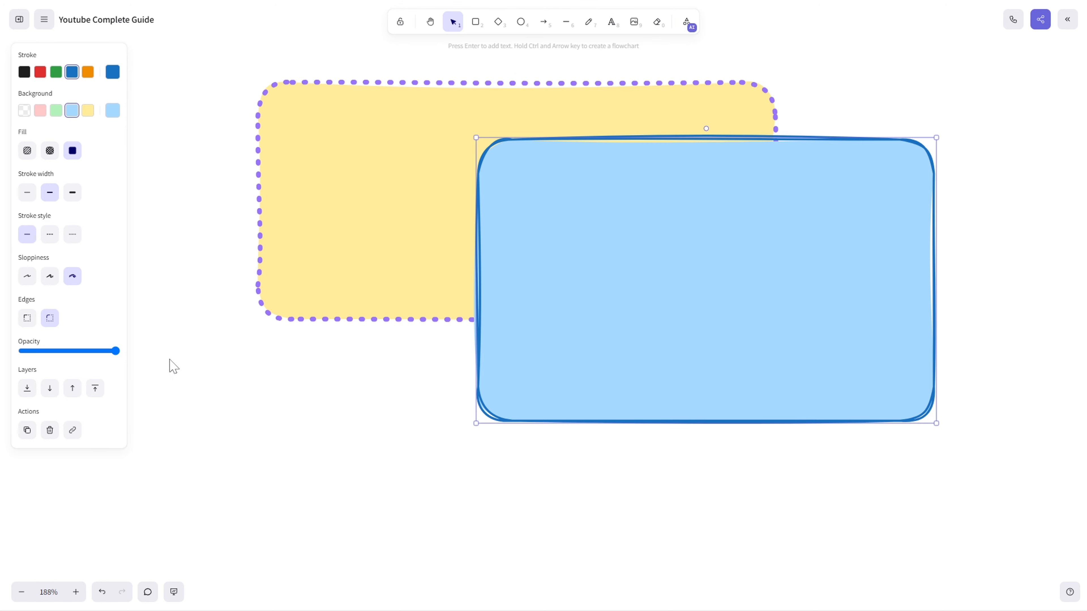
Bring the yellow rectangle to the front, do the same with the blue one, and send the blue rectangle to the back
click(384, 192)
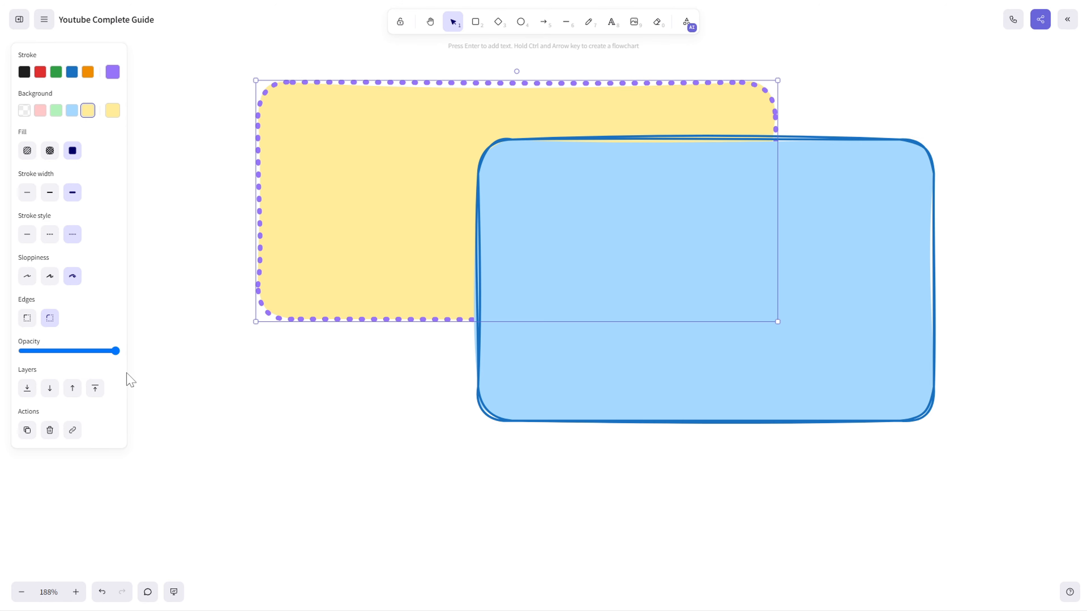
click(95, 389)
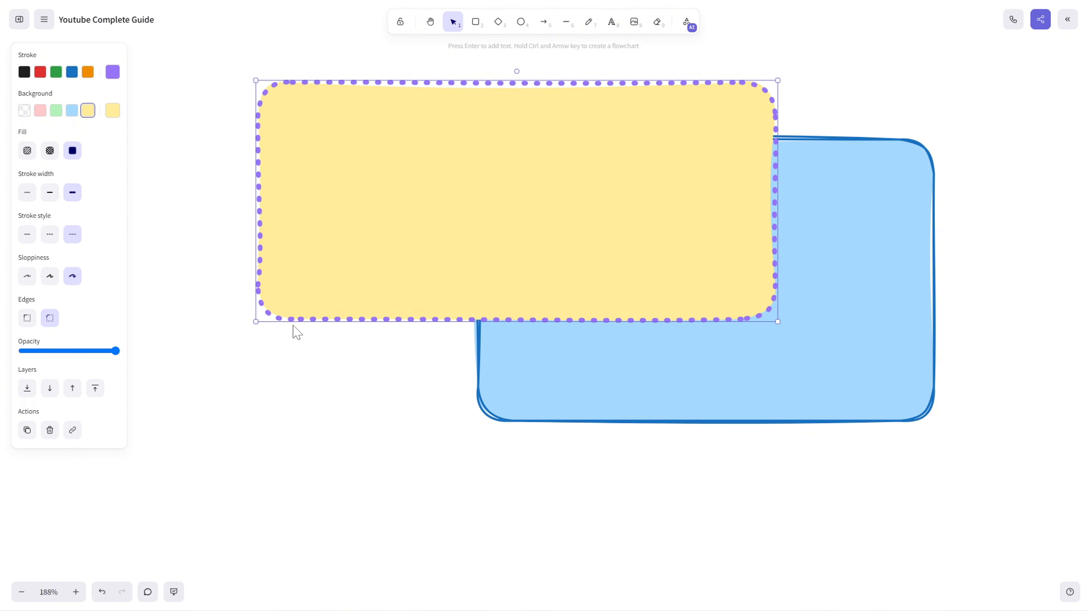
click(536, 363)
click(95, 388)
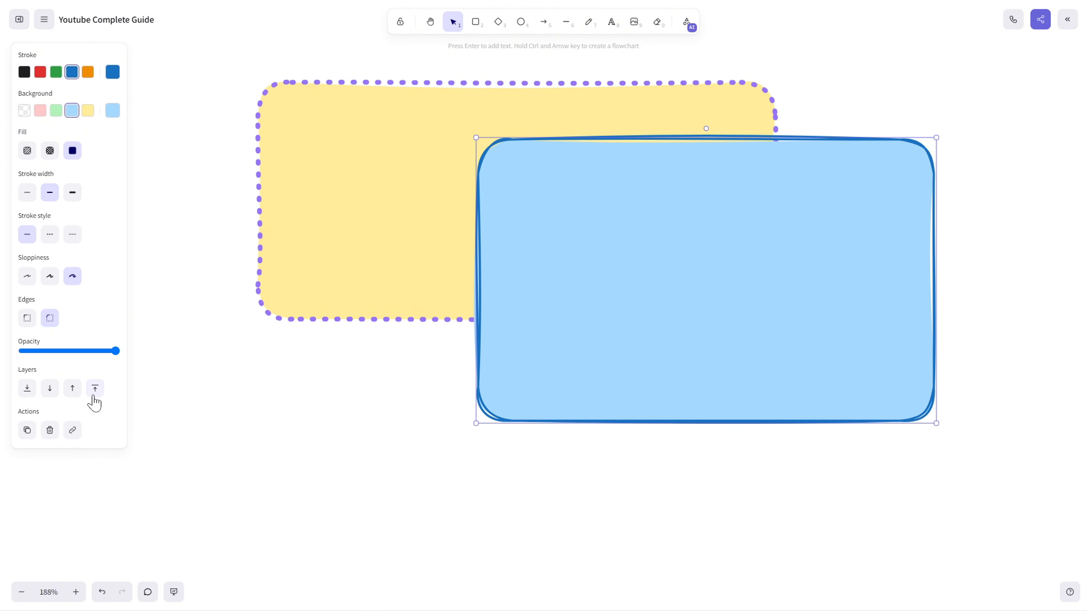
click(24, 395)
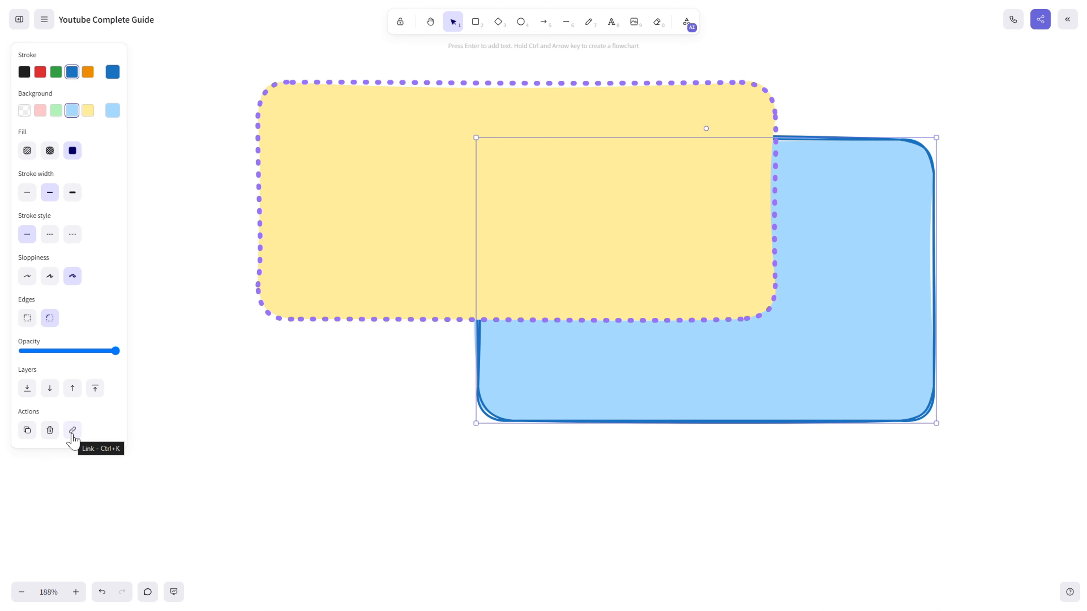
Move the yellow rectangle farther up and left so that only its corner overlaps the blue one
scroll(284, 466, down, 1)
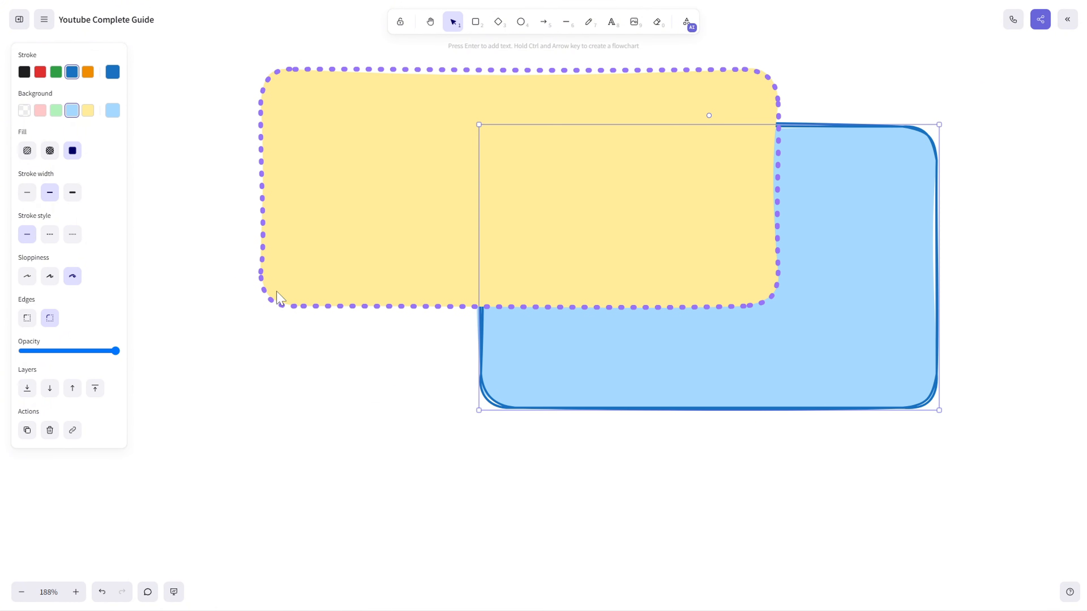
scroll(368, 274, down, 5)
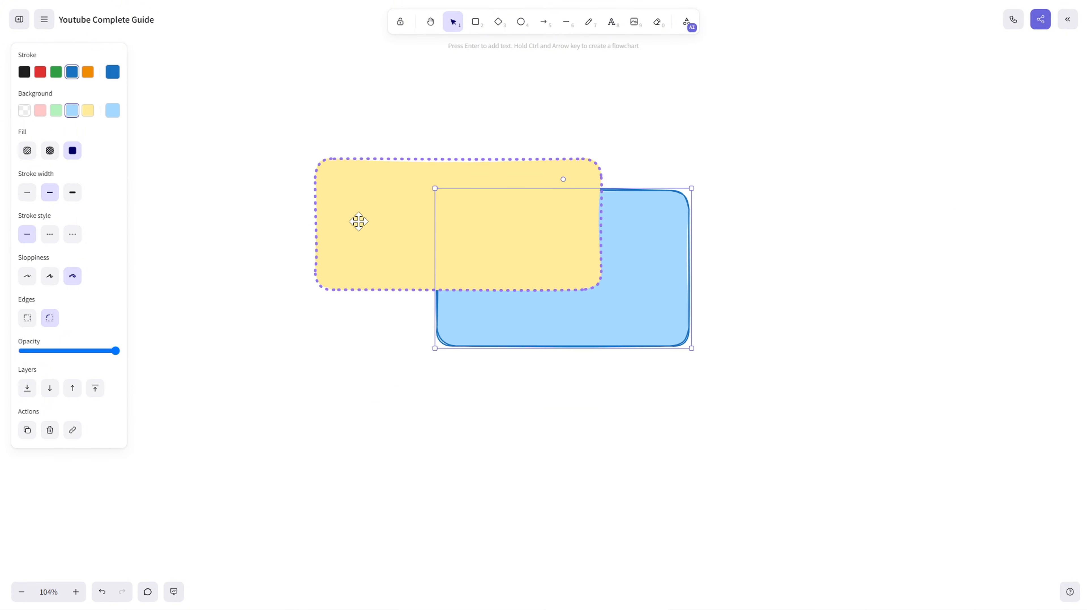
drag(361, 211, 282, 162)
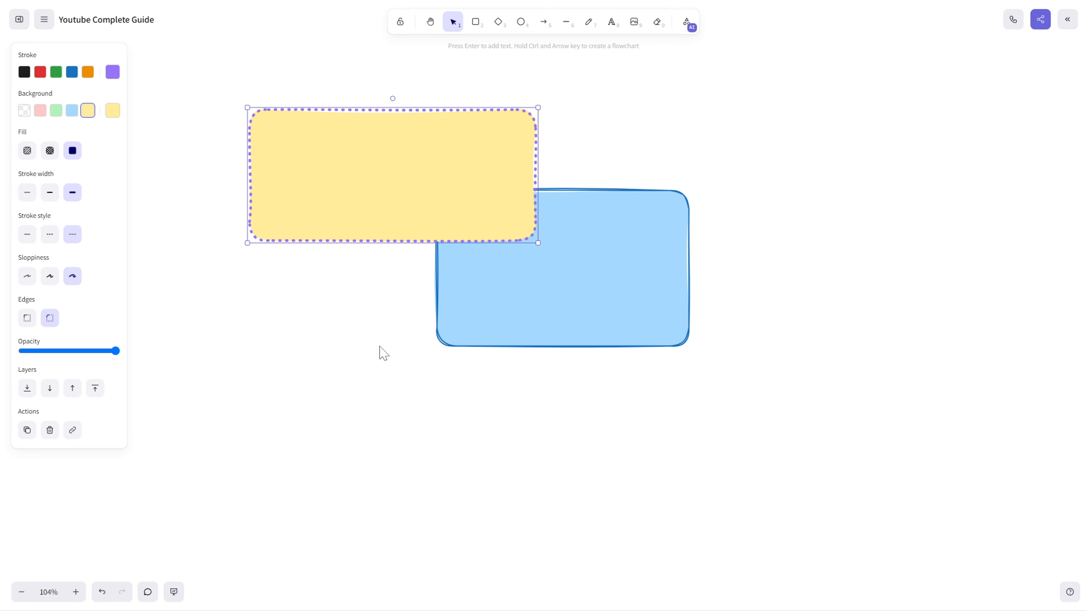
Try duplicating the yellow rectangle repeatedly, placing five copies below it and up the other side of the blue rectangle
scroll(387, 181, left, 2)
scroll(387, 180, down, 2)
alt+drag(389, 168, 396, 476)
alt+drag(395, 476, 706, 484)
alt+drag(706, 483, 728, 293)
alt+drag(728, 293, 752, 95)
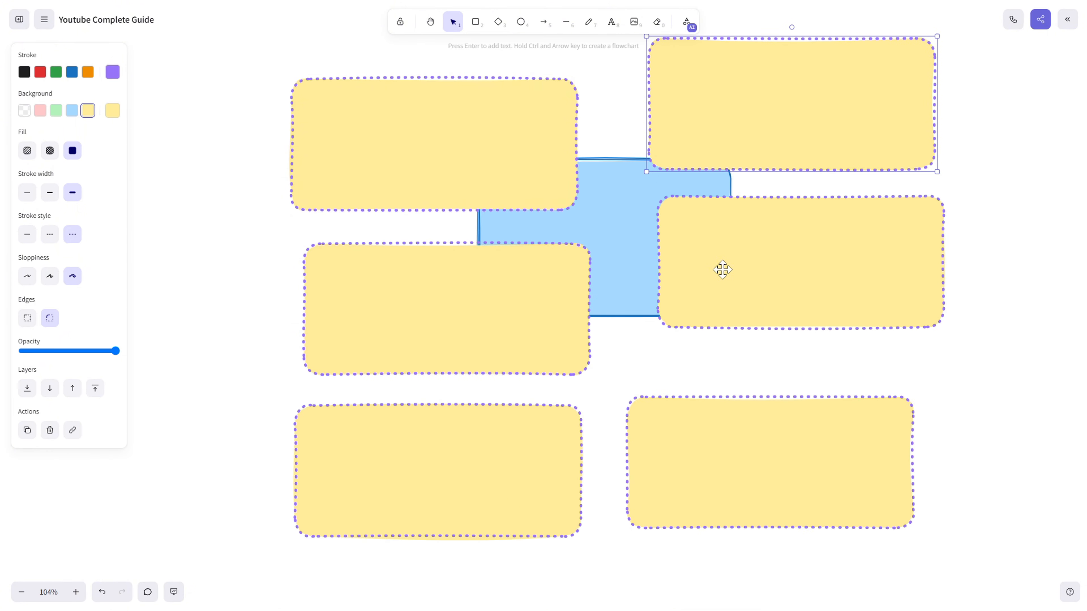
Undo all five copies of the yellow rectangle and select the original
key(ctrl+z)
key(ctrl+z)
key(ctrl+z)
key(ctrl+z)
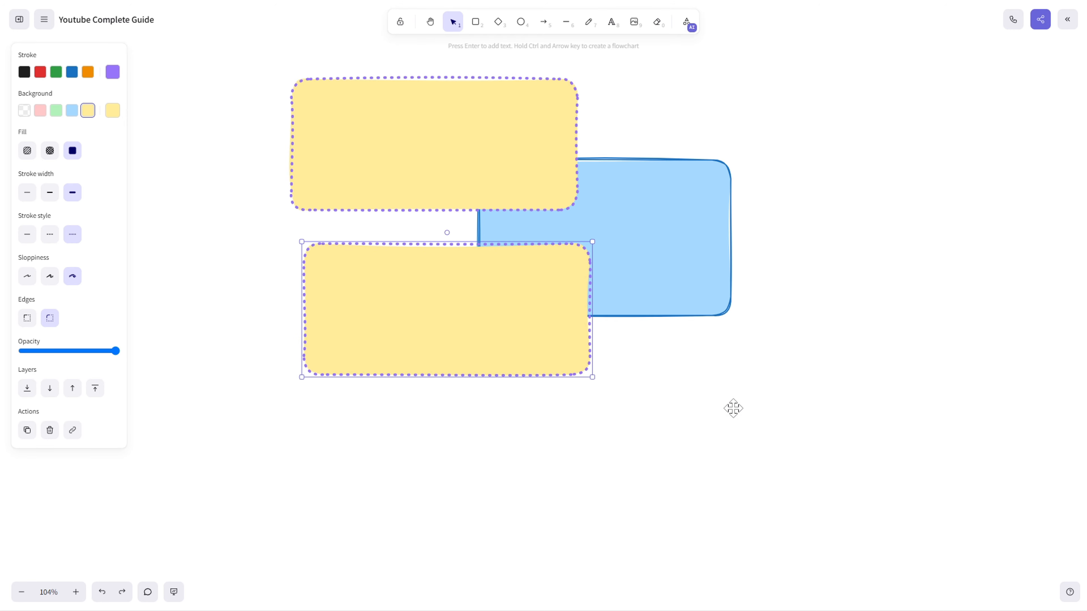
key(ctrl+z)
drag(338, 161, 338, 160)
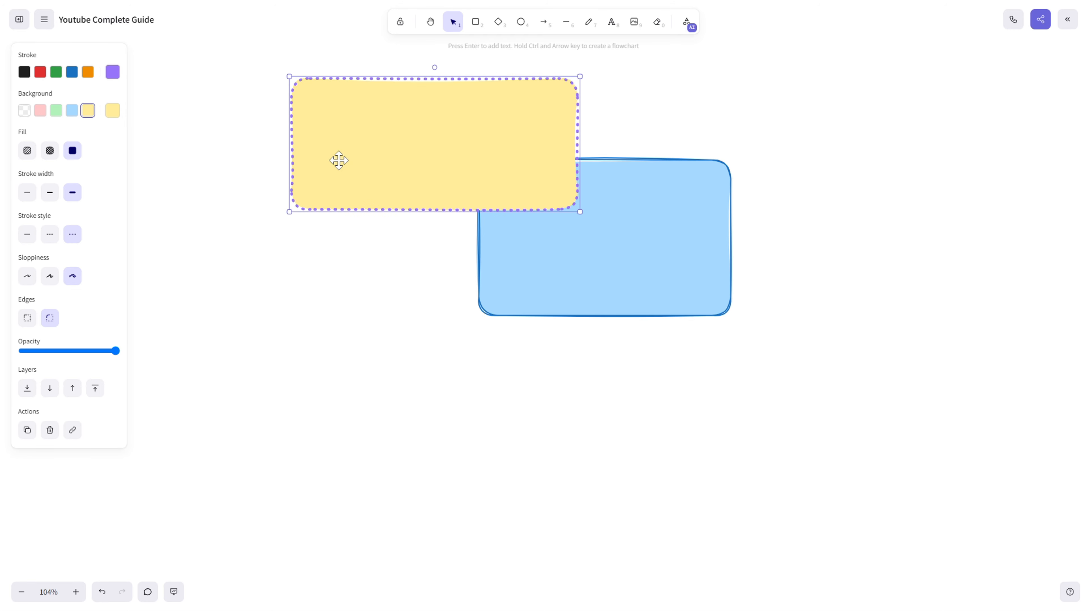
Try pasting a copy of the yellow rectangle into the empty area below the two overlapping shapes
click(354, 386)
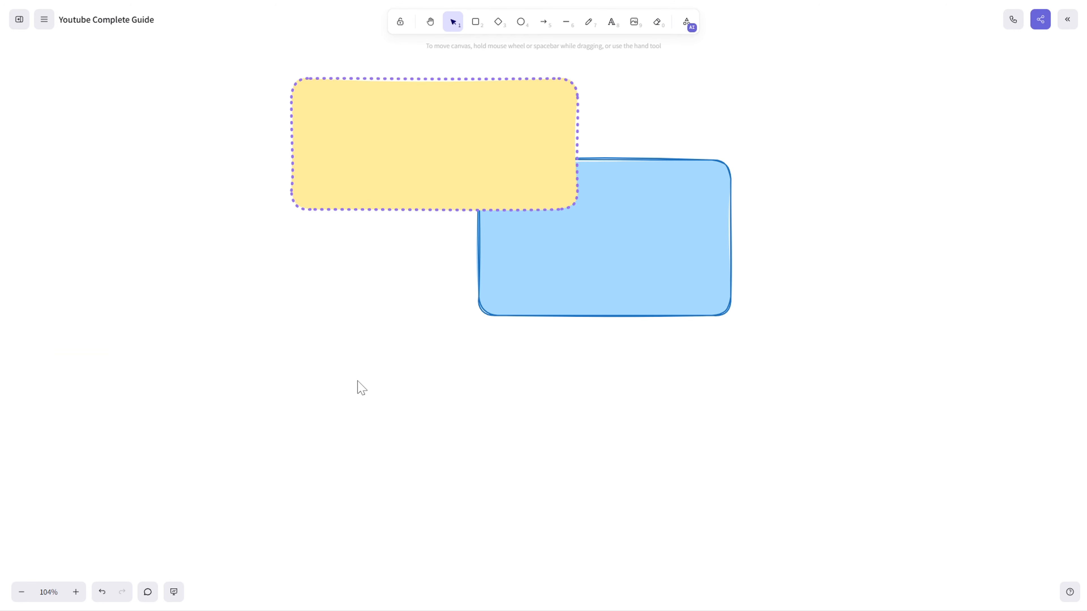
drag(407, 386, 458, 275)
key(ctrl+v)
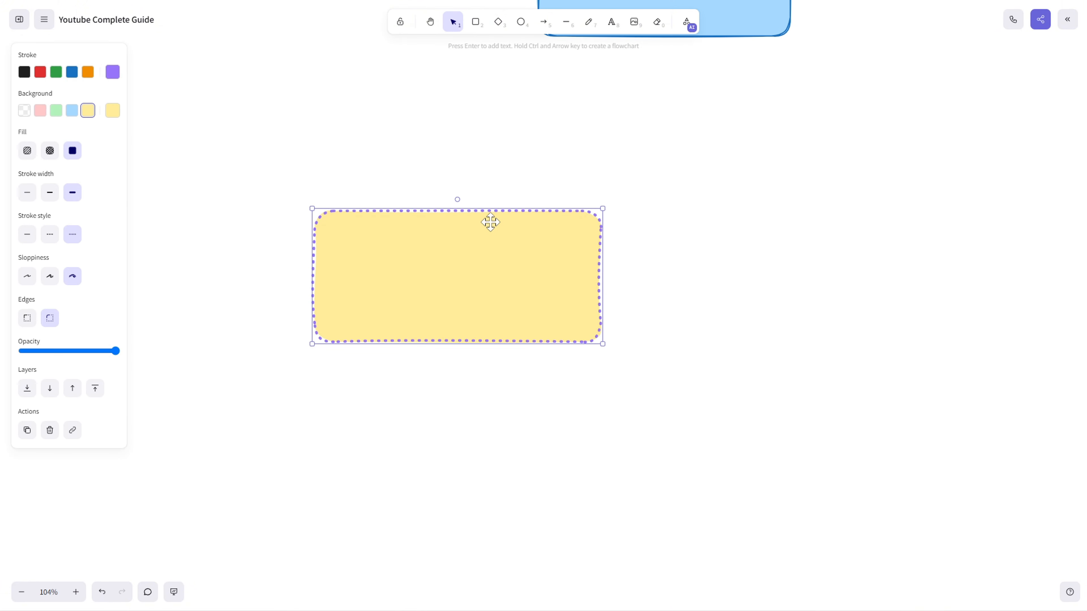
scroll(528, 410, up, 5)
scroll(575, 396, right, 5)
scroll(576, 396, down, 3)
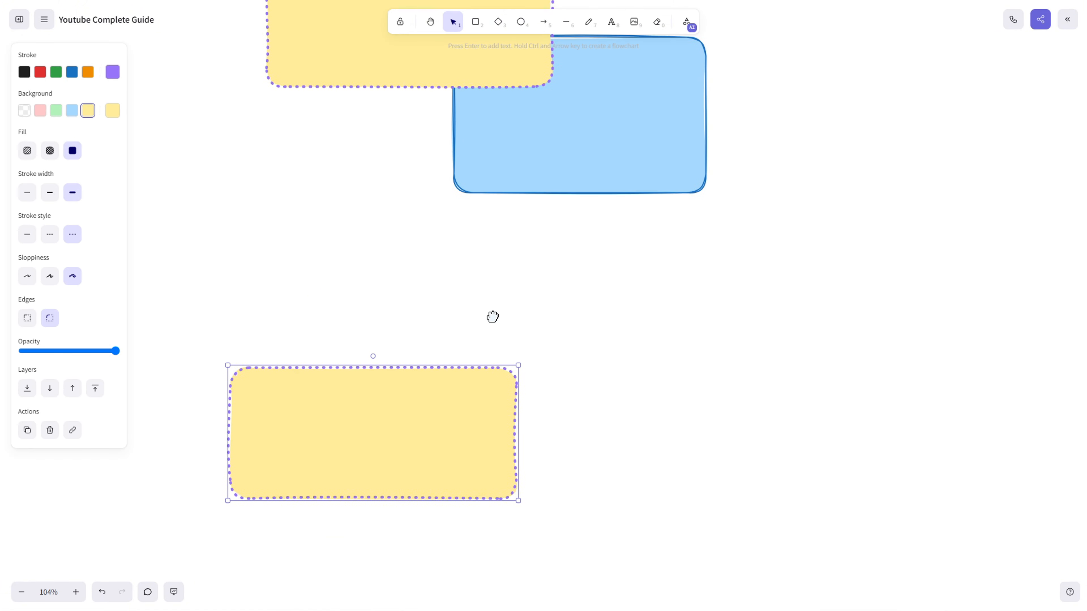
scroll(566, 320, right, 6)
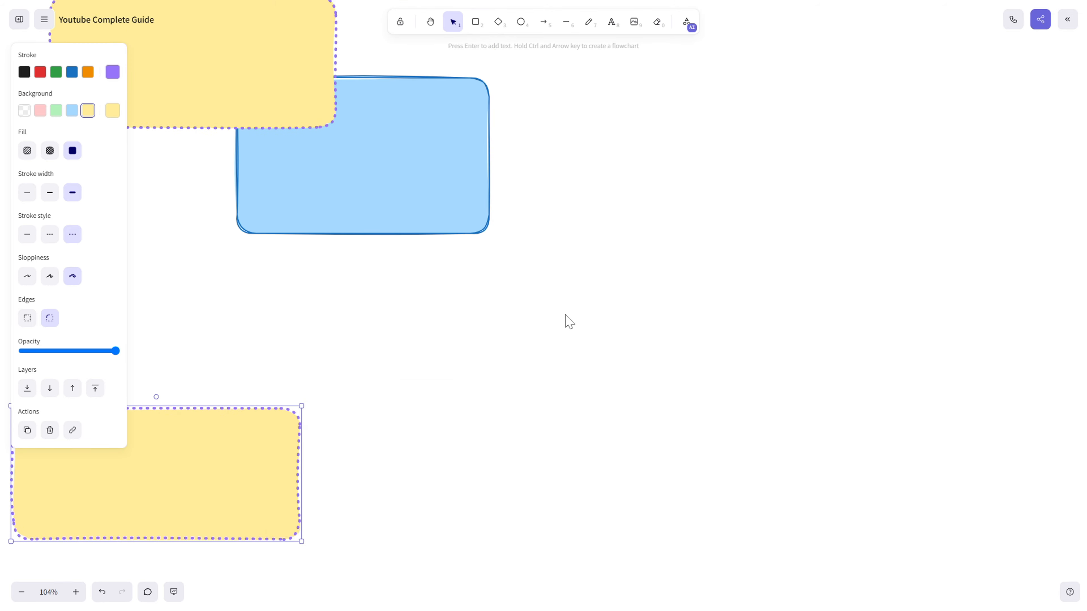
scroll(630, 338, left, 9)
scroll(436, 391, up, 3)
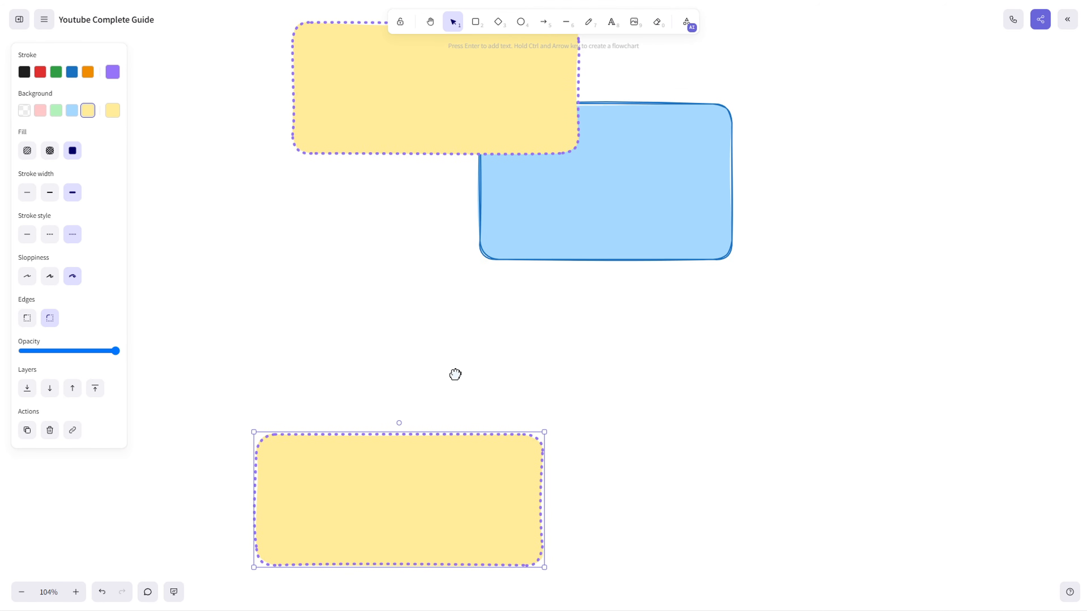
Delete the pasted yellow rectangle below the overlapping pair
drag(651, 540, 311, 391)
click(309, 484)
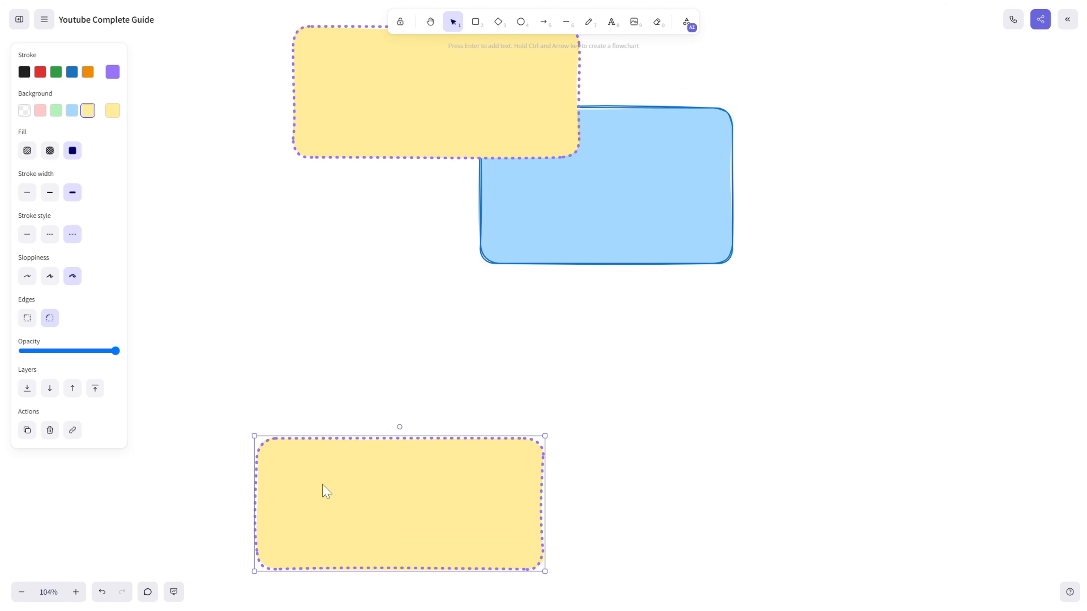
key(Delete)
scroll(400, 334, up, 6)
scroll(381, 340, left, 4)
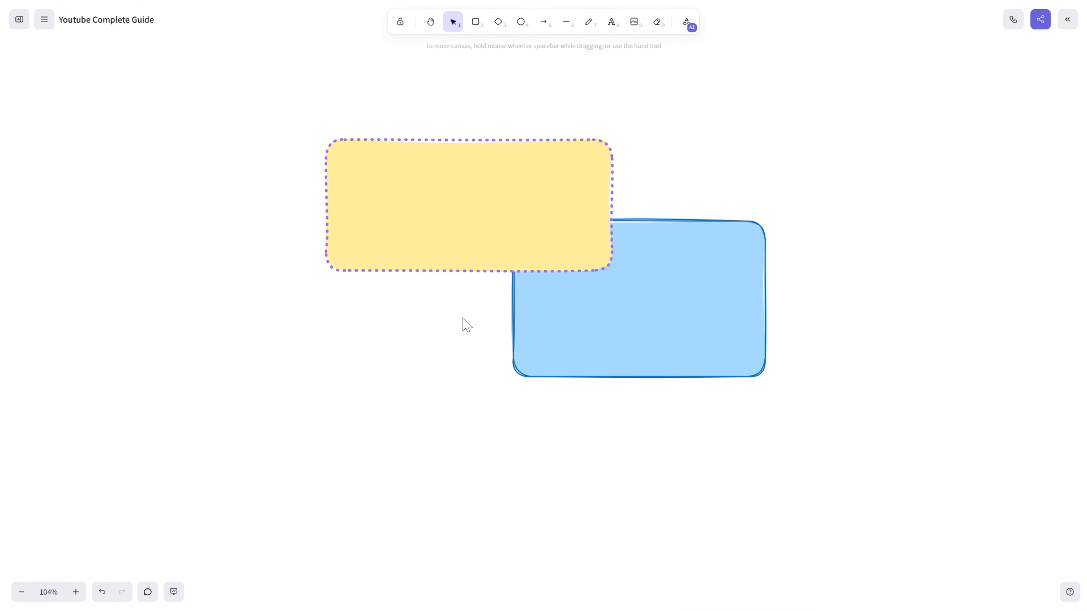
Copy the yellow rectangle, try pasting it over the original and to the right of the blue rectangle, and delete each copy
click(431, 198)
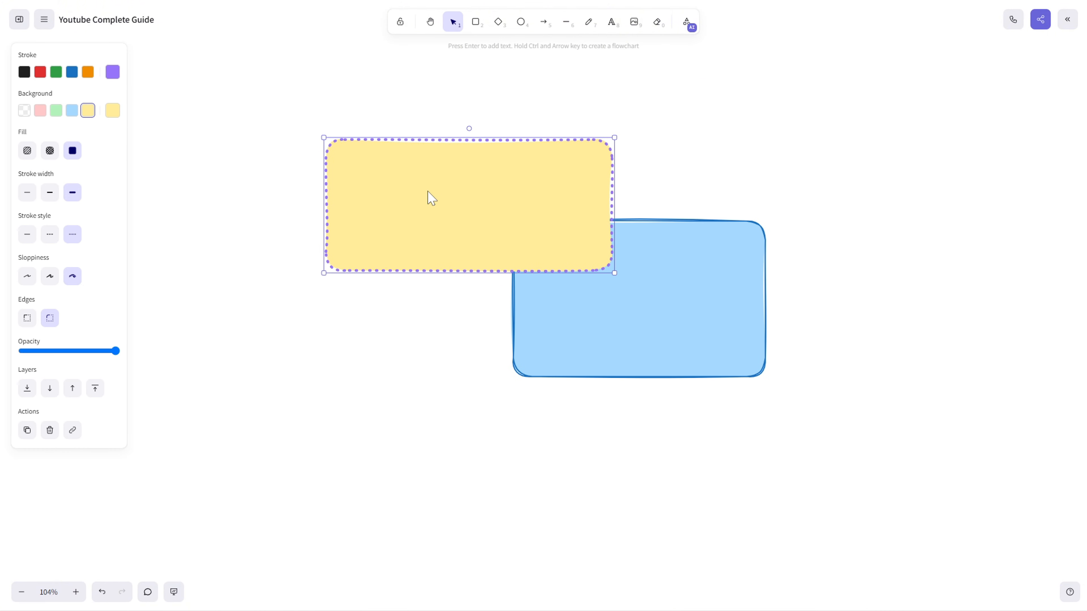
key(ctrl+c)
key(ctrl+v)
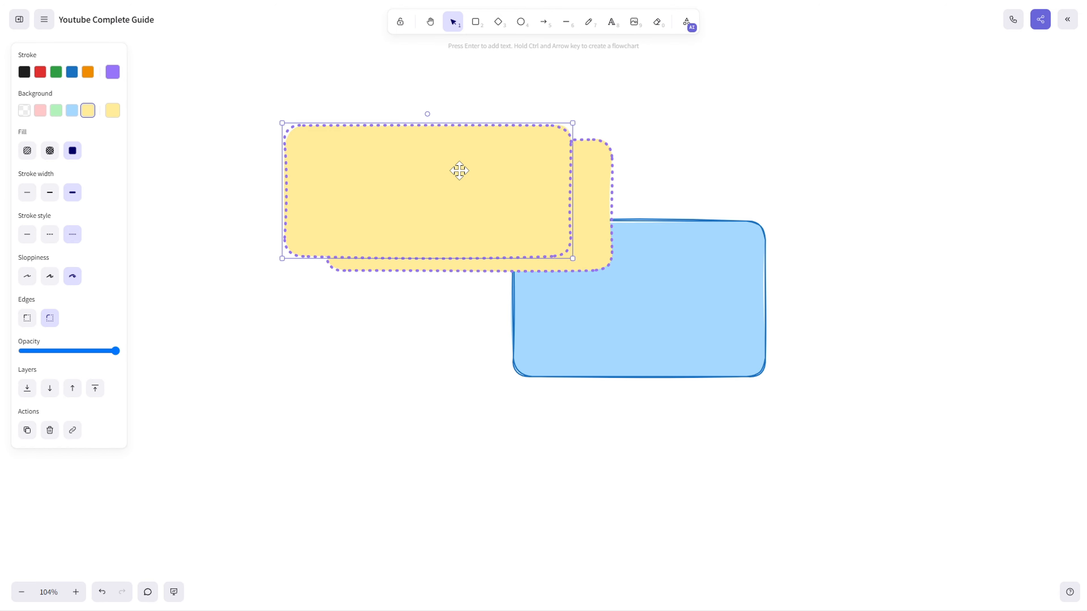
scroll(479, 163, left, 1)
key(Delete)
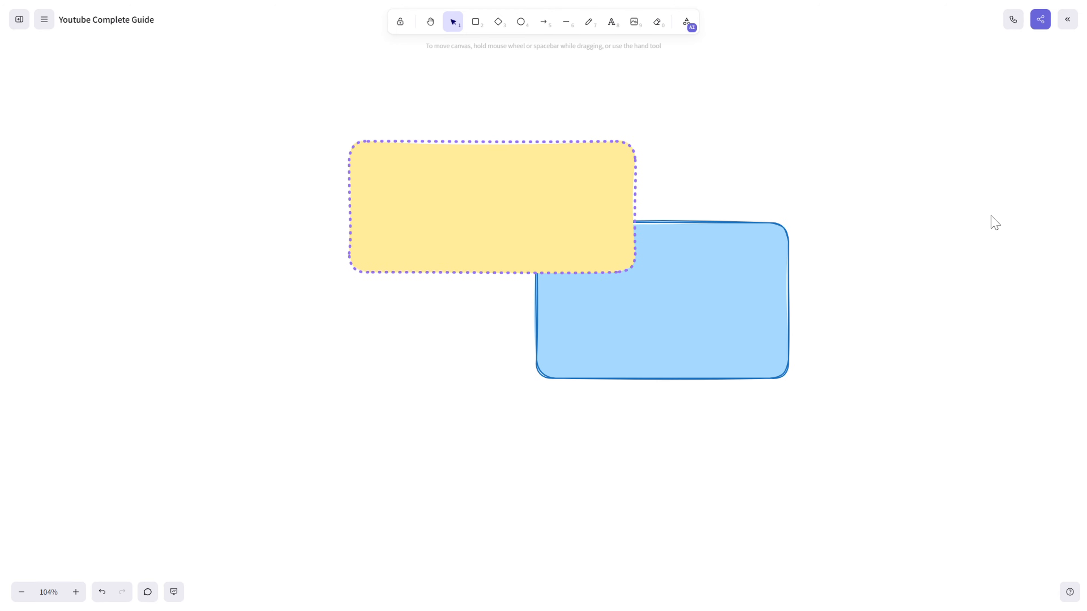
key(ctrl+v)
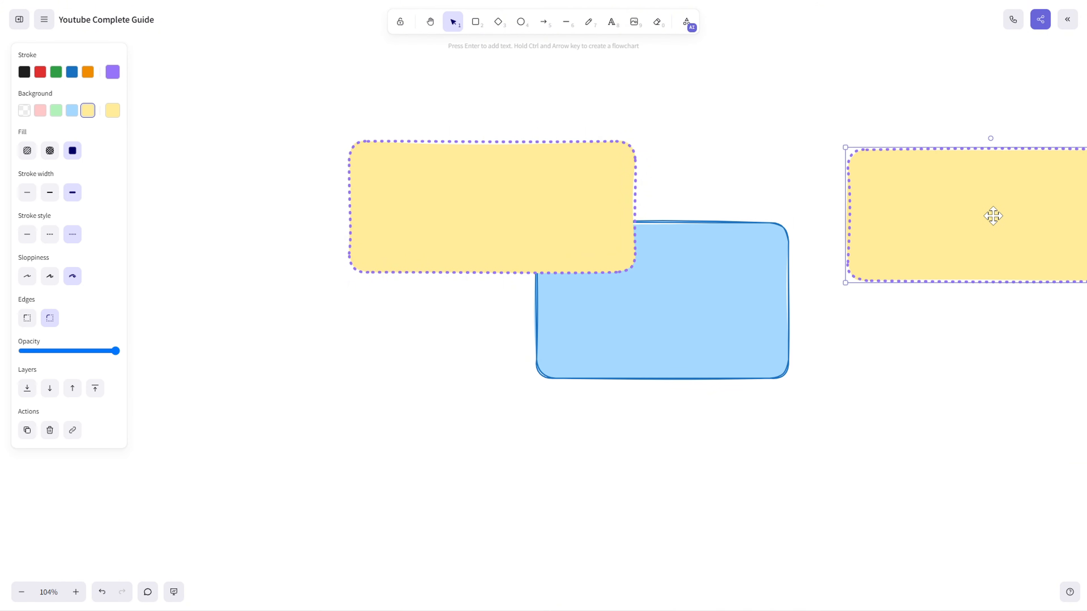
key(Delete)
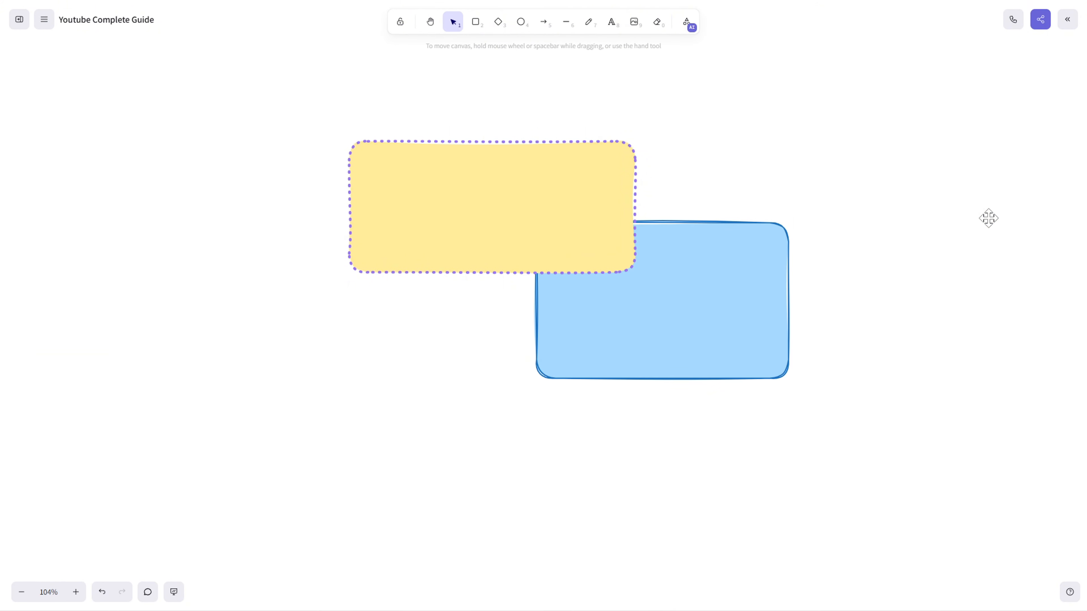
Try pasting several copies of the yellow rectangle around the original pair, and remove them all
drag(897, 208, 428, 188)
drag(646, 195, 997, 212)
drag(689, 193, 630, 223)
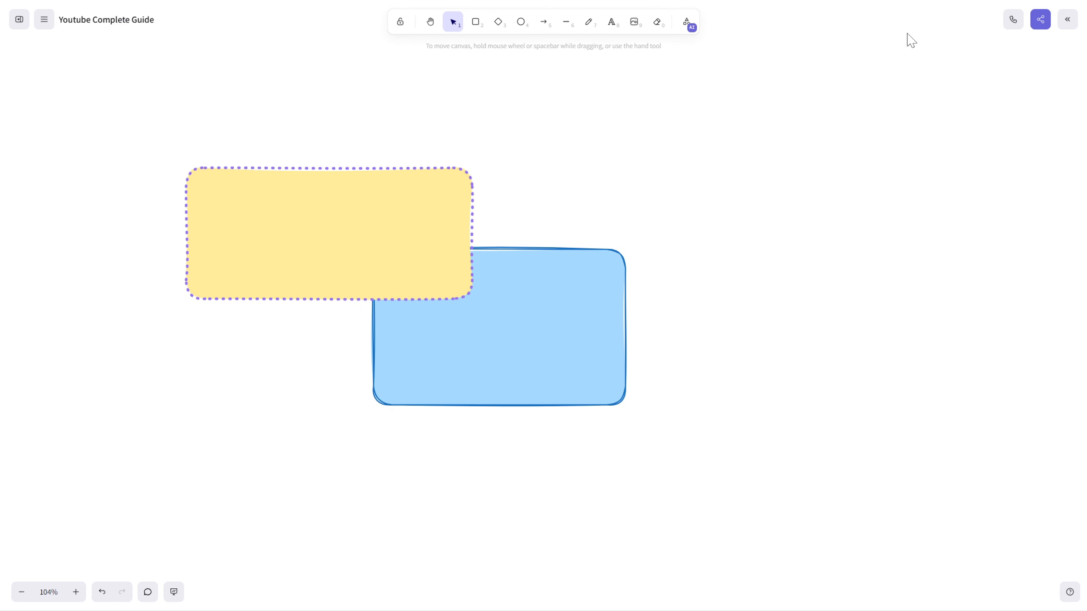
key(ctrl+v)
drag(907, 28, 907, 77)
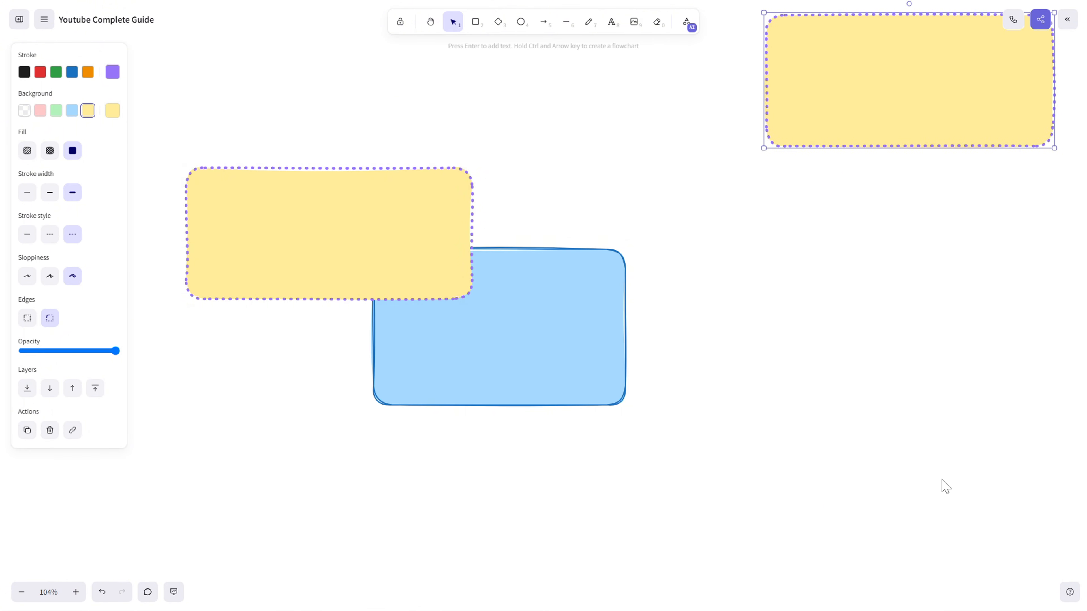
key(ctrl+v)
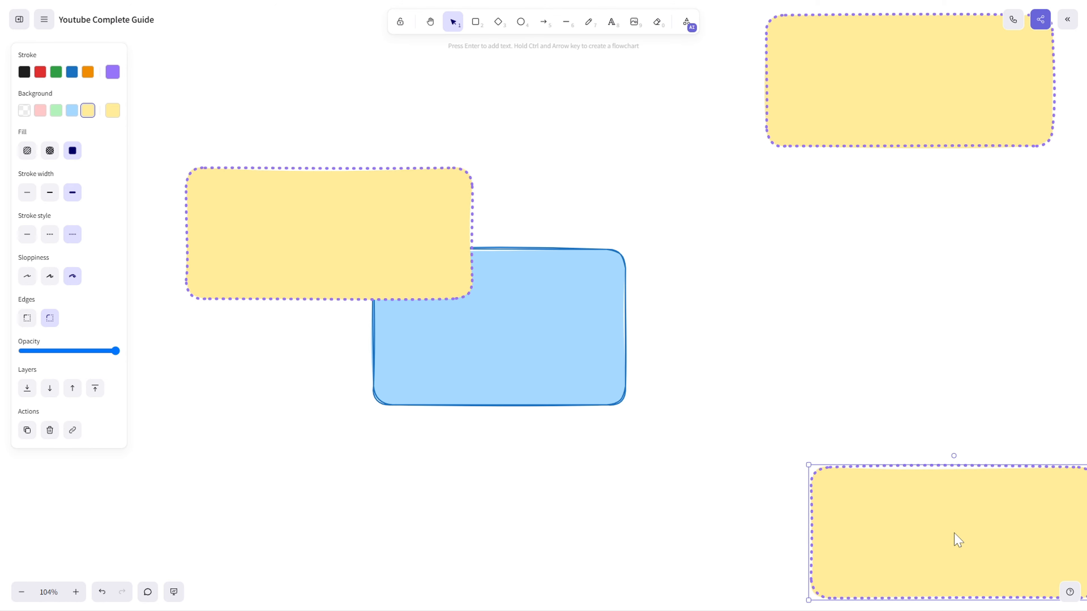
key(ctrl+v)
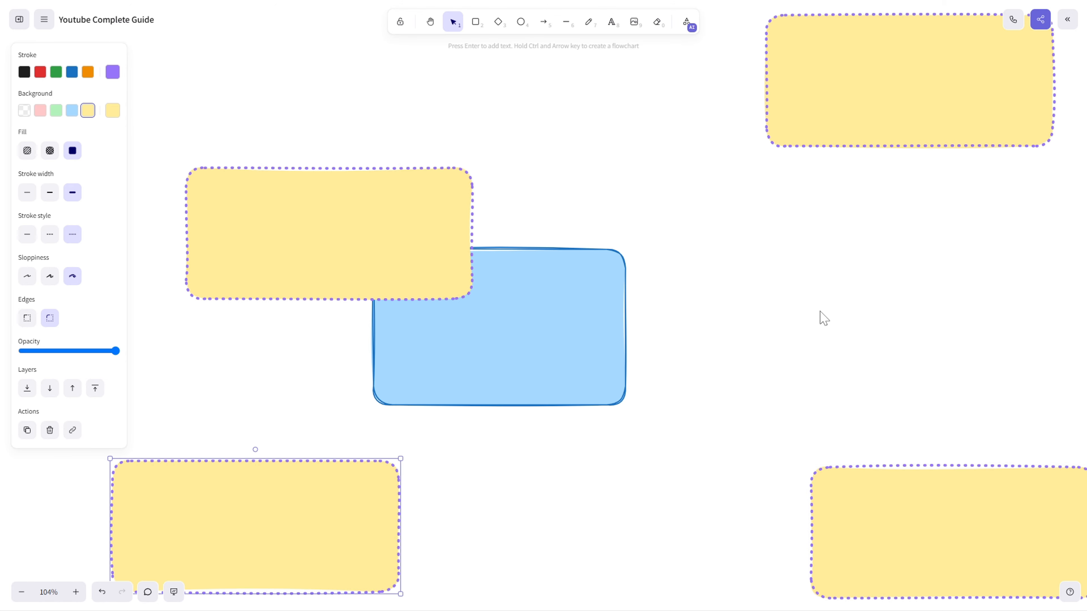
key(ctrl+v)
drag(689, 554, 1040, 69)
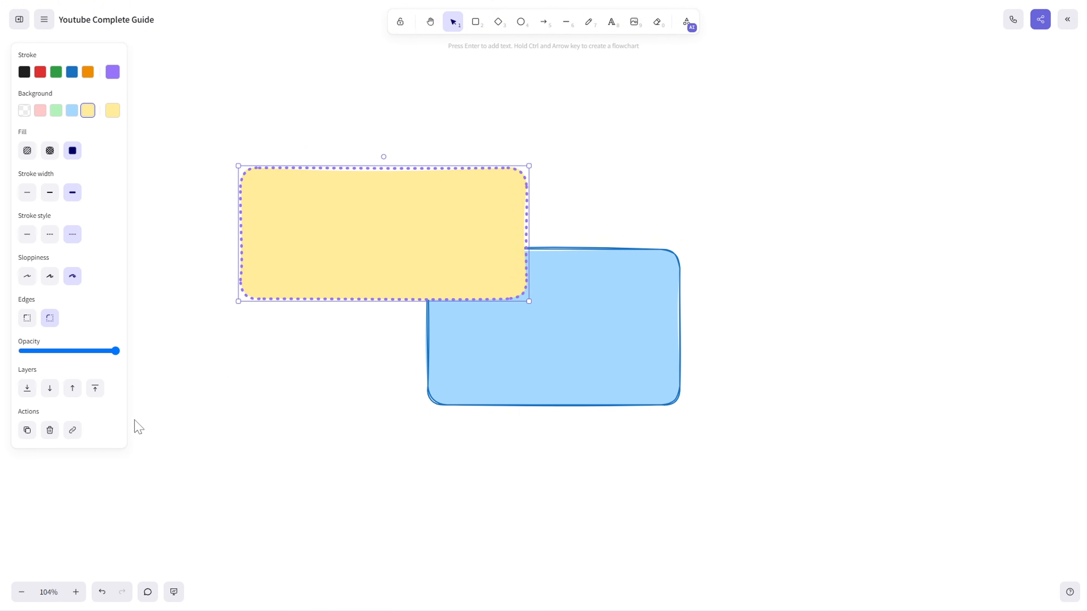
Try deleting the blue rectangle, undo the deletion and select the yellow rectangle
click(516, 345)
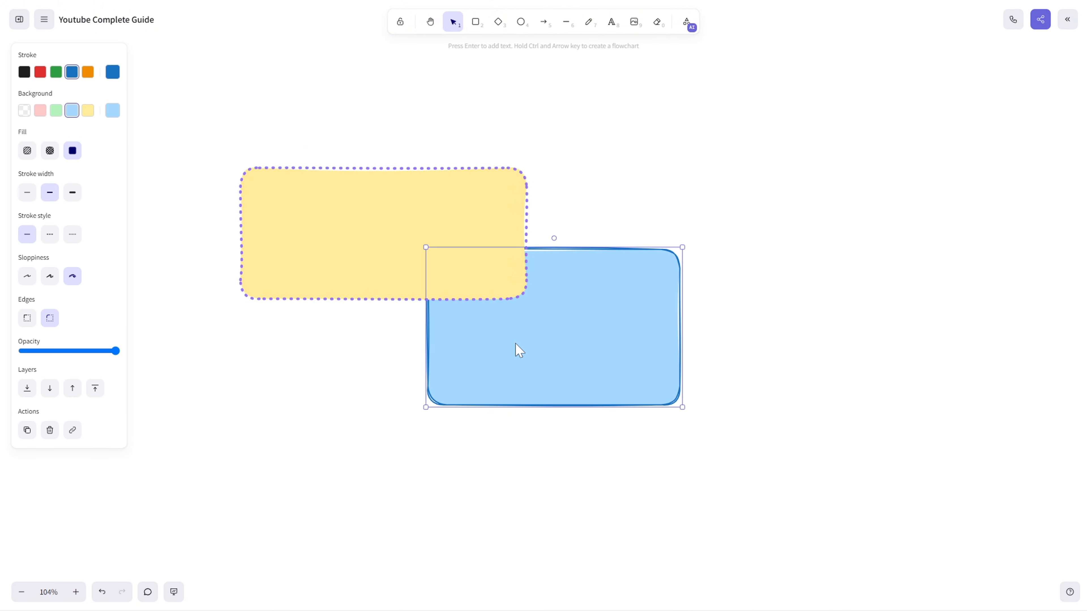
key(Delete)
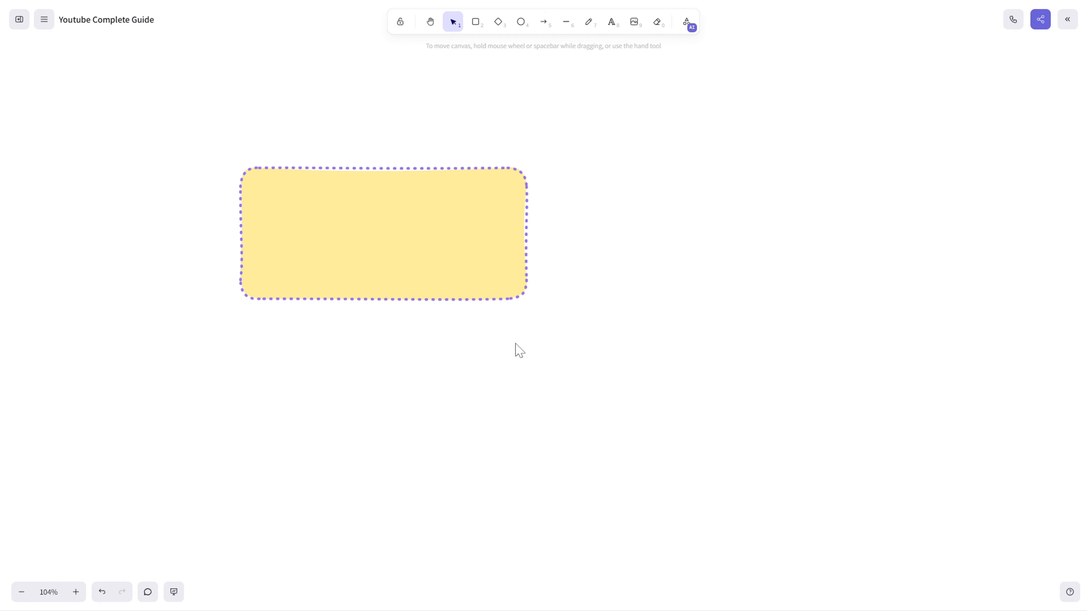
key(ctrl+z)
click(459, 256)
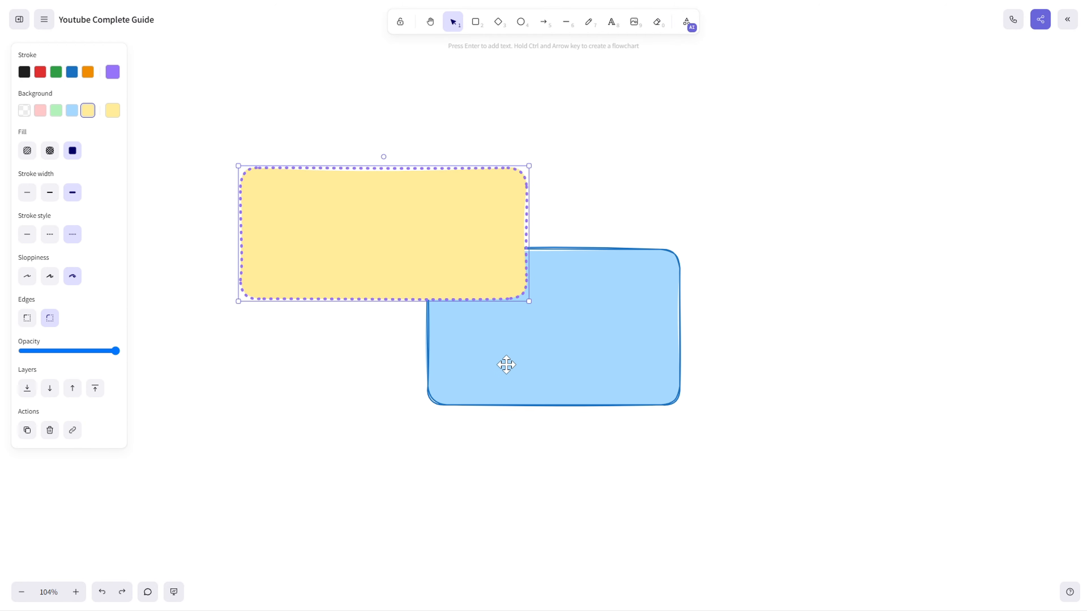
drag(562, 335, 745, 237)
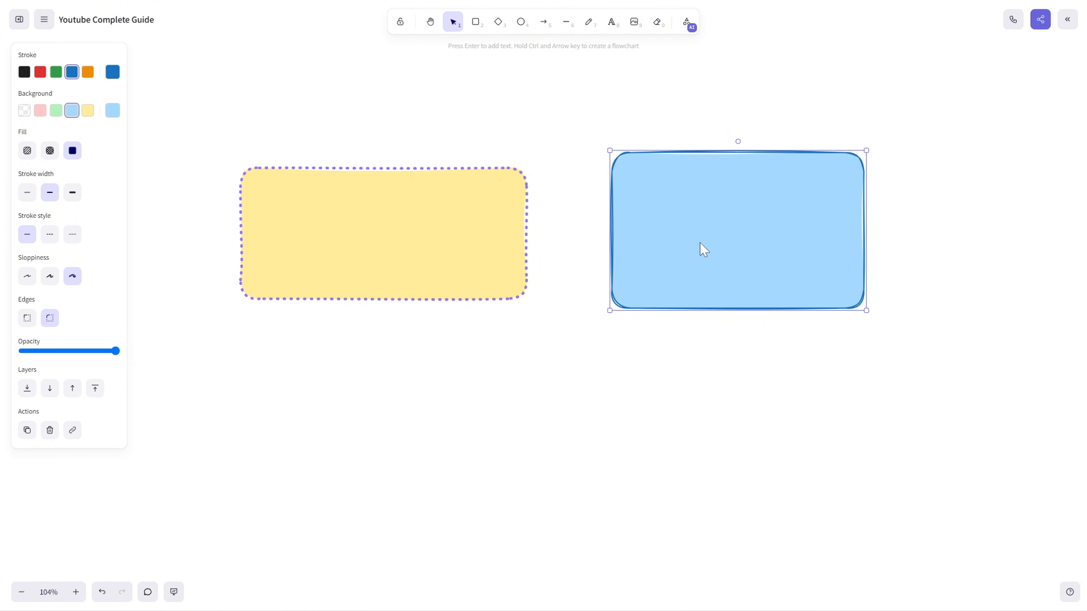
key(ctrl+k)
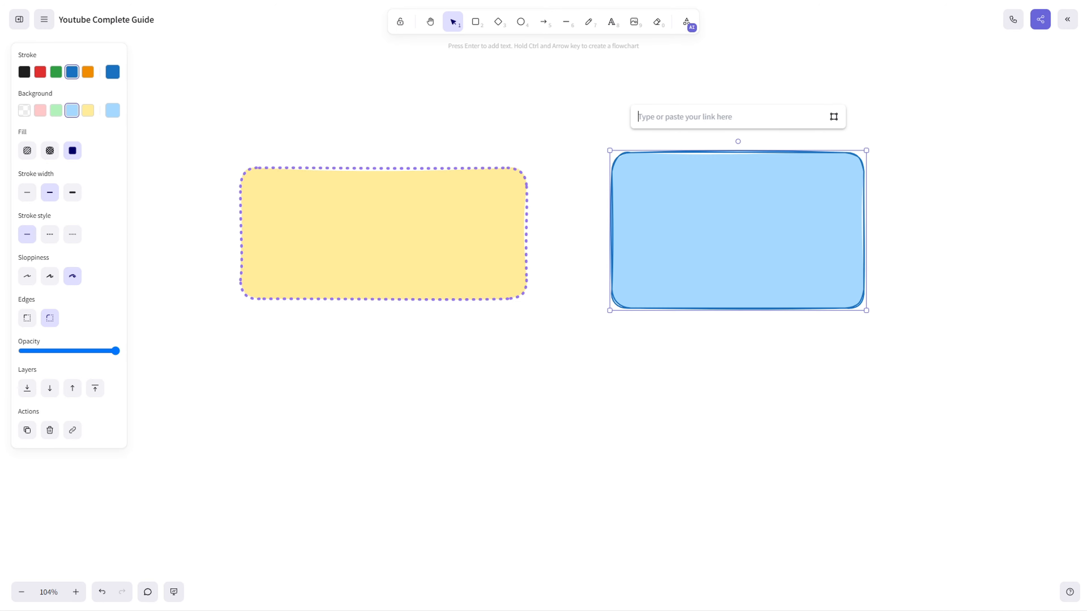
text(https://google.com)
key(Return)
click(822, 139)
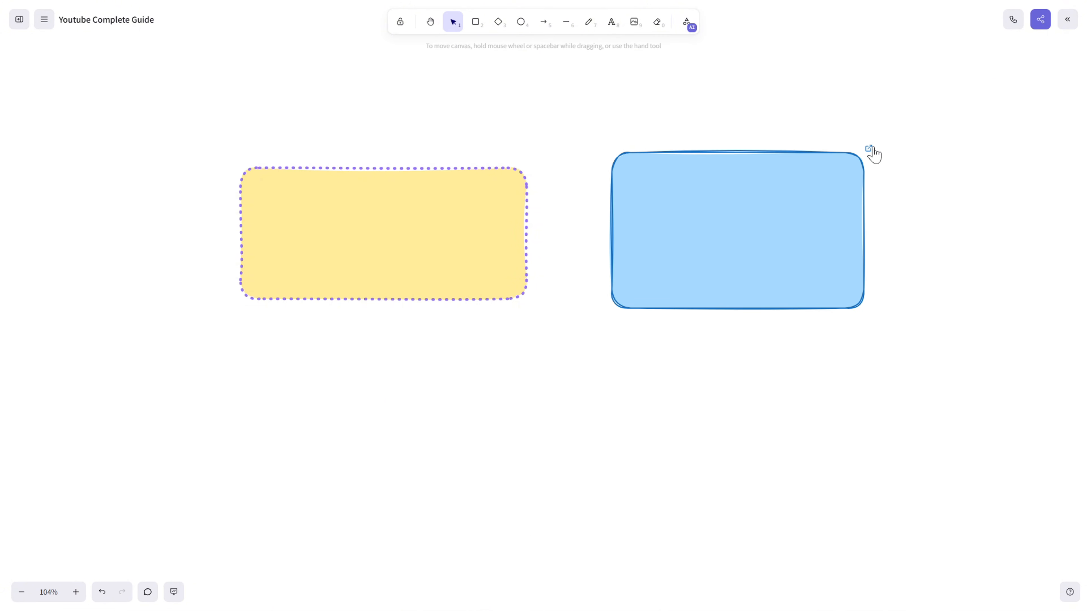
Open the blue rectangle's link to check it, and return to the whiteboard with the yellow rectangle selected
mouse_move(868, 158)
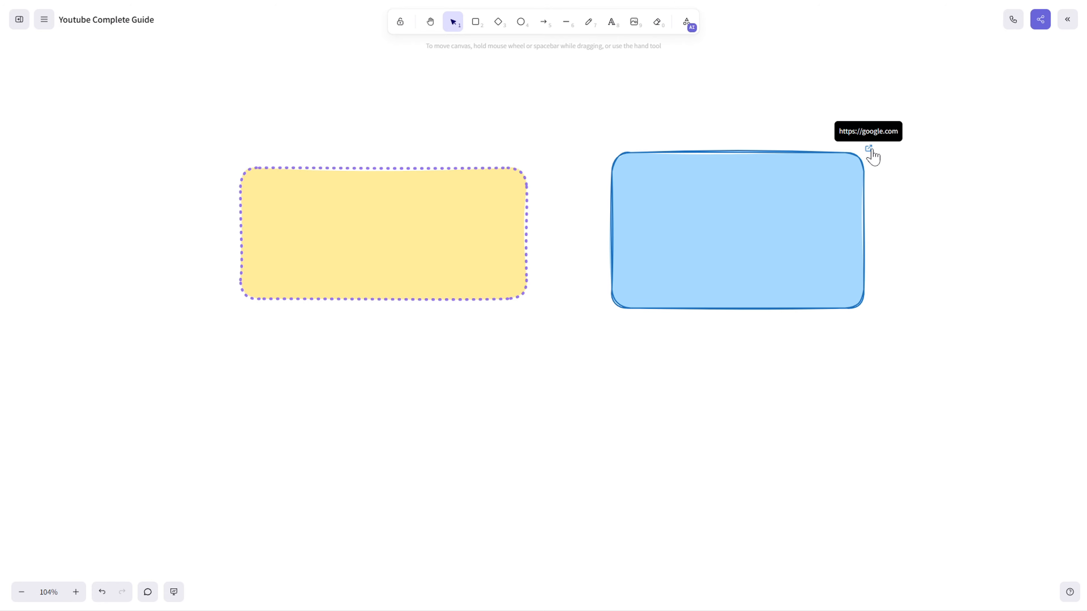
click(870, 150)
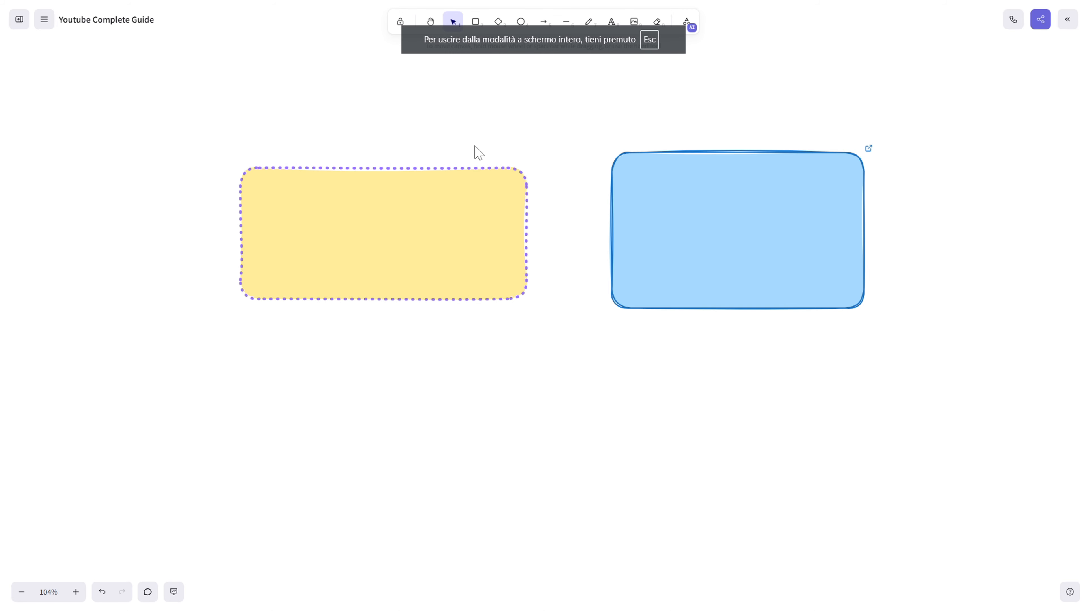
click(444, 210)
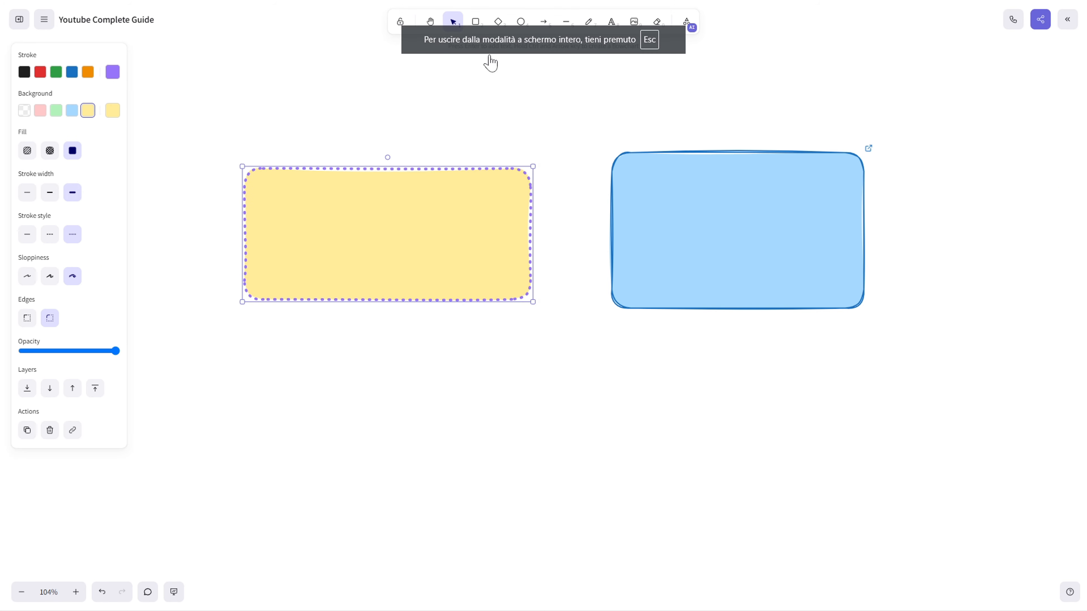
Draw a diamond below the yellow rectangle and a large ellipse below the blue rectangle
click(497, 26)
drag(638, 329, 639, 296)
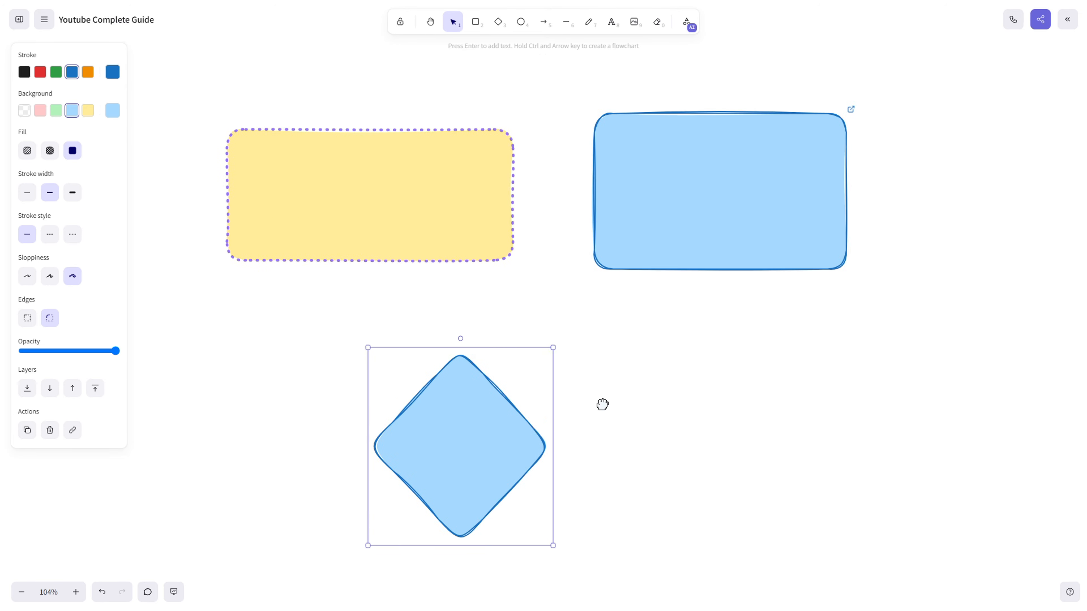
drag(602, 404, 562, 450)
click(521, 22)
drag(617, 359, 845, 563)
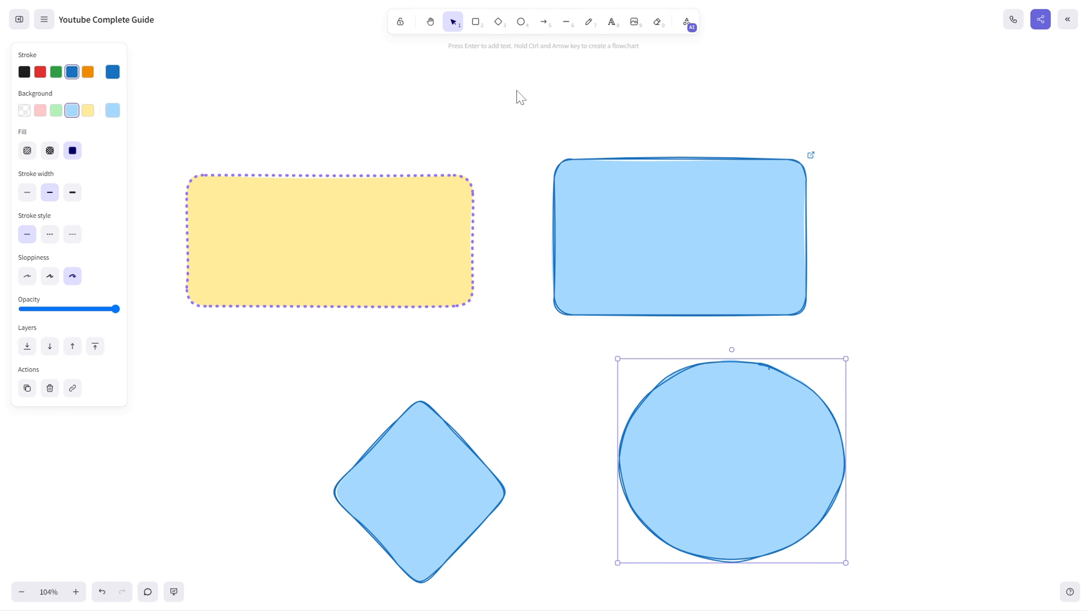
Move the ellipse over the blue rectangle and the diamond over the yellow one, and rotate the diamond clockwise while enlarging it slightly
drag(685, 447, 710, 286)
drag(420, 461, 431, 278)
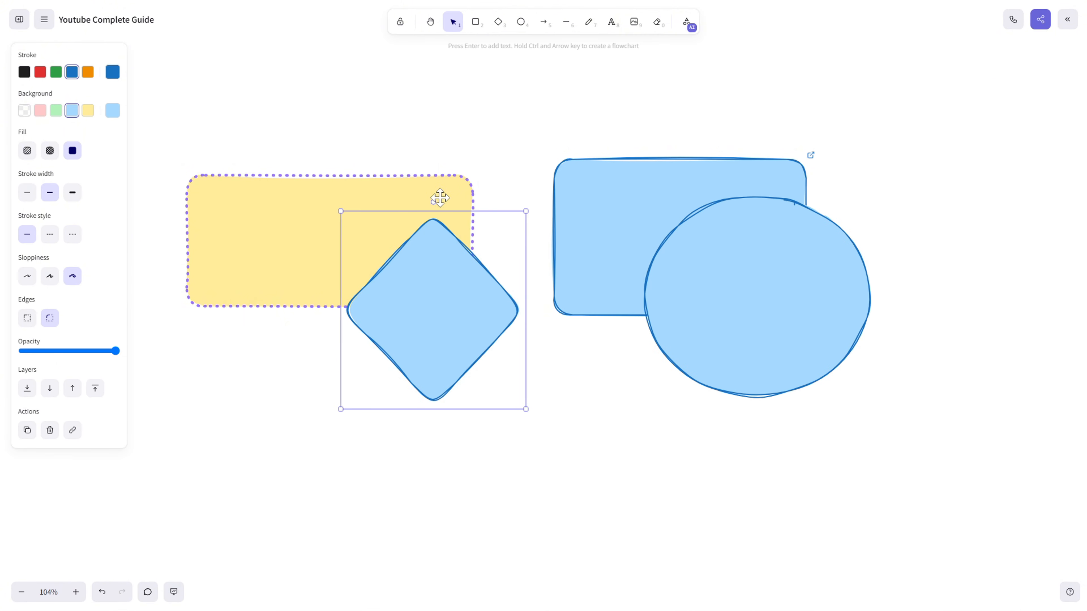
drag(433, 199, 488, 216)
drag(559, 271, 600, 269)
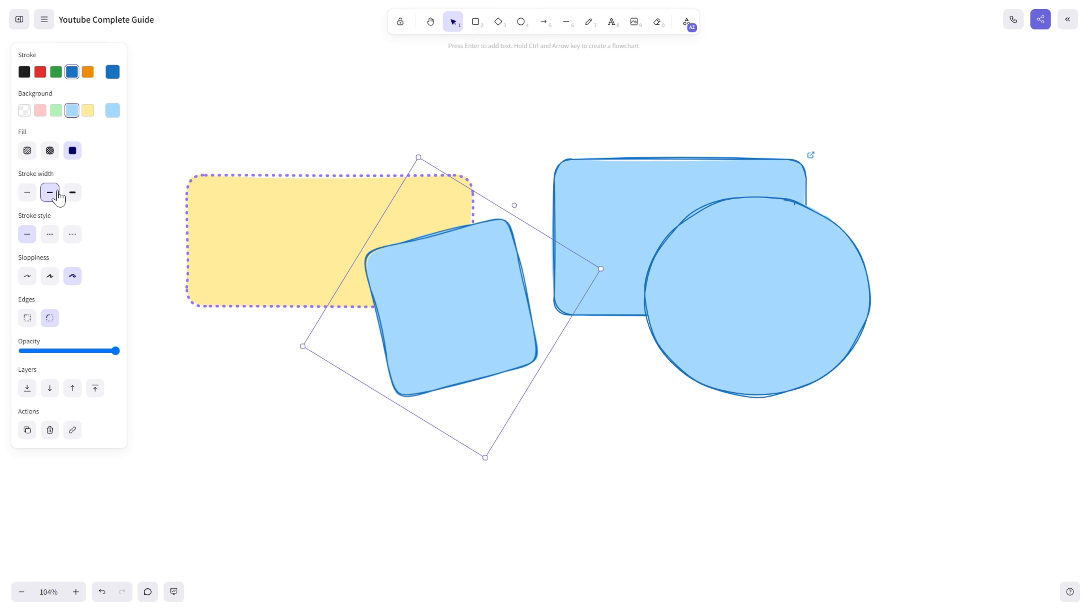
Give the diamond a cross-hatch fill, medium sloppiness, sharp edges and slightly reduced opacity
click(50, 150)
click(50, 276)
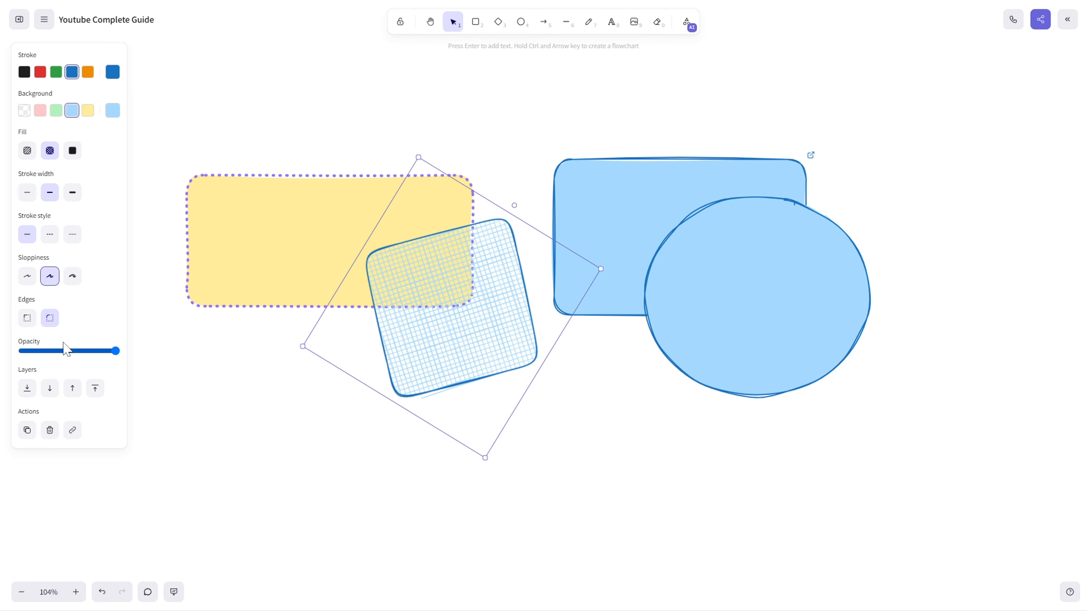
click(27, 317)
drag(85, 351, 106, 351)
Send the diamond backward behind the yellow rectangle and reposition it so only its lower part sticks out below
click(49, 388)
drag(393, 348, 407, 326)
drag(490, 308, 359, 345)
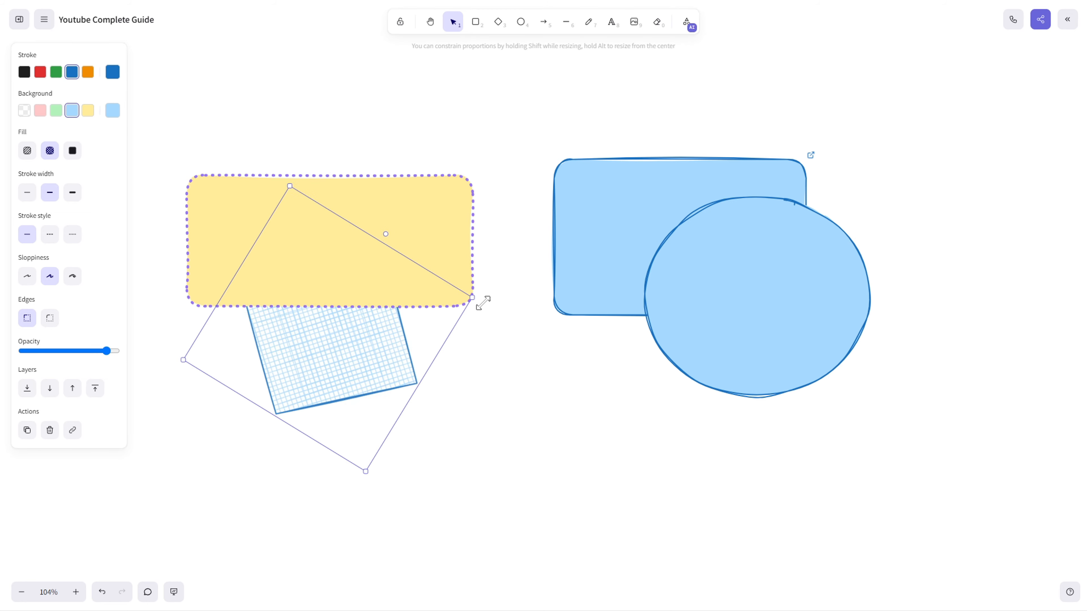
drag(399, 209, 430, 209)
drag(361, 338, 393, 313)
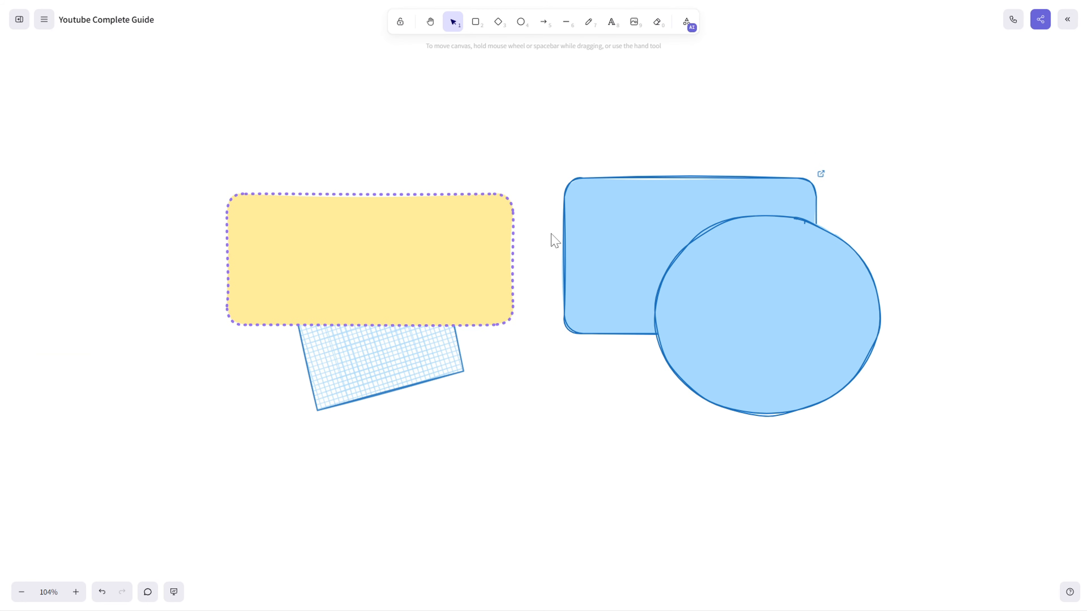
click(541, 31)
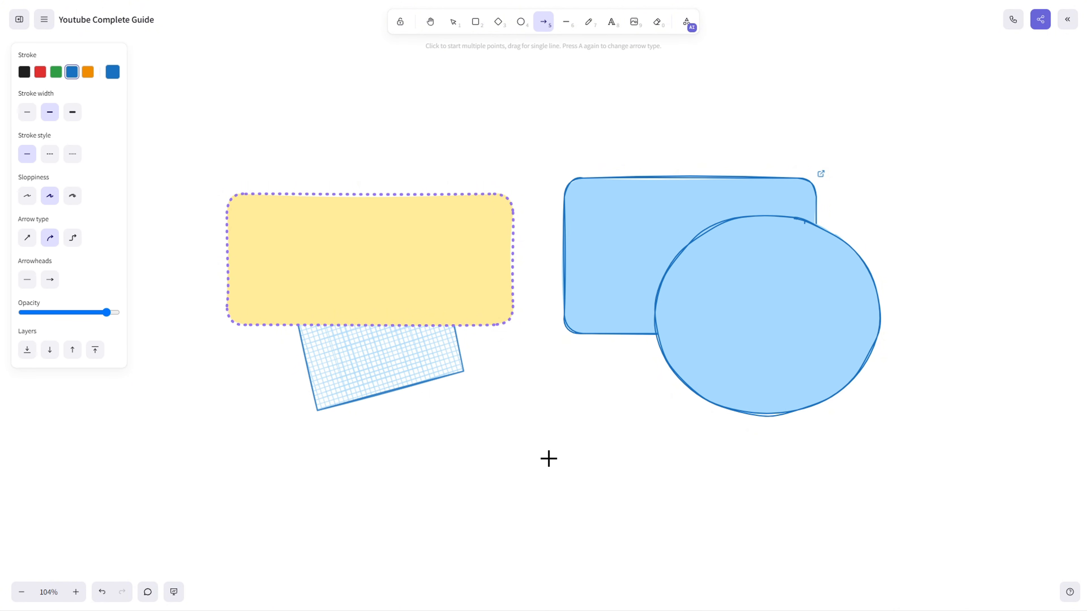
scroll(549, 293, down, 3)
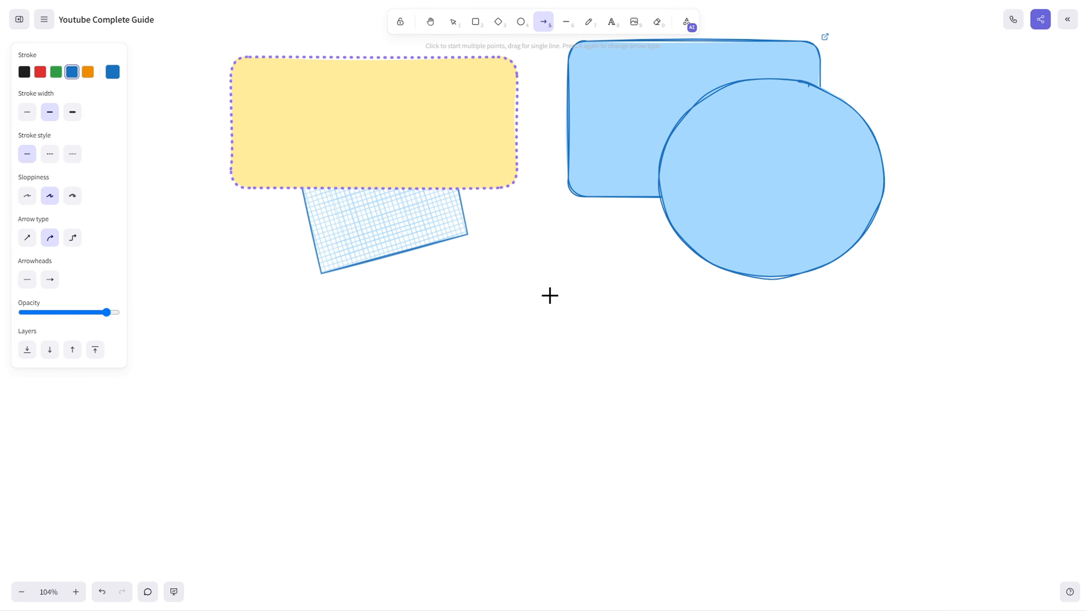
scroll(499, 311, up, 2)
scroll(555, 301, down, 2)
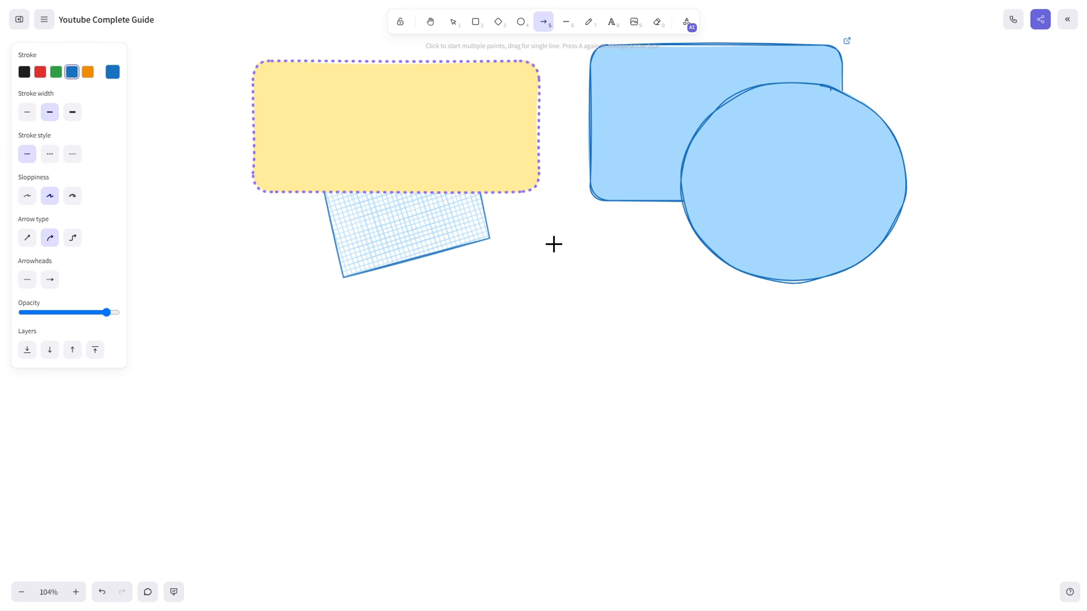
scroll(553, 244, up, 4)
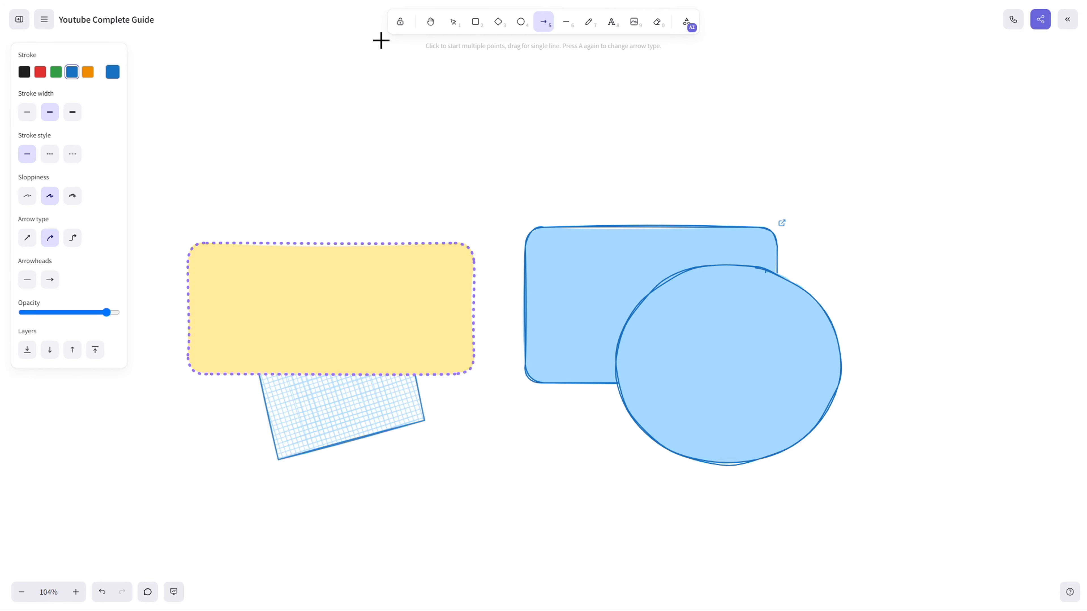
Delete the yellow rectangle and diamond, and stack the blue rectangle above the ellipse with a gap between them
click(453, 21)
drag(583, 294, 471, 136)
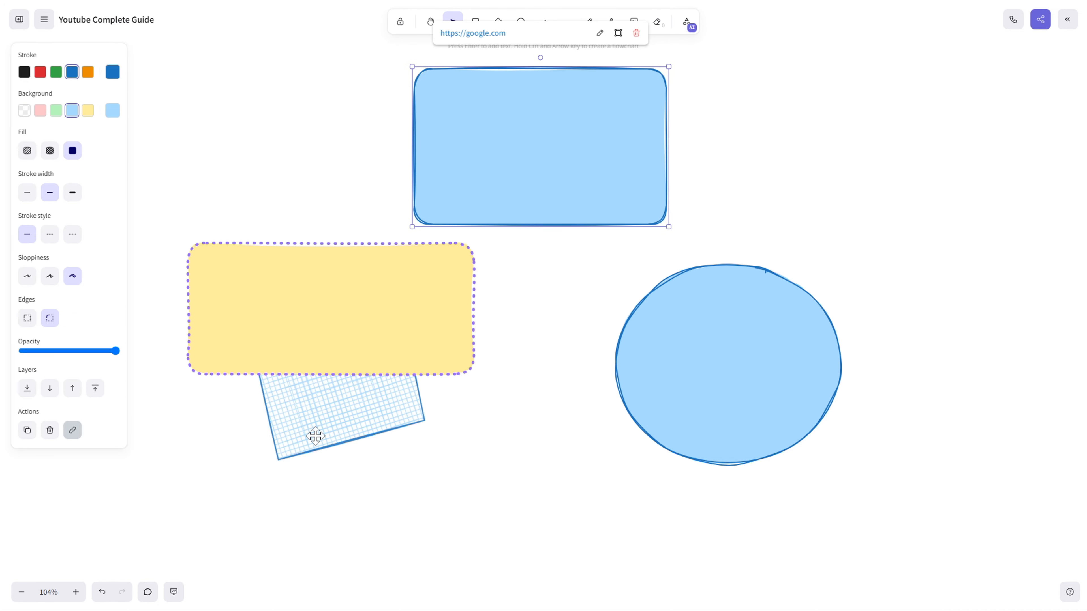
drag(247, 480, 388, 209)
key(Delete)
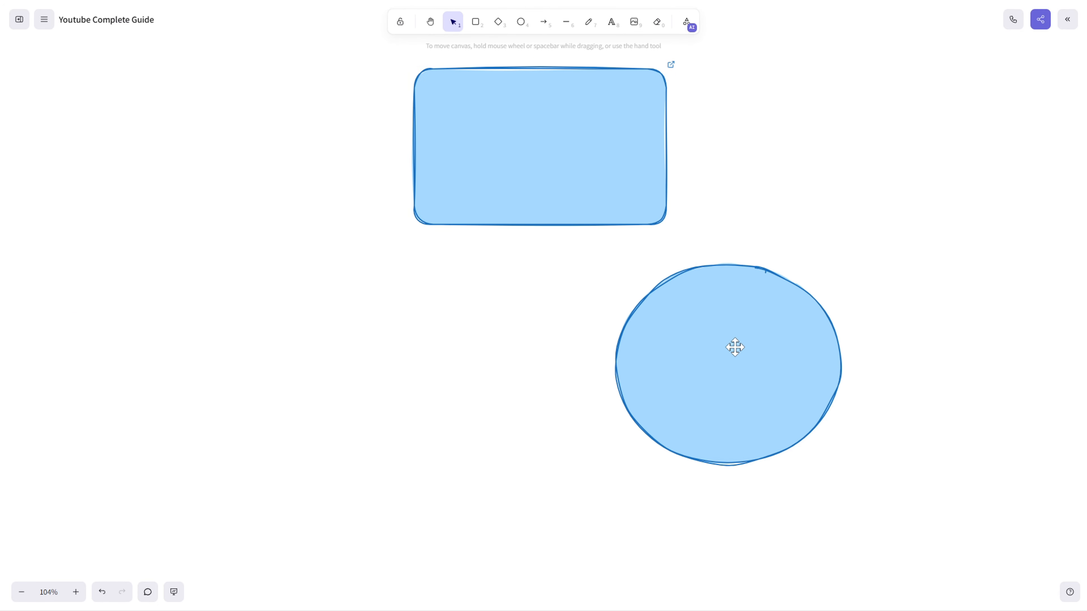
drag(735, 347, 552, 466)
Draw a vertical arrow from the blue rectangle's lower edge to the ellipse and shift it to the right, clear of both shapes
click(544, 22)
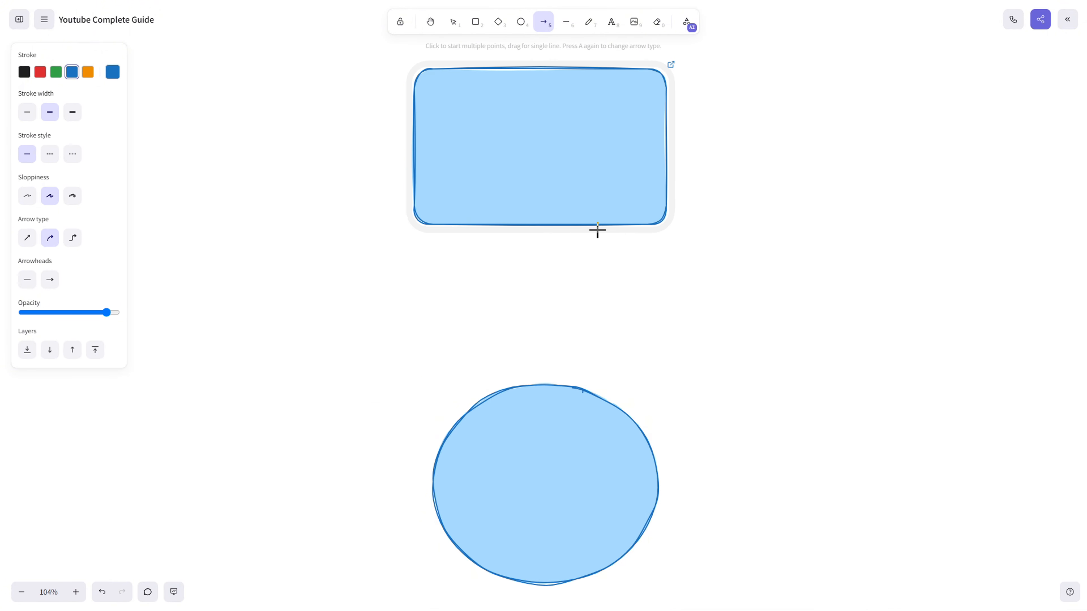
drag(601, 229, 599, 389)
drag(602, 267, 657, 296)
Give the arrow a thin black stroke and full opacity, trying the dashed and dotted styles before returning to solid
click(25, 72)
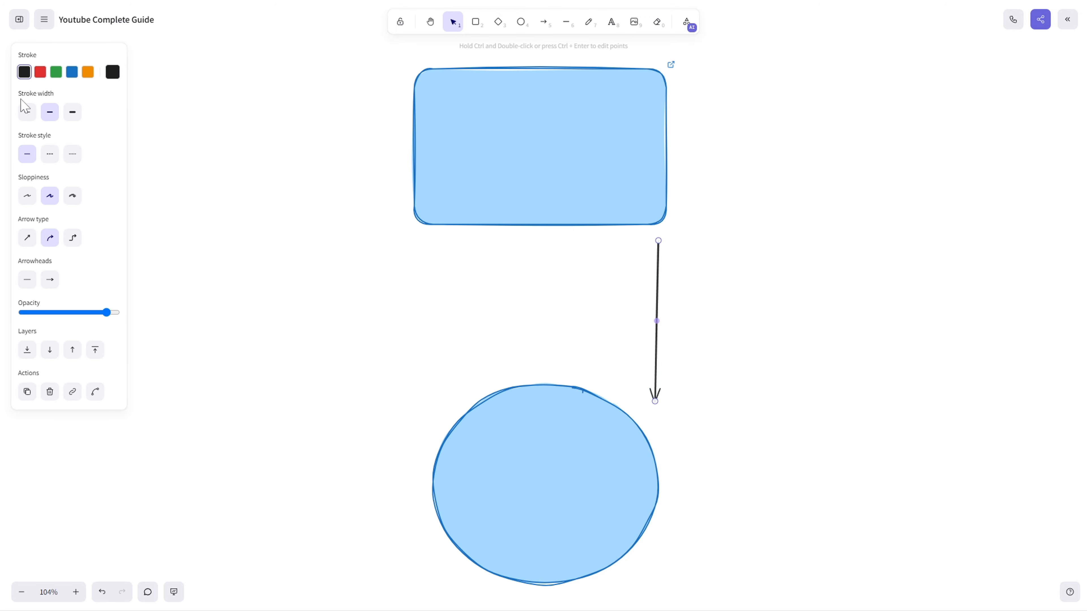
click(27, 112)
click(50, 156)
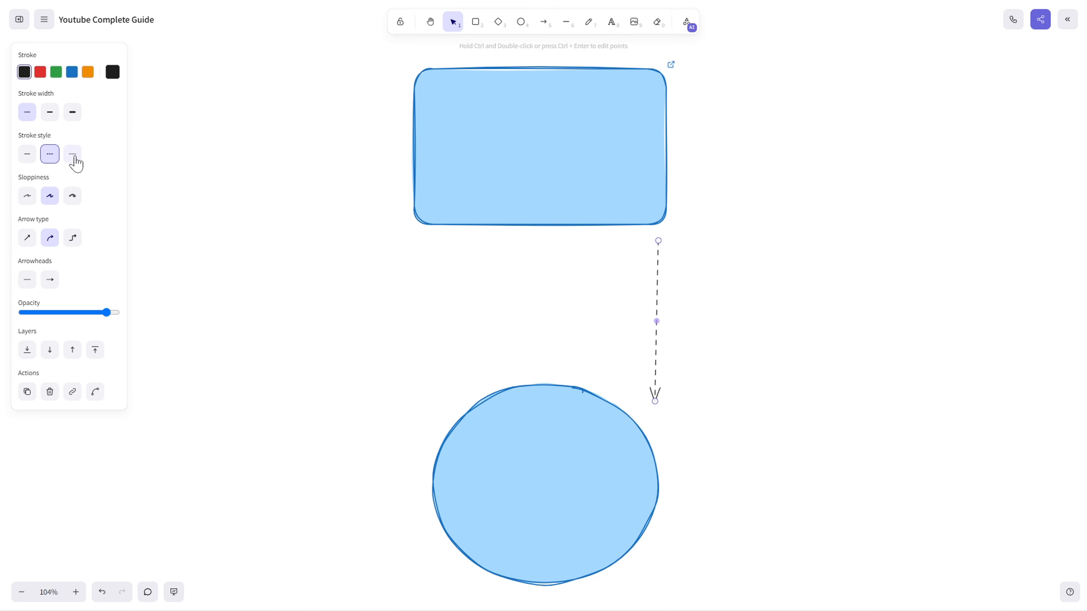
click(73, 155)
click(27, 156)
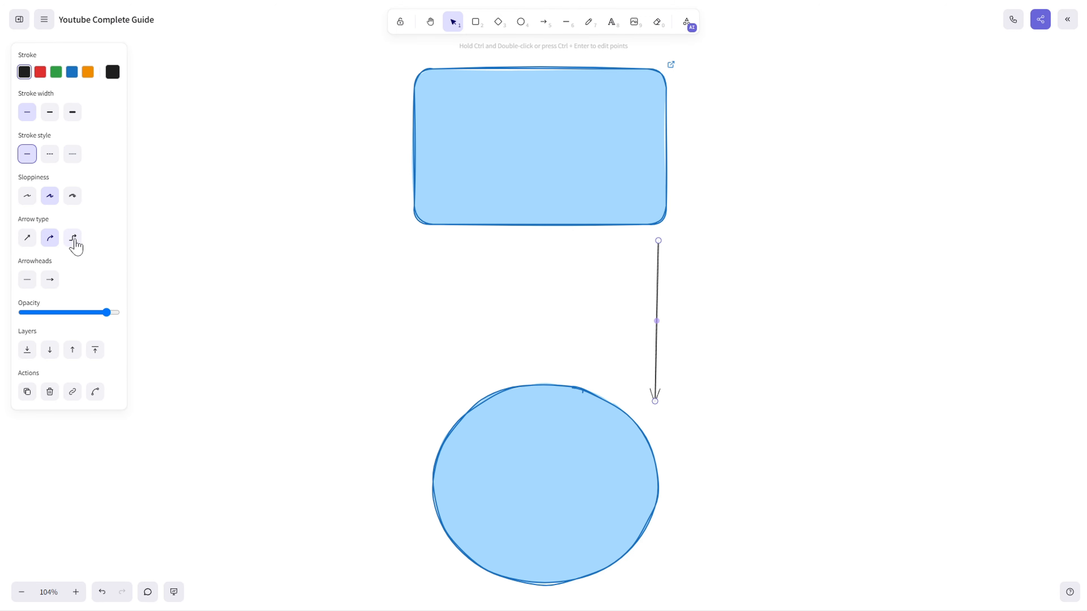
drag(107, 313, 126, 318)
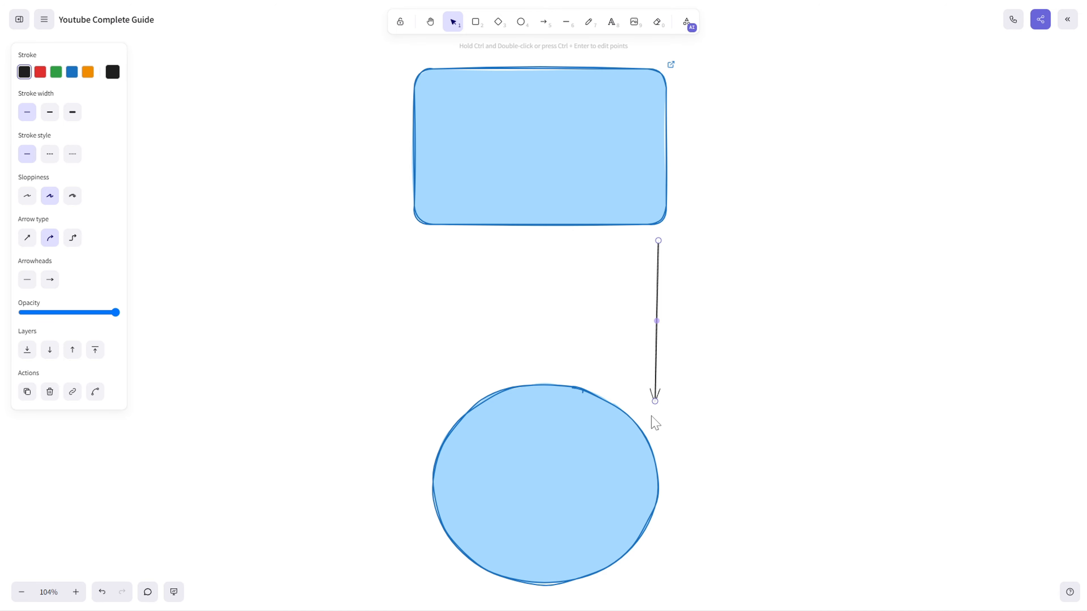
Try the open and filled arrowheads at the arrow's start, ending on the outlined triangle
scroll(676, 421, up, 10)
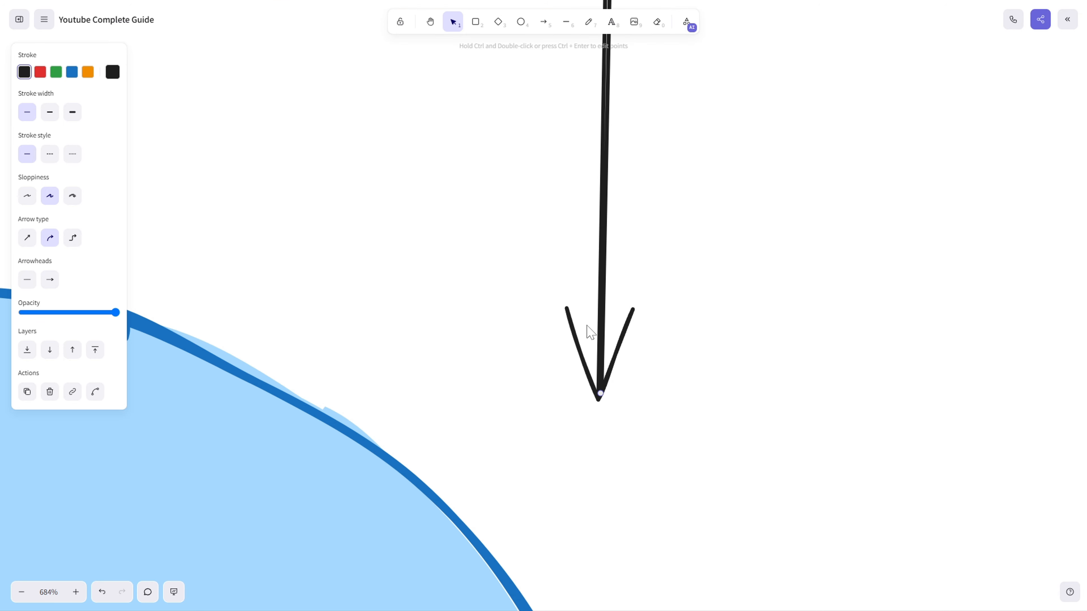
scroll(499, 463, up, 10)
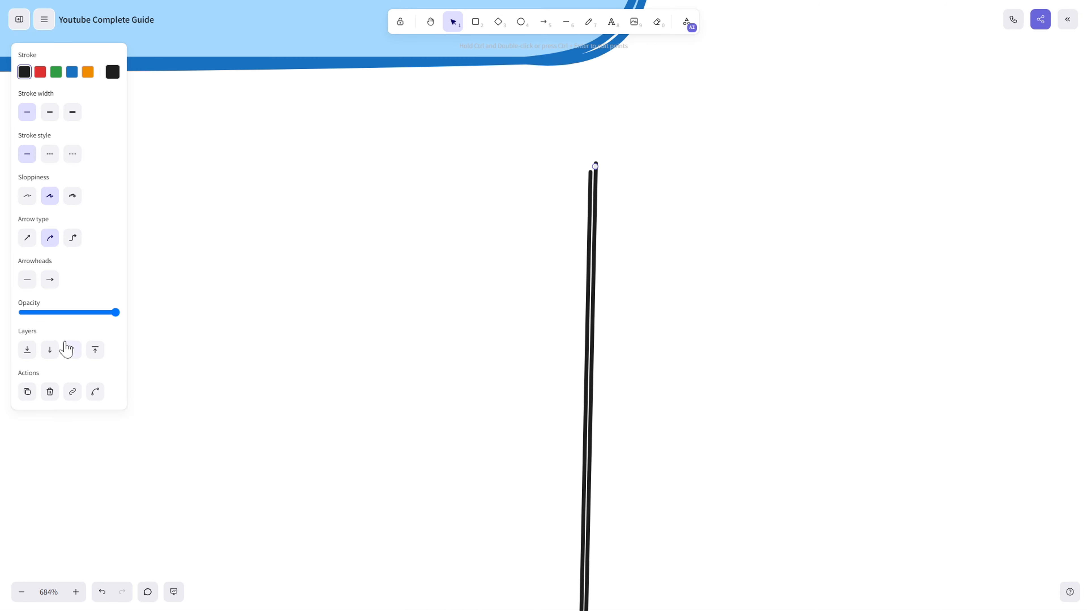
click(28, 280)
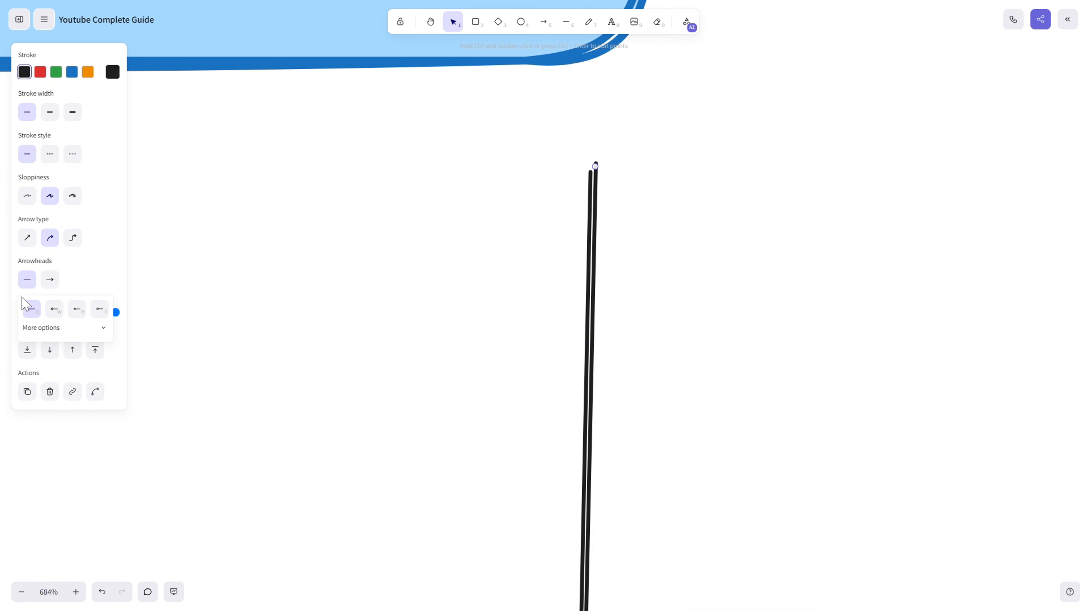
click(54, 309)
click(76, 309)
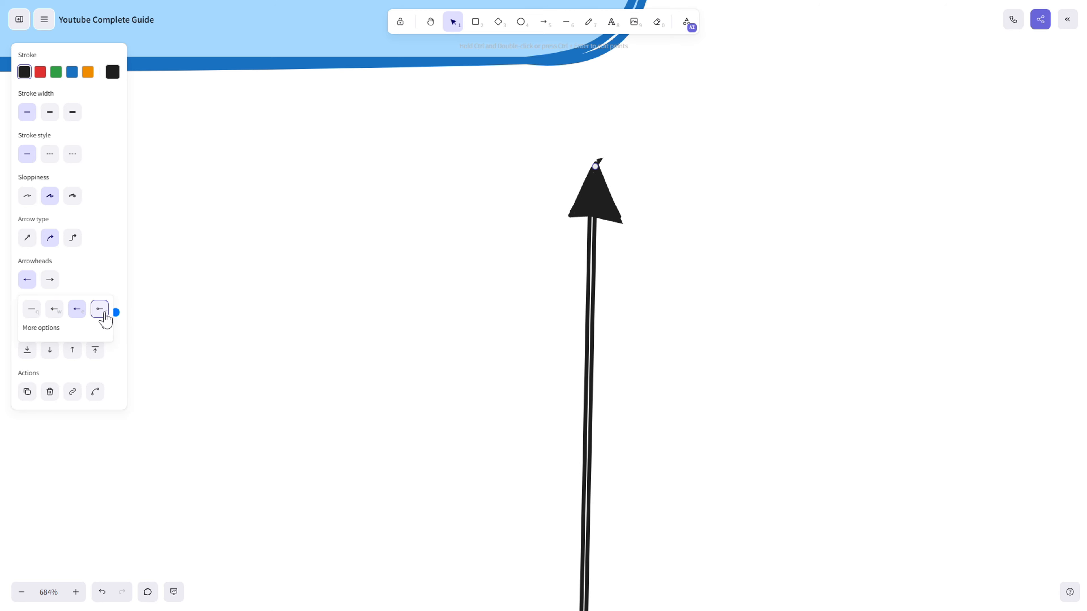
click(100, 310)
drag(558, 313, 577, 223)
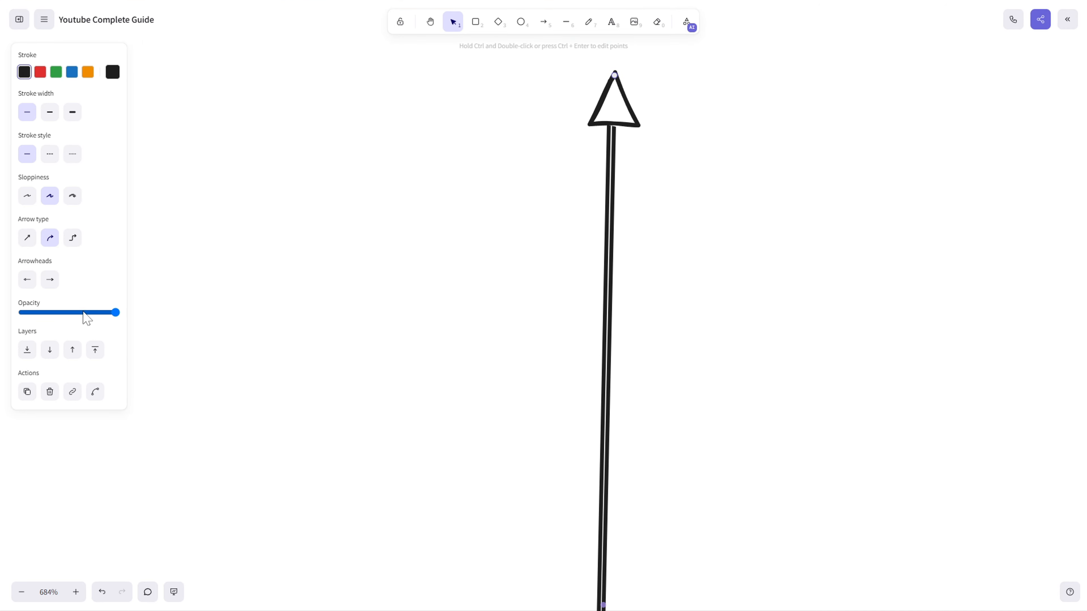
Change the arrowhead at the arrow's lower end to an outlined triangle
scroll(359, 318, down, 8)
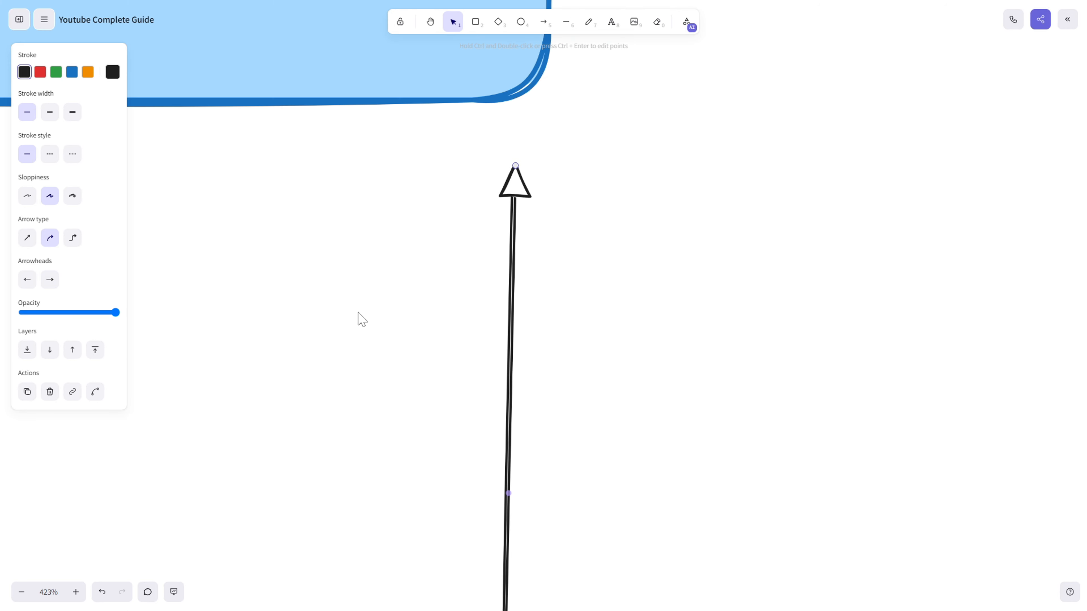
scroll(505, 278, down, 5)
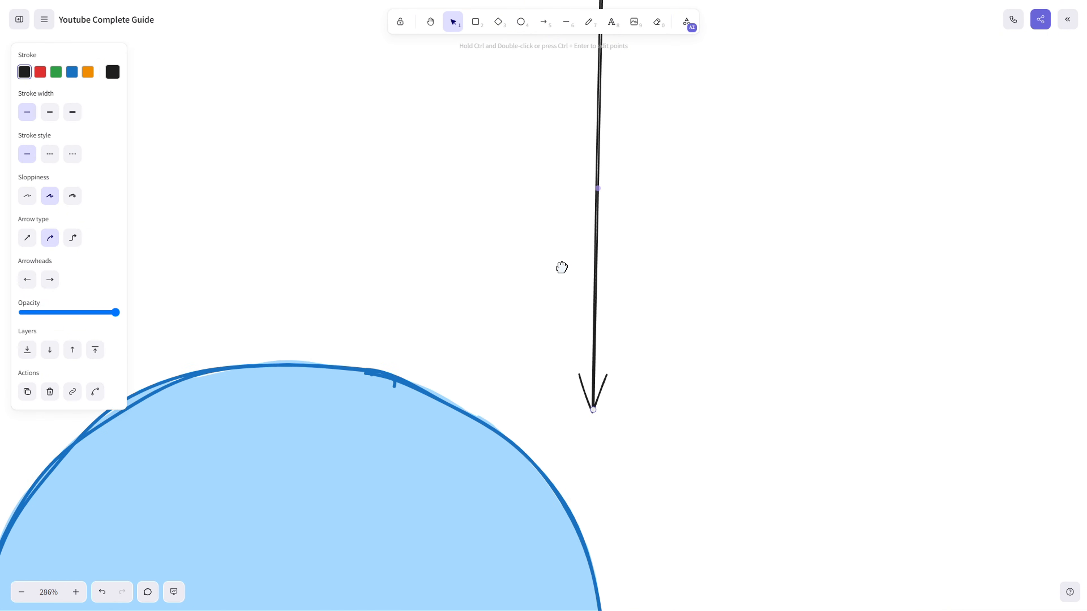
click(51, 281)
click(122, 309)
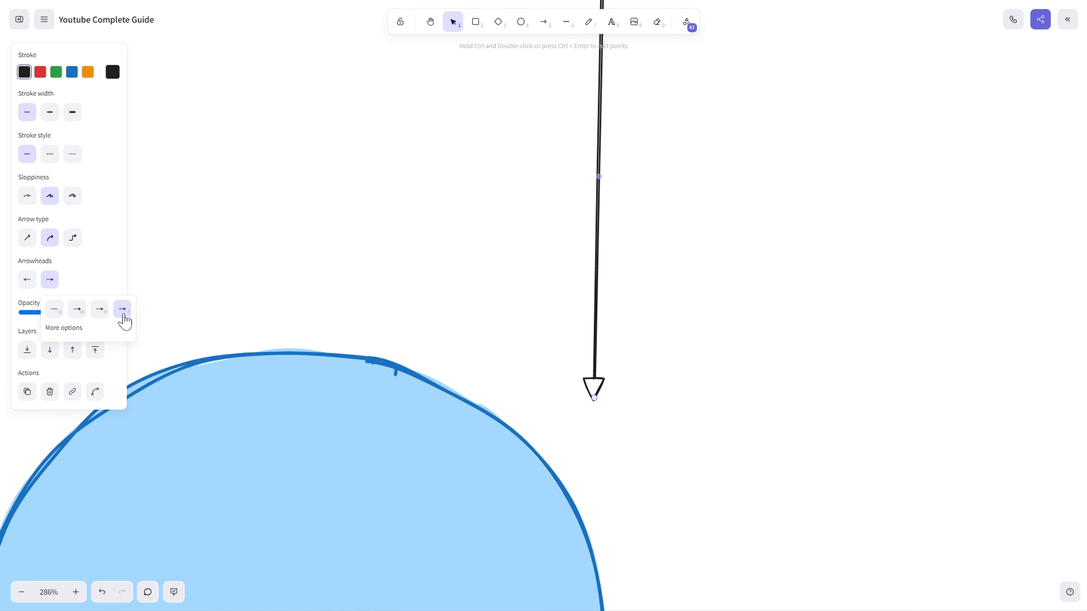
Restore the plain open arrowhead at the arrow's lower end and remove the arrowhead from its start
scroll(463, 227, down, 5)
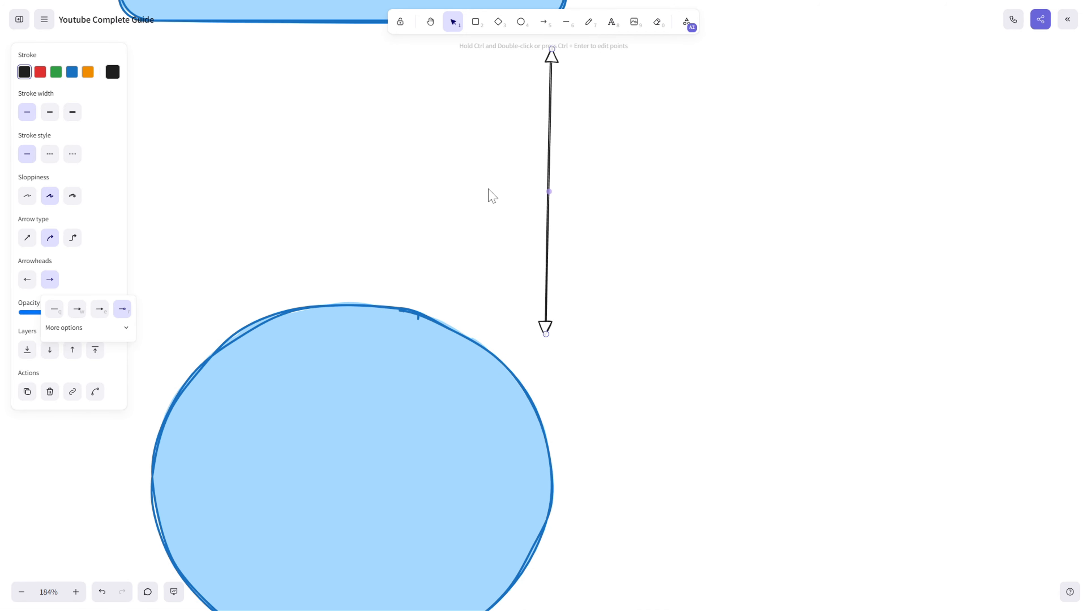
click(49, 282)
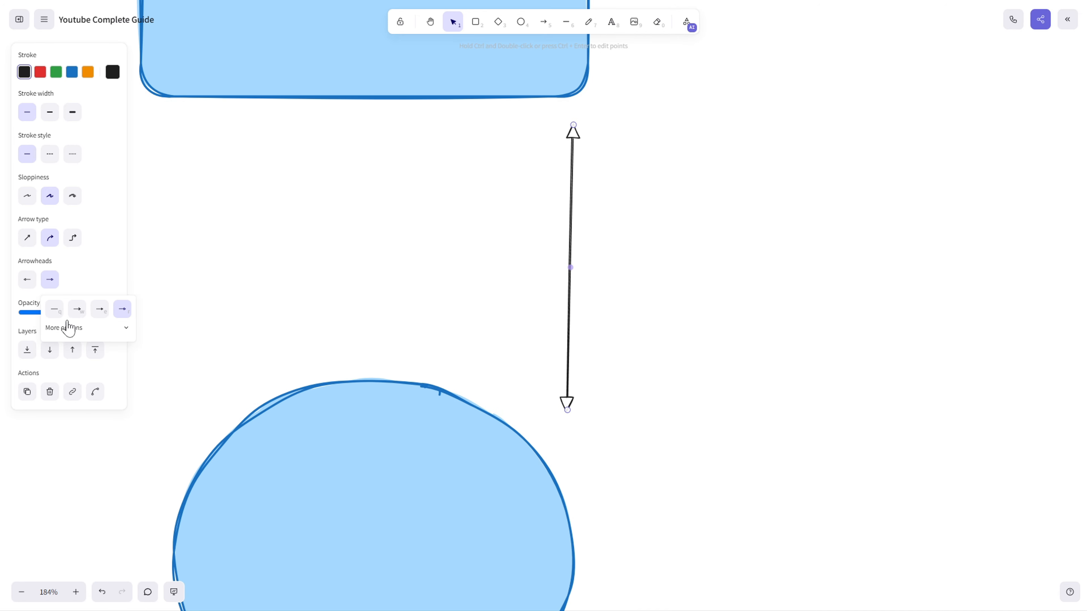
click(85, 311)
click(27, 280)
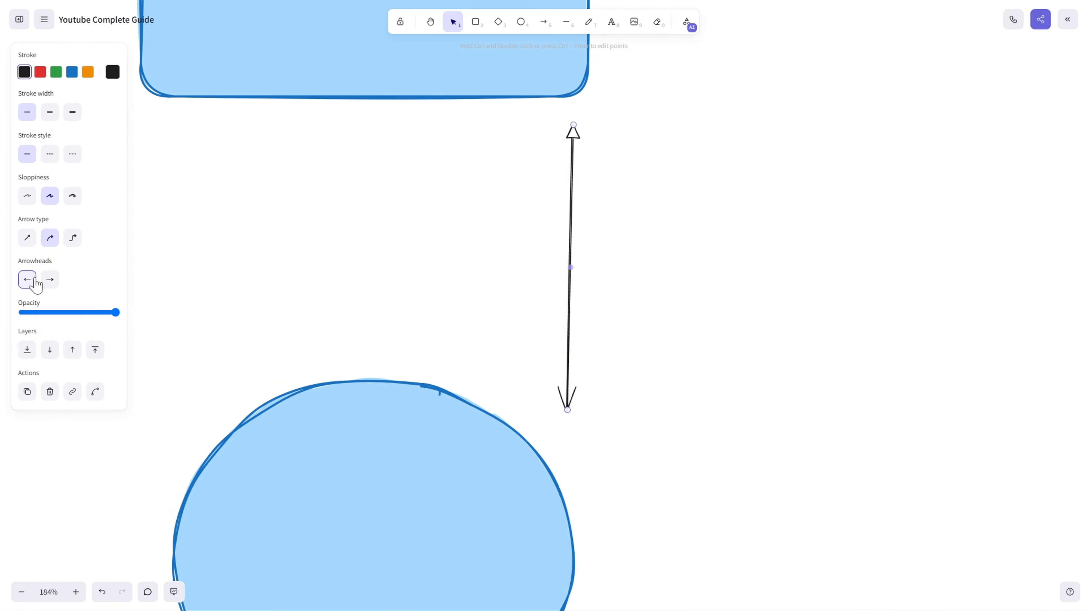
click(29, 309)
drag(332, 251, 407, 280)
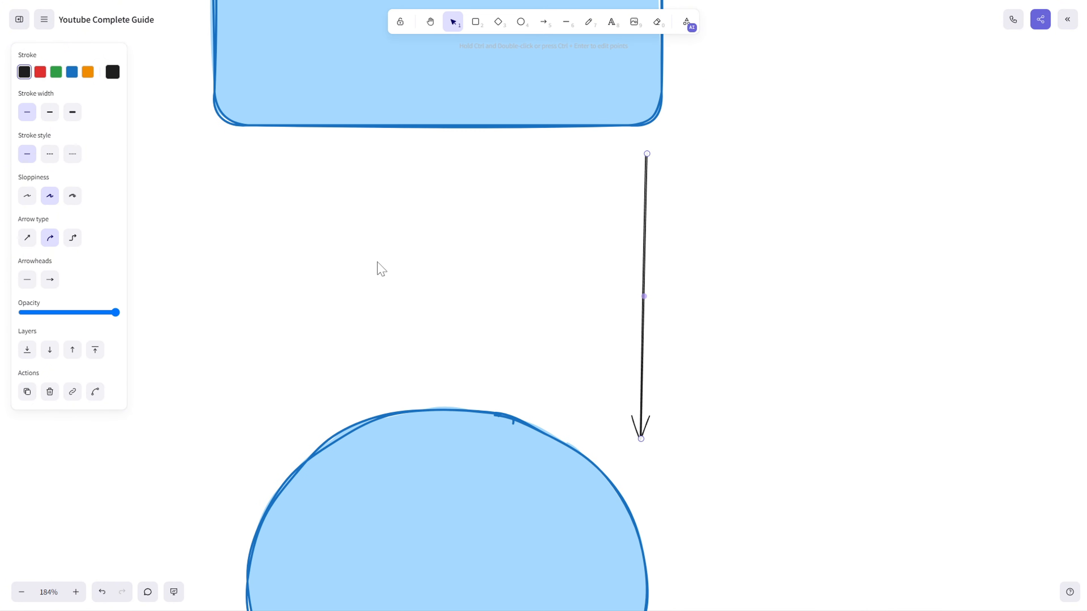
Lengthen the arrow by moving both its endpoints outward, and place it between the rectangle and the ellipse
drag(647, 155, 695, 141)
drag(637, 445, 666, 467)
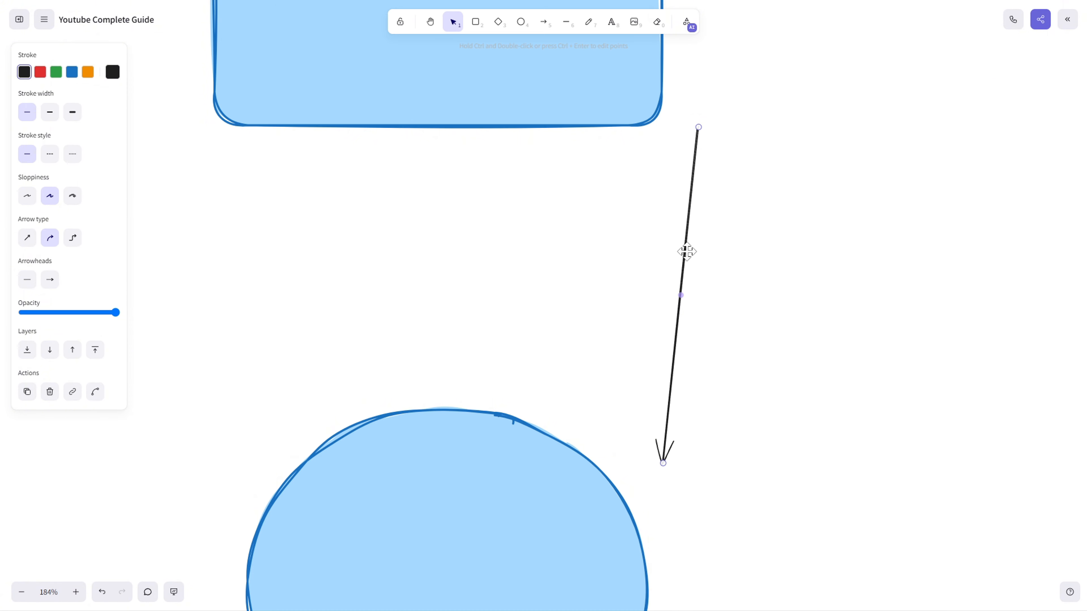
drag(686, 255, 578, 259)
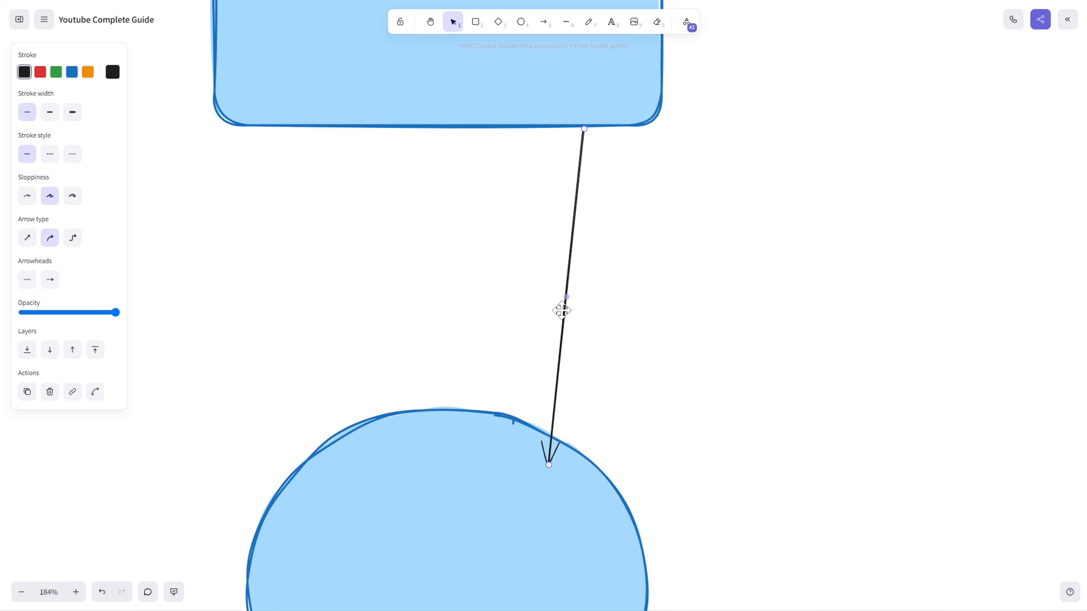
Bend the arrow's midpoint far to the right into a curve, rotate it clockwise and reposition it between the shapes
drag(566, 300, 750, 299)
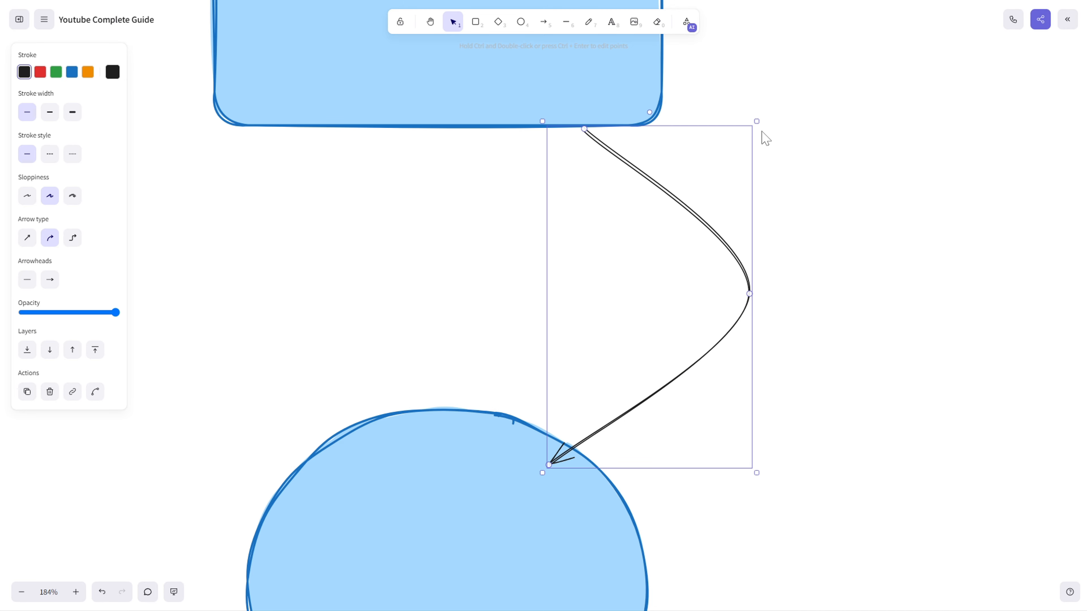
drag(647, 110, 751, 142)
drag(656, 234, 597, 240)
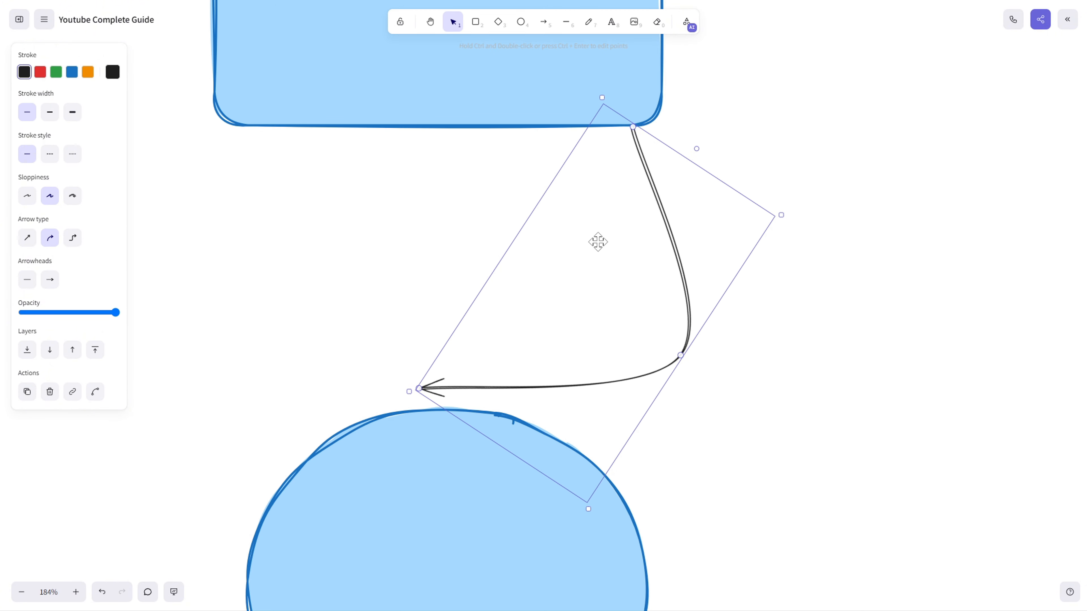
Shrink the ellipse to about half its size and place it just left of the curved arrow's tip
scroll(667, 332, left, 5)
scroll(646, 312, down, 5)
click(631, 461)
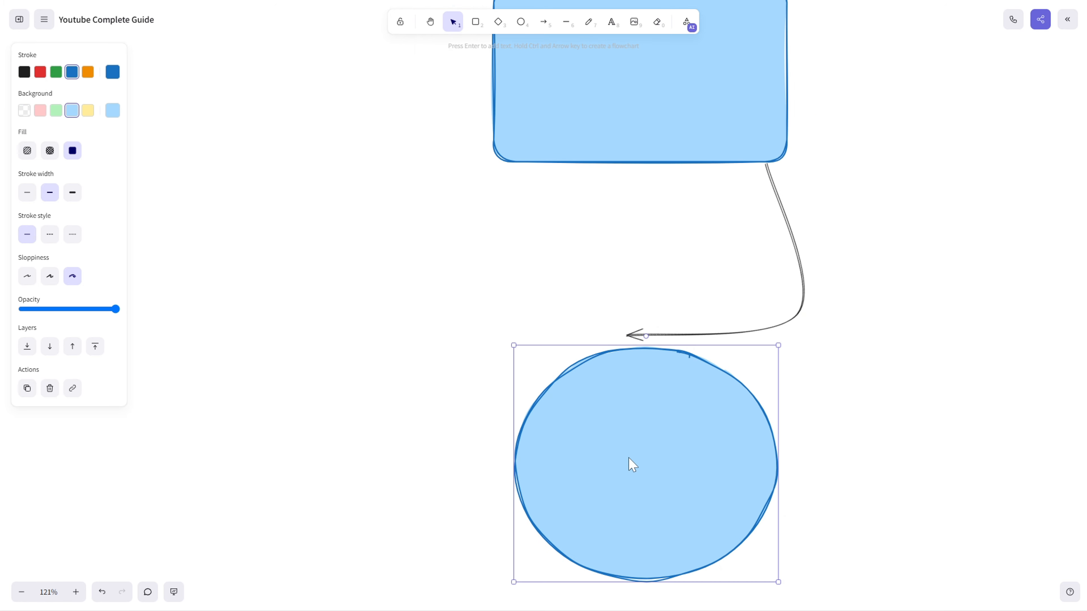
drag(631, 461, 473, 325)
drag(351, 196, 525, 314)
drag(563, 361, 583, 325)
scroll(753, 444, up, 4)
drag(754, 444, 697, 386)
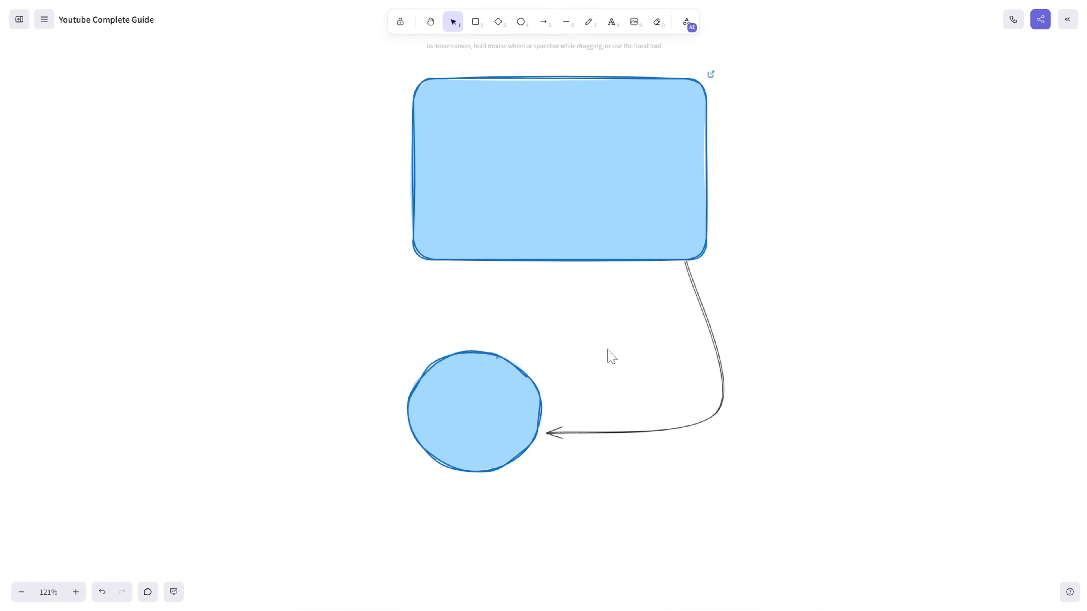
Nudge the curved arrow slightly to the right and deselect it
click(715, 365)
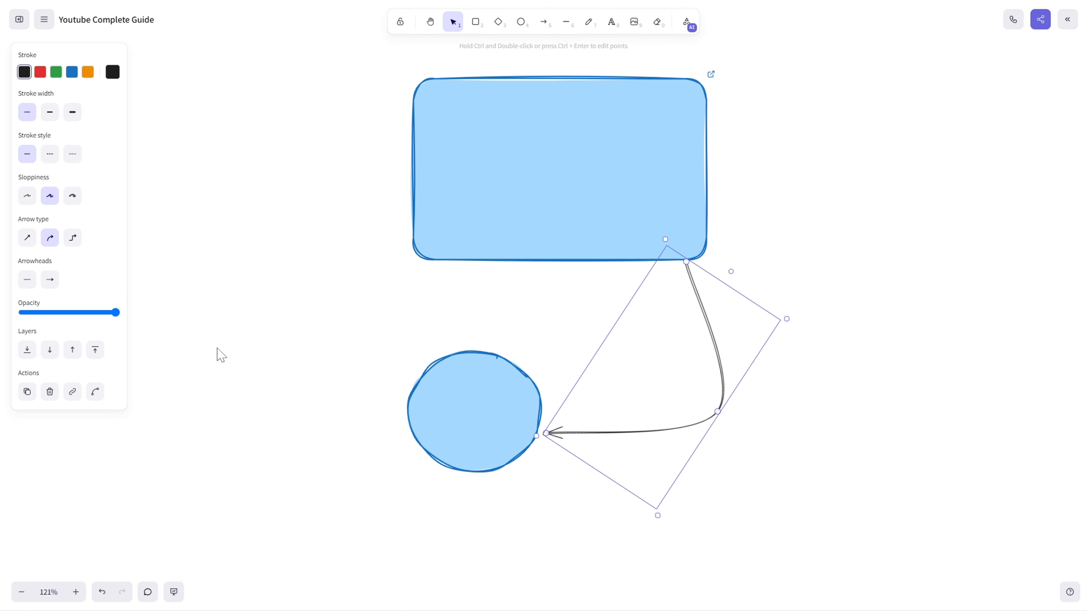
key(Right)
key(Right)
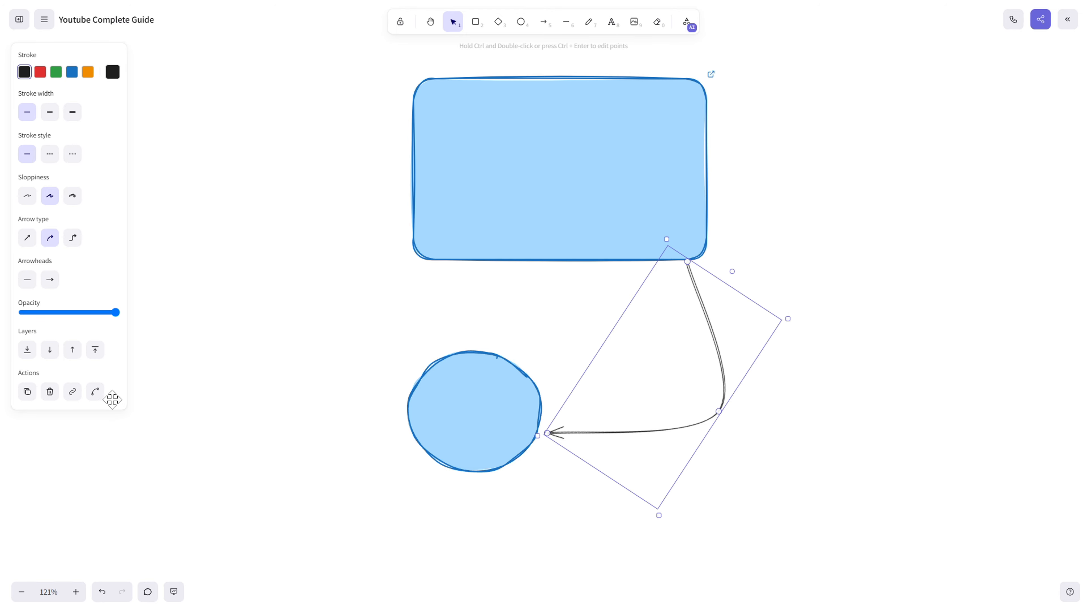
key(Escape)
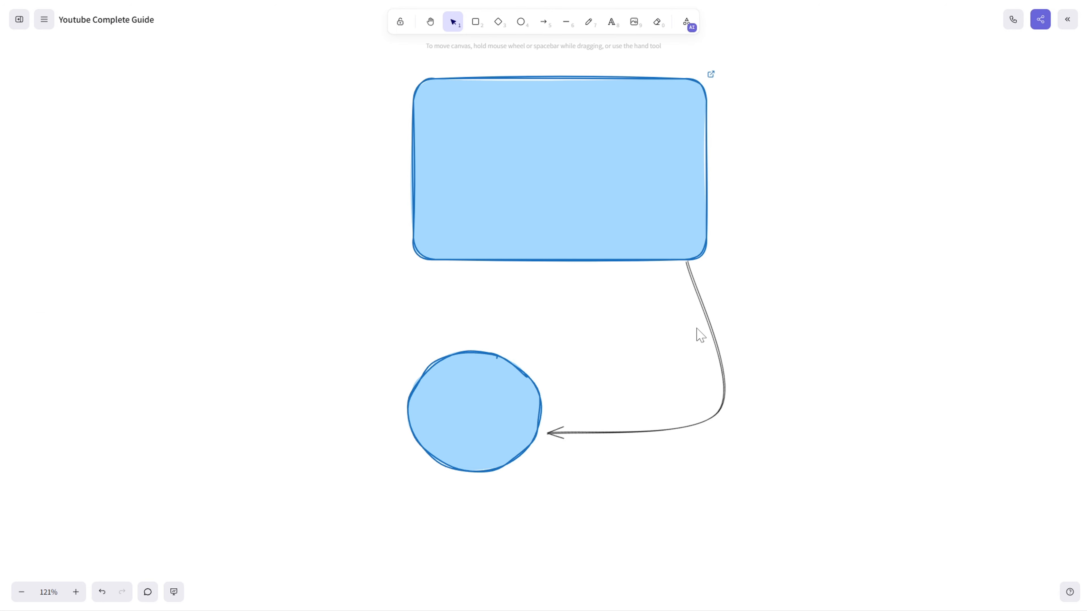
Edit the curved arrow's points, adding two bend points along its upper section below the rectangle
click(721, 328)
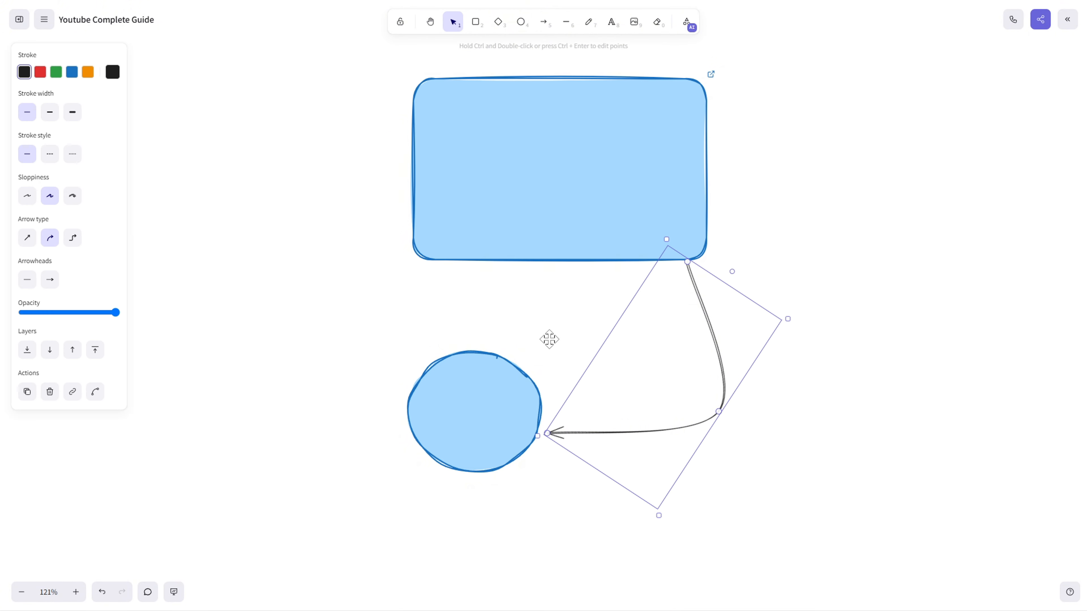
click(96, 392)
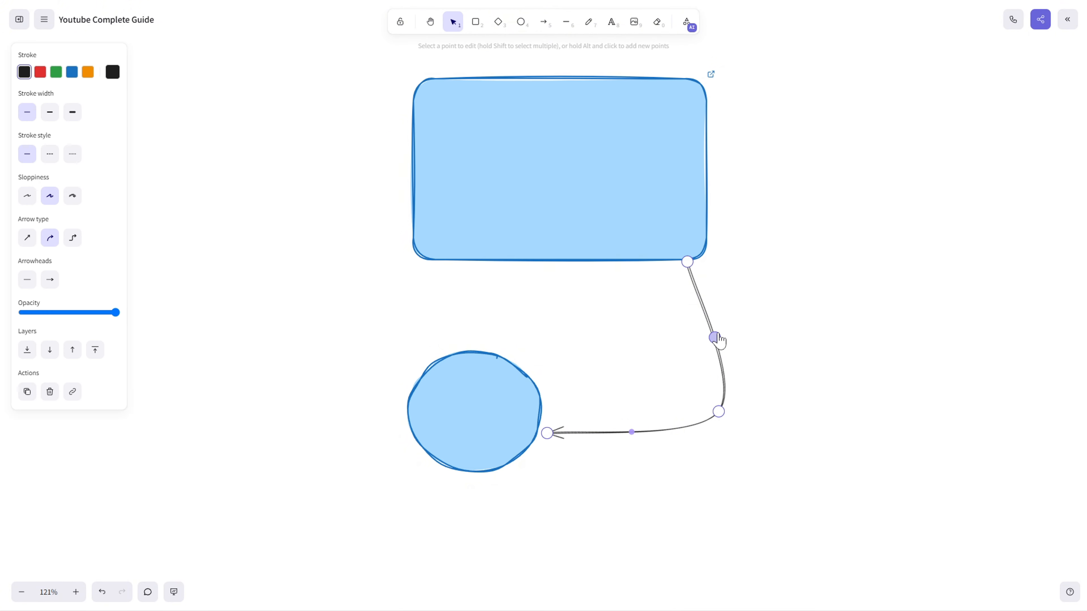
drag(719, 341, 712, 303)
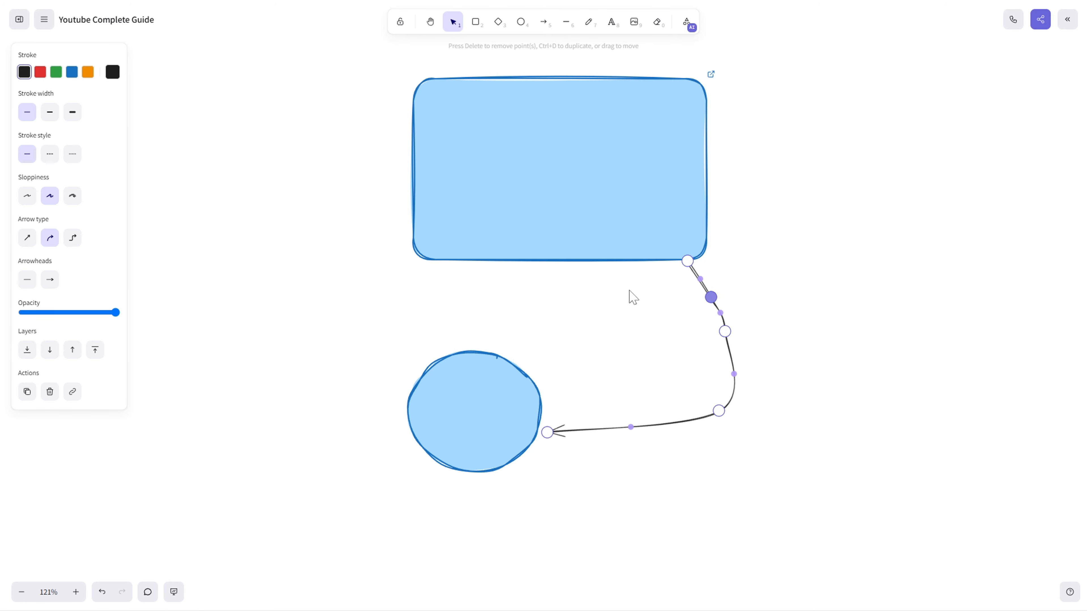
Leave point editing, draw a second arrow downward beside the rectangle and ellipse, bend its midpoint outward and shift it closer to the shapes
key(Escape)
key(Escape)
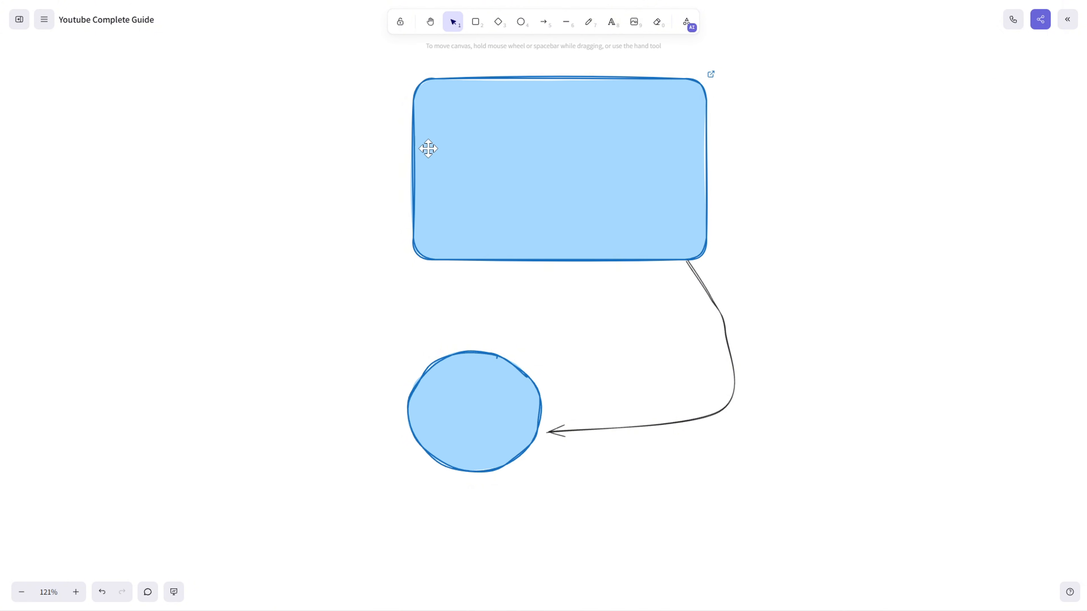
click(543, 25)
drag(387, 232, 280, 506)
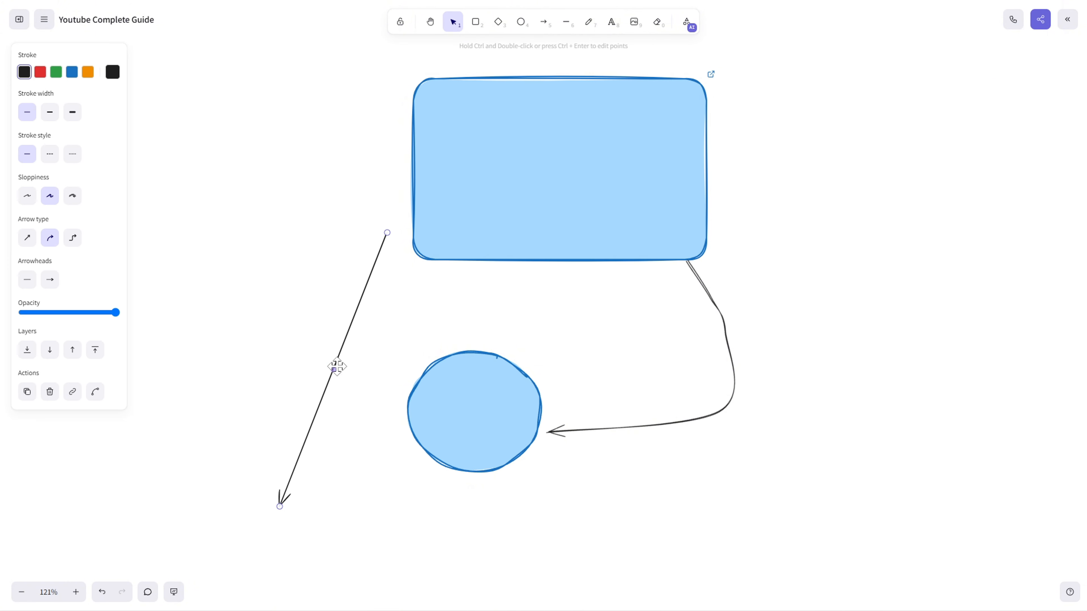
drag(337, 366, 232, 304)
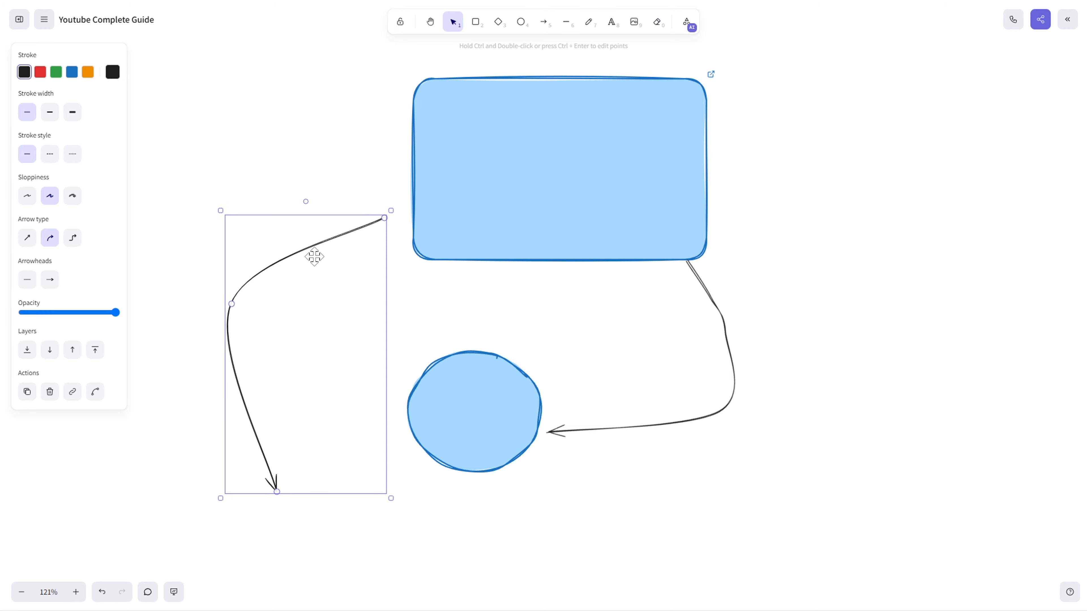
drag(314, 256, 313, 284)
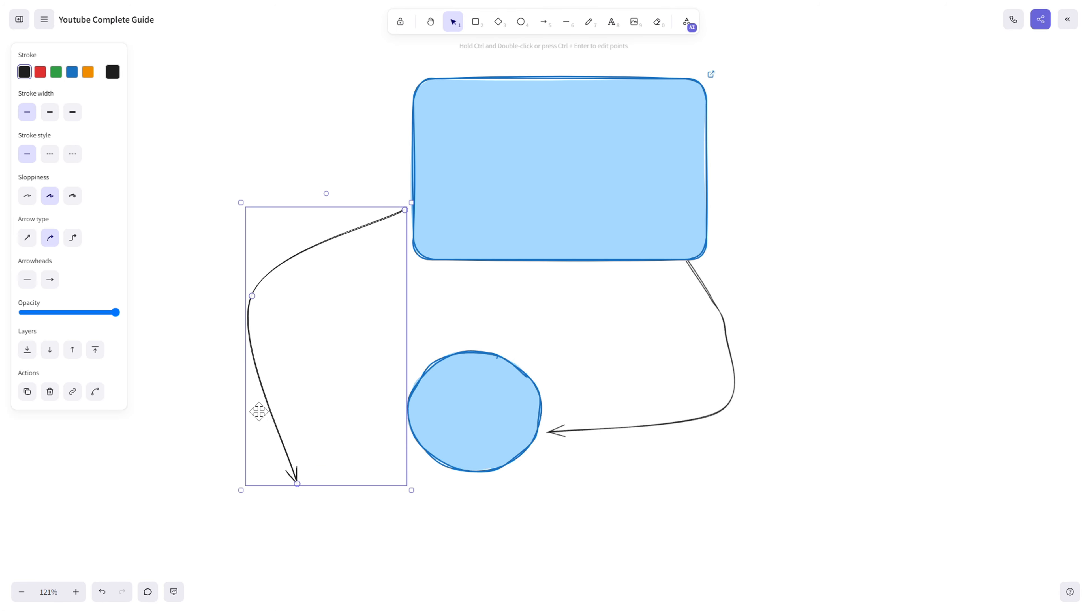
drag(259, 412, 260, 412)
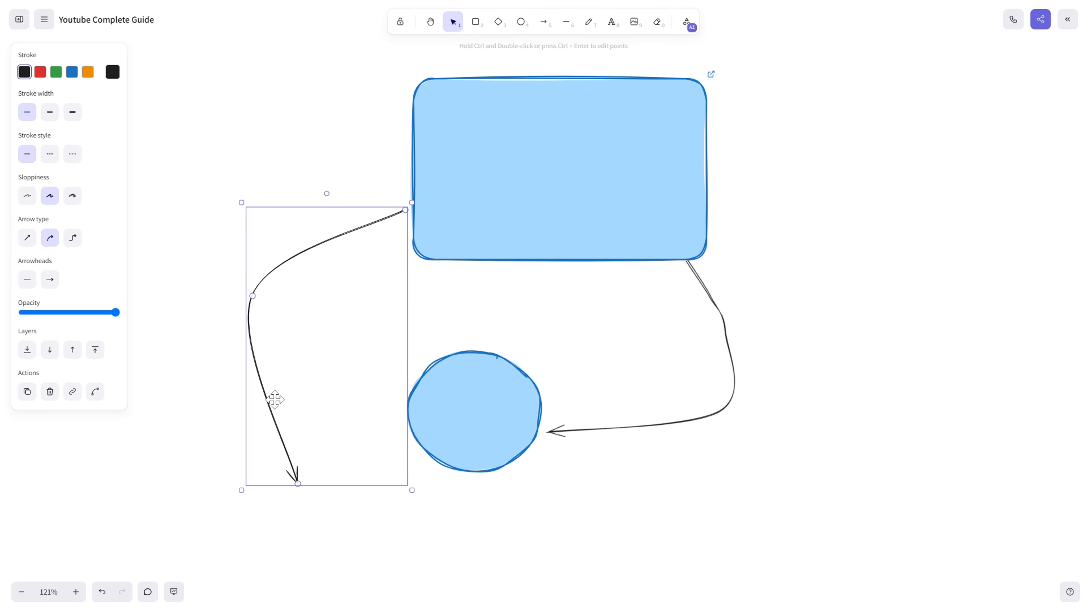
Edit the second arrow's points, adding several bend points to form a winding path, and delete the arrow
click(95, 392)
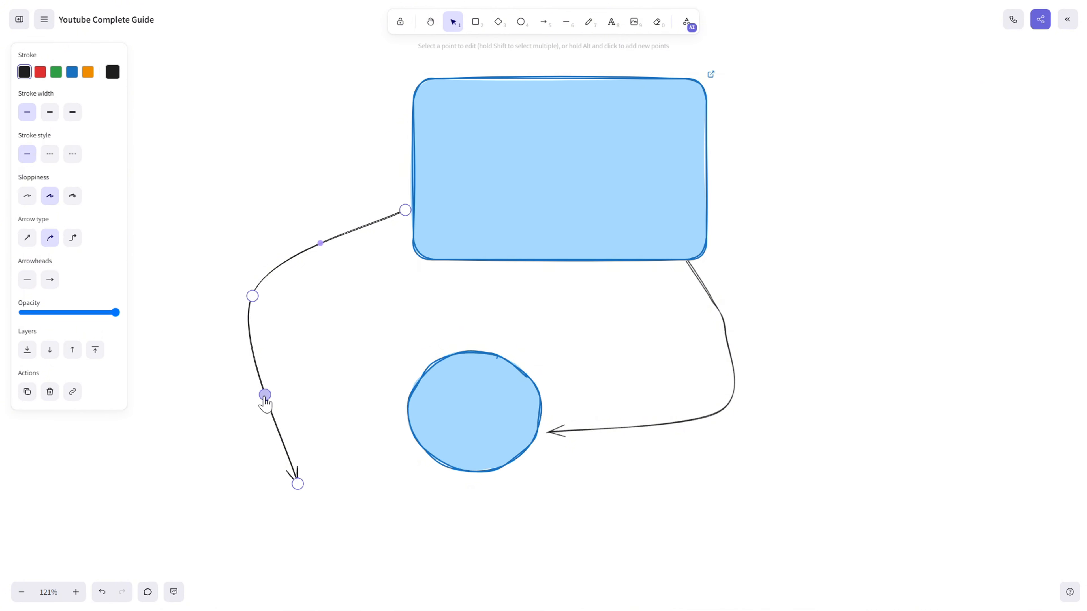
drag(264, 397, 364, 369)
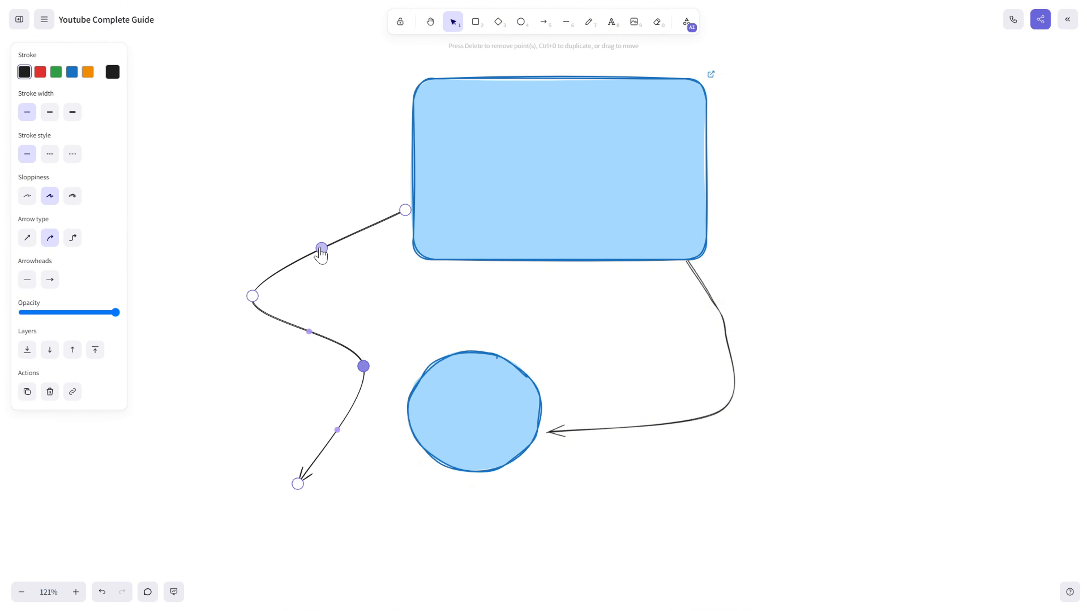
drag(321, 248, 280, 161)
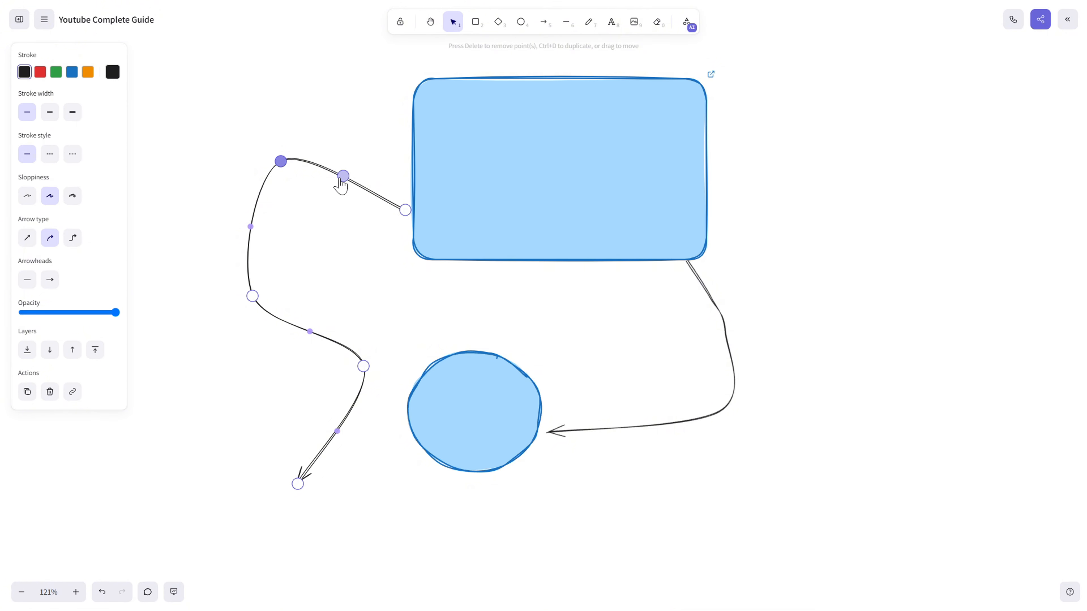
drag(344, 176, 318, 138)
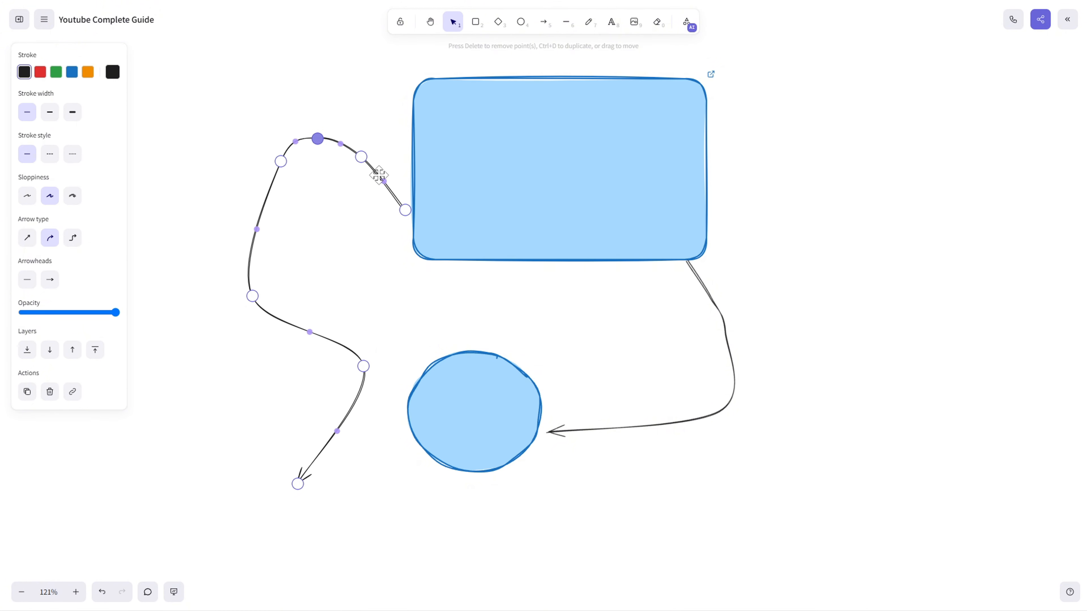
drag(383, 181, 397, 176)
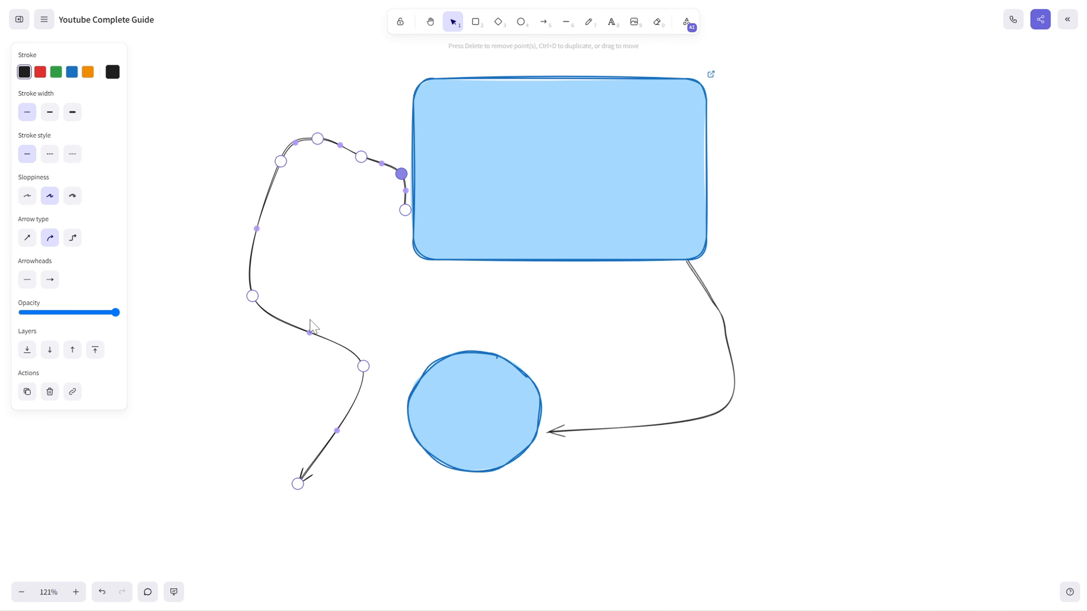
drag(309, 333, 285, 350)
key(Escape)
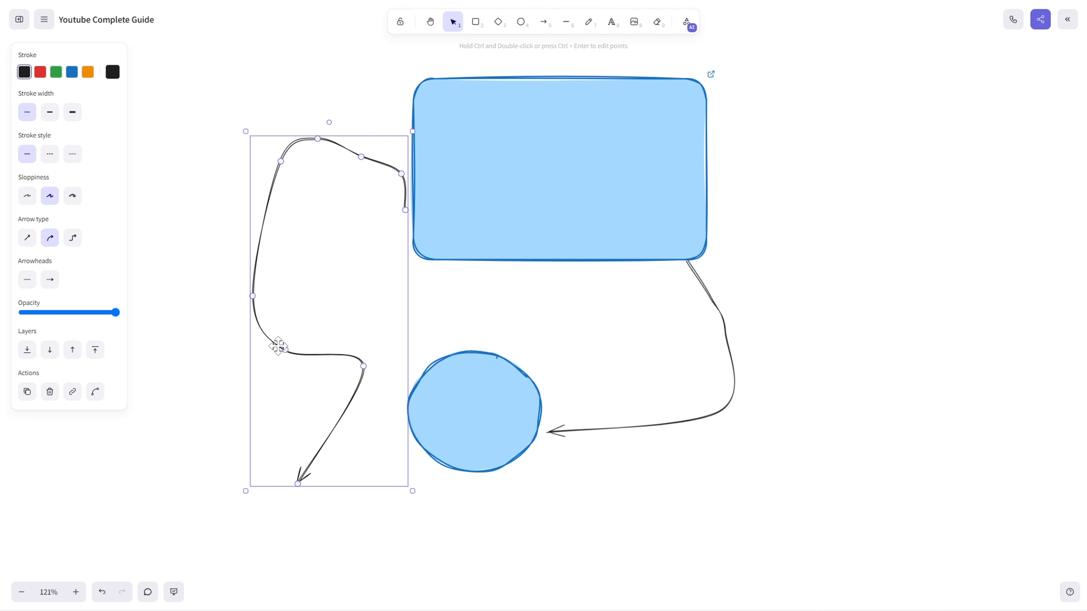
key(Delete)
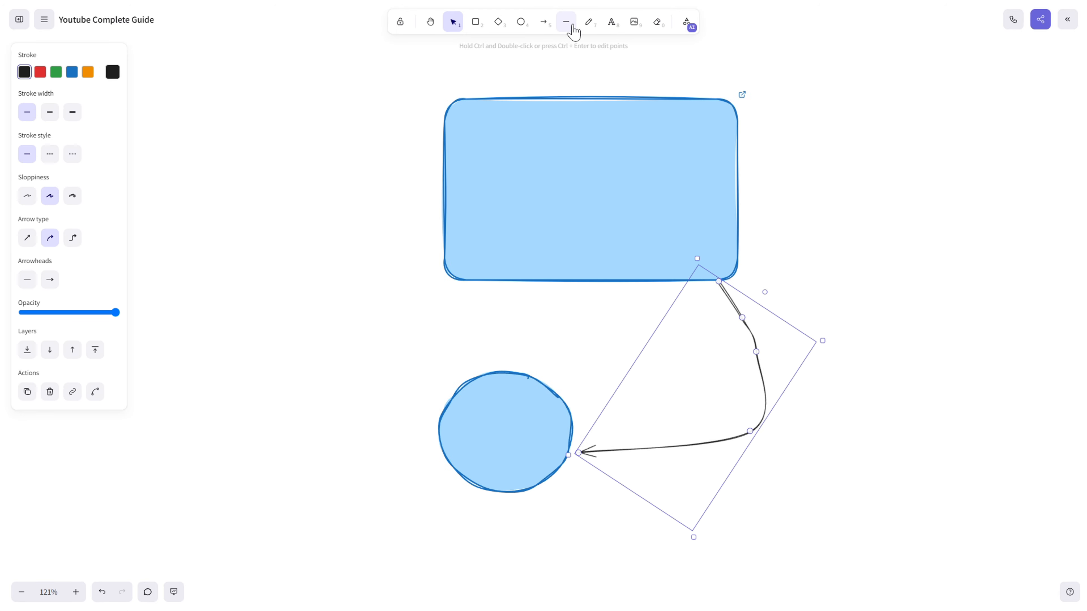
Draw a near-vertical line left of the shapes with extra bold stroke, bend its midpoint to the left and set round edges
click(571, 30)
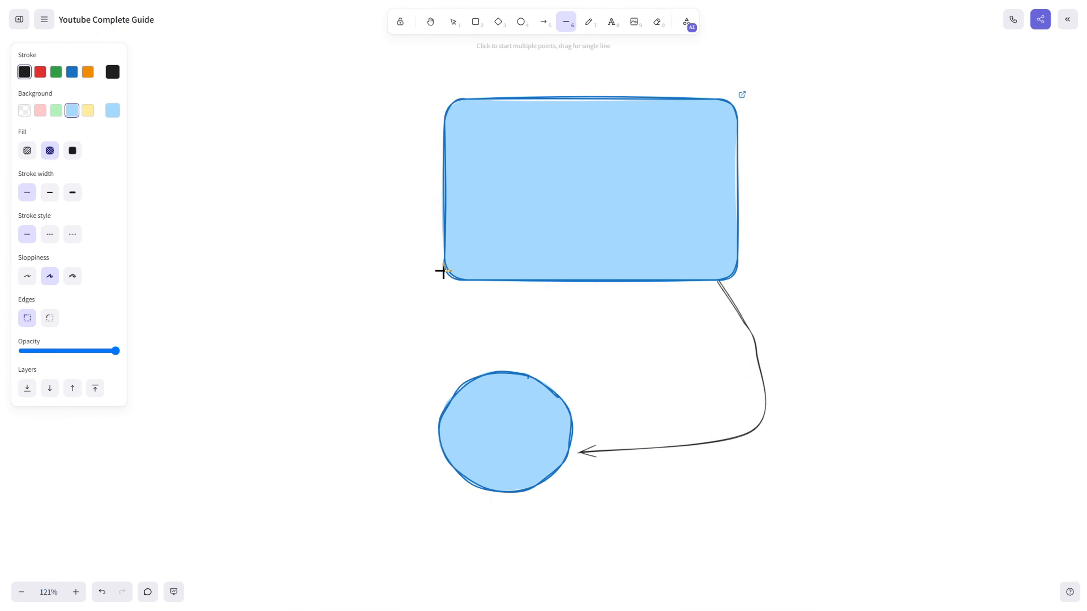
drag(384, 168, 363, 477)
click(72, 193)
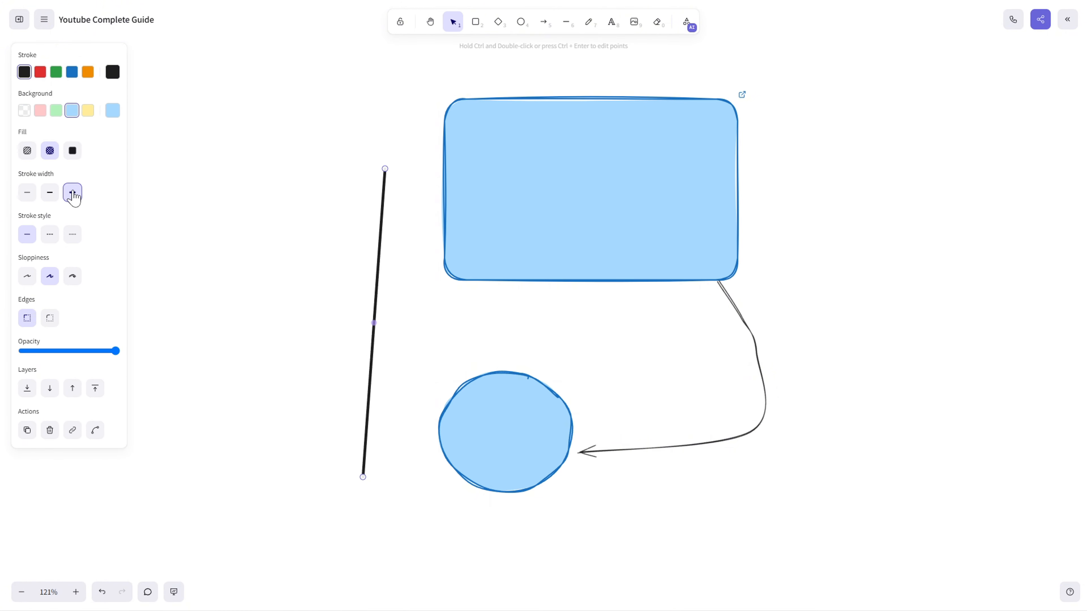
drag(373, 323, 257, 286)
click(31, 318)
click(54, 318)
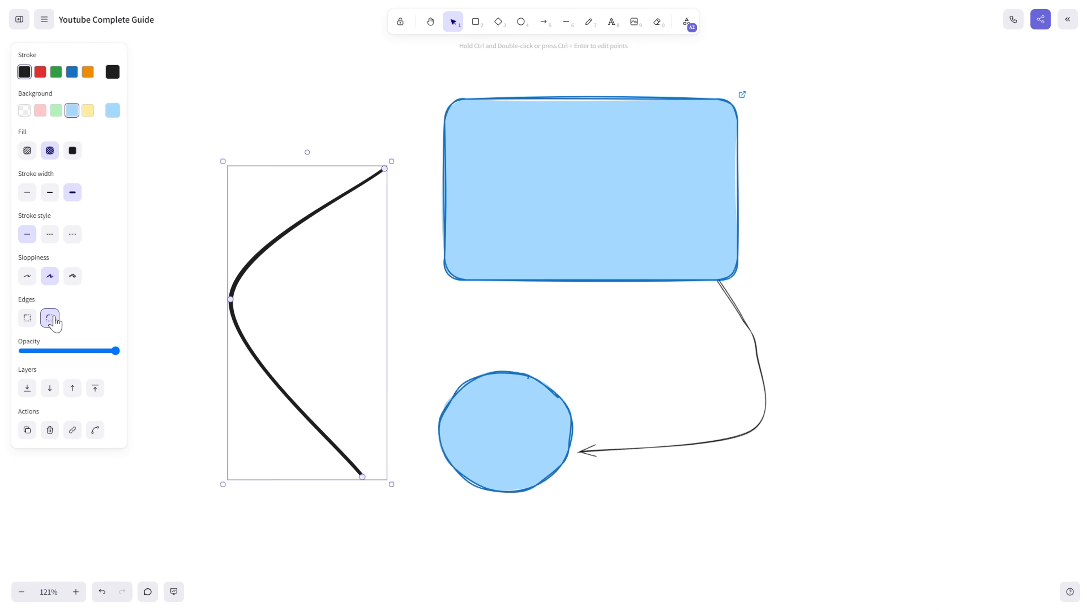
Select the arrow between the shapes, view its start arrowhead options and cycle its type through sharp and curved to elbow
click(751, 338)
click(50, 282)
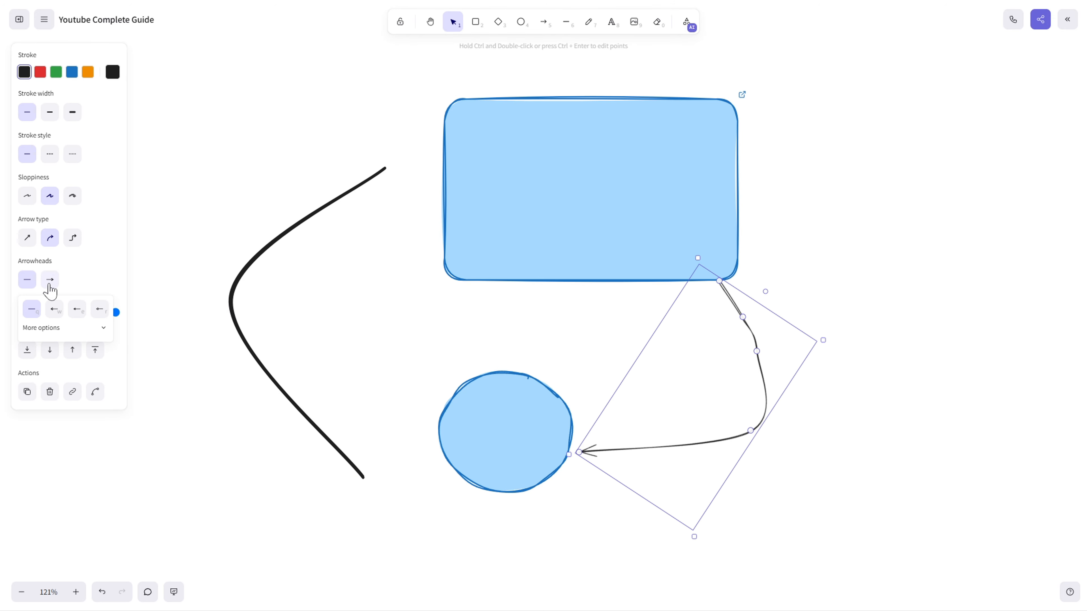
click(27, 237)
click(50, 238)
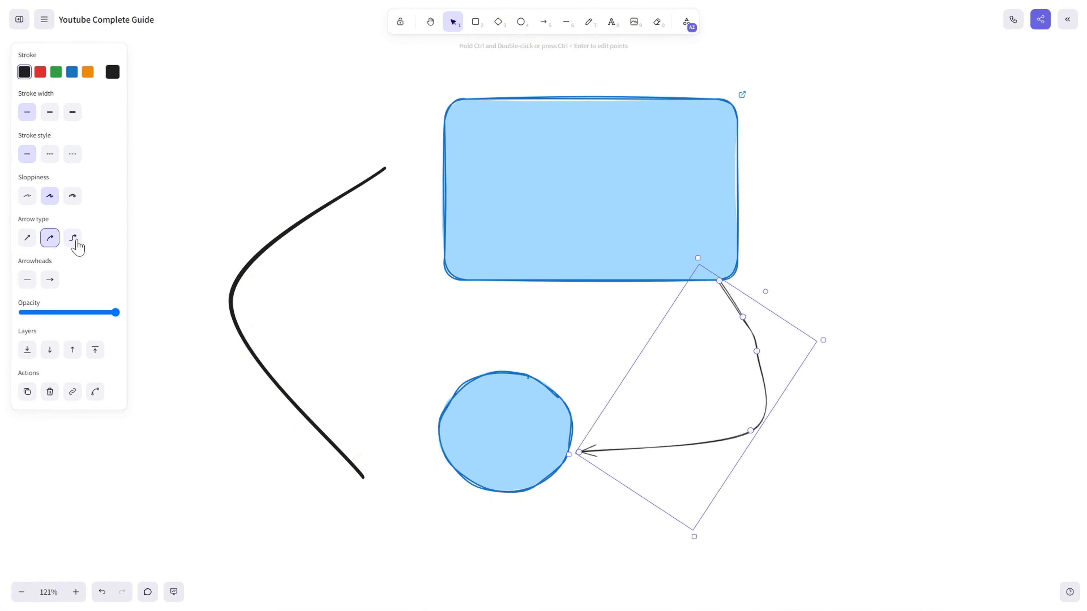
click(77, 247)
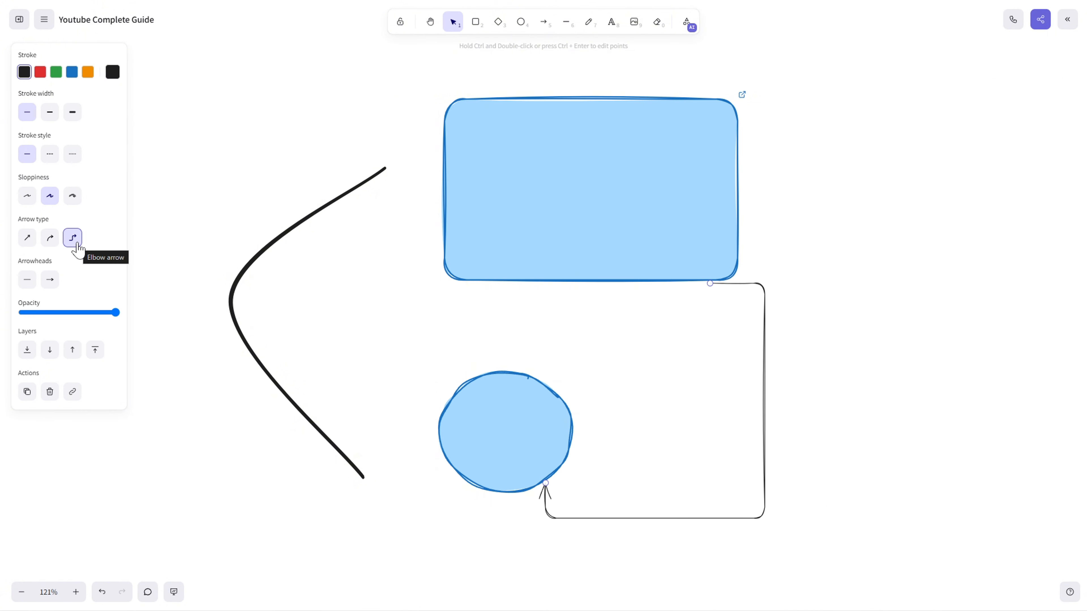
Return the arrow to the curved type, bend its midpoint toward the lower right, compare the sharp type and keep it curved
click(58, 243)
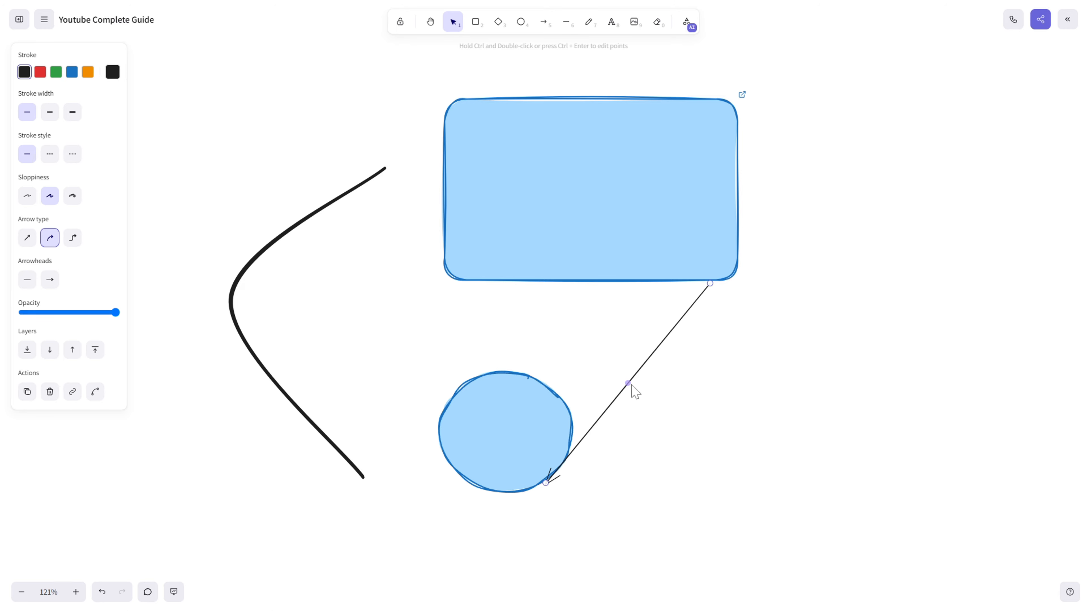
drag(631, 385, 781, 458)
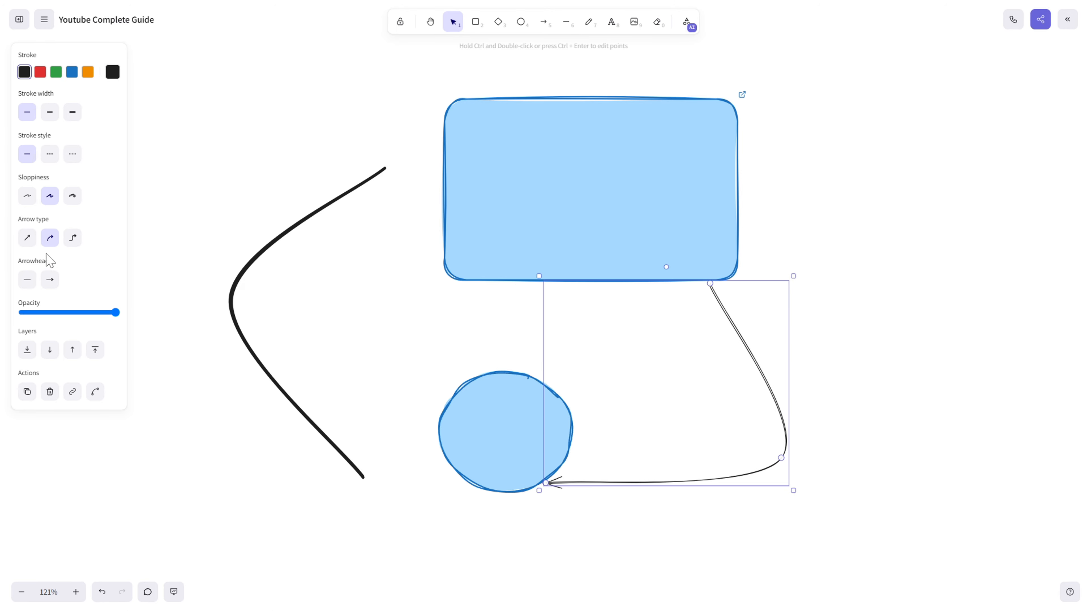
click(26, 244)
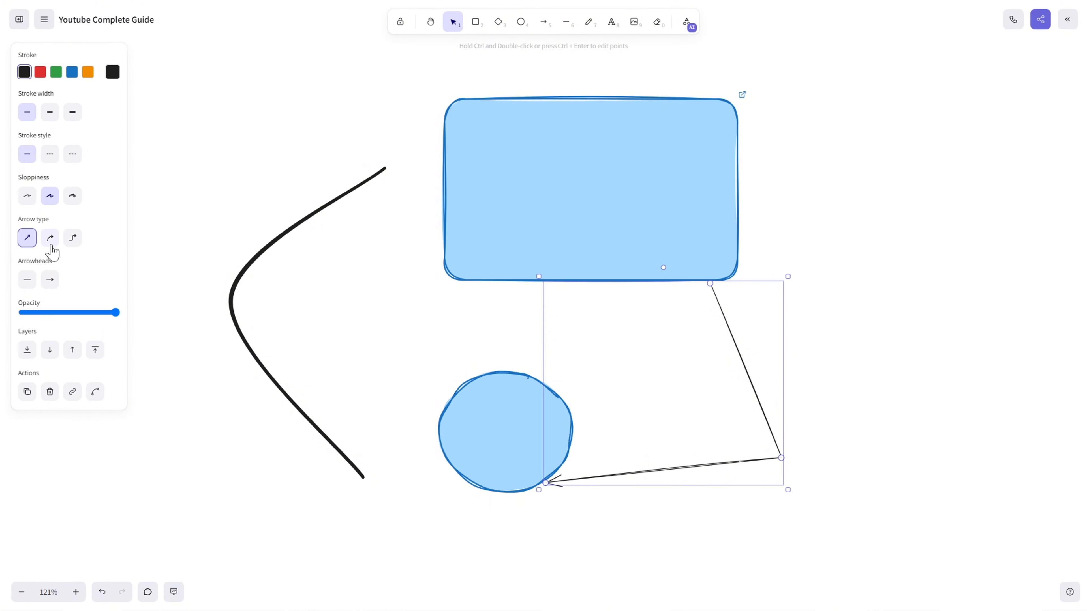
click(50, 244)
click(261, 271)
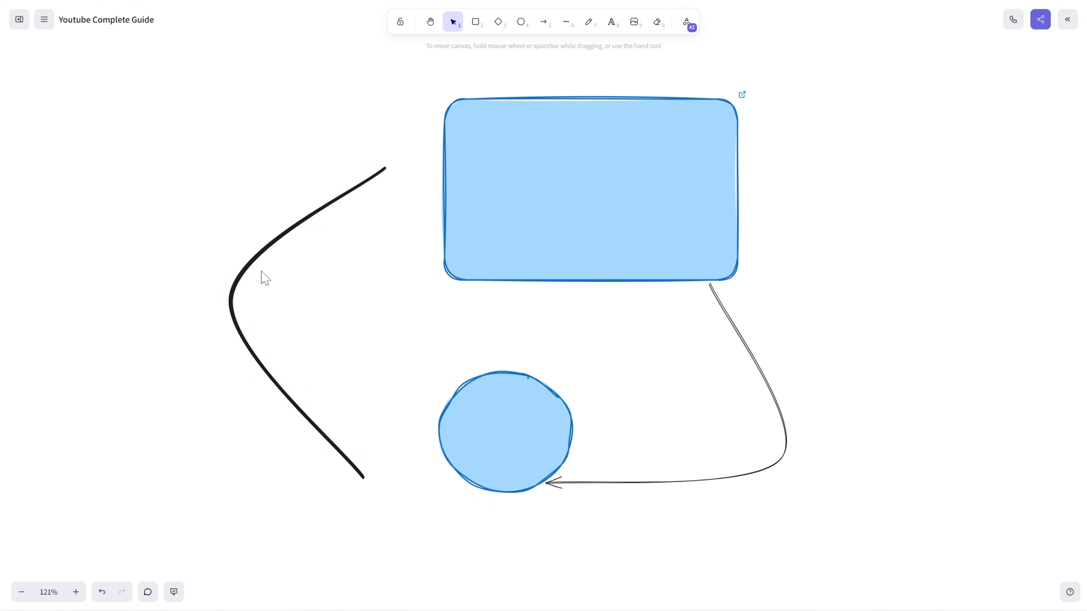
Try sharp edges and the opacity setting on the thick line, restoring round edges and full opacity
click(274, 243)
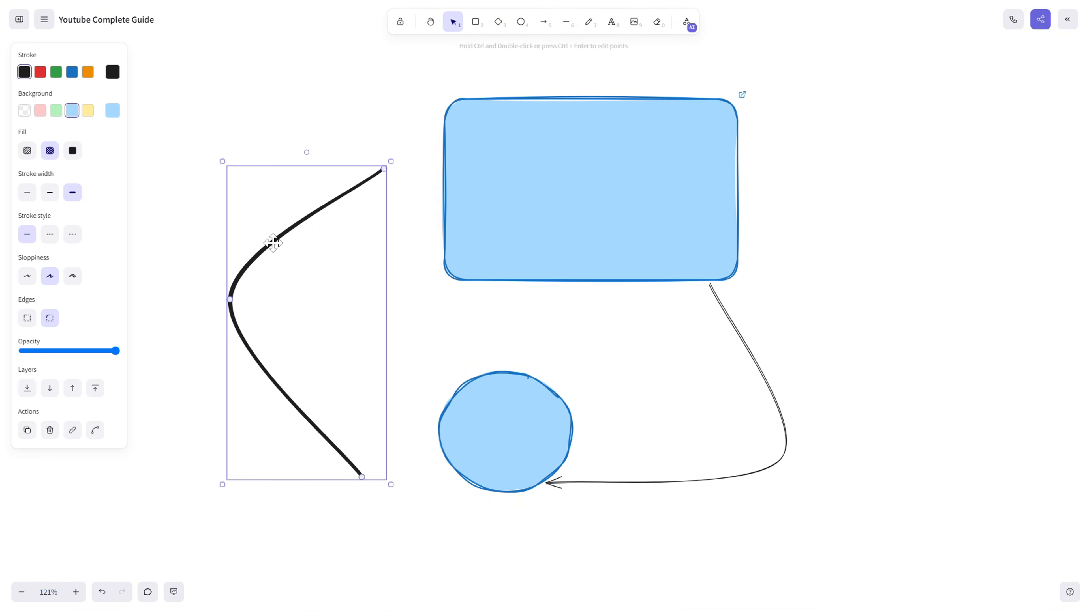
click(26, 317)
click(50, 318)
drag(87, 351, 116, 351)
Add a bend point to the lower section of the thick line and move the line closer to the shapes
click(95, 430)
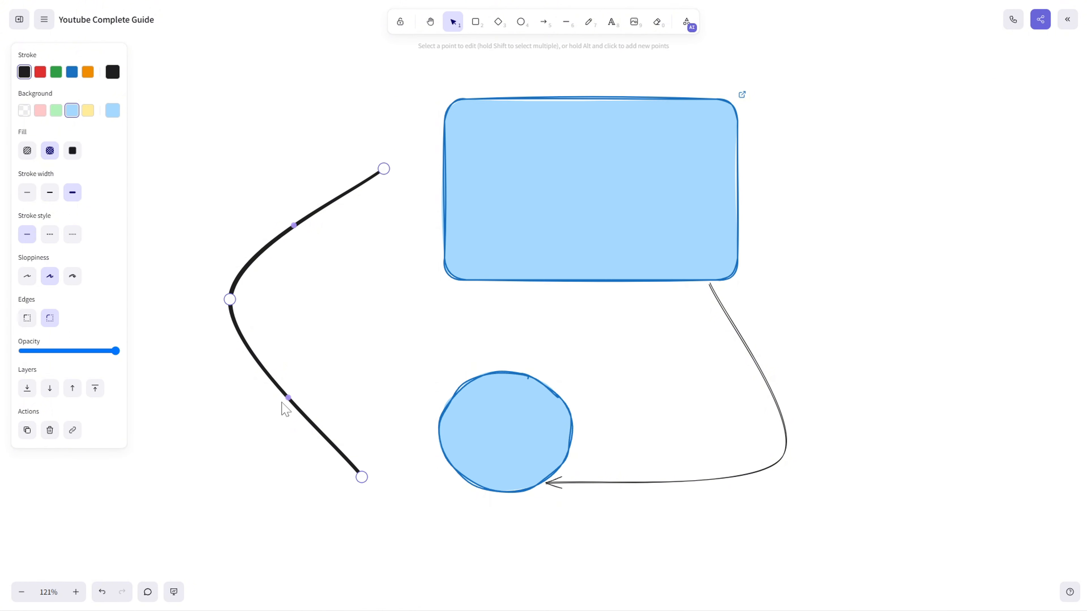
drag(288, 398, 275, 405)
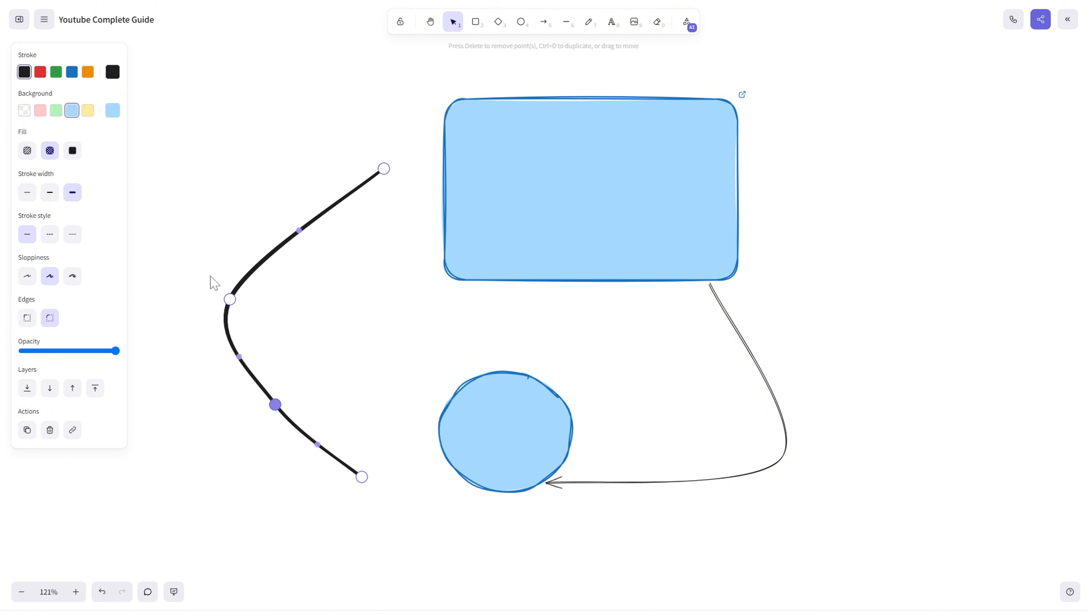
click(746, 343)
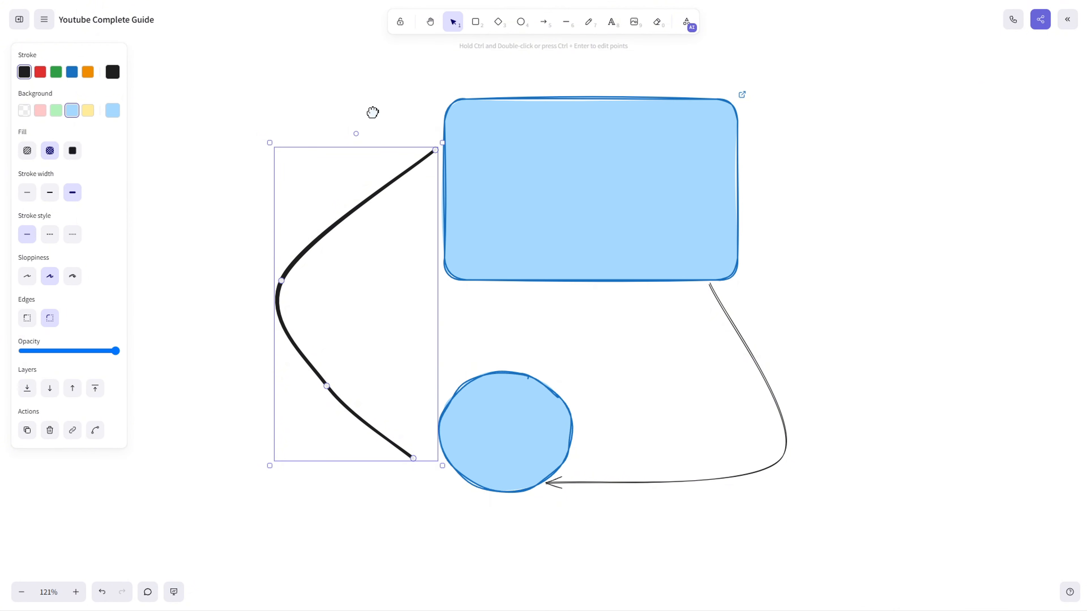
Pan the canvas in several directions around the shapes, zooming out and back in once along the way
drag(372, 112, 388, 103)
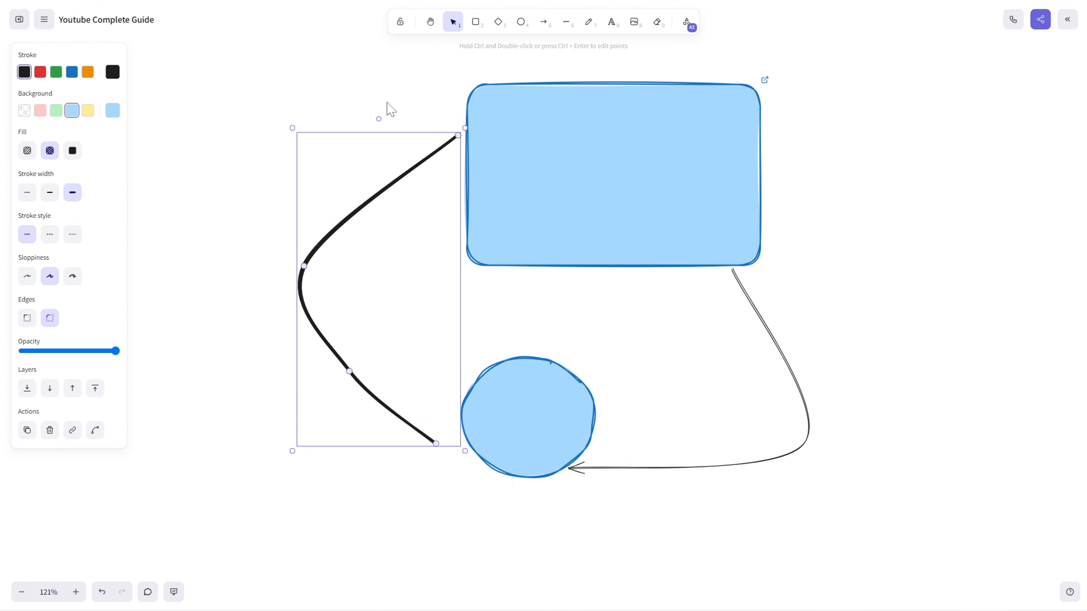
click(21, 592)
click(76, 593)
drag(873, 191, 792, 223)
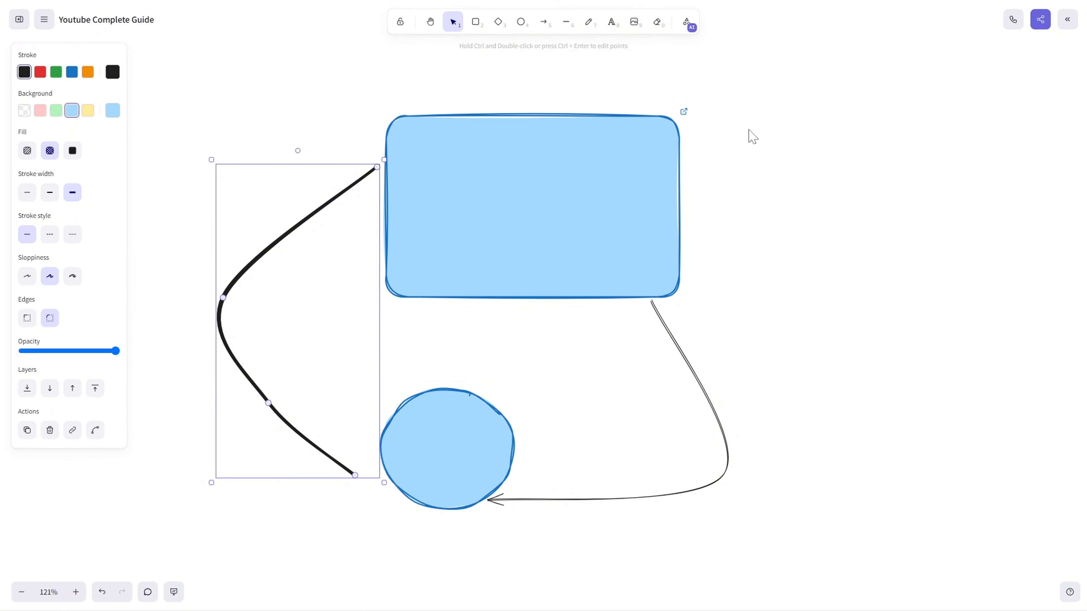
mouse_move(721, 139)
mouse_down()
mouse_move(667, 160)
mouse_move(776, 136)
mouse_move(677, 180)
mouse_move(730, 167)
mouse_move(565, 189)
mouse_move(827, 165)
mouse_move(655, 168)
mouse_move(735, 233)
mouse_move(742, 85)
mouse_move(650, 282)
mouse_move(596, 246)
mouse_move(611, 267)
mouse_up()
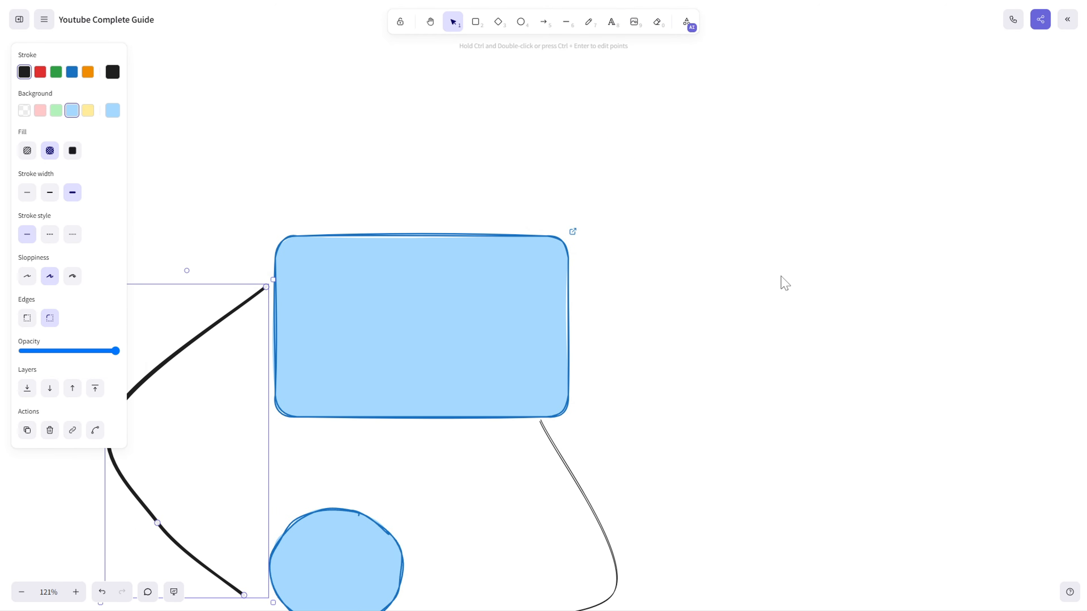
Practise zooming in and out and scrolling up and down around the shapes, finishing at 49% zoom
scroll(718, 250, down, 5)
scroll(718, 250, up, 6)
scroll(685, 252, down, 5)
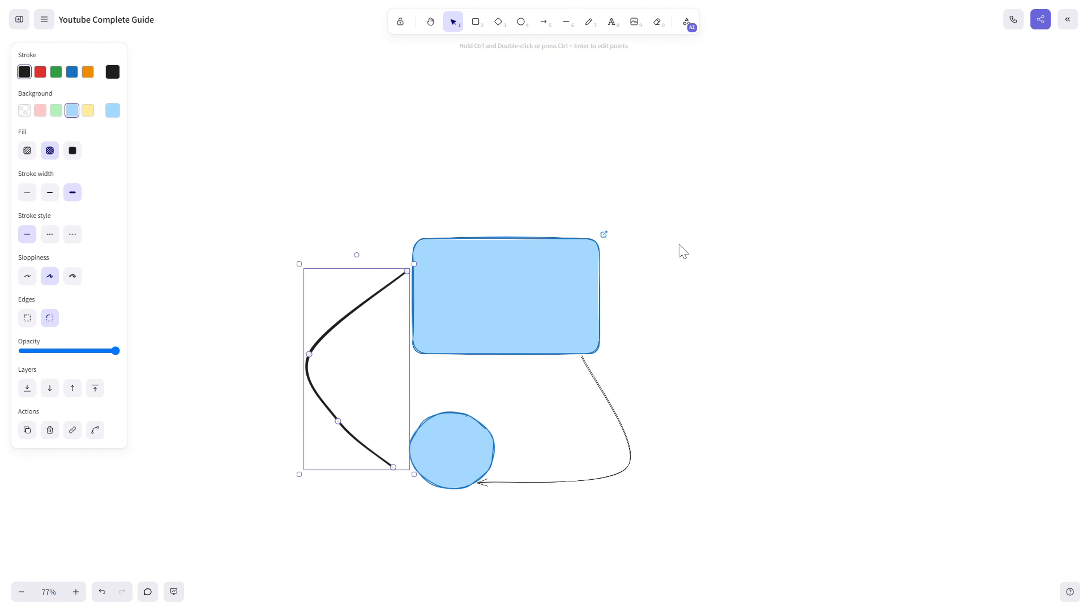
scroll(680, 250, down, 4)
scroll(680, 250, up, 6)
scroll(681, 252, down, 5)
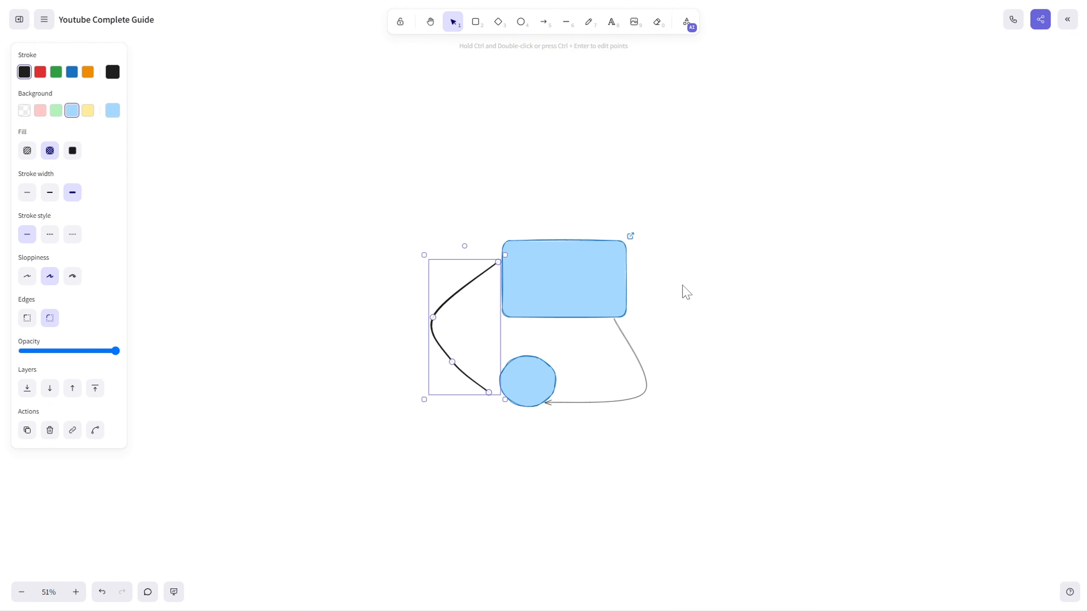
scroll(668, 266, down, 1)
scroll(657, 211, up, 3)
scroll(655, 223, down, 10)
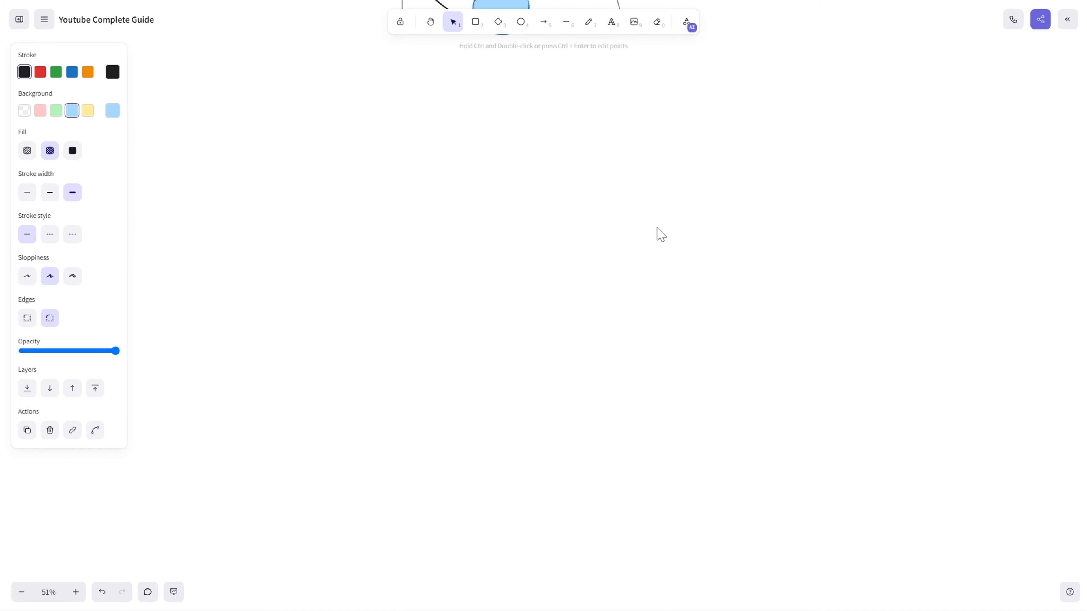
scroll(661, 234, up, 9)
scroll(661, 234, down, 6)
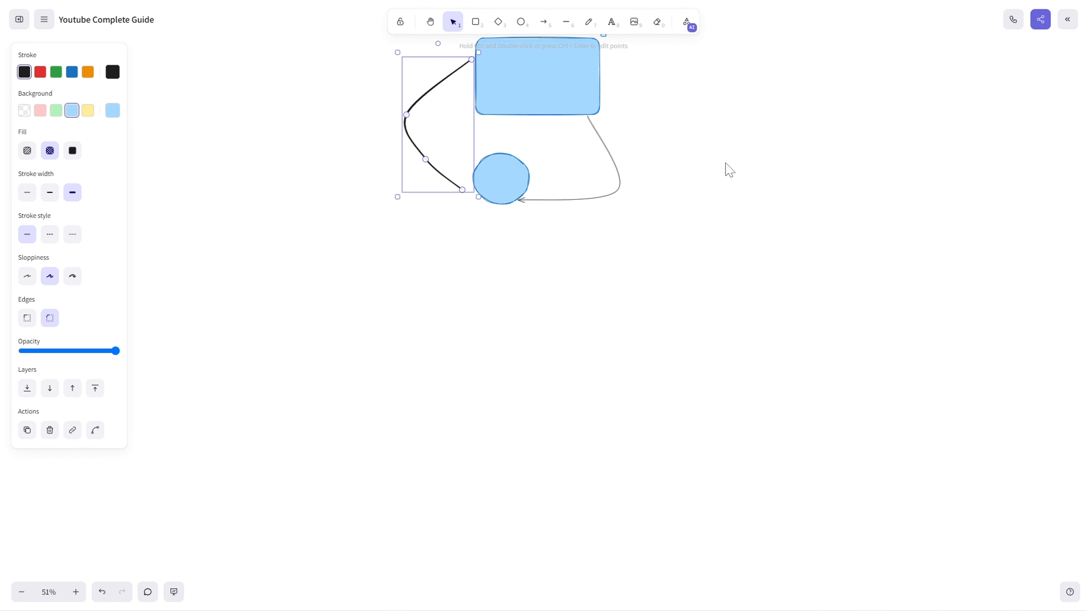
mouse_move(723, 130)
mouse_down()
mouse_move(594, 138)
mouse_move(839, 239)
mouse_up()
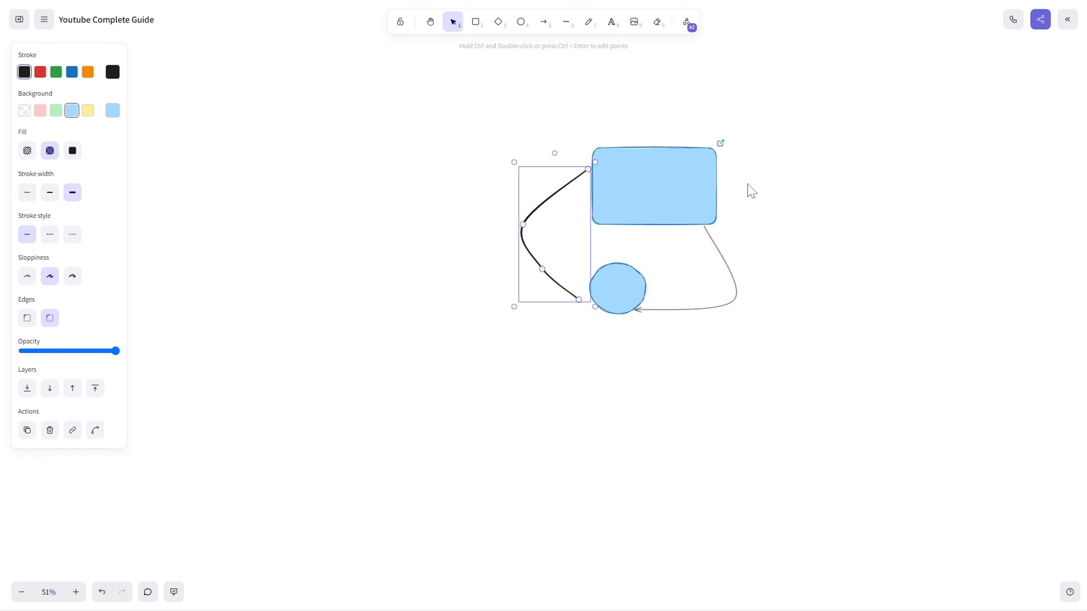
scroll(750, 190, up, 5)
scroll(728, 190, down, 6)
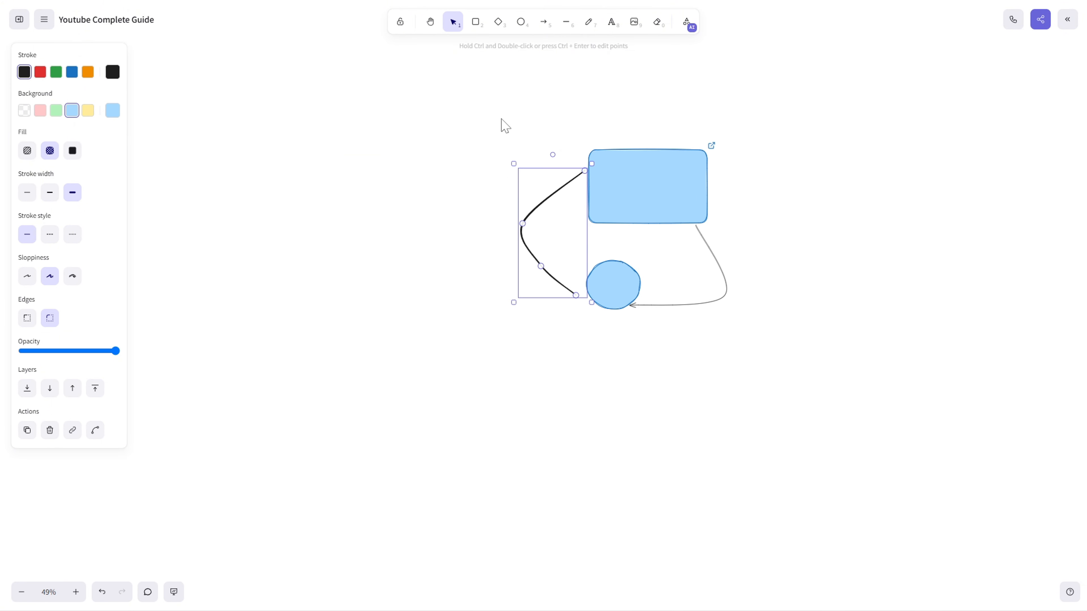
Practise panning the canvas around the shapes in several directions and zooming in to 77%
mouse_move(505, 126)
mouse_down()
mouse_move(764, 141)
mouse_move(425, 138)
mouse_move(441, 148)
mouse_move(377, 152)
mouse_move(709, 141)
mouse_move(406, 208)
mouse_move(412, 138)
mouse_move(551, 136)
mouse_up()
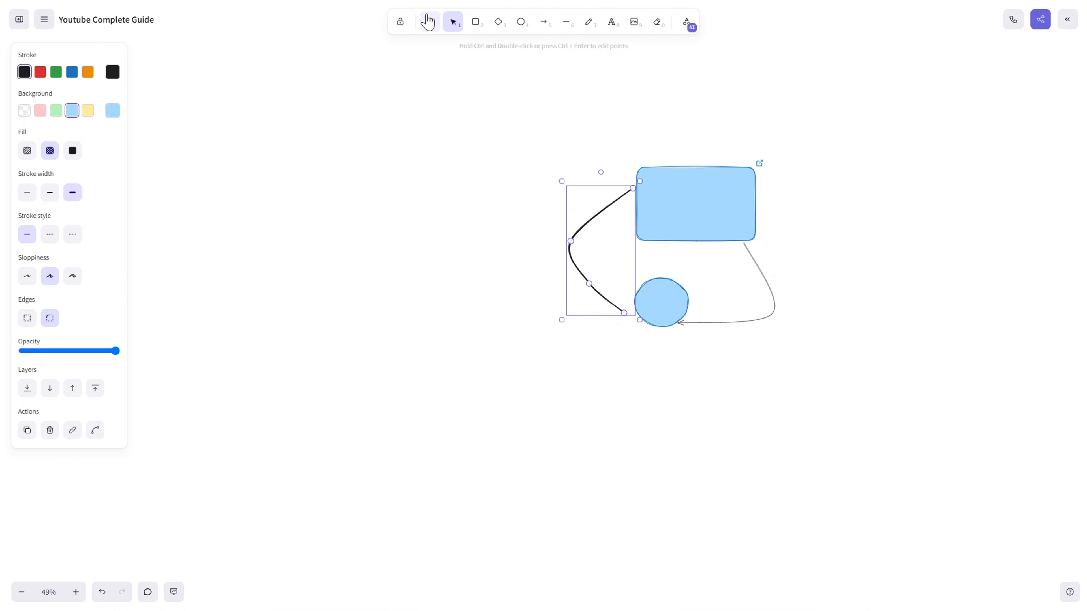
drag(803, 167, 670, 167)
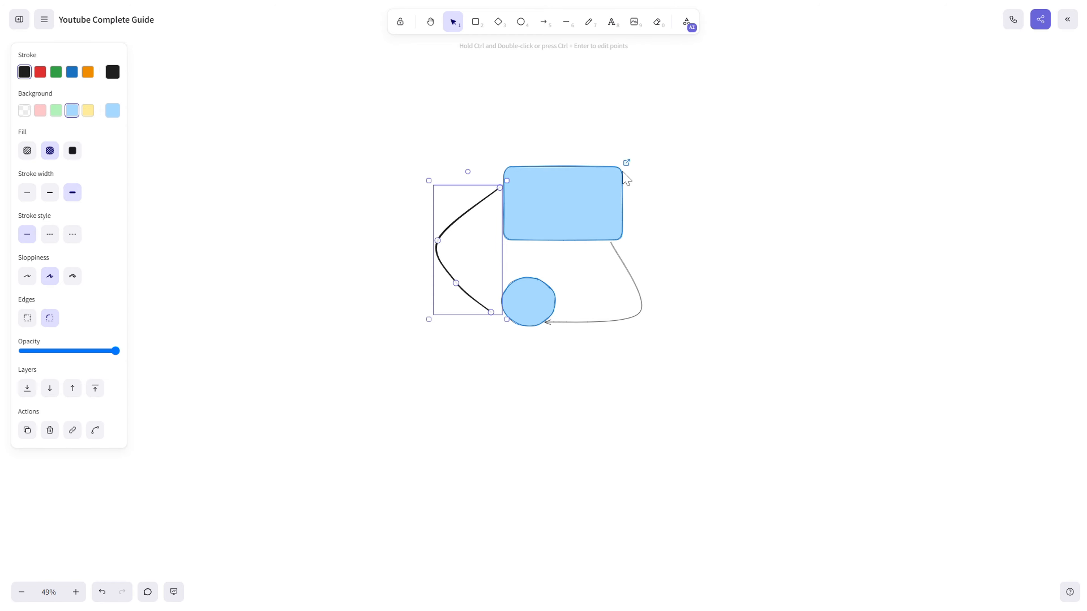
scroll(662, 192, up, 5)
scroll(633, 226, down, 4)
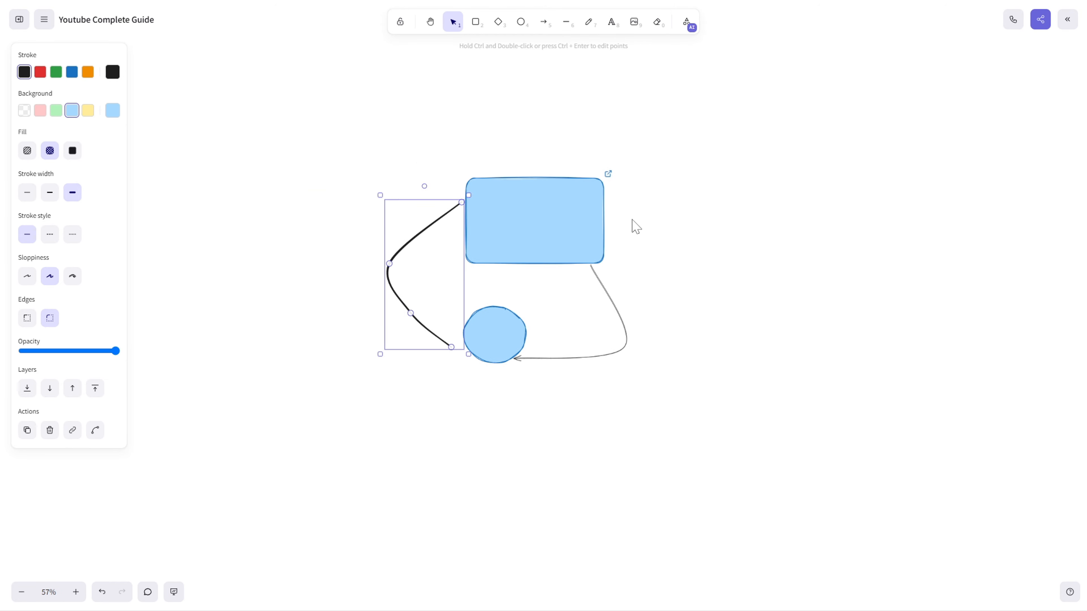
scroll(681, 214, up, 3)
scroll(806, 204, left, 4)
scroll(747, 138, right, 3)
scroll(717, 179, left, 1)
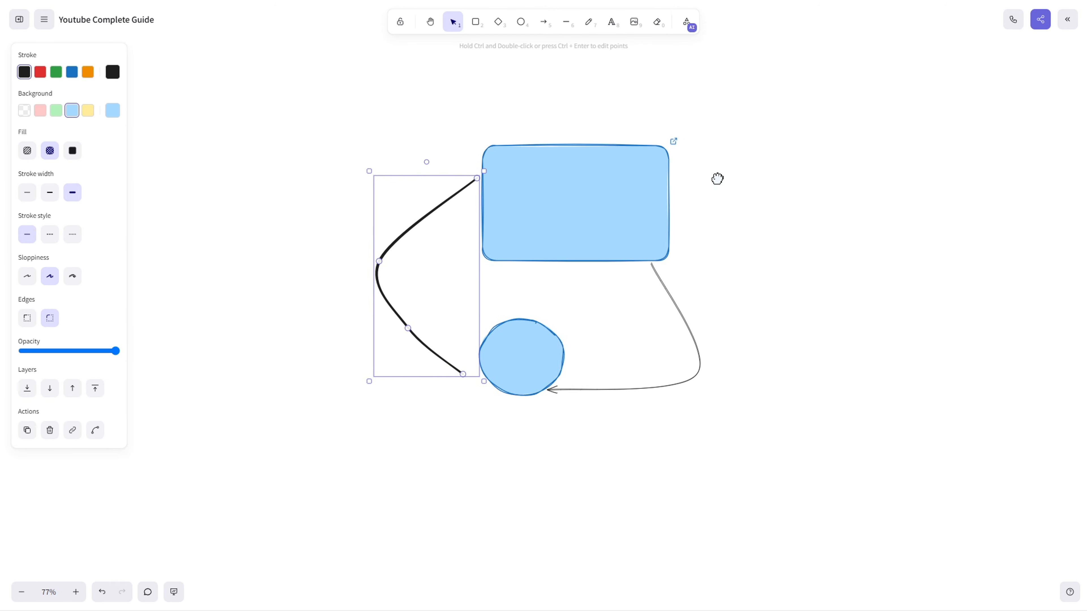
scroll(717, 178, right, 2)
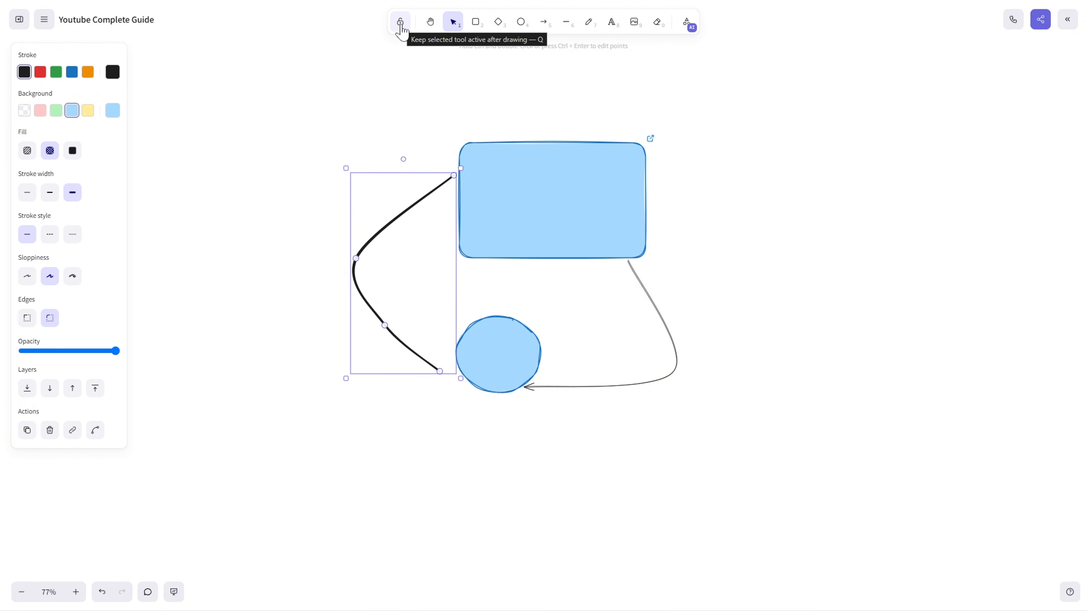
Try the option that keeps the selected tool active after drawing, switching it back off
click(401, 23)
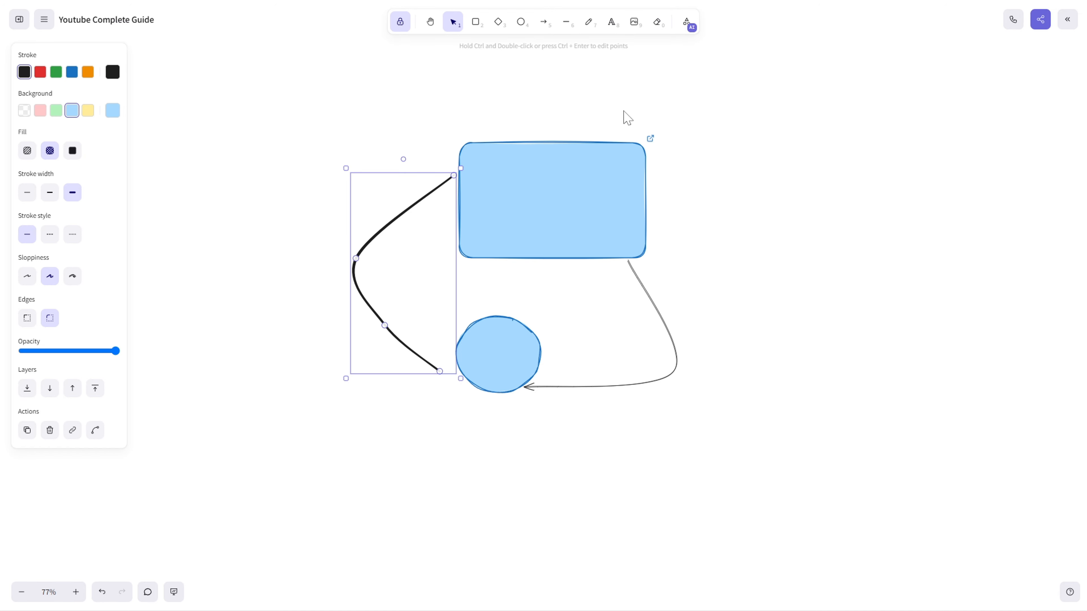
scroll(624, 111, right, 1)
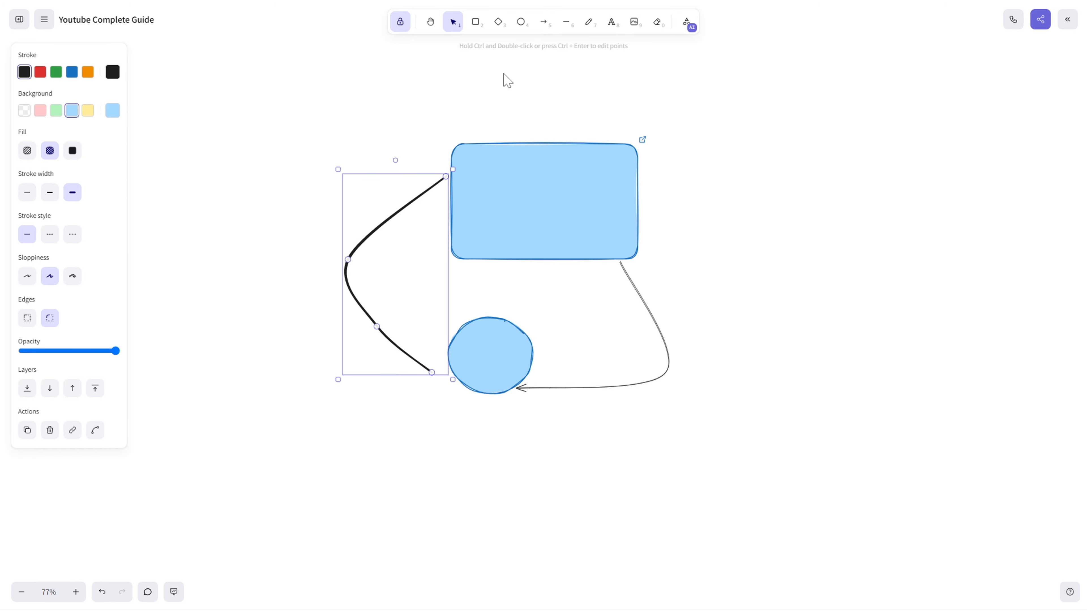
click(400, 21)
scroll(463, 90, right, 2)
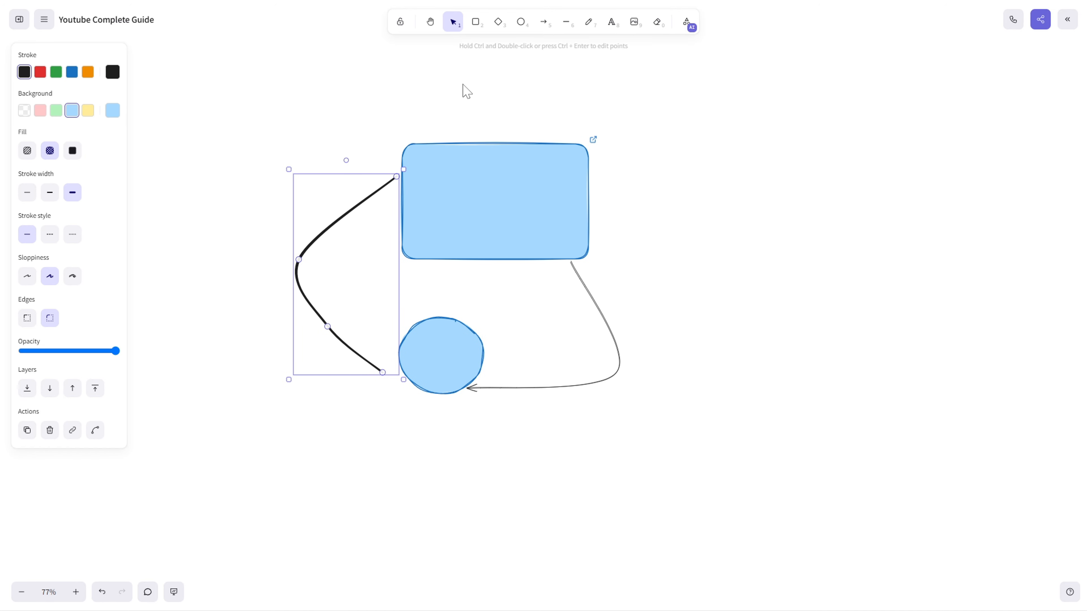
Draw a diamond to the right of the blue rectangle, shift it slightly upward, and draw a wide rectangle beneath it
click(497, 31)
scroll(641, 179, right, 6)
scroll(642, 179, down, 1)
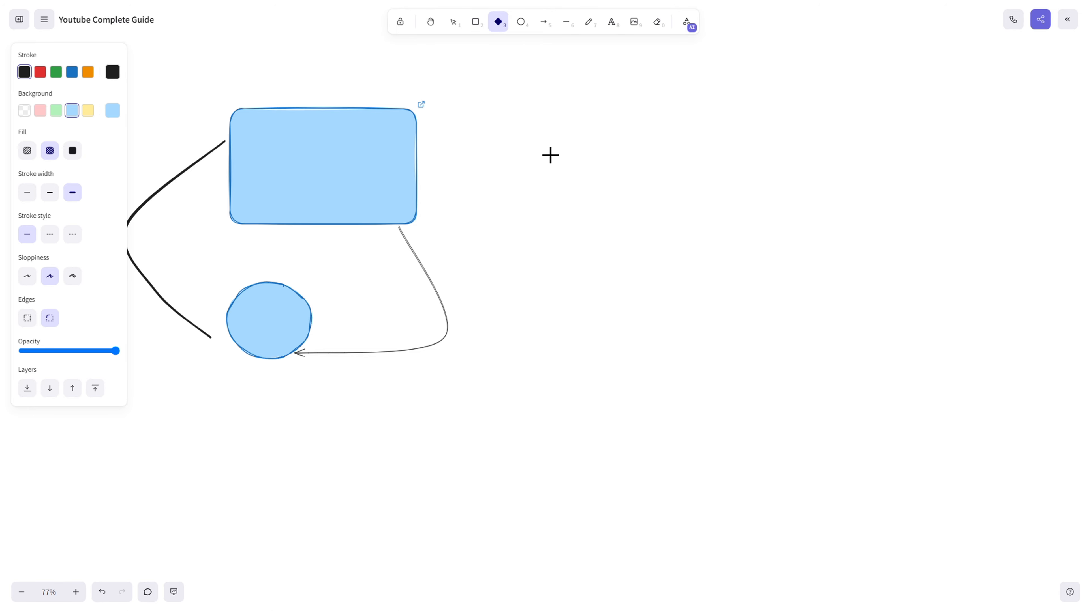
mouse_move(559, 131)
mouse_down()
mouse_move(664, 240)
mouse_move(733, 289)
mouse_up()
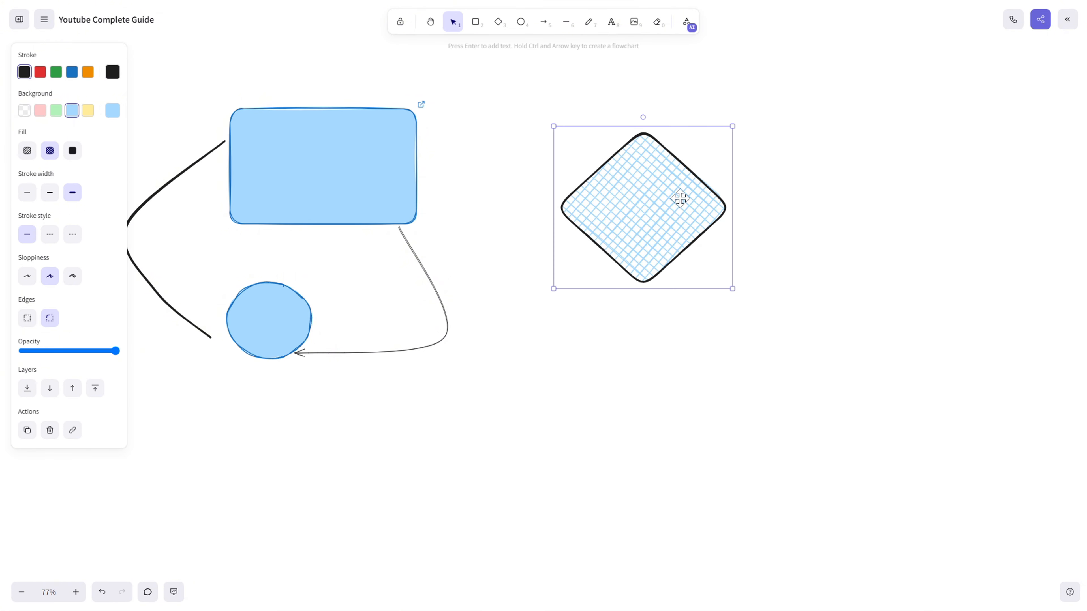
drag(617, 205, 659, 153)
key(ctrl+z)
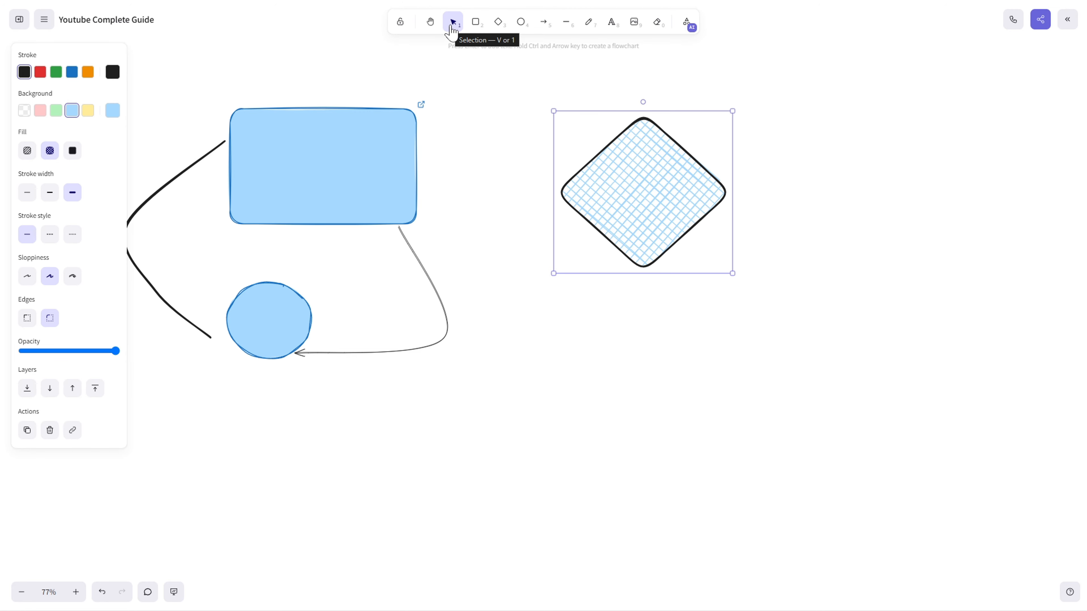
click(475, 23)
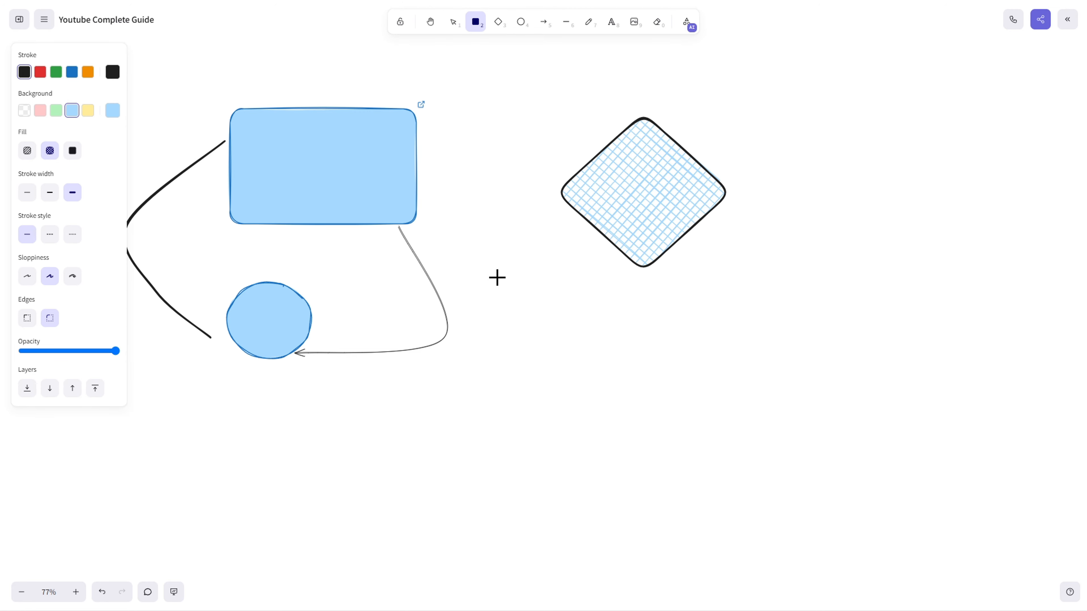
drag(497, 277, 812, 438)
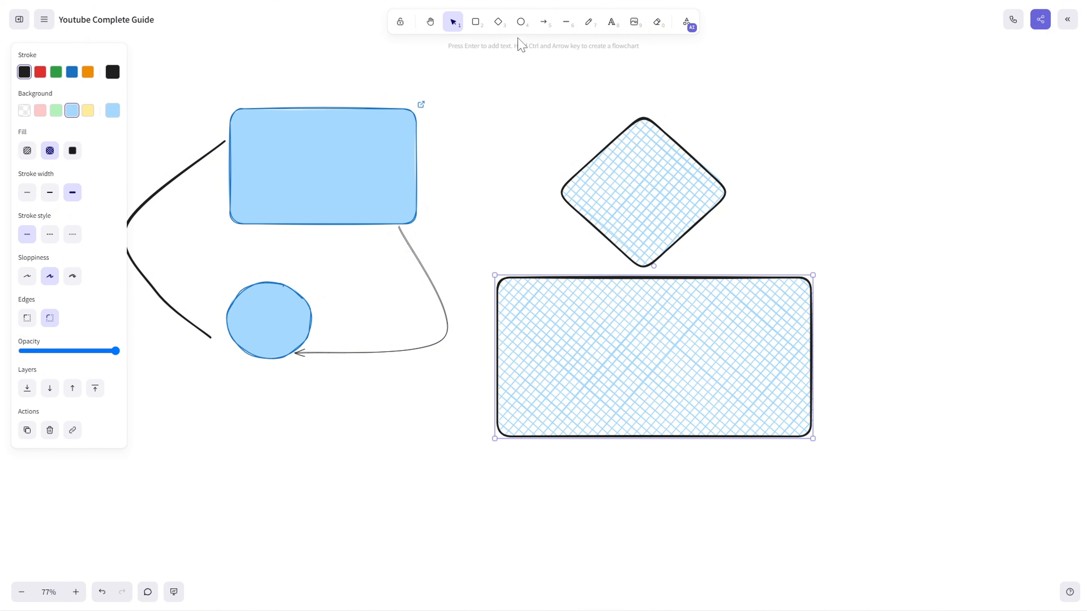
Draw a thick arrow upward from the wide rectangle's top edge and bend its middle toward the diamond's upper side
click(544, 26)
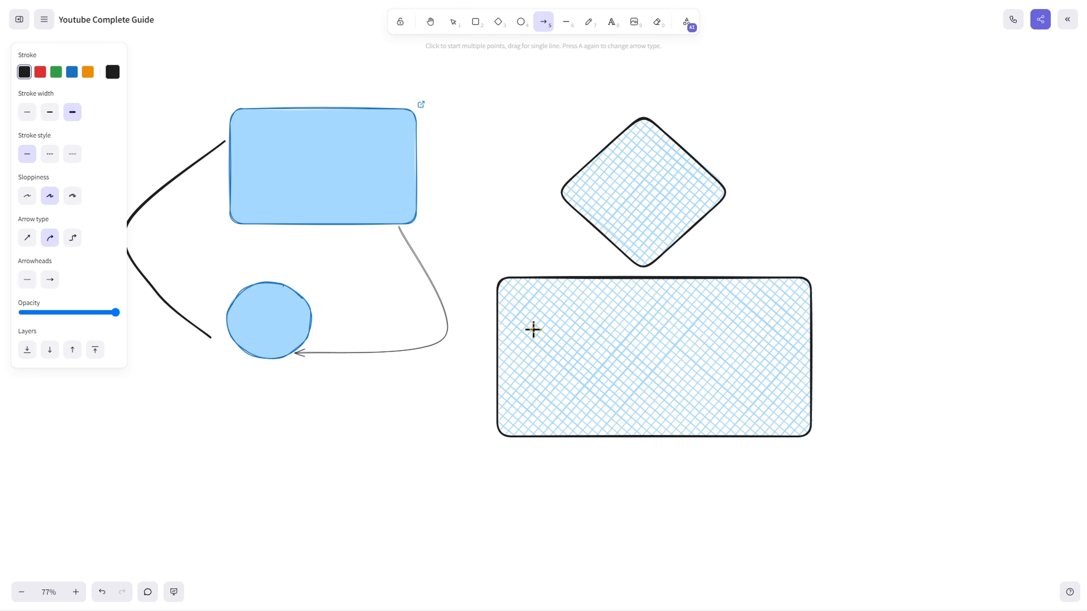
drag(537, 276, 465, 91)
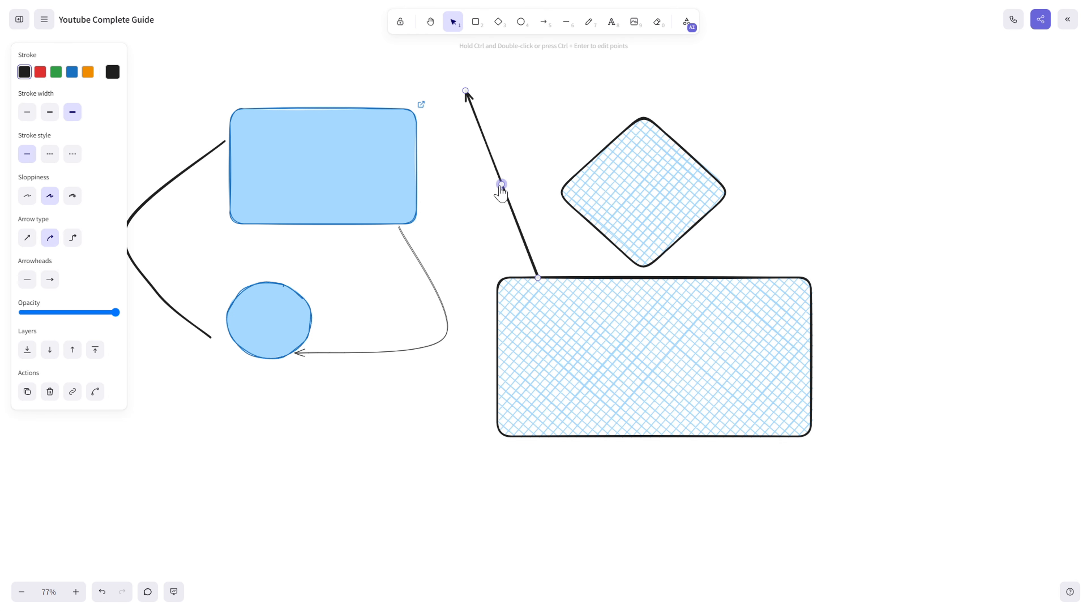
mouse_move(499, 185)
mouse_down()
mouse_move(551, 160)
mouse_move(570, 108)
mouse_up()
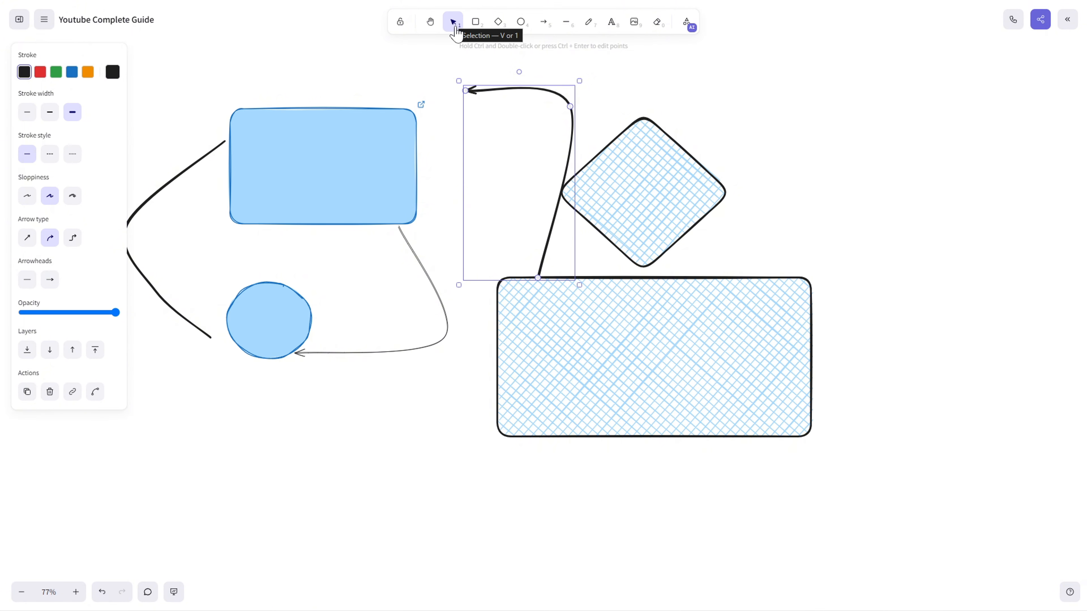
click(680, 343)
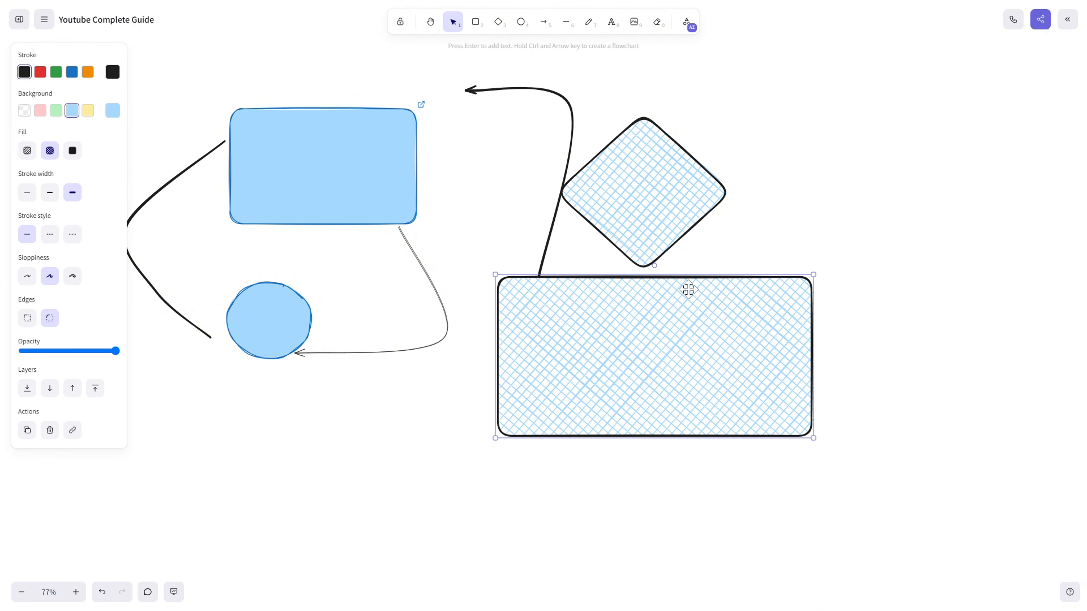
Draw a wide rectangle below the blue circle and give it a light red background after trying green
click(477, 23)
drag(532, 333, 582, 301)
scroll(599, 295, left, 10)
scroll(599, 296, down, 5)
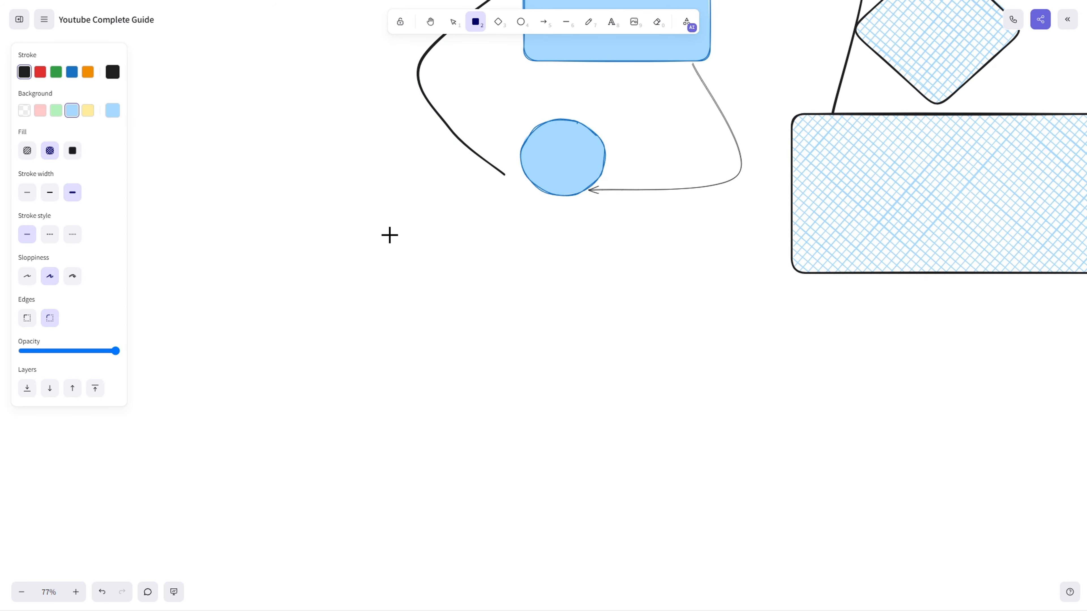
drag(382, 232, 730, 387)
click(56, 111)
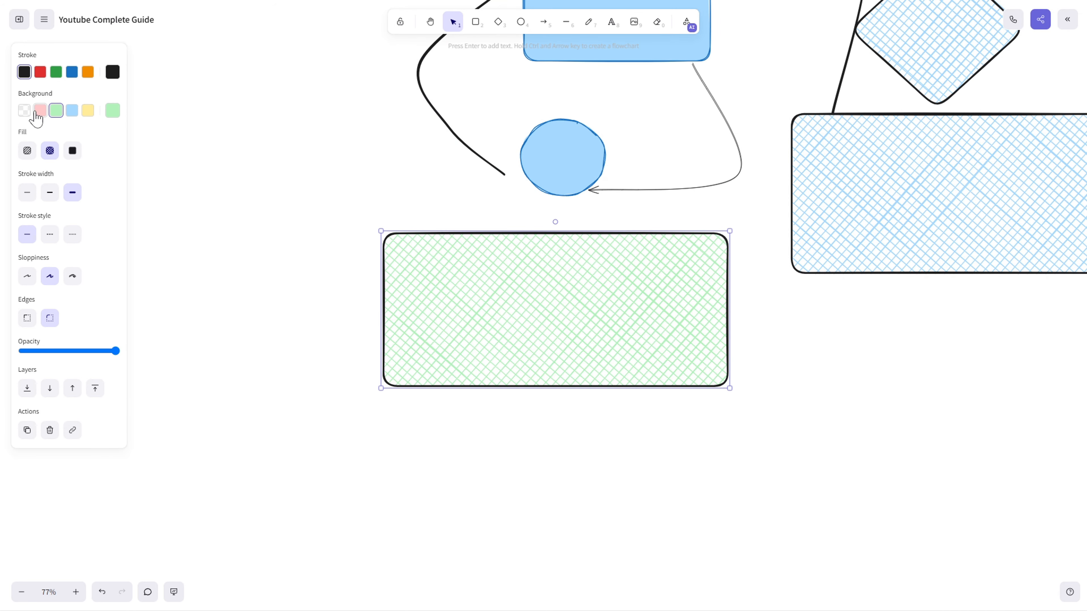
click(40, 110)
scroll(616, 300, right, 5)
scroll(616, 300, up, 3)
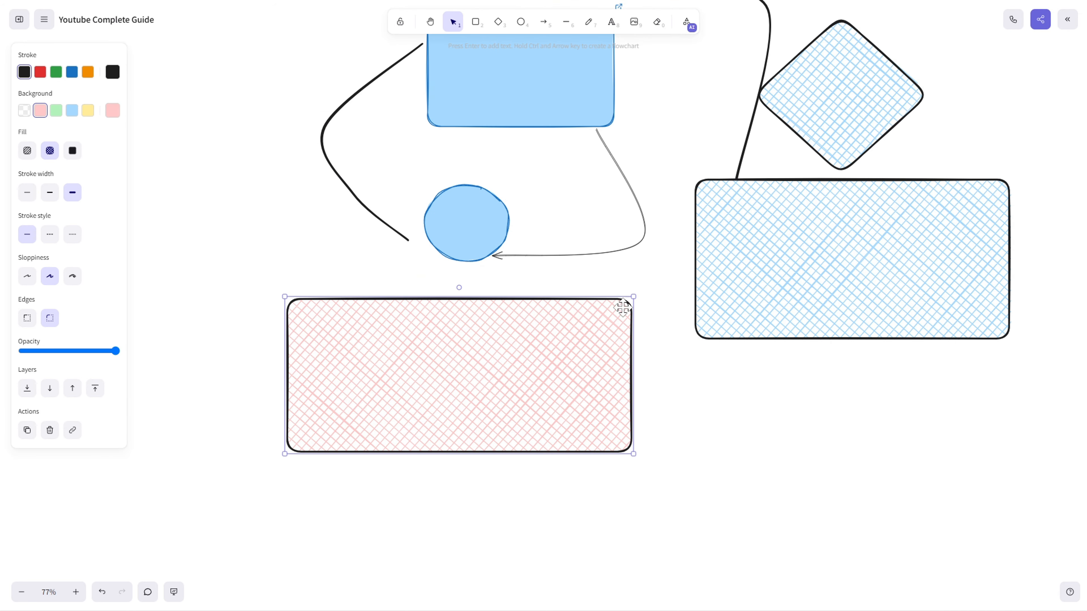
Draw a light red cross-hatched ellipse above and to the right of the blue diamond
scroll(535, 355, right, 10)
scroll(449, 407, up, 6)
click(527, 28)
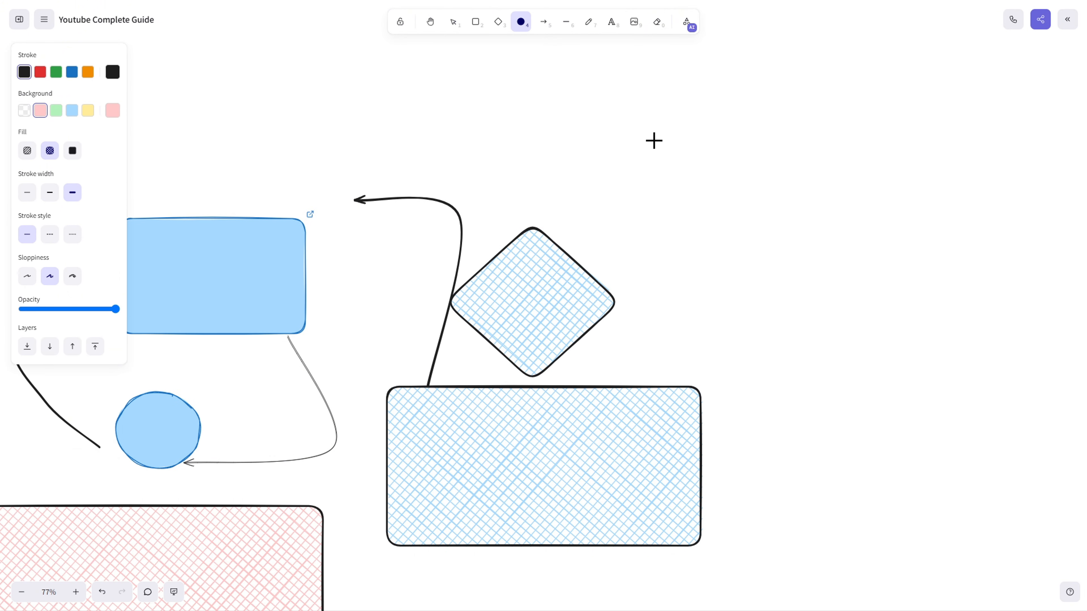
drag(655, 133, 833, 283)
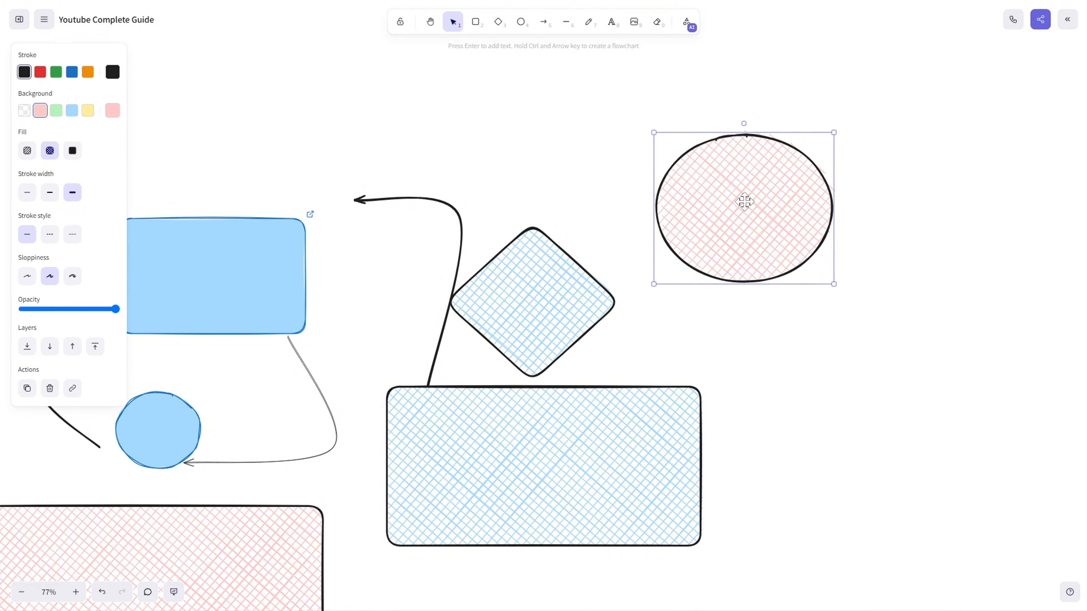
Keep the selected tool active after drawing and draw four light red ellipses in a row in the empty area left of the thick line
click(400, 22)
scroll(556, 110, left, 5)
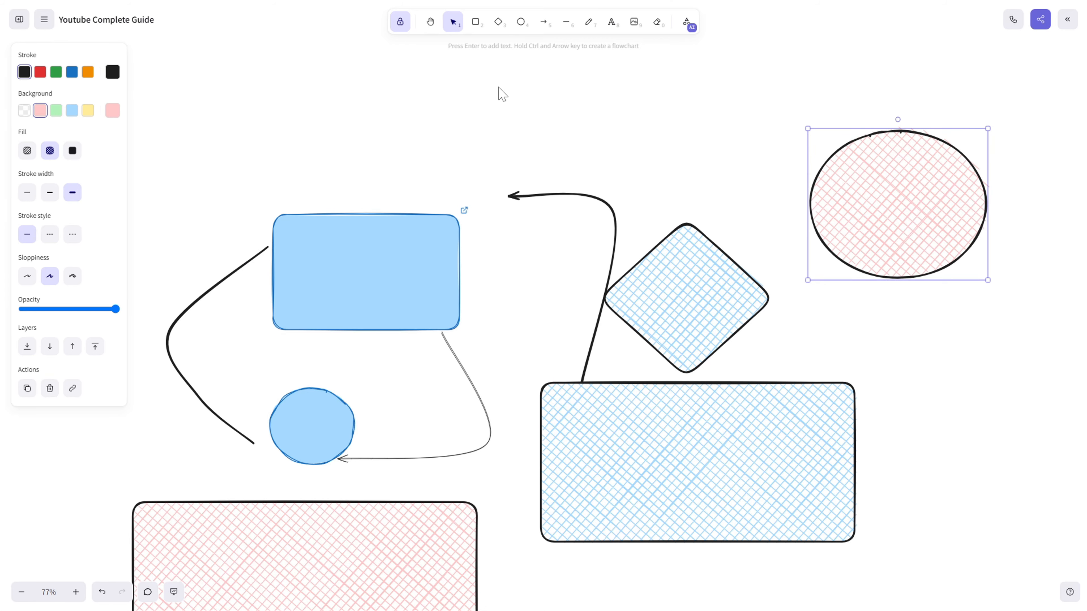
scroll(502, 93, left, 3)
click(521, 22)
scroll(509, 153, left, 10)
mouse_move(404, 128)
mouse_down()
mouse_move(570, 224)
mouse_move(591, 273)
mouse_up()
mouse_move(450, 290)
mouse_down()
mouse_move(567, 365)
mouse_move(638, 448)
mouse_up()
drag(681, 162, 859, 305)
mouse_move(252, 275)
mouse_down()
mouse_move(436, 422)
mouse_move(426, 429)
mouse_up()
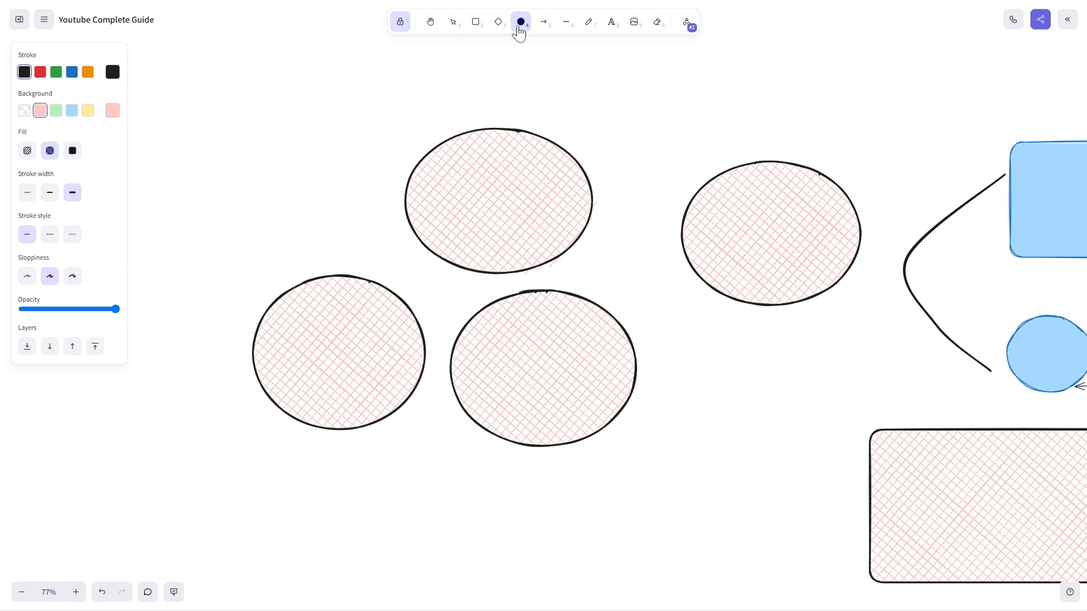
Draw a light red diamond above the leftmost ellipse and set the background for new shapes to light blue
click(498, 22)
drag(258, 103, 398, 251)
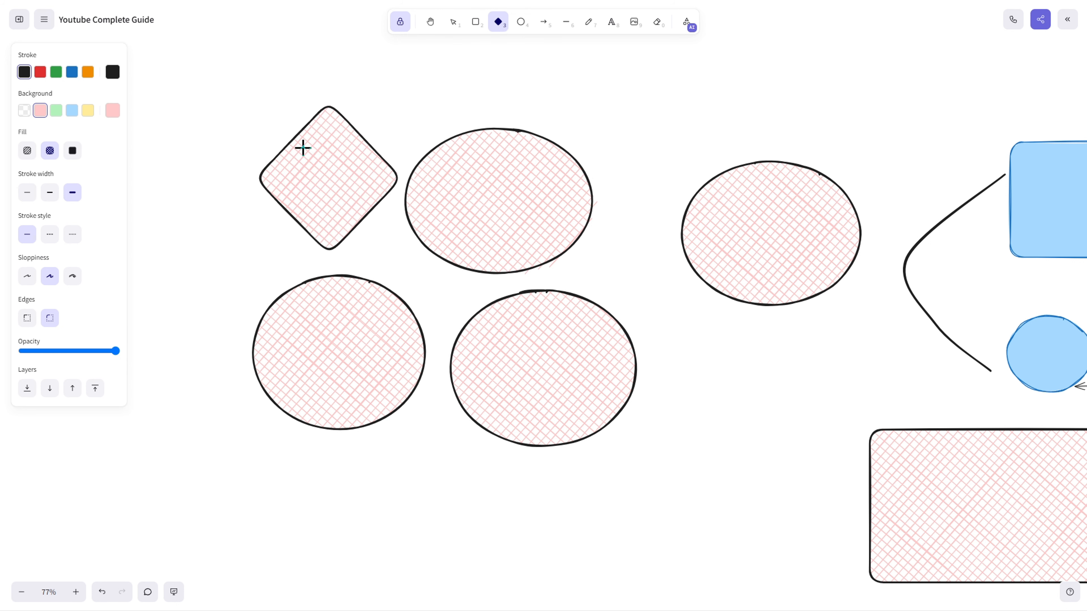
click(72, 113)
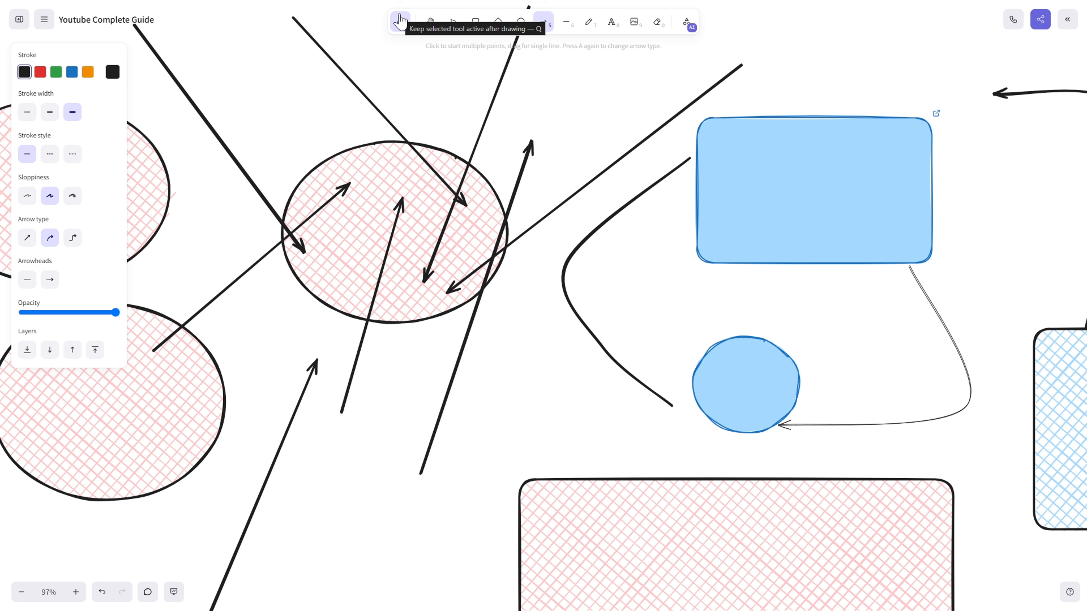
Stop keeping the selected tool active after drawing and return to the Selection tool
click(397, 22)
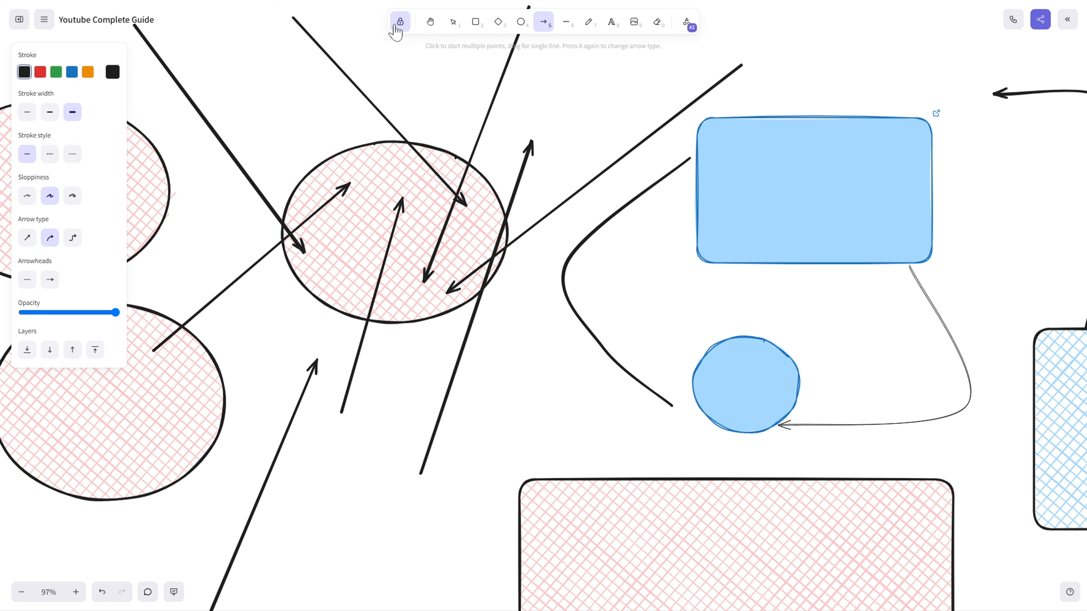
click(400, 22)
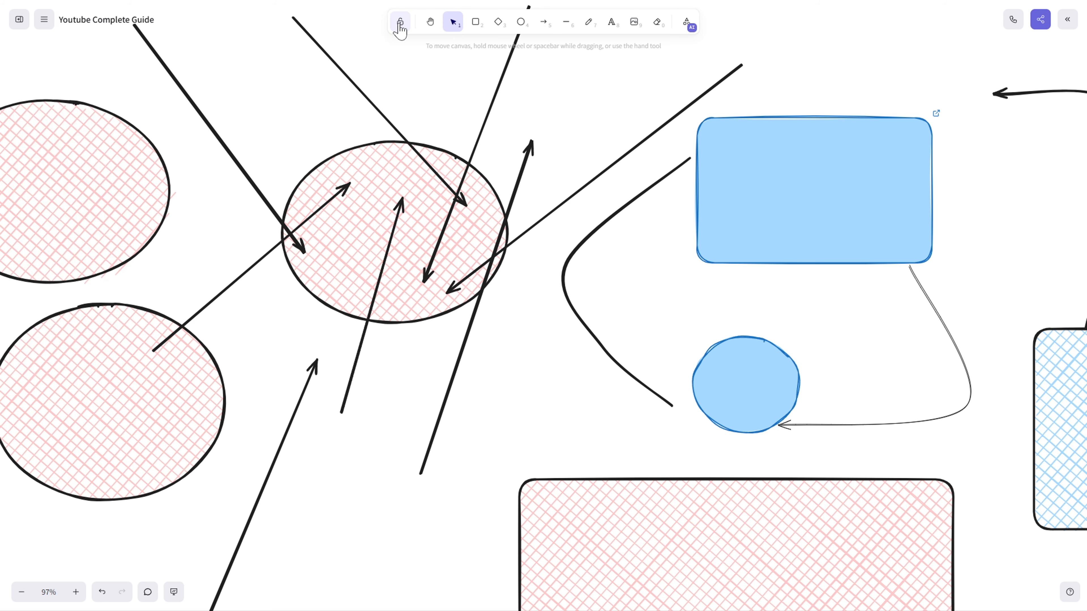
drag(444, 97, 411, 249)
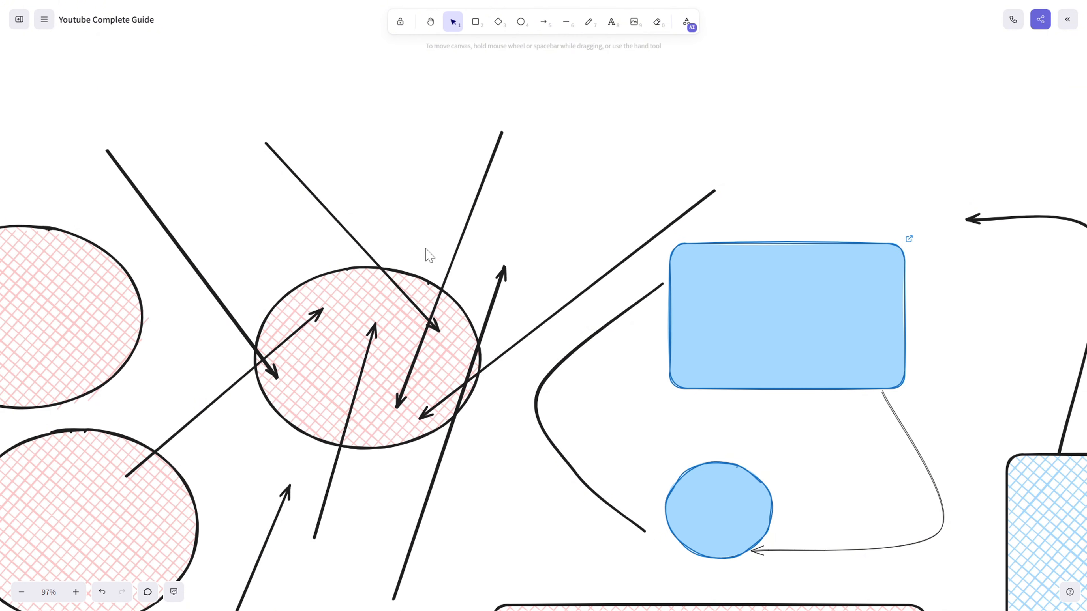
scroll(429, 256, down, 5)
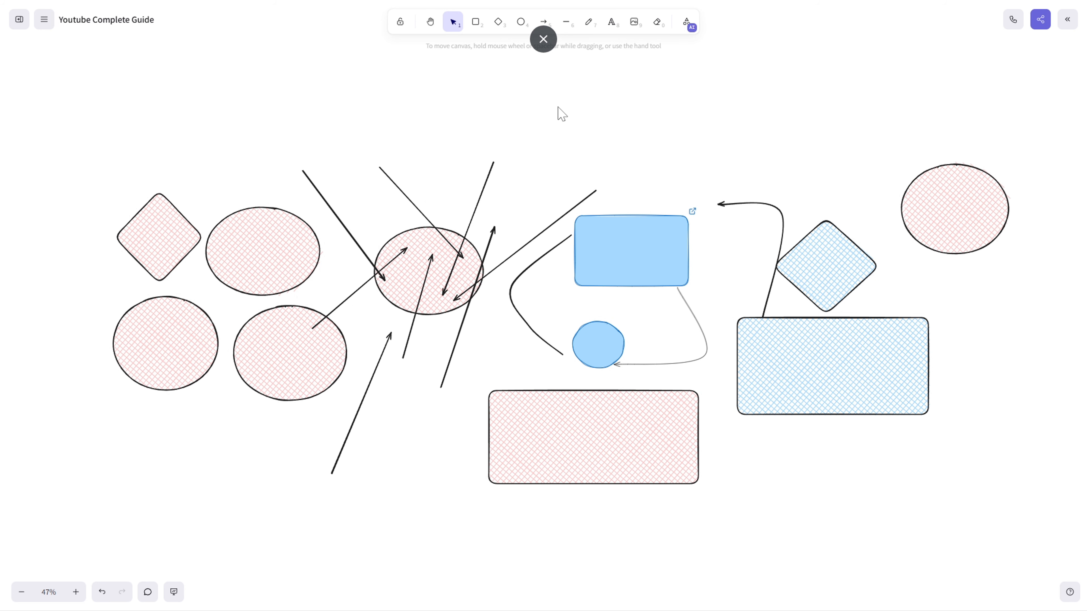
drag(497, 174, 609, 132)
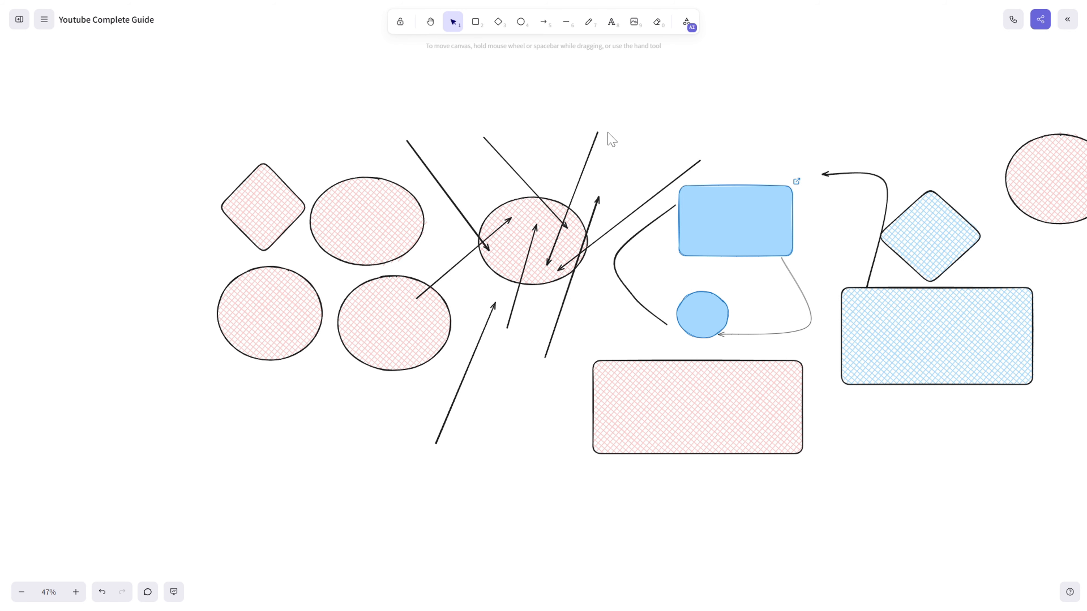
drag(595, 133, 500, 167)
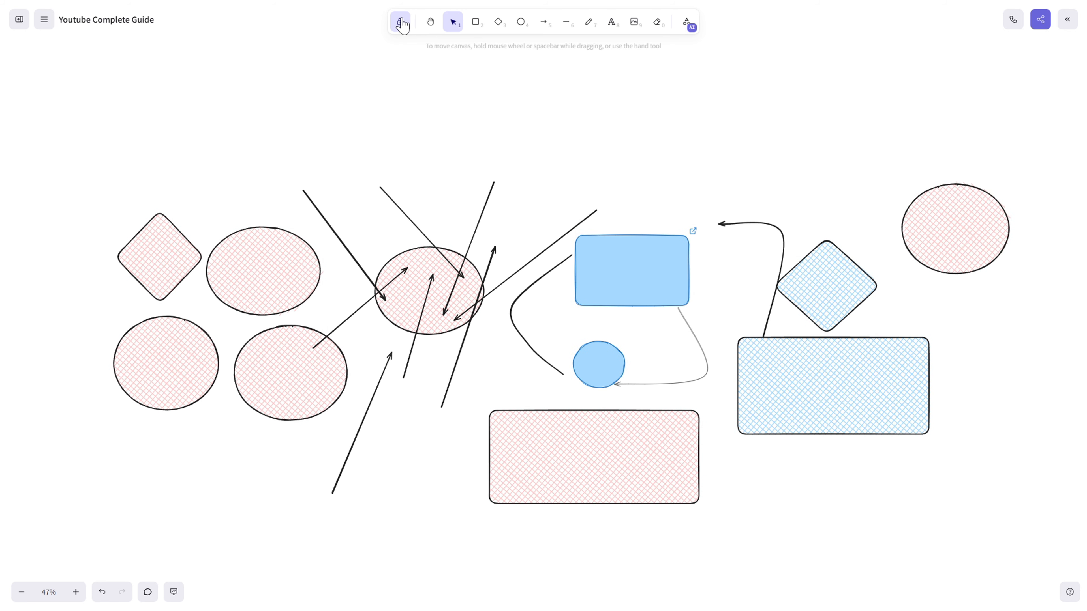
Keep the Diamond tool active to draw three light blue diamonds above the existing shapes, and release the tool lock
click(402, 24)
mouse_move(644, 135)
mouse_down()
mouse_move(881, 51)
mouse_move(727, 158)
mouse_move(653, 121)
mouse_move(651, 134)
mouse_move(604, 135)
mouse_move(650, 132)
mouse_up()
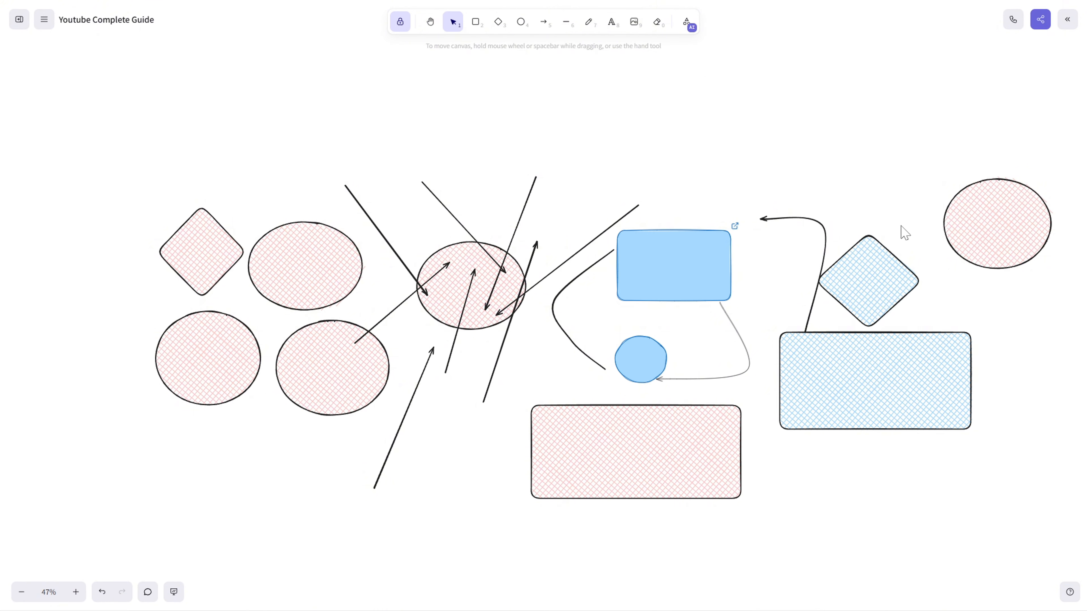
key(3)
drag(529, 87, 657, 228)
drag(751, 109, 909, 258)
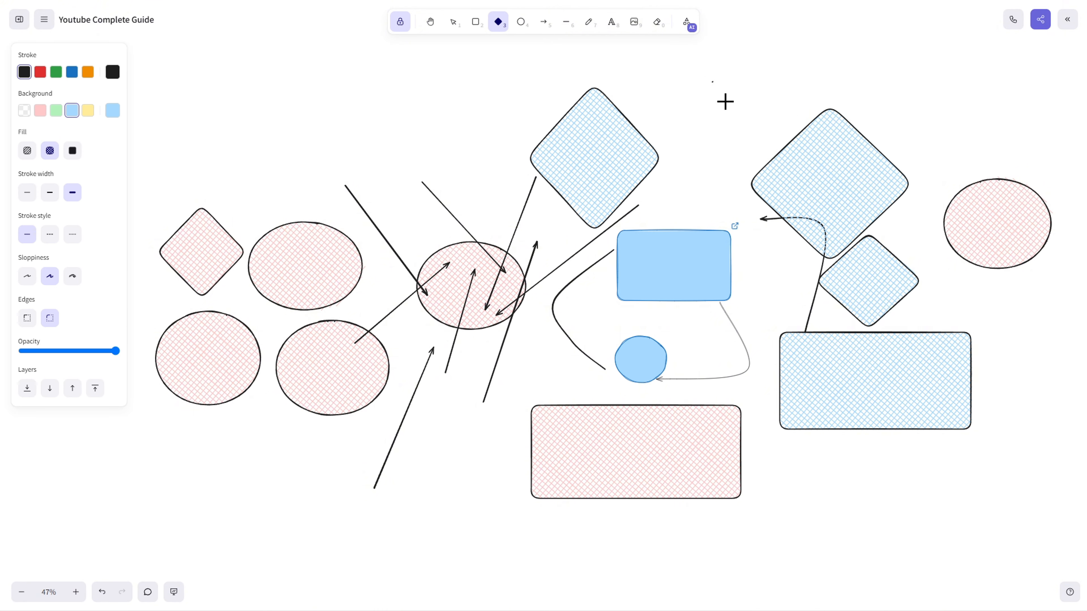
drag(716, 85, 805, 172)
click(404, 25)
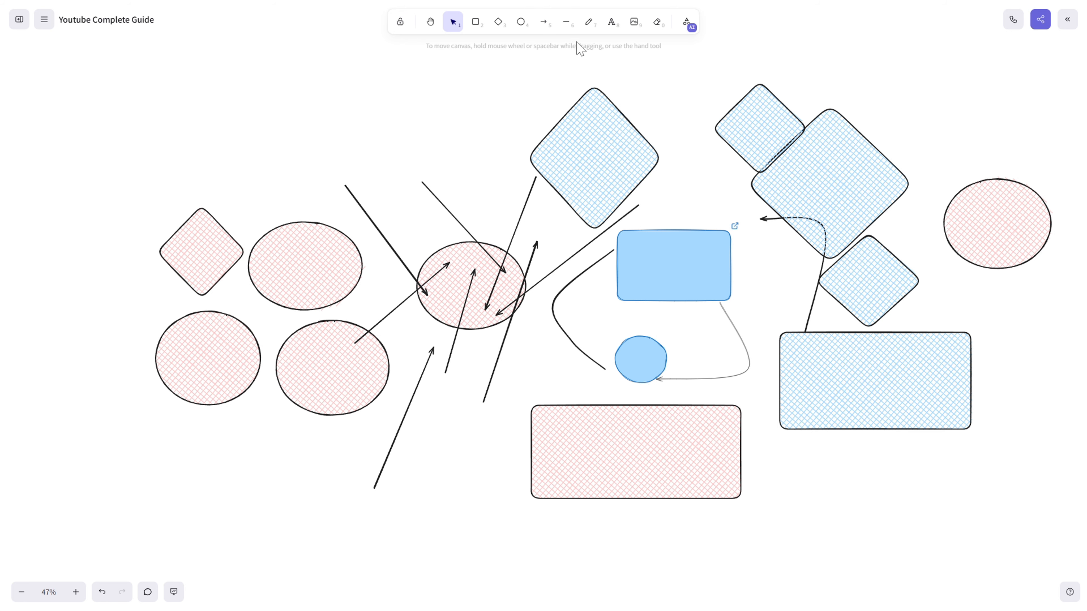
Draw three thick black C-shaped freehand strokes in a row in the empty area below the shapes
click(592, 34)
scroll(538, 218, down, 5)
scroll(539, 218, left, 4)
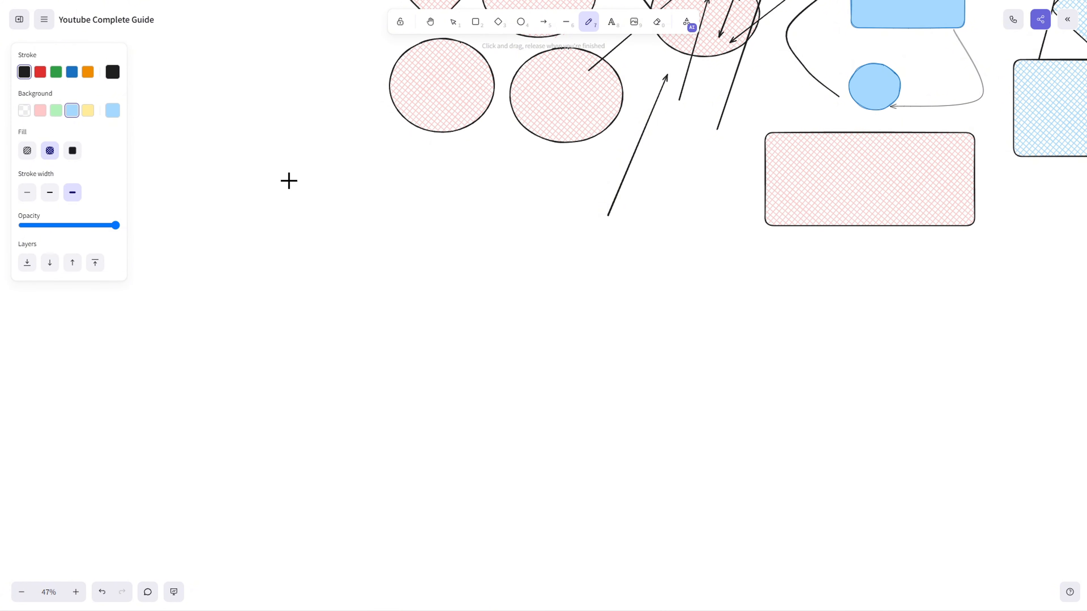
mouse_move(510, 210)
mouse_down()
mouse_move(342, 277)
mouse_move(406, 282)
mouse_up()
mouse_move(572, 256)
mouse_down()
mouse_move(495, 272)
mouse_move(535, 309)
mouse_up()
drag(668, 262, 625, 309)
Handwrite "CIAO" in thick freehand strokes below the light red rectangle
mouse_move(849, 331)
mouse_down()
mouse_move(669, 265)
mouse_move(482, 333)
mouse_move(694, 298)
mouse_move(635, 306)
mouse_up()
mouse_move(653, 240)
mouse_down()
mouse_move(565, 281)
mouse_move(600, 296)
mouse_up()
drag(654, 315, 670, 246)
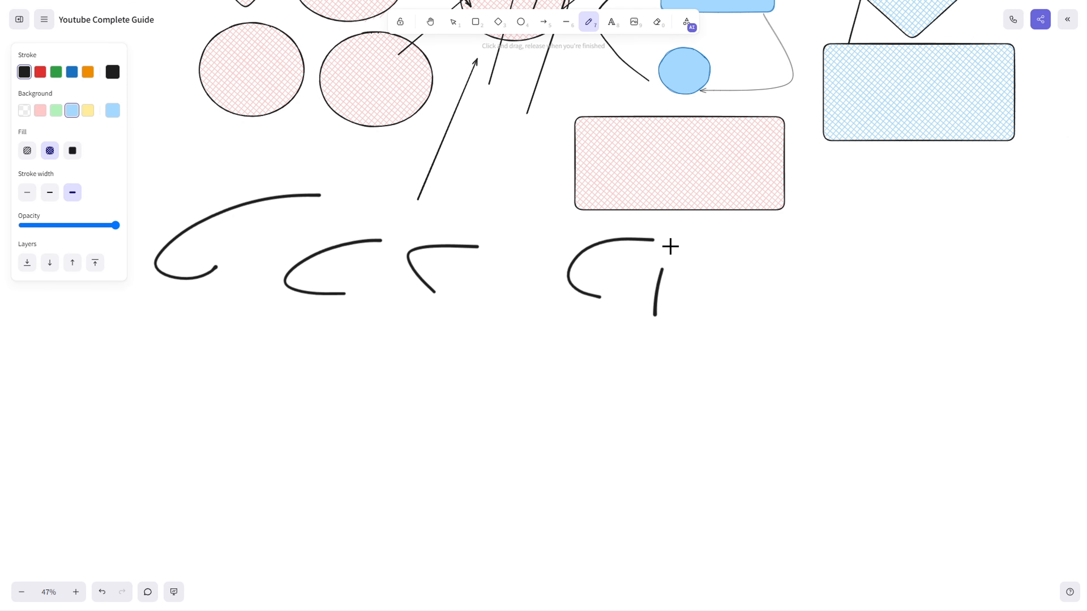
drag(687, 306, 763, 302)
drag(689, 277, 829, 276)
drag(829, 235, 816, 226)
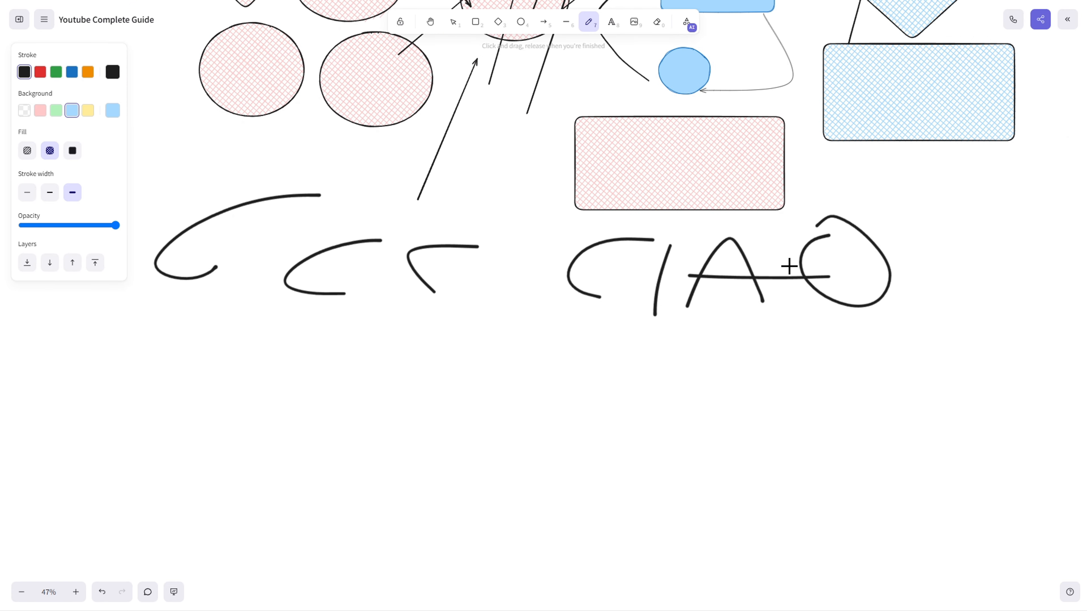
Set the stroke width to thin and handwrite a second "CIAO" beneath the thick one
scroll(782, 283, down, 2)
drag(782, 283, 779, 289)
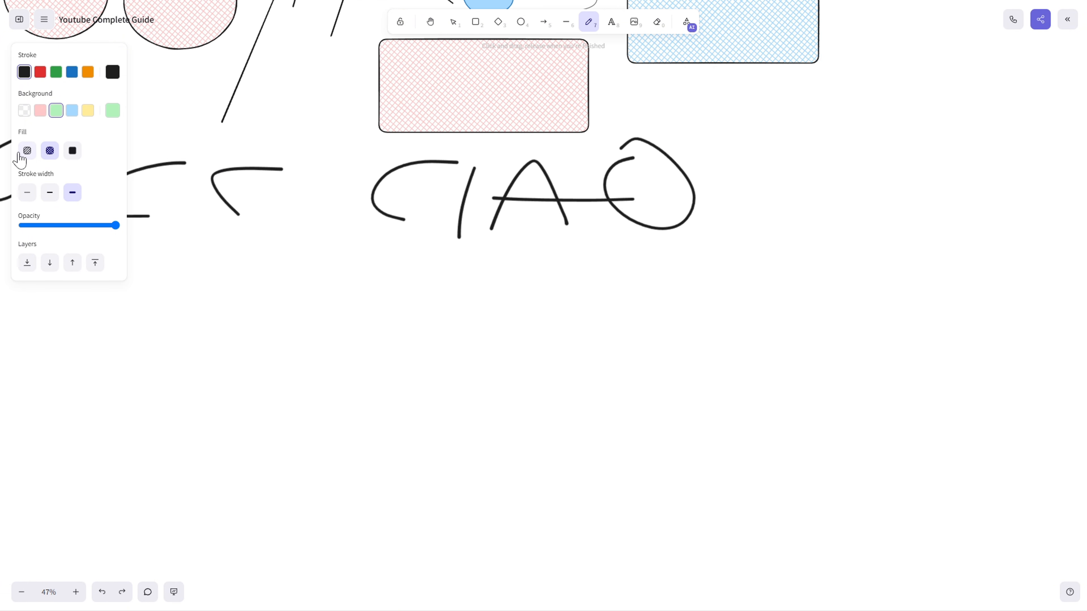
click(54, 193)
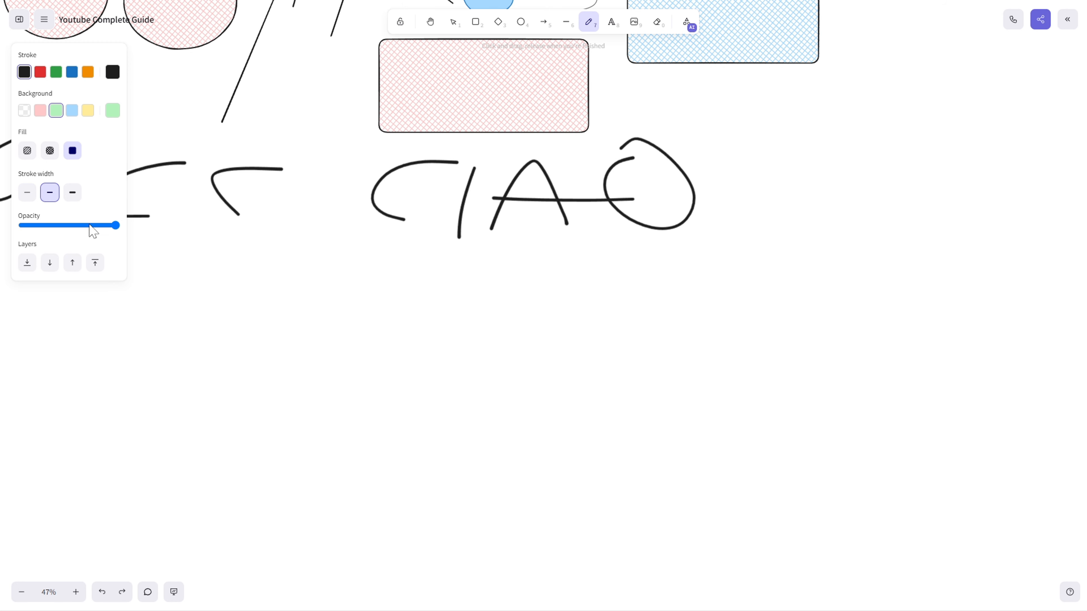
click(27, 193)
mouse_move(438, 274)
mouse_down()
mouse_move(347, 260)
mouse_move(378, 328)
mouse_up()
drag(392, 350, 471, 283)
mouse_move(473, 355)
mouse_down()
mouse_move(551, 289)
mouse_move(564, 341)
mouse_up()
mouse_move(497, 335)
mouse_down()
mouse_move(589, 335)
mouse_move(631, 274)
mouse_up()
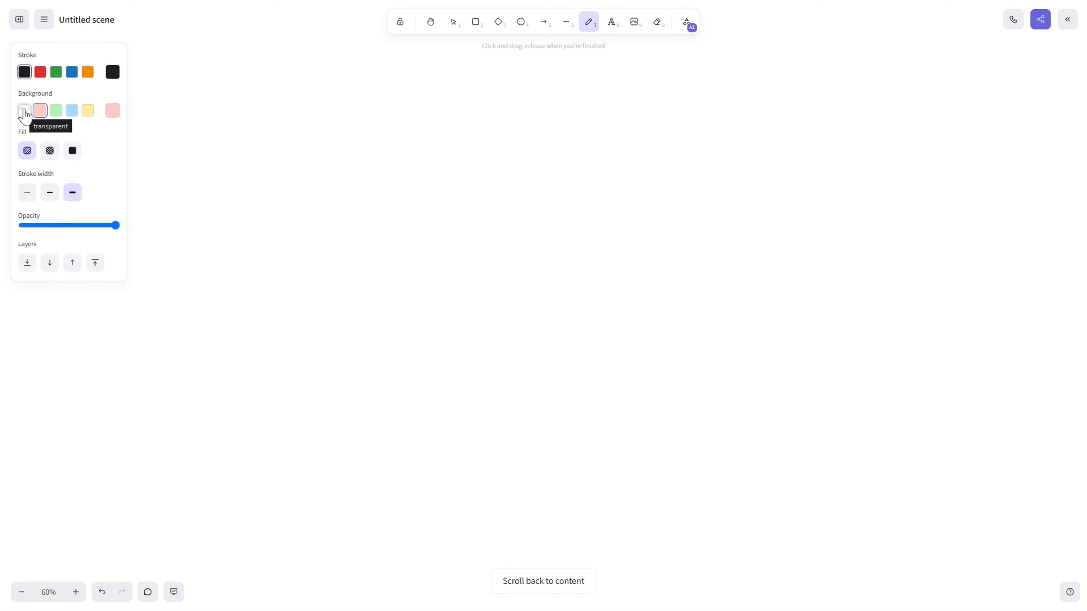
Draw a closed freehand square with a light red background, and change its fill to solid
mouse_move(423, 134)
mouse_down()
mouse_move(321, 136)
mouse_move(311, 214)
mouse_move(366, 245)
mouse_move(442, 205)
mouse_move(445, 150)
mouse_move(423, 135)
mouse_up()
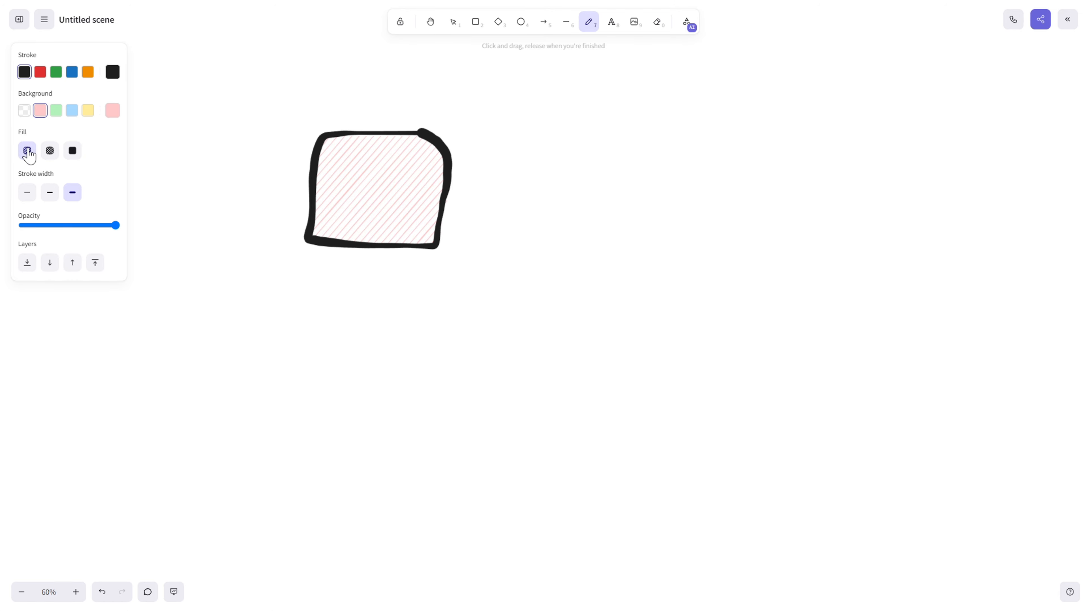
click(50, 153)
click(71, 158)
click(452, 25)
click(407, 182)
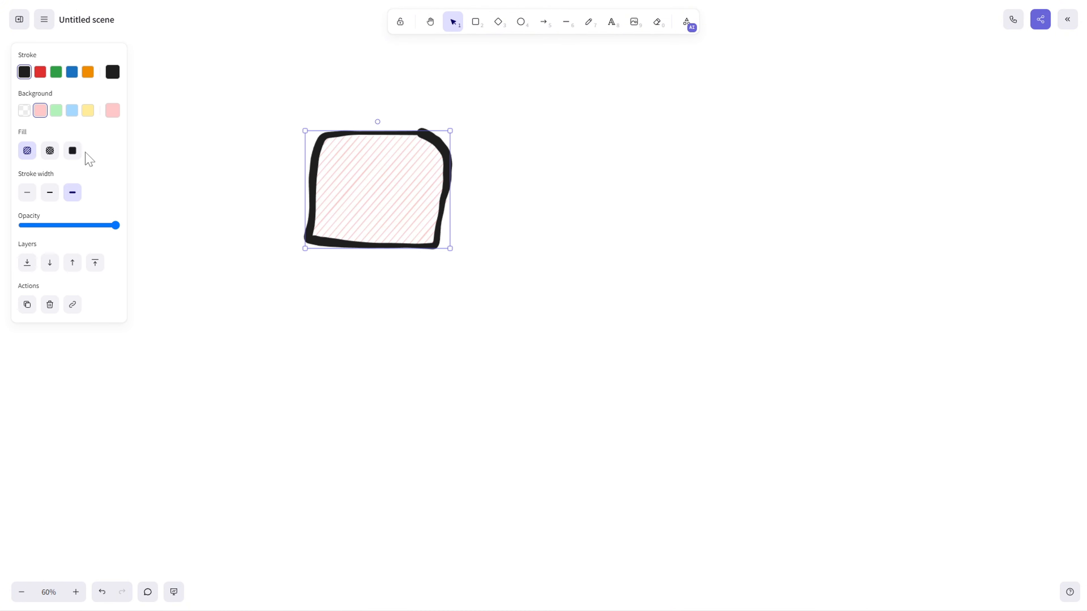
click(74, 151)
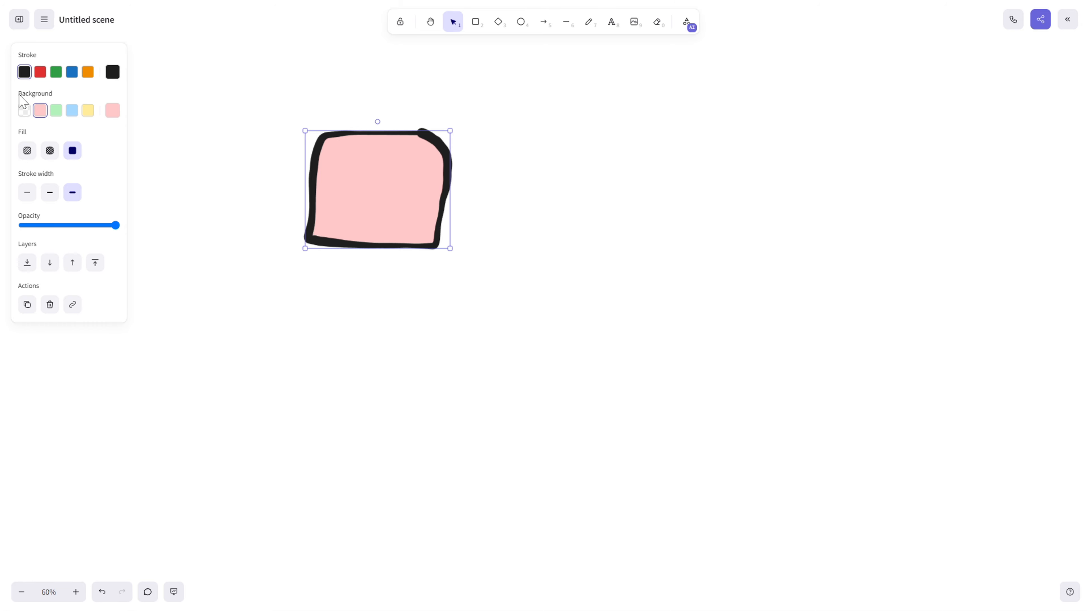
Try light green and light blue backgrounds on the freehand square, and return it to light red
click(56, 110)
click(71, 111)
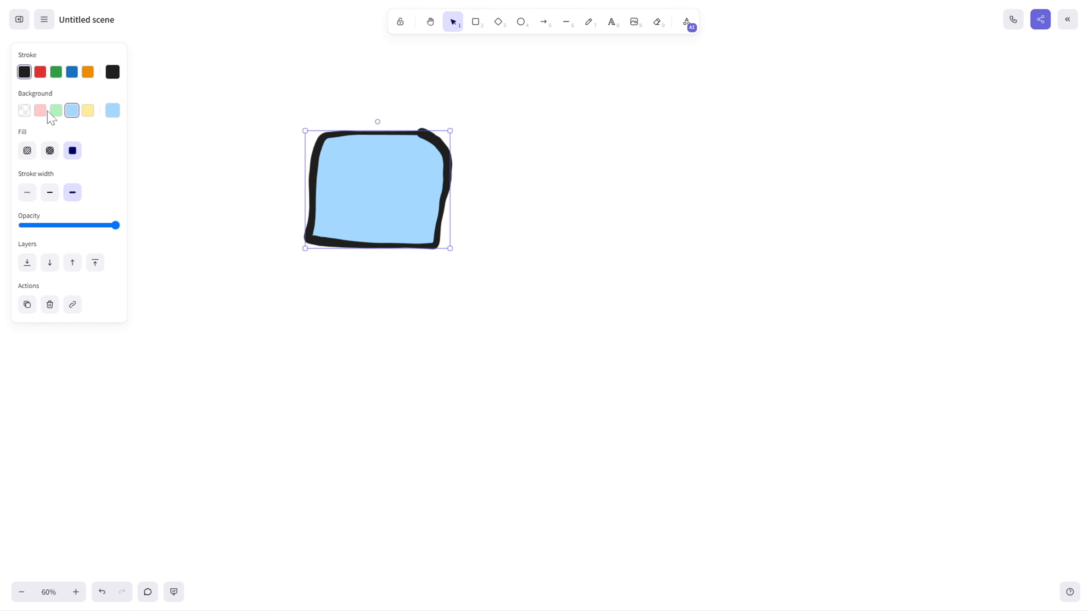
click(43, 112)
Draw three more thick freehand rectangles around the first one: beside it, below it and diagonally below it
click(589, 21)
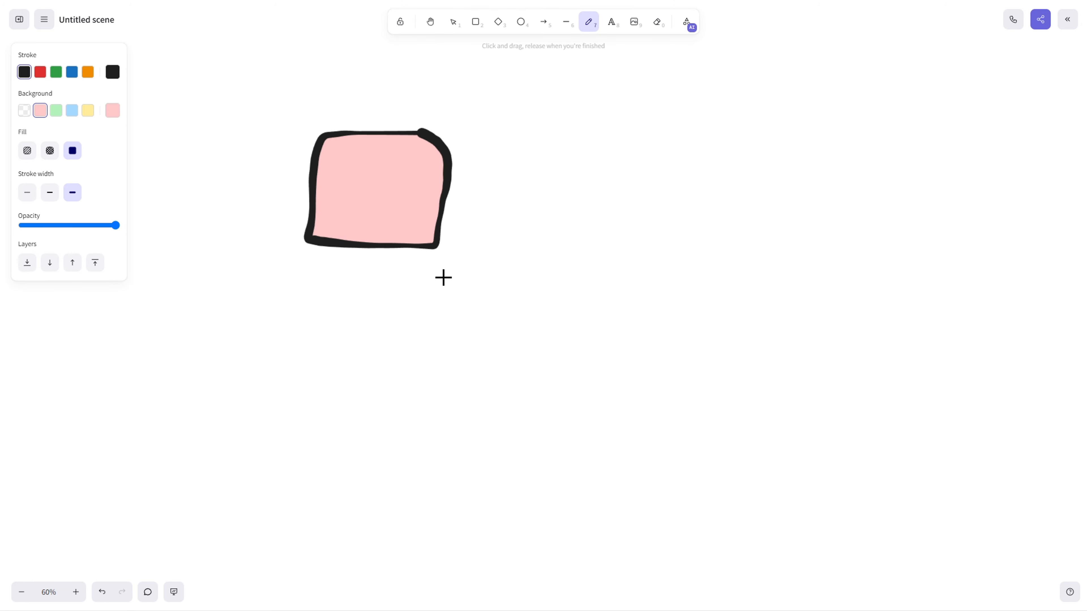
mouse_move(520, 136)
mouse_down()
mouse_move(517, 273)
mouse_move(702, 170)
mouse_move(597, 131)
mouse_move(521, 132)
mouse_move(492, 214)
mouse_move(497, 272)
mouse_up()
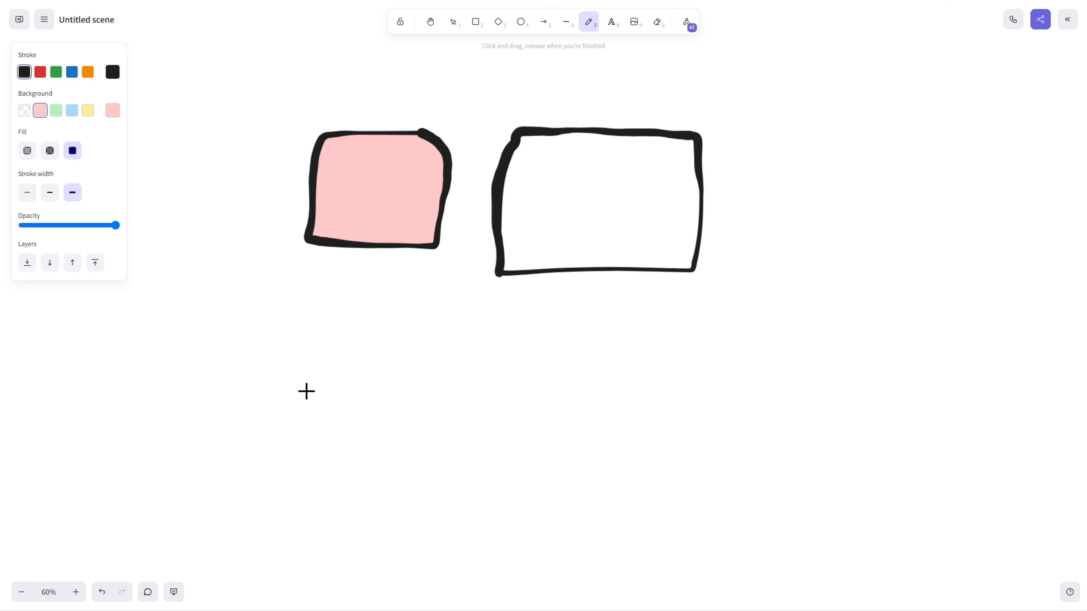
mouse_move(311, 350)
mouse_down()
mouse_move(327, 464)
mouse_move(475, 410)
mouse_move(480, 354)
mouse_move(316, 350)
mouse_up()
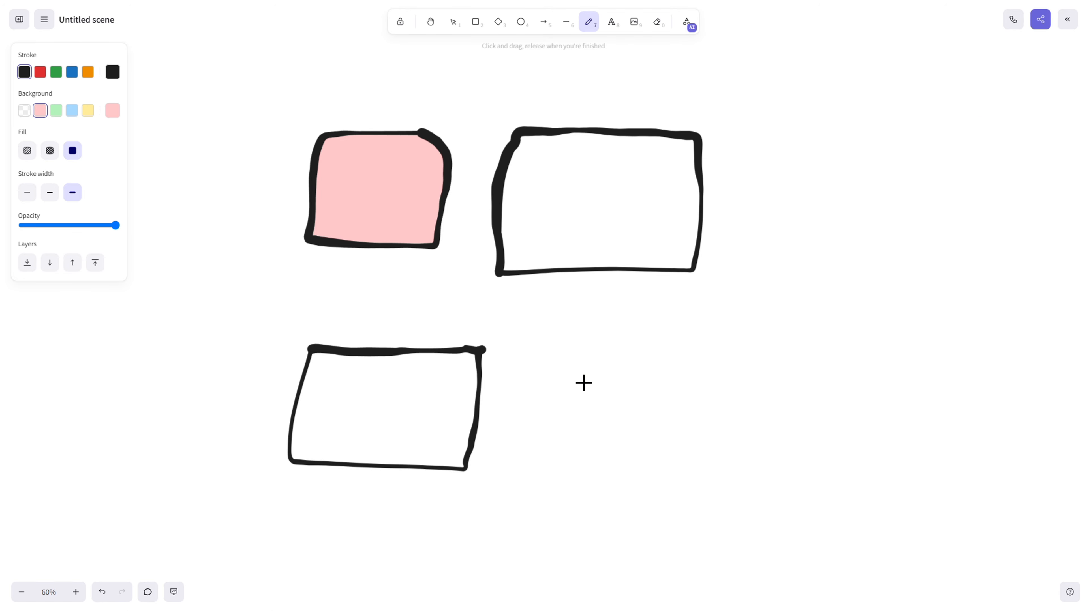
mouse_move(690, 310)
mouse_down()
mouse_move(588, 318)
mouse_move(573, 413)
mouse_move(603, 452)
mouse_move(694, 446)
mouse_move(720, 406)
mouse_move(721, 354)
mouse_move(690, 313)
mouse_up()
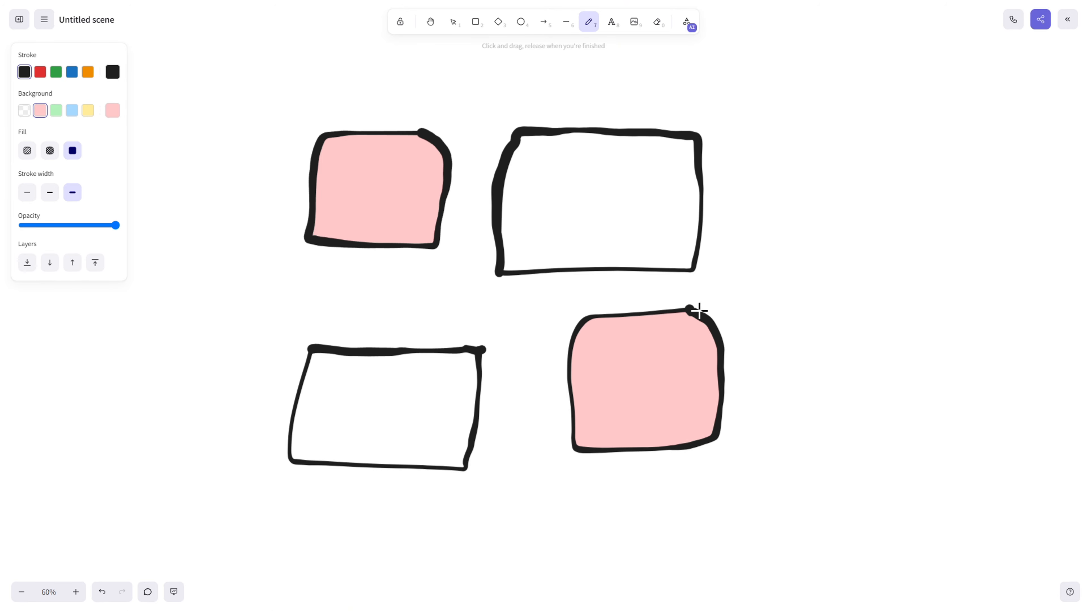
Draw two more freehand rectangles stacked at the end of the rows and a scribble of overlapping loops beside them
mouse_move(761, 136)
mouse_down()
mouse_move(754, 267)
mouse_move(917, 240)
mouse_move(836, 141)
mouse_move(732, 142)
mouse_up()
mouse_move(766, 330)
mouse_down()
mouse_move(762, 421)
mouse_move(789, 444)
mouse_move(895, 439)
mouse_move(812, 320)
mouse_move(771, 319)
mouse_move(762, 440)
mouse_move(880, 440)
mouse_move(887, 422)
mouse_move(887, 352)
mouse_move(873, 321)
mouse_move(764, 333)
mouse_up()
drag(880, 339, 803, 359)
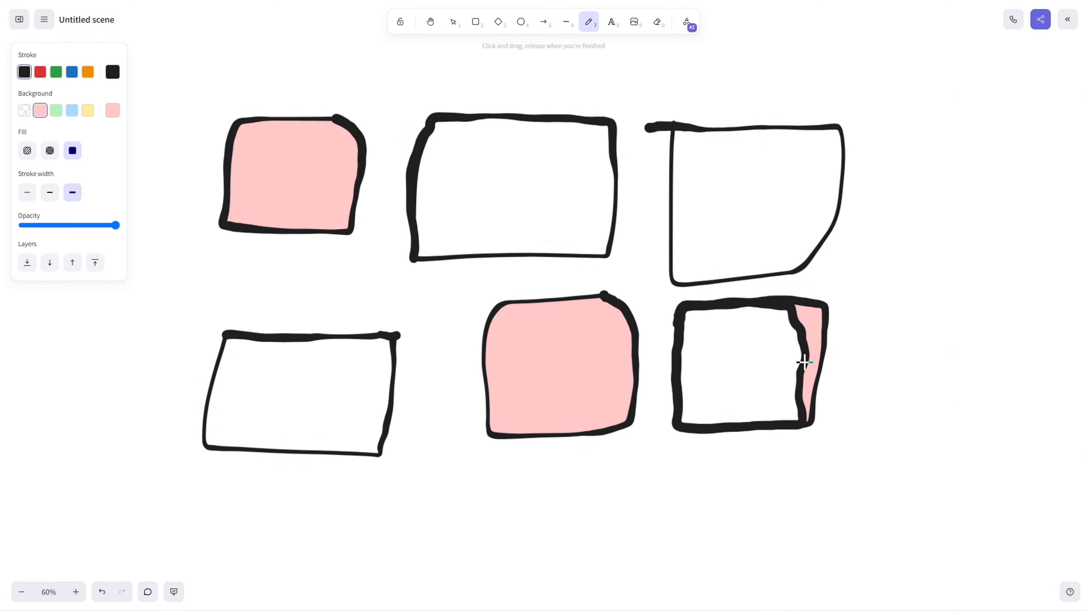
drag(890, 359, 707, 319)
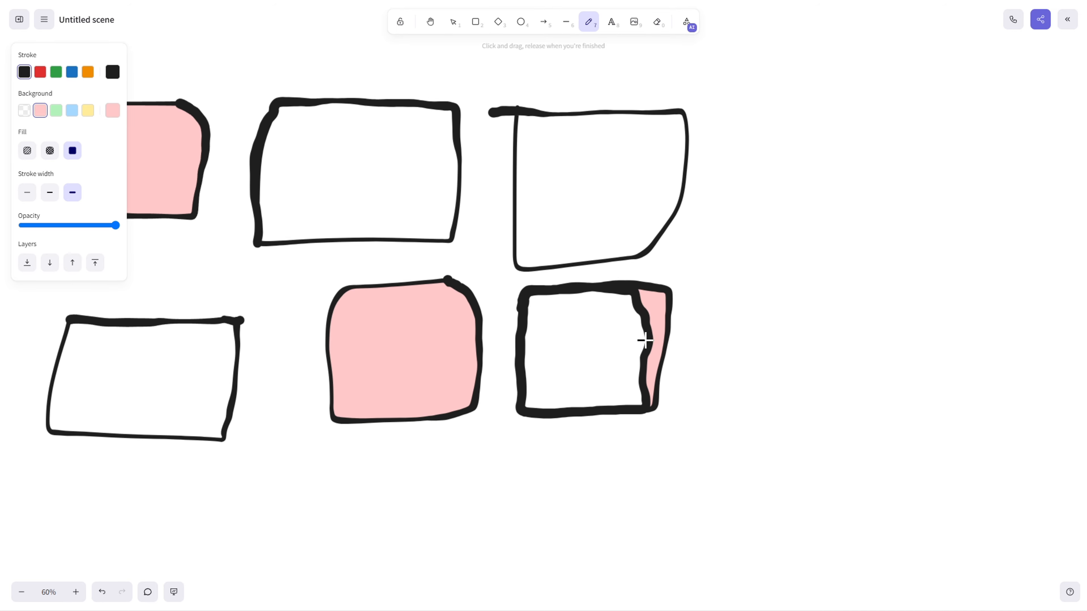
mouse_move(868, 285)
mouse_down()
mouse_move(710, 306)
mouse_move(874, 287)
mouse_move(892, 363)
mouse_up()
mouse_move(905, 311)
mouse_down()
mouse_move(749, 327)
mouse_move(780, 270)
mouse_move(701, 331)
mouse_move(742, 301)
mouse_move(714, 303)
mouse_up()
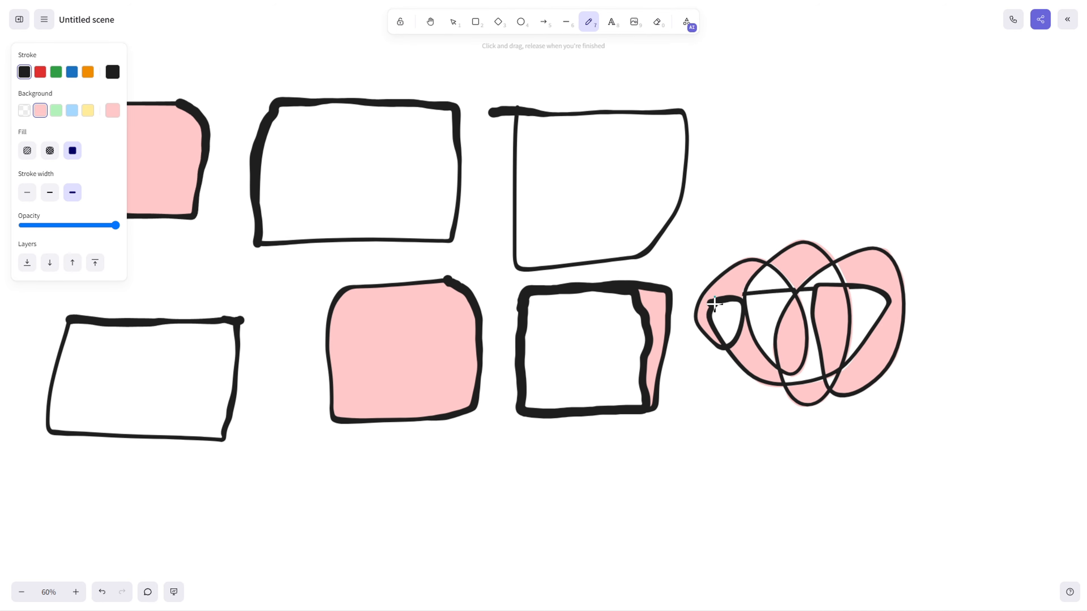
Draw a light red freehand face outline below the rectangles and add two light blue eyes inside it
scroll(566, 440, down, 7)
scroll(565, 440, left, 5)
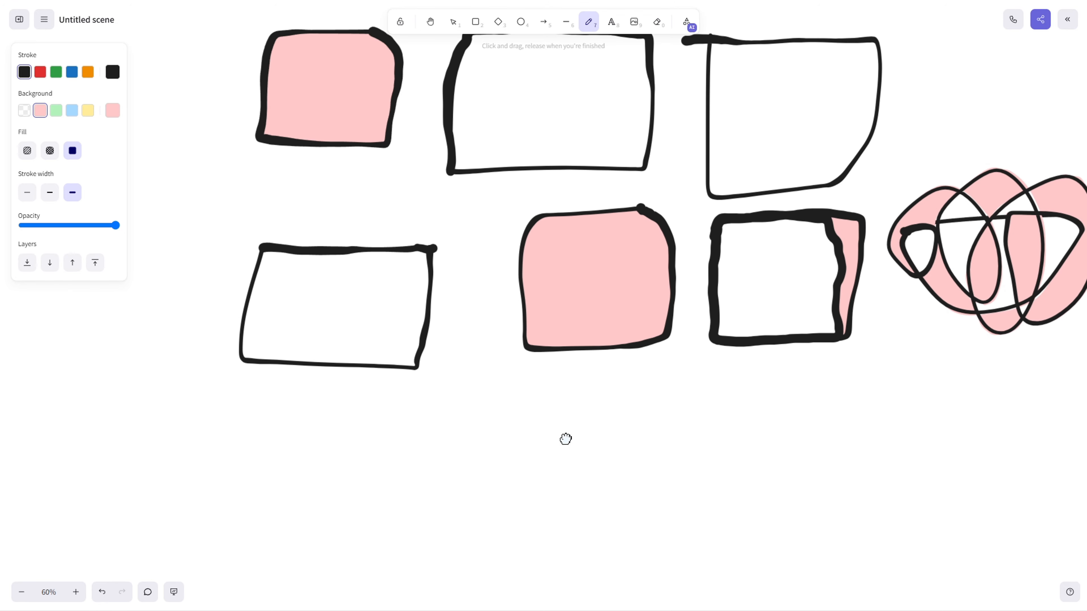
scroll(660, 296, left, 5)
mouse_move(634, 243)
mouse_down()
mouse_move(555, 360)
mouse_move(699, 266)
mouse_move(628, 240)
mouse_up()
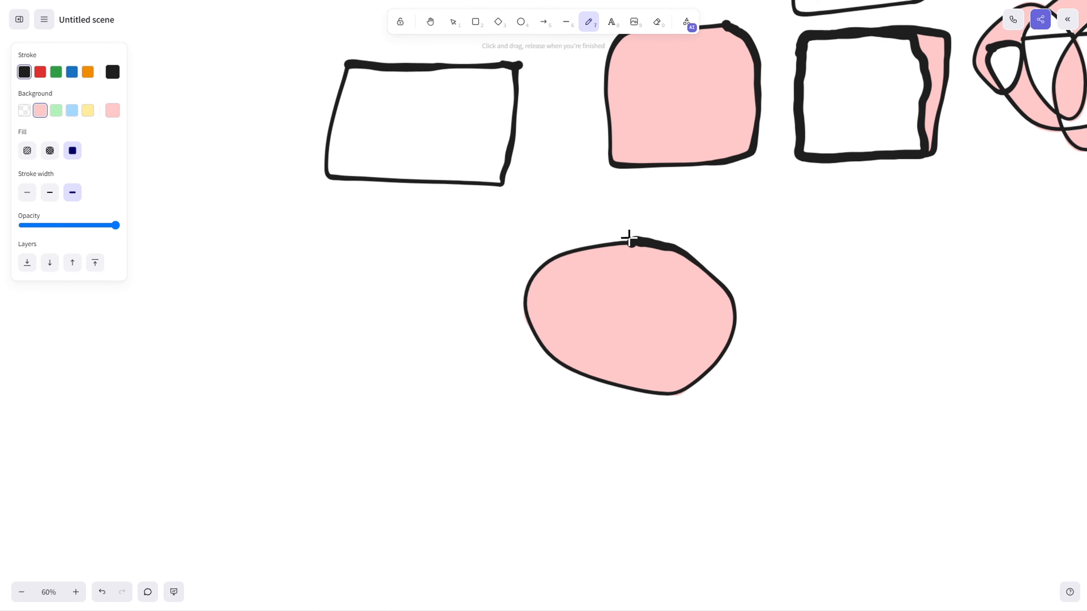
click(73, 112)
click(594, 269)
mouse_move(578, 275)
mouse_down()
mouse_move(602, 286)
mouse_move(595, 271)
mouse_up()
mouse_move(680, 292)
mouse_down()
mouse_move(646, 313)
mouse_move(677, 292)
mouse_up()
Set the background to the darkest pink shade, c2255c, and draw a closed freehand mouth below the eyes
click(112, 111)
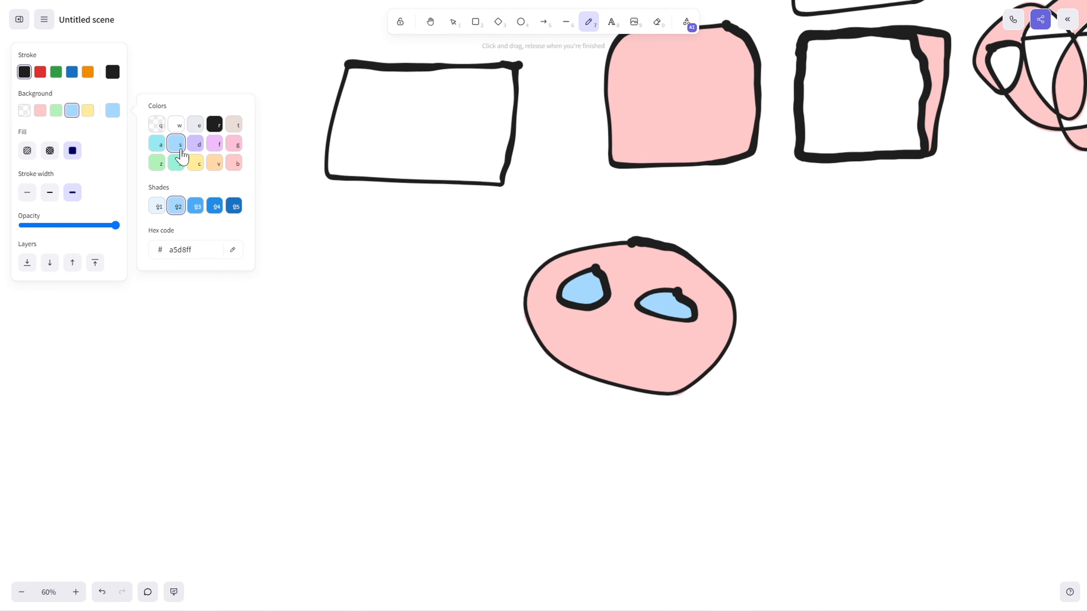
click(234, 145)
click(234, 206)
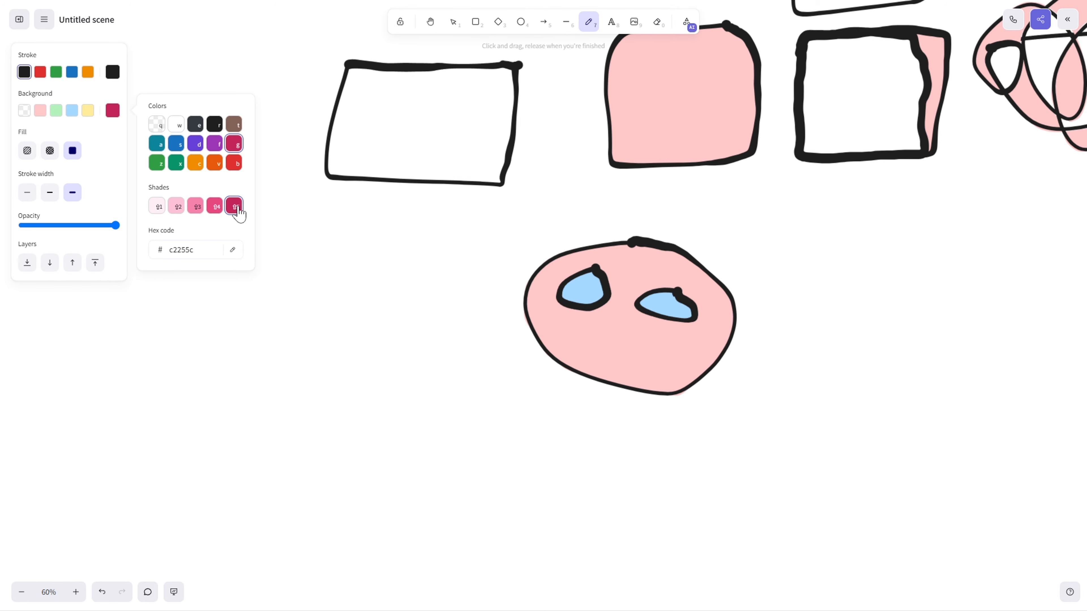
mouse_move(635, 341)
mouse_down()
mouse_move(582, 337)
mouse_move(603, 361)
mouse_move(635, 345)
mouse_up()
mouse_move(723, 267)
mouse_down()
mouse_move(638, 359)
mouse_move(623, 428)
mouse_up()
mouse_move(437, 336)
mouse_down()
mouse_move(557, 323)
mouse_move(536, 228)
mouse_up()
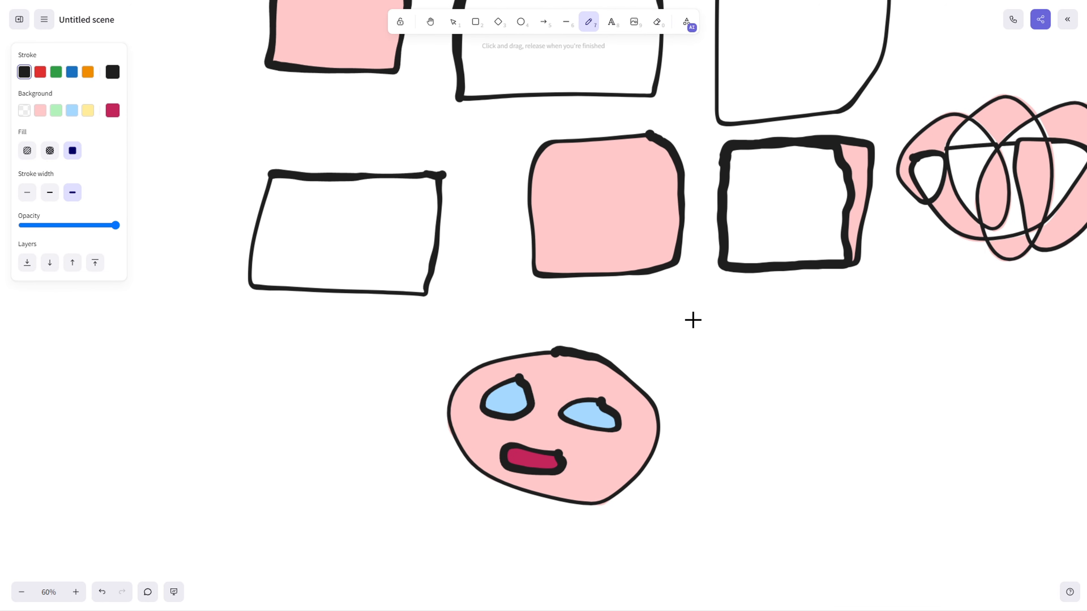
scroll(478, 172, up, 2)
scroll(514, 265, up, 5)
scroll(514, 265, left, 2)
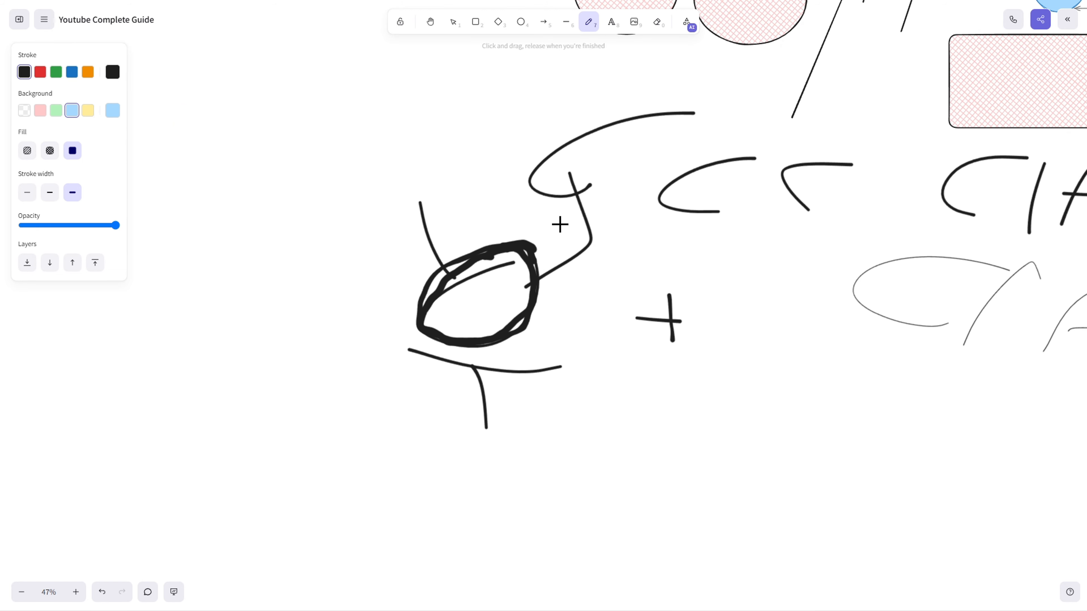
Draw a long, thick horizontal freehand line at full opacity beneath the plus sign and the thin "CIAO"
scroll(561, 223, up, 1)
scroll(561, 223, right, 1)
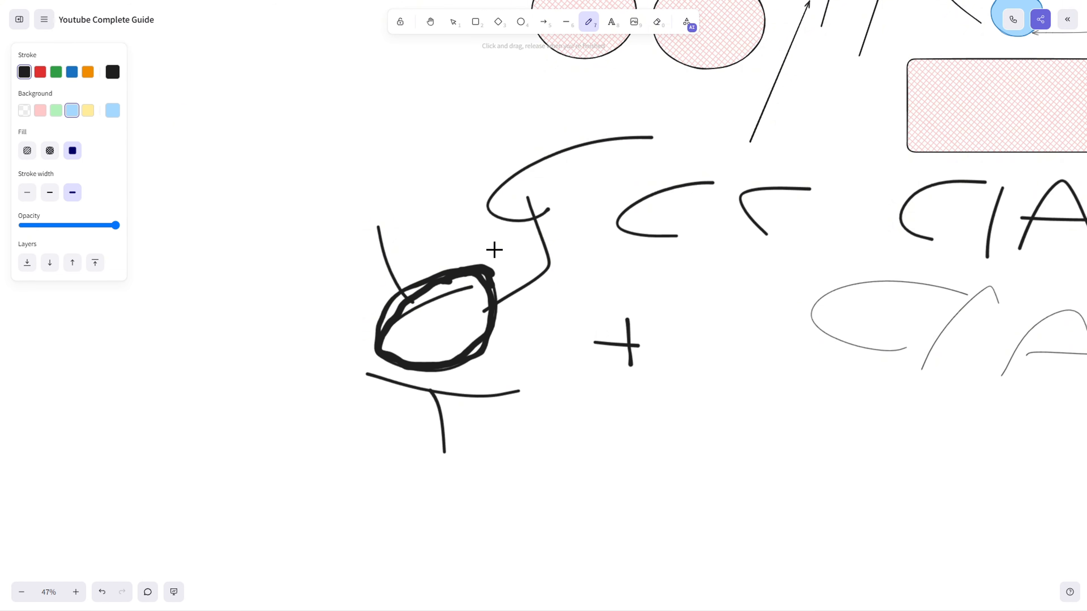
scroll(611, 284, right, 3)
scroll(611, 284, up, 2)
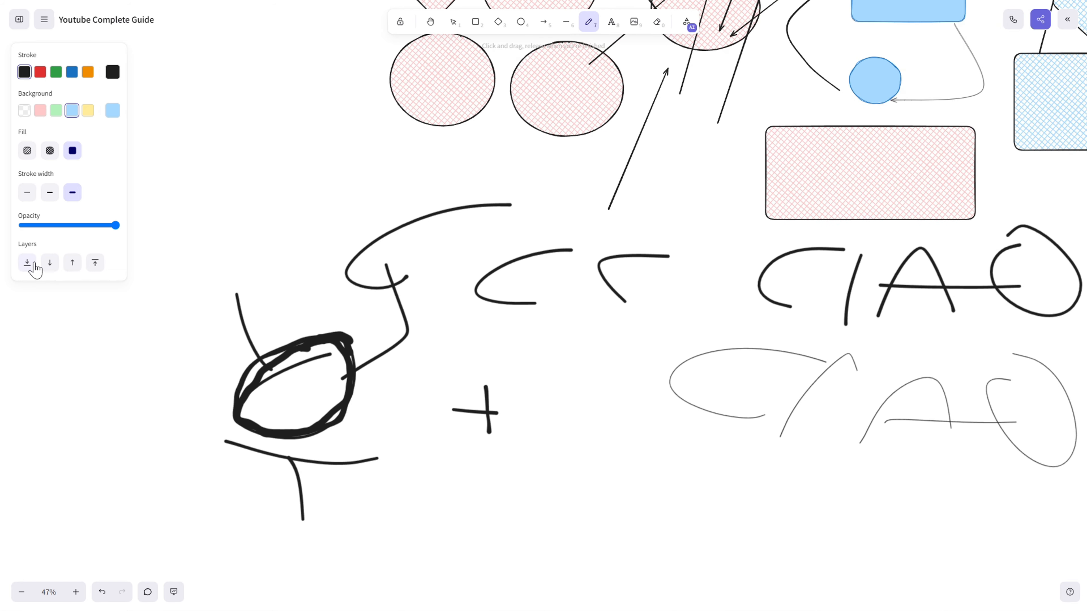
click(84, 226)
mouse_move(87, 226)
mouse_down()
mouse_move(44, 236)
mouse_move(138, 235)
mouse_up()
scroll(619, 449, down, 2)
scroll(619, 449, right, 2)
drag(384, 440, 396, 437)
drag(513, 433, 770, 426)
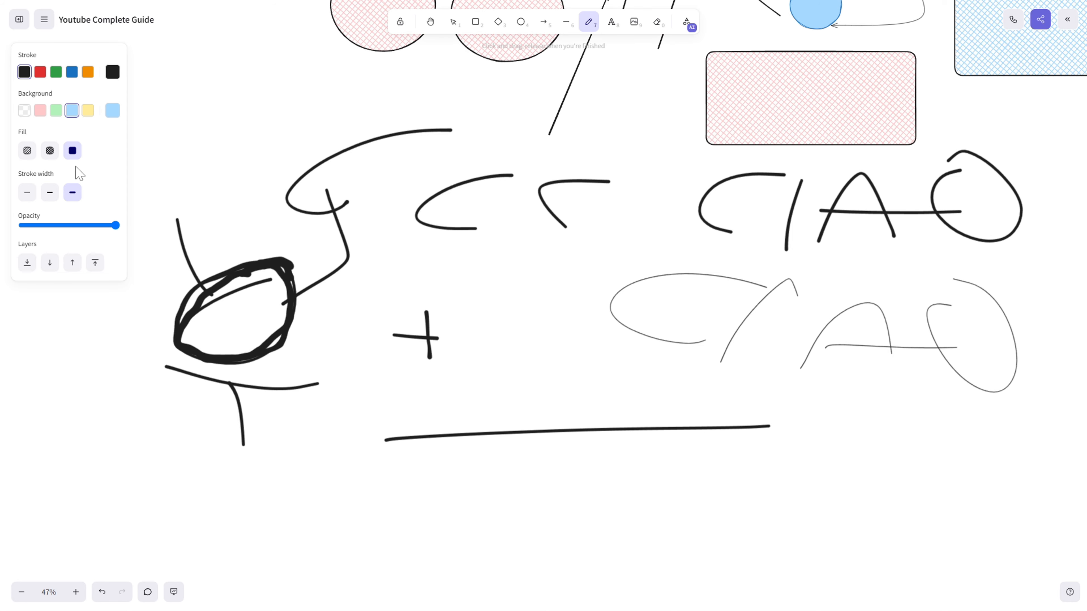
Draw two thick freehand strokes just before the thick "CIAO", and release the tool lock with the Draw tool selected
scroll(635, 244, right, 3)
scroll(636, 245, up, 2)
drag(471, 262, 401, 333)
drag(463, 285, 452, 328)
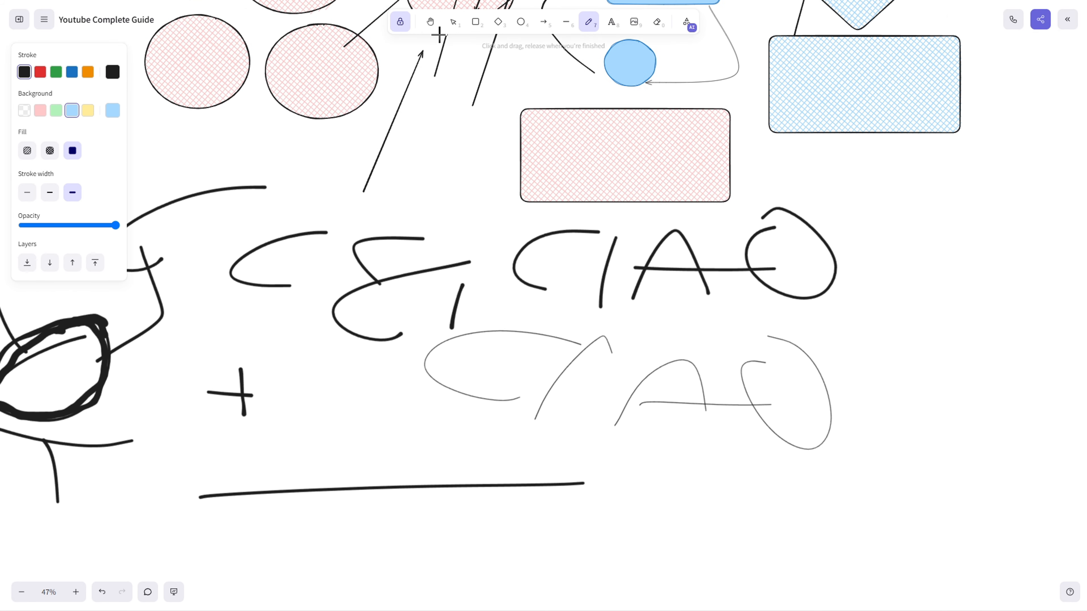
click(400, 26)
click(586, 27)
Handwrite "CIAO" with thick freehand strokes in the empty canvas right of the isolated light red ellipse
mouse_move(896, 253)
mouse_down()
mouse_move(597, 267)
mouse_move(451, 352)
mouse_up()
scroll(573, 243, right, 5)
scroll(573, 242, up, 3)
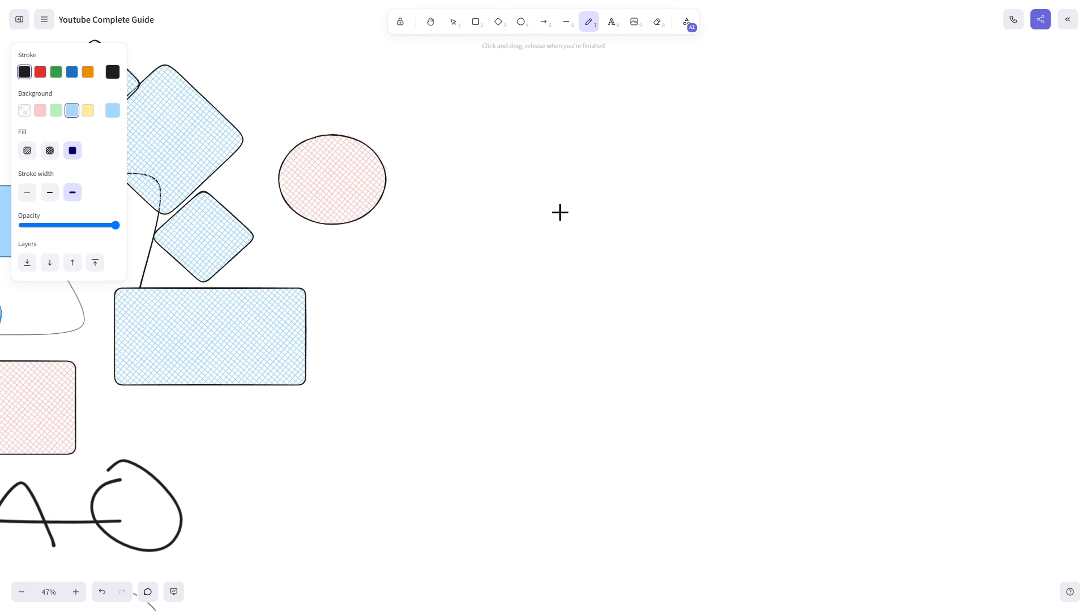
drag(562, 191, 536, 258)
mouse_move(598, 198)
mouse_down()
mouse_move(605, 287)
mouse_move(686, 241)
mouse_up()
drag(638, 221, 735, 211)
mouse_move(730, 198)
mouse_down()
mouse_move(771, 213)
mouse_move(748, 196)
mouse_up()
Handwrite "Hello" with thick freehand strokes directly below the new "CIAO"
drag(490, 318, 447, 407)
drag(429, 355, 568, 359)
drag(560, 310, 566, 440)
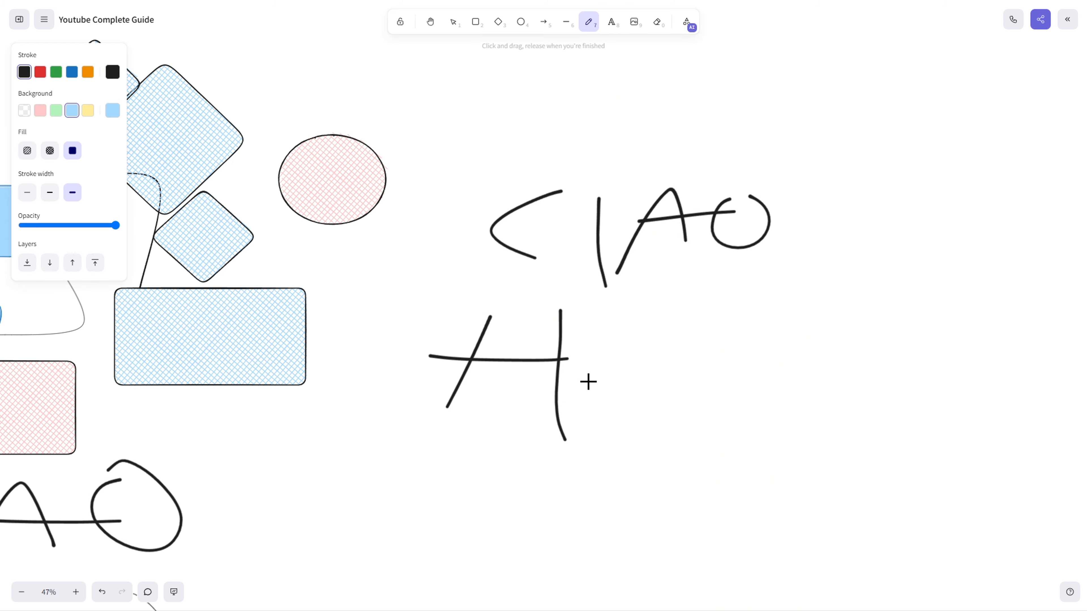
drag(590, 380, 666, 401)
drag(696, 286, 703, 411)
drag(710, 290, 742, 416)
mouse_move(787, 373)
mouse_down()
mouse_move(791, 347)
mouse_move(778, 356)
mouse_up()
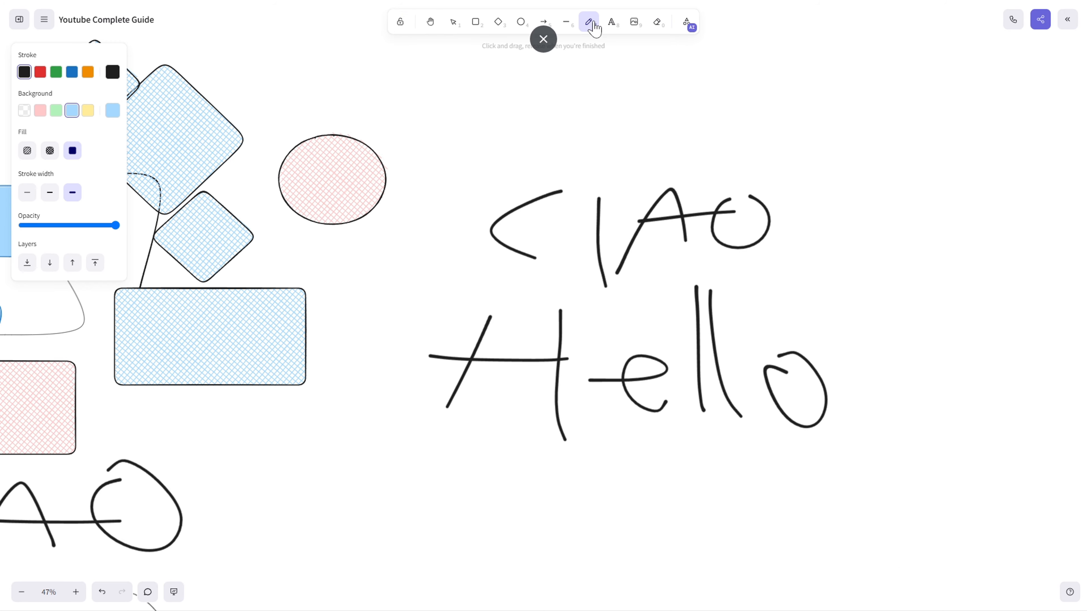
Add the text "Excalidraw Complete Guide" in the empty canvas above the shapes
drag(249, 249, 667, 349)
drag(612, 275, 780, 391)
drag(678, 342, 756, 513)
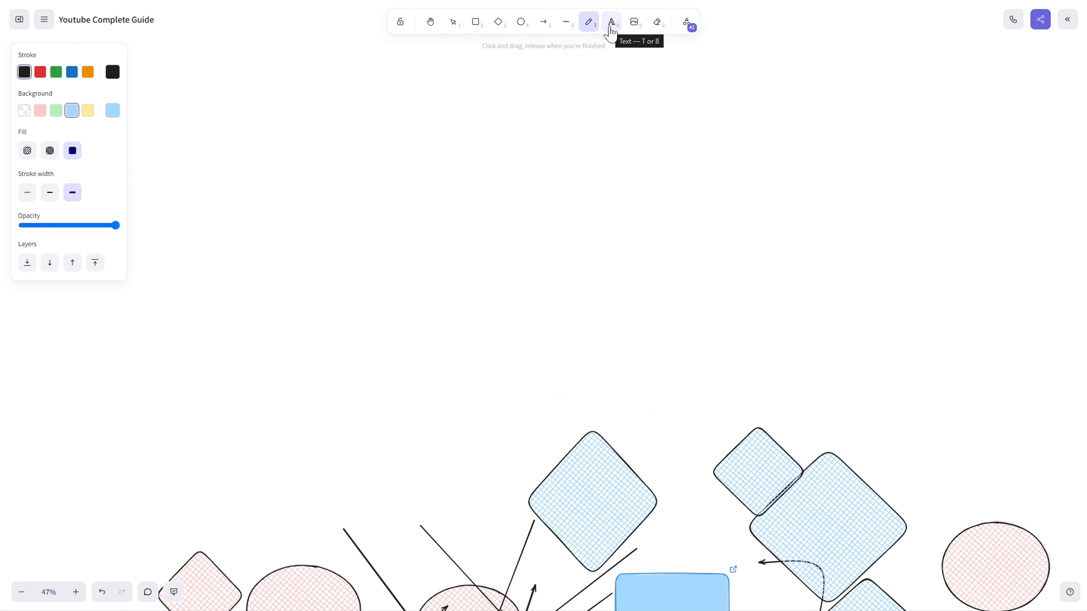
click(611, 22)
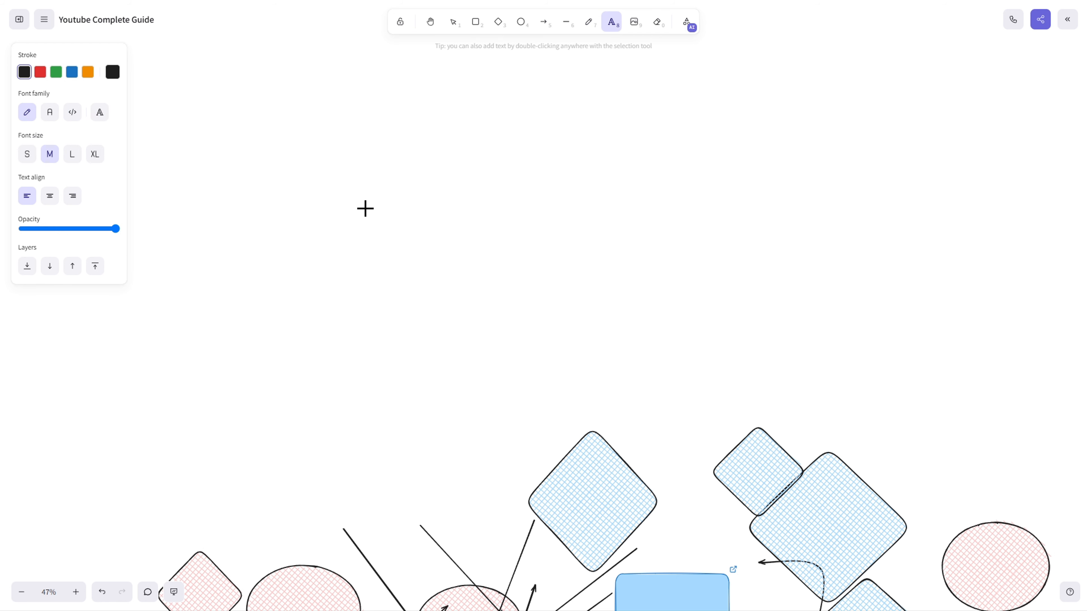
key(Escape)
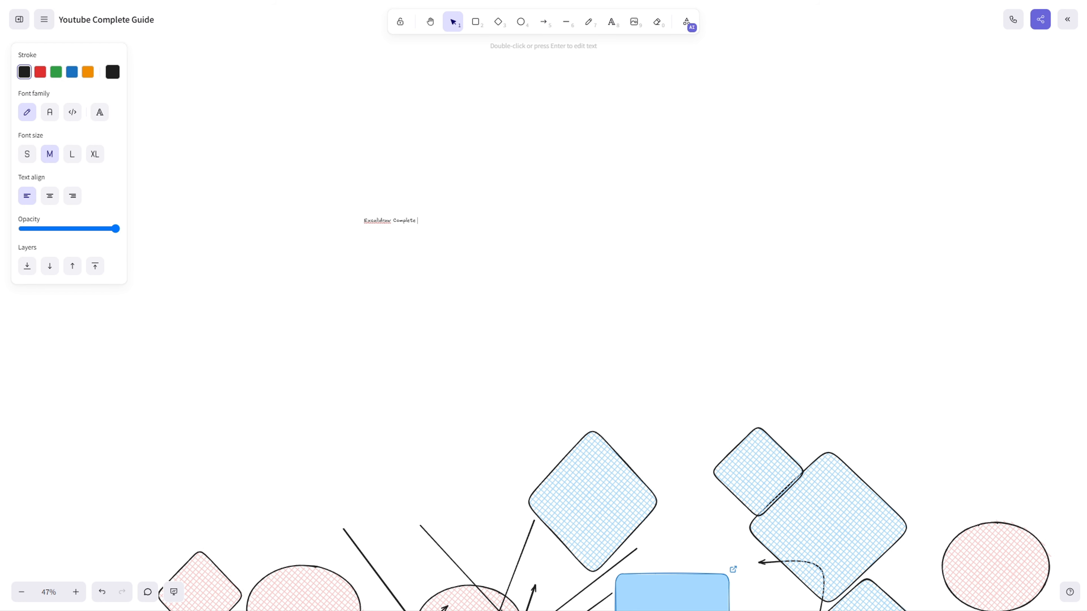
key(Escape)
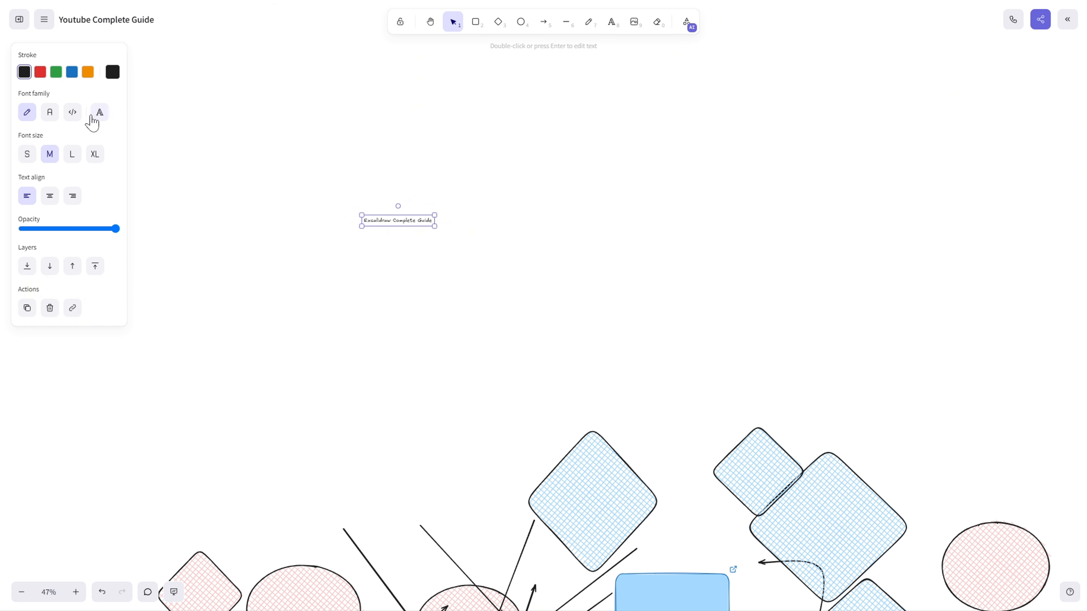
Try the small and large font sizes on the "Excalidraw Complete Guide" text and finish with extra large
click(30, 154)
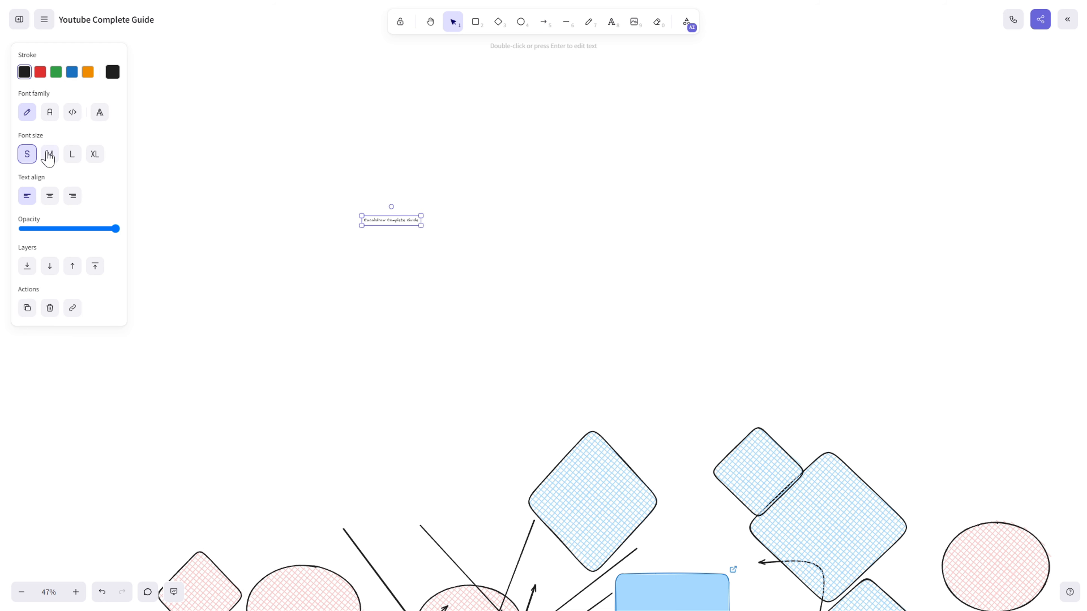
click(72, 154)
click(95, 154)
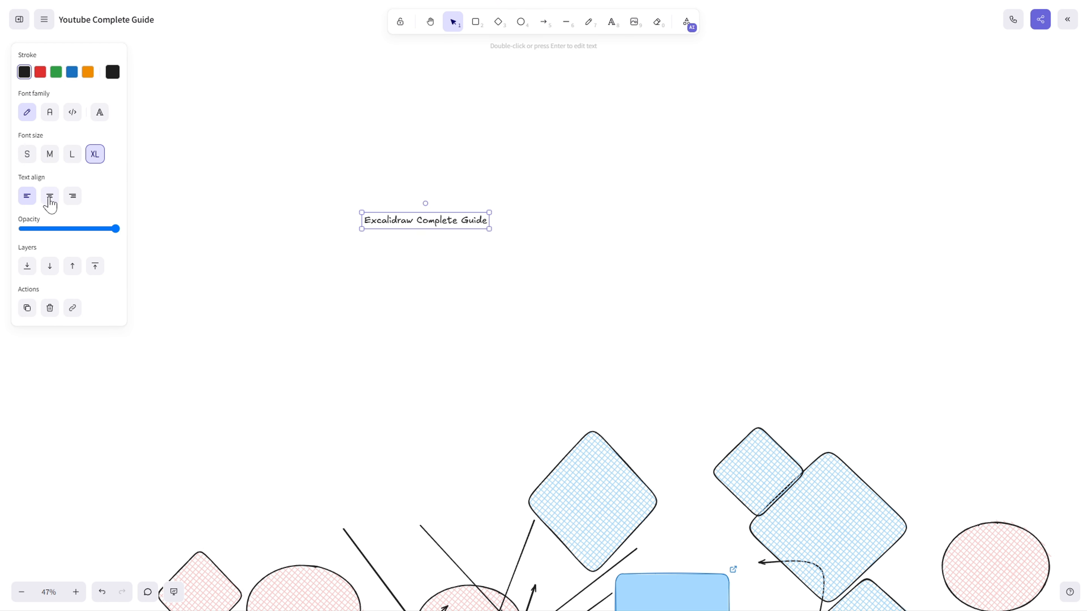
Widen the title's text box to try center and right alignment, and restore left alignment and the narrow box
drag(489, 221, 623, 221)
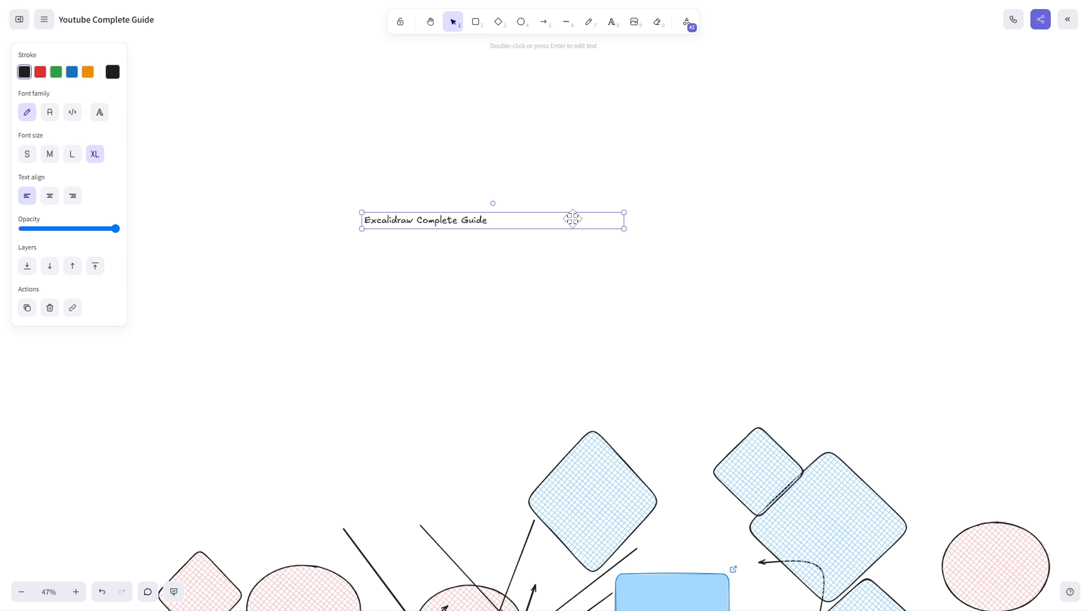
click(51, 197)
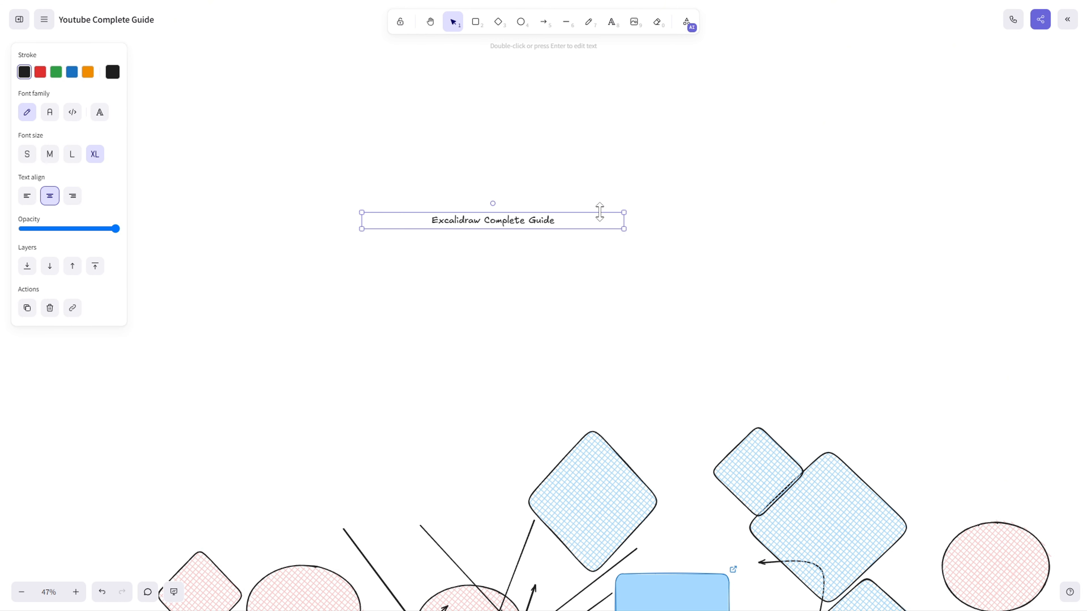
click(73, 198)
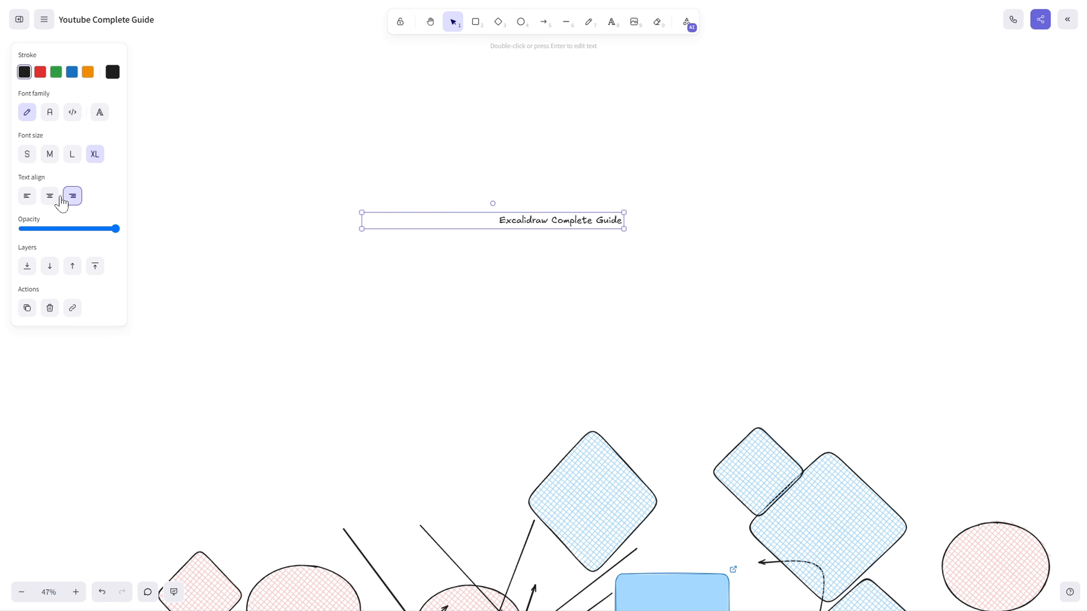
click(26, 196)
drag(623, 221, 492, 224)
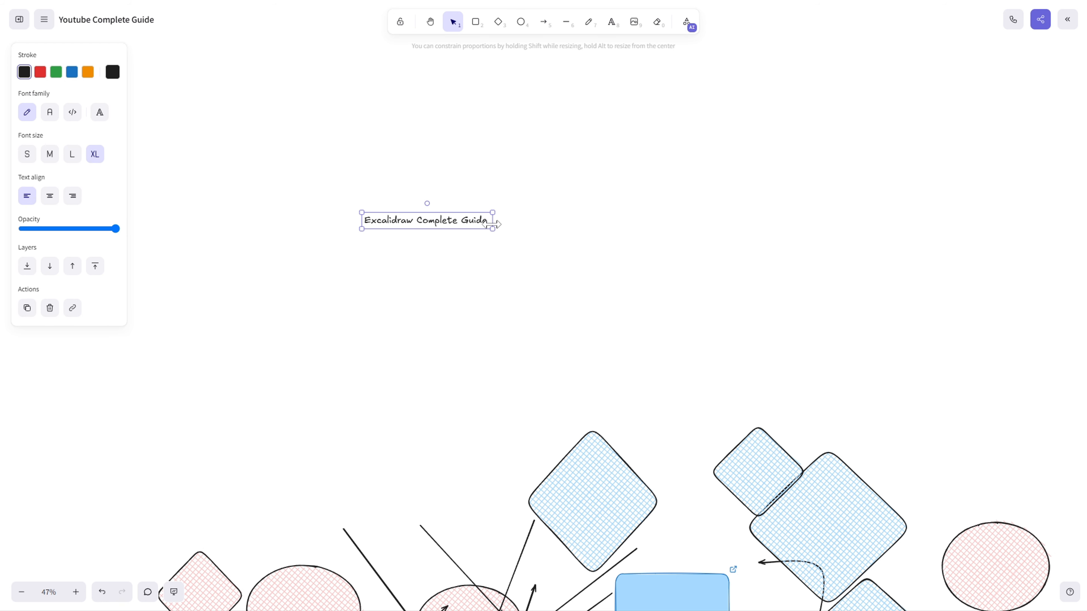
Try center and right alignment on the title in its narrow text box, and return it to left alignment
click(49, 197)
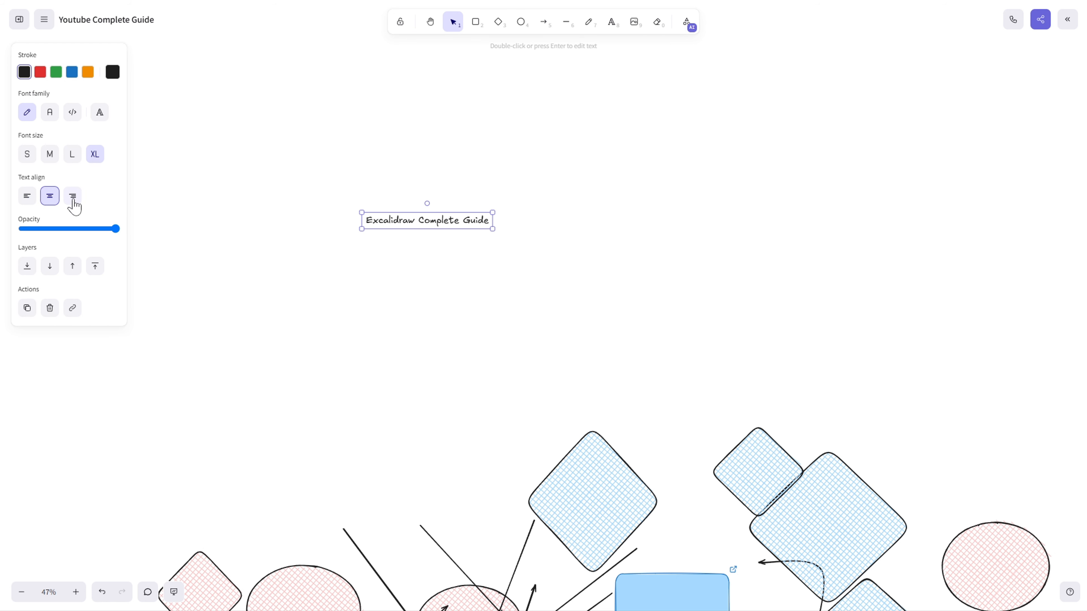
click(71, 199)
click(50, 198)
click(27, 196)
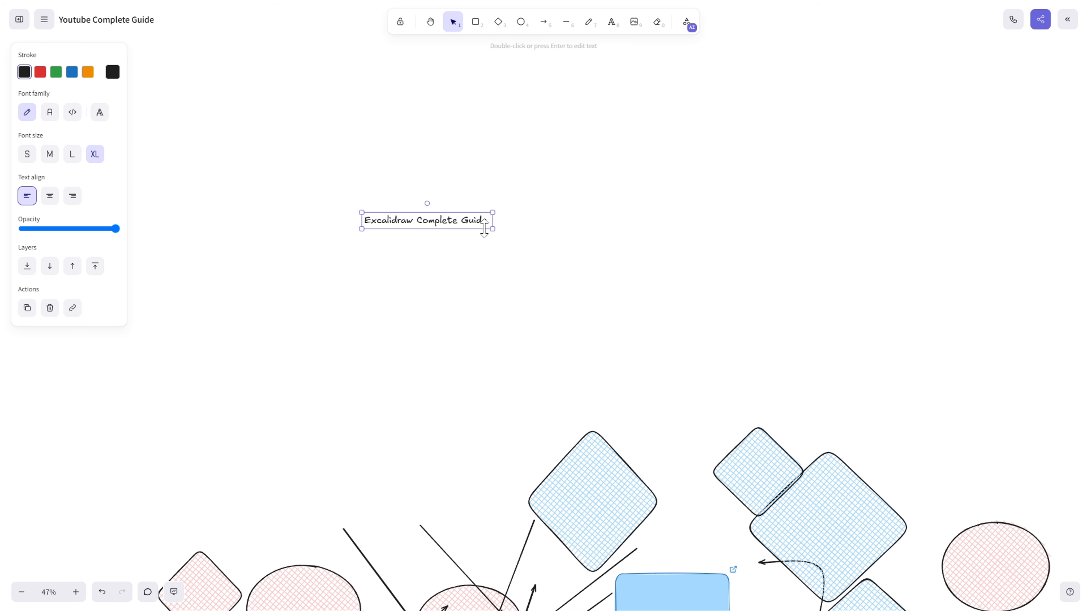
Try right alignment on the title in a much wider text box, and undo both the alignment and the widening
drag(490, 224, 745, 224)
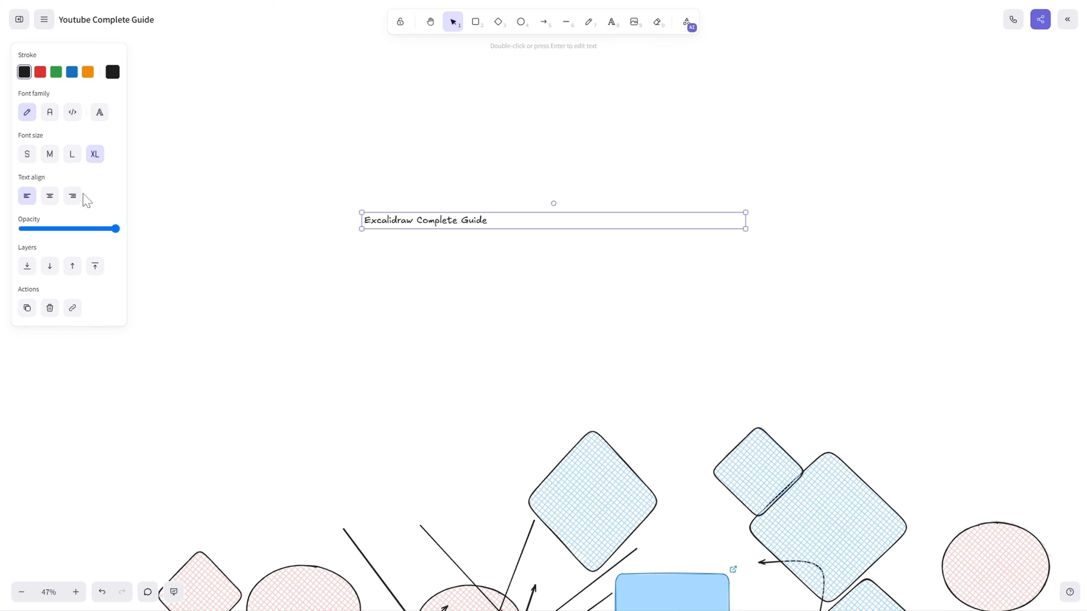
click(74, 197)
key(ctrl+z)
key(ctrl+z)
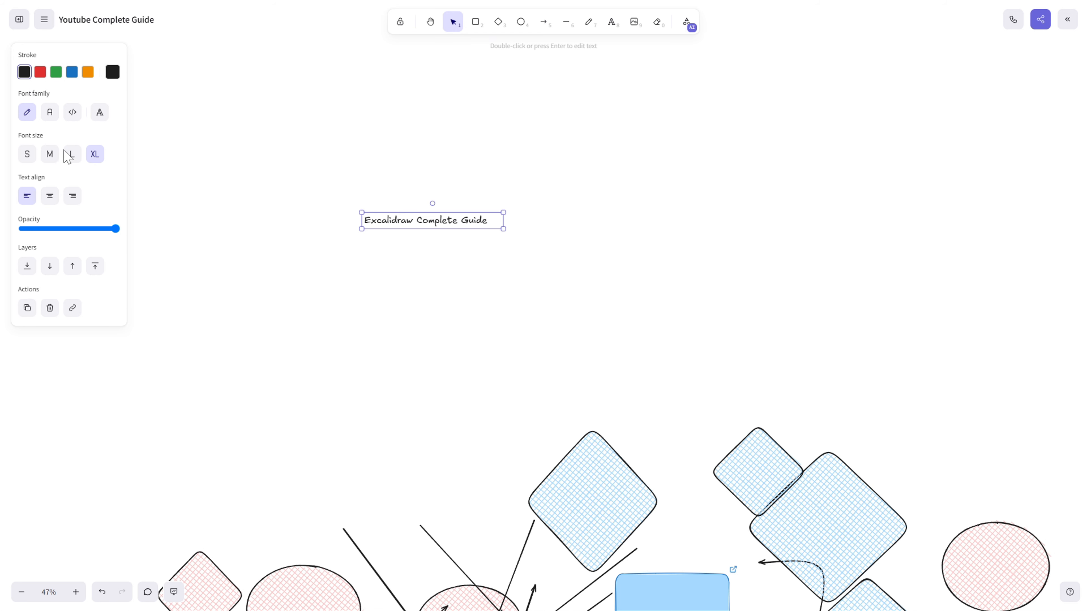
Try the sans-serif Nunito and monospaced Comic Shanns fonts on the title, and return it to Excalifont
click(50, 114)
click(72, 114)
click(99, 114)
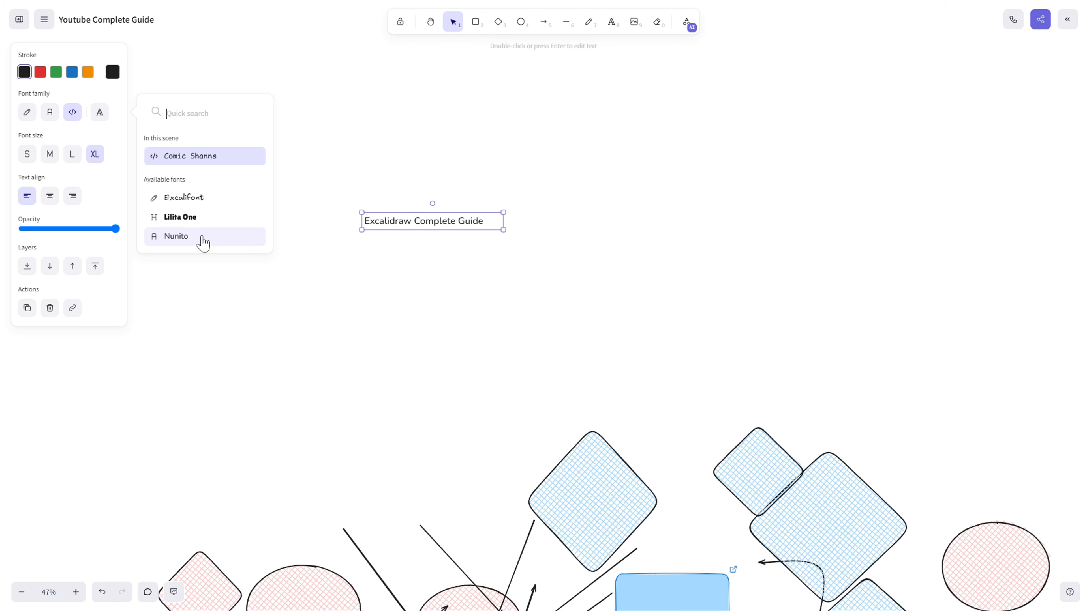
click(183, 197)
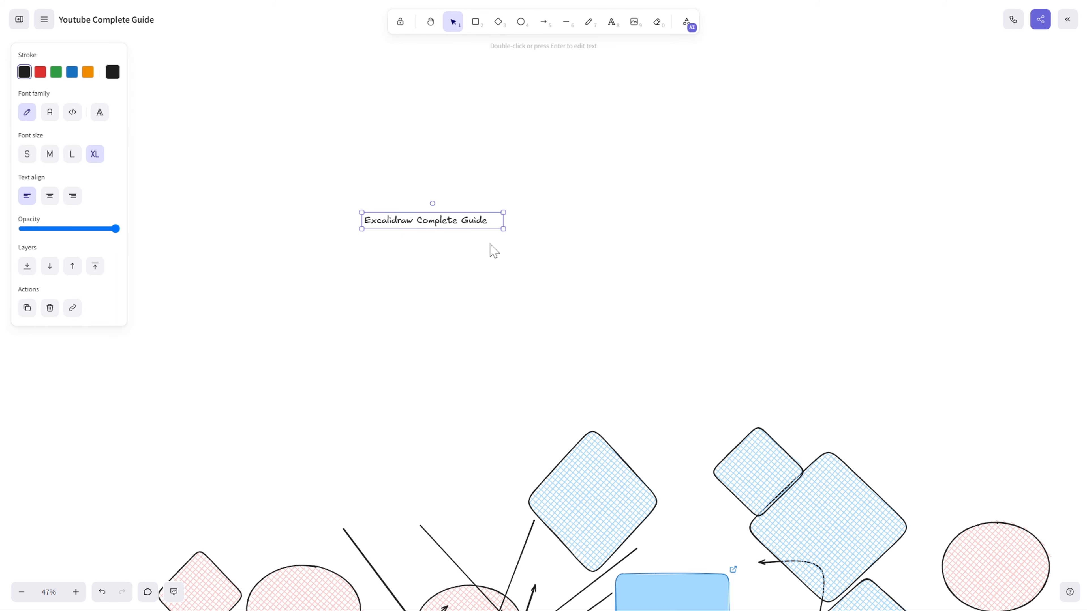
Scale the title up freely from its corners, and reset it to the extra large font size after trying the smaller presets
drag(498, 235, 541, 260)
drag(386, 236, 308, 222)
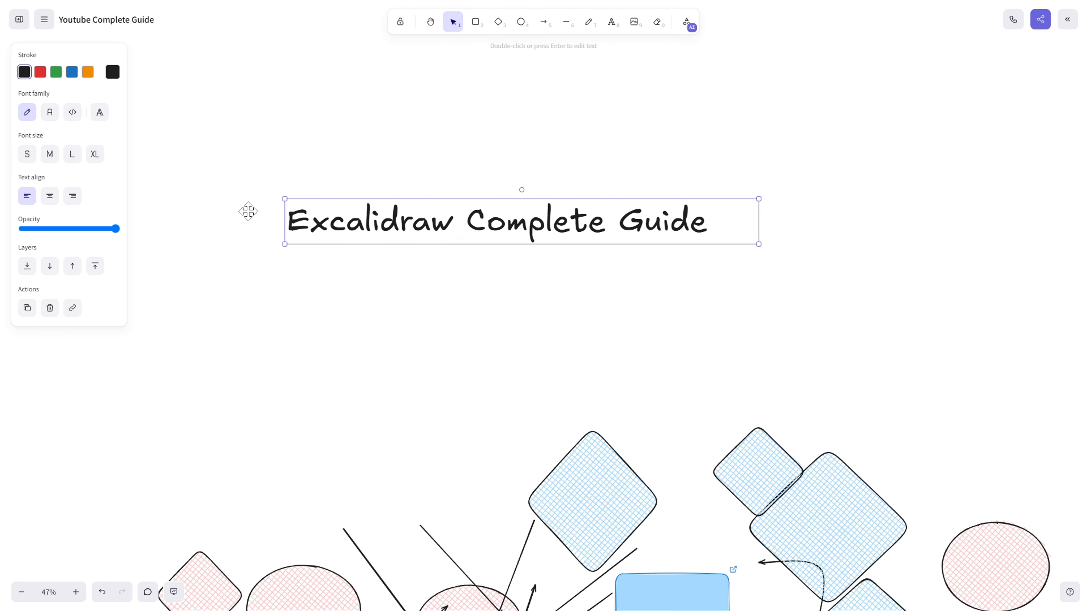
click(89, 157)
click(72, 156)
click(49, 156)
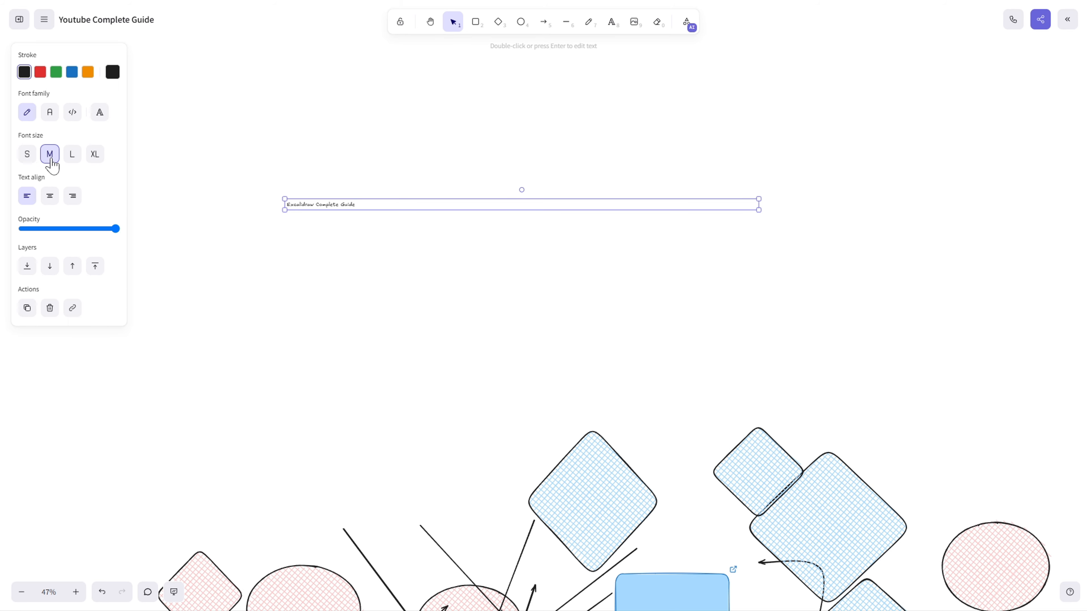
click(28, 158)
click(95, 158)
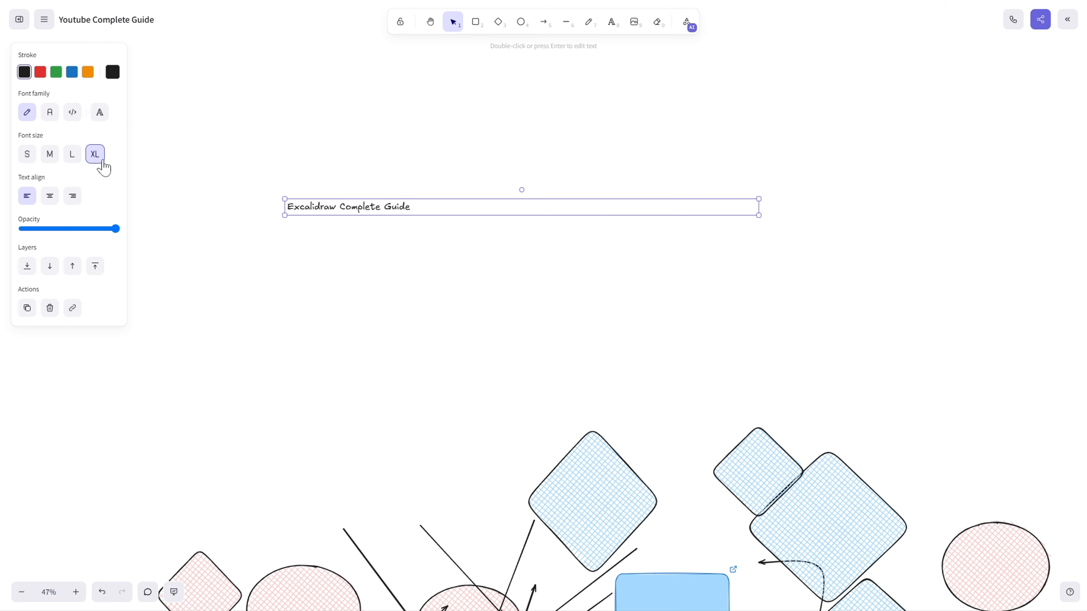
Scale the title up to a large heading above the shapes and narrow its text box to fit closely around the words
drag(755, 214, 571, 239)
drag(760, 290, 527, 350)
scroll(710, 317, down, 10)
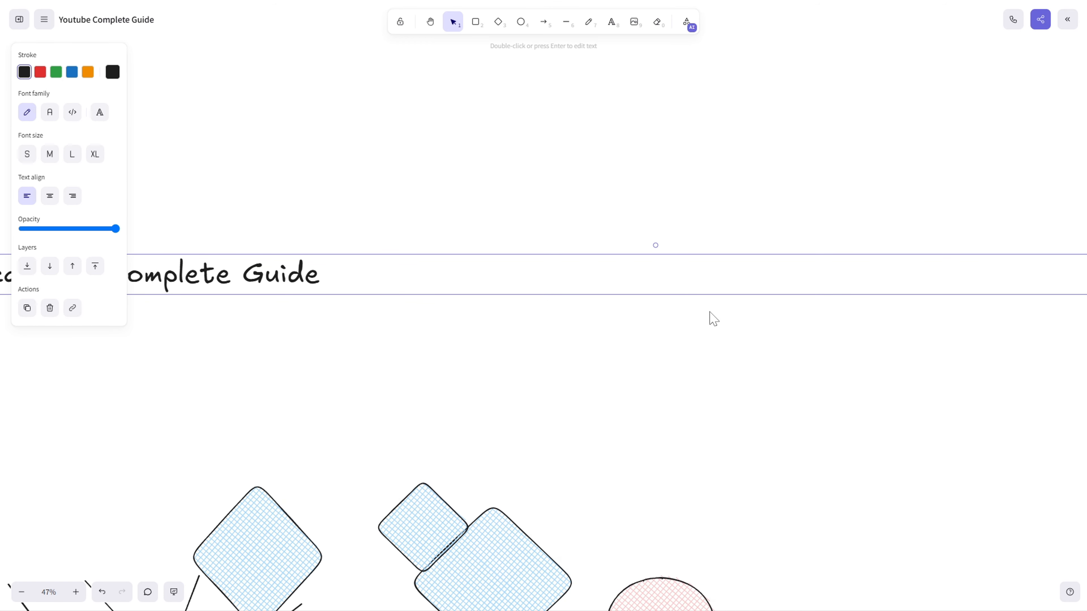
drag(847, 311, 626, 313)
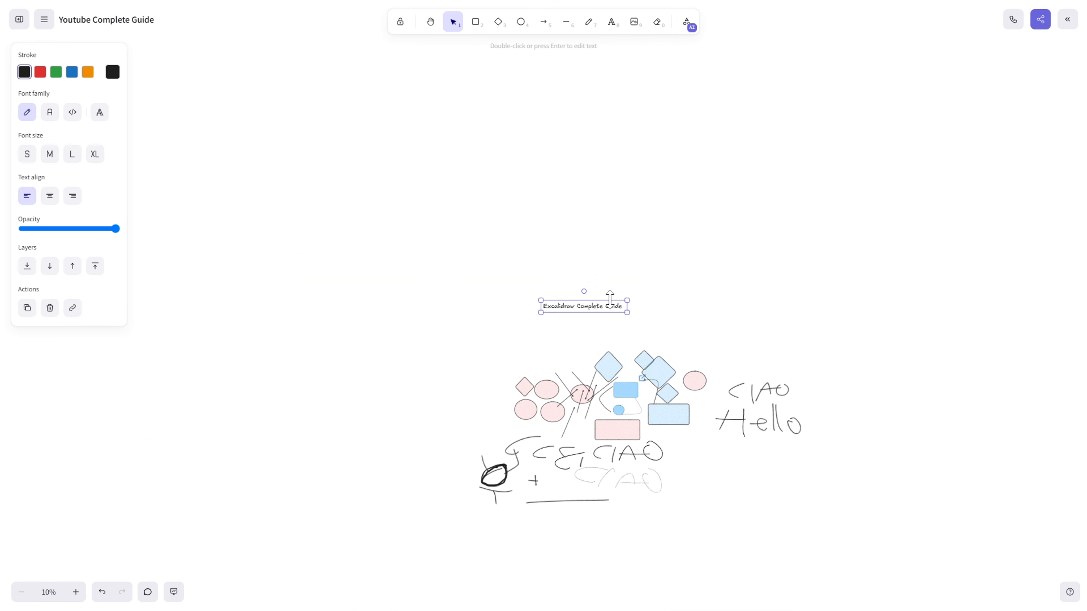
scroll(599, 305, up, 6)
scroll(849, 379, down, 2)
drag(882, 417, 686, 401)
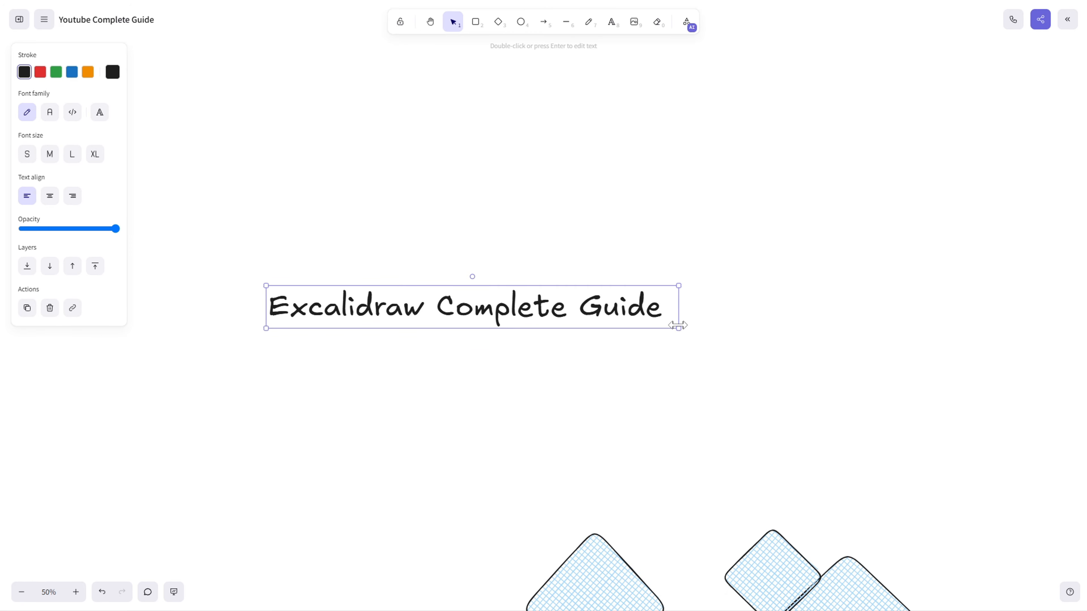
mouse_move(679, 327)
mouse_down()
mouse_move(779, 397)
mouse_move(689, 341)
mouse_up()
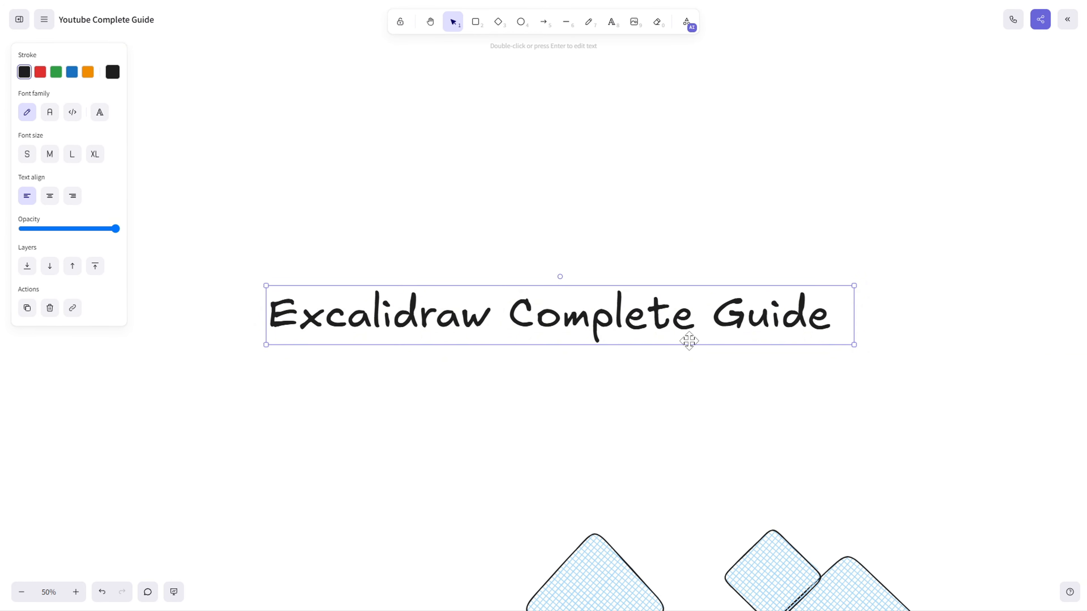
Try lowering the title's opacity to less than half, and undo the opacity change
drag(115, 229, 60, 230)
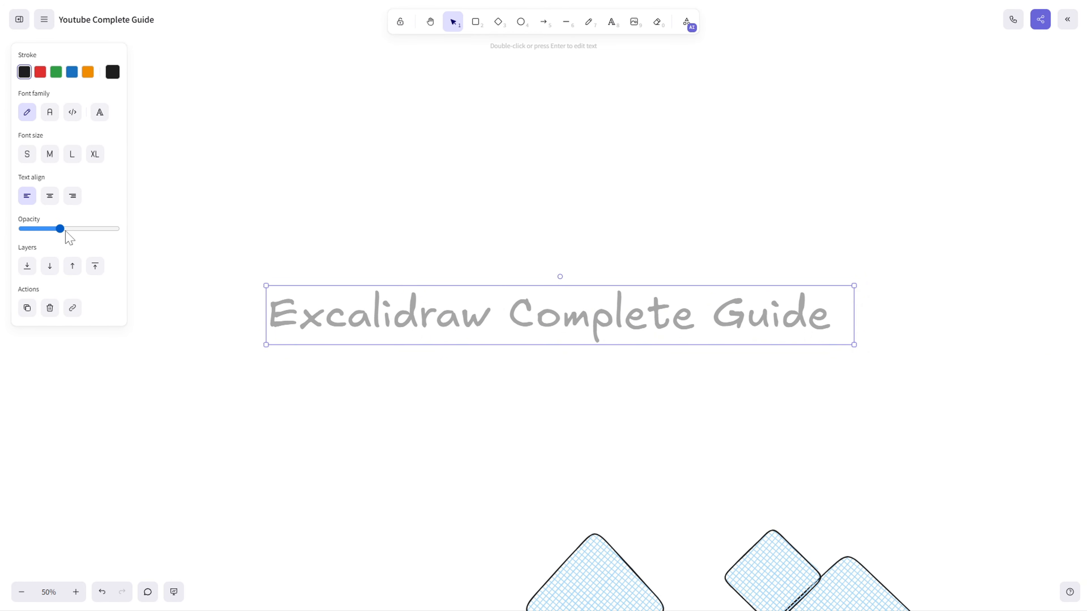
key(ctrl+z)
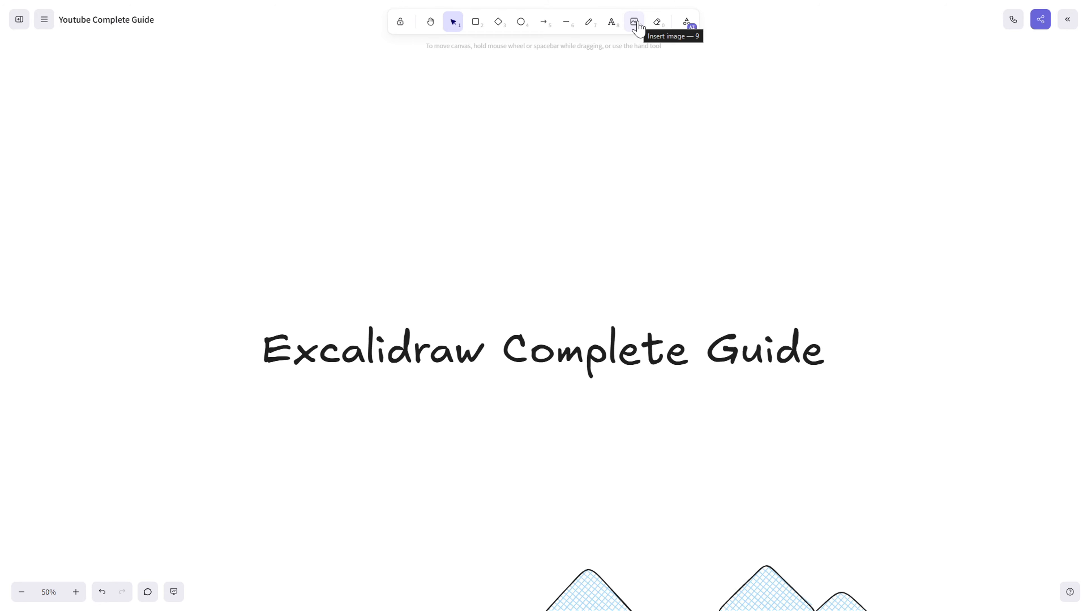
click(634, 22)
drag(509, 72, 484, 72)
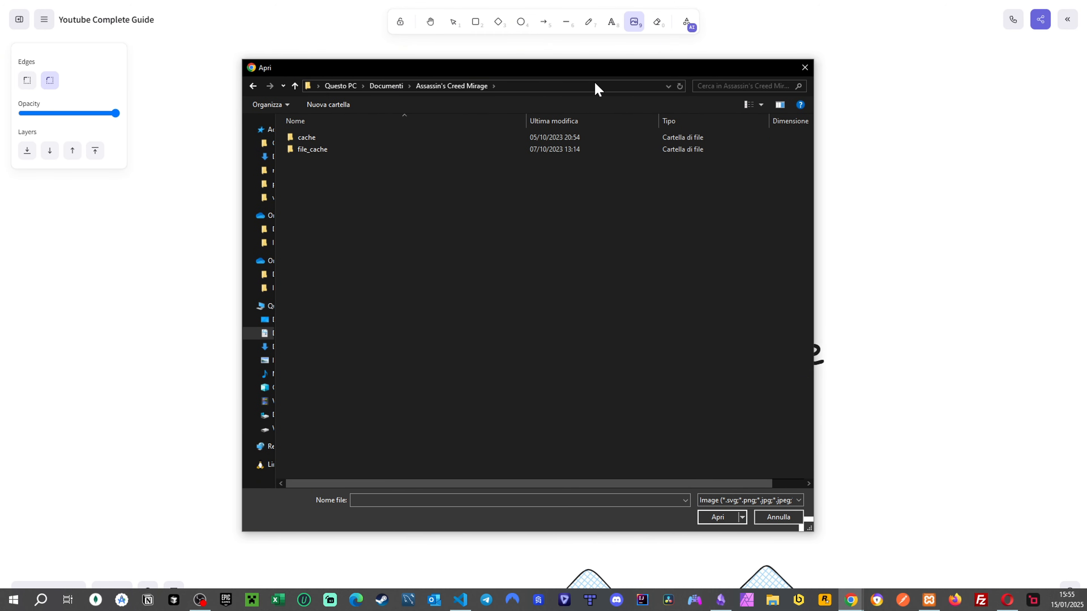
click(804, 67)
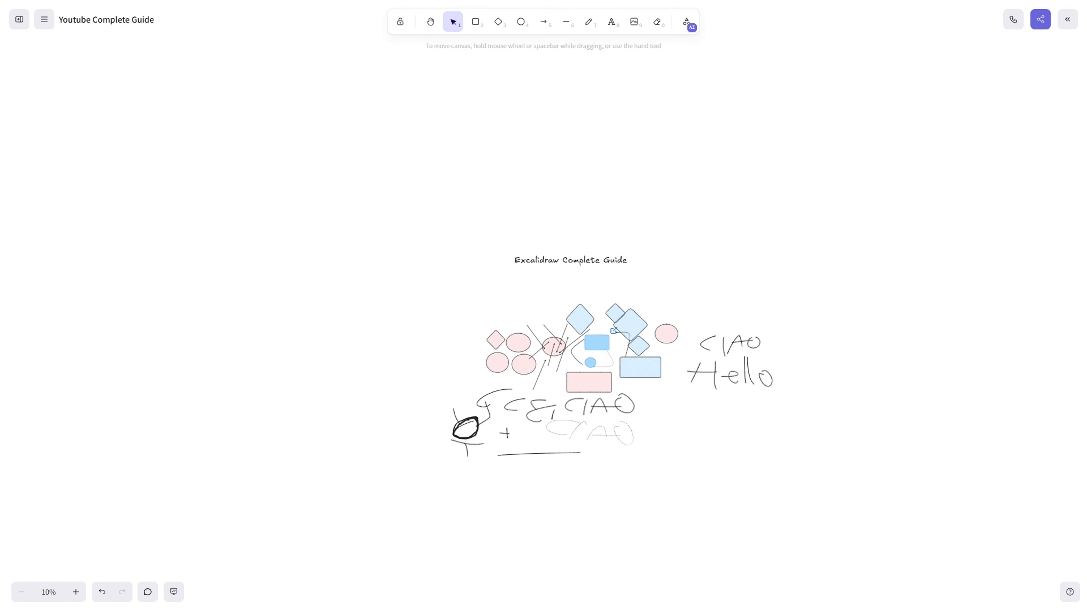
Add the Brotato logo image to the canvas, enlarge it slightly and place it above the "Excalidraw Complete Guide" title
drag(553, 276, 538, 226)
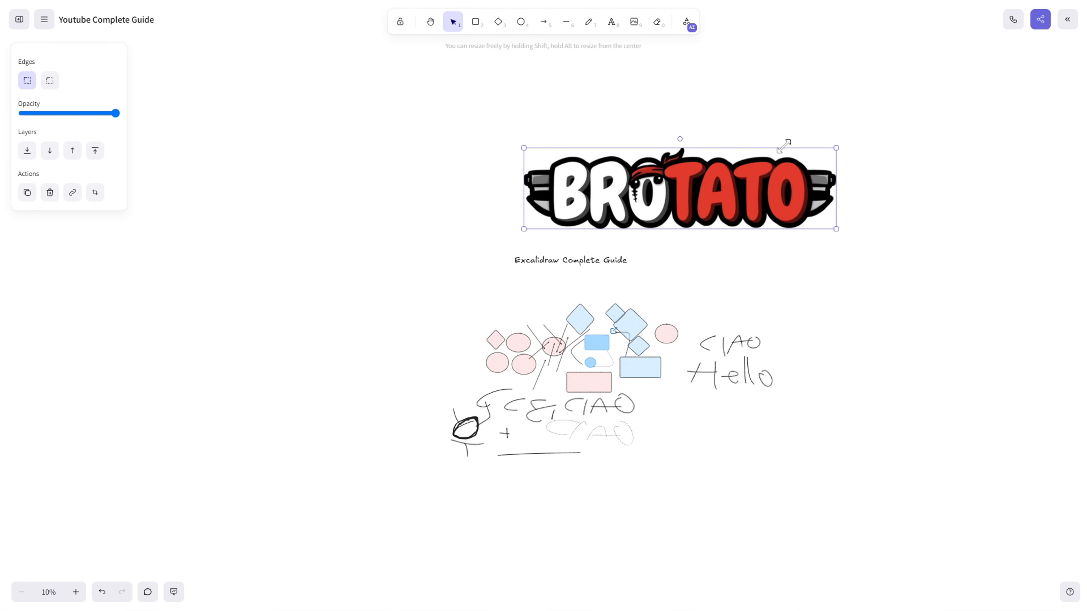
drag(595, 174, 596, 176)
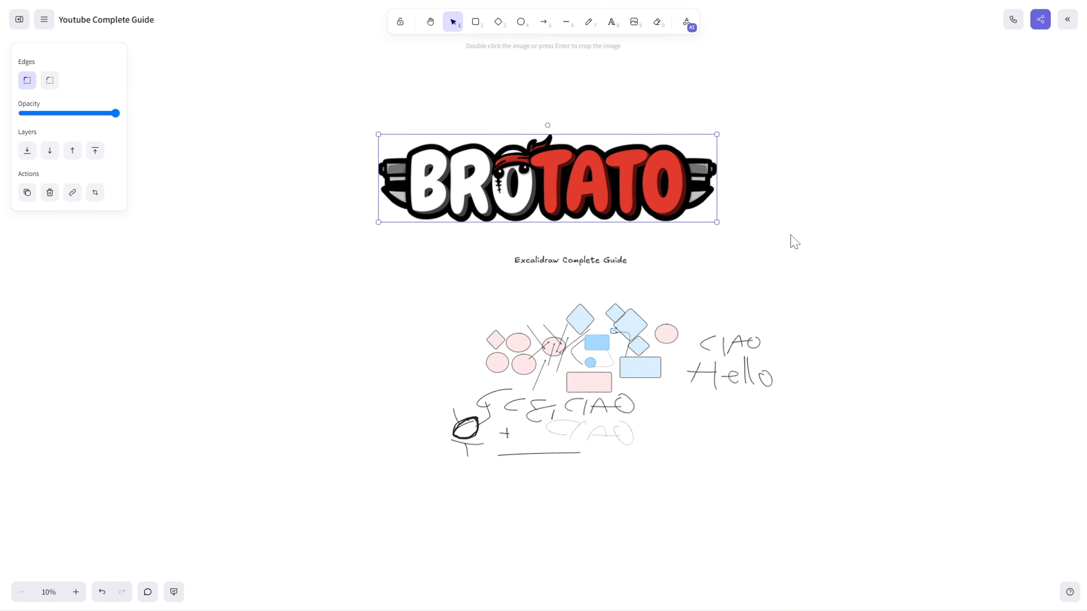
drag(494, 276, 422, 334)
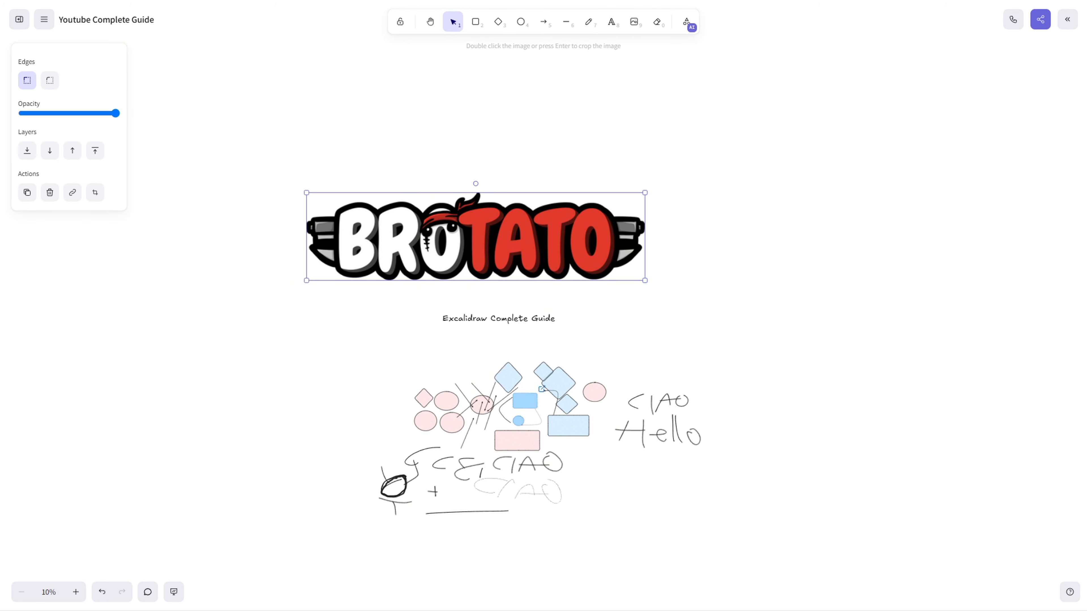
click(686, 183)
Switch to the Google Images results for "minecraft" and copy the green creeper face image from Wikipedia
key(F11)
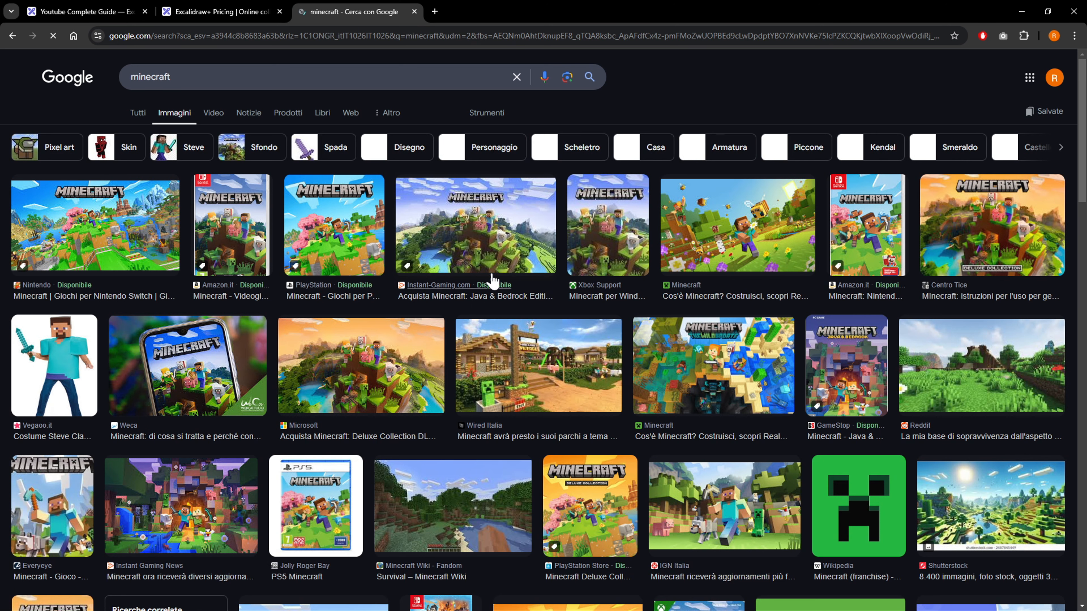
scroll(722, 136, down, 1)
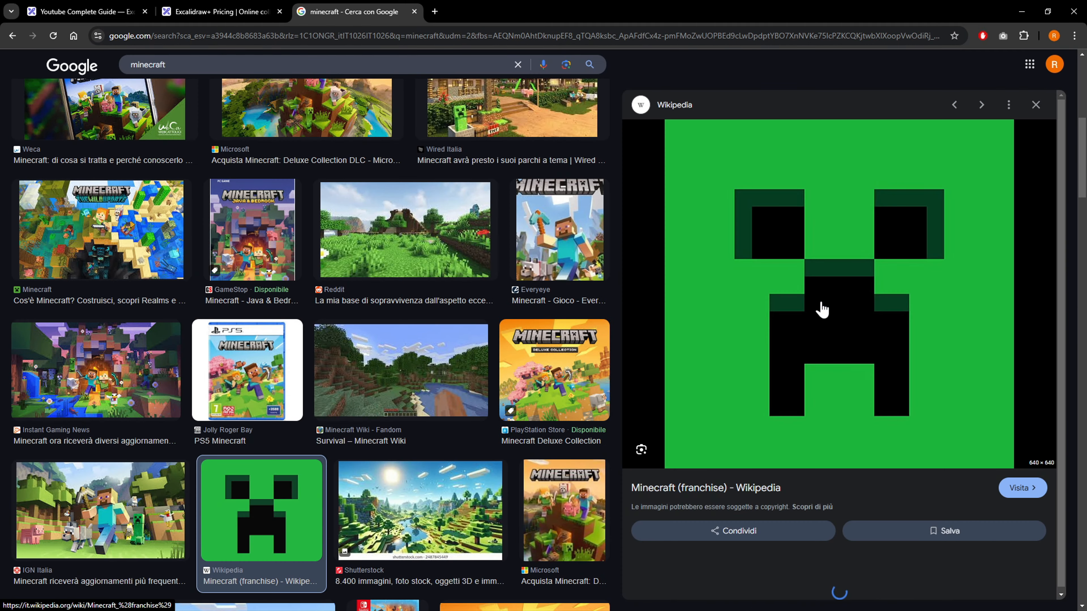
click(856, 453)
right_click(799, 231)
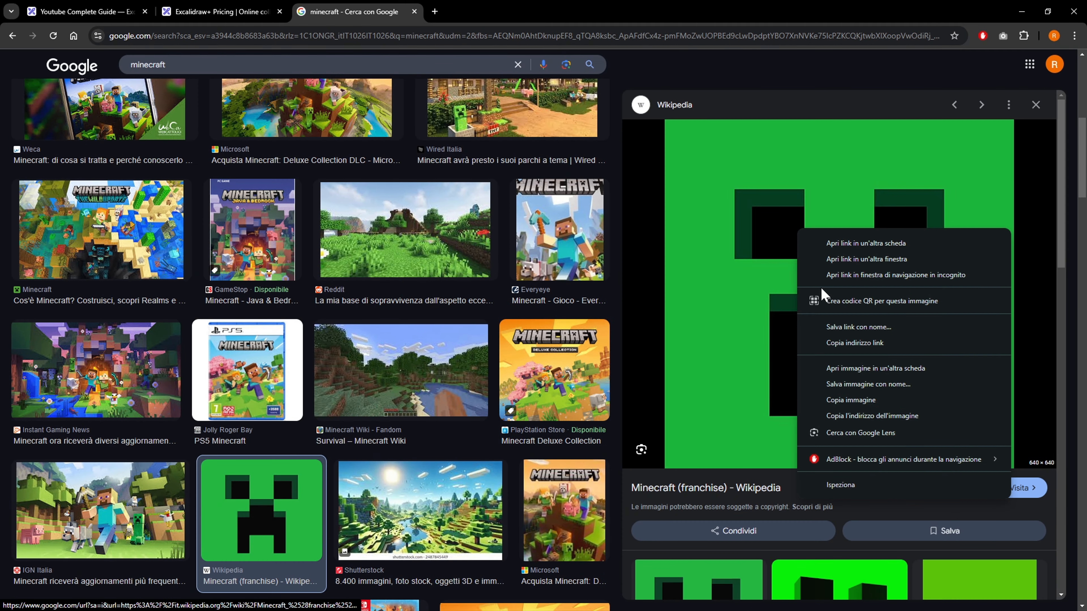
click(841, 400)
scroll(514, 214, up, 2)
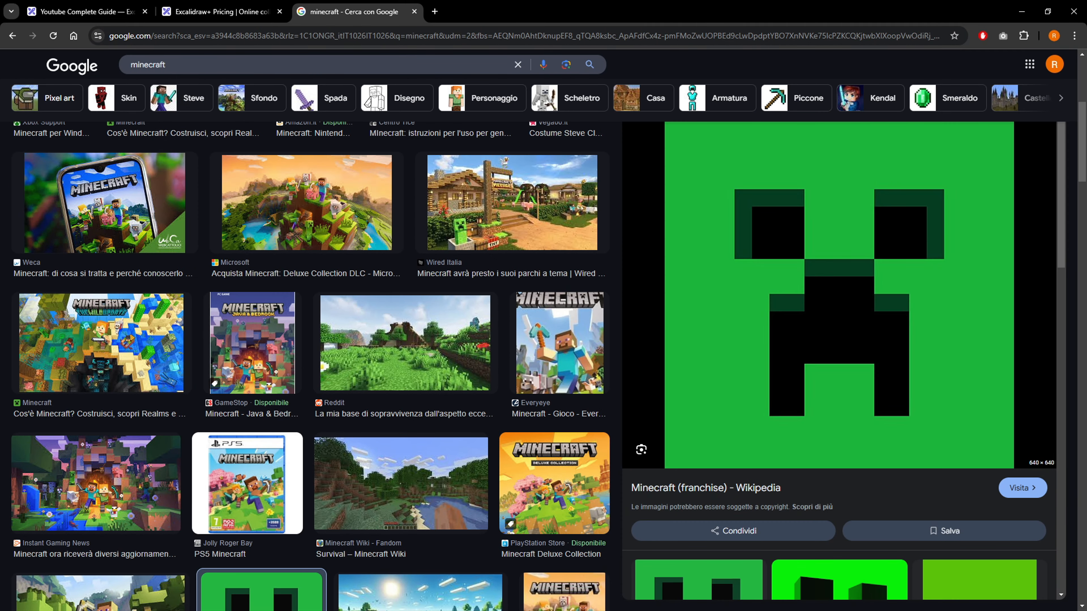
Return to the Youtube Complete Guide drawing, paste the creeper image beyond the right end of the Brotato logo and enlarge it
click(213, 9)
click(124, 12)
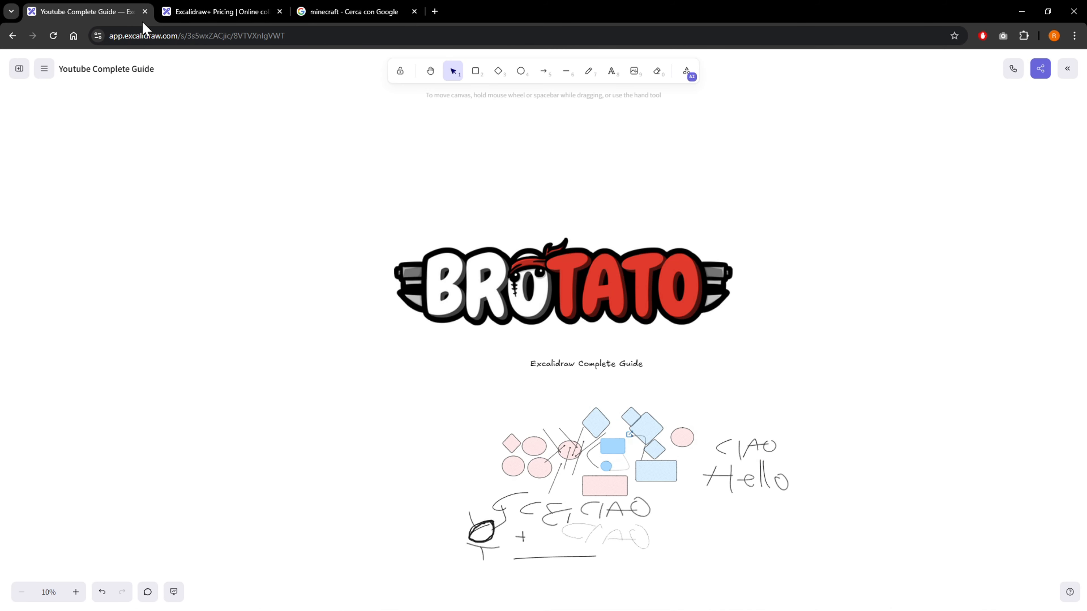
scroll(710, 246, right, 3)
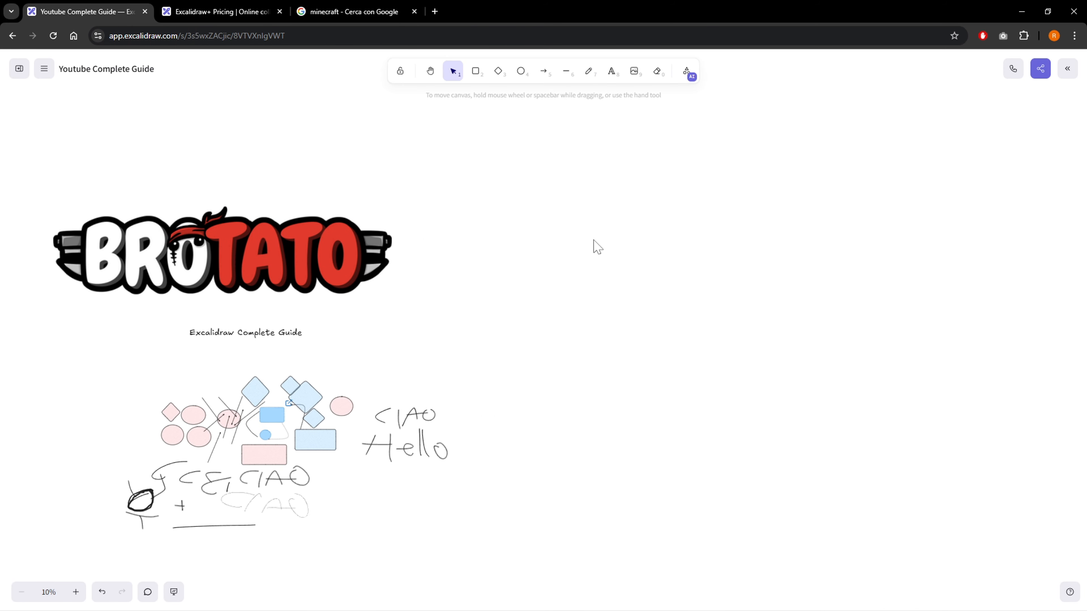
key(ctrl+v)
drag(594, 239, 668, 284)
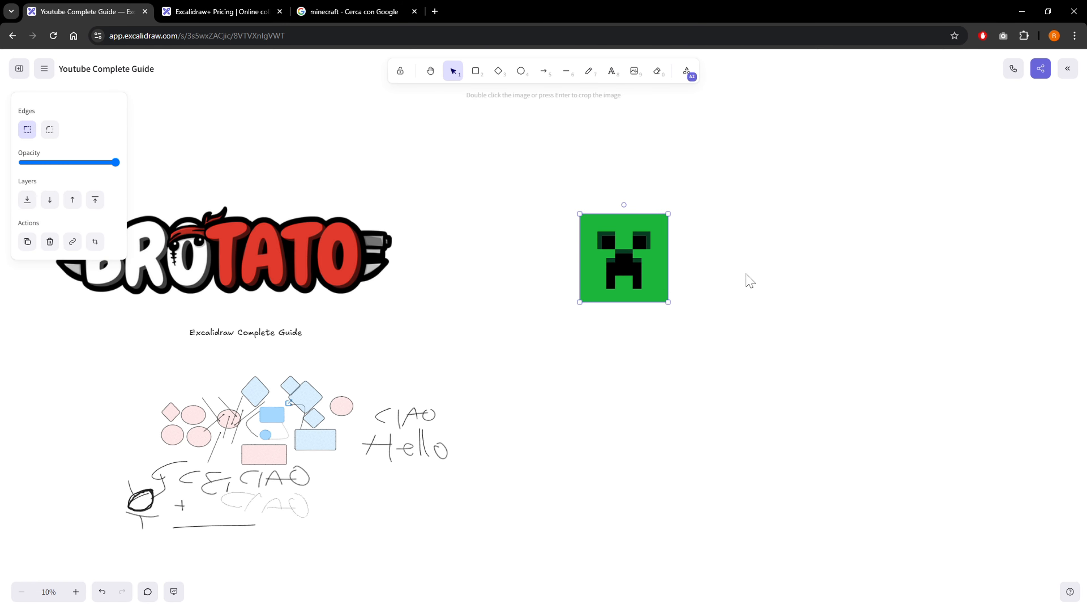
drag(282, 173, 472, 228)
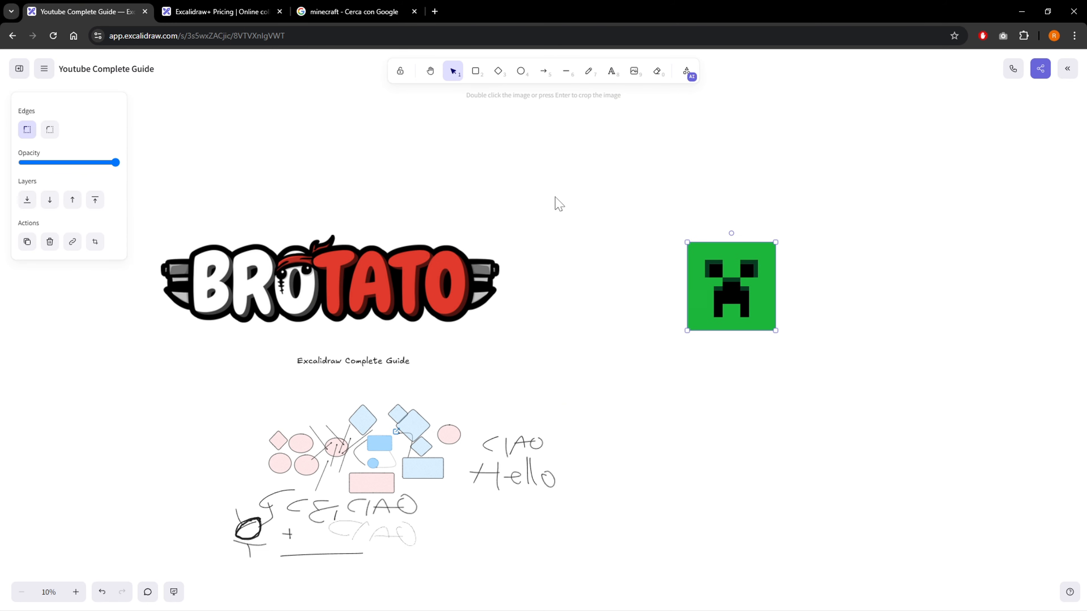
Paste the copied screenshot onto the canvas, enlarge it to about the Brotato logo's width and move it below the creeper image
click(553, 205)
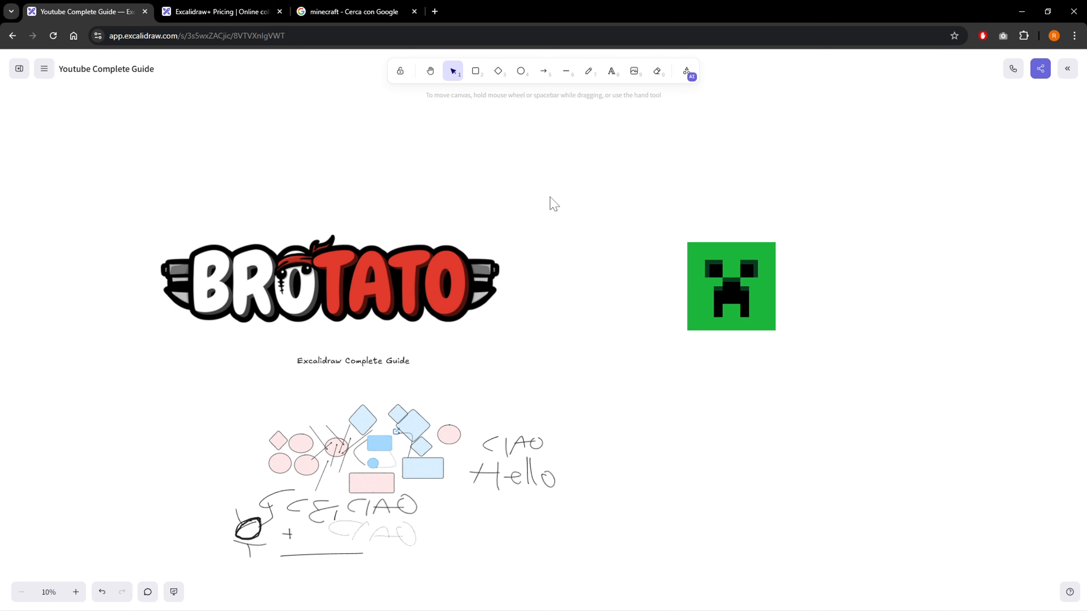
key(ctrl+v)
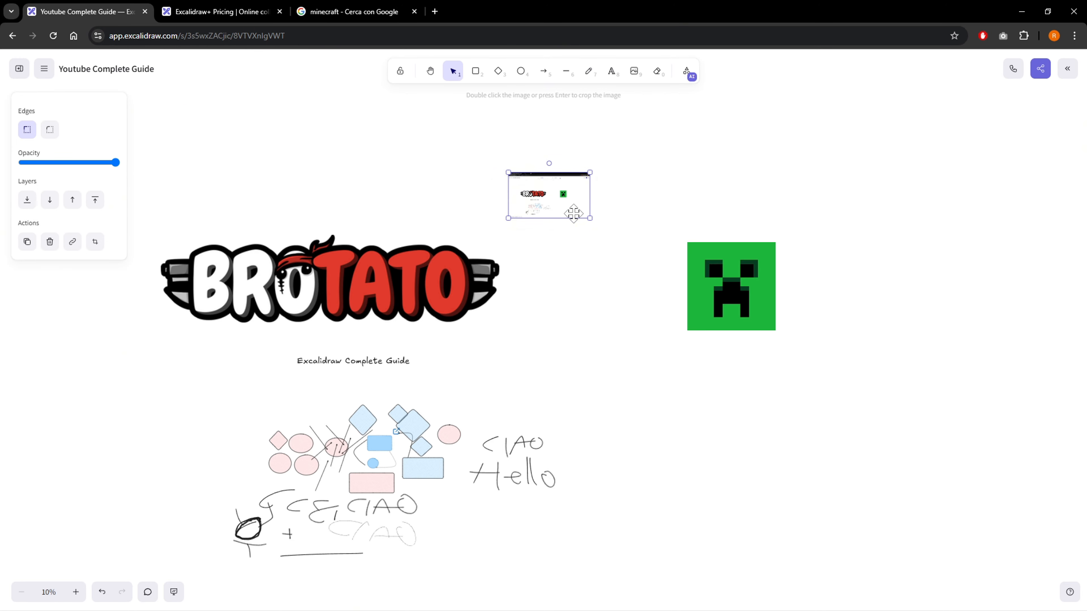
drag(588, 216, 858, 349)
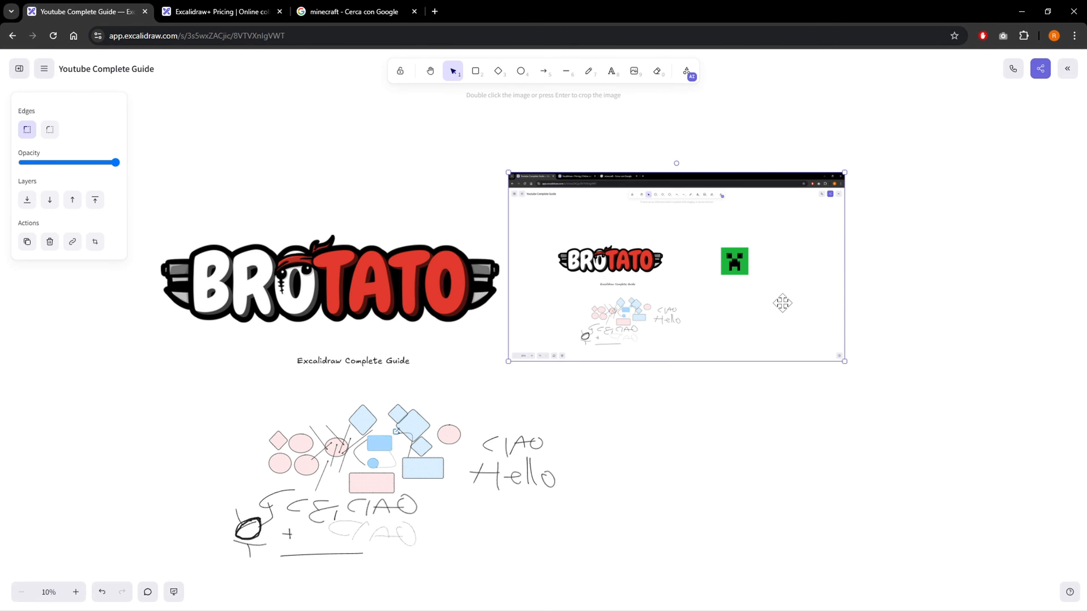
drag(781, 300, 898, 511)
drag(866, 377, 745, 257)
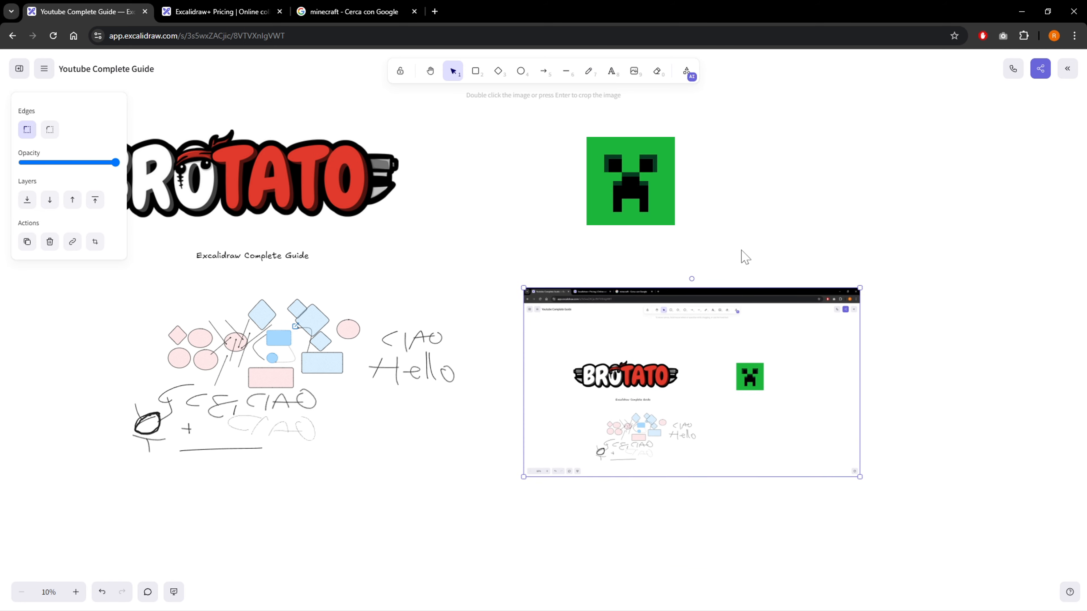
scroll(745, 257, up, 2)
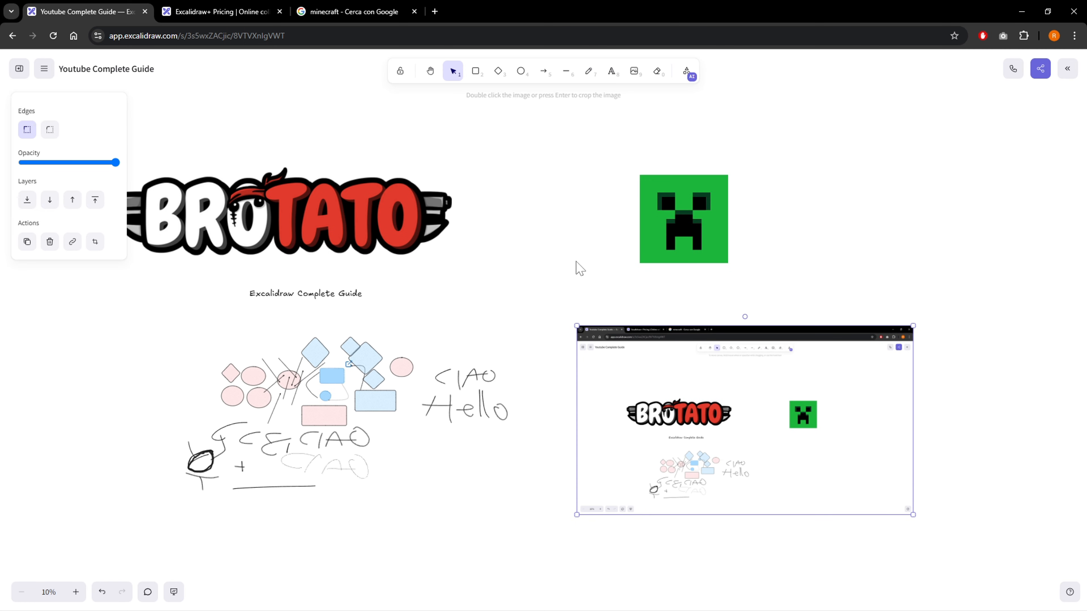
drag(512, 228, 594, 233)
drag(619, 290, 513, 277)
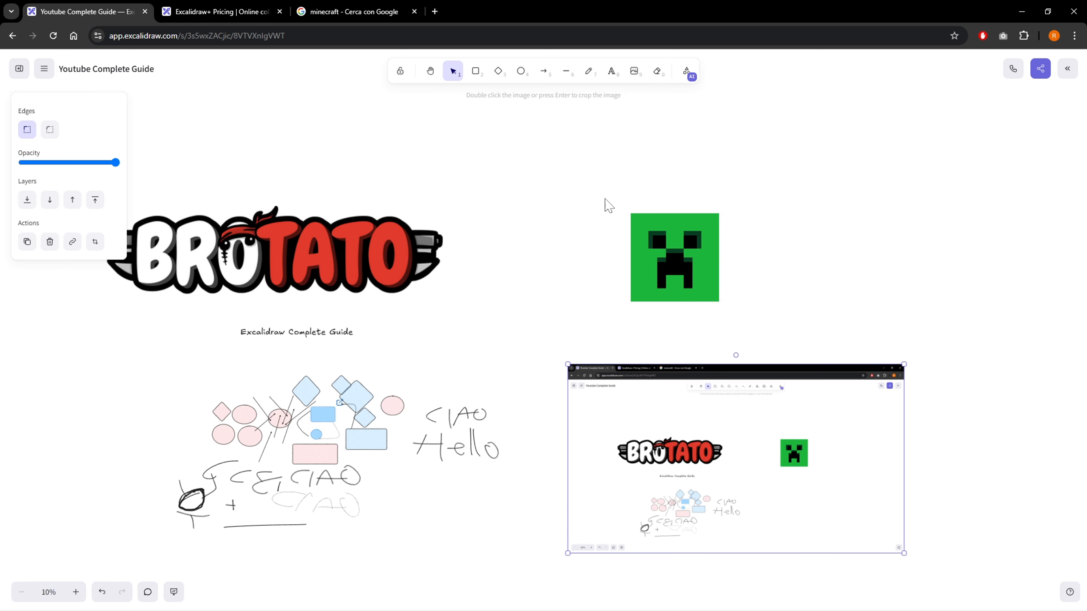
drag(631, 235, 691, 314)
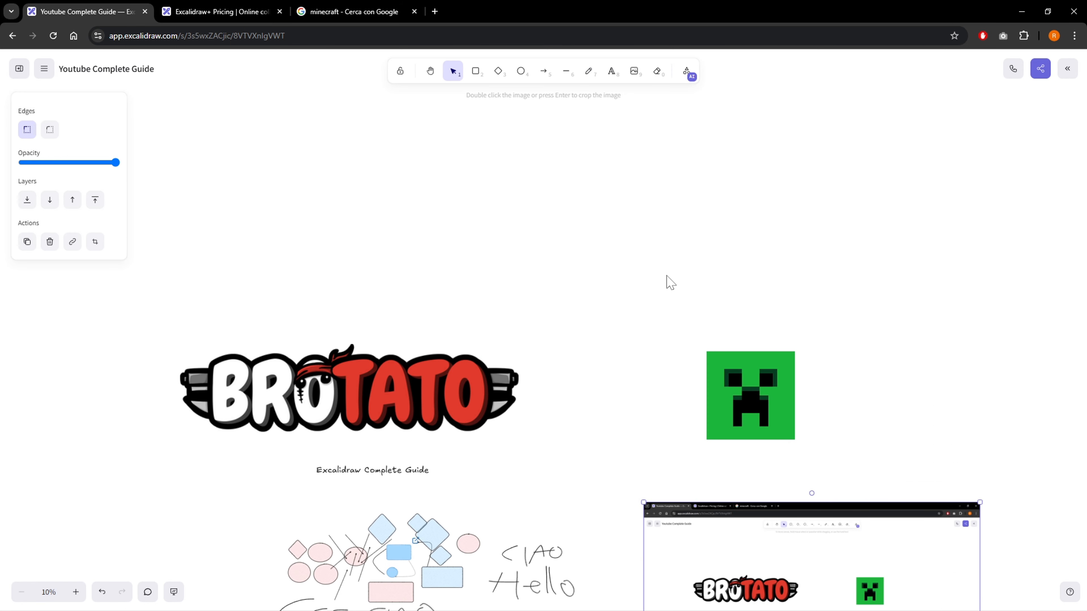
scroll(558, 214, down, 2)
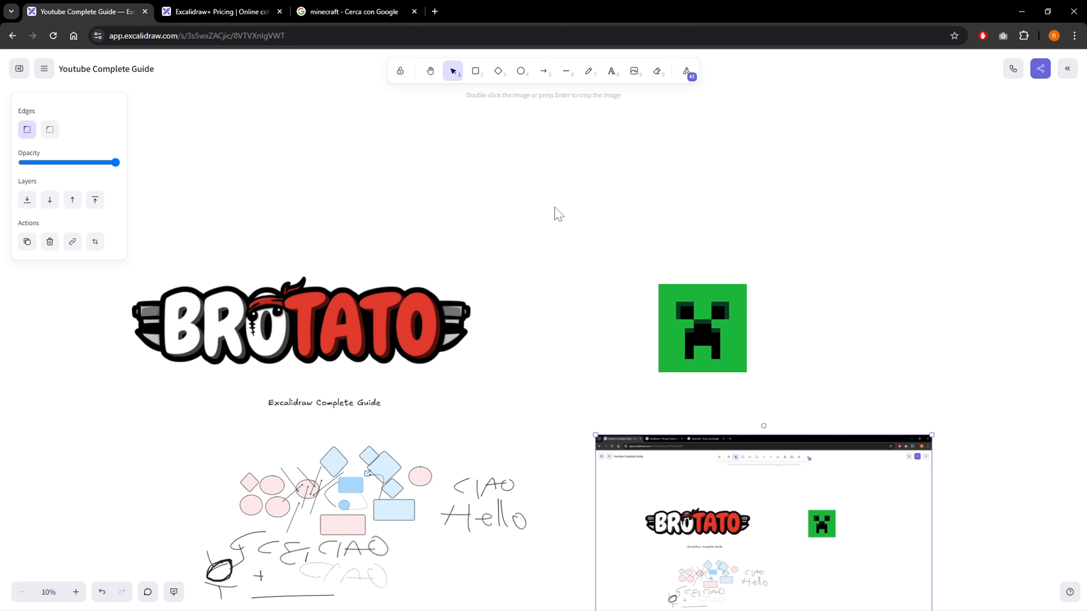
scroll(559, 214, left, 3)
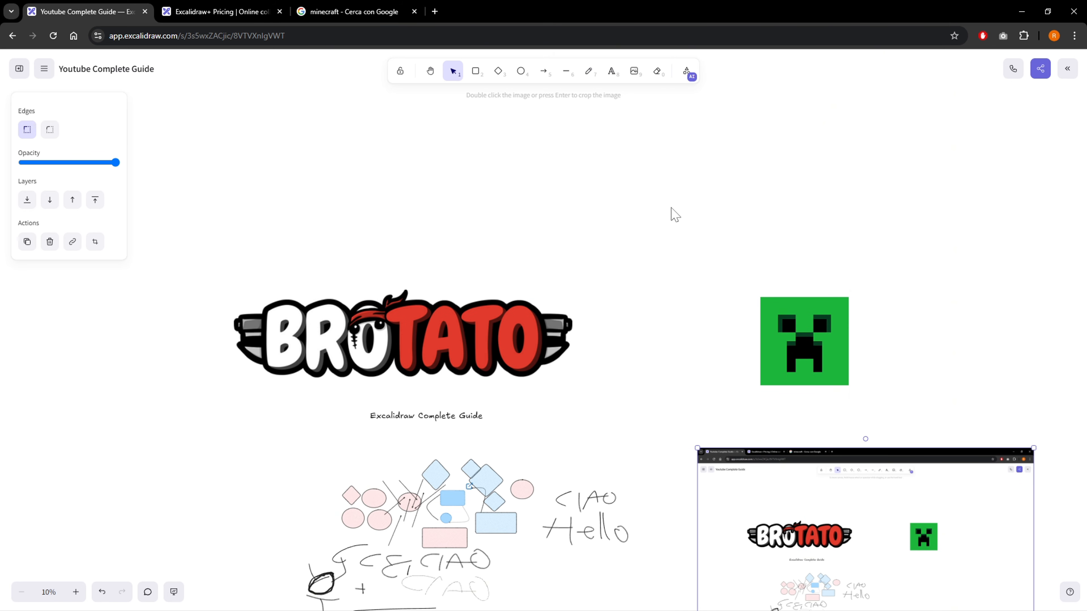
scroll(465, 235, right, 5)
scroll(465, 235, left, 3)
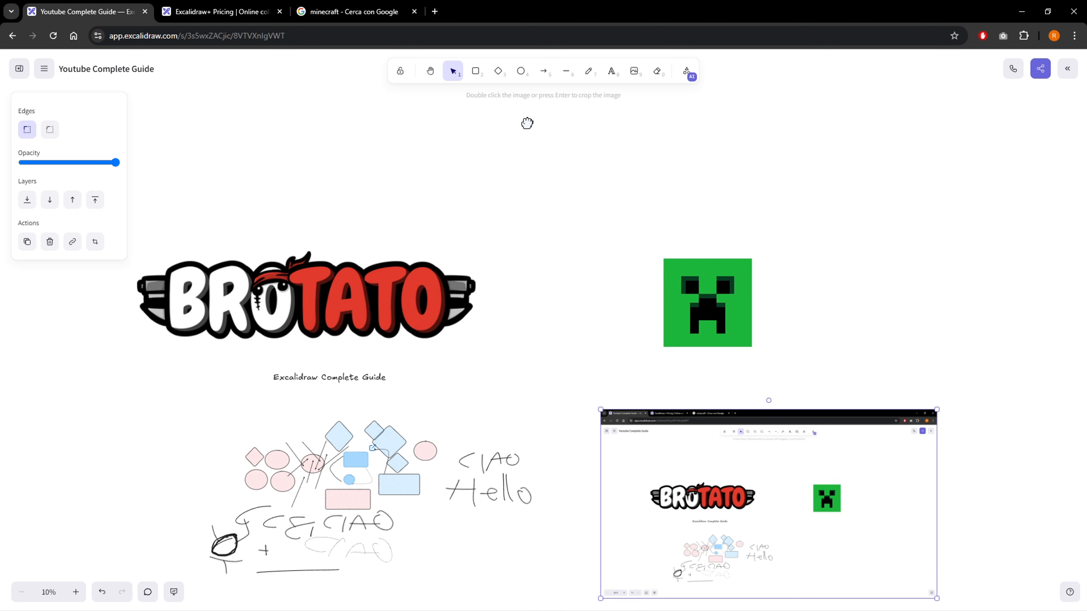
scroll(467, 206, right, 4)
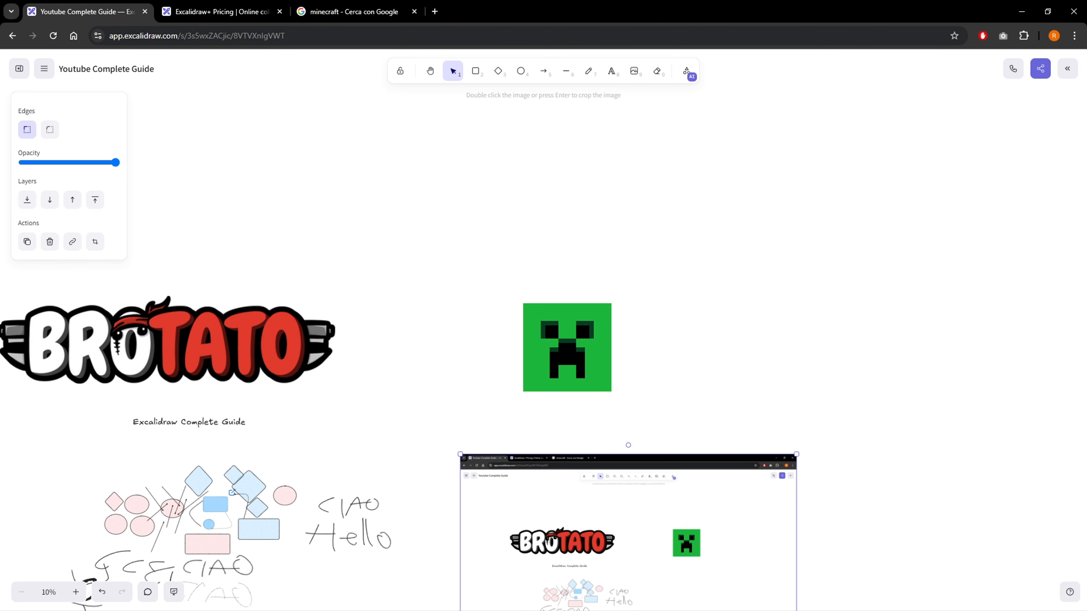
Switch to the Lucide icons site, search for "dumb" and copy the dumbbell icon as SVG
click(355, 11)
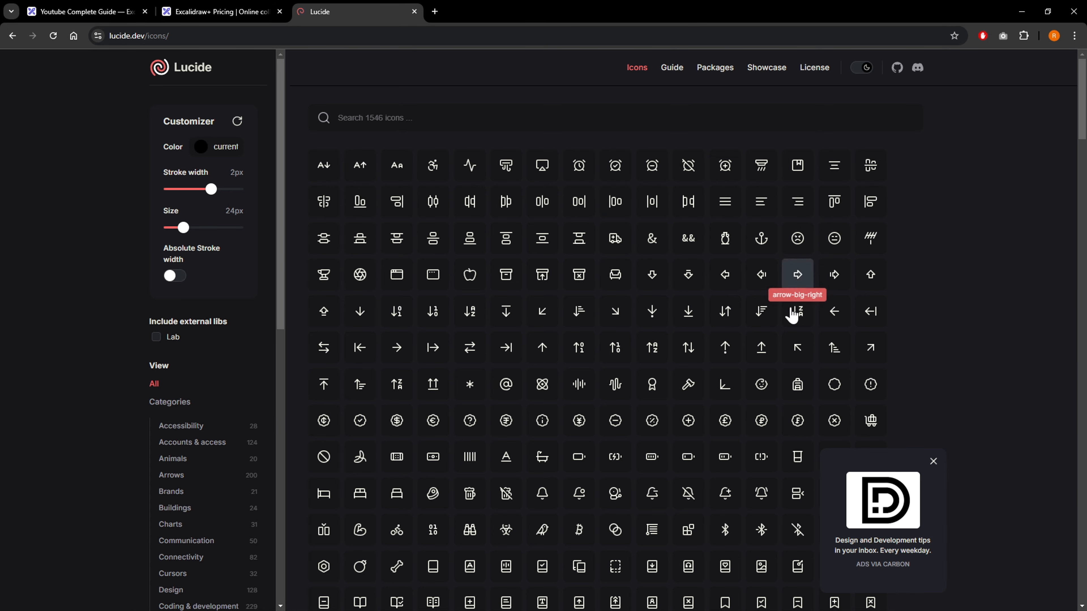
click(933, 461)
click(488, 119)
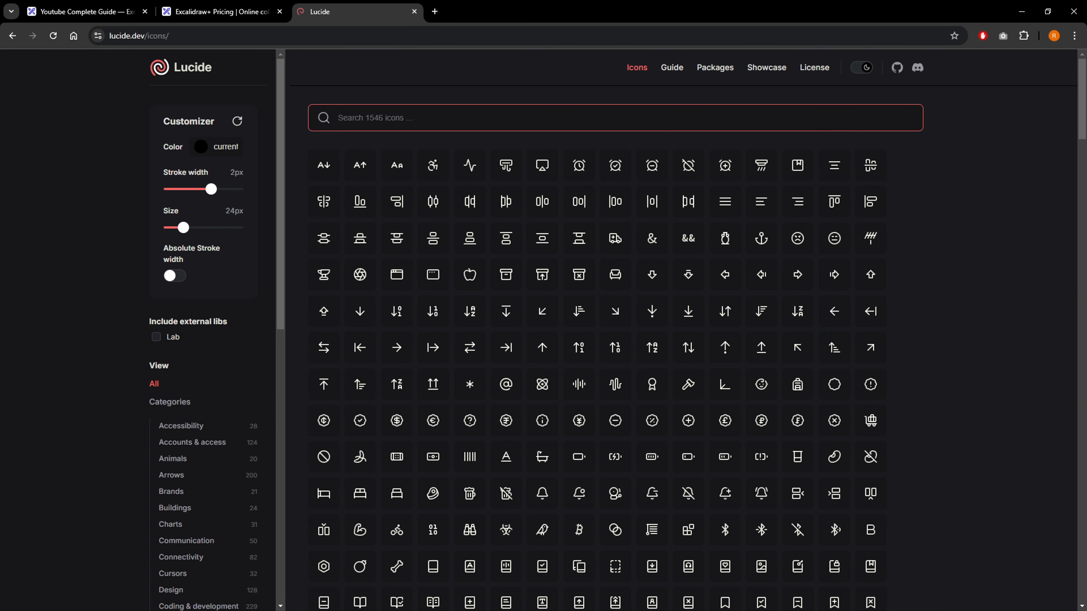
text(dumb)
click(322, 171)
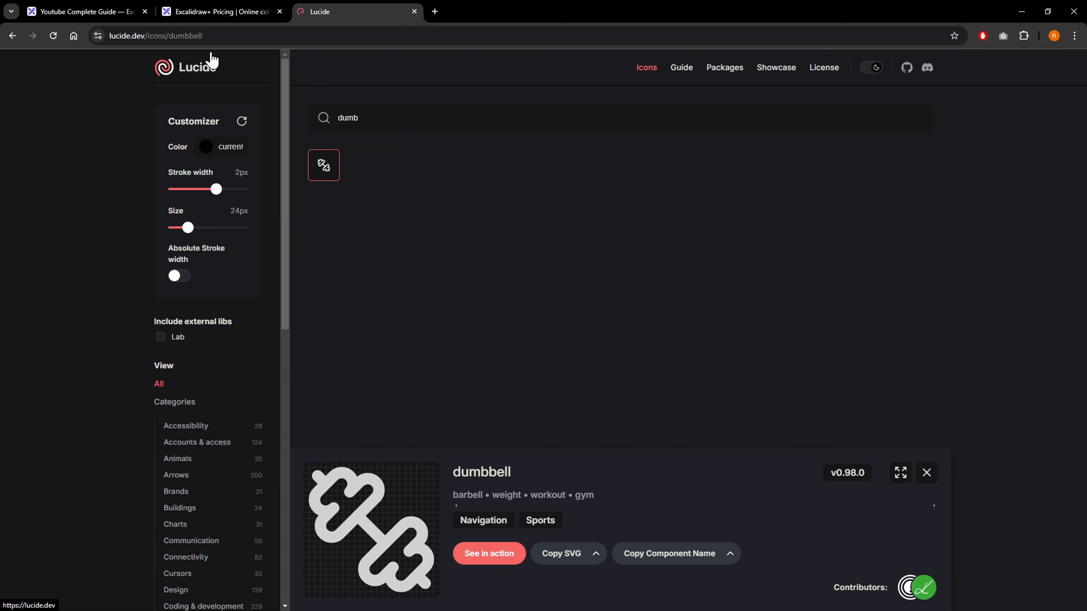
click(555, 558)
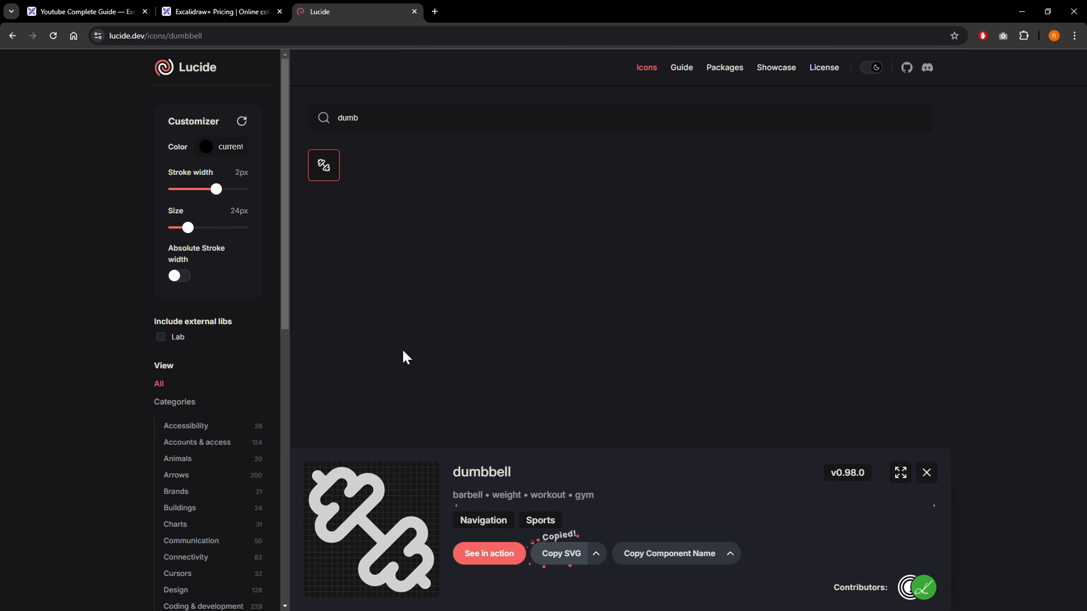
Return to the Youtube Complete Guide drawing, paste the dumbbell SVG in the empty area above the images and enlarge it
click(110, 9)
click(539, 184)
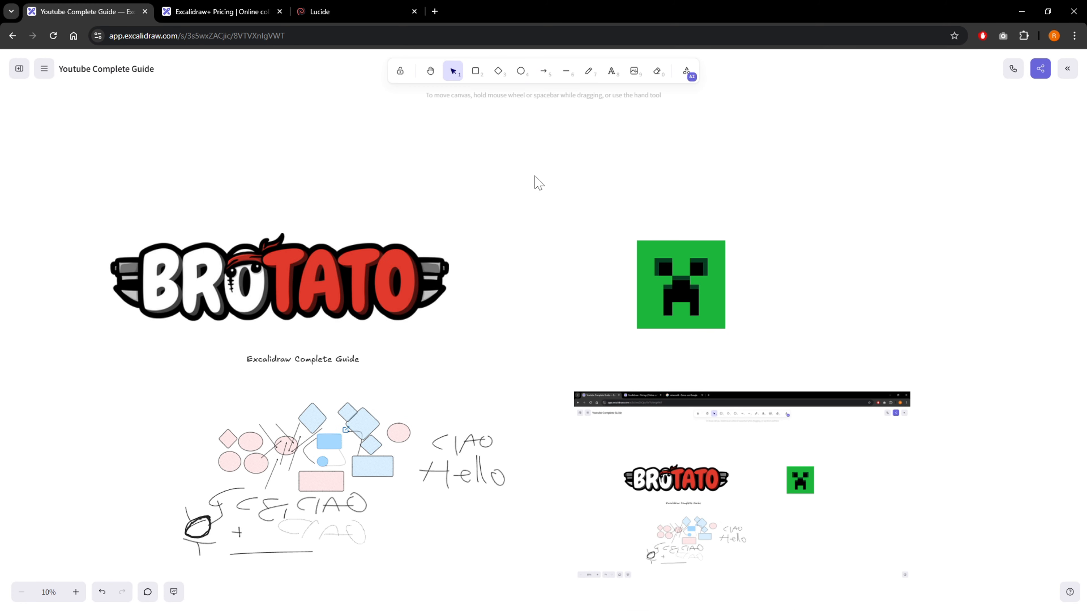
key(ctrl+v)
scroll(544, 182, up, 10)
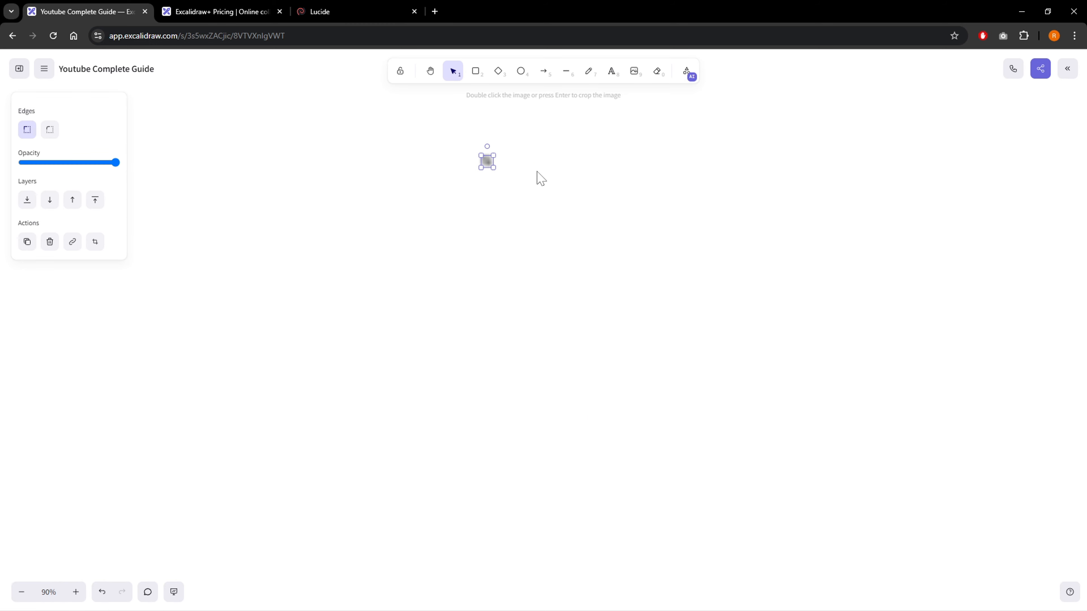
drag(498, 171, 789, 380)
scroll(670, 292, right, 4)
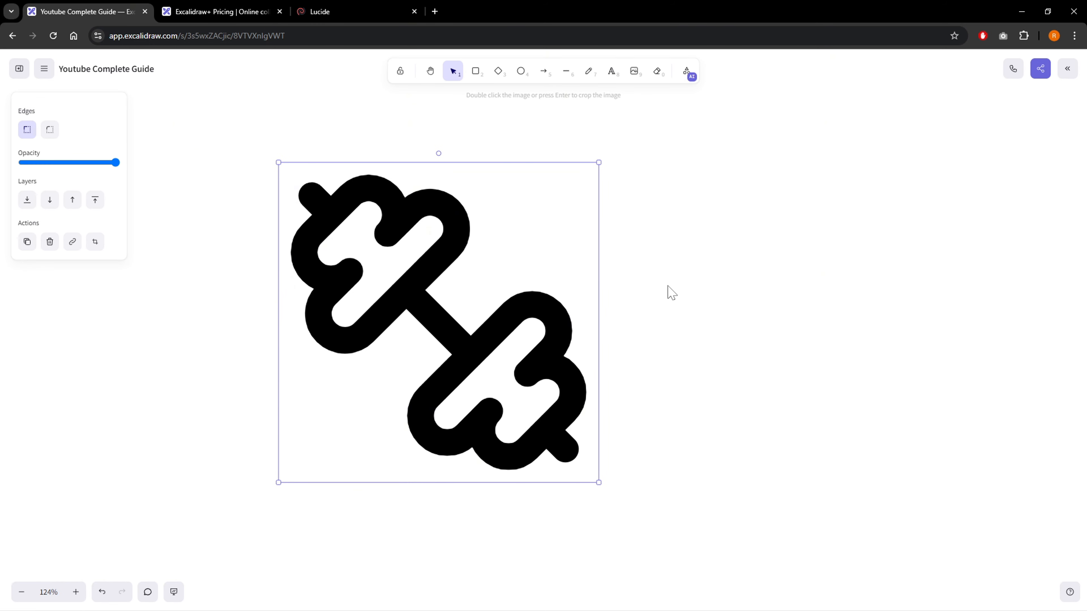
Set the dumbbell image's edges to round
scroll(683, 302, down, 4)
scroll(683, 302, down, 5)
scroll(681, 301, up, 5)
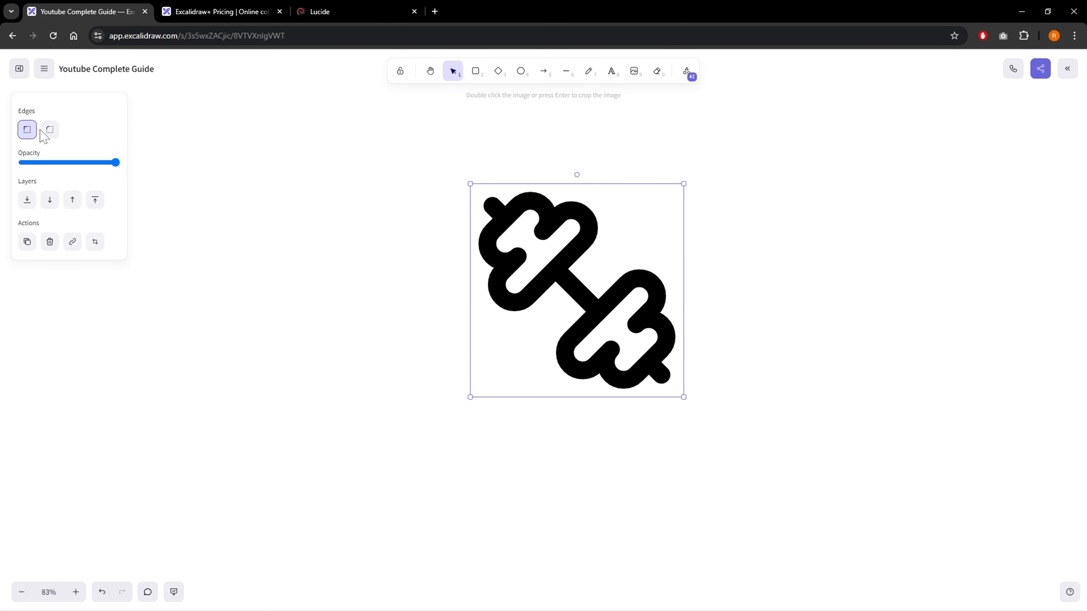
click(51, 137)
scroll(492, 226, right, 2)
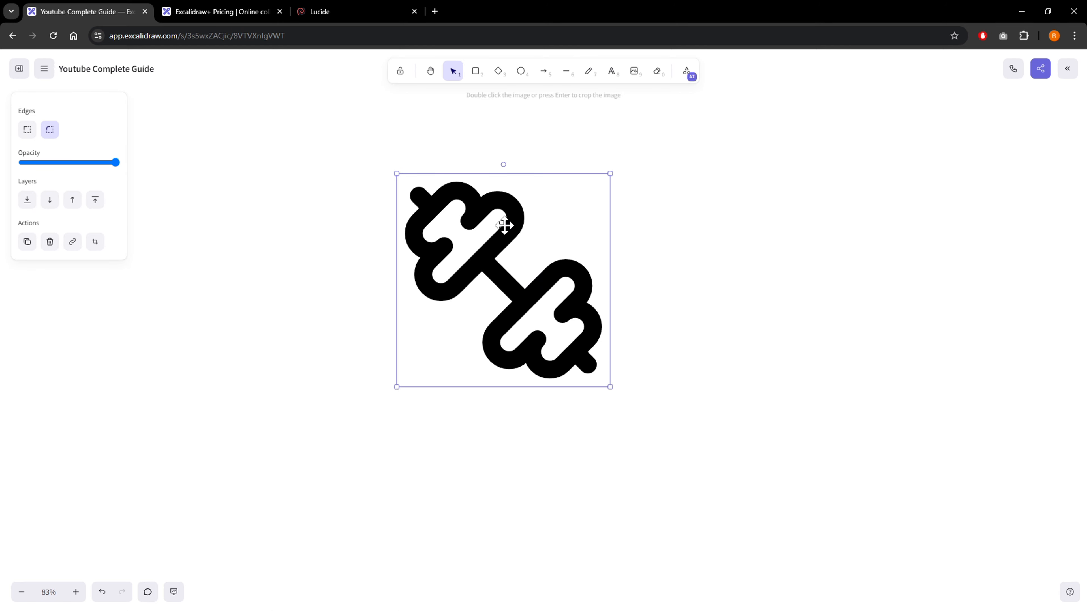
Move the dumbbell icon directly to the left of the "Excalidraw Complete Guide" title, under the Brotato logo
scroll(692, 343, down, 10)
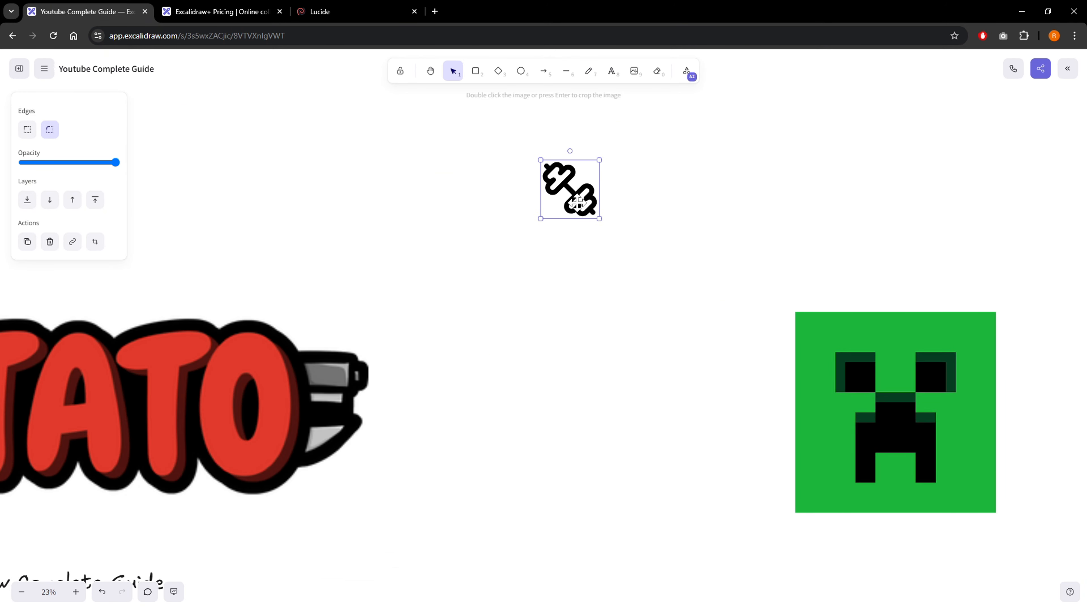
drag(578, 203, 575, 327)
drag(596, 283, 699, 108)
drag(644, 161, 274, 344)
drag(326, 372, 725, 384)
drag(691, 347, 349, 424)
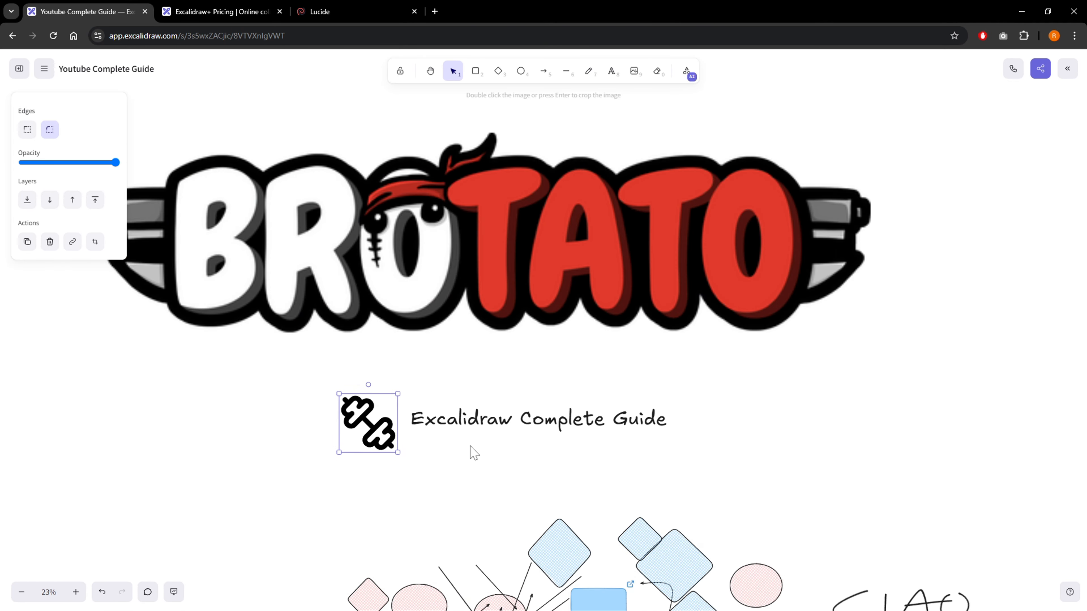
Shrink the dumbbell icon to about the height of the title text and align it directly before "Excalidraw Complete Guide"
scroll(470, 449, up, 5)
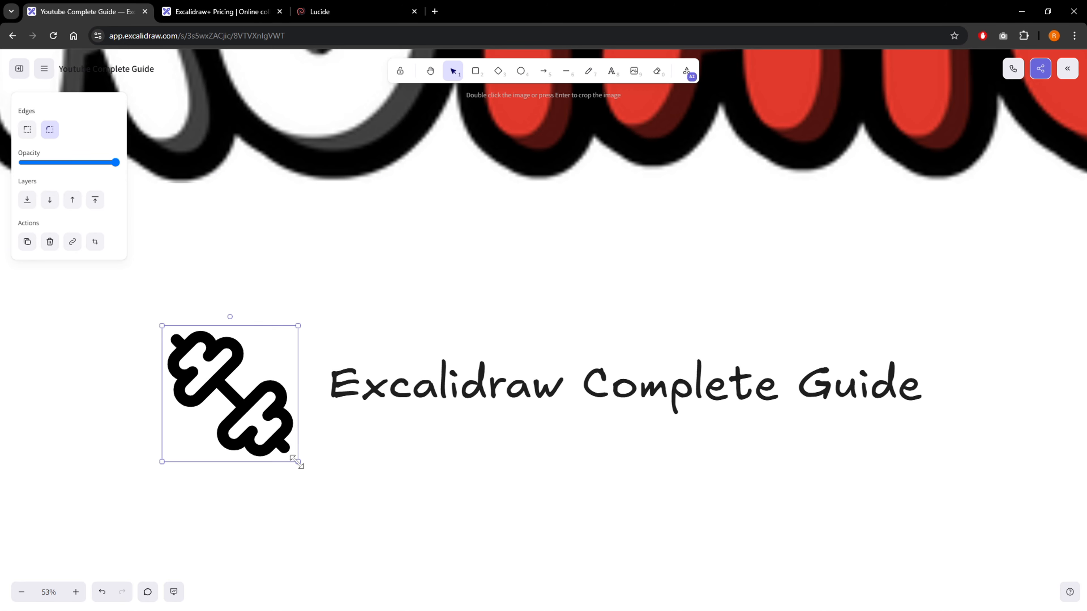
drag(295, 462, 199, 368)
drag(184, 328, 301, 369)
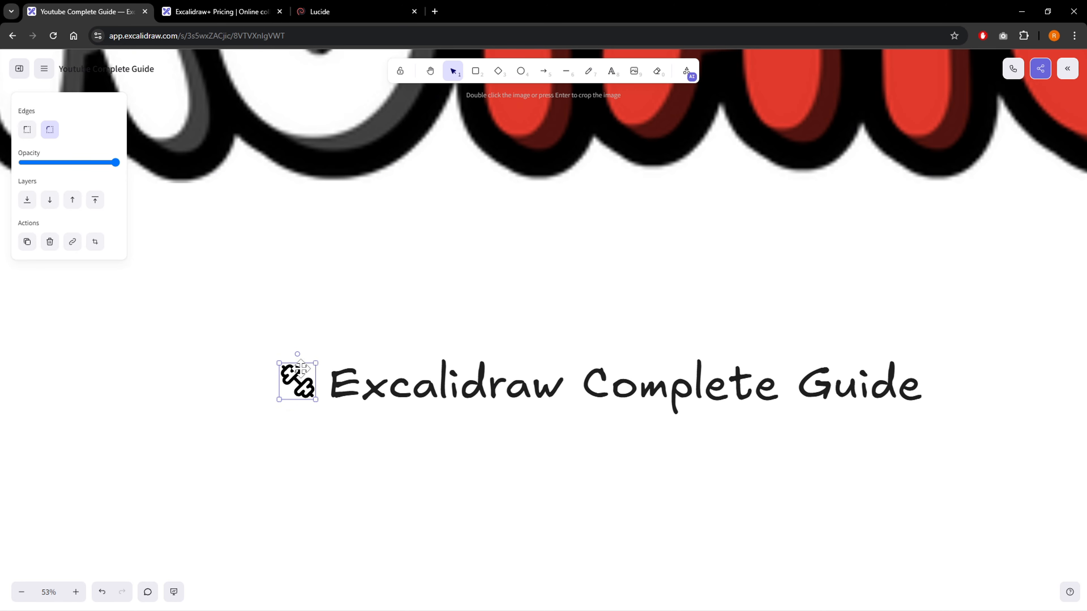
click(462, 304)
drag(393, 364, 506, 301)
scroll(507, 300, up, 1)
drag(396, 330, 394, 340)
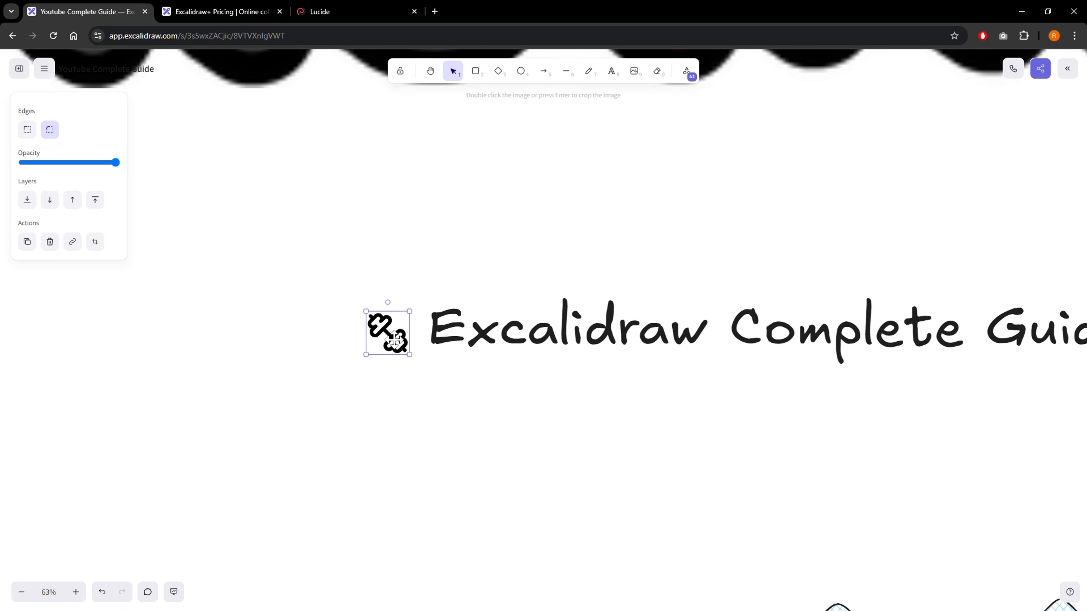
click(728, 286)
Erase the green Creeper image and the pasted screenshot with the Eraser tool
scroll(655, 250, down, 6)
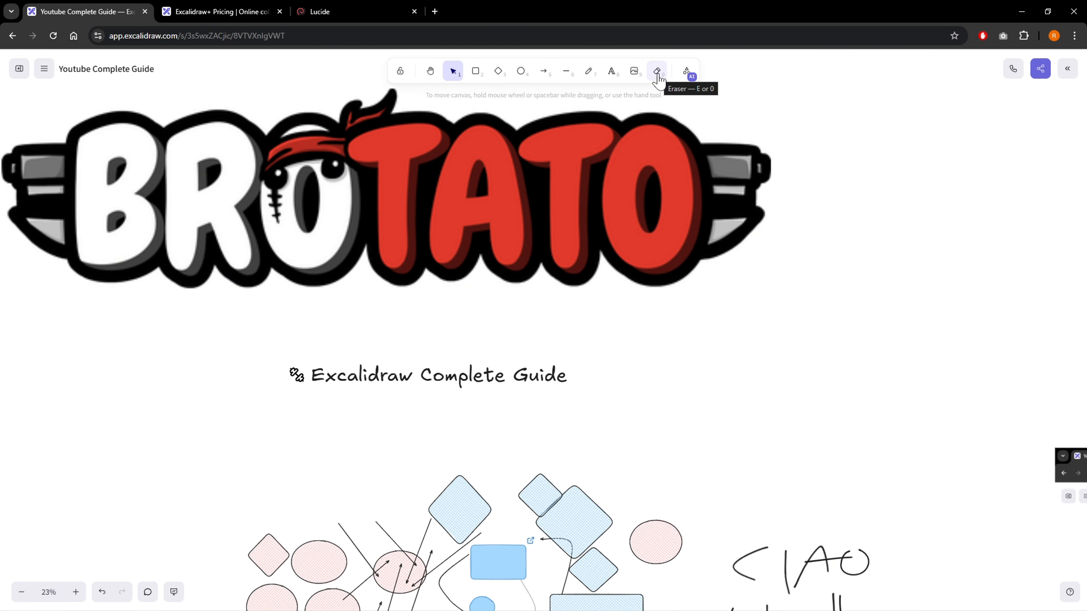
click(658, 71)
scroll(583, 290, down, 5)
scroll(749, 239, down, 2)
scroll(749, 239, right, 3)
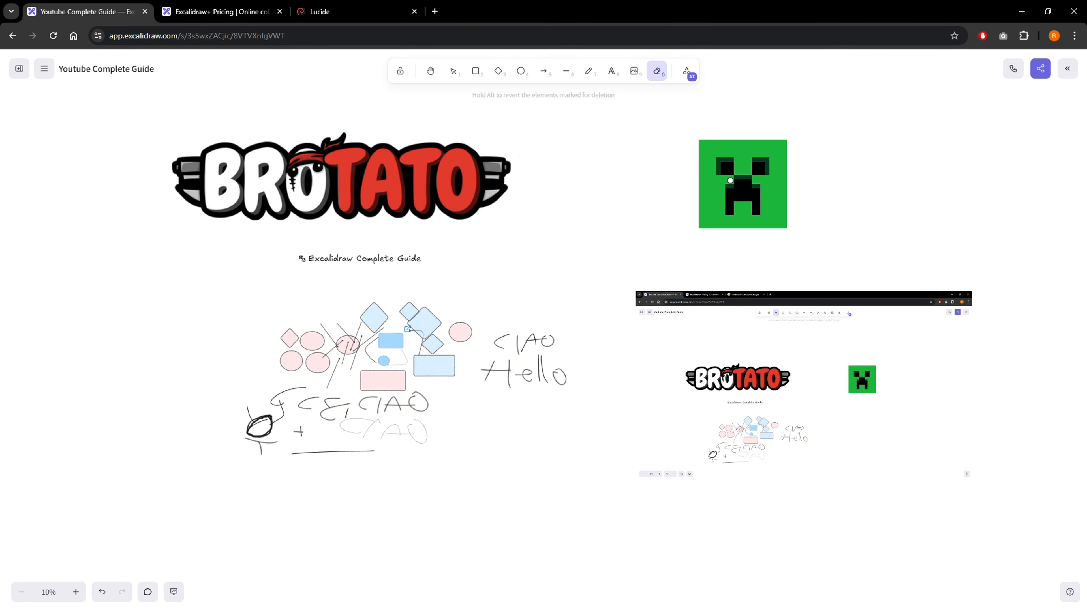
click(767, 337)
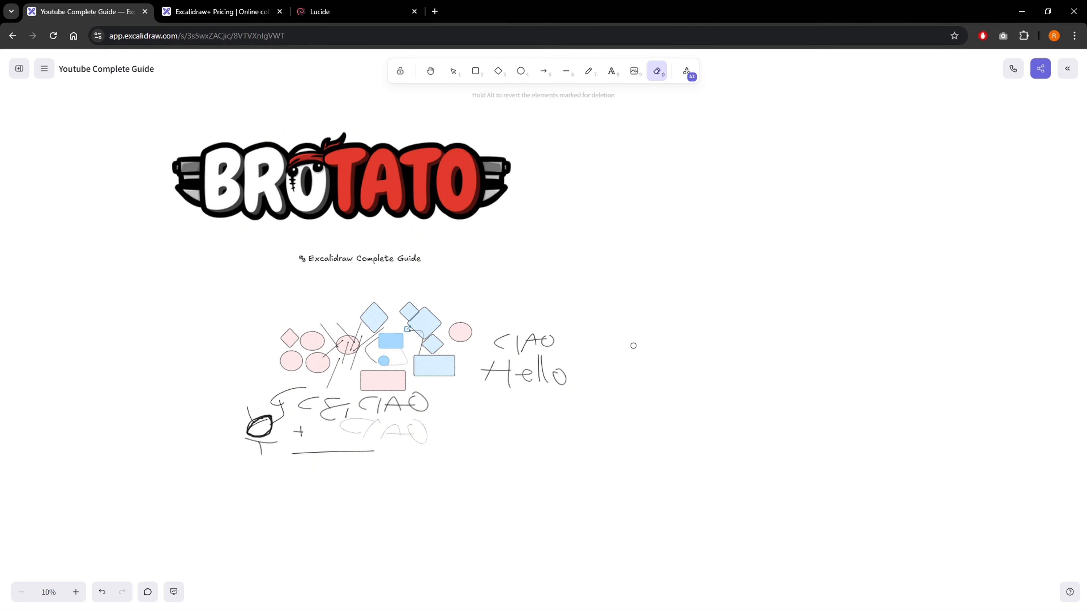
Erase the Brotato logo, all the handwriting and most of the outer shapes around the diagram
drag(629, 340, 771, 312)
scroll(804, 383, right, 3)
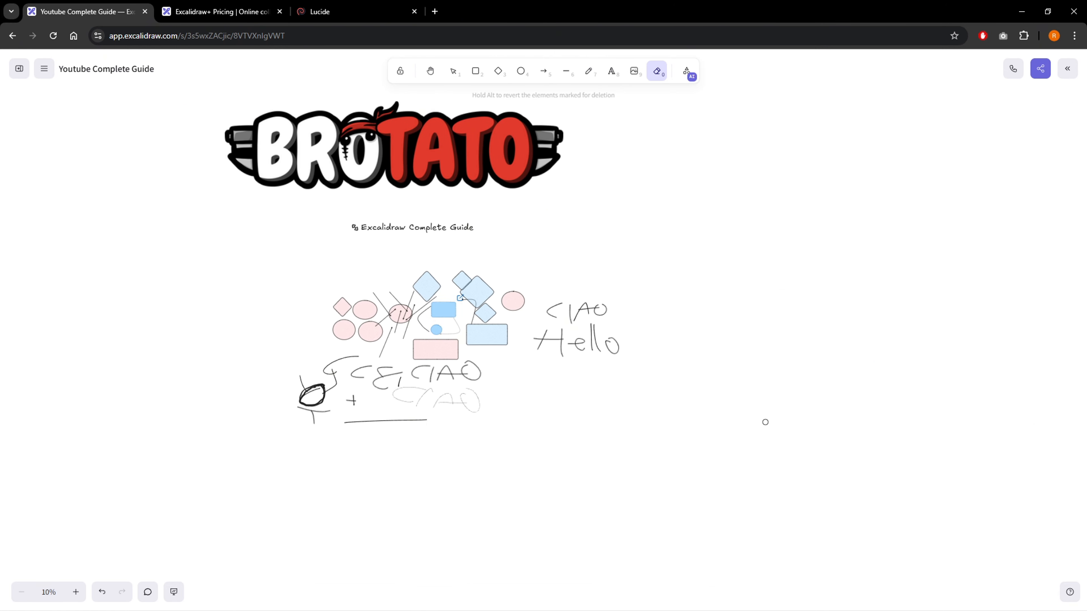
mouse_move(648, 245)
mouse_down()
mouse_move(482, 325)
mouse_move(283, 480)
mouse_up()
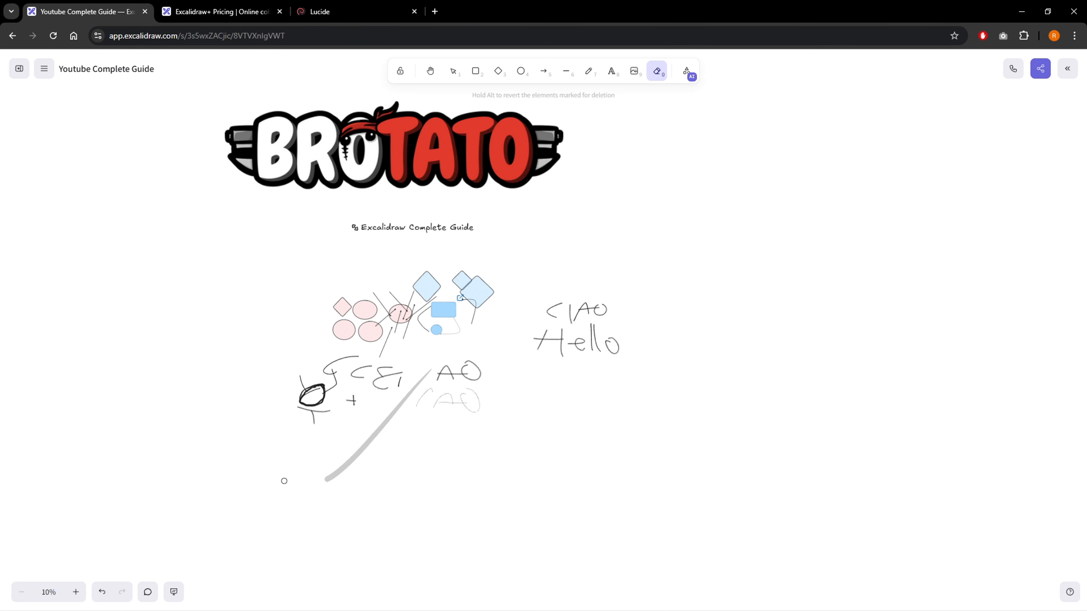
drag(263, 292, 571, 383)
drag(222, 377, 520, 365)
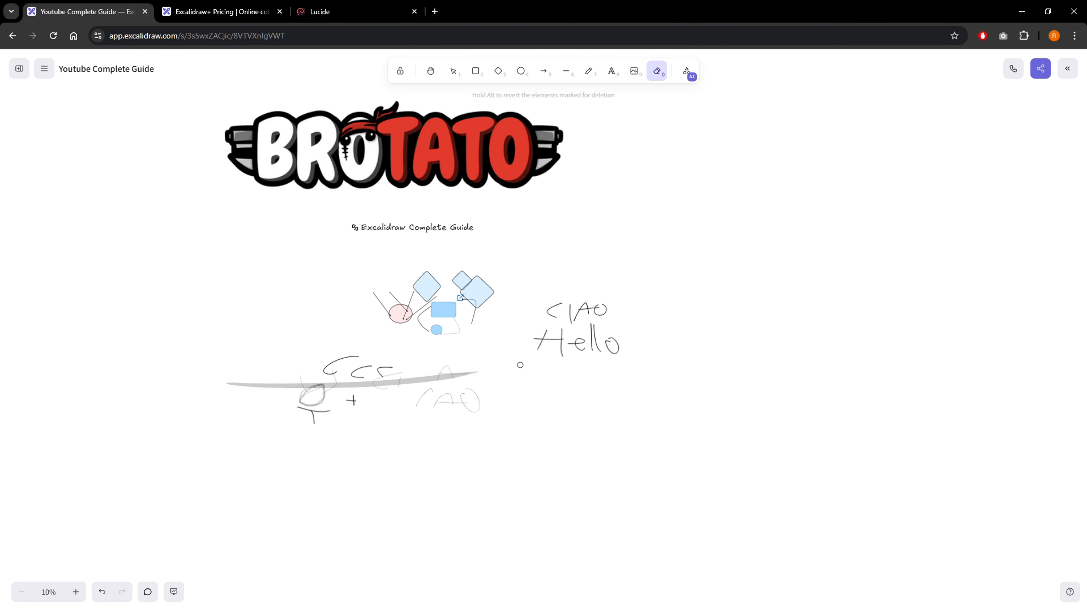
mouse_move(314, 402)
mouse_down()
mouse_move(536, 397)
mouse_move(368, 405)
mouse_move(327, 370)
mouse_move(274, 440)
mouse_up()
mouse_move(597, 430)
mouse_down()
mouse_move(590, 280)
mouse_move(779, 361)
mouse_move(567, 329)
mouse_move(516, 354)
mouse_move(600, 330)
mouse_up()
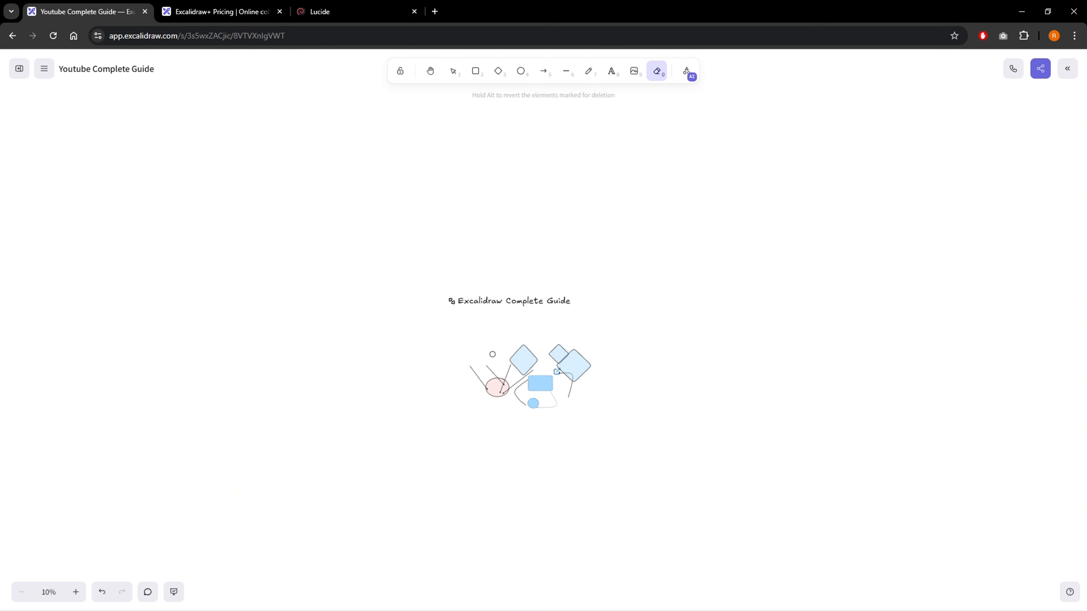
Move all the remaining shapes and arrows together up to just below the title
scroll(486, 333, up, 4)
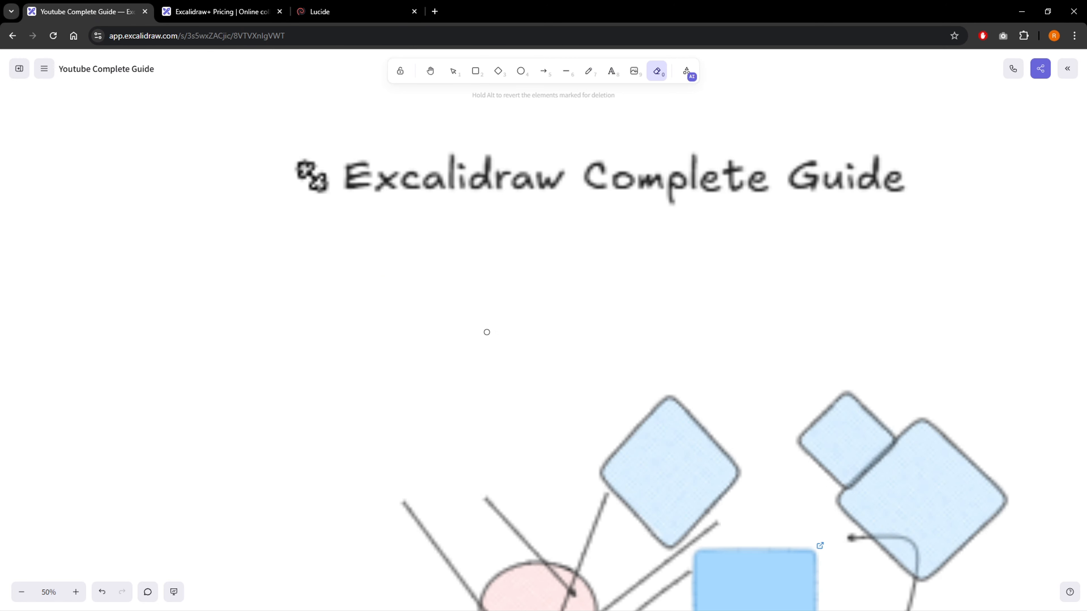
drag(668, 348, 544, 321)
drag(402, 165, 379, 127)
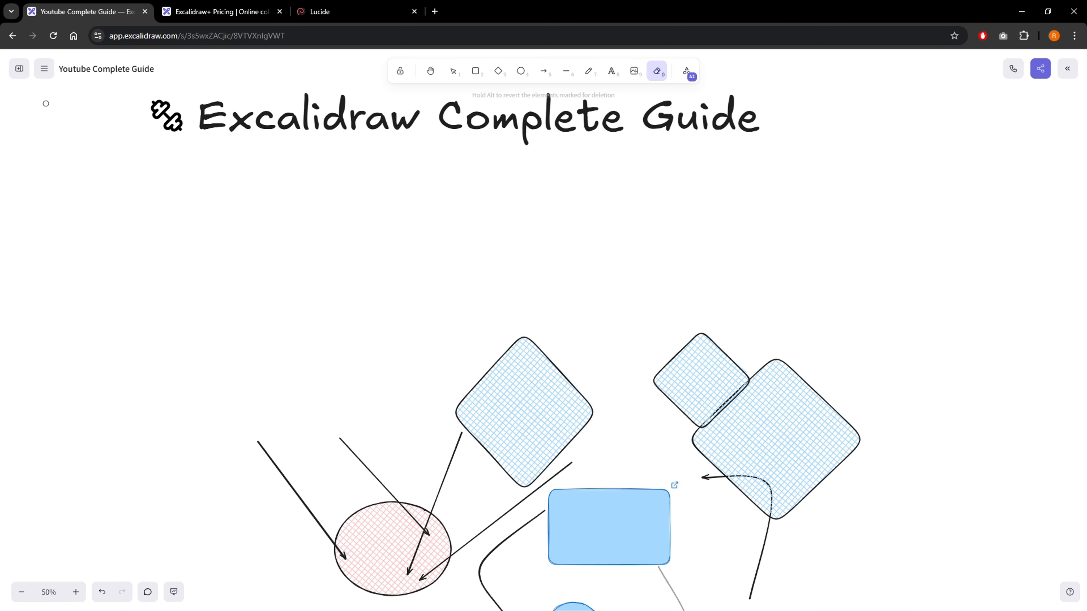
click(451, 77)
mouse_move(803, 532)
mouse_down()
mouse_move(152, 247)
mouse_move(157, 255)
mouse_up()
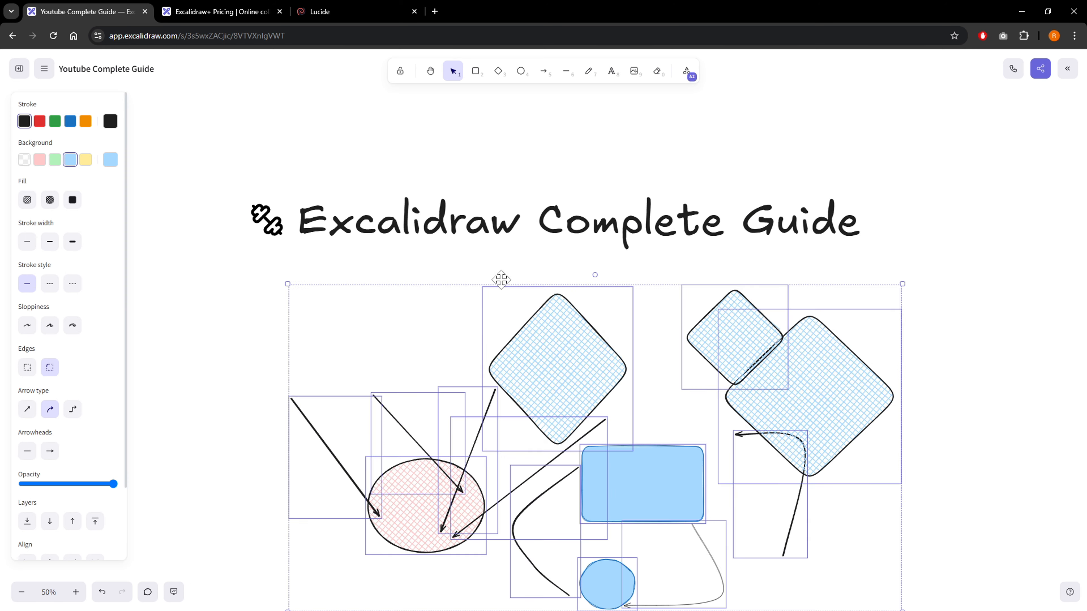
click(501, 280)
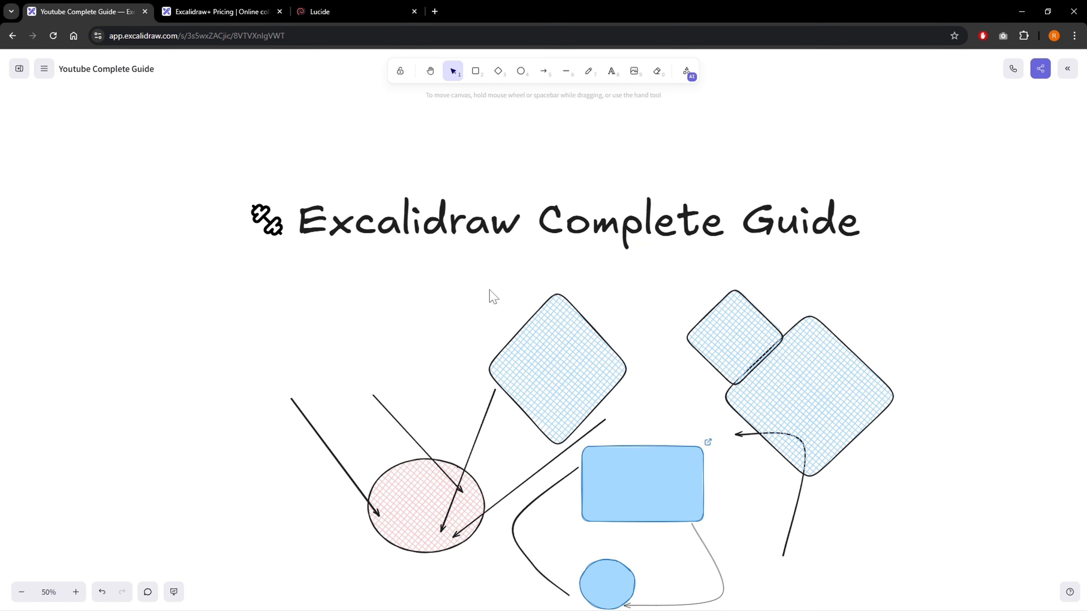
Use the Laser pointer to underline the title, sweep over the shapes and trace around the heading
drag(487, 296, 410, 284)
click(659, 71)
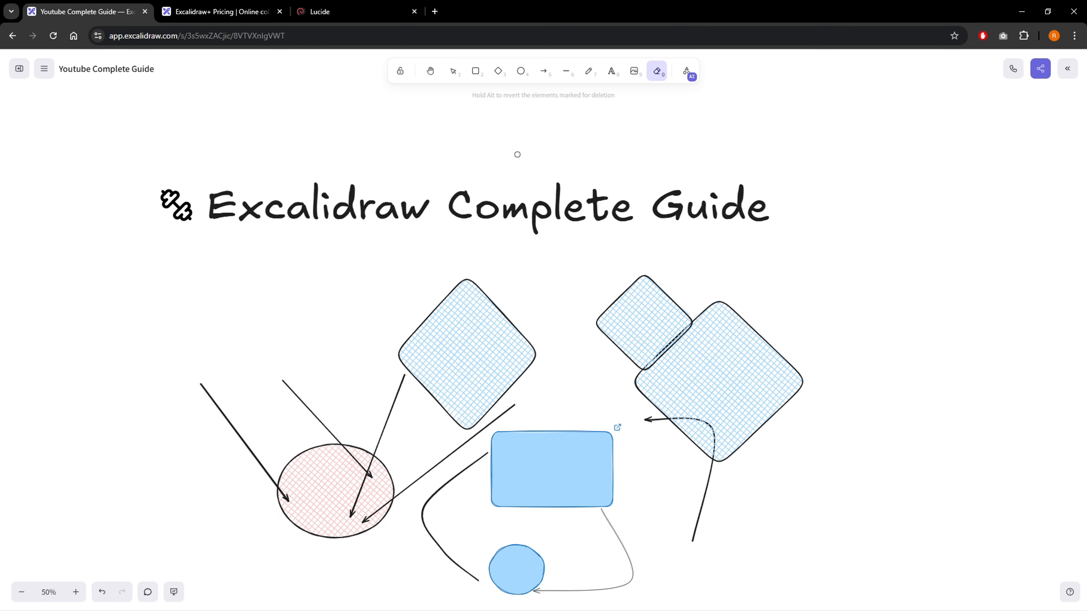
click(688, 73)
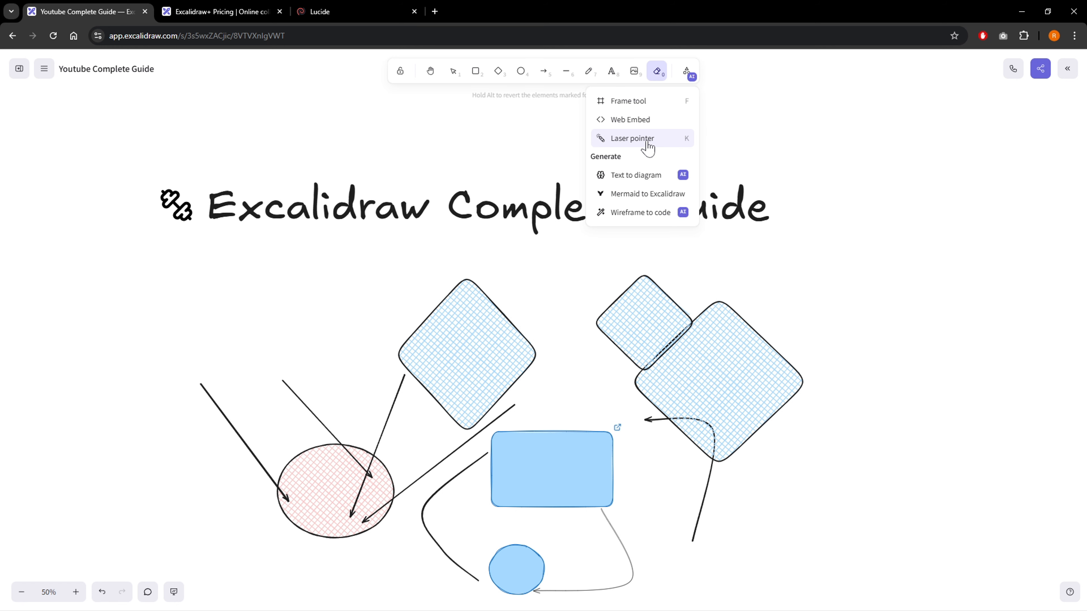
click(633, 138)
drag(837, 242, 165, 240)
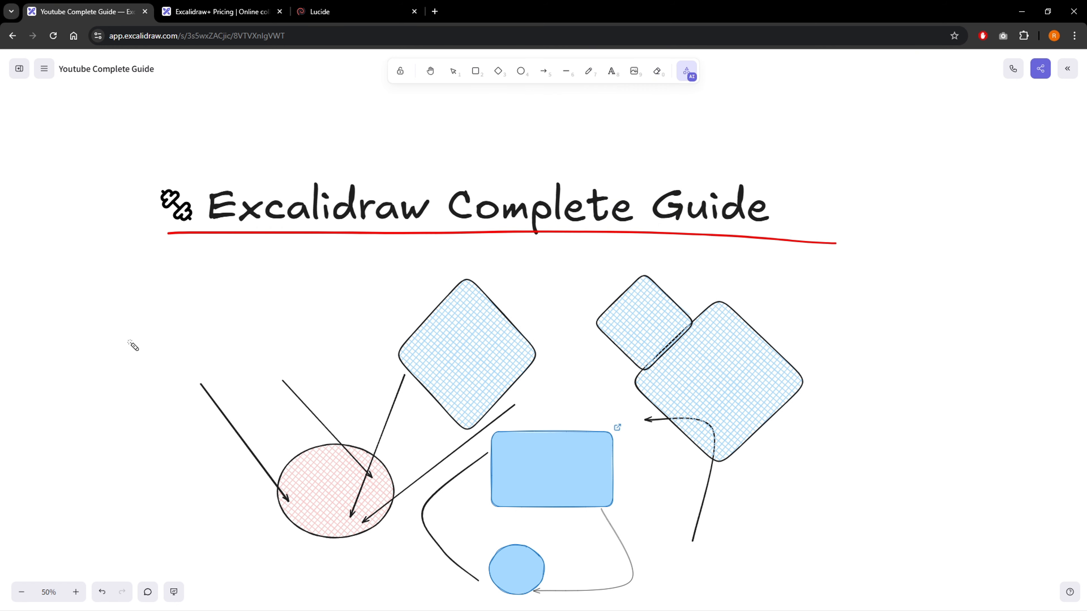
drag(155, 368, 331, 365)
mouse_move(153, 280)
mouse_down()
mouse_move(234, 295)
mouse_move(250, 275)
mouse_up()
mouse_move(271, 275)
mouse_down()
mouse_move(337, 275)
mouse_move(435, 308)
mouse_up()
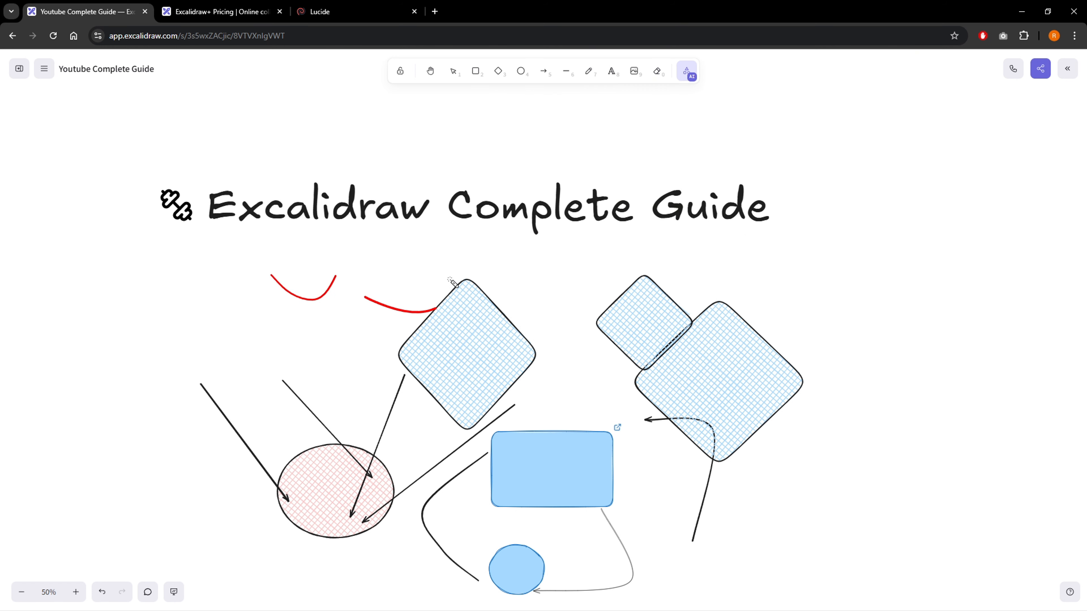
drag(249, 235, 450, 248)
drag(166, 298, 270, 280)
drag(221, 155, 160, 243)
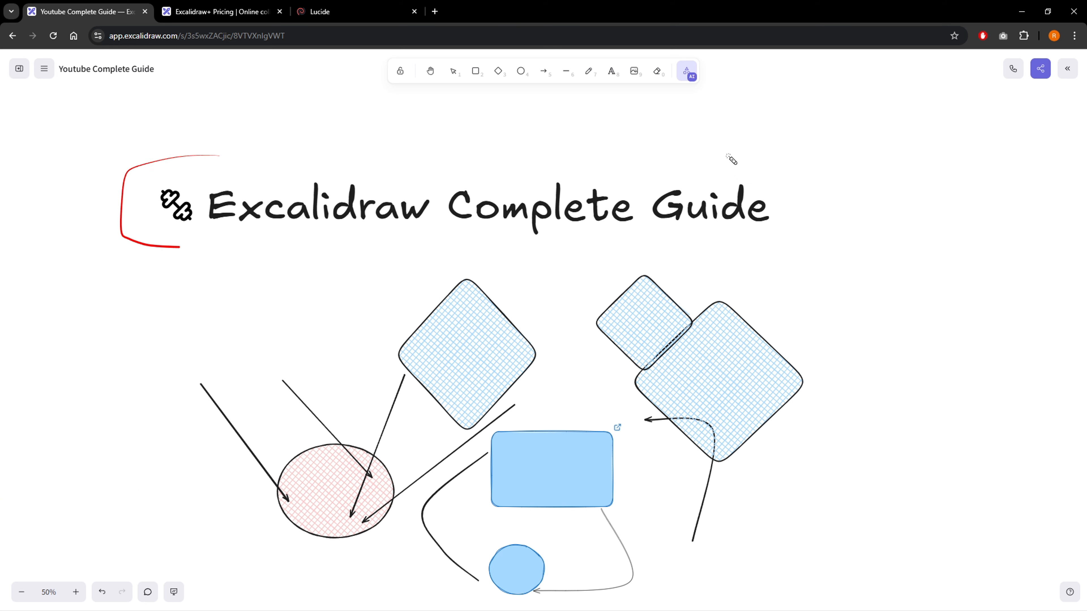
drag(727, 157, 776, 256)
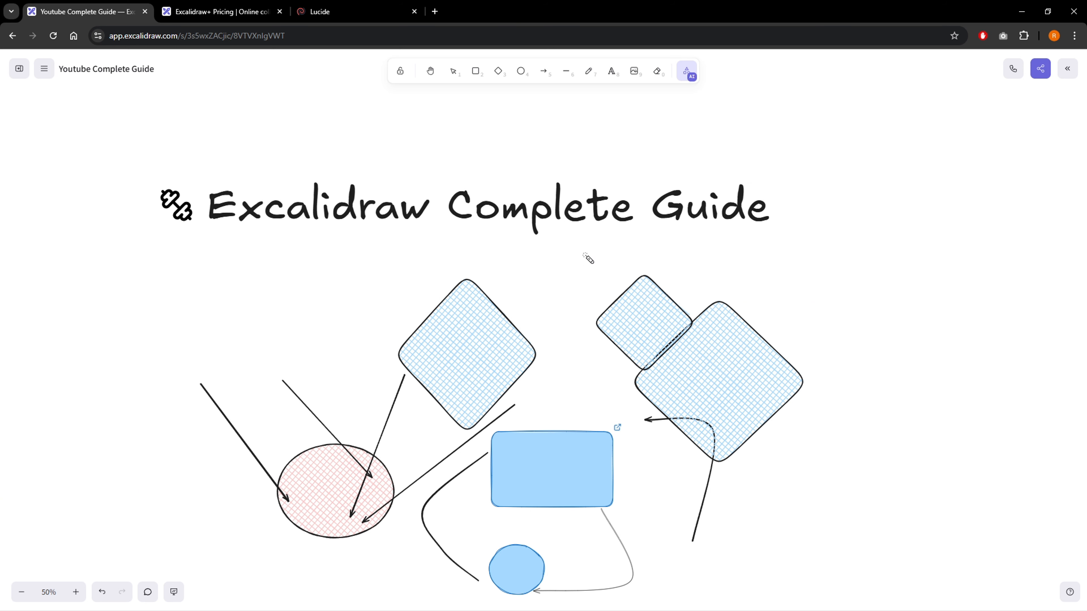
Trace laser lines above and below the title and around the diagram with the whole drawing in view
scroll(589, 259, down, 5)
scroll(556, 257, up, 1)
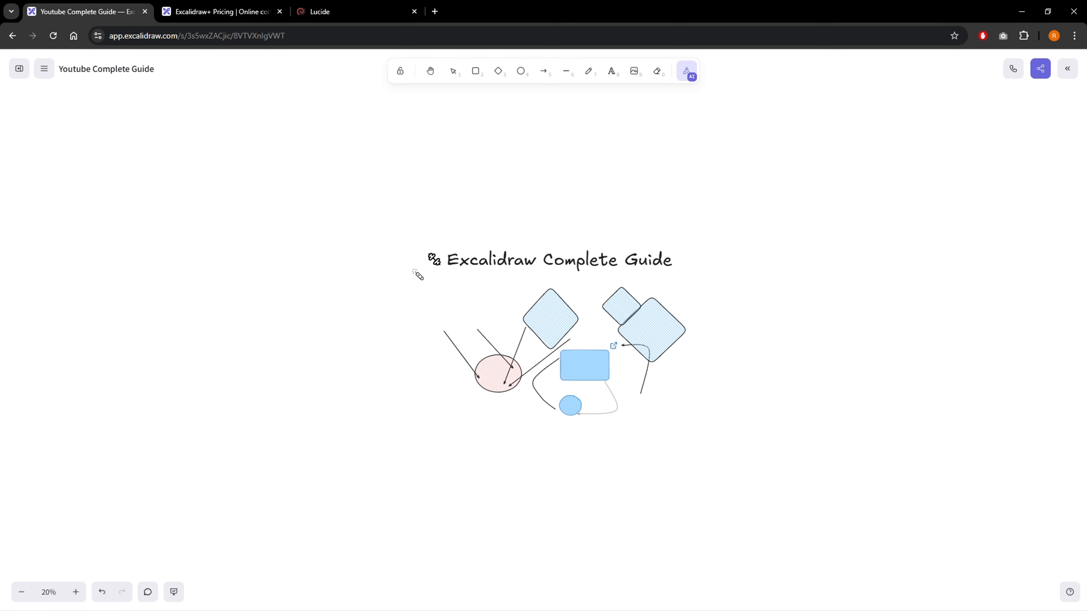
drag(416, 274, 751, 275)
drag(401, 239, 708, 238)
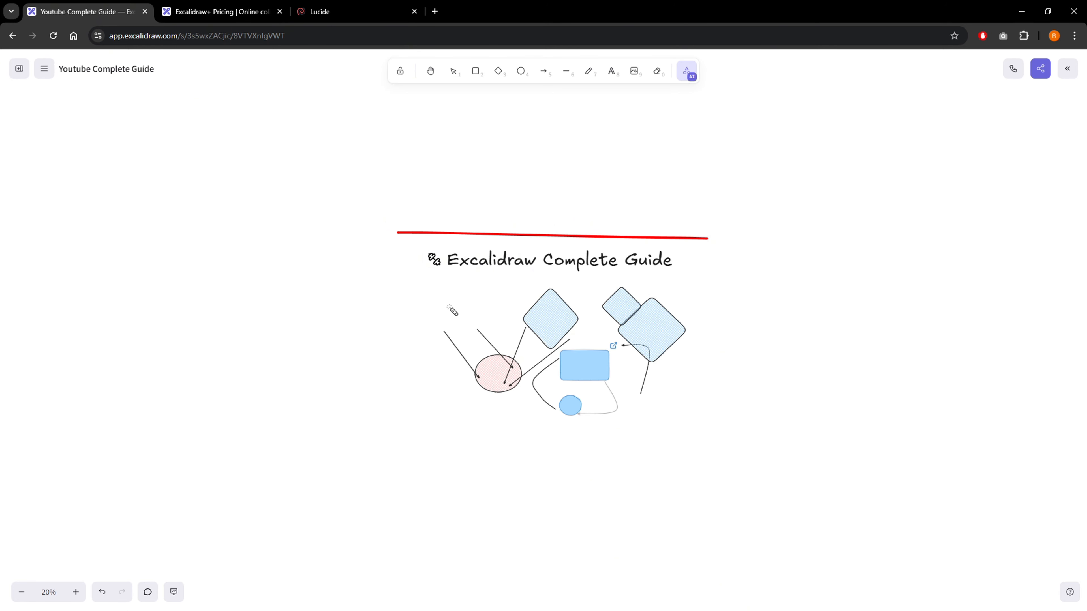
mouse_move(448, 304)
mouse_down()
mouse_move(712, 272)
mouse_move(454, 268)
mouse_up()
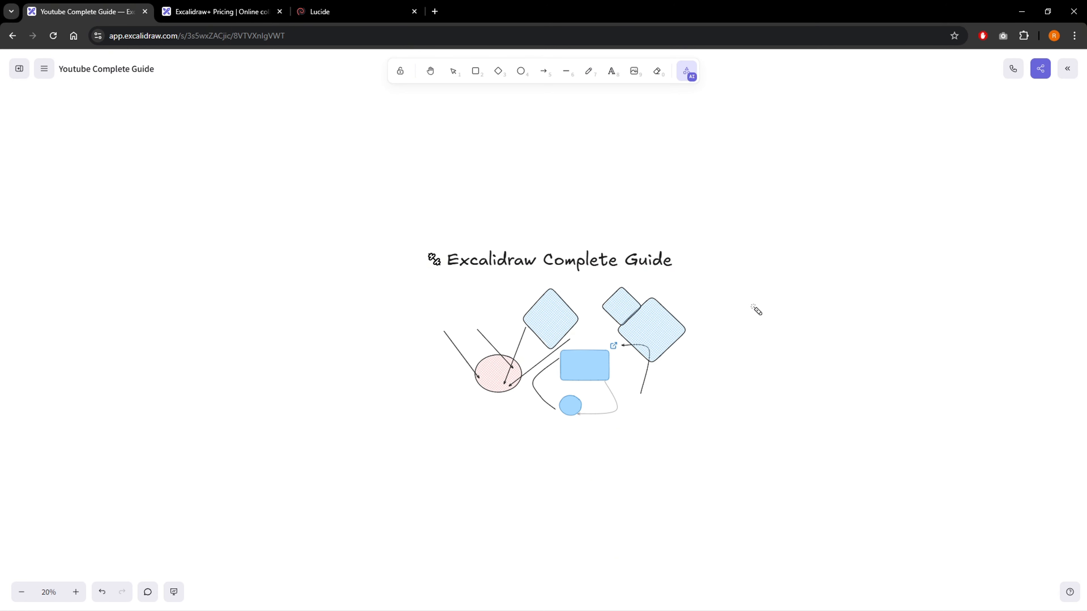
mouse_move(742, 319)
mouse_down()
mouse_move(656, 297)
mouse_move(541, 287)
mouse_move(412, 311)
mouse_move(322, 311)
mouse_move(345, 237)
mouse_move(543, 221)
mouse_move(672, 169)
mouse_move(808, 257)
mouse_move(794, 367)
mouse_move(711, 330)
mouse_move(639, 375)
mouse_move(563, 291)
mouse_move(597, 335)
mouse_move(513, 405)
mouse_move(347, 397)
mouse_move(341, 313)
mouse_move(417, 382)
mouse_move(474, 313)
mouse_move(578, 238)
mouse_up()
Draw a frame around the title and all the shapes with the Frame tool
click(687, 72)
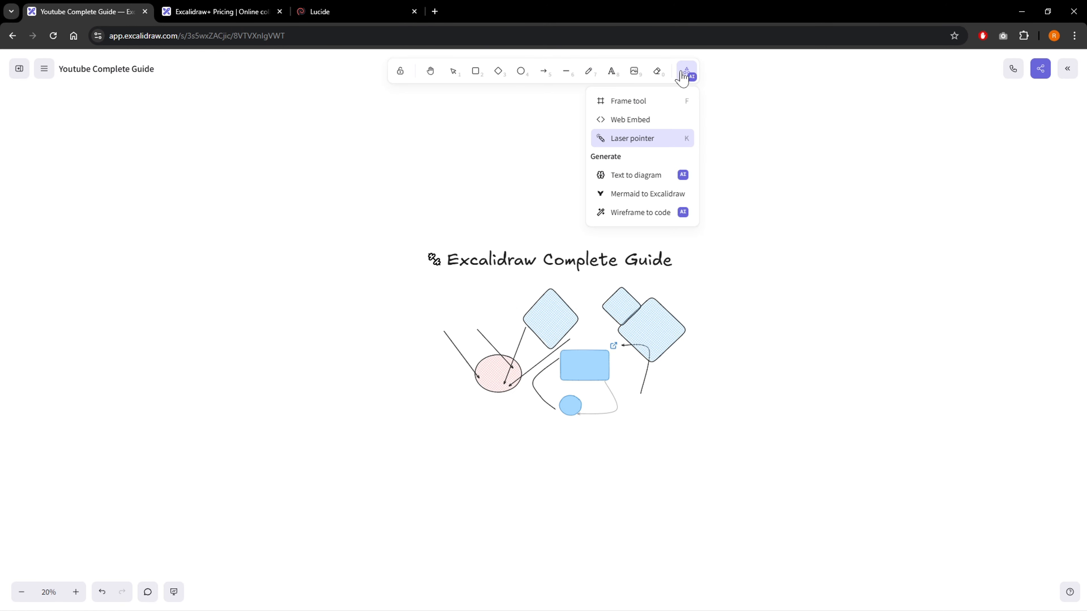
click(634, 109)
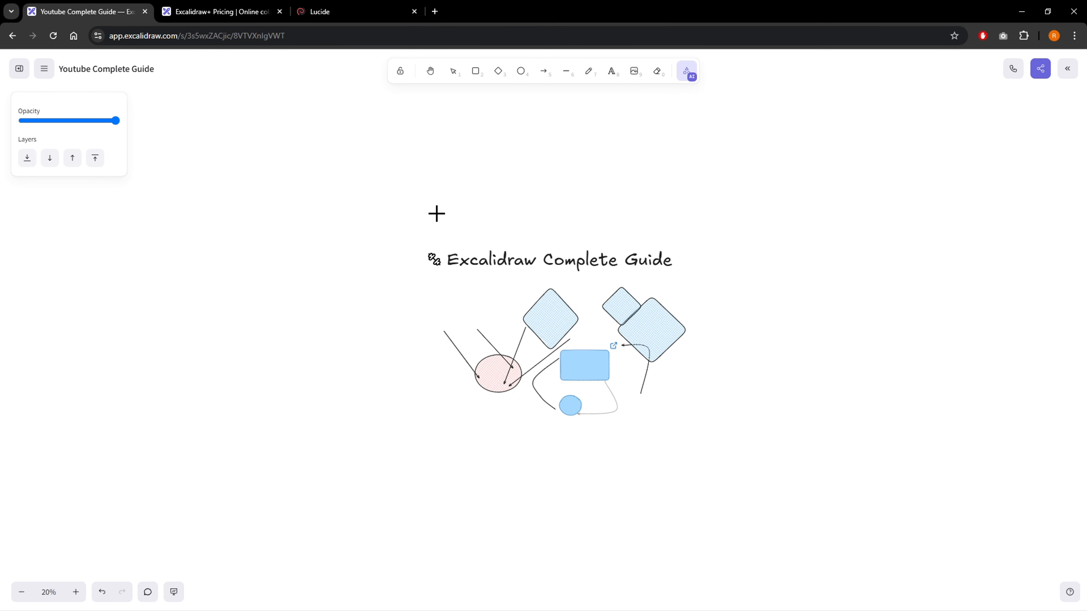
drag(365, 179, 781, 477)
Draw a second, empty frame of about the same size directly below the first one
scroll(766, 410, down, 3)
ctrl+scroll(764, 459, down, 3)
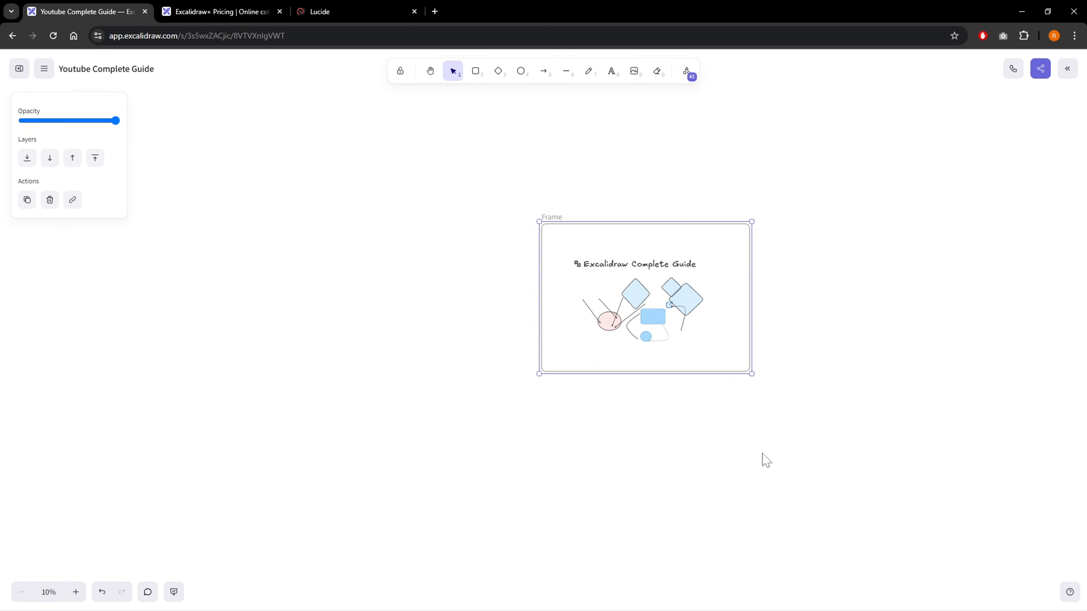
scroll(764, 459, down, 3)
key(f)
drag(506, 253, 720, 412)
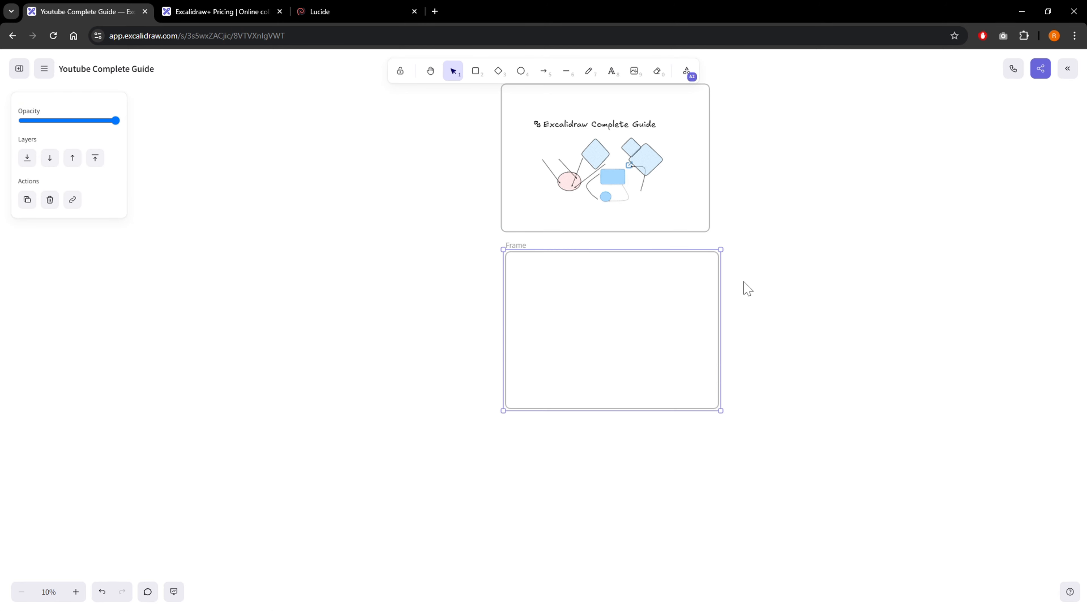
Copy the blue rectangle, blue circle and their two curved connectors into the lower frame, placing them slightly above its centre
scroll(762, 300, up, 3)
scroll(761, 299, left, 2)
drag(733, 335, 625, 259)
click(694, 450)
key(ctrl+v)
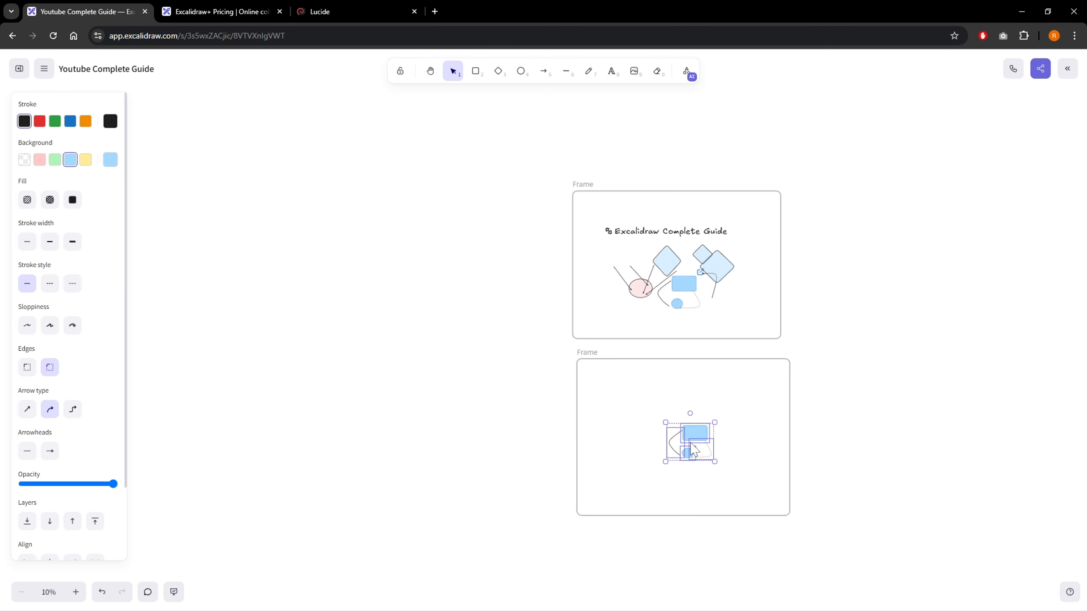
drag(687, 458, 673, 441)
click(716, 423)
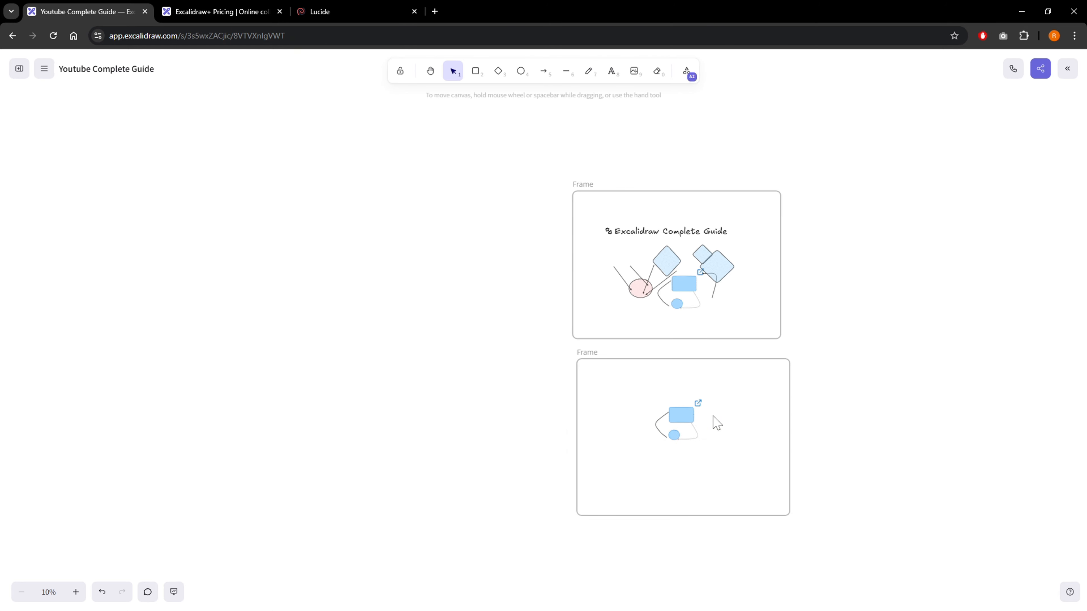
Rename the upper frame as "Hello 1"
scroll(638, 334, up, 5)
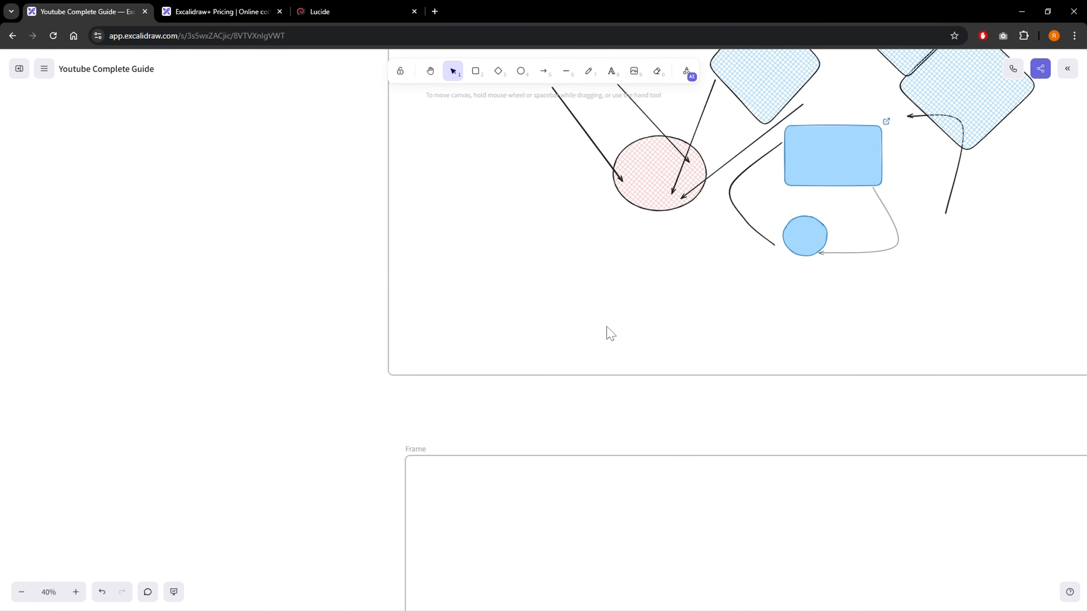
drag(606, 326, 665, 536)
scroll(540, 233, up, 5)
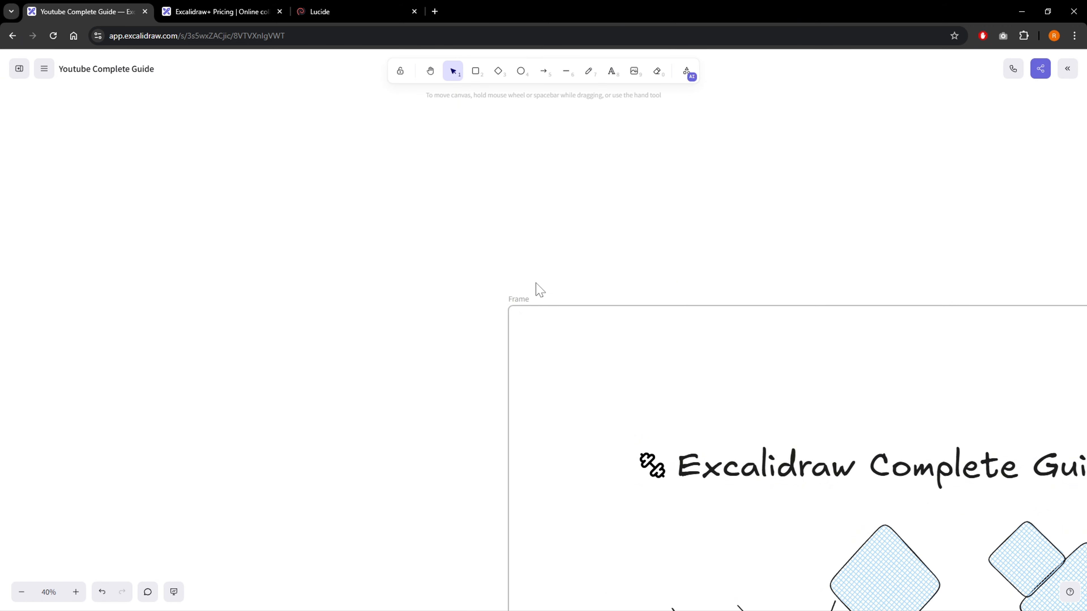
double_click(518, 299)
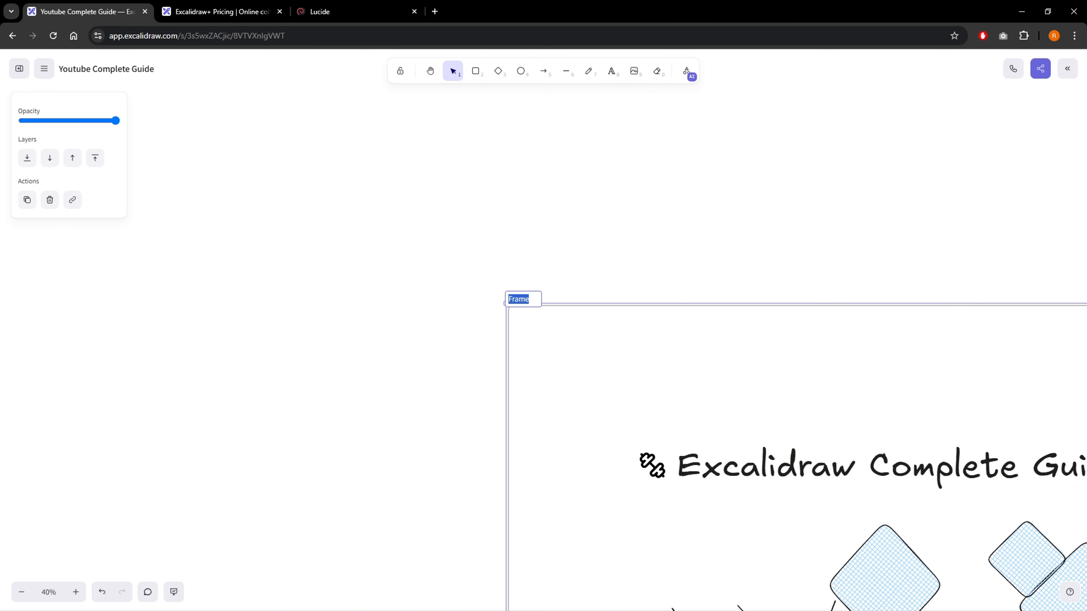
click(435, 327)
Rename the lower frame as "Hello 2"
scroll(445, 325, down, 5)
double_click(478, 290)
text(Hello 2)
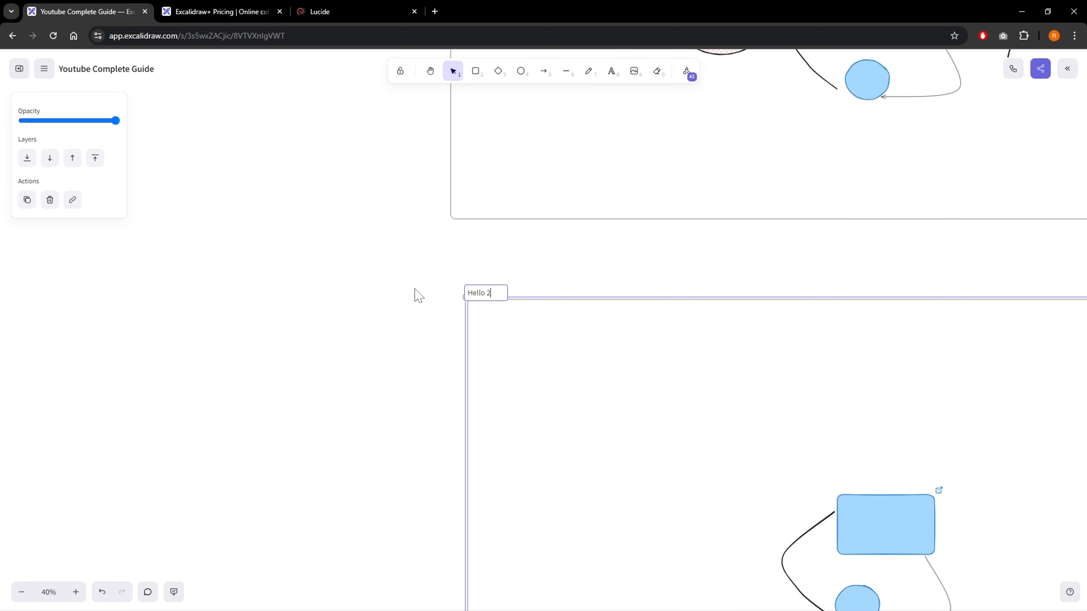
click(415, 291)
scroll(413, 293, down, 5)
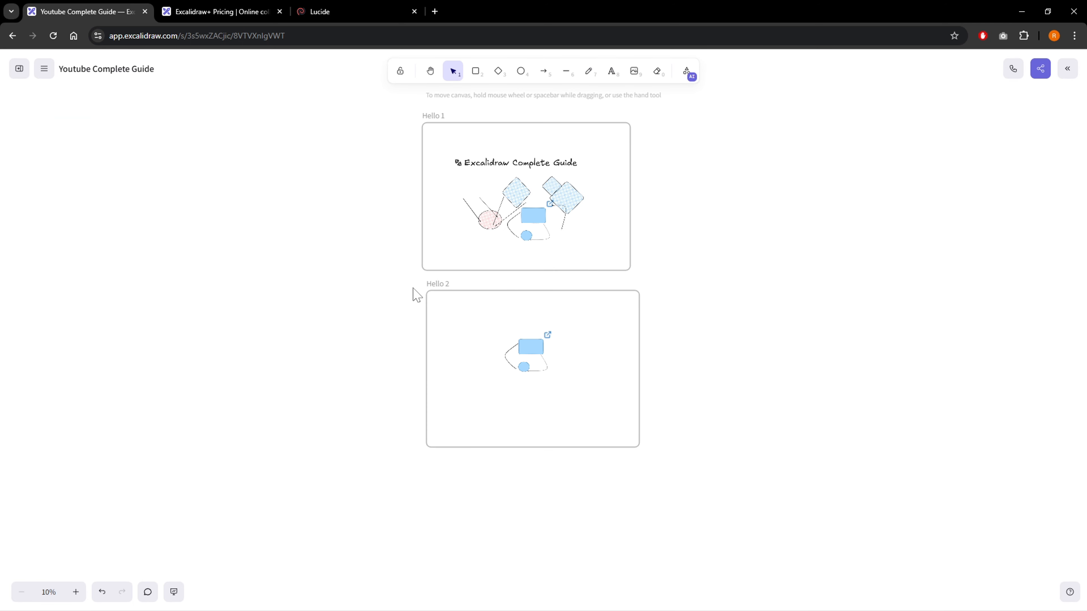
scroll(725, 278, up, 2)
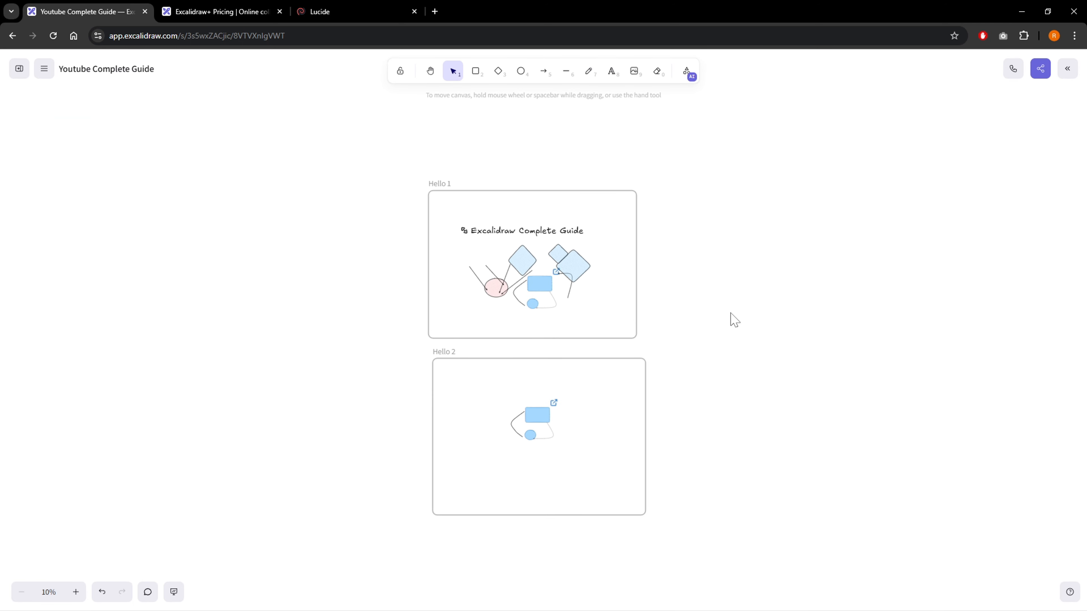
Open the presentation view of the canvas and review the slides made from the Hello 1 and Hello 2 frames
click(636, 237)
scroll(644, 246, right, 5)
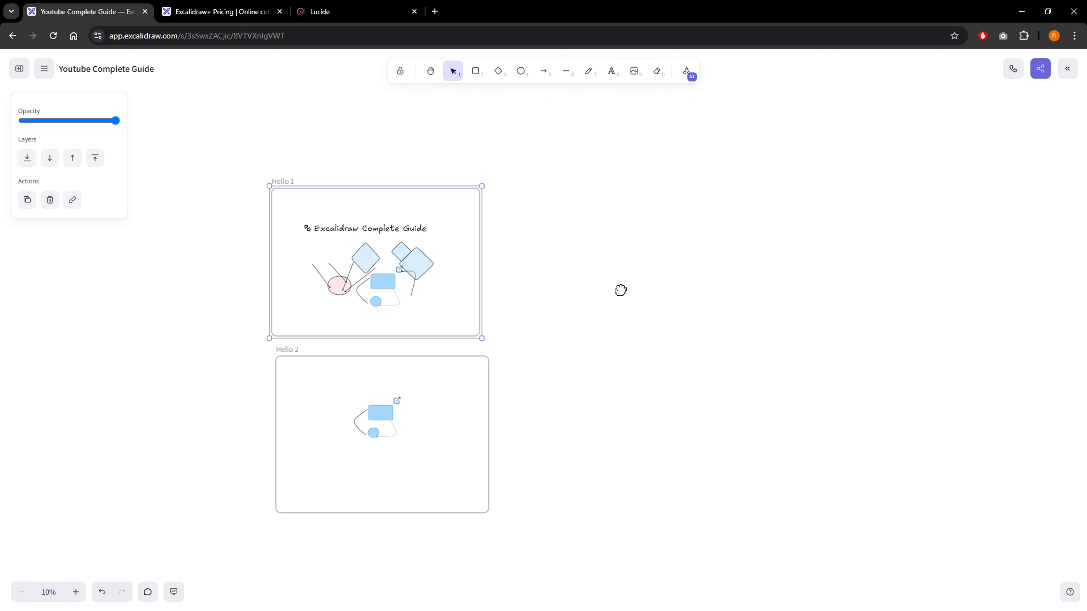
drag(621, 291, 618, 291)
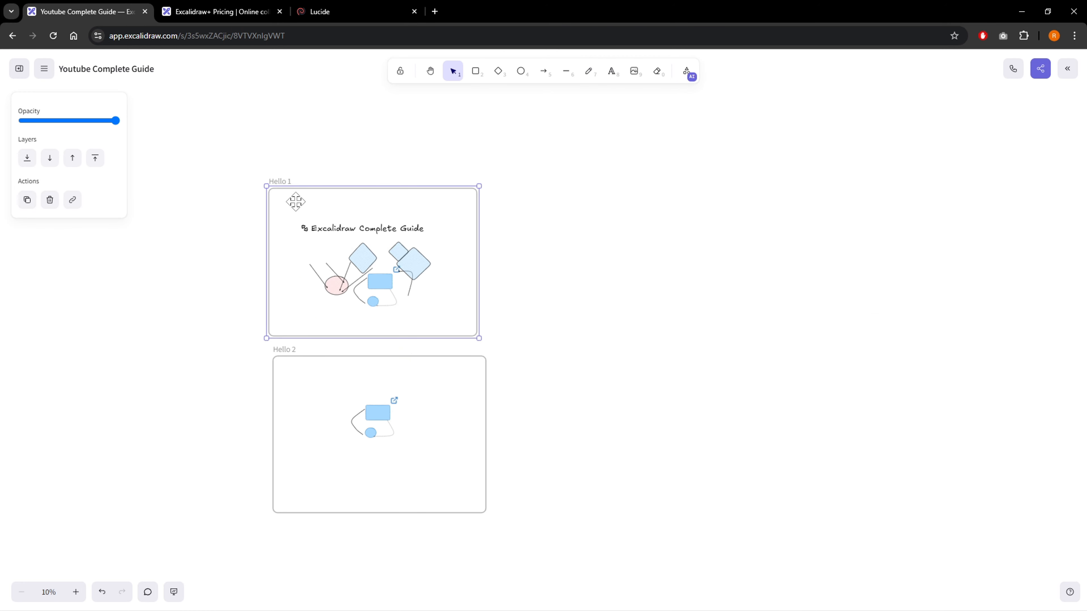
scroll(441, 230, left, 4)
scroll(413, 227, up, 3)
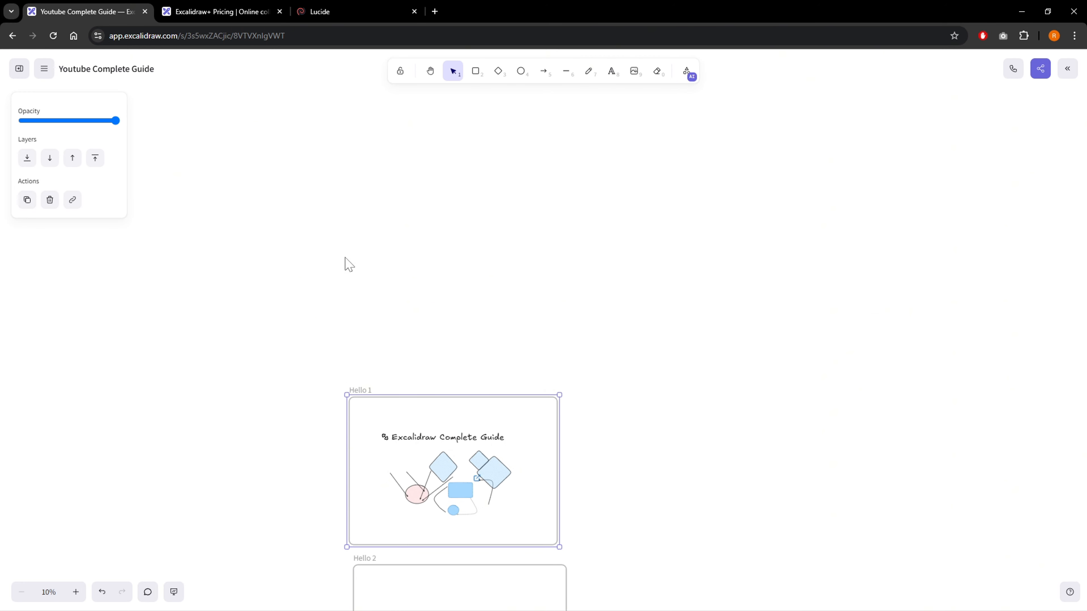
scroll(373, 292, down, 3)
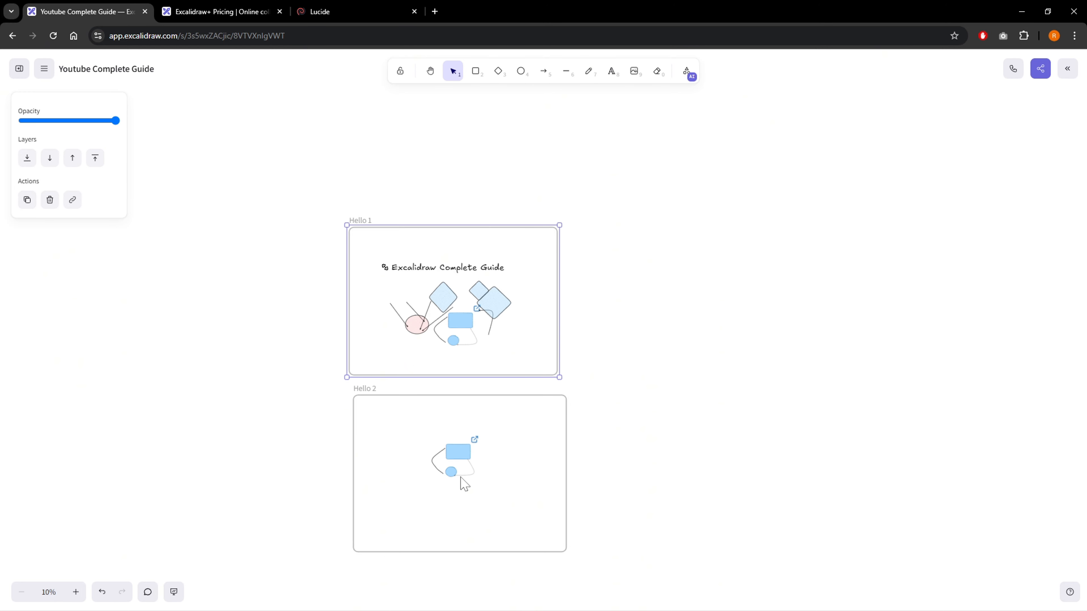
click(174, 594)
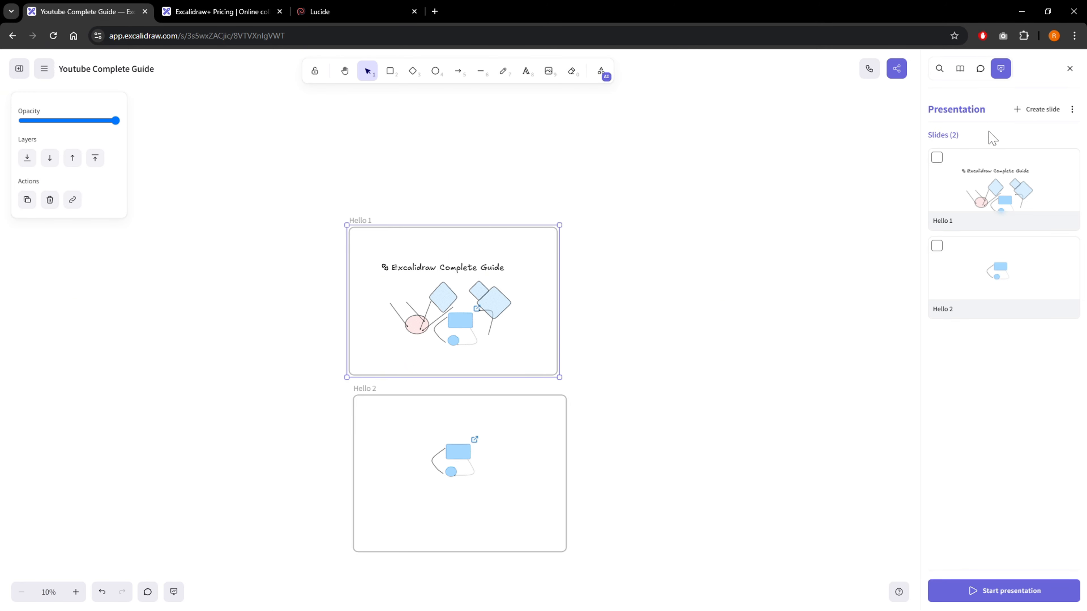
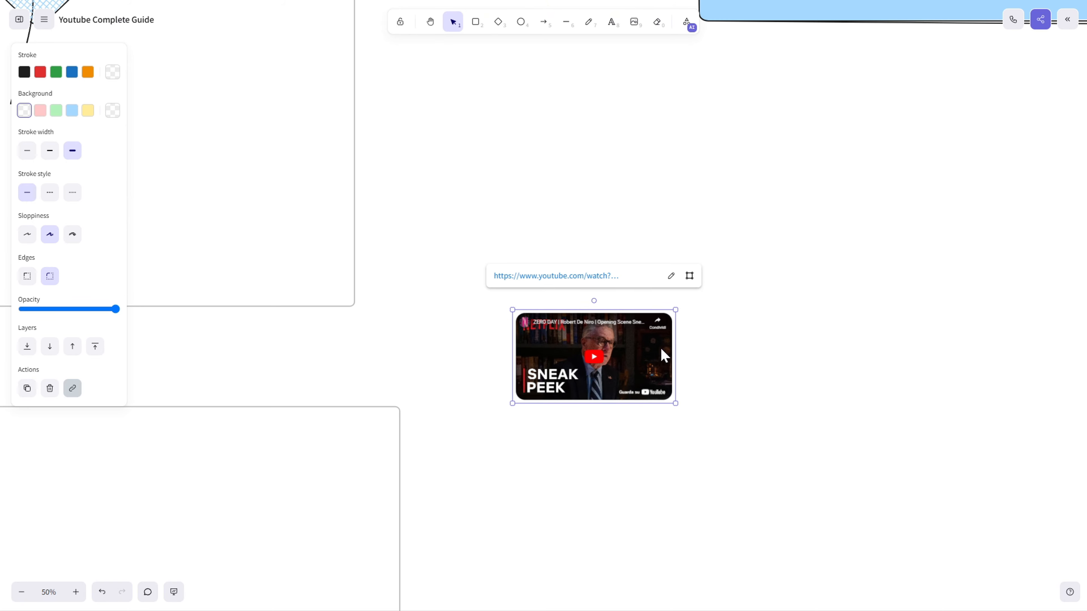
scroll(757, 279, down, 5)
scroll(754, 279, down, 2)
scroll(813, 227, up, 4)
scroll(813, 227, right, 3)
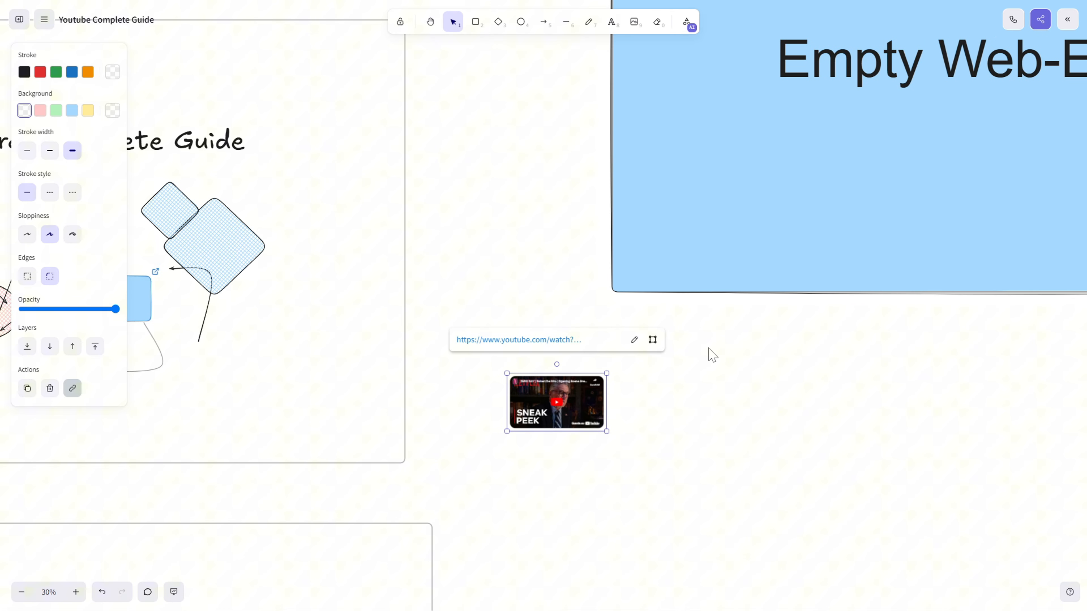
scroll(735, 439, up, 8)
scroll(735, 440, right, 6)
scroll(720, 344, up, 1)
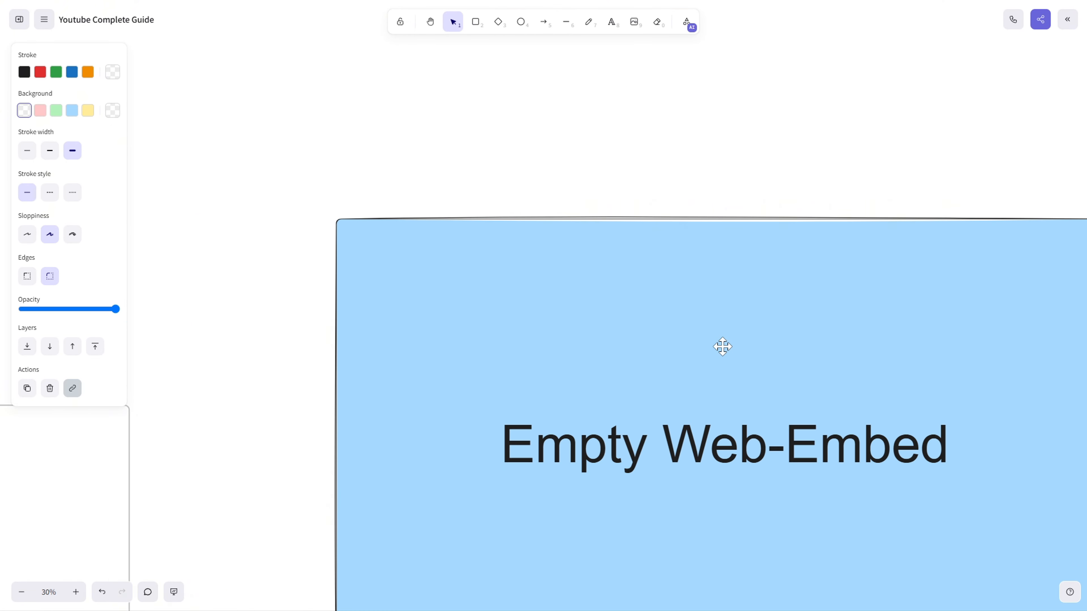
scroll(721, 345, down, 4)
click(745, 326)
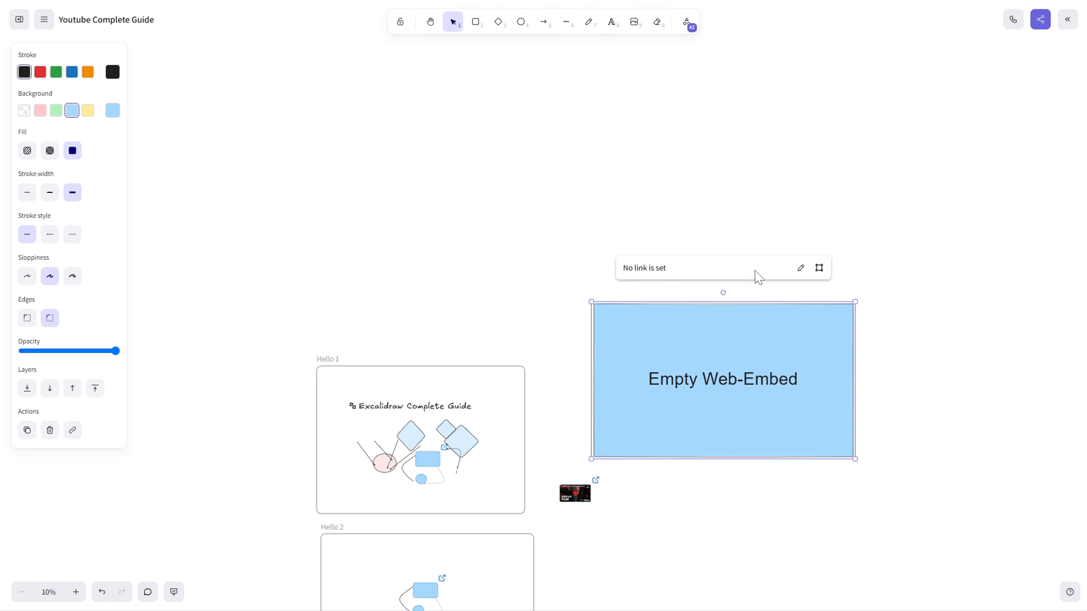
click(800, 269)
text(https://www.youtube.com/watch?v=t_YxZLk6R7I)
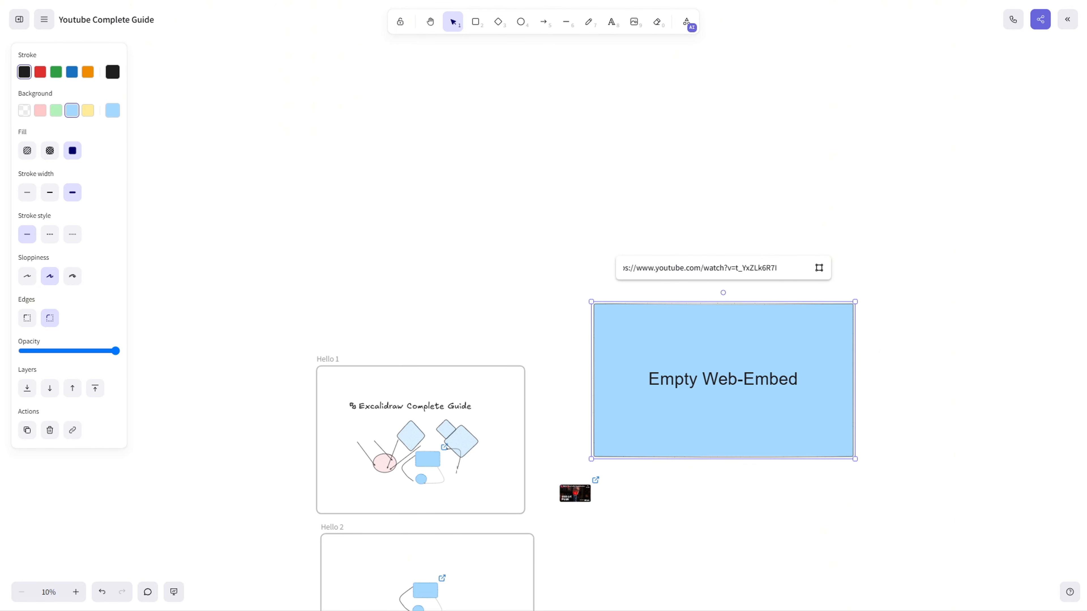
key(Return)
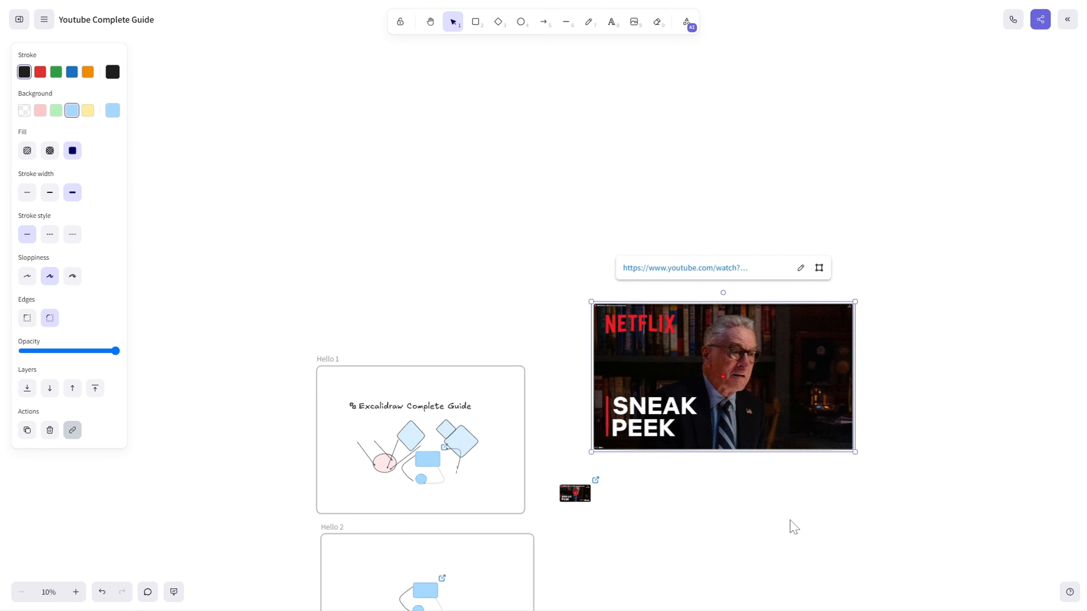
Delete the large video embed beside the frames, keeping the small one
scroll(788, 475, down, 3)
drag(912, 401, 597, 195)
key(Delete)
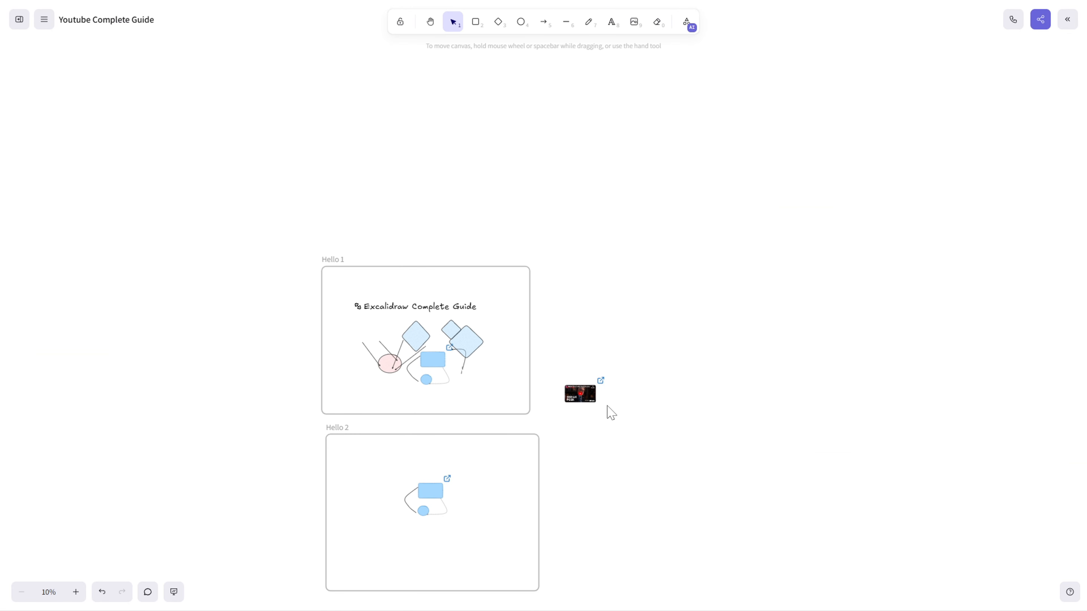
Move the small video embed into the Hello 1 frame, near the frame's lower-right corner
scroll(574, 386, up, 5)
drag(740, 250, 208, 184)
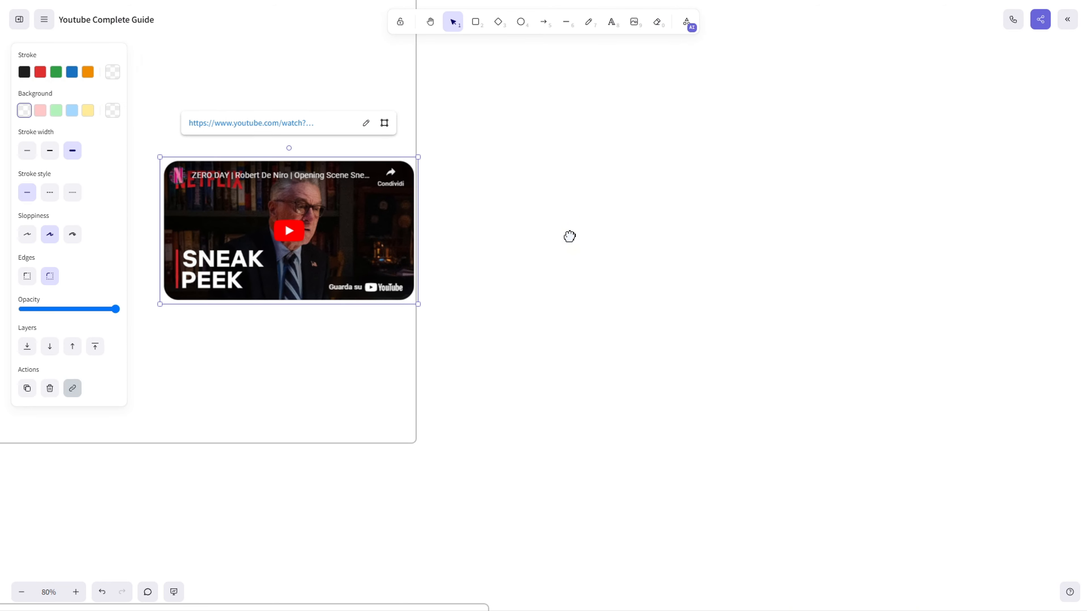
scroll(569, 236, left, 5)
scroll(570, 237, up, 2)
drag(655, 316, 560, 211)
scroll(716, 289, up, 3)
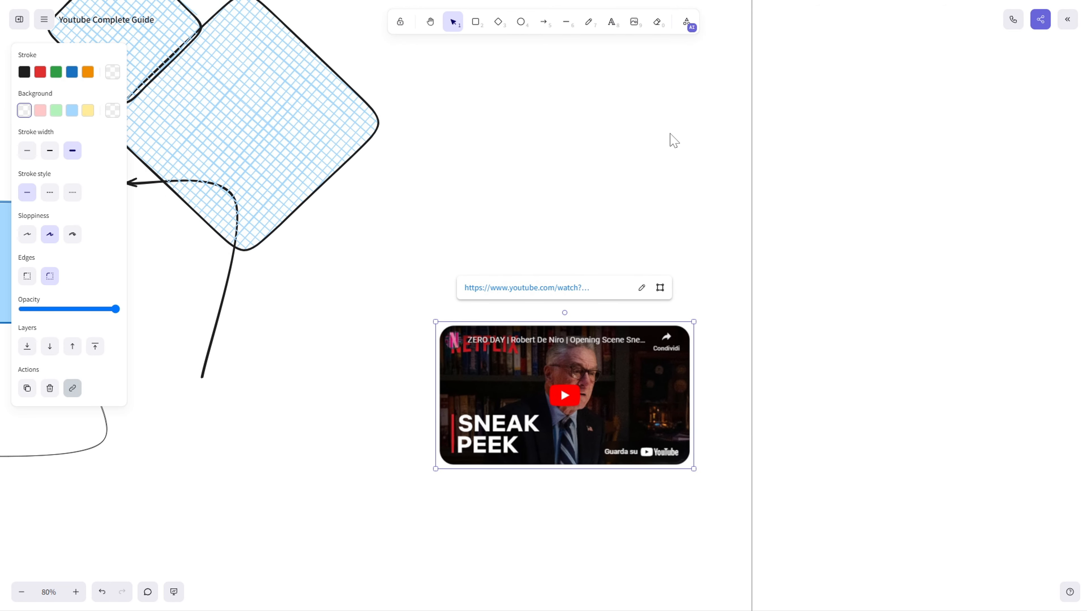
Reposition the video embed at the upper-right corner inside the Hello 1 frame, above the title and diamonds
click(681, 30)
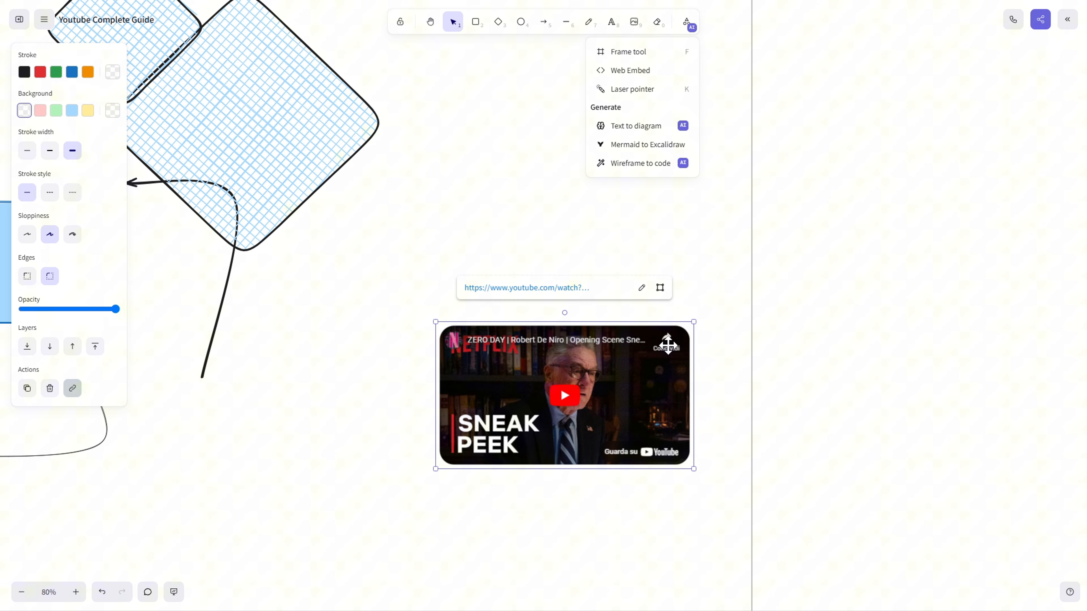
click(713, 327)
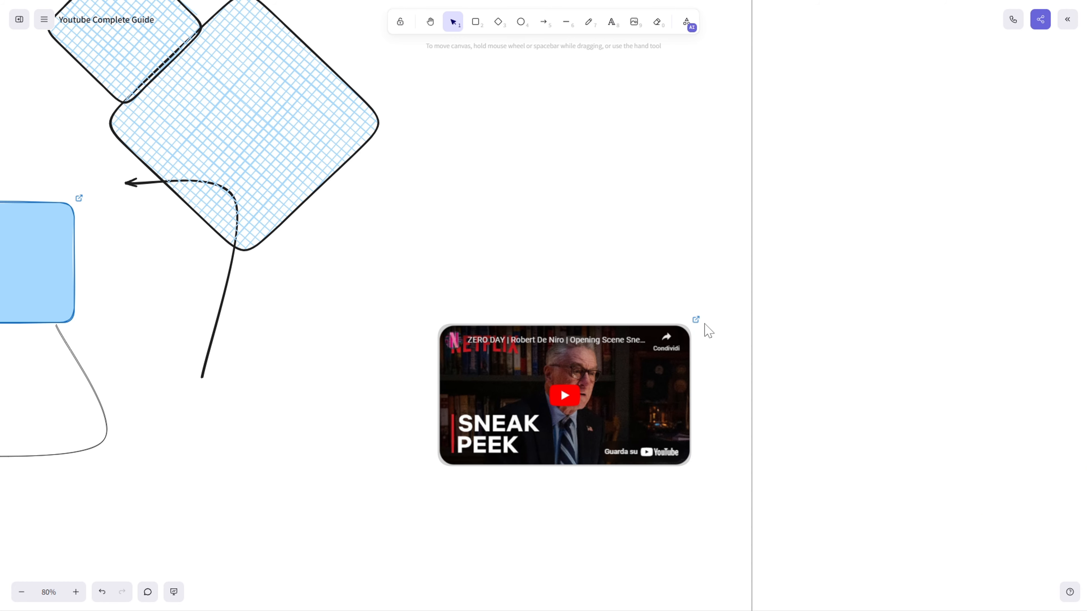
drag(665, 326, 656, 193)
drag(387, 446, 419, 502)
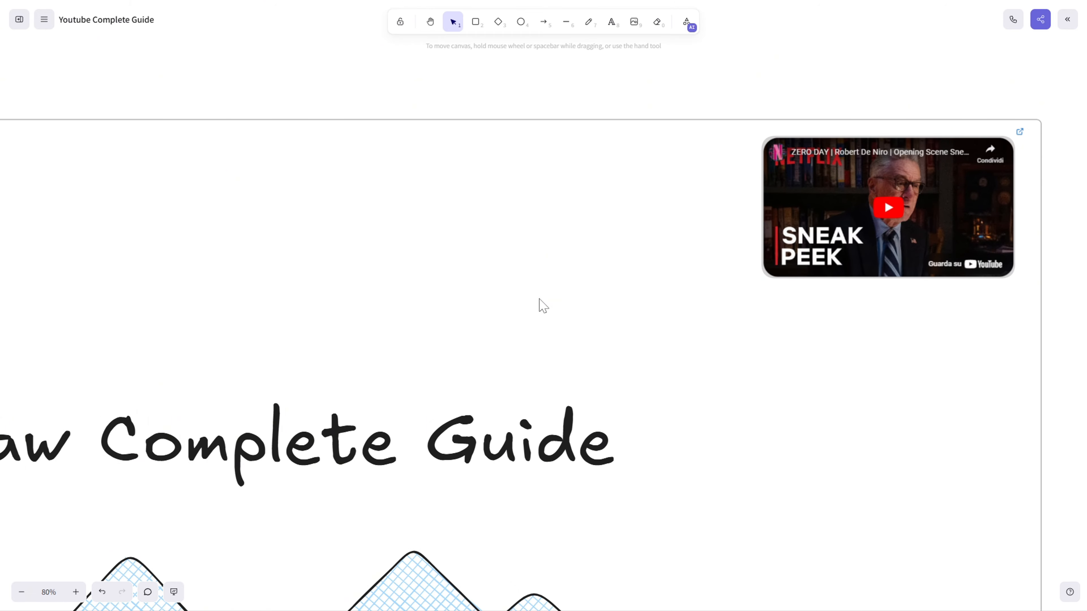
scroll(540, 300, down, 3)
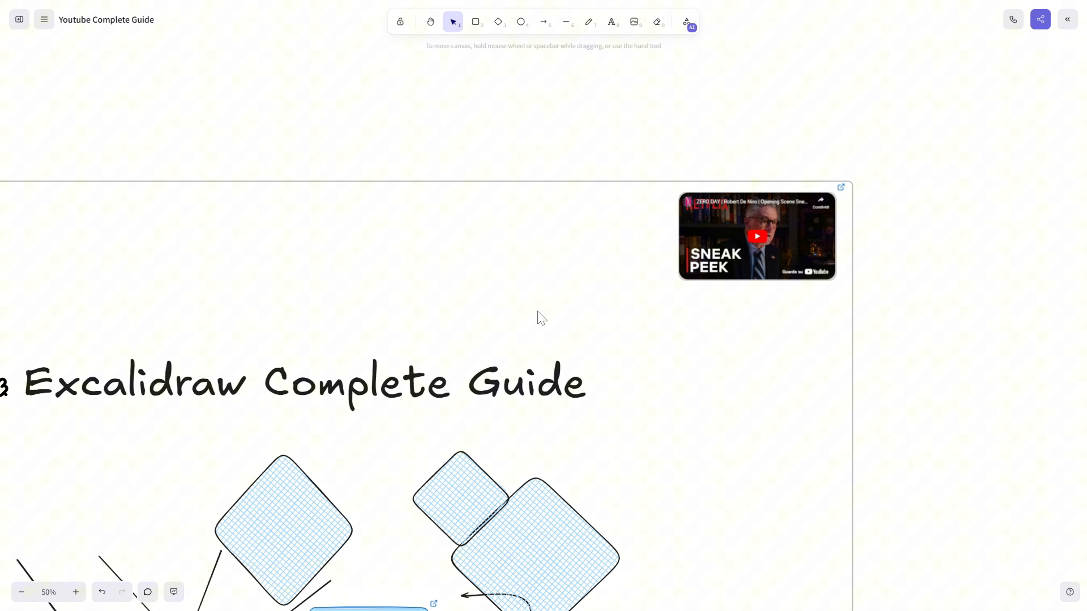
scroll(502, 318, down, 5)
scroll(538, 300, up, 8)
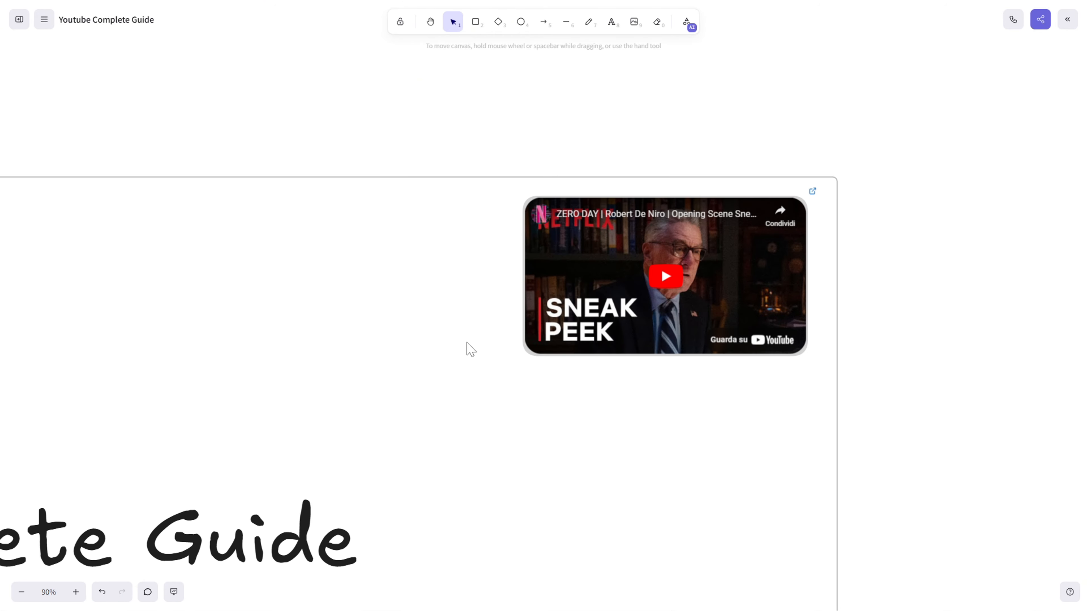
drag(458, 335, 454, 430)
Examine the sample Mermaid flowchart syntax and its preview in the diagram generator, and close the dialog
click(686, 22)
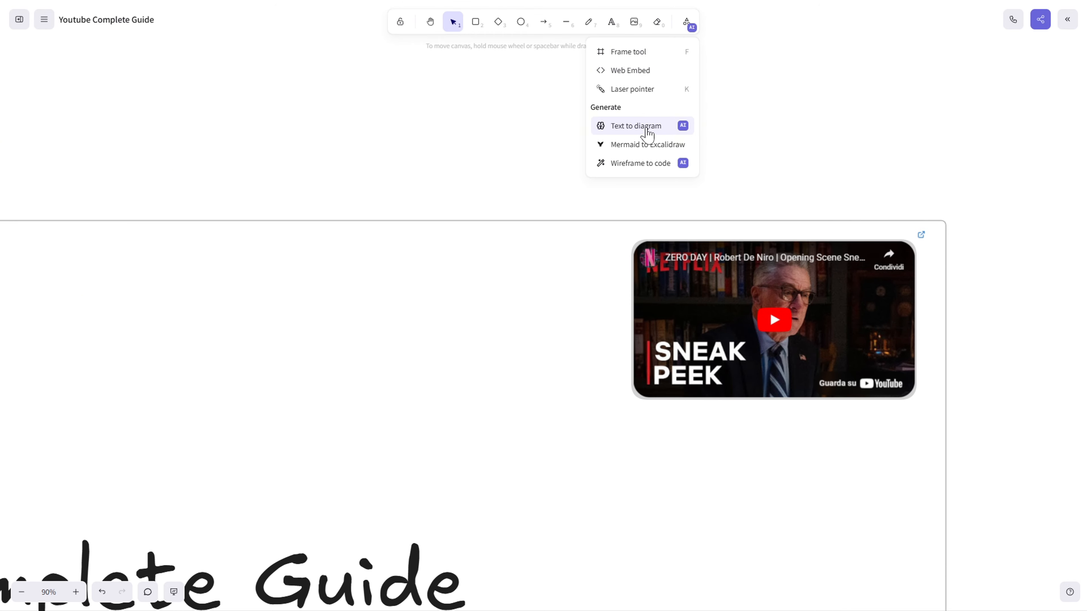
click(630, 133)
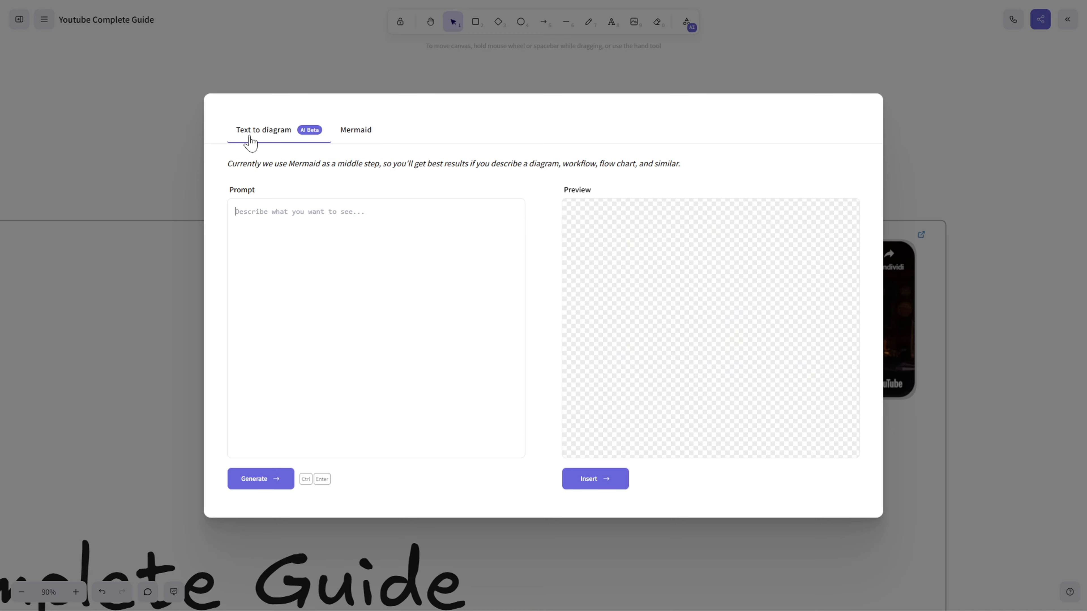
click(349, 136)
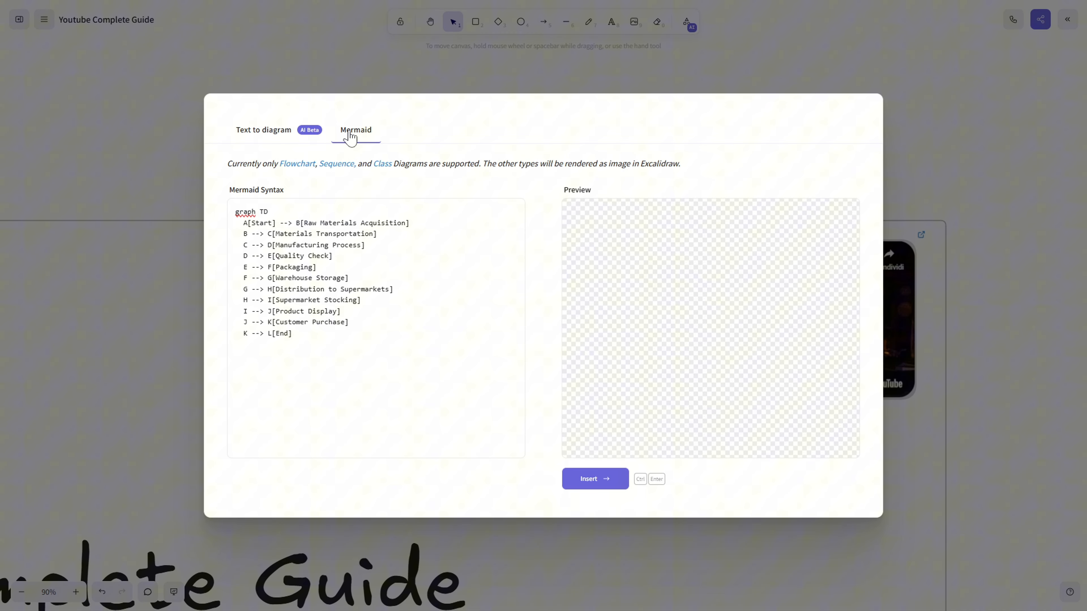
drag(295, 334, 235, 211)
click(341, 312)
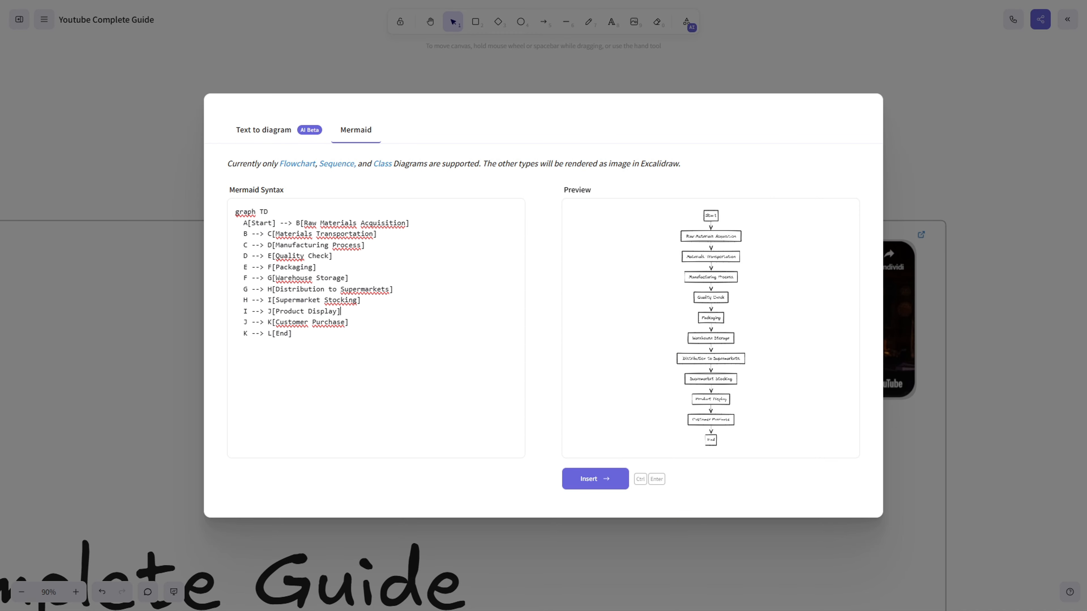
click(902, 161)
Reopen the Mermaid to Excalidraw generator and compare its syntax input with the Text to diagram prompt
click(686, 22)
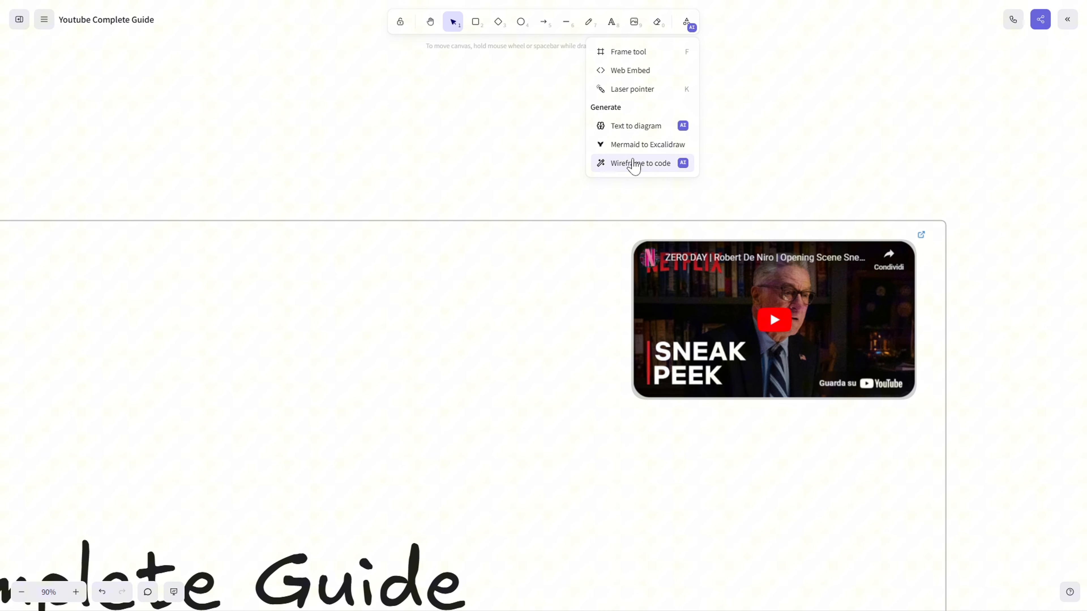
click(624, 144)
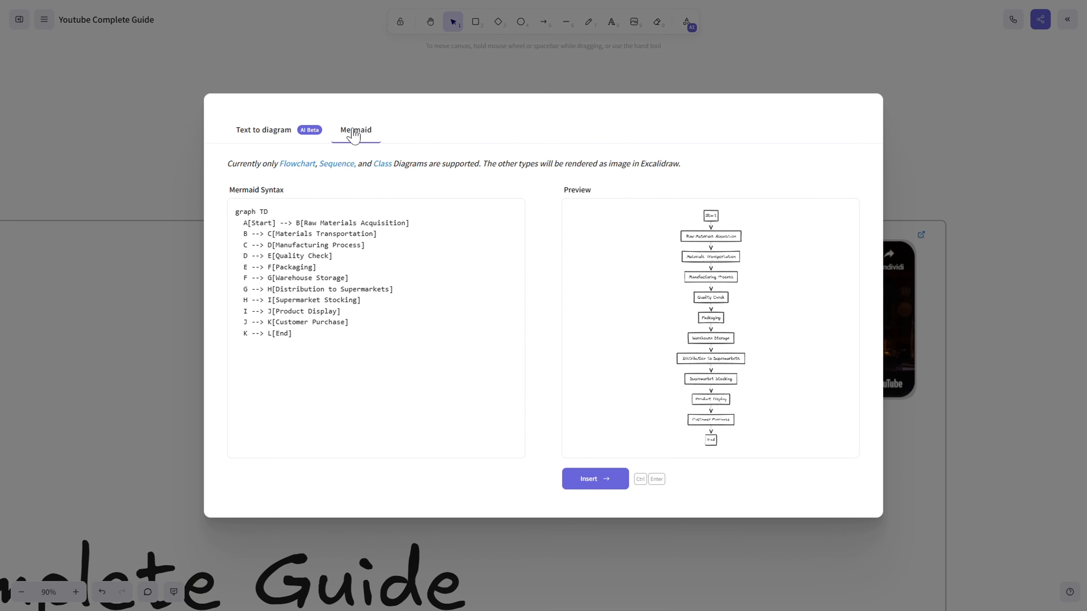
click(282, 137)
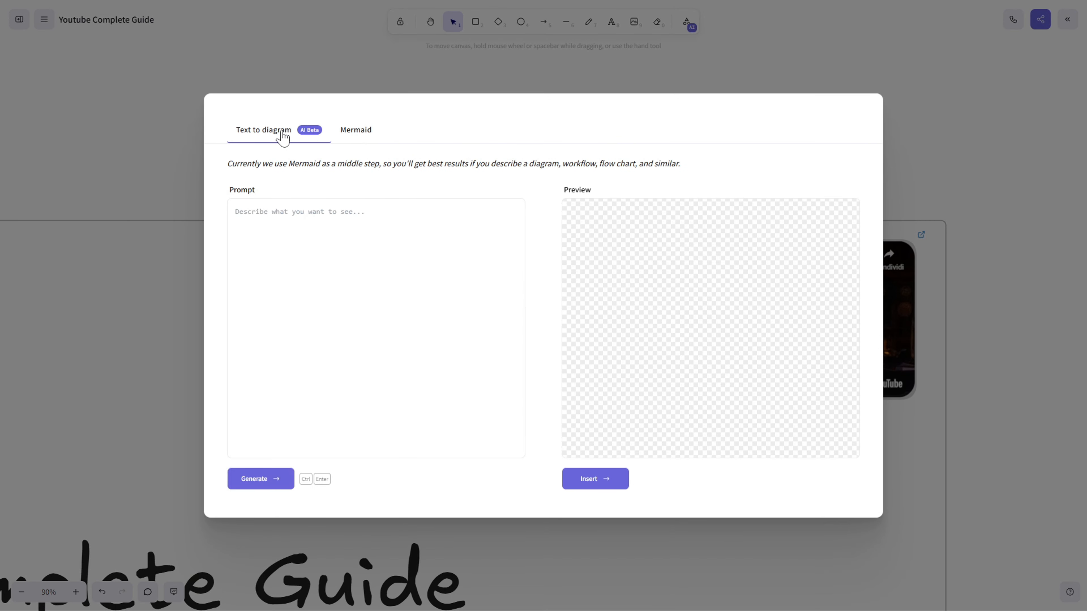
click(351, 136)
click(284, 140)
click(358, 137)
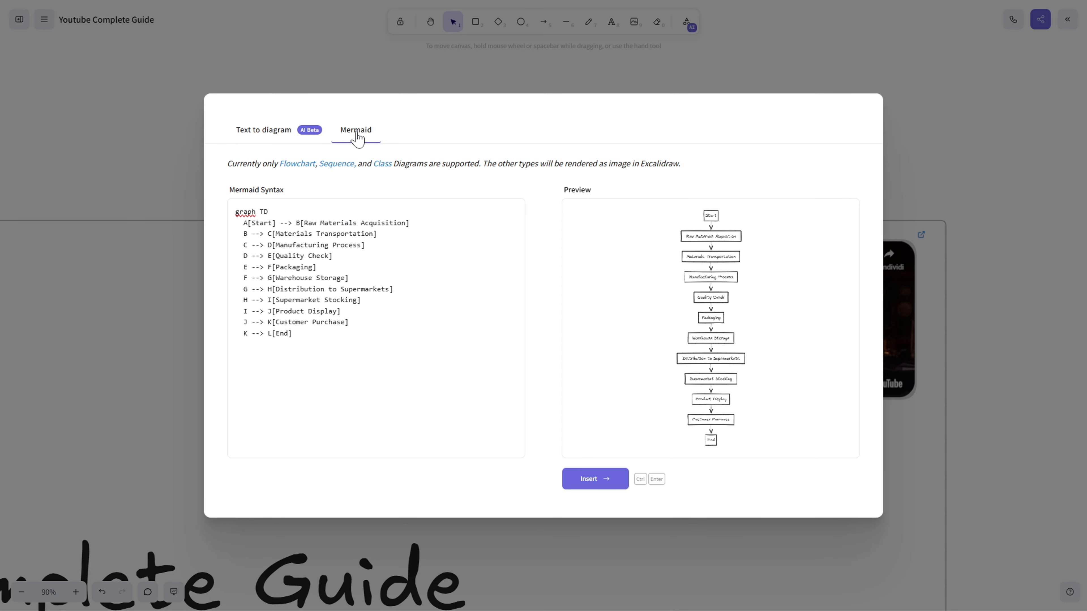
Generate an AI diagram from the prompt "a diagram to describe how a website works" and insert it on the canvas
click(266, 141)
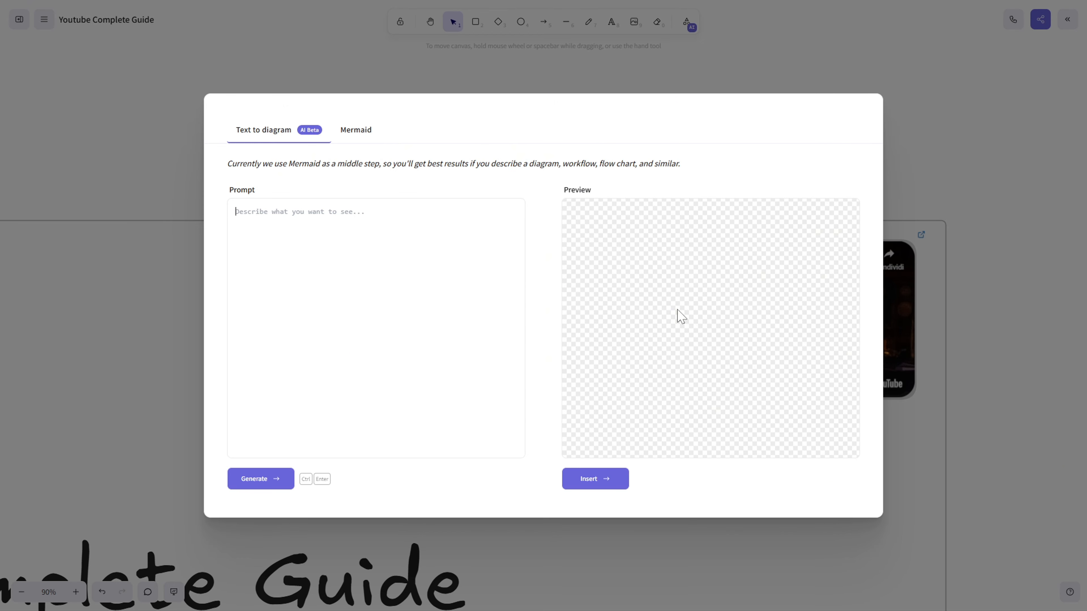
text(a diagram to descrbi)
key(BackSpace)
key(BackSpace)
text(ibe how )
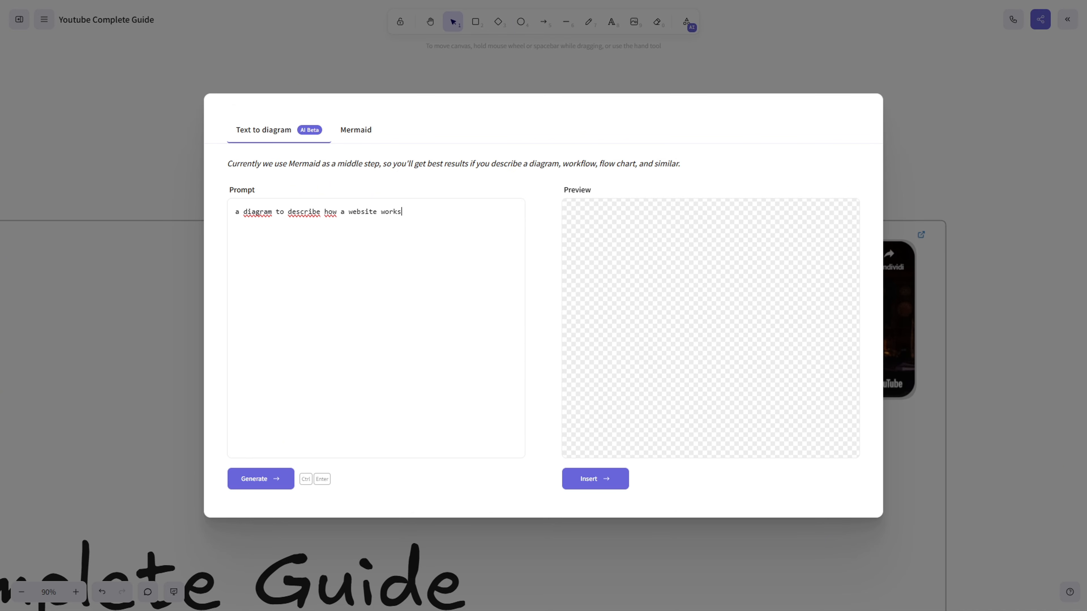
text(a website works)
key(ctrl+Return)
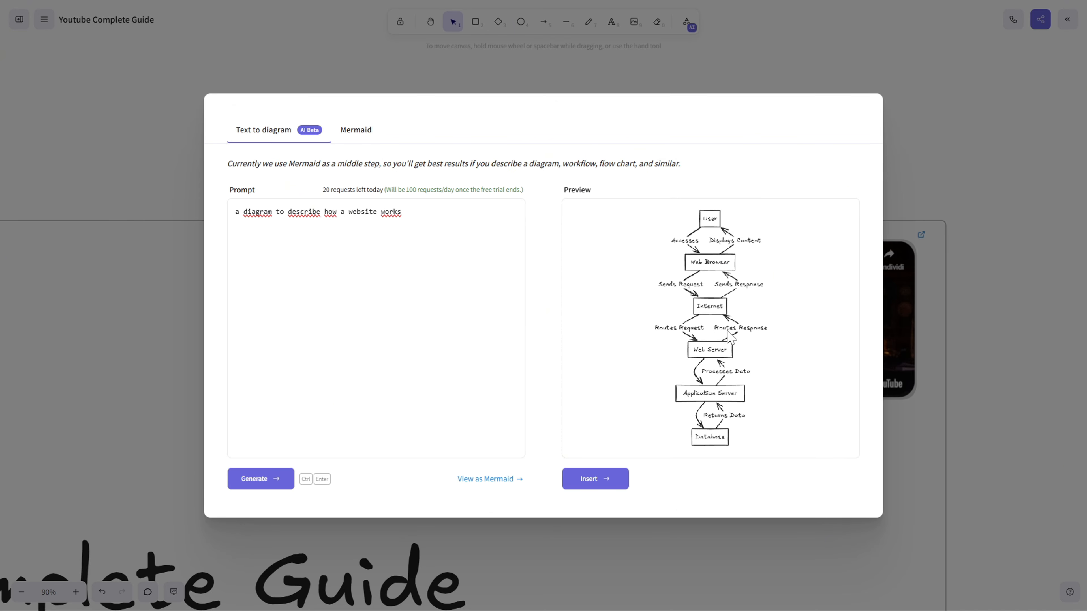
click(608, 482)
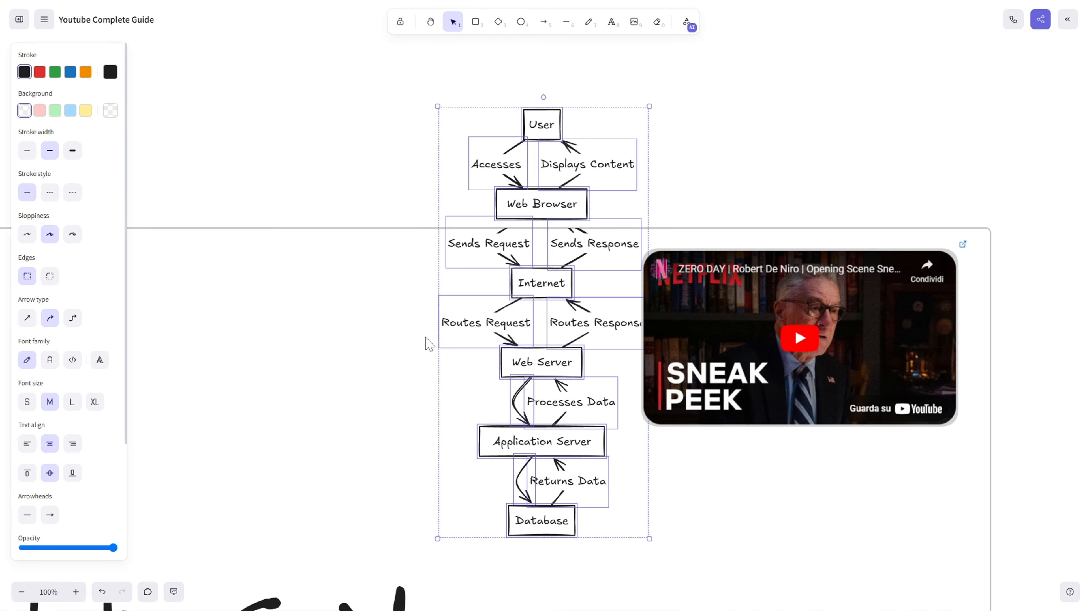
Move the inserted website diagram left, well clear of the video embed, and deselect it
scroll(702, 269, left, 5)
drag(701, 269, 376, 251)
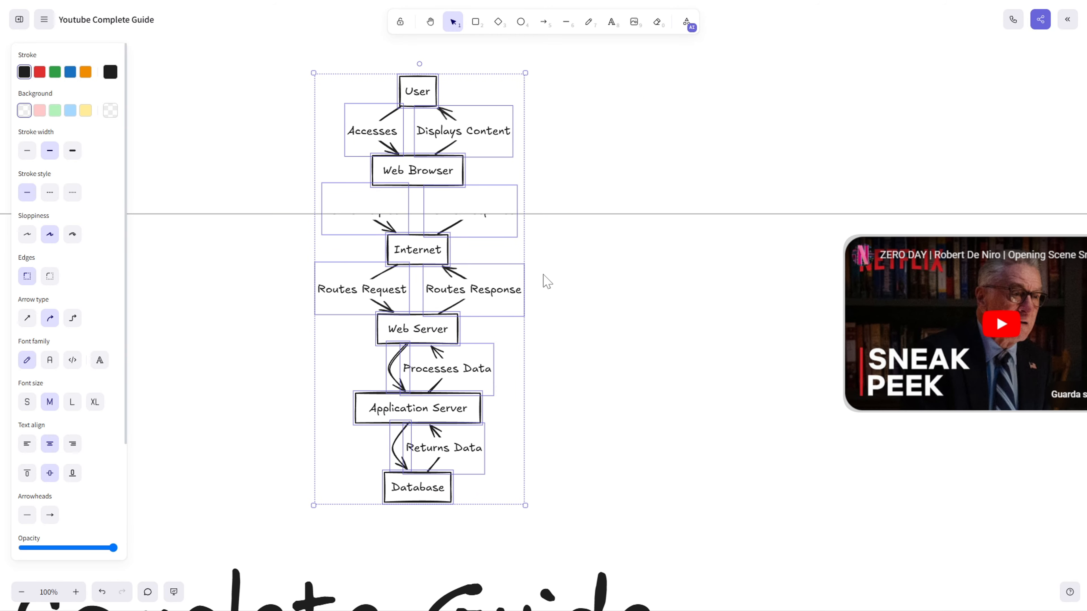
click(572, 276)
drag(564, 264, 740, 301)
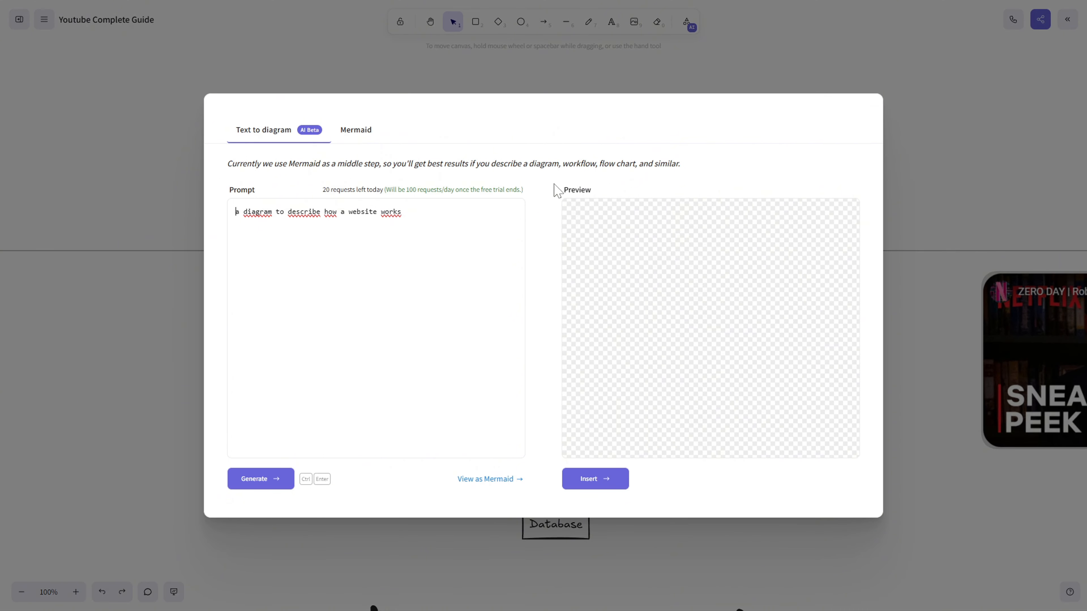
Review the Mermaid syntax input once more and return to the Text to diagram prompt
click(355, 130)
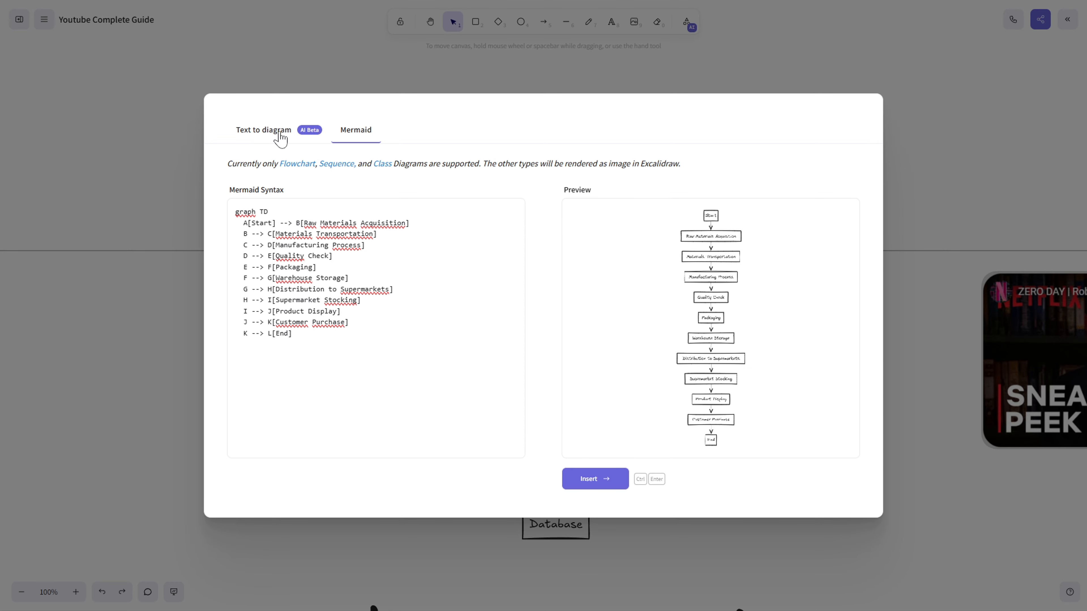
click(270, 134)
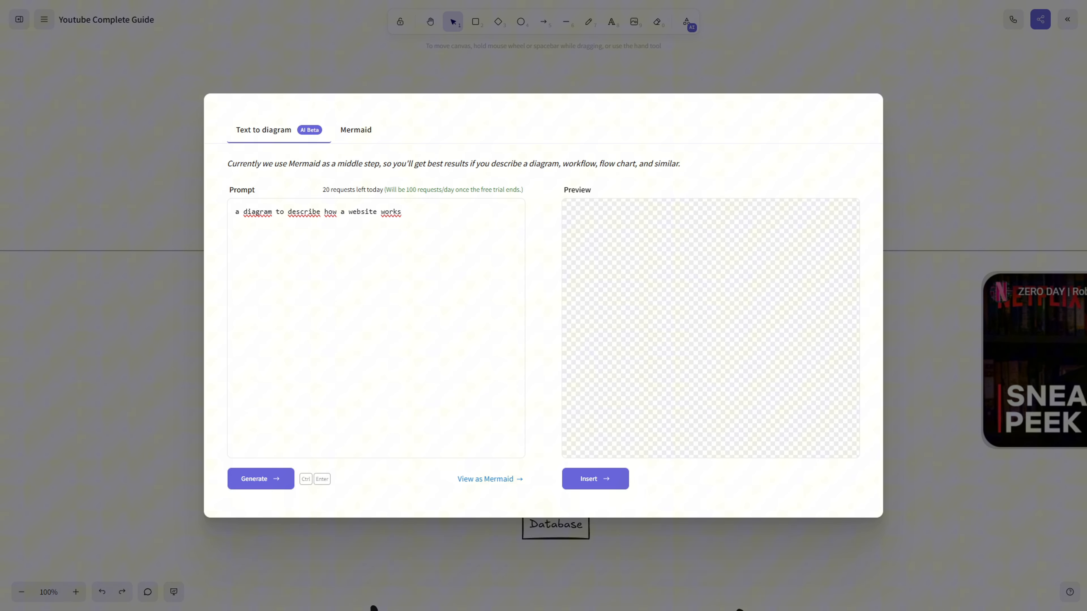
Clear the website prompt from Text to diagram and review the Mermaid syntax of the raw-materials-to-customer-purchase flowchart
drag(405, 213, 225, 215)
key(BackSpace)
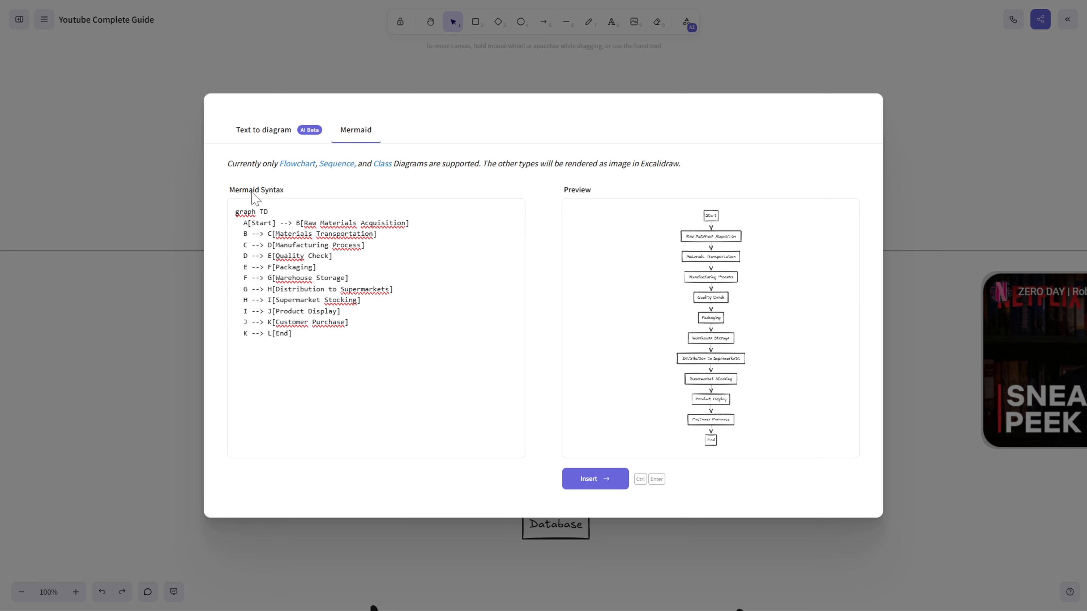
drag(300, 339, 214, 199)
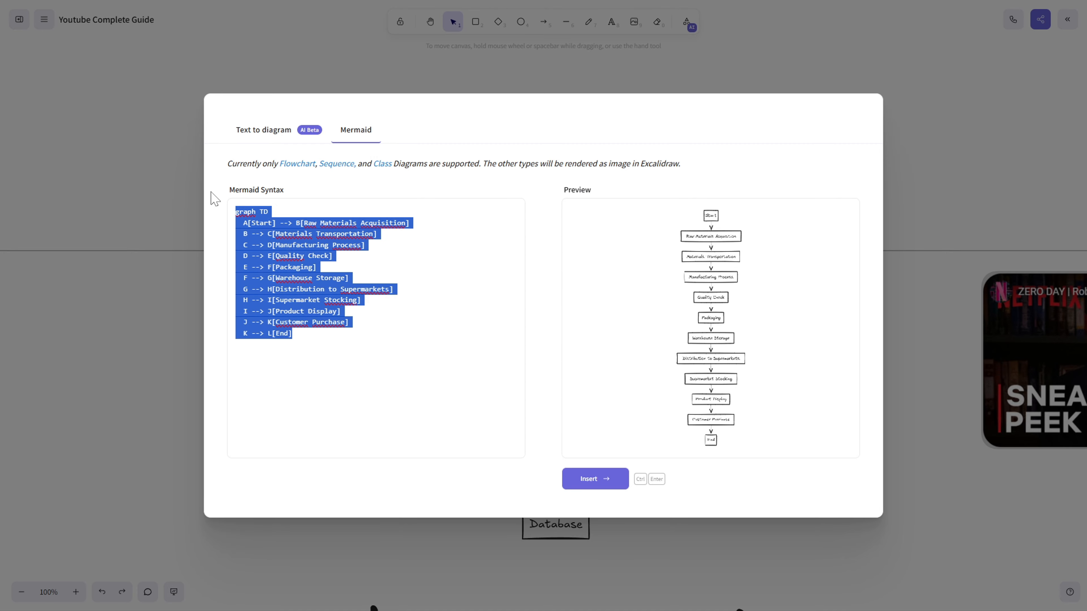
click(387, 198)
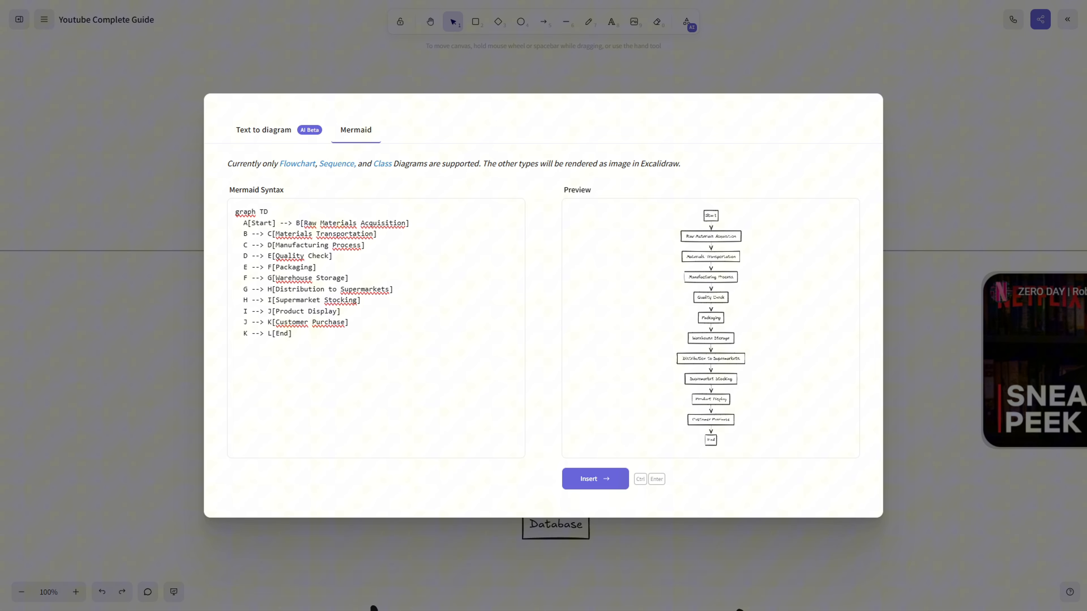
drag(295, 338, 226, 213)
click(214, 210)
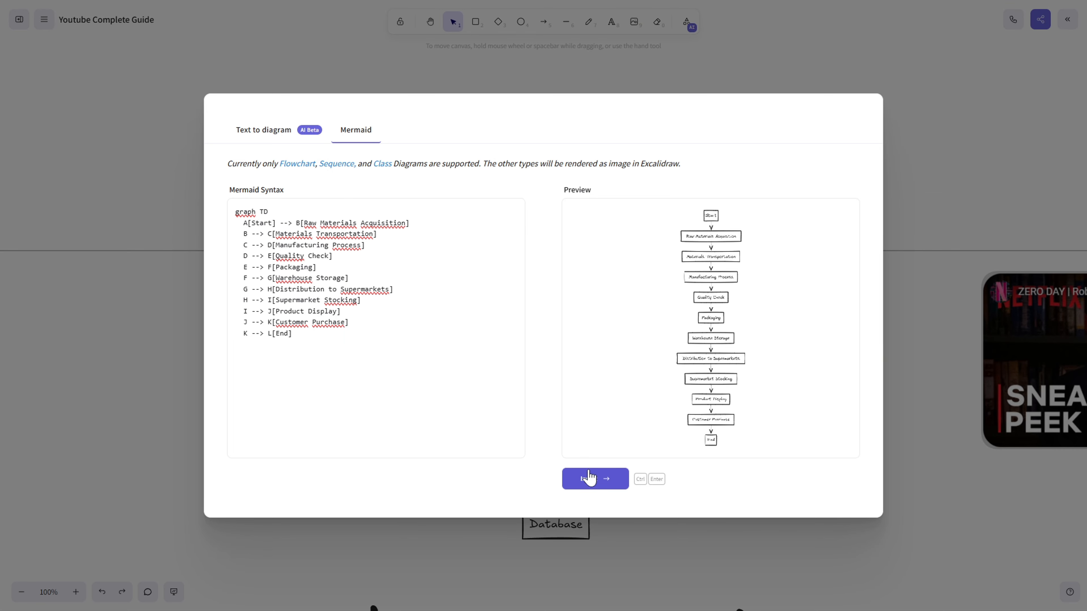
Insert the supermarket supply flowchart on the canvas, place it left of the website diagram and deselect it
click(589, 477)
drag(530, 281, 450, 262)
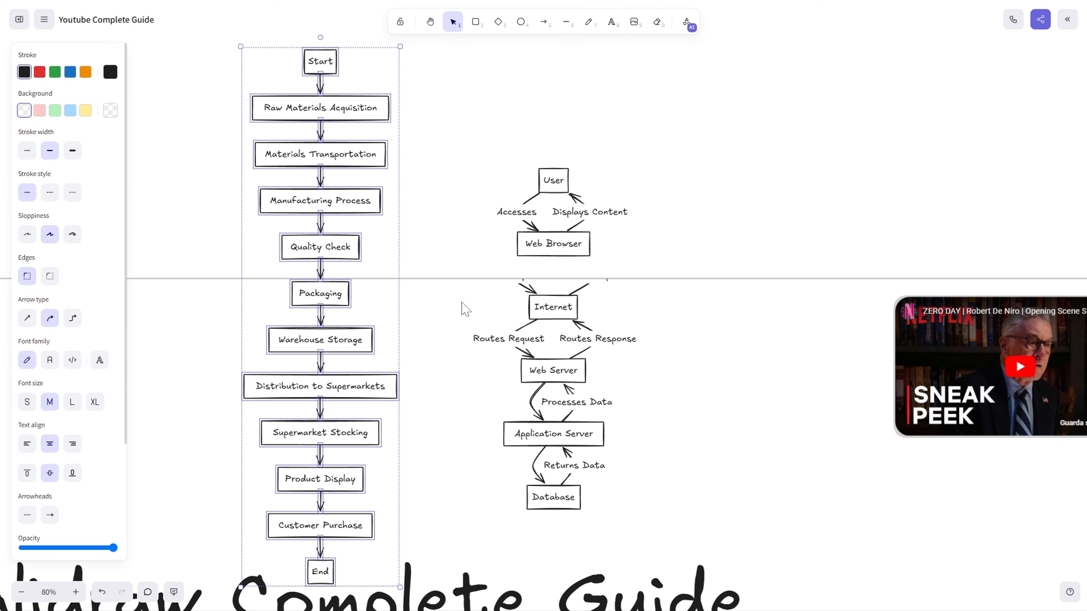
scroll(599, 402, left, 3)
scroll(599, 402, up, 2)
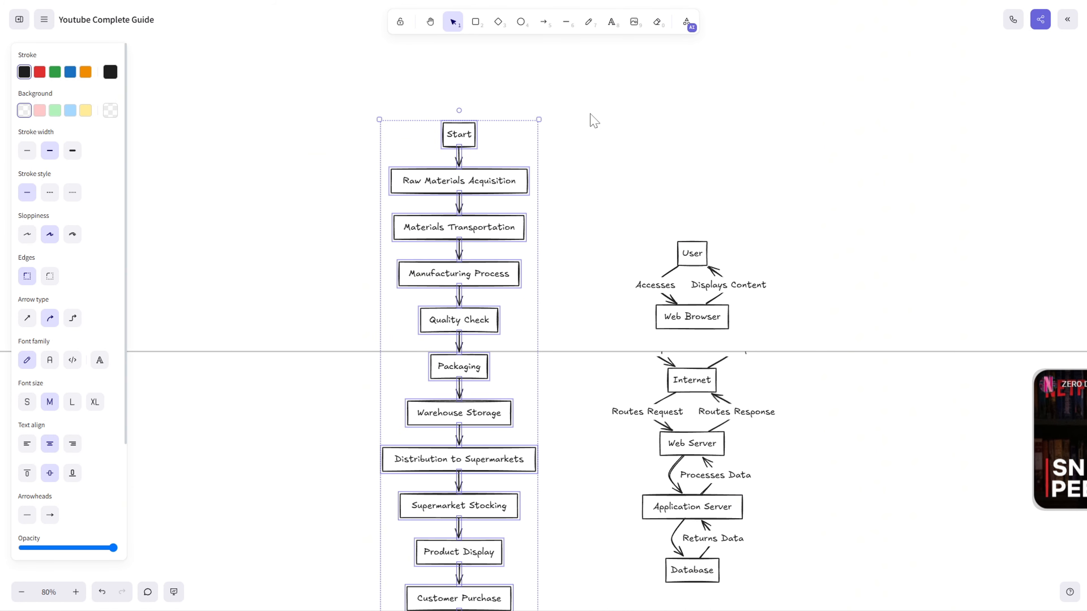
click(686, 22)
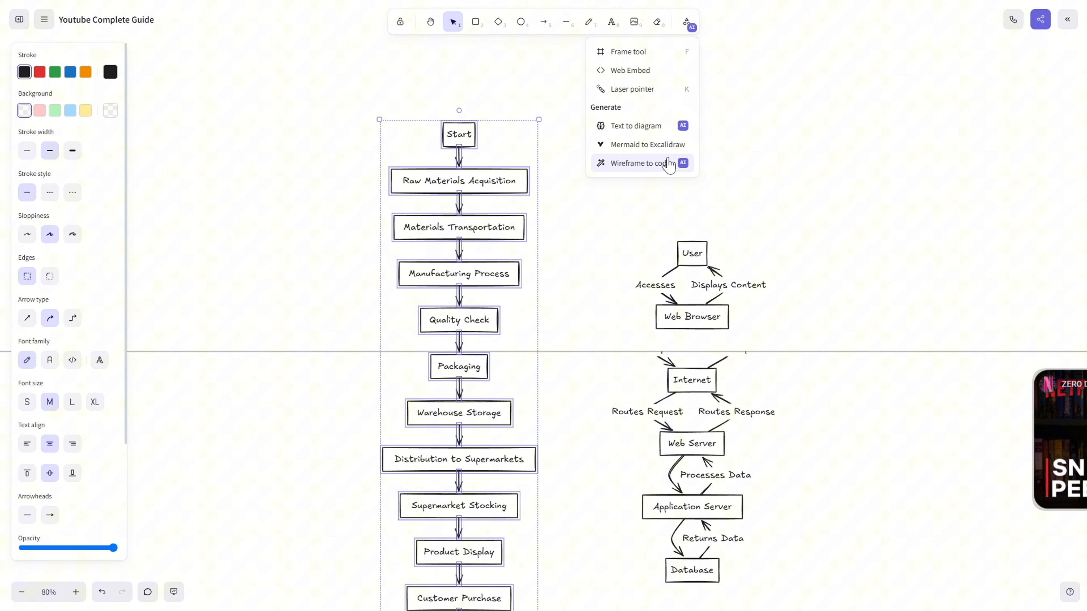
click(779, 196)
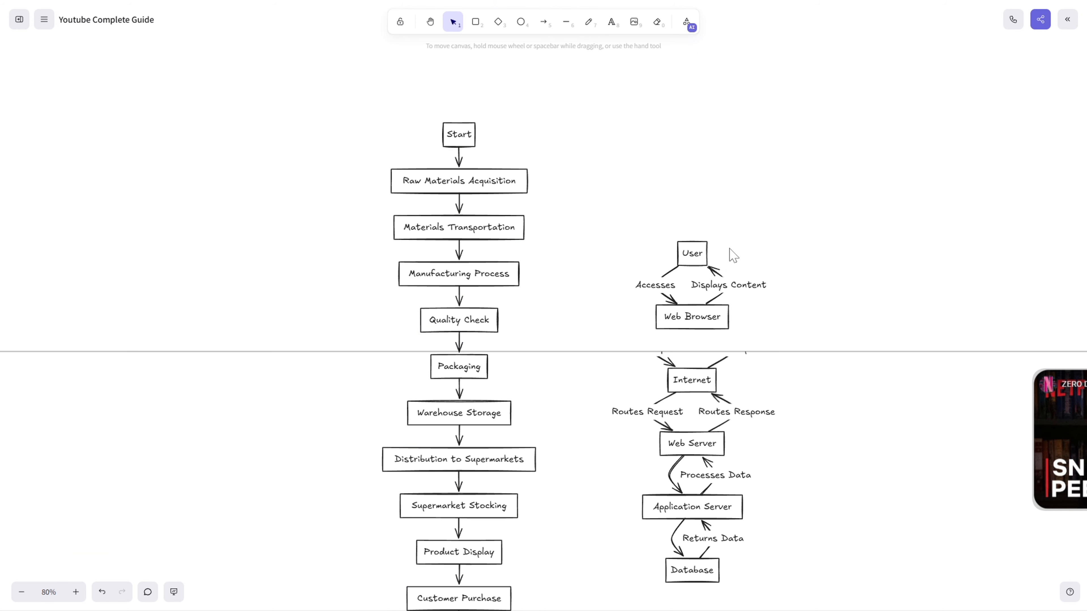
Draw a large Wireframe to code frame in the empty canvas area right of the Hello 1 frame
scroll(728, 253, down, 3)
scroll(766, 308, down, 6)
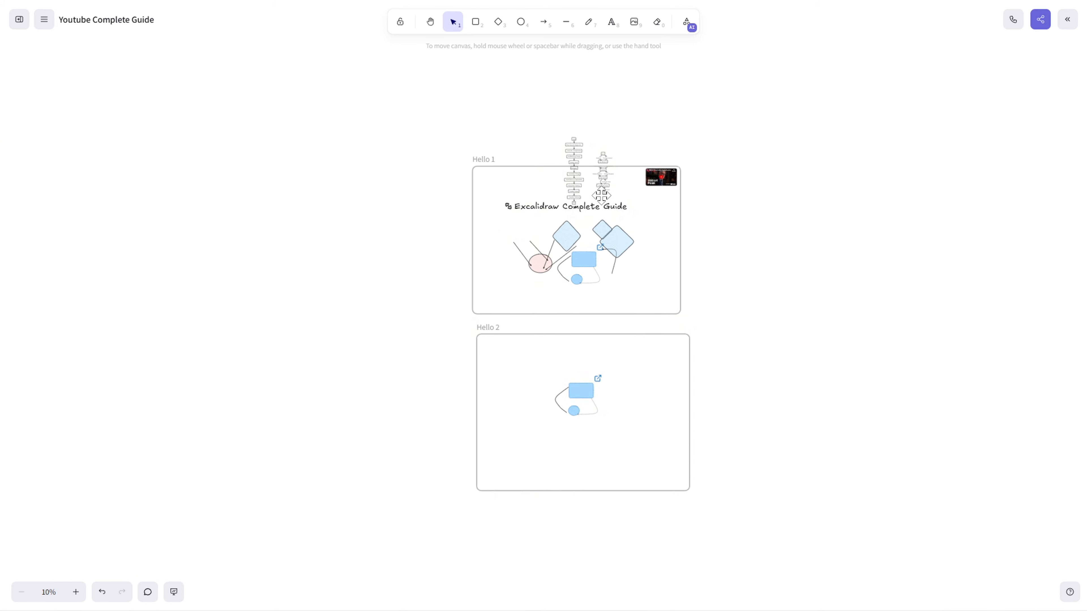
drag(808, 538, 410, 364)
click(971, 232)
scroll(976, 227, up, 2)
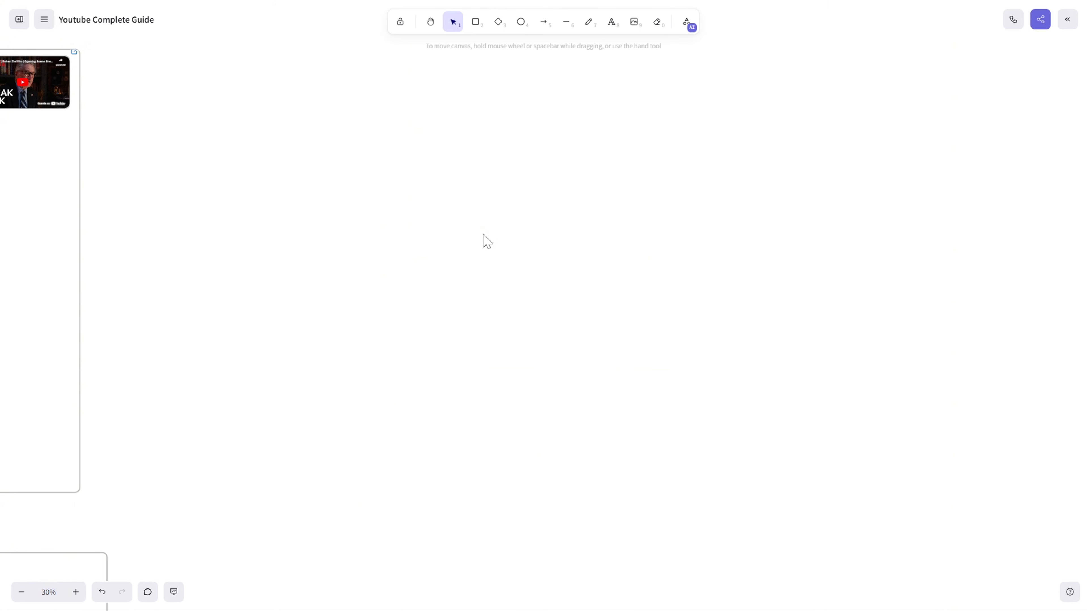
drag(471, 244, 654, 285)
click(687, 23)
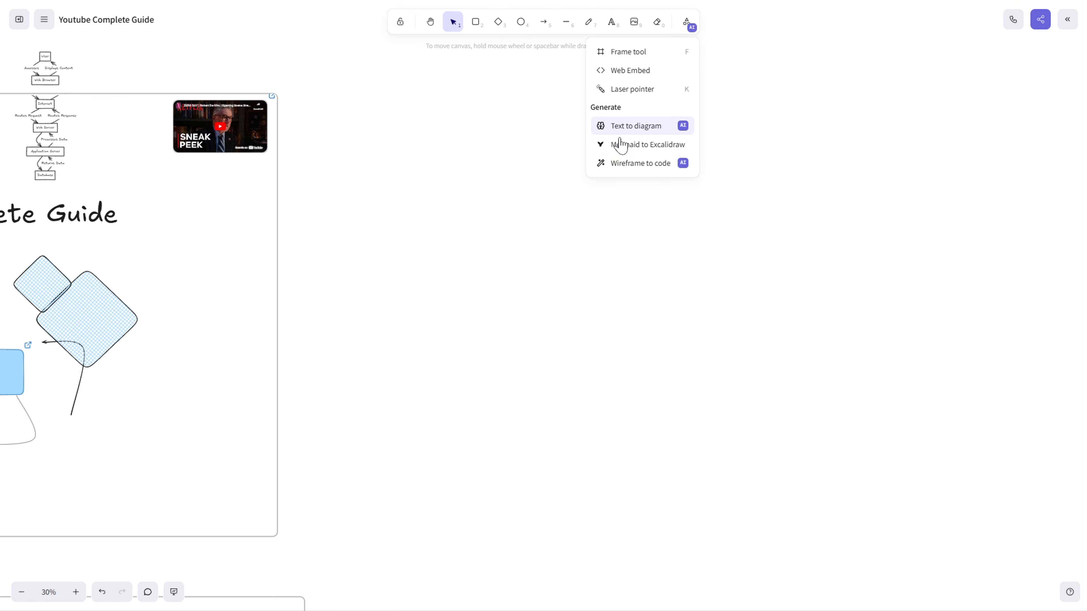
click(614, 169)
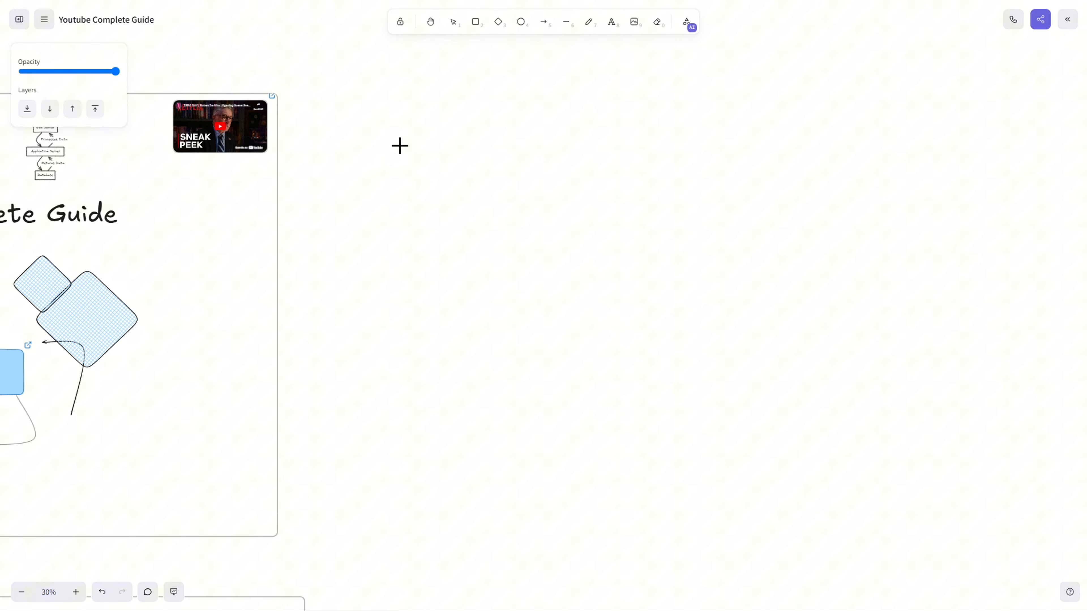
drag(369, 138, 758, 352)
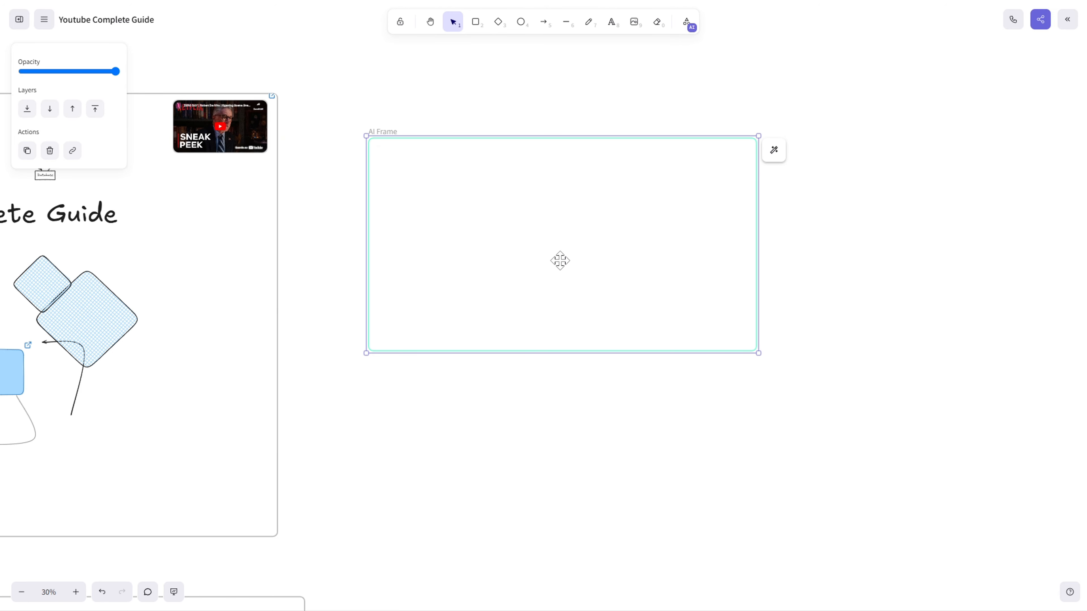
drag(532, 276, 583, 313)
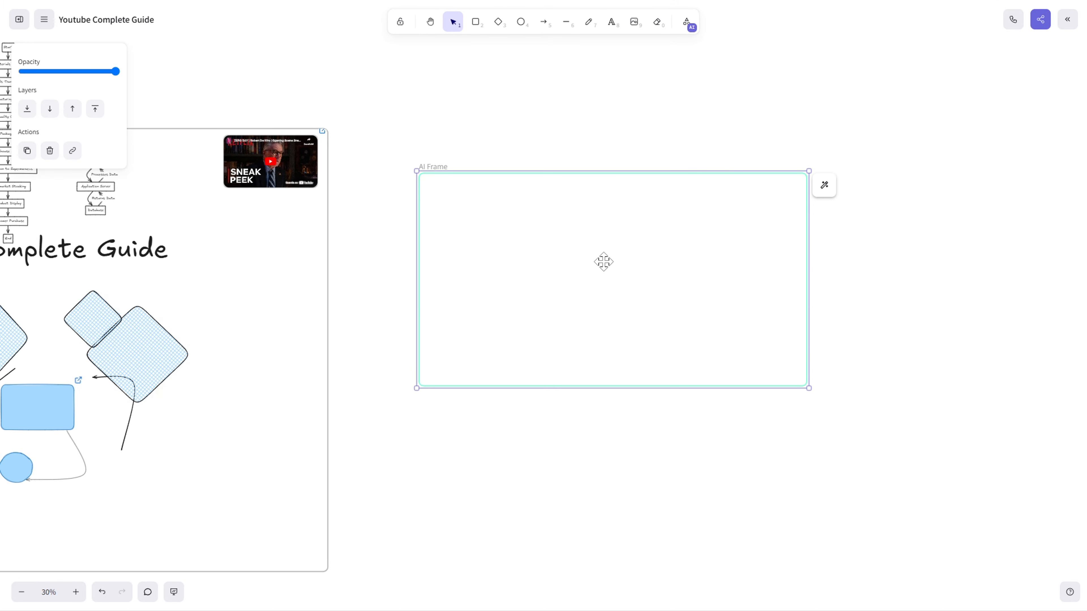
scroll(586, 245, up, 2)
scroll(588, 245, down, 4)
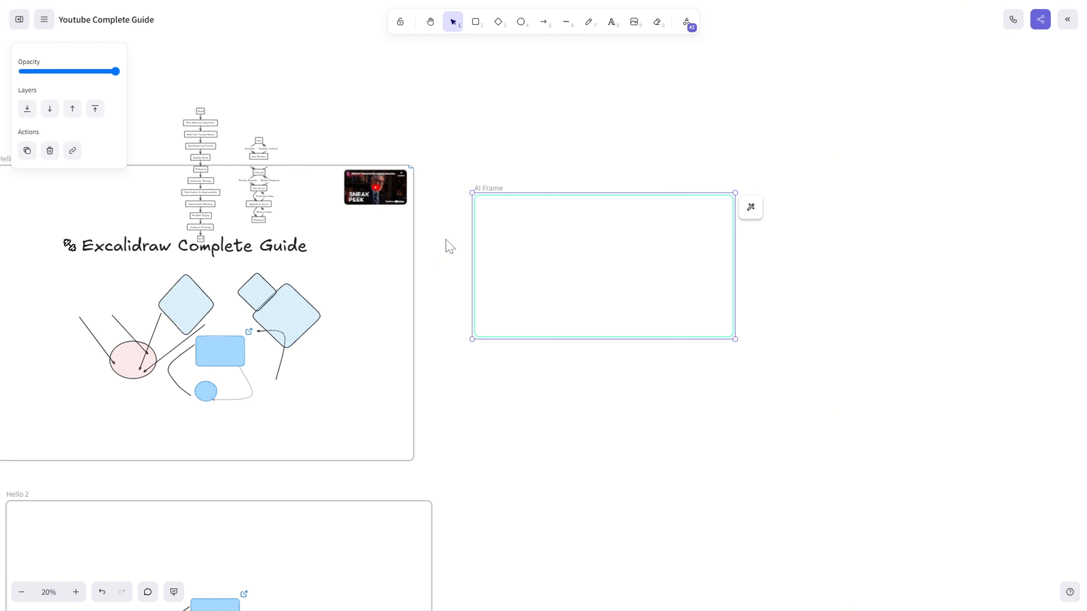
scroll(475, 242, left, 3)
scroll(462, 308, right, 2)
scroll(535, 276, left, 3)
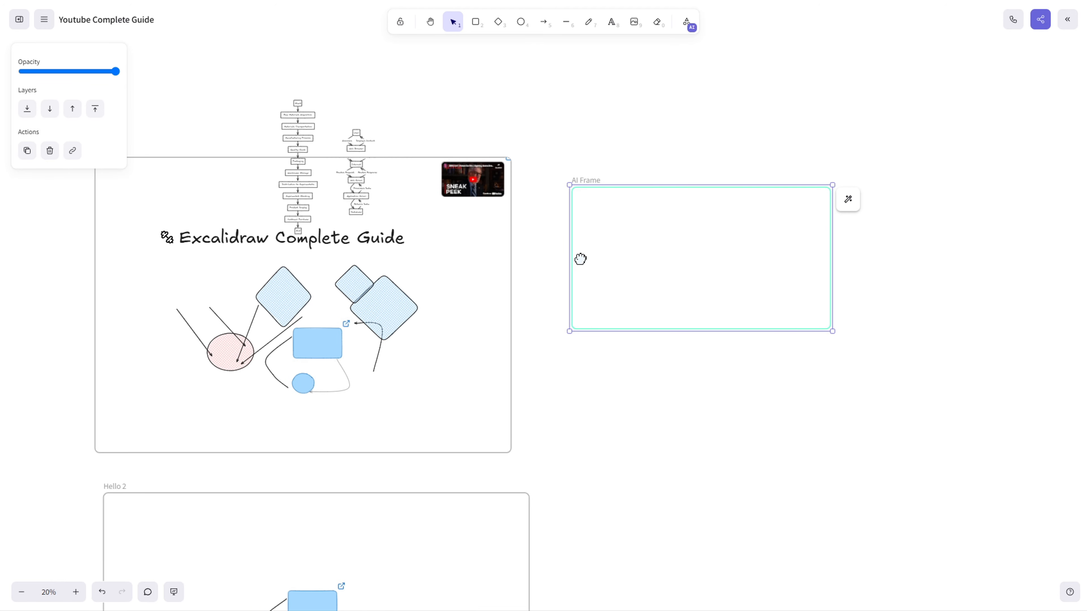
scroll(696, 253, right, 4)
scroll(582, 250, left, 2)
scroll(544, 250, up, 3)
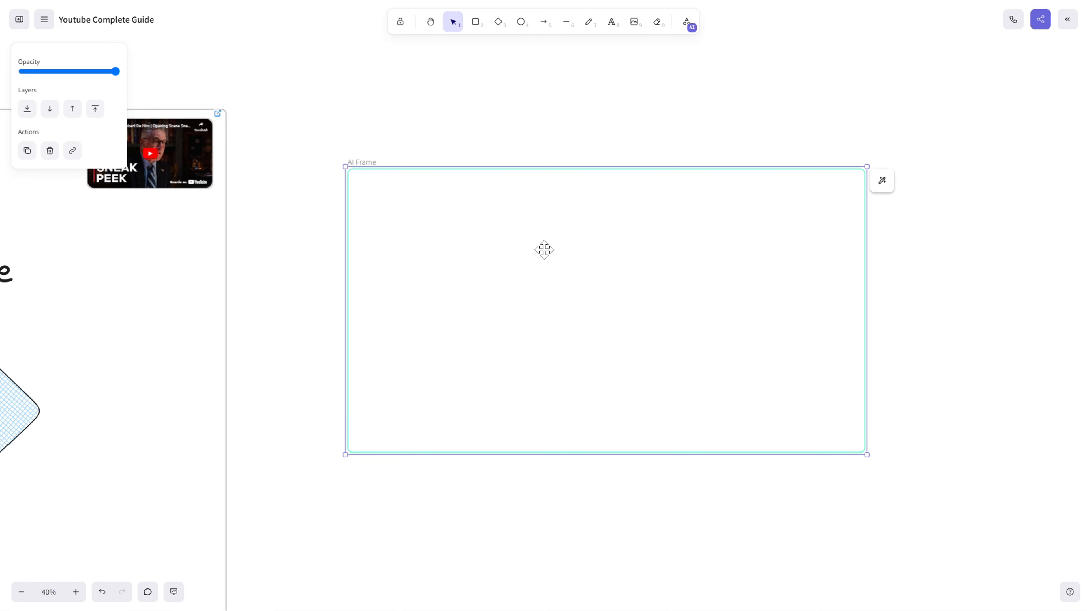
drag(544, 249, 653, 285)
drag(442, 117, 485, 127)
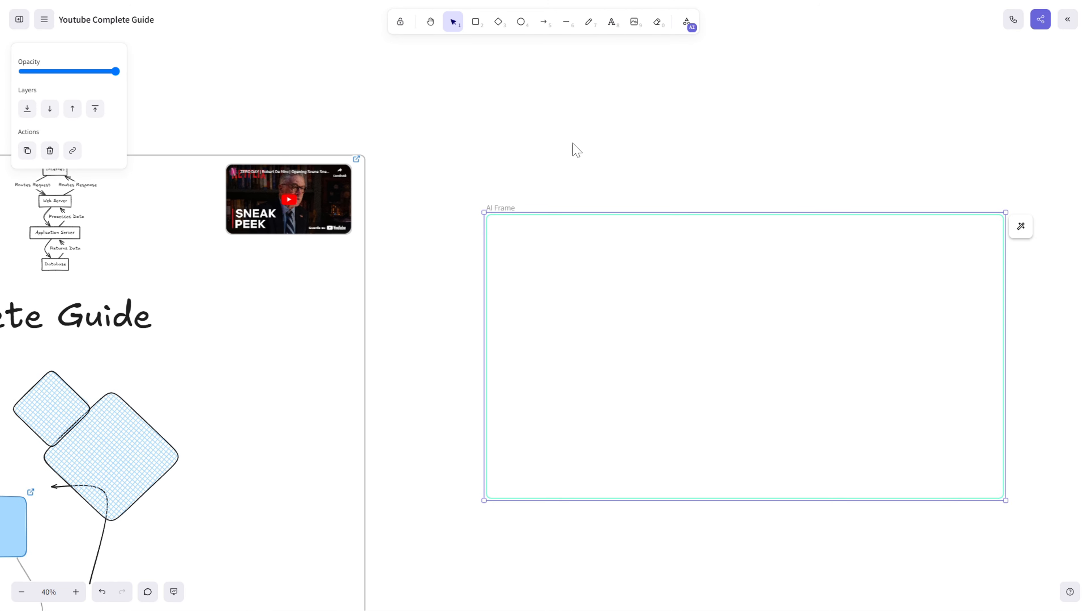
drag(590, 152, 459, 153)
drag(325, 139, 402, 155)
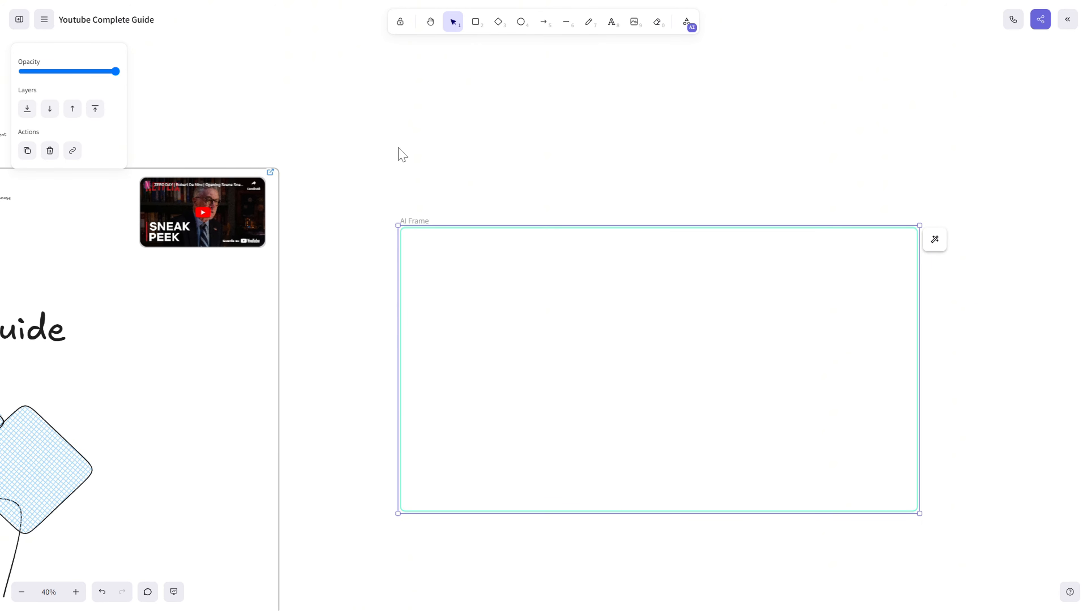
Add the text "use exactly the code down below to generate the object" along the top inside the AI Frame
click(611, 21)
click(439, 248)
text(use ex)
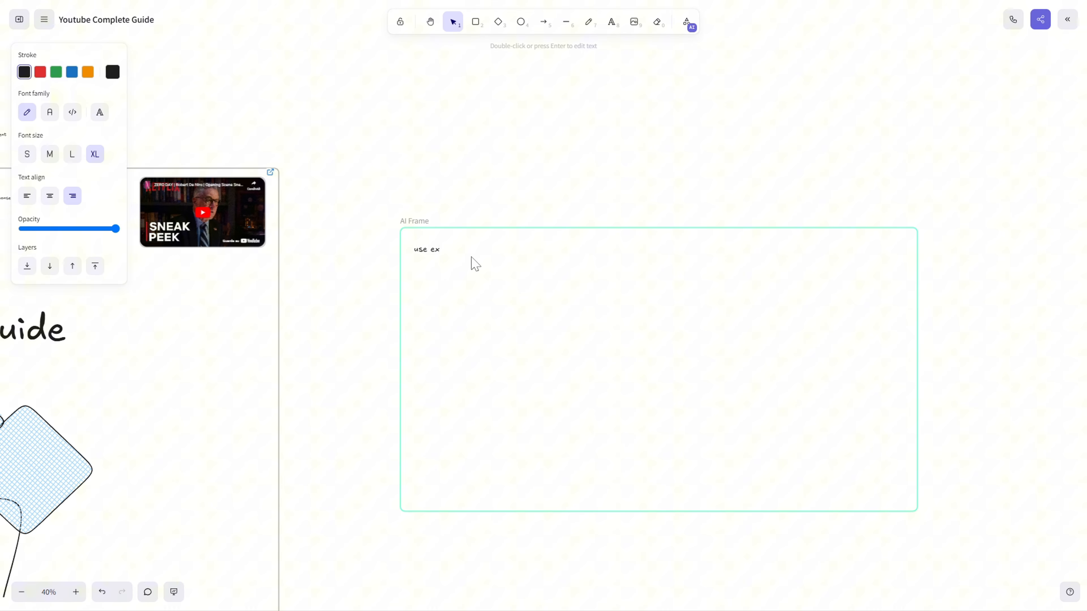
text(actly the code down below to g)
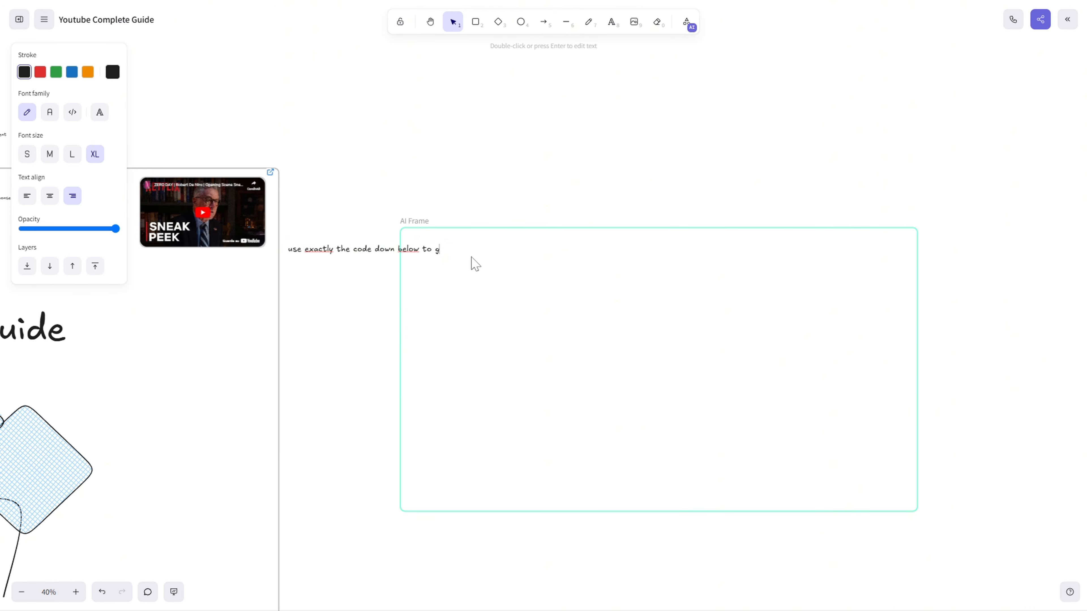
text(enerate )
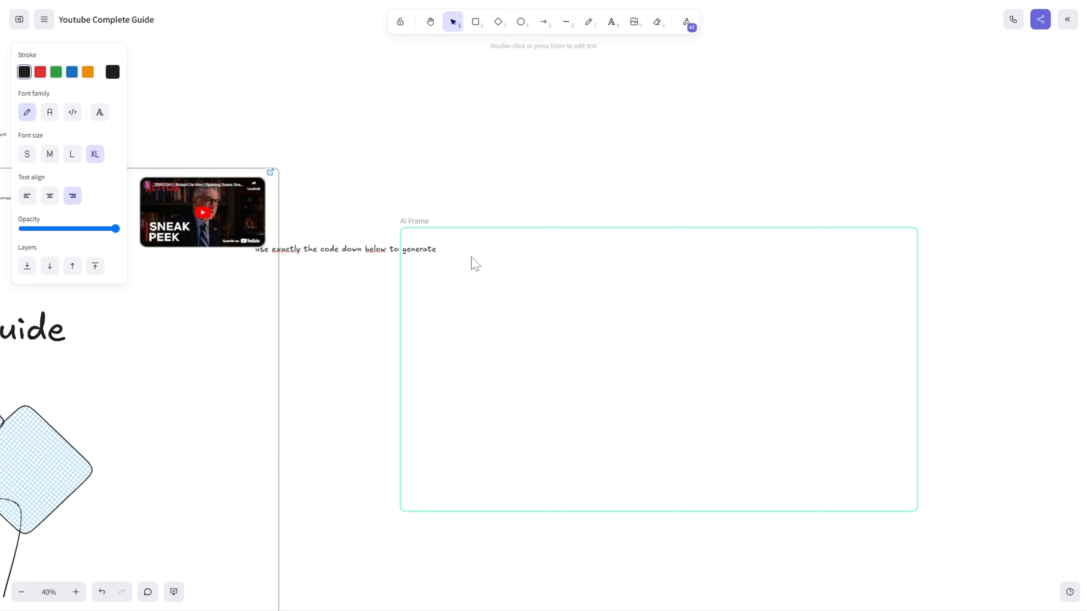
text(the object)
key(Escape)
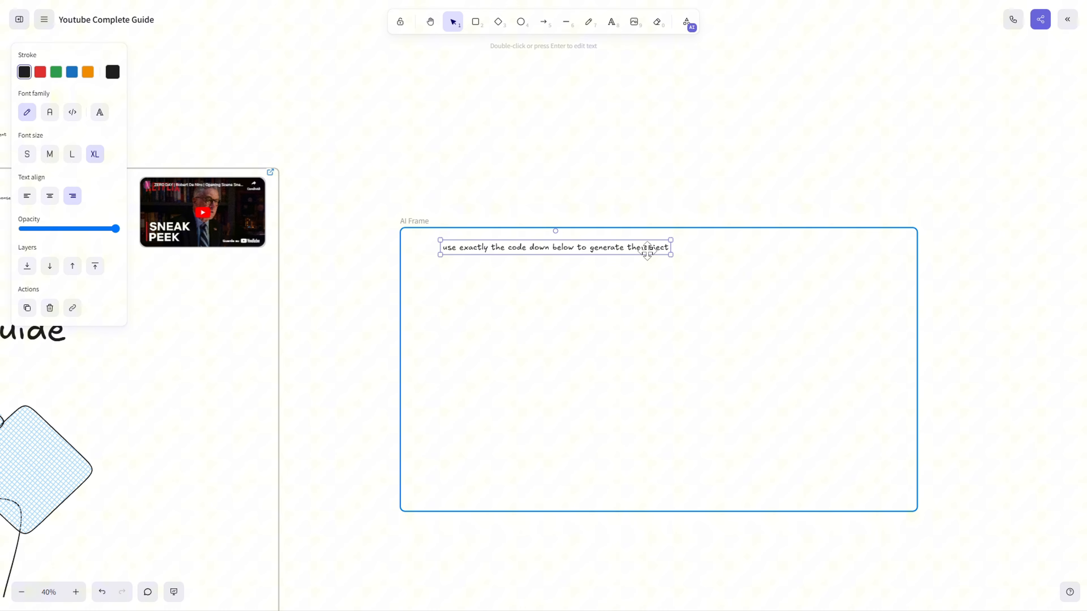
drag(648, 250, 638, 248)
click(638, 266)
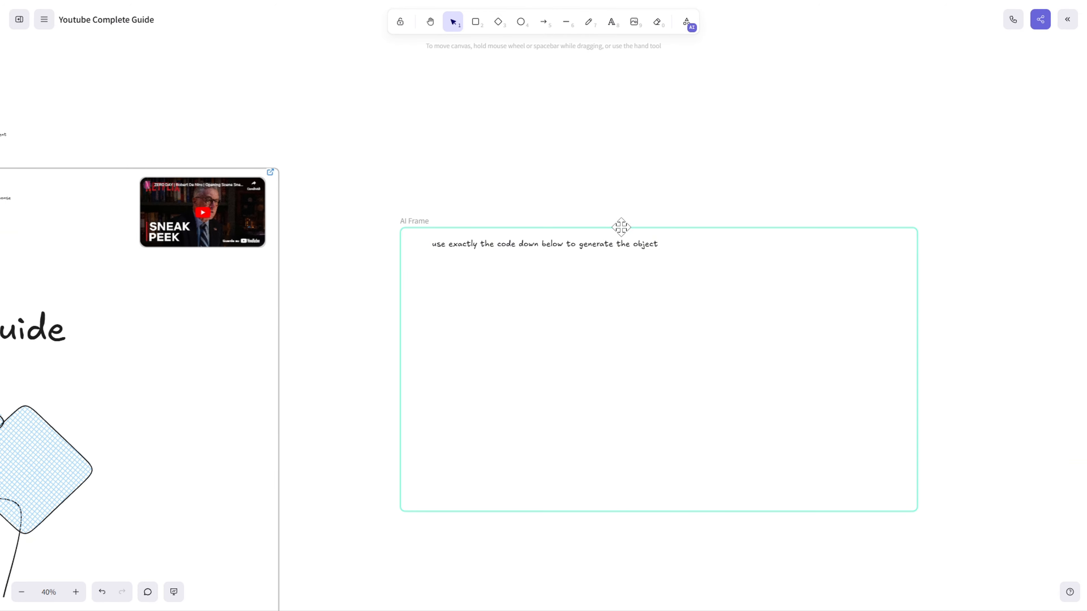
Switch to the ChatGPT conversation and examine the prompt requesting a Tailwind HTML movie card for an Excalidraw embed
key(F11)
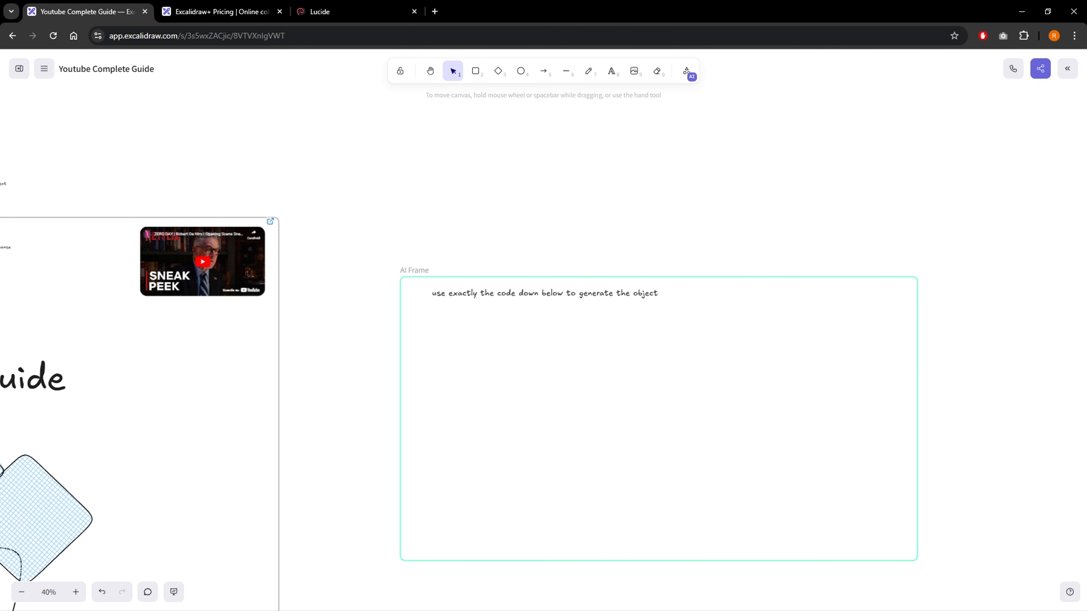
key(alt+Tab)
key(alt+Tab)
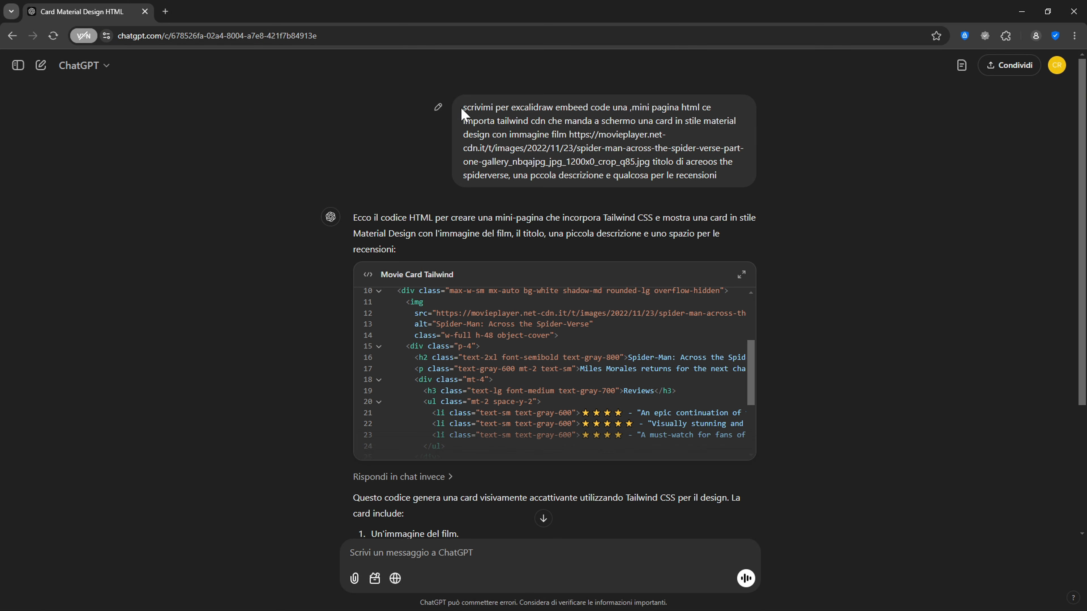
drag(462, 113, 829, 160)
click(827, 160)
double_click(532, 107)
click(532, 107)
drag(640, 107, 697, 107)
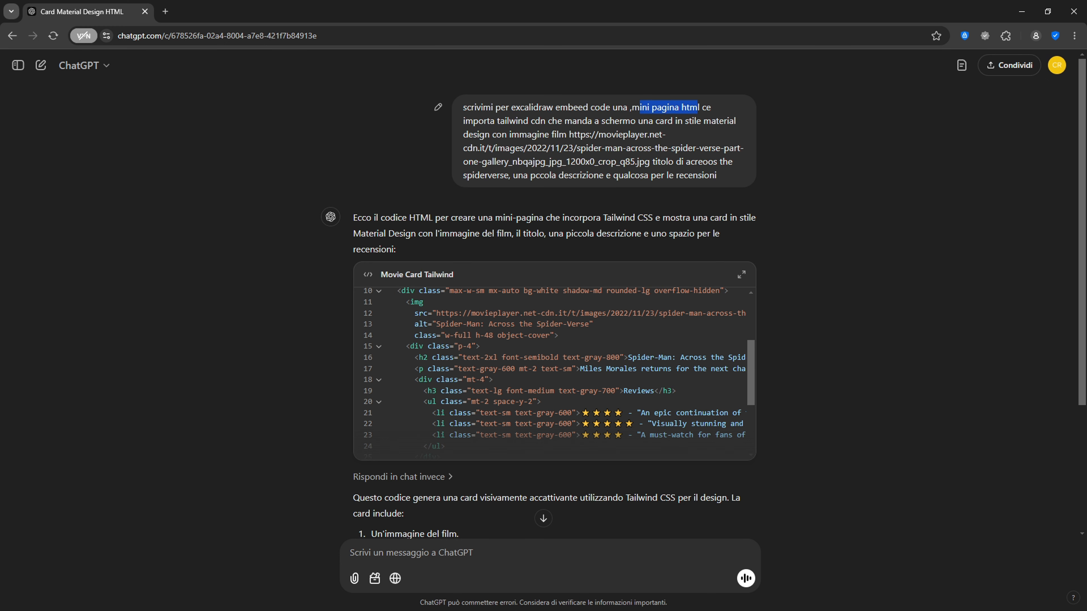
click(557, 160)
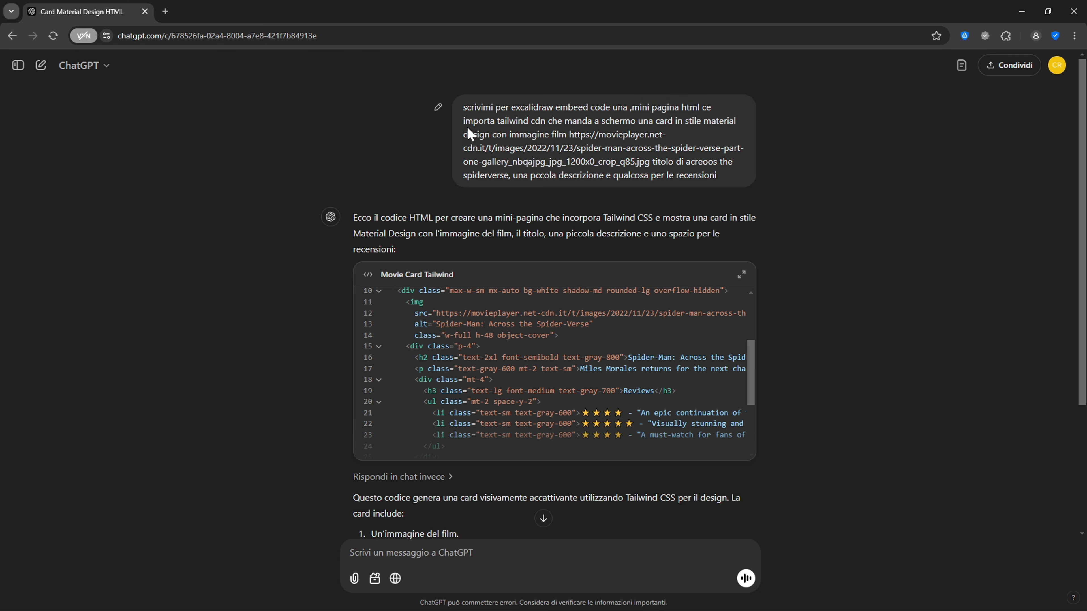
drag(464, 121, 709, 135)
click(695, 133)
double_click(719, 121)
double_click(476, 134)
drag(568, 135, 624, 162)
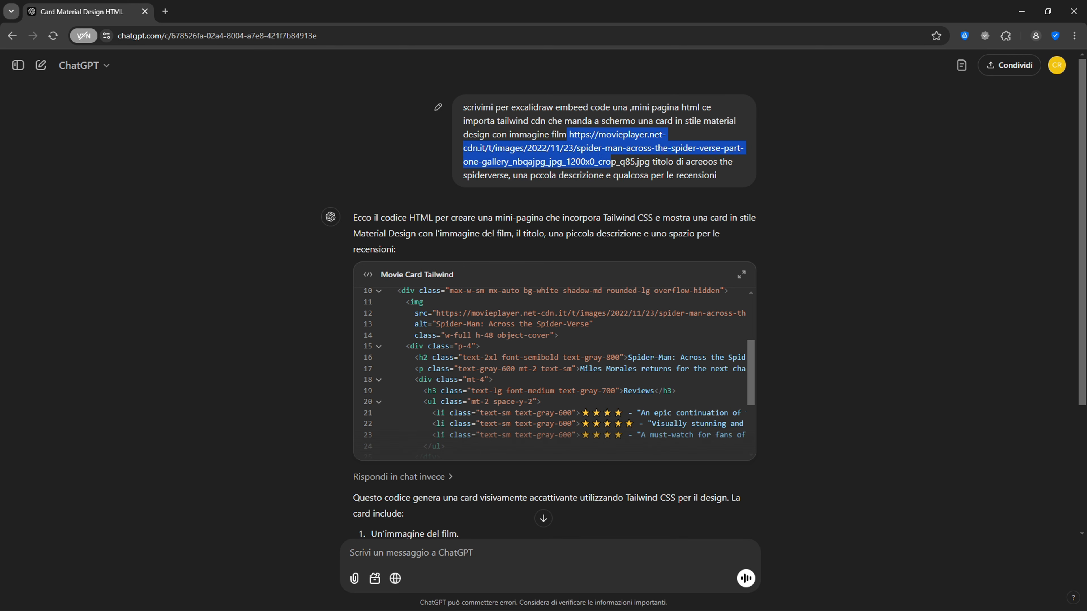
click(638, 193)
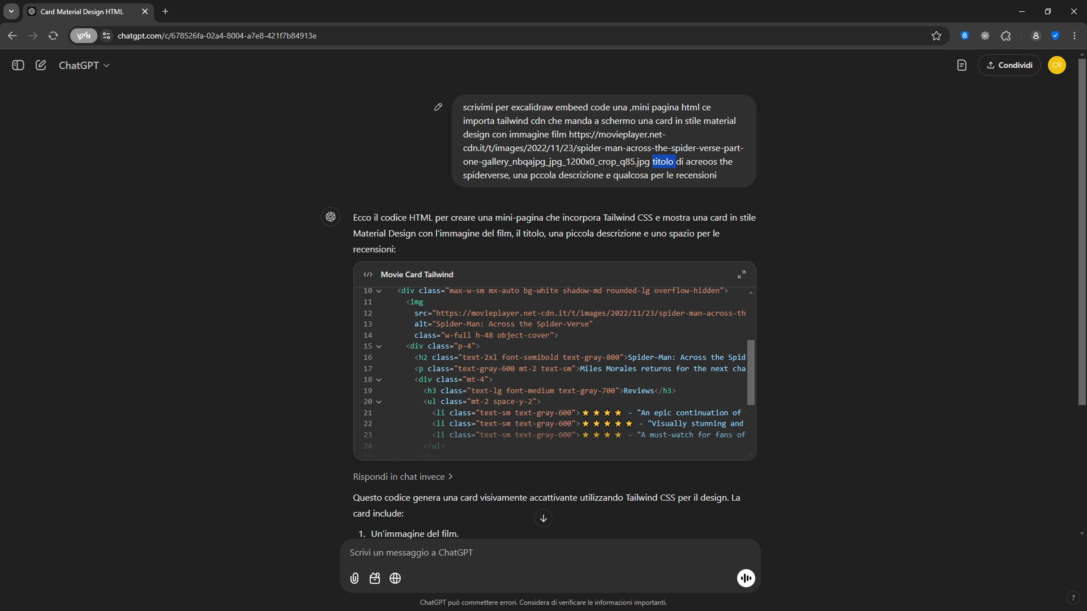
drag(474, 175, 586, 175)
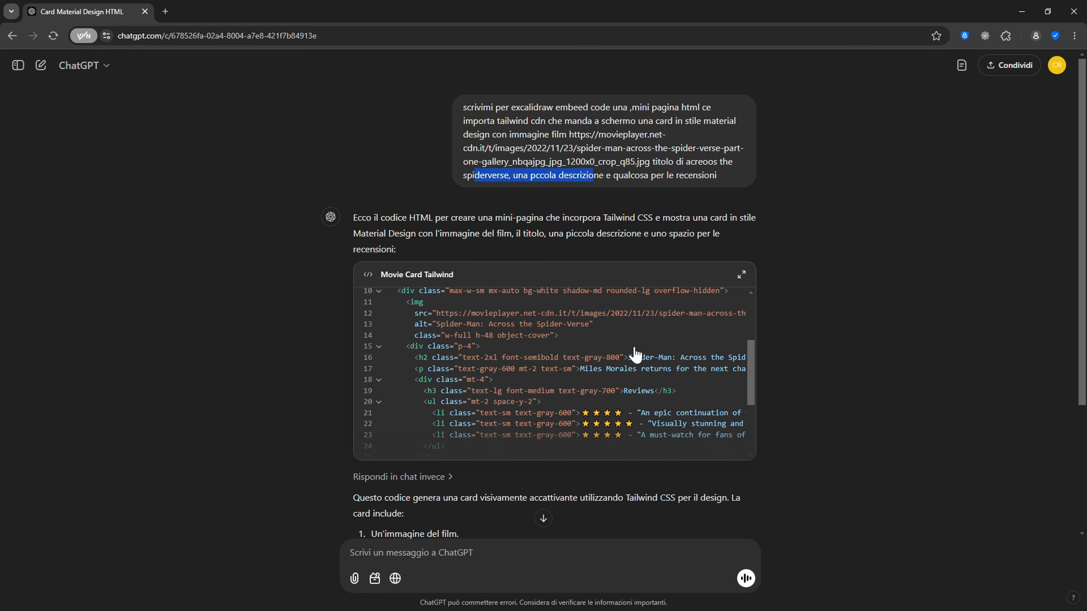
Open the Movie Card Tailwind code in full, copy all of it and switch back to the Excalidraw canvas
scroll(635, 355, down, 3)
scroll(577, 413, down, 4)
scroll(599, 292, up, 4)
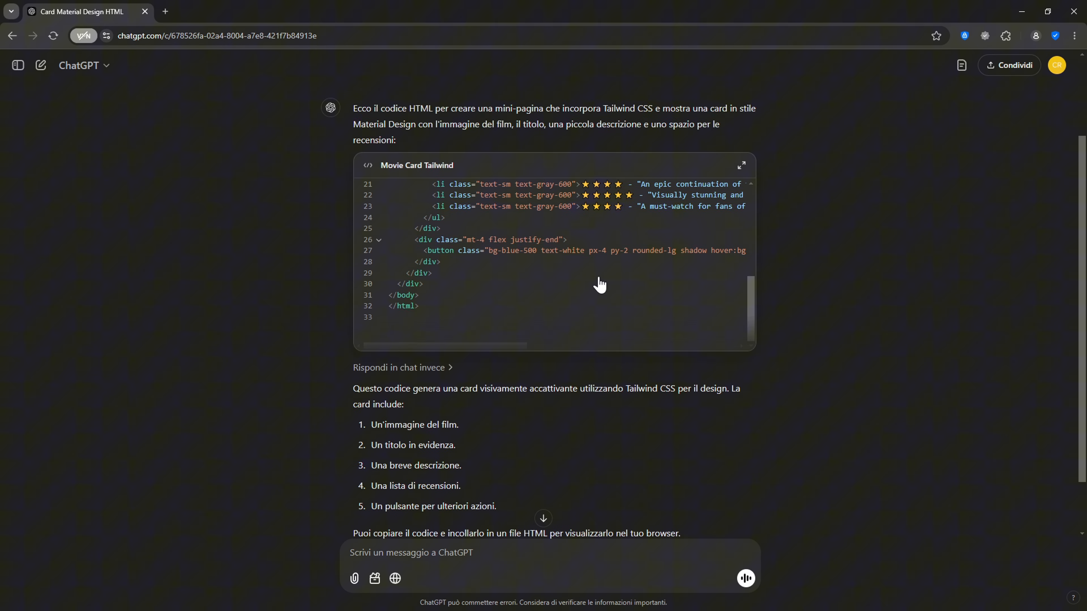
click(601, 319)
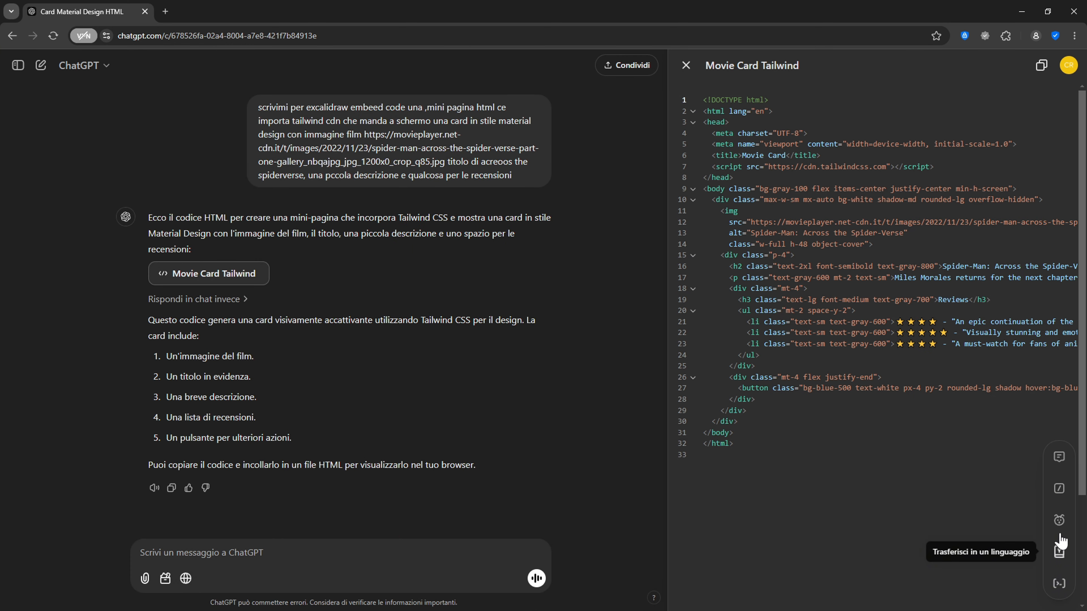
click(928, 486)
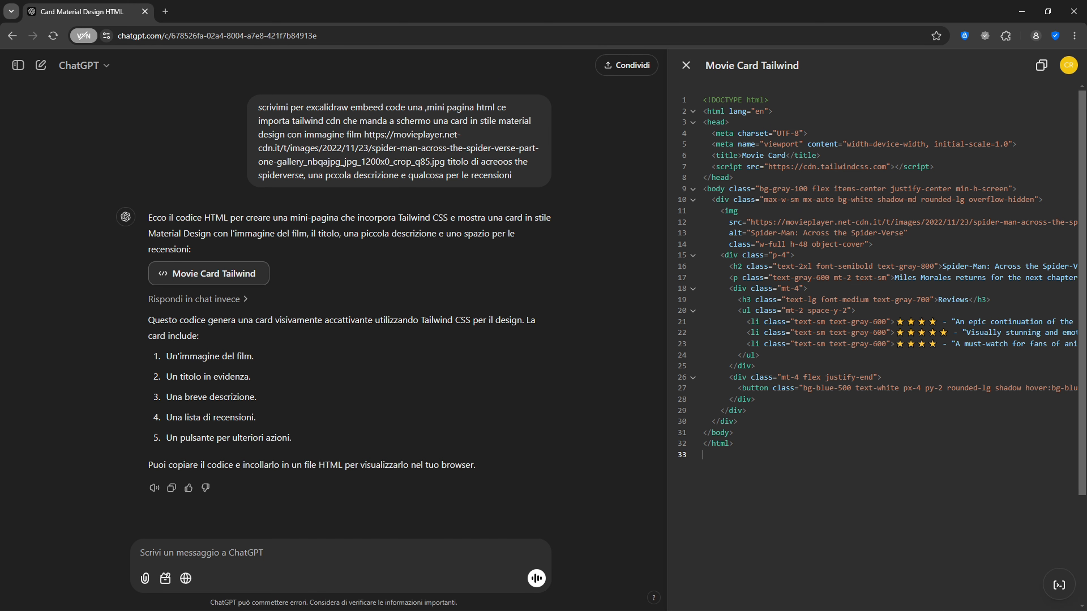
click(1041, 65)
key(alt+Tab)
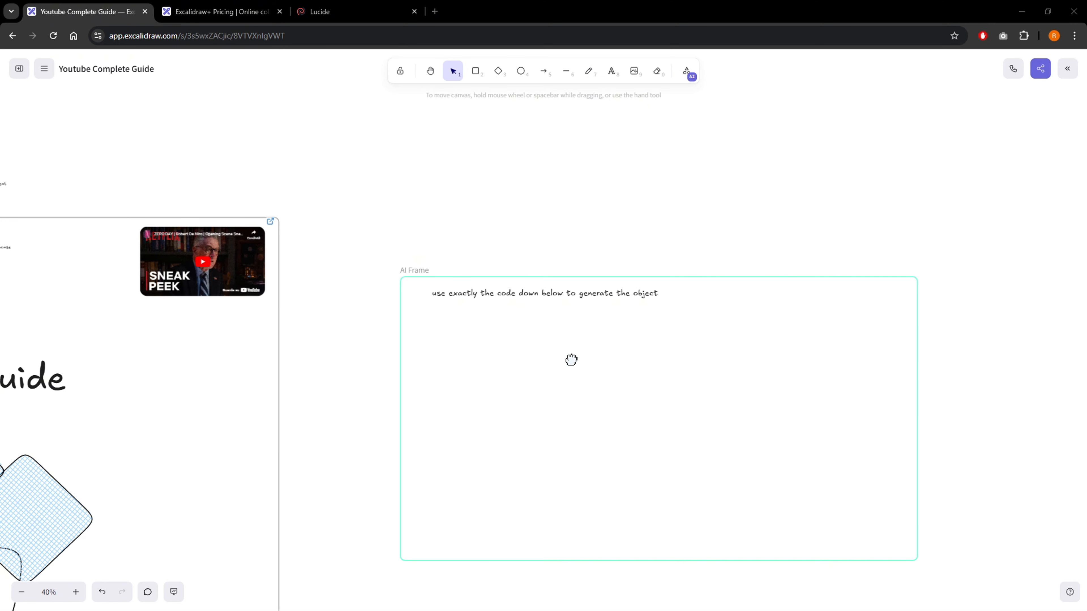
Paste the copied Movie Card code inside the AI Frame below the instruction text
drag(571, 359, 483, 255)
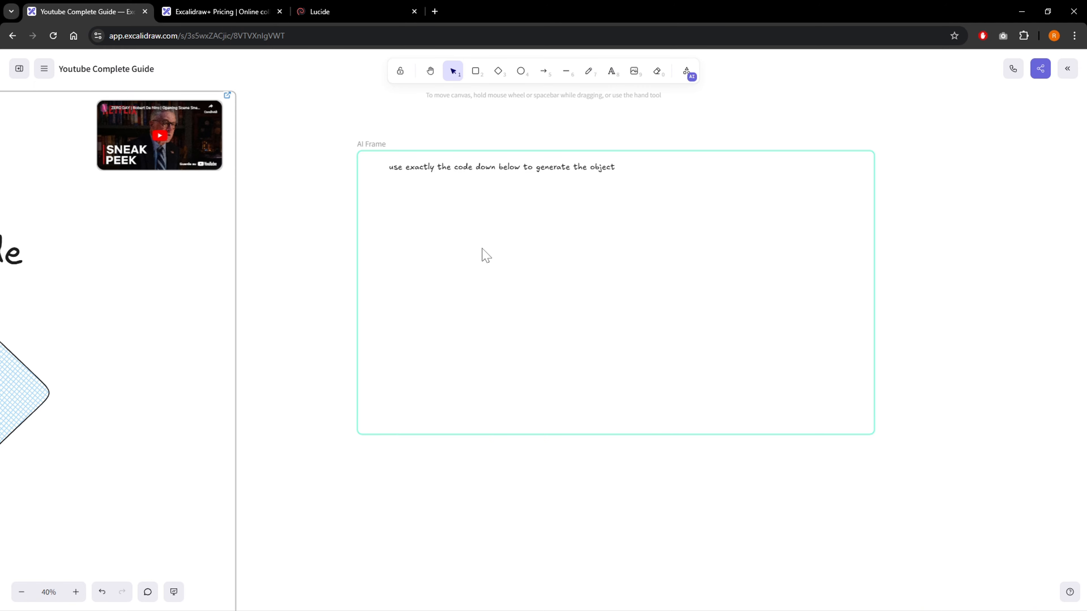
key(ctrl+v)
scroll(704, 279, down, 2)
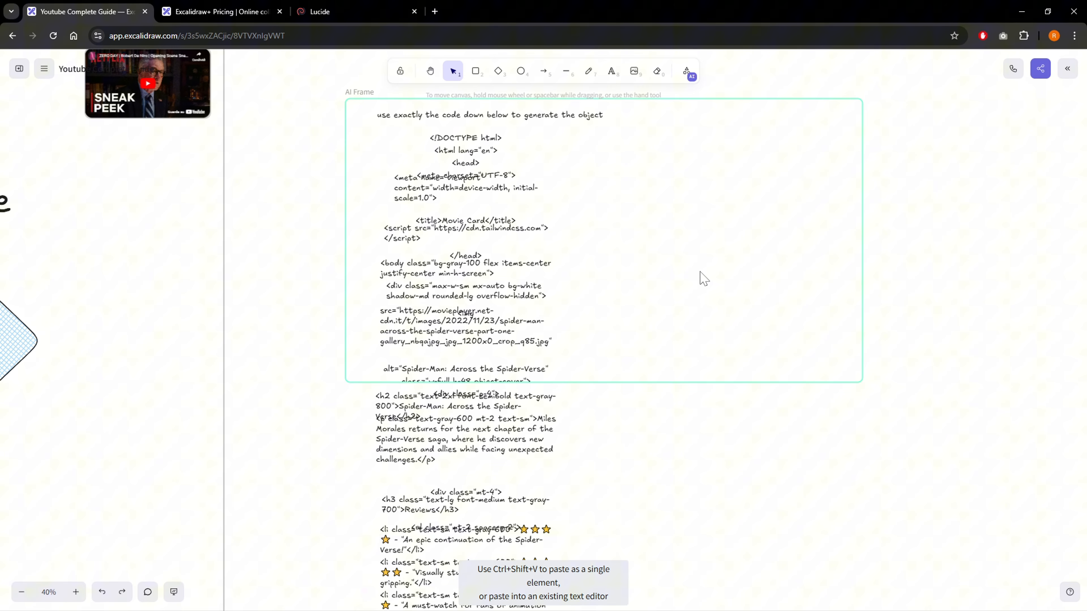
Resize the AI Frame taller and narrower so that it encloses the whole column of pasted code
click(812, 381)
scroll(787, 415, down, 3)
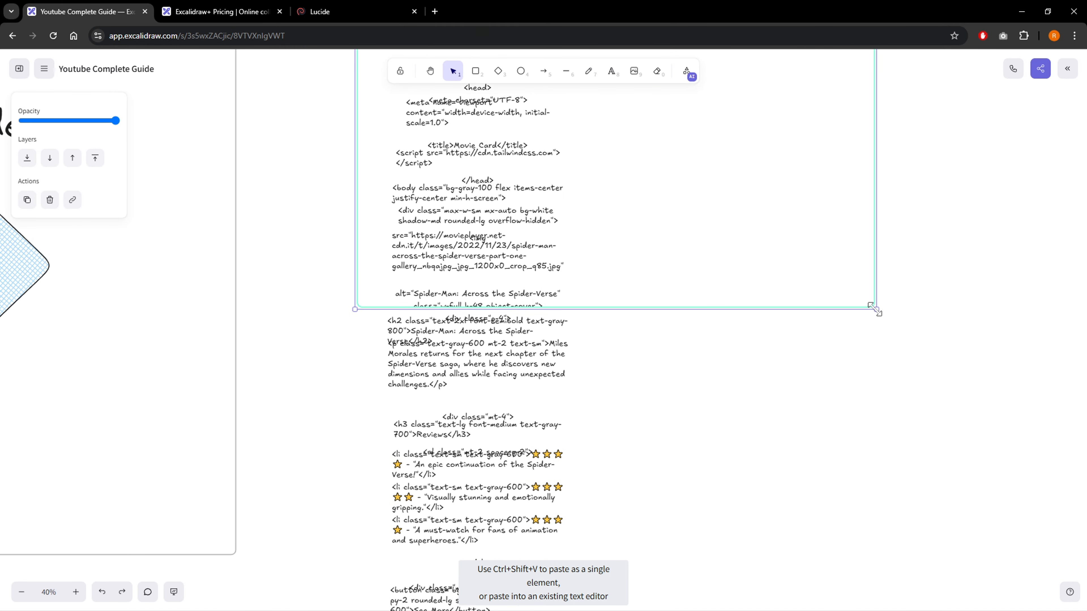
drag(875, 309, 899, 525)
scroll(881, 530, down, 8)
scroll(832, 338, up, 13)
click(856, 335)
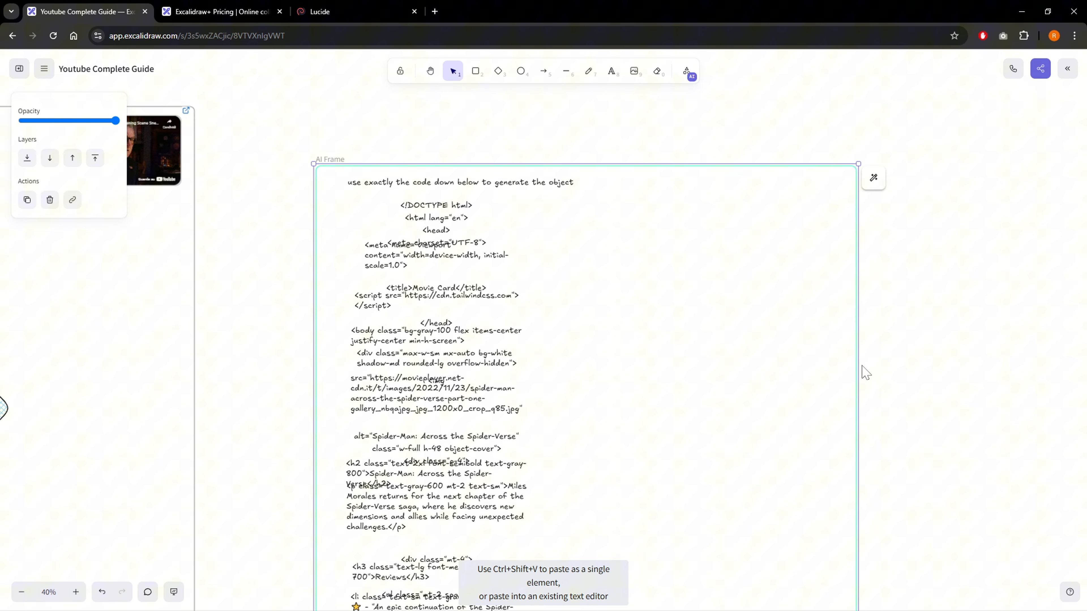
scroll(865, 372, down, 8)
drag(827, 327, 571, 339)
scroll(800, 406, up, 10)
scroll(800, 407, left, 6)
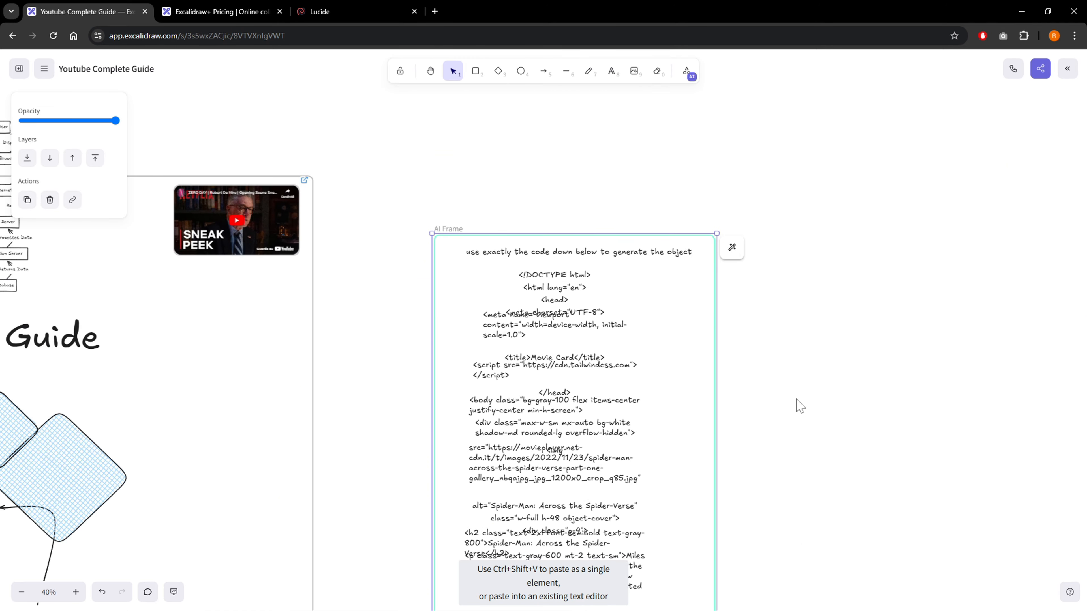
scroll(800, 406, down, 10)
scroll(800, 407, right, 1)
scroll(686, 308, up, 10)
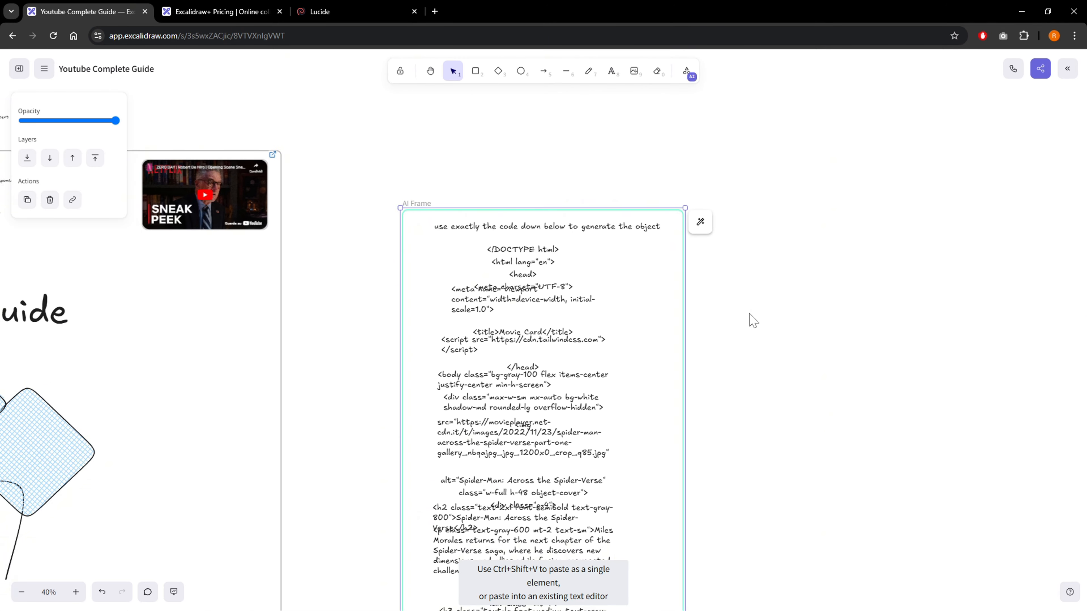
Generate the coded object from the AI Frame with its instruction text and pasted code
scroll(753, 321, up, 4)
scroll(753, 320, left, 1)
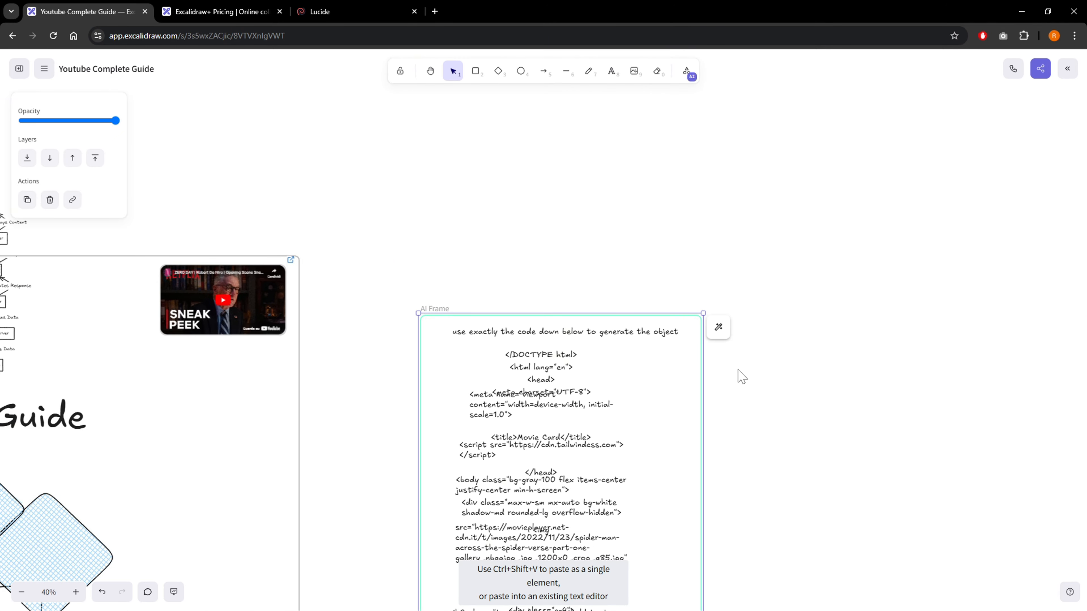
click(719, 331)
scroll(661, 264, down, 7)
scroll(661, 265, right, 4)
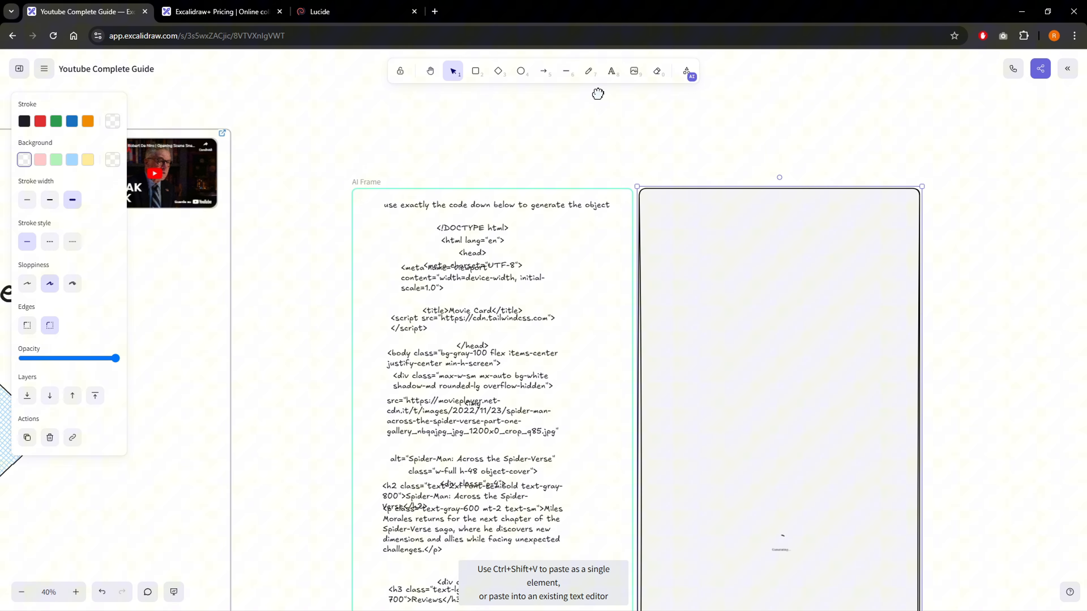
scroll(787, 283, down, 3)
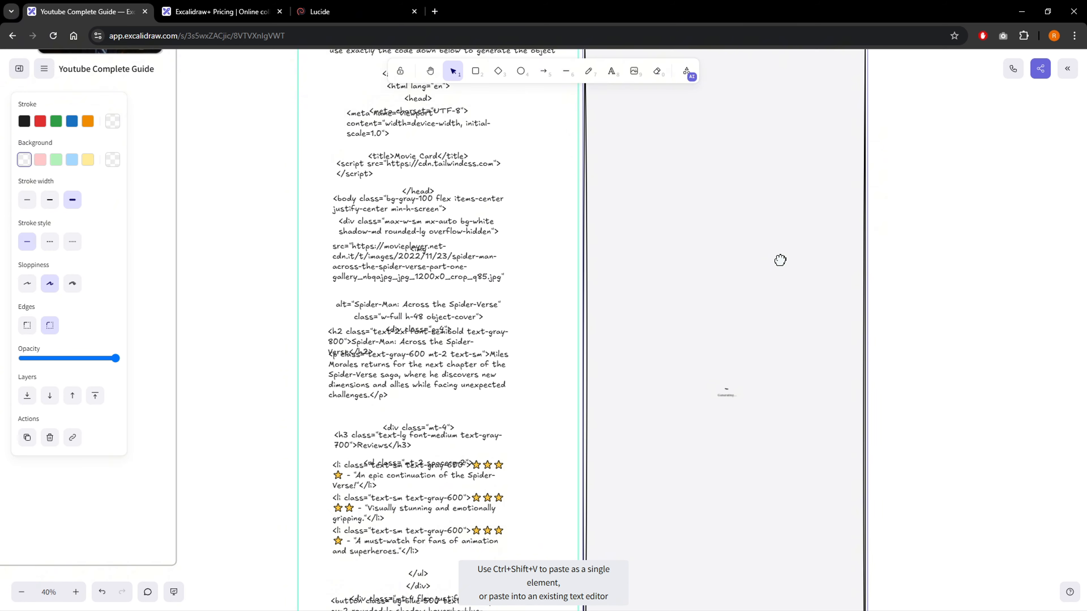
scroll(684, 364, up, 5)
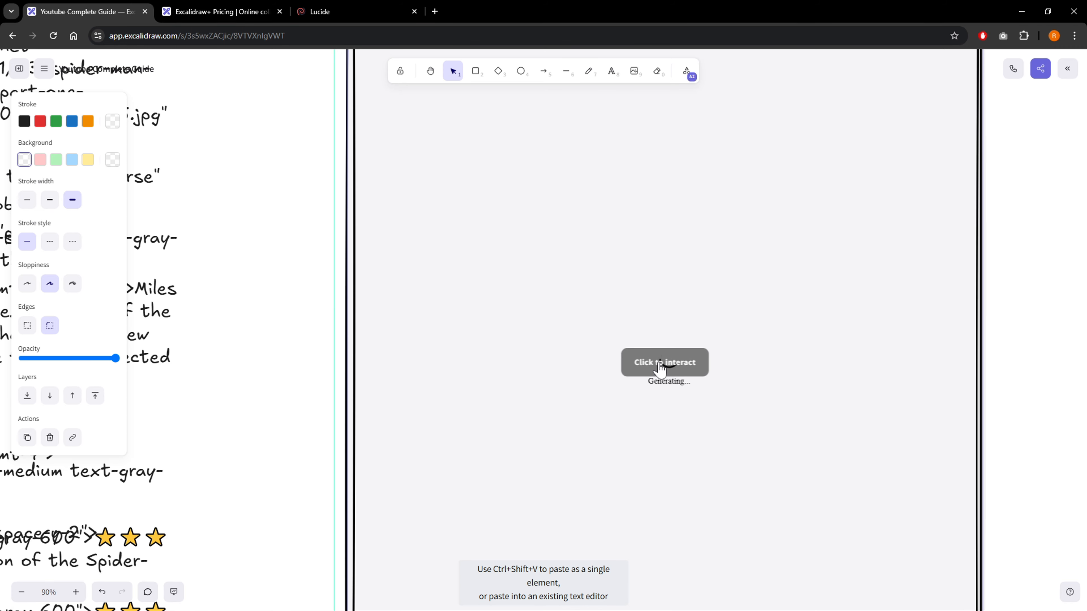
Shrink the generated embed to fit closely around the movie card and move it slightly away from the AI Frame
scroll(660, 369, down, 5)
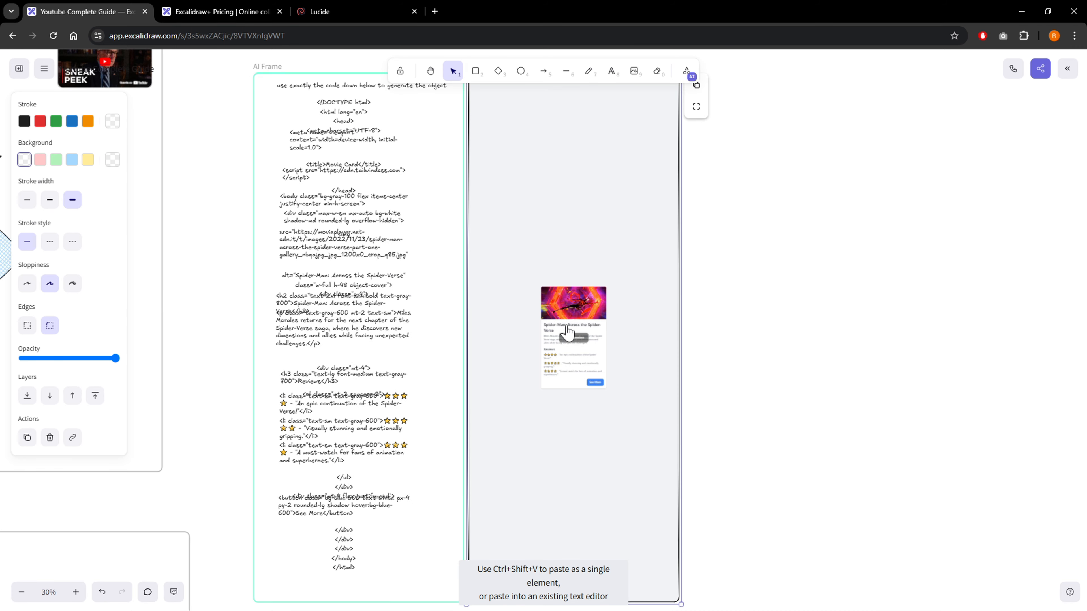
scroll(619, 342, up, 5)
scroll(733, 407, down, 7)
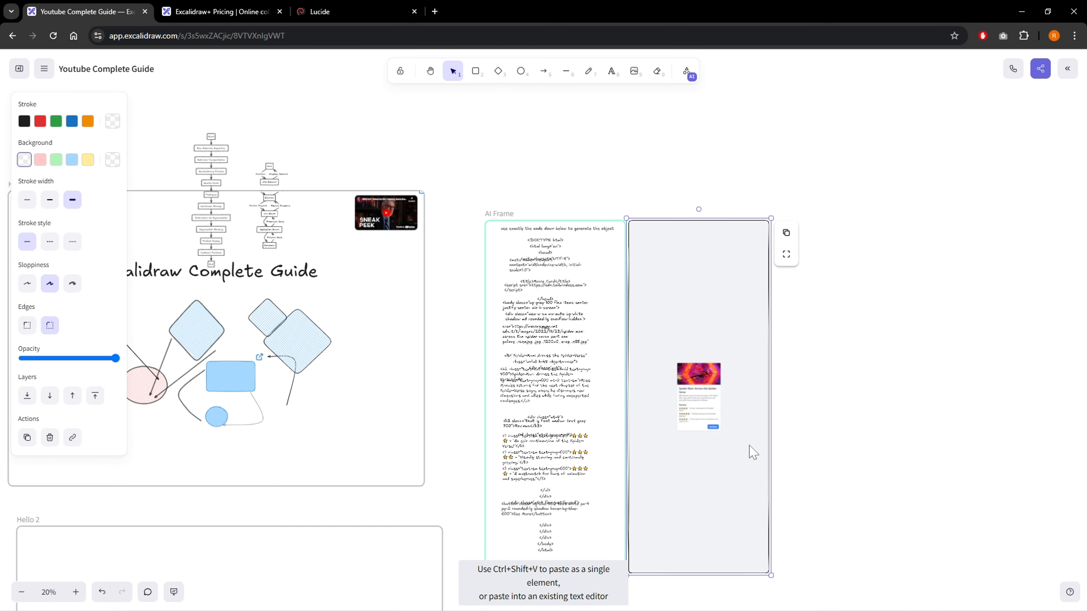
drag(771, 577, 684, 303)
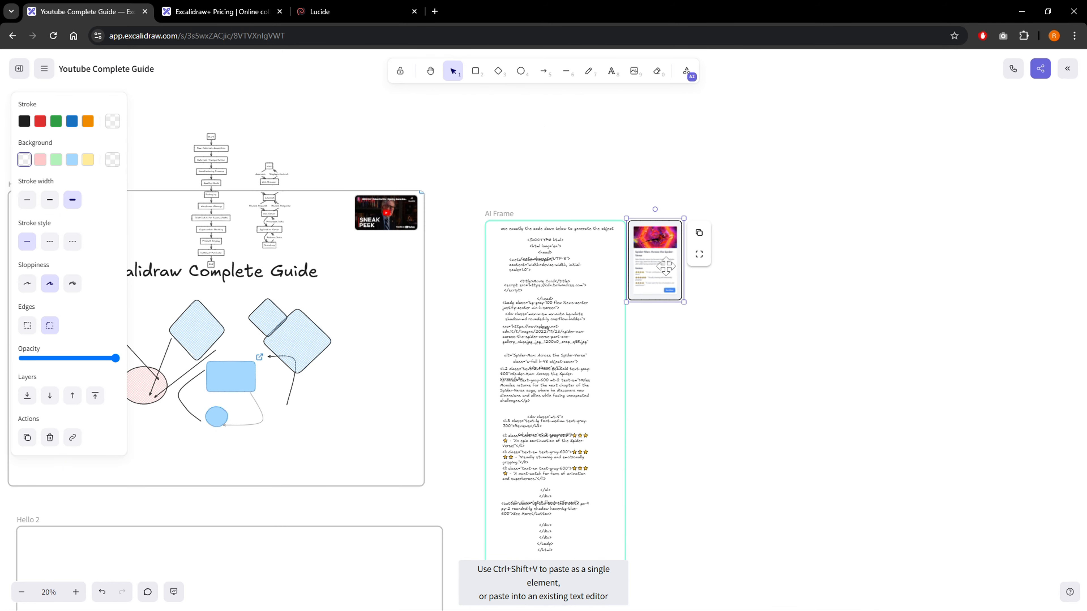
scroll(665, 267, up, 7)
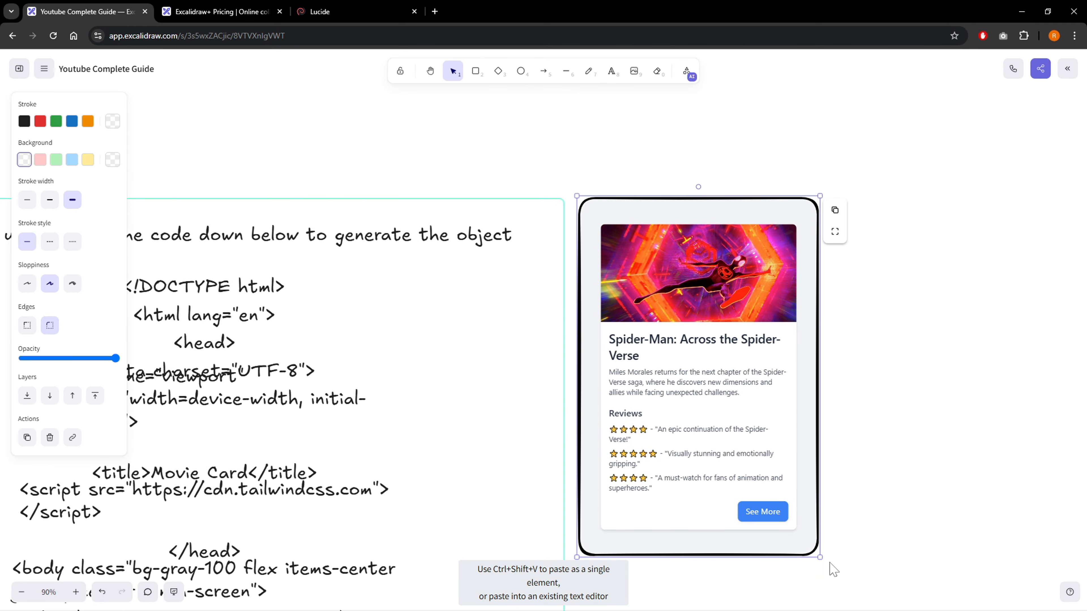
drag(820, 558, 803, 530)
drag(676, 396, 793, 371)
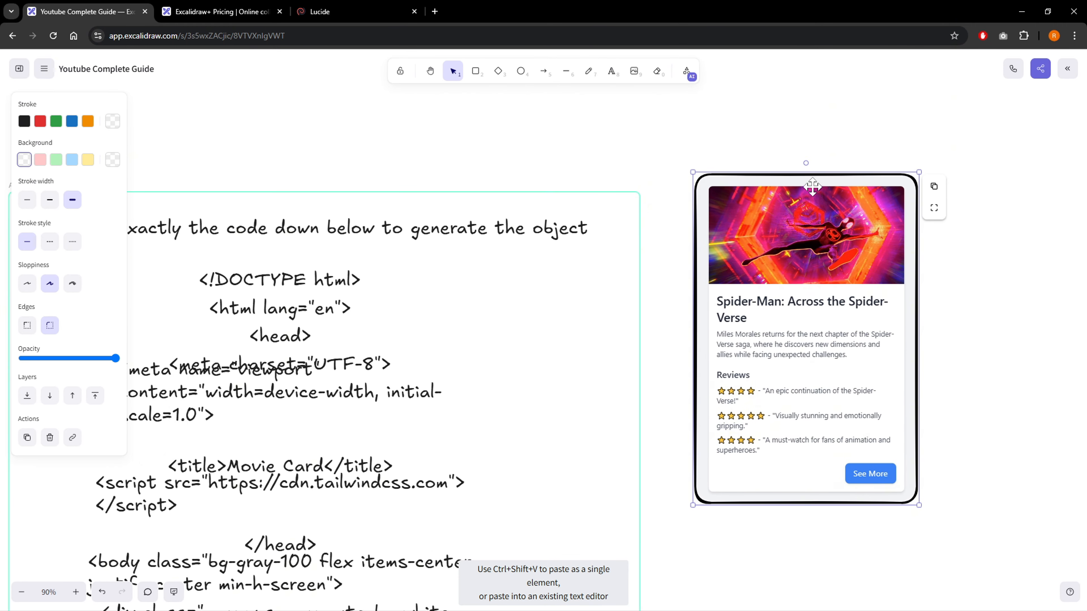
Compare the pasted code throughout the AI Frame, down to its closing html tag, with the generated movie card
scroll(806, 161, down, 3)
scroll(807, 161, left, 3)
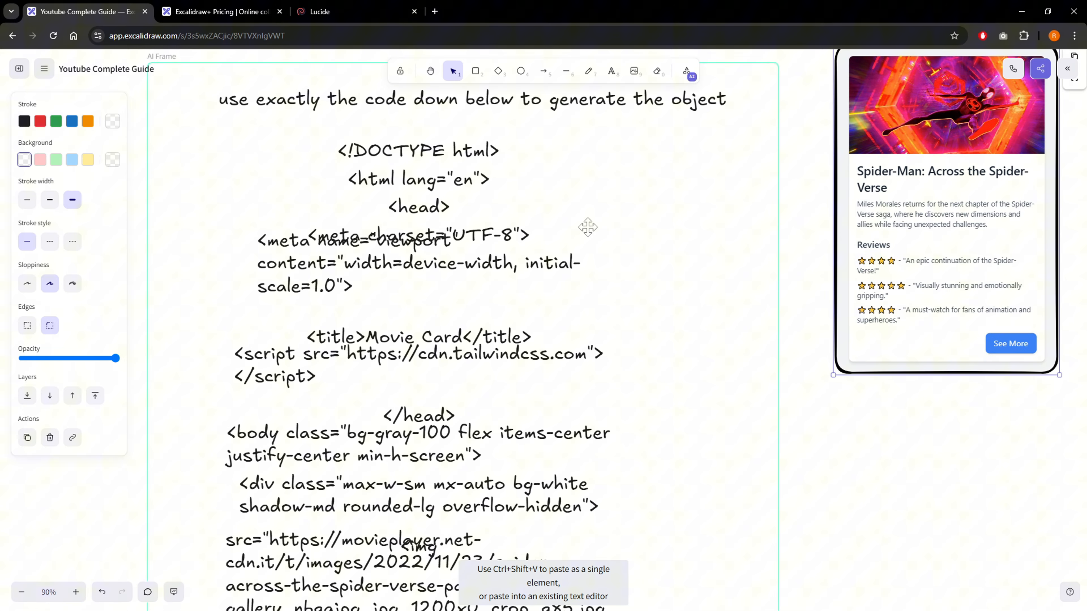
scroll(587, 225, down, 2)
scroll(659, 428, up, 4)
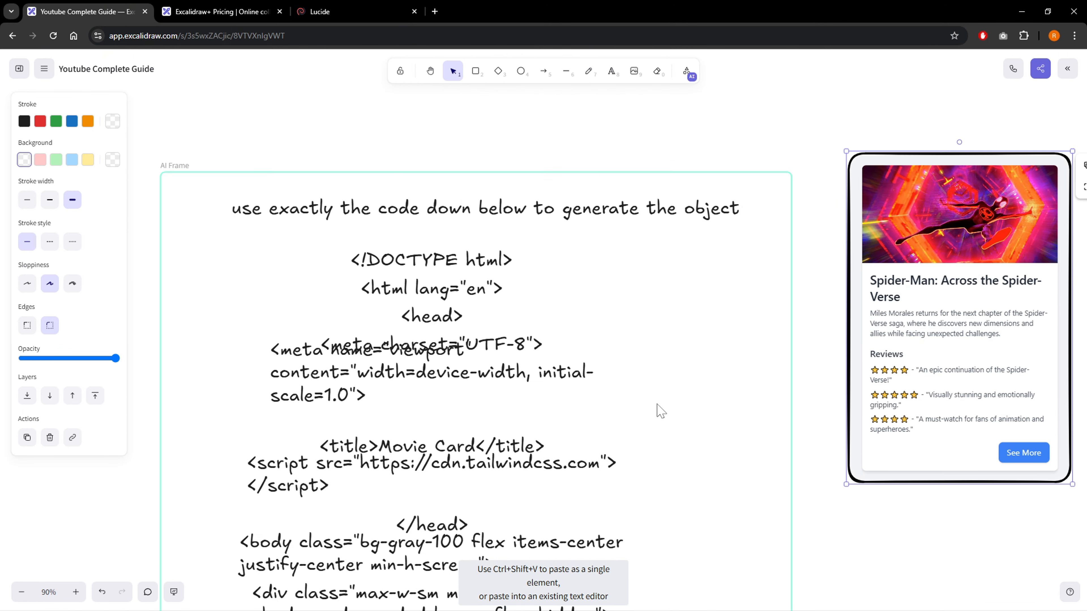
scroll(734, 353, right, 3)
scroll(849, 409, right, 2)
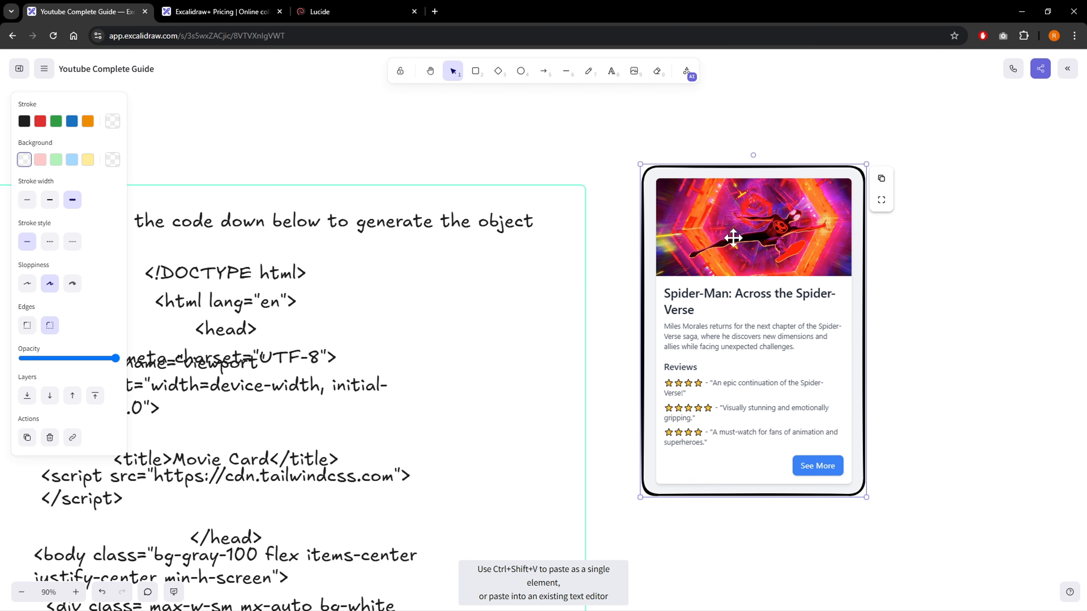
drag(451, 370, 633, 305)
drag(878, 232, 736, 325)
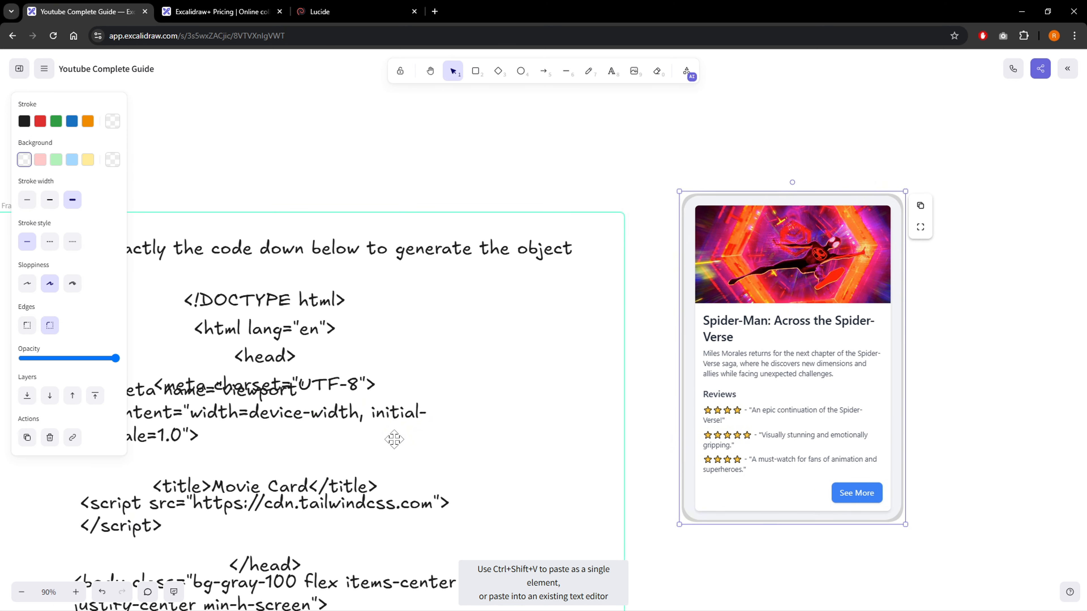
drag(460, 433, 631, 299)
drag(963, 230, 852, 305)
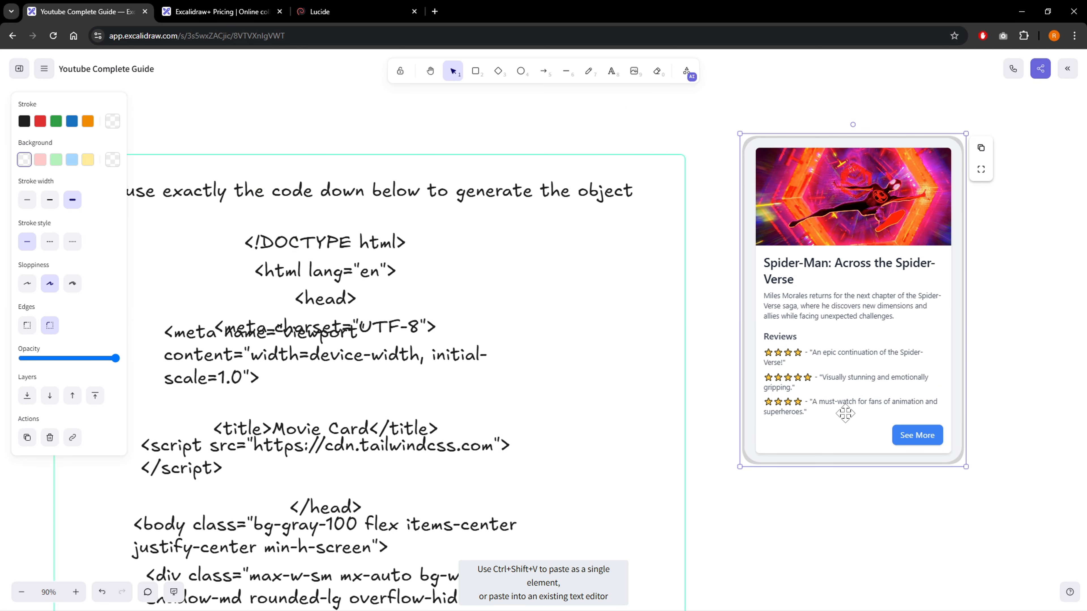
drag(505, 365, 573, 298)
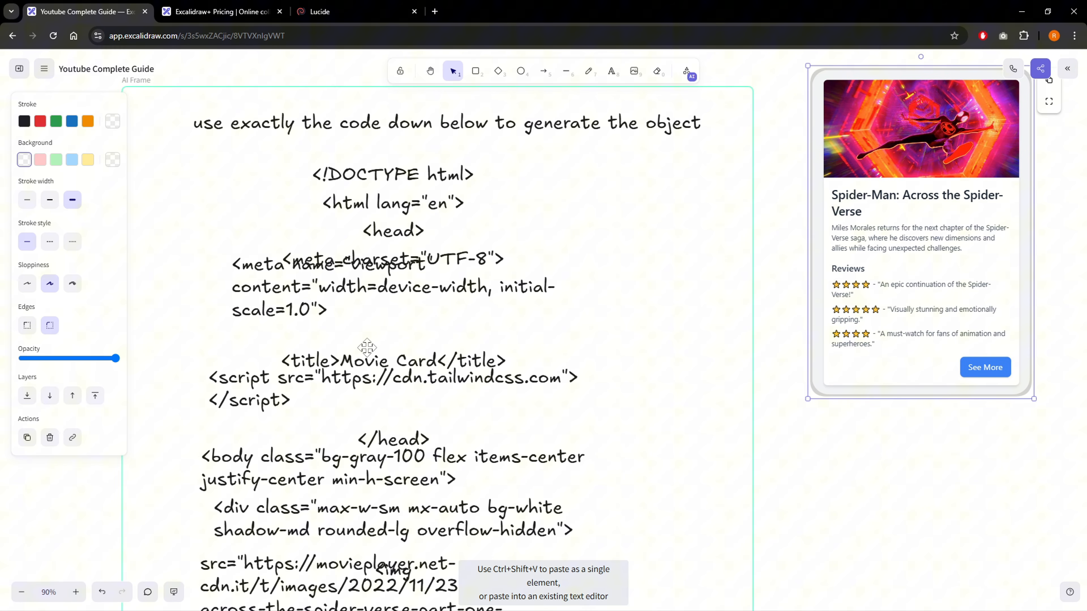
scroll(367, 347, down, 10)
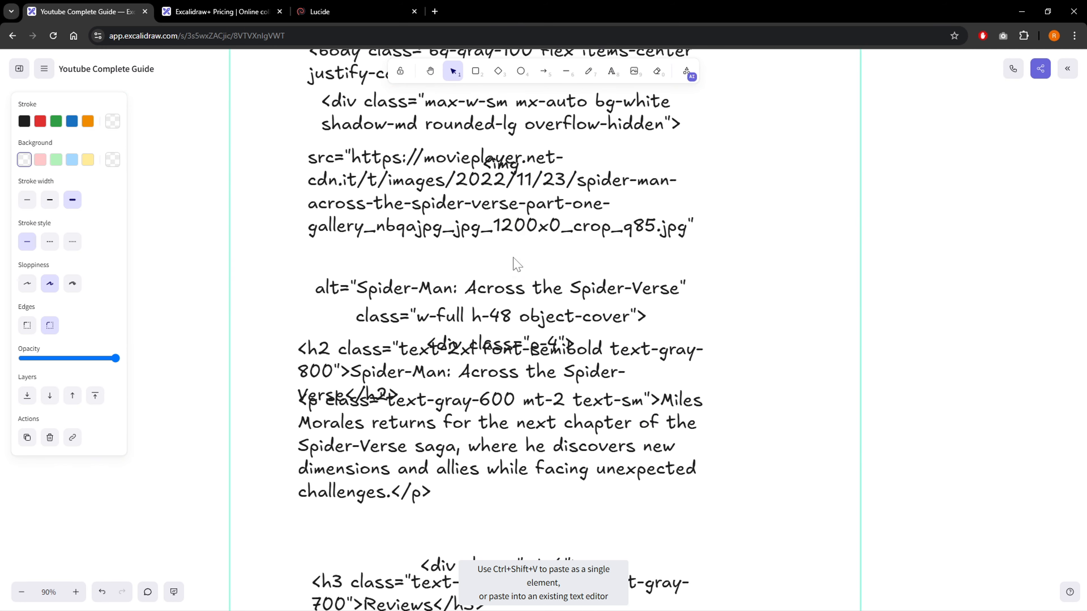
scroll(516, 264, down, 15)
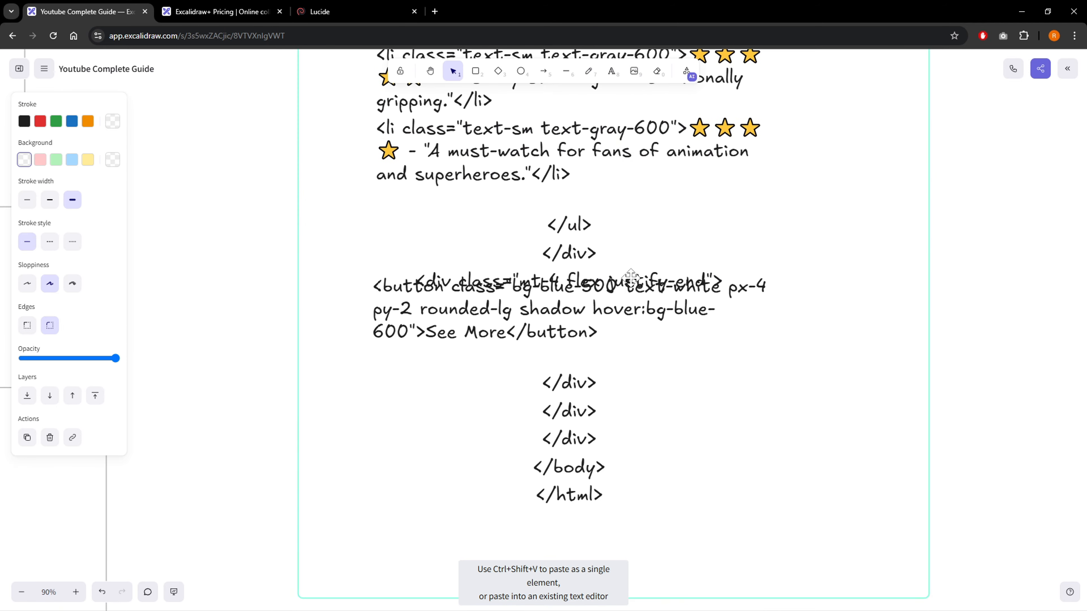
scroll(630, 278, up, 20)
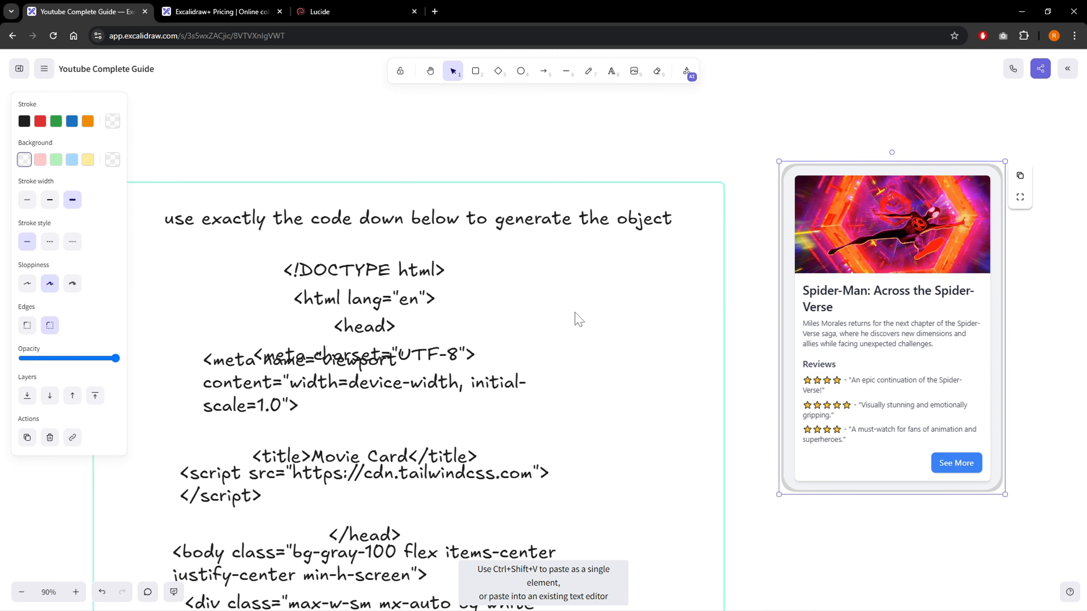
click(251, 274)
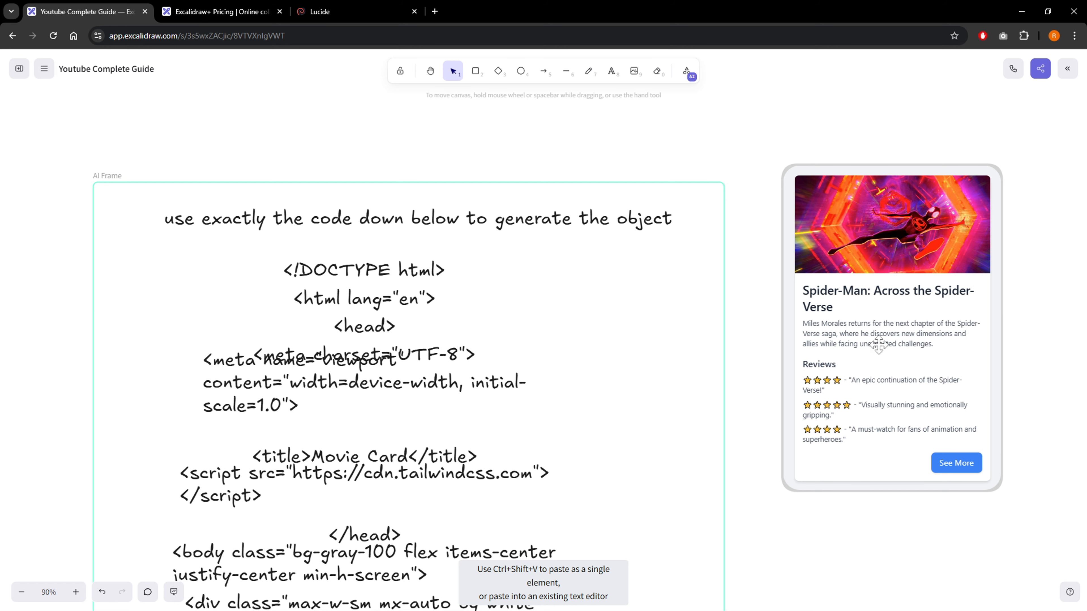
scroll(597, 338, down, 2)
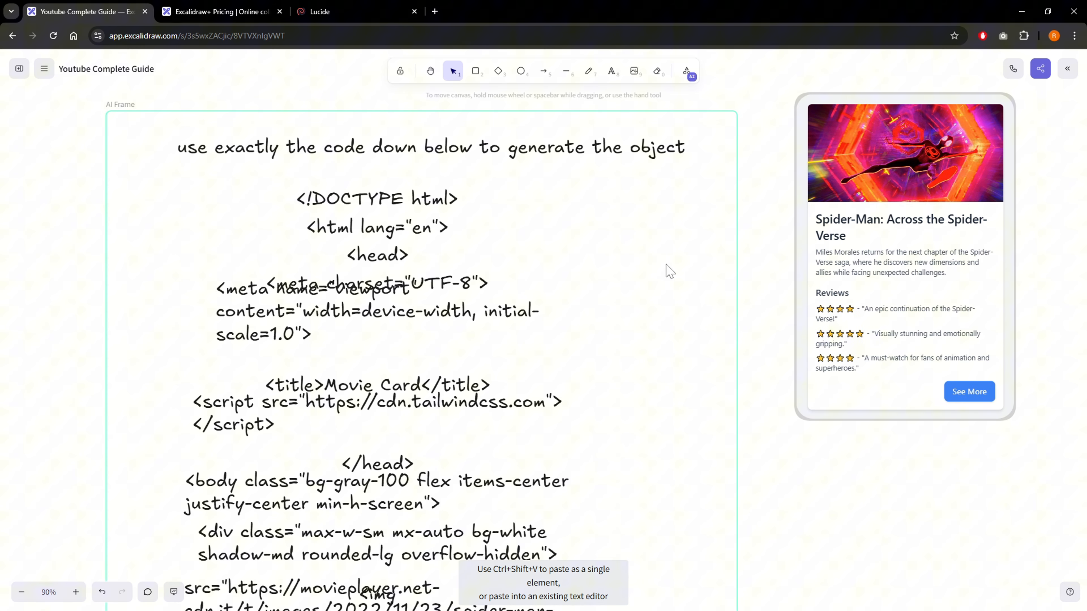
Move the generated movie card up past the AI Frame's upper right corner and delete the instruction text above the code
click(231, 150)
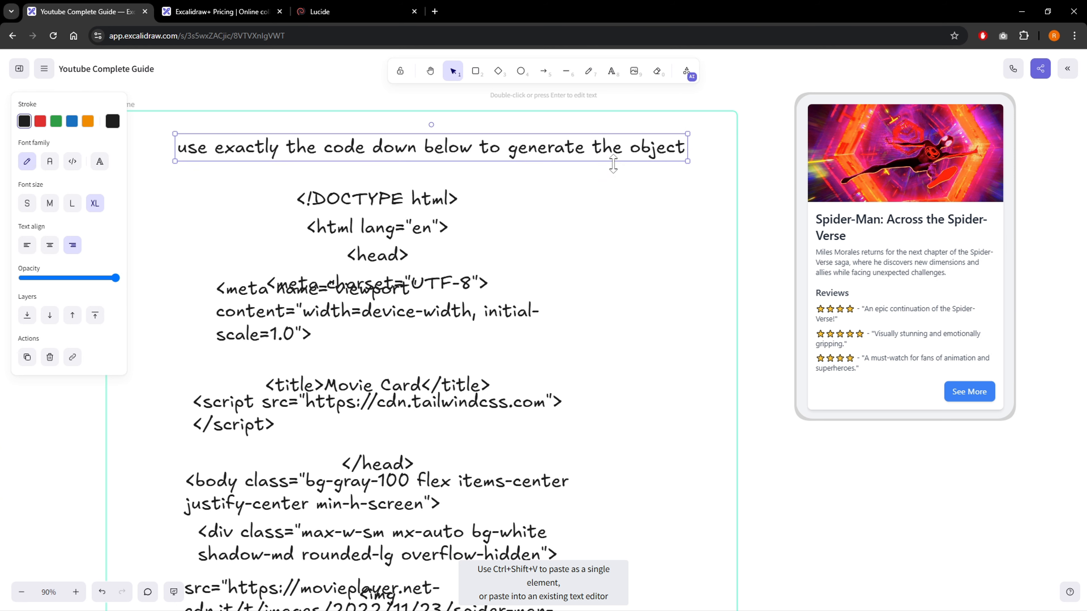
scroll(898, 385, down, 3)
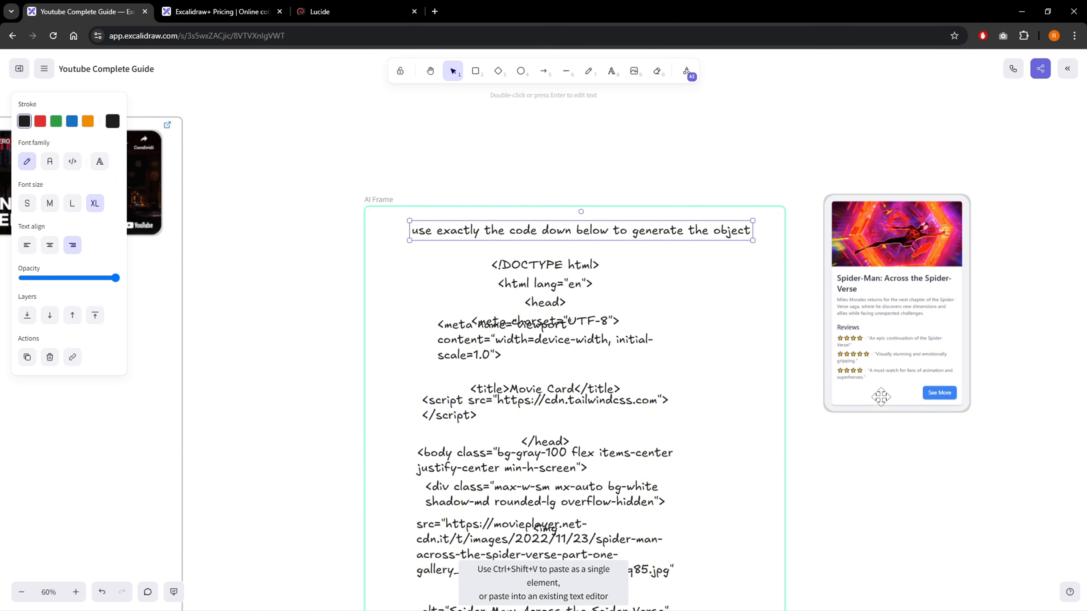
drag(913, 382, 781, 407)
drag(756, 265, 843, 142)
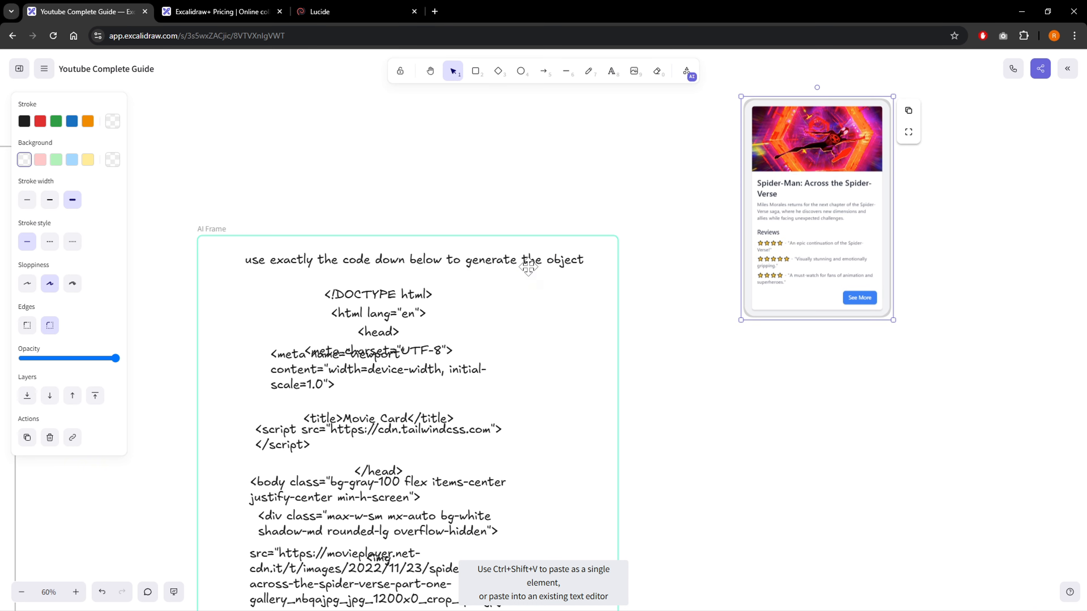
click(501, 254)
key(Delete)
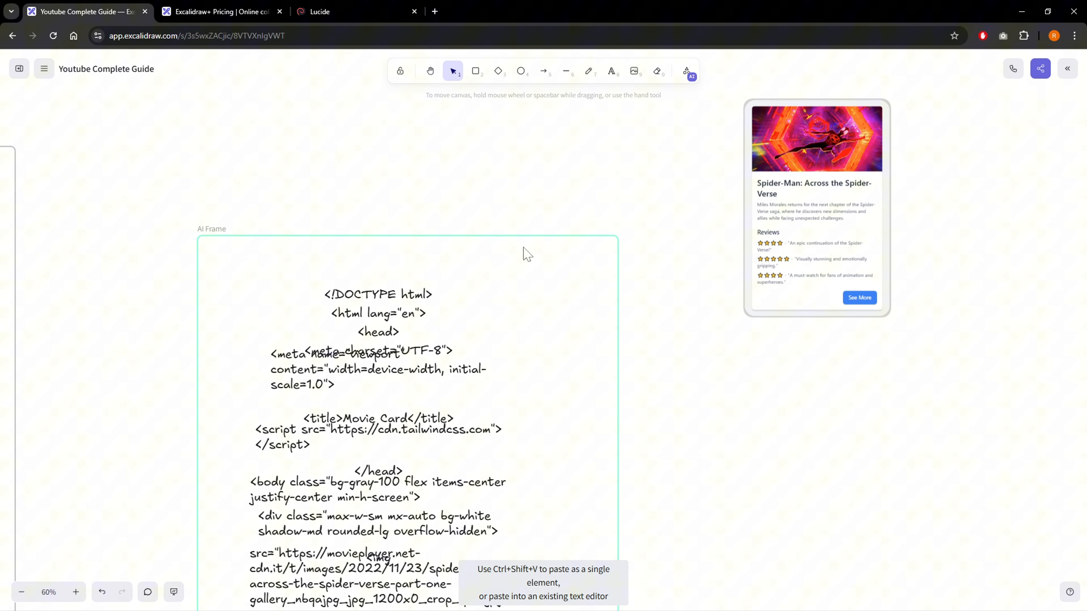
Generate a second object from the AI Frame containing only the code, and move the first card above the frame
click(617, 255)
click(636, 248)
drag(820, 159, 275, 170)
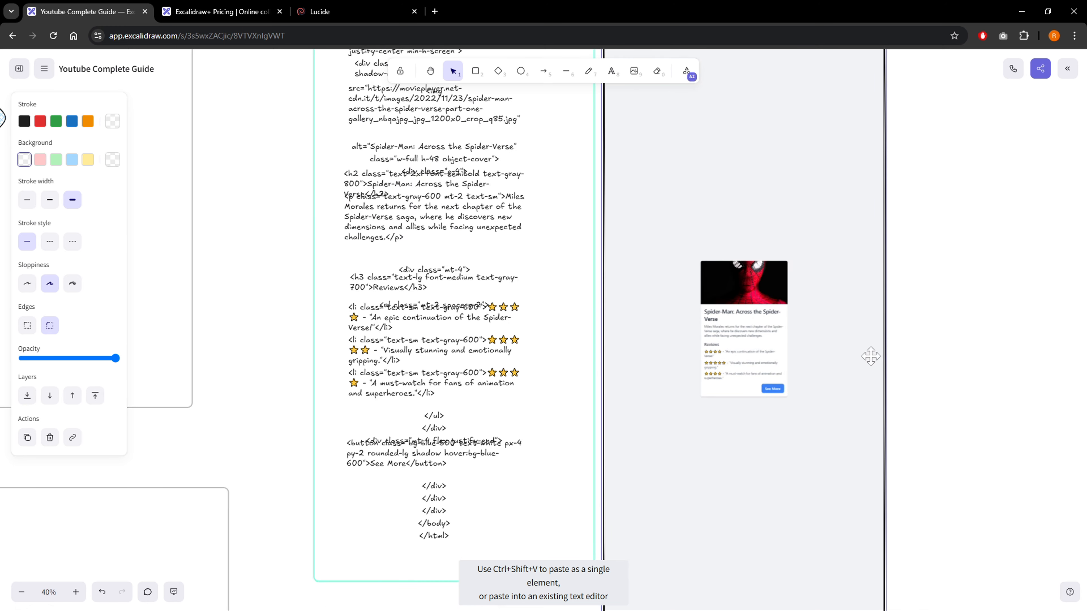
Reduce the width and height of the second generated embed and move it clear of the AI Frame
drag(1005, 320, 916, 422)
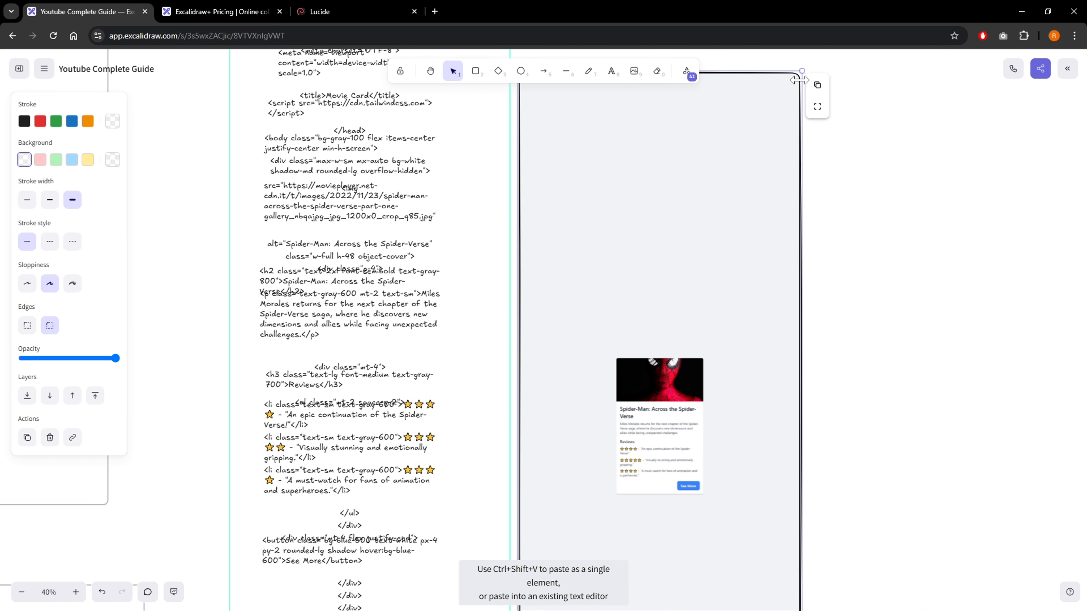
drag(804, 72, 719, 377)
drag(776, 503, 785, 359)
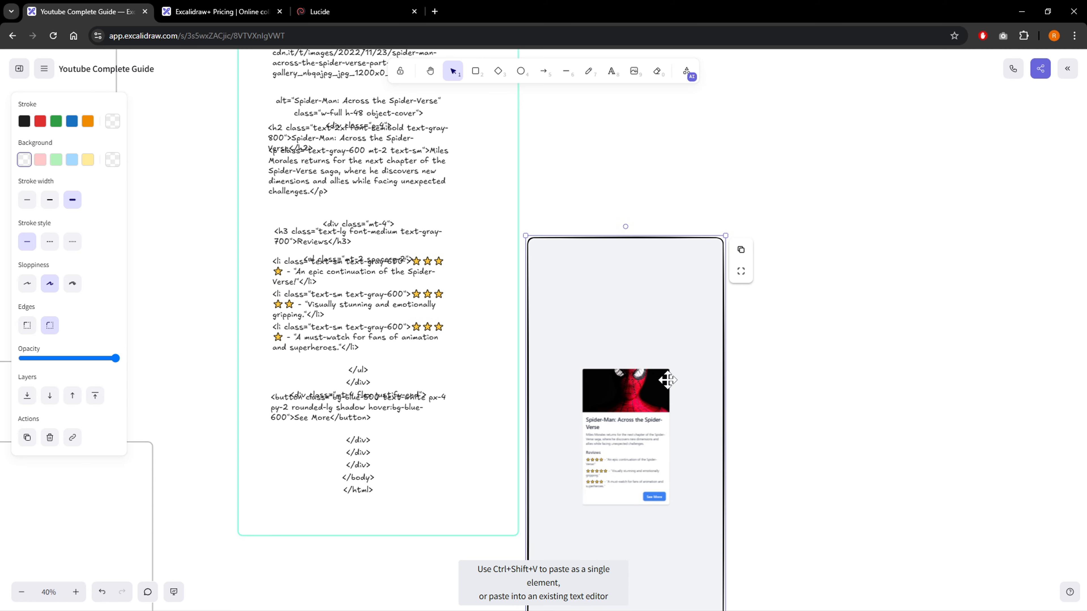
drag(668, 480, 713, 263)
drag(799, 183, 898, 437)
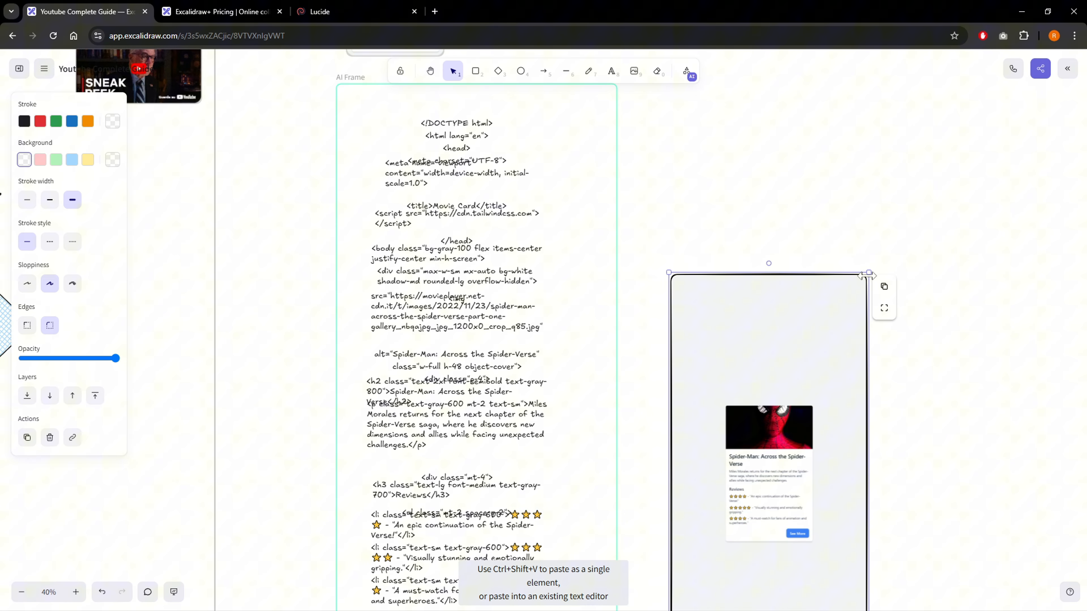
drag(868, 275, 811, 432)
Fit the second embed closely around its card and place it beside the first card above the AI Frame
drag(746, 553, 714, 305)
scroll(838, 375, up, 2)
drag(749, 451, 693, 327)
drag(826, 363, 980, 570)
drag(770, 448, 662, 269)
drag(842, 369, 994, 553)
click(864, 445)
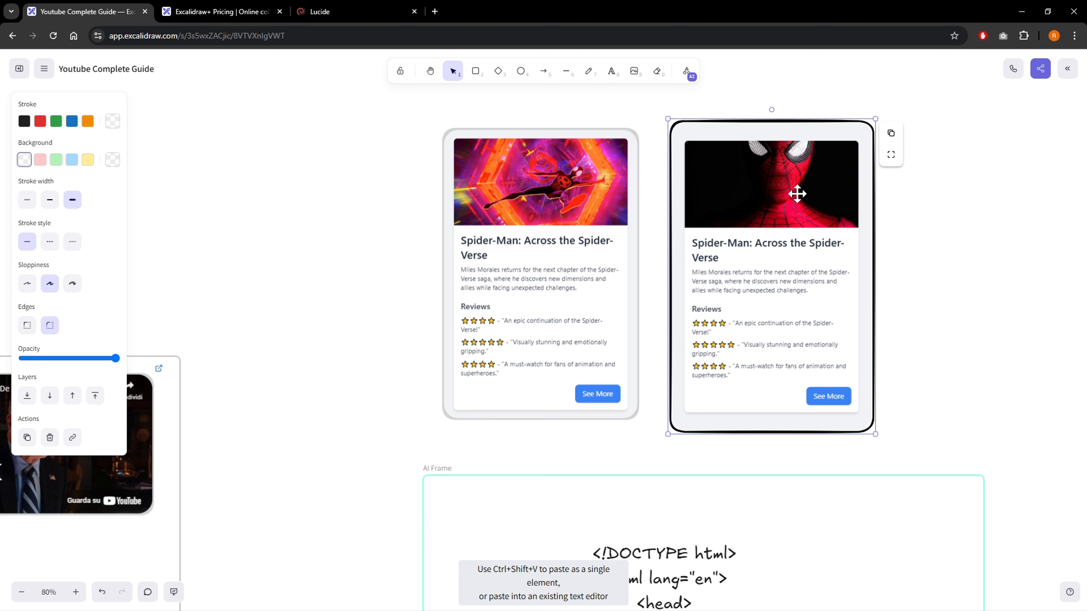
View the second generated movie card in full screen and return to the canvas
scroll(529, 190, down, 4)
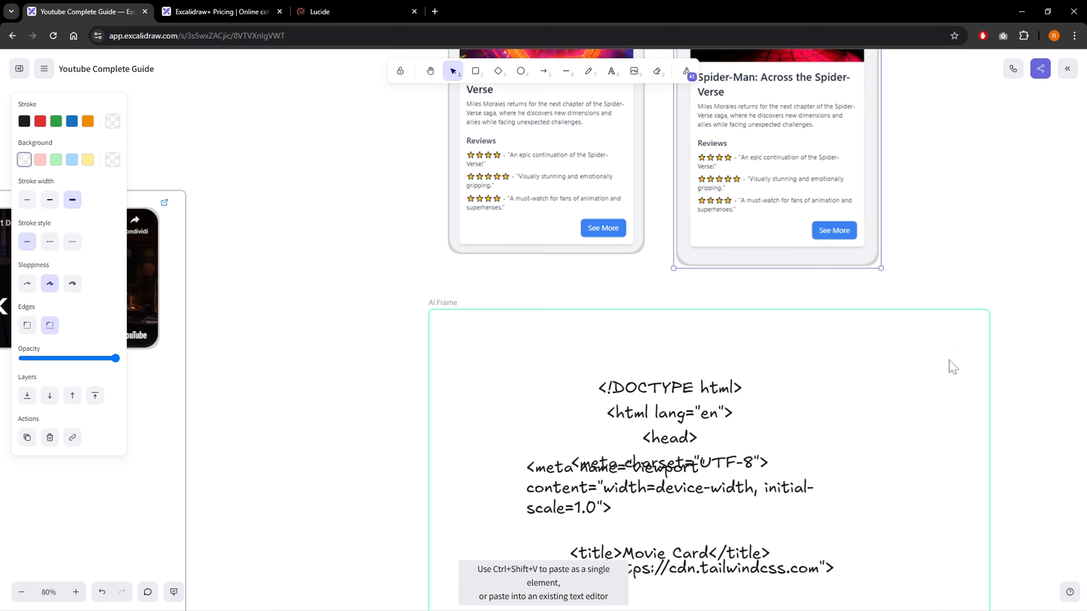
scroll(773, 374, down, 2)
scroll(741, 469, down, 18)
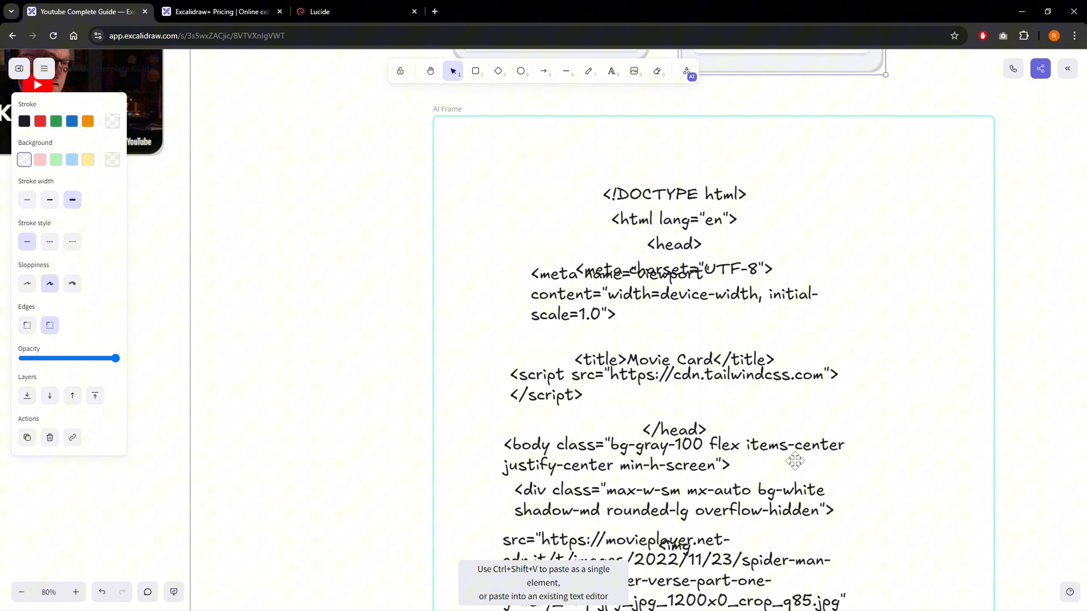
scroll(770, 257, up, 20)
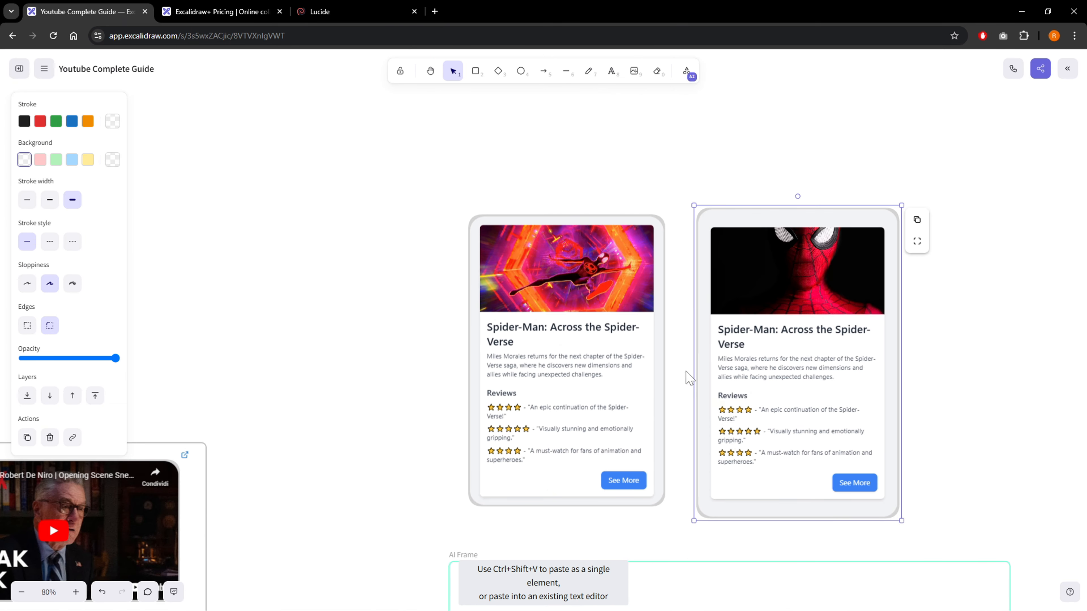
click(787, 344)
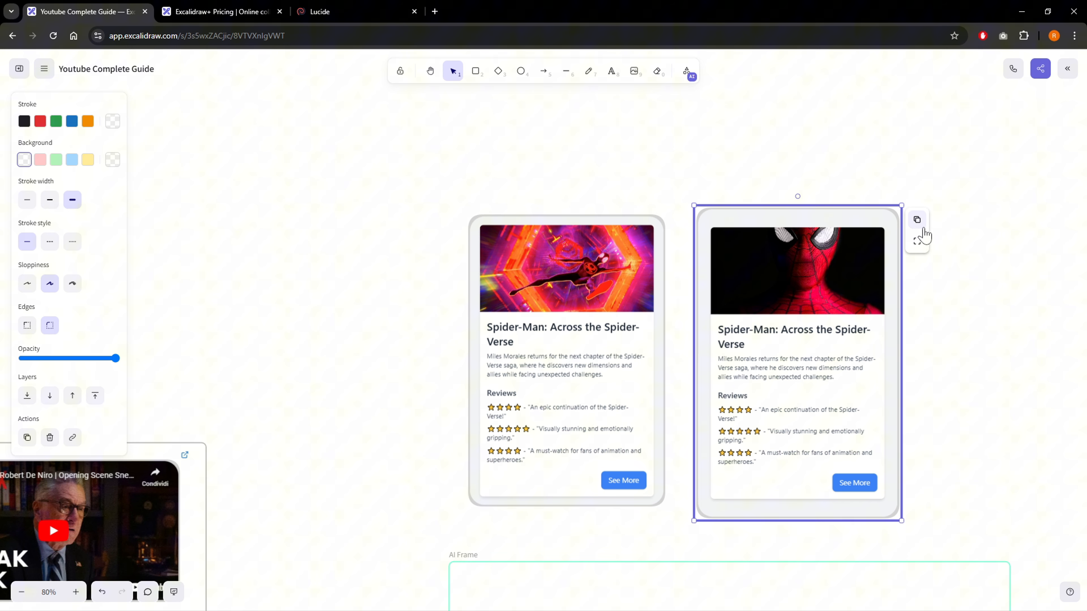
click(917, 240)
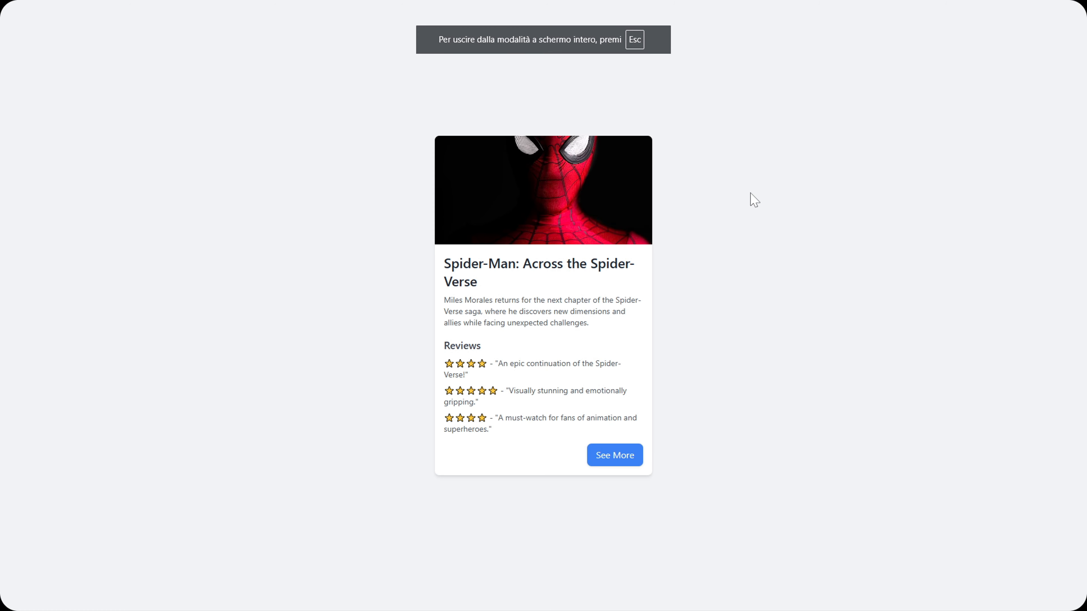
key(Escape)
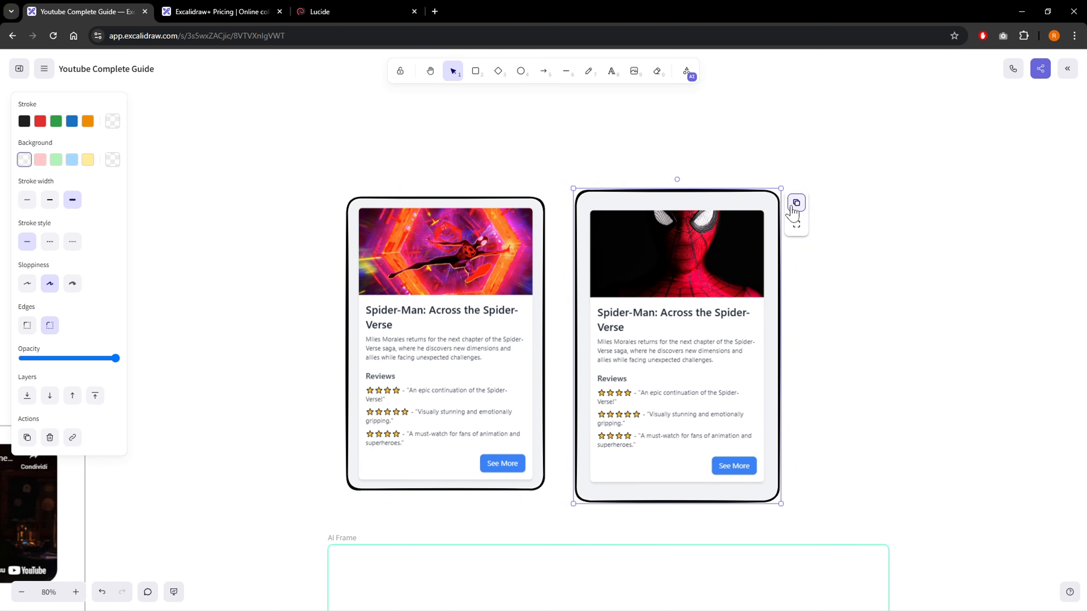
Copy the second card's generated source code, paste it onto the canvas, and place it beside the cards
click(796, 202)
click(836, 283)
key(ctrl+v)
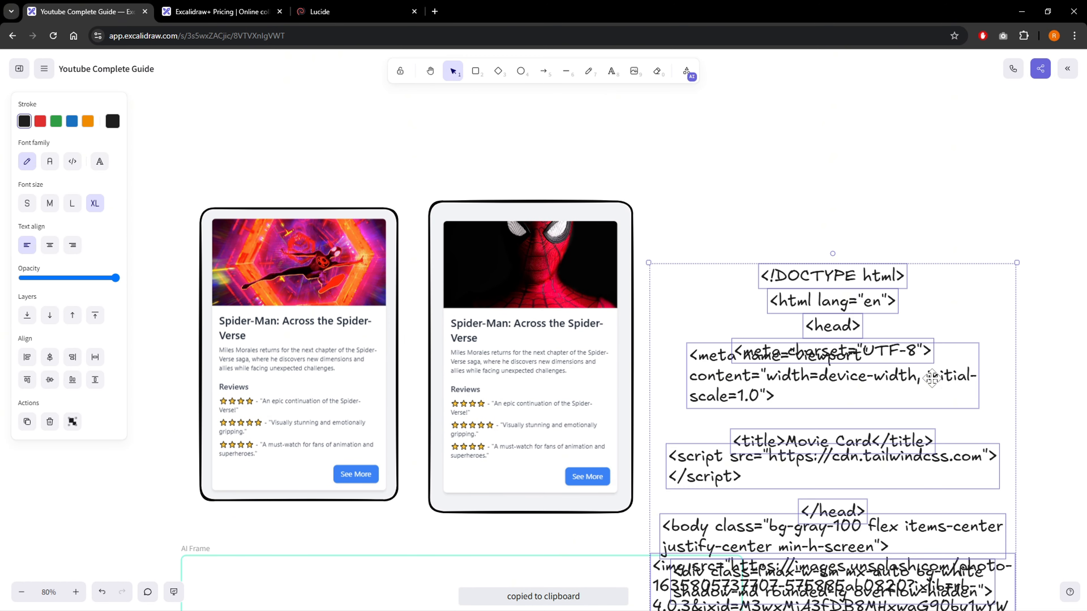
scroll(852, 295, down, 3)
drag(916, 325, 1034, 267)
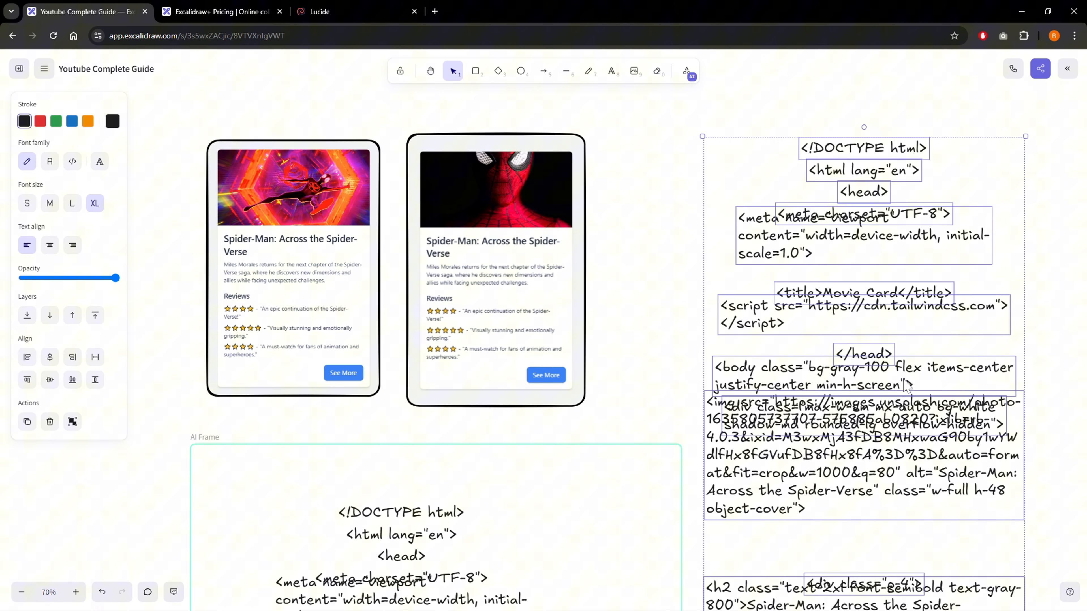
Examine the pasted source code and compare it with the two generated movie cards
scroll(898, 393, up, 2)
scroll(866, 236, up, 2)
scroll(866, 236, right, 2)
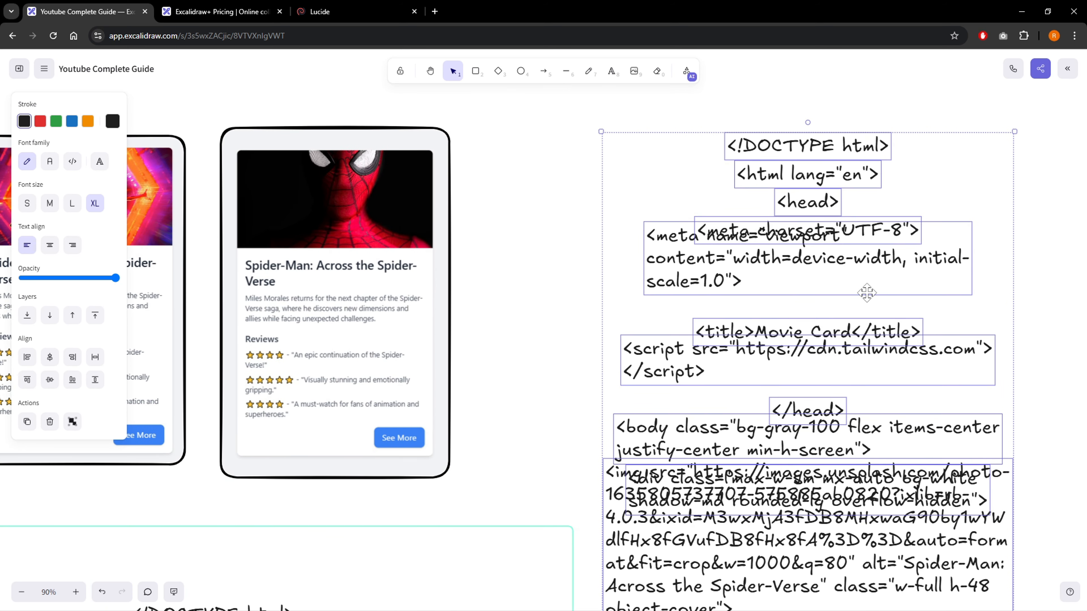
scroll(867, 293, right, 2)
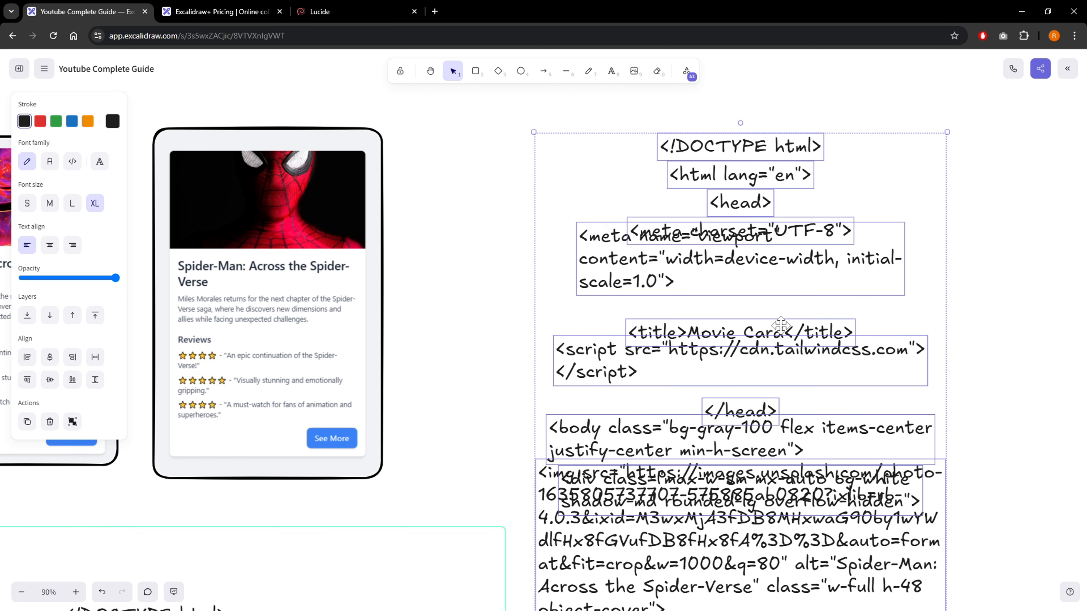
drag(768, 322, 762, 219)
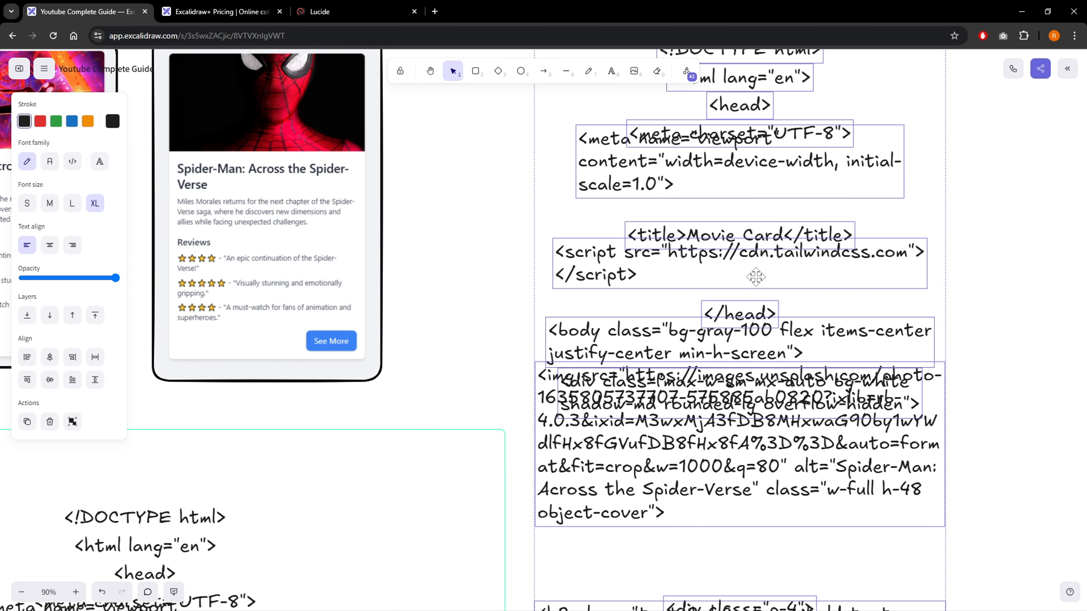
drag(755, 277, 737, 327)
drag(695, 387, 696, 361)
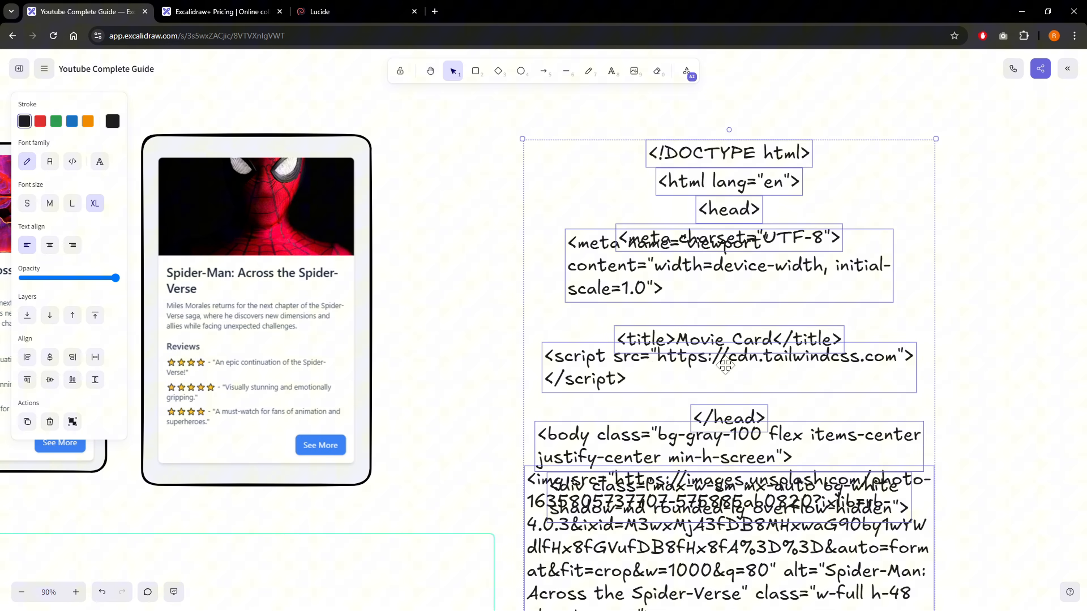
scroll(725, 365, up, 5)
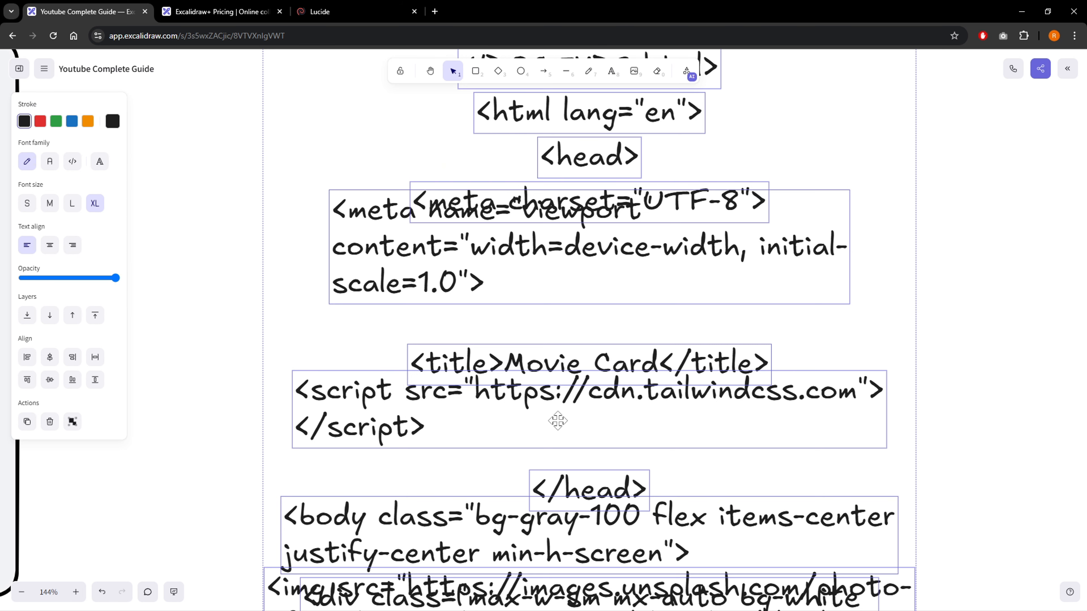
ctrl+scroll(590, 389, down, 5)
scroll(589, 408, down, 10)
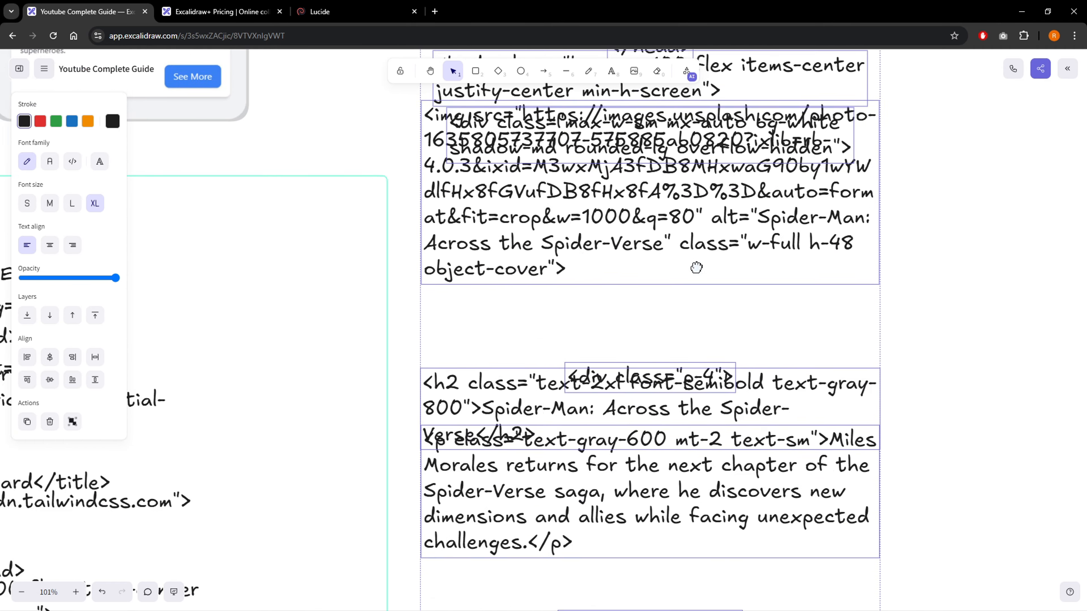
scroll(696, 267, down, 3)
scroll(604, 303, left, 4)
scroll(492, 306, up, 8)
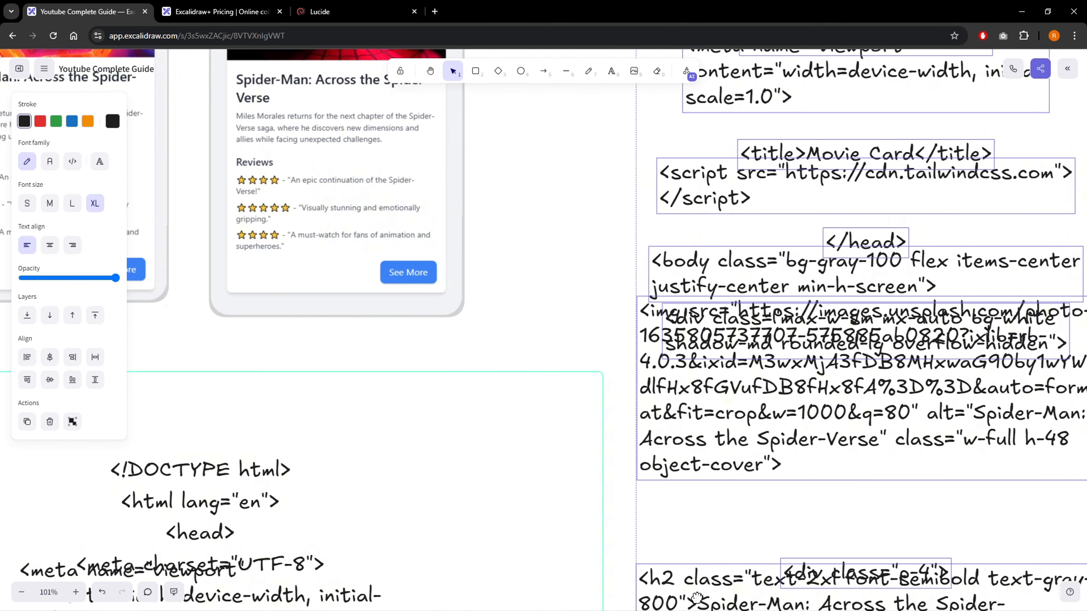
scroll(696, 596, up, 5)
scroll(829, 369, left, 8)
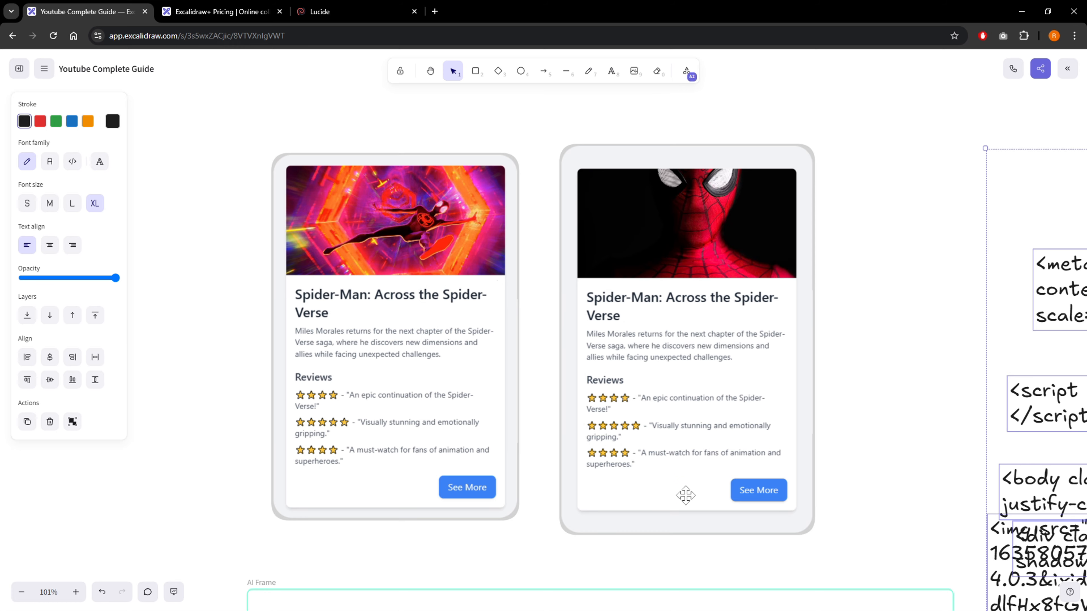
Read through the original code in the AI Frame and compare its script and image lines with the pasted copy
scroll(661, 353, down, 3)
scroll(661, 355, down, 2)
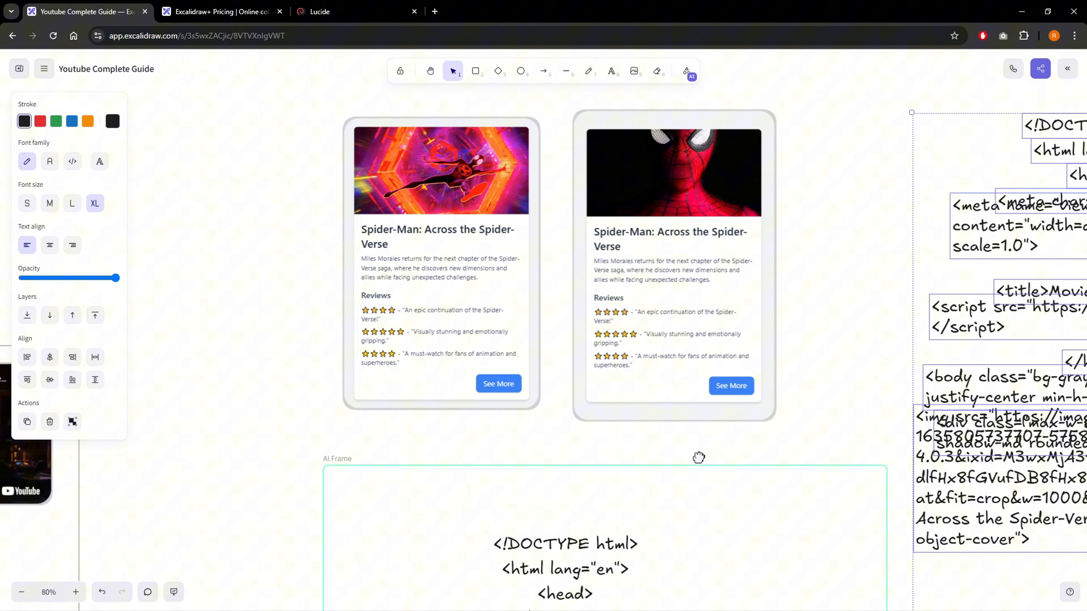
scroll(698, 456, down, 2)
scroll(767, 375, up, 2)
scroll(363, 364, down, 3)
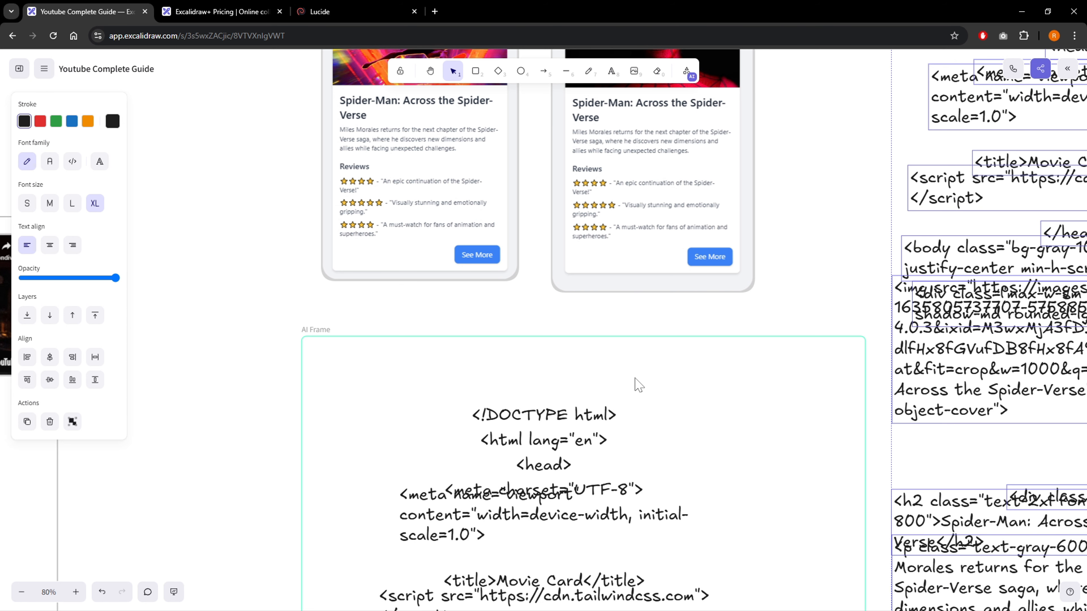
drag(727, 496, 723, 262)
drag(748, 323, 749, 326)
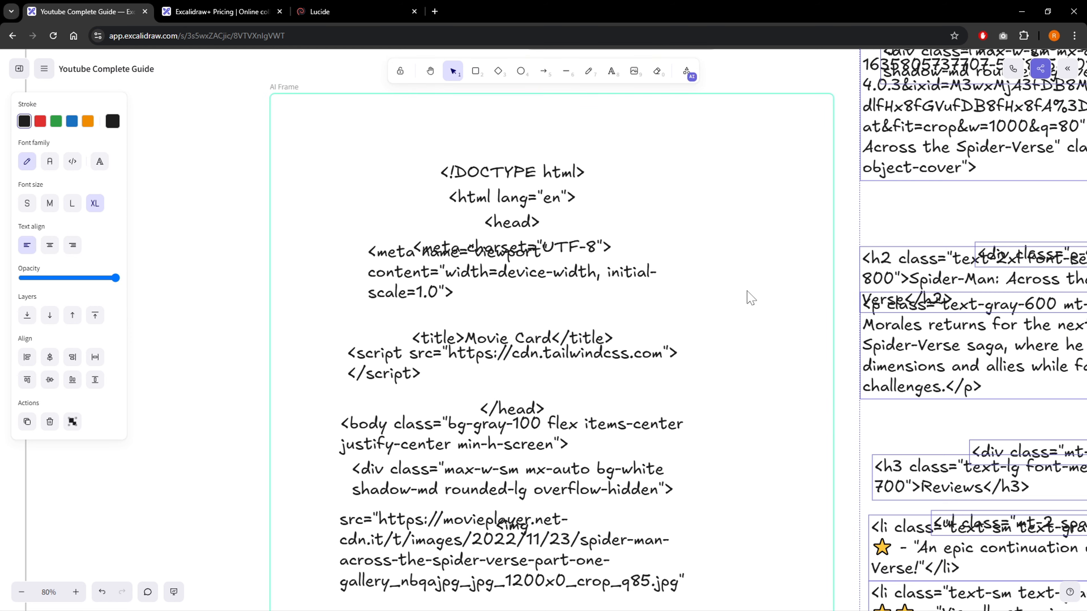
scroll(488, 262, down, 5)
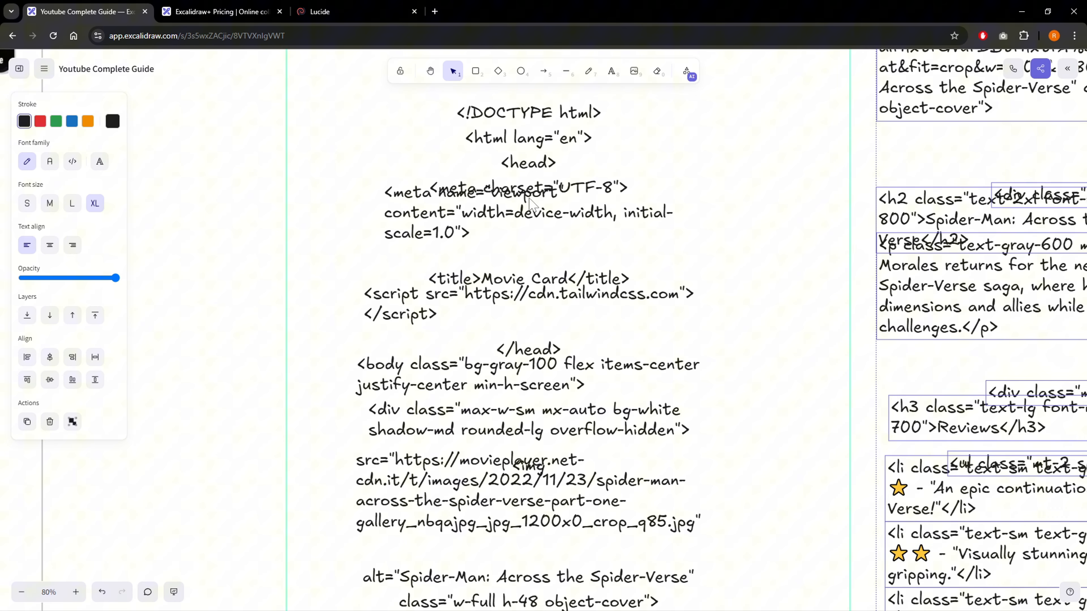
scroll(549, 175, down, 10)
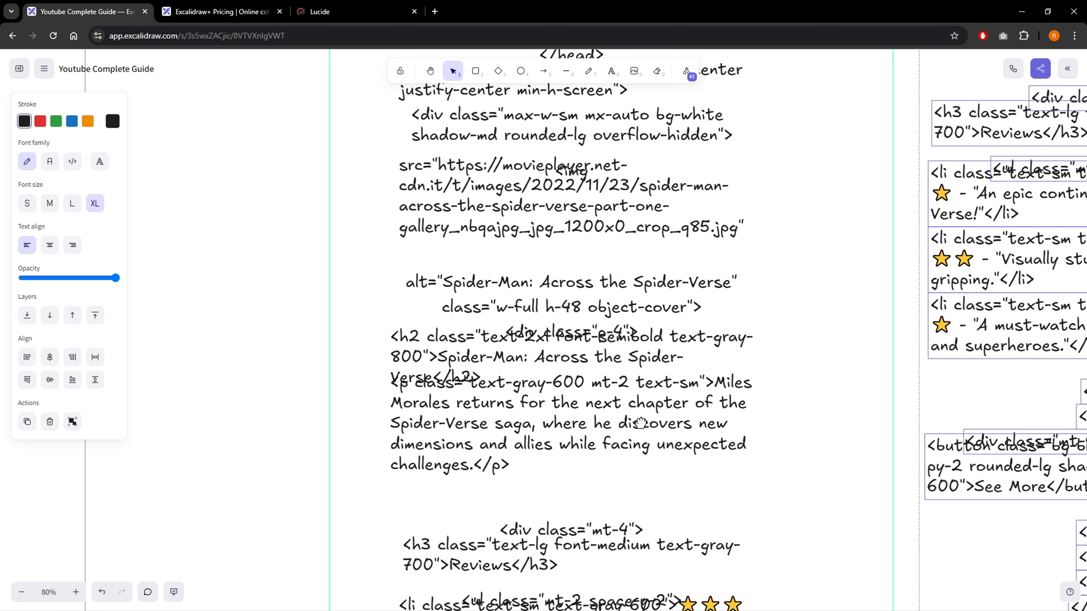
scroll(730, 363, down, 4)
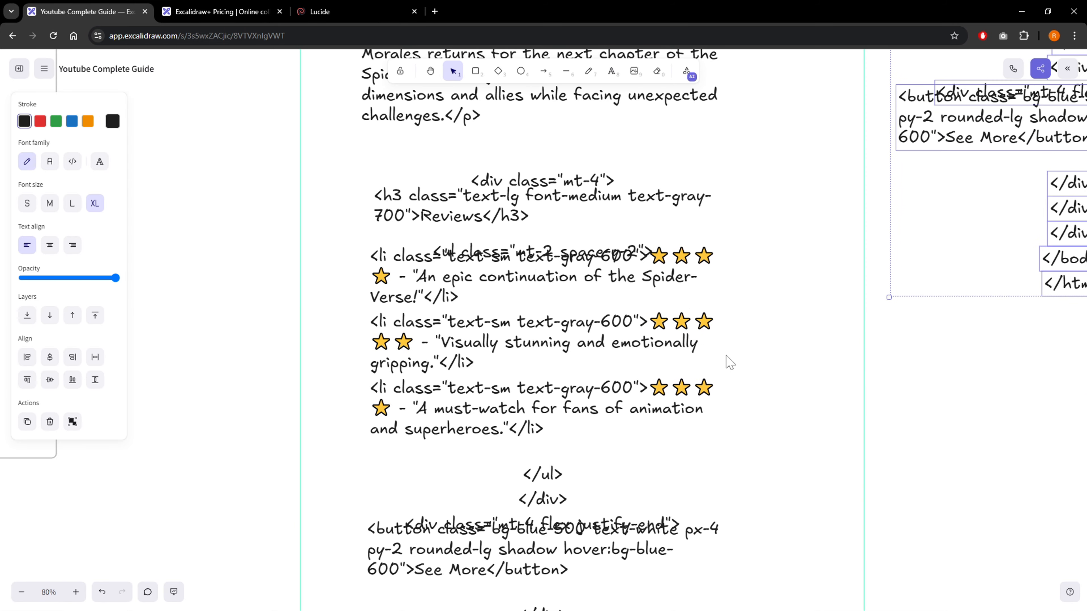
scroll(730, 363, up, 10)
scroll(766, 244, up, 6)
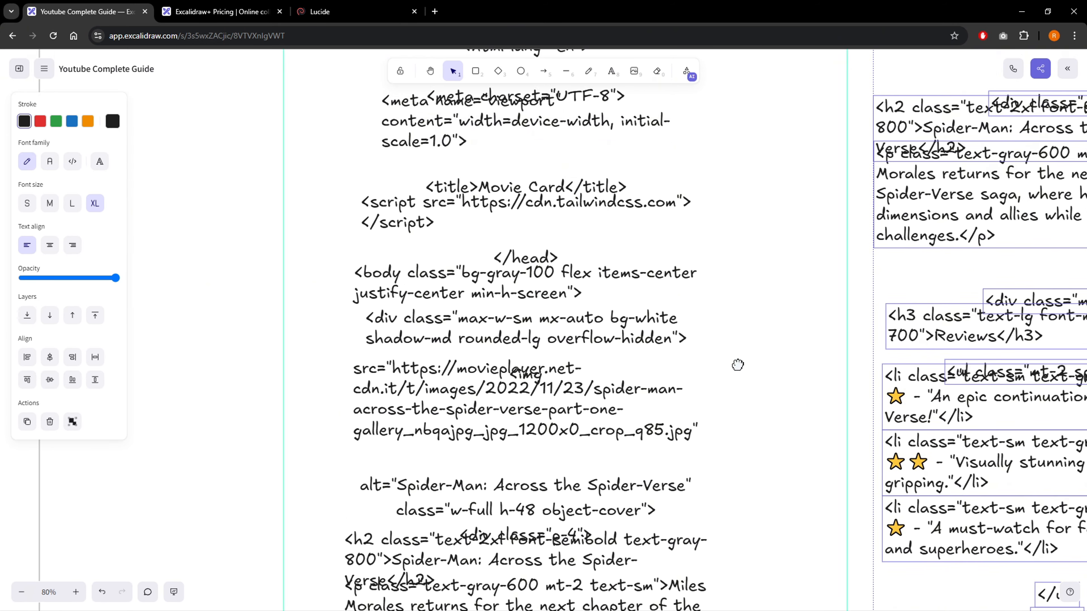
scroll(822, 349, up, 2)
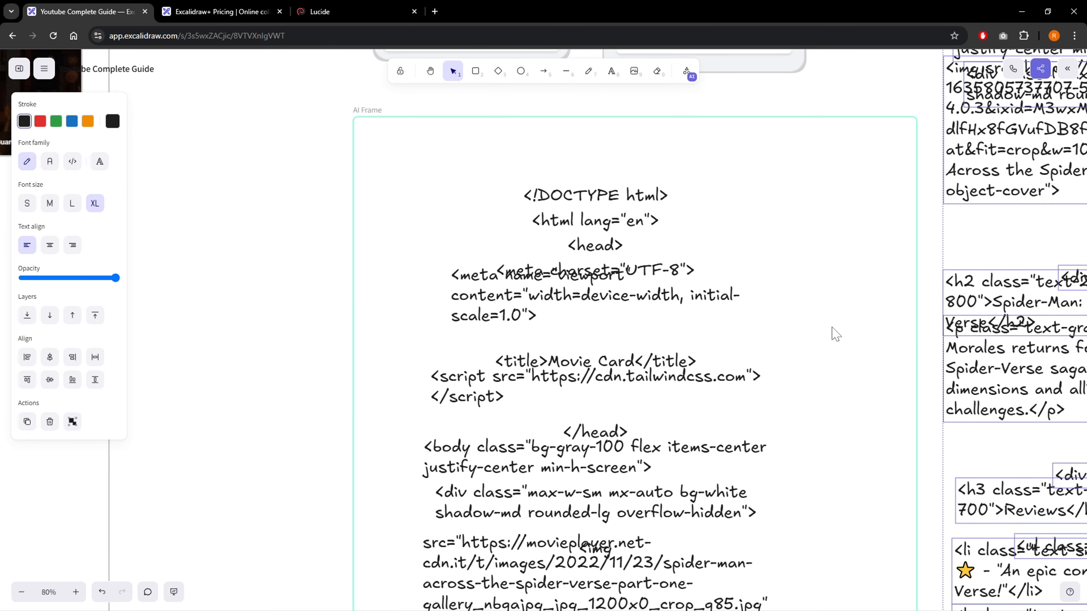
click(687, 381)
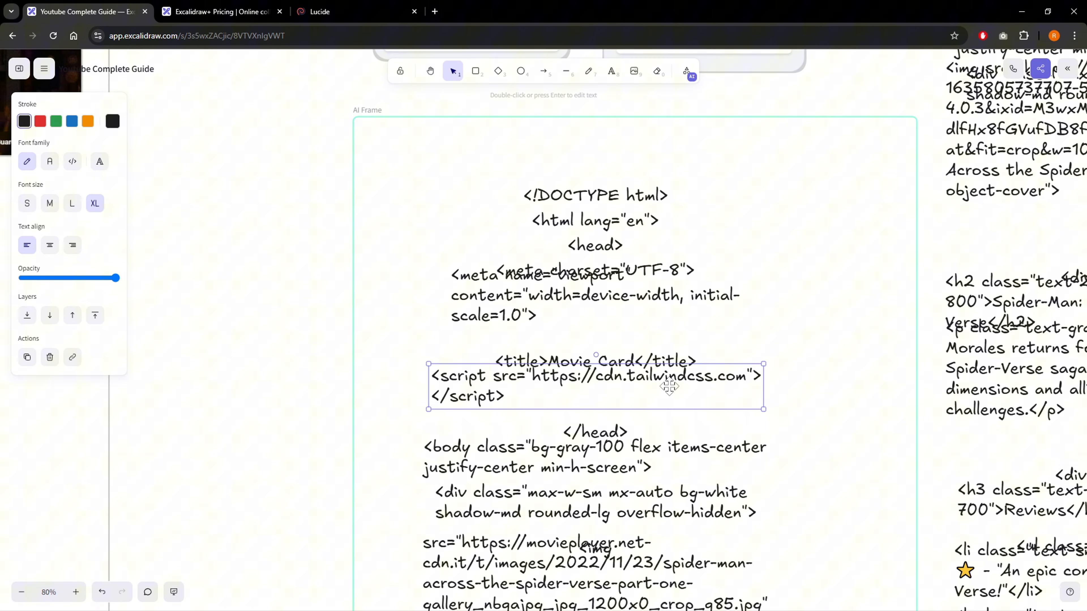
scroll(910, 298, right, 3)
scroll(910, 298, down, 3)
click(942, 407)
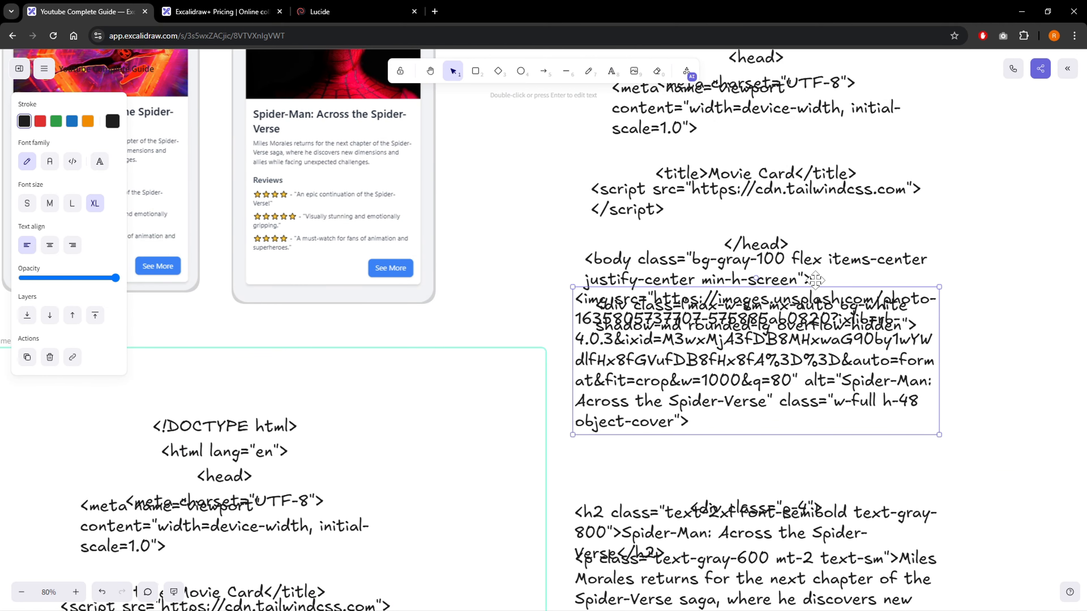
Delete all of the pasted code beside the AI Frame, including the leftover closing html tag
scroll(958, 415, down, 3)
scroll(930, 408, down, 2)
scroll(924, 522, down, 3)
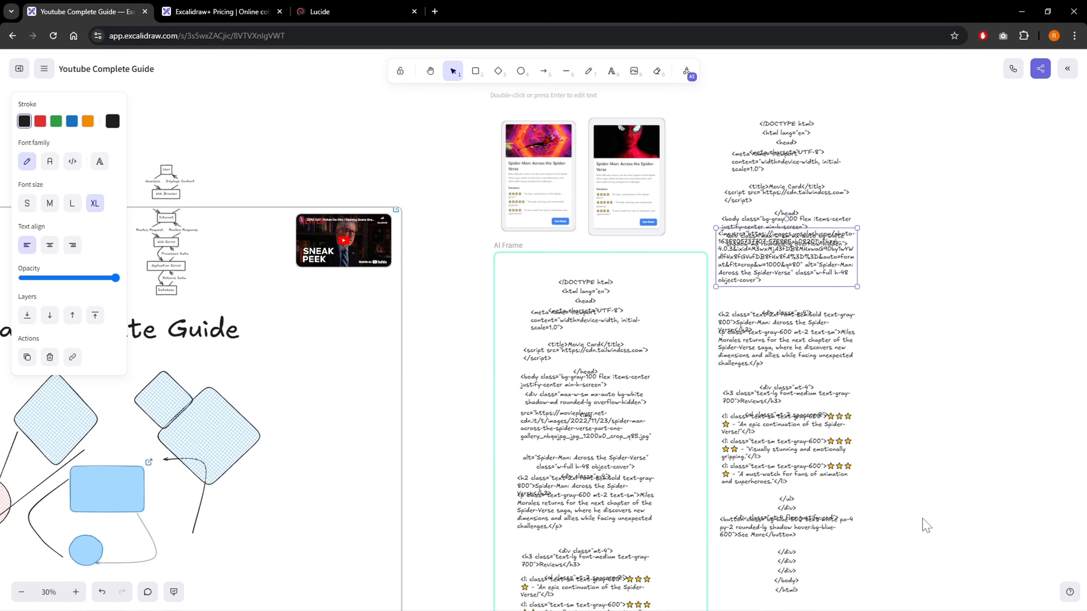
scroll(890, 406, down, 3)
scroll(916, 531, up, 1)
scroll(915, 530, left, 1)
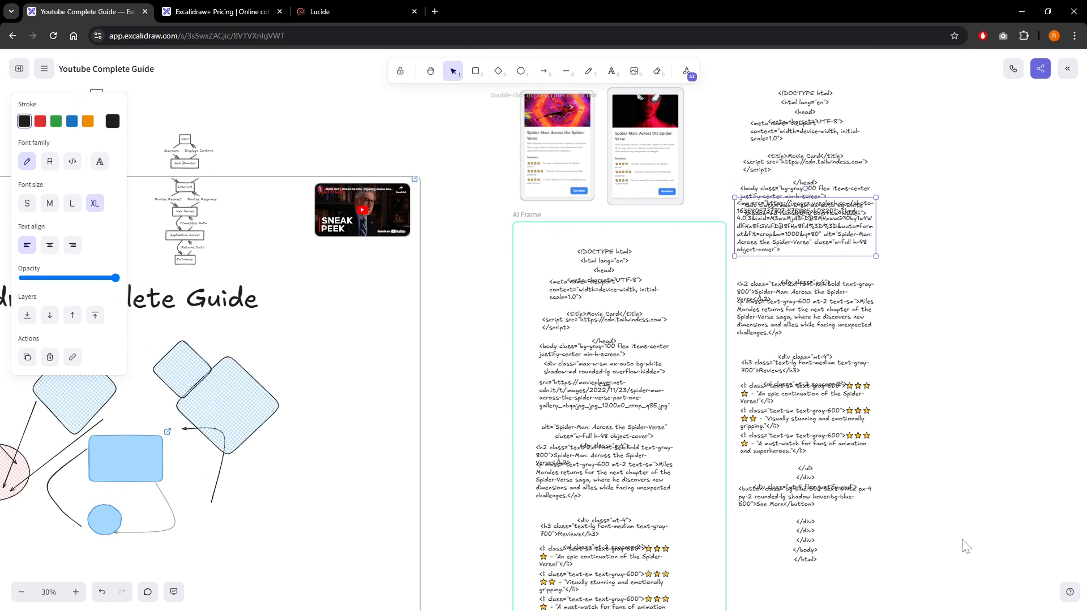
drag(927, 563, 737, 86)
key(Delete)
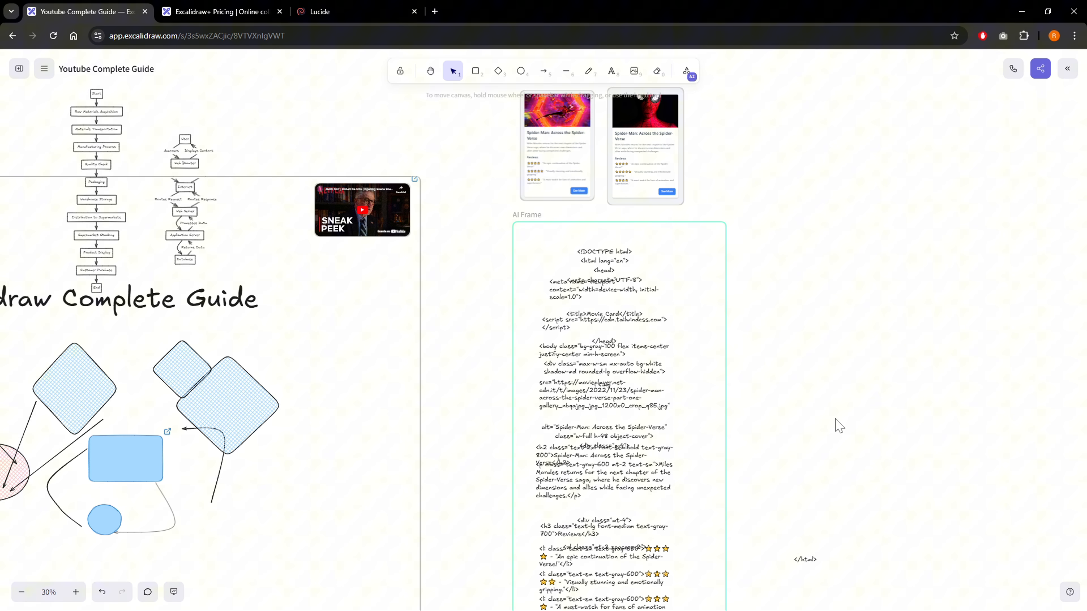
click(804, 558)
key(Delete)
Look over the remaining code inside the AI Frame and the empty space above it
scroll(642, 342, up, 5)
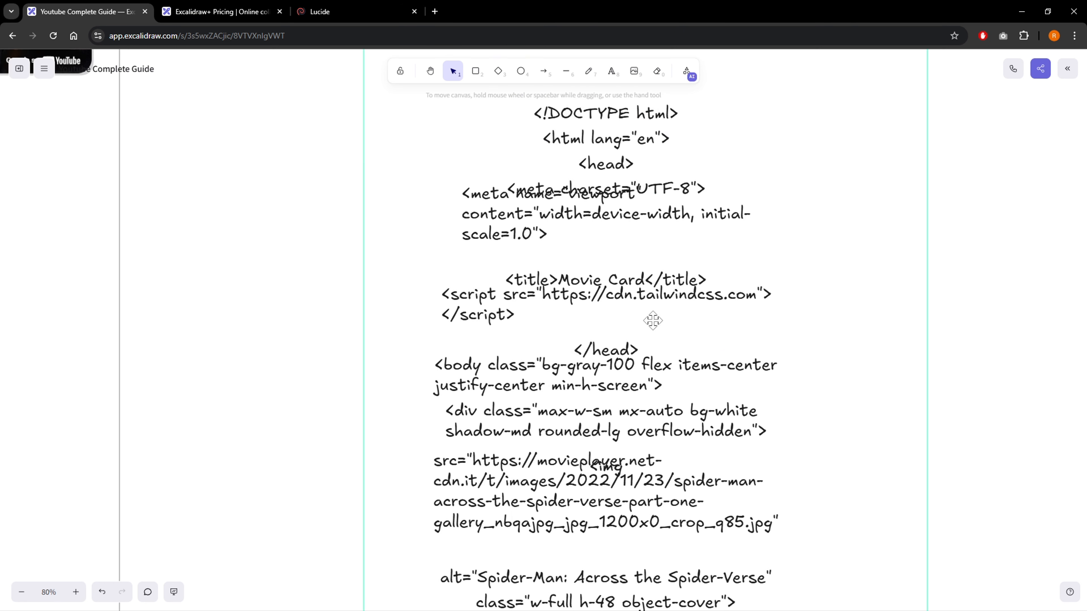
drag(693, 330, 684, 220)
drag(757, 263, 760, 590)
drag(755, 317, 695, 240)
scroll(725, 228, down, 5)
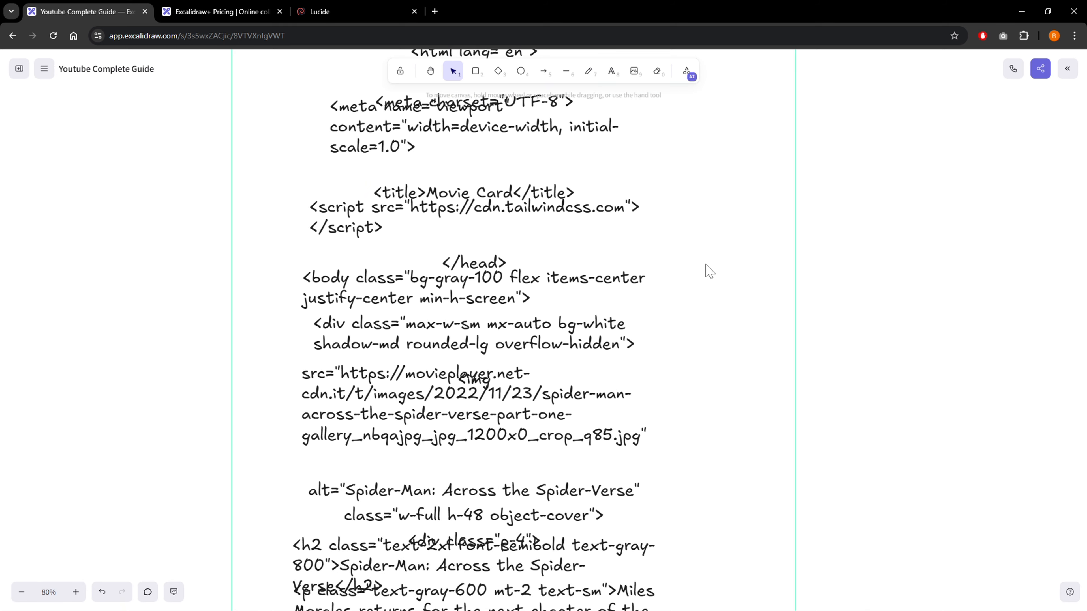
scroll(706, 272, up, 6)
scroll(705, 272, left, 3)
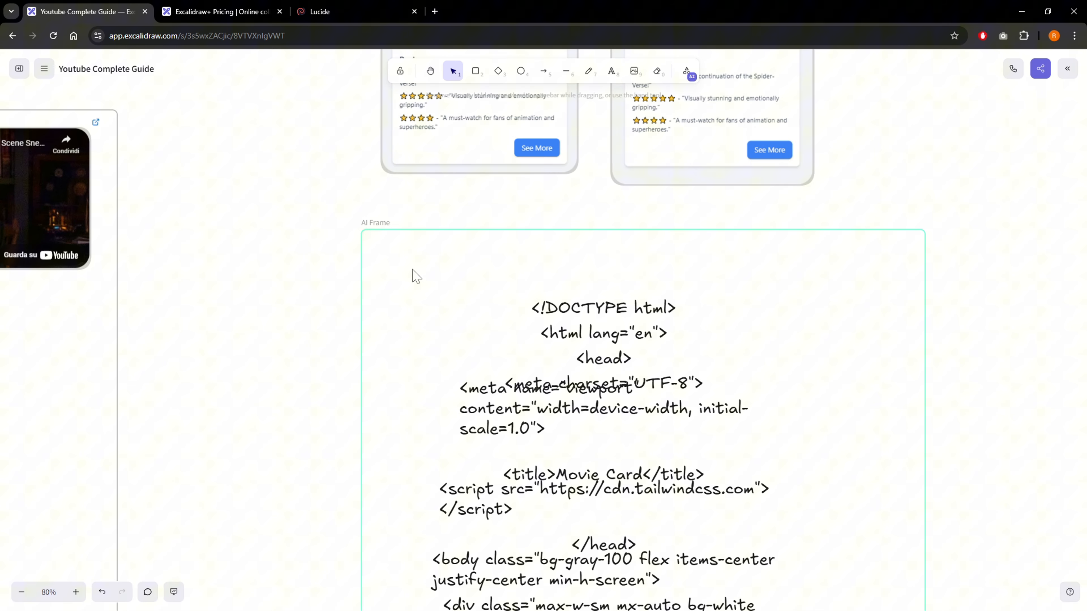
drag(395, 263, 605, 274)
click(612, 71)
click(490, 270)
text(us)
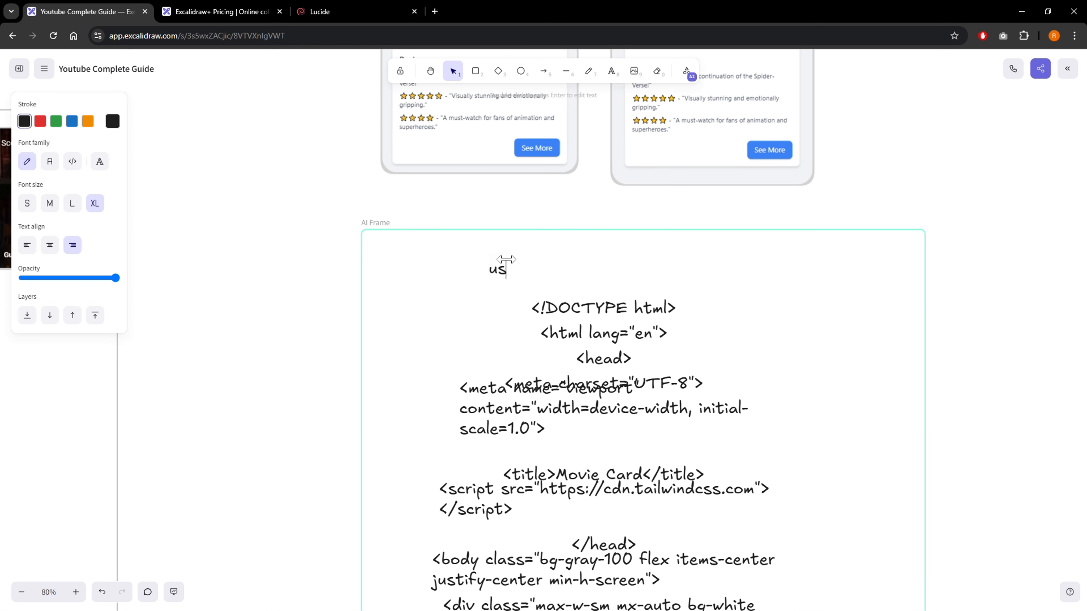
text(e the code)
key(BackSpace)
key(BackSpace)
key(BackSpace)
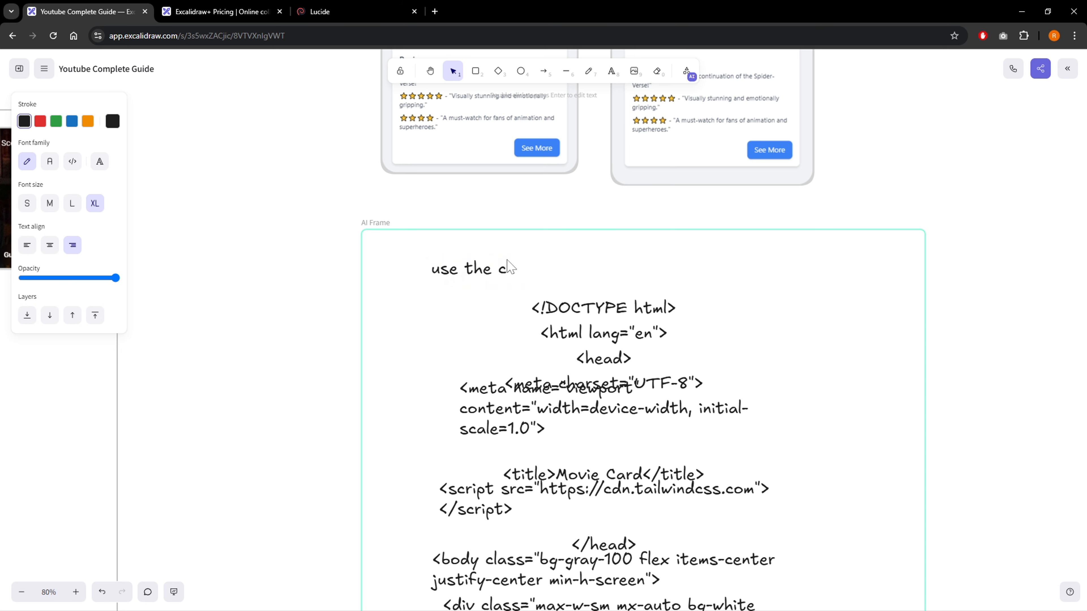
key(BackSpace)
key(BackSpace)
key(BackSpace)
key(BackSpace)
key(BackSpace)
key(BackSpace)
key(BackSpace)
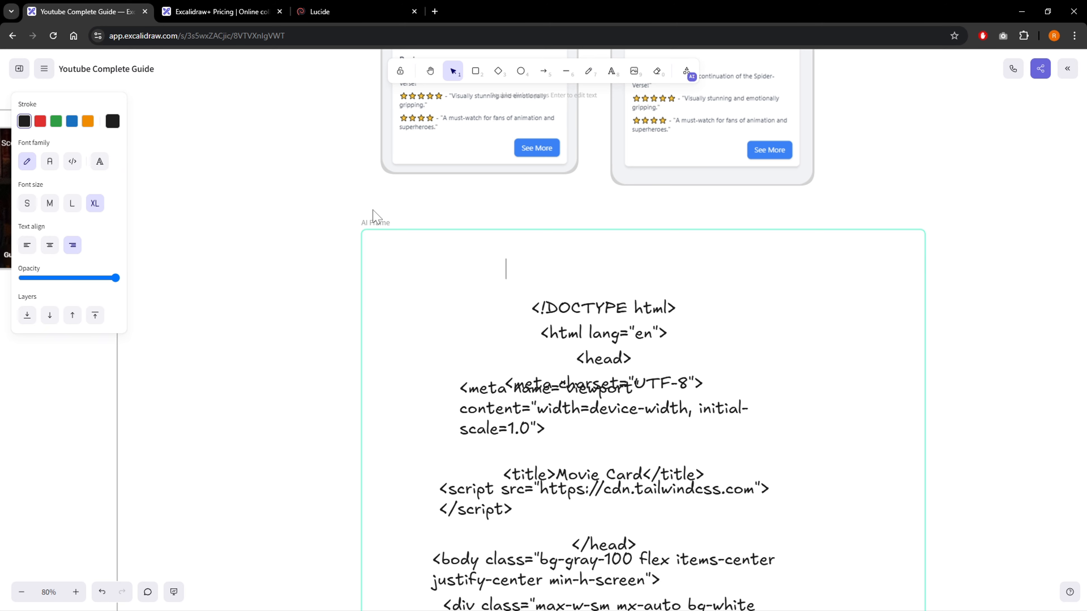
Add the text "tailwind css as cdn import" above the DOCTYPE line in the AI Frame
key(Escape)
scroll(666, 266, down, 5)
scroll(666, 266, right, 3)
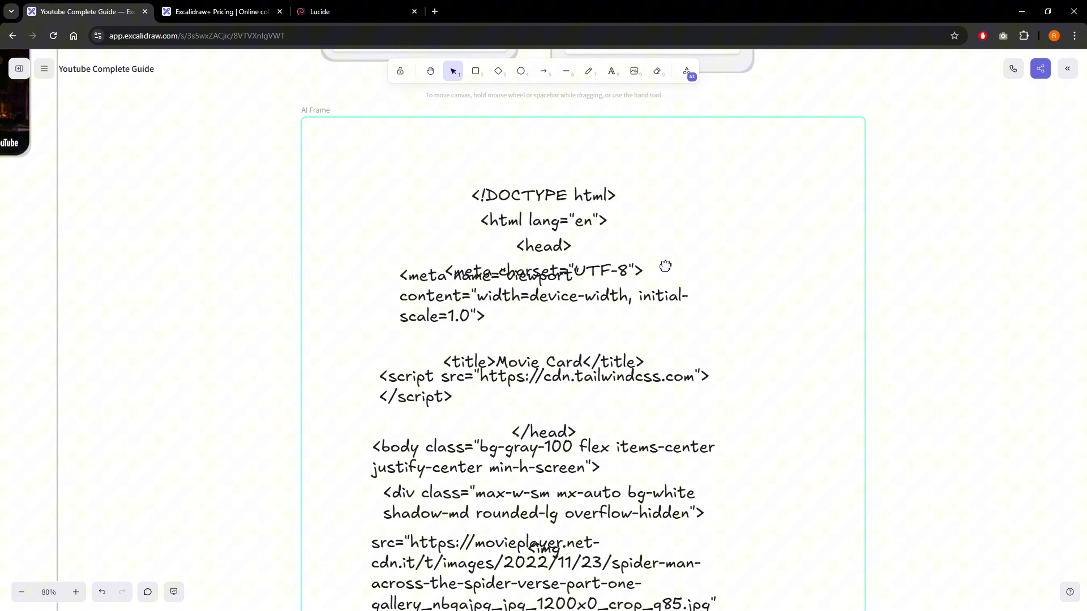
scroll(672, 282, down, 1)
click(593, 340)
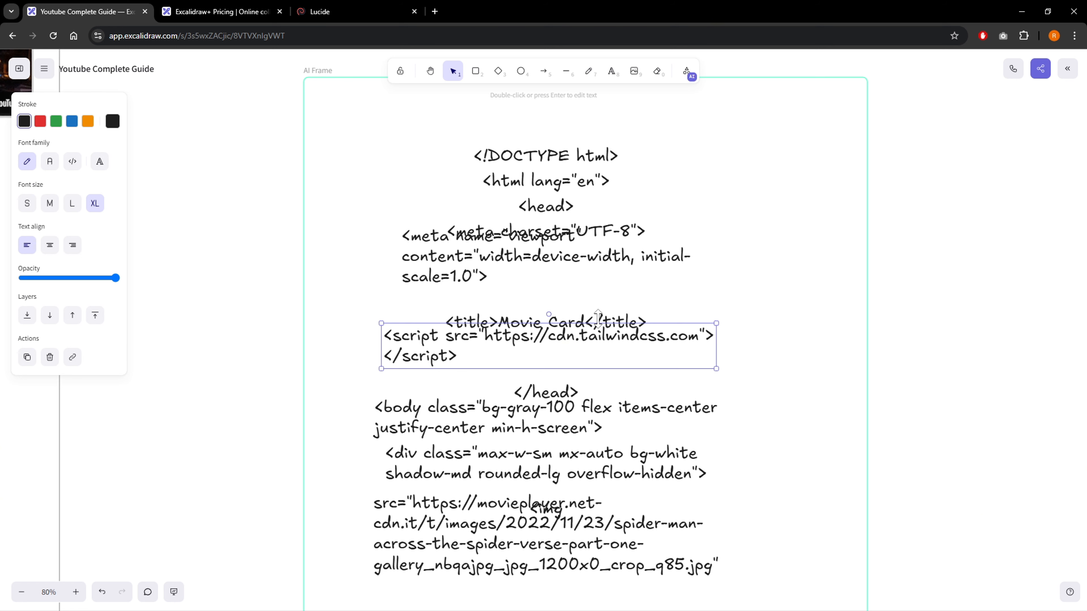
scroll(608, 141, up, 4)
click(611, 71)
click(449, 260)
text(taiw)
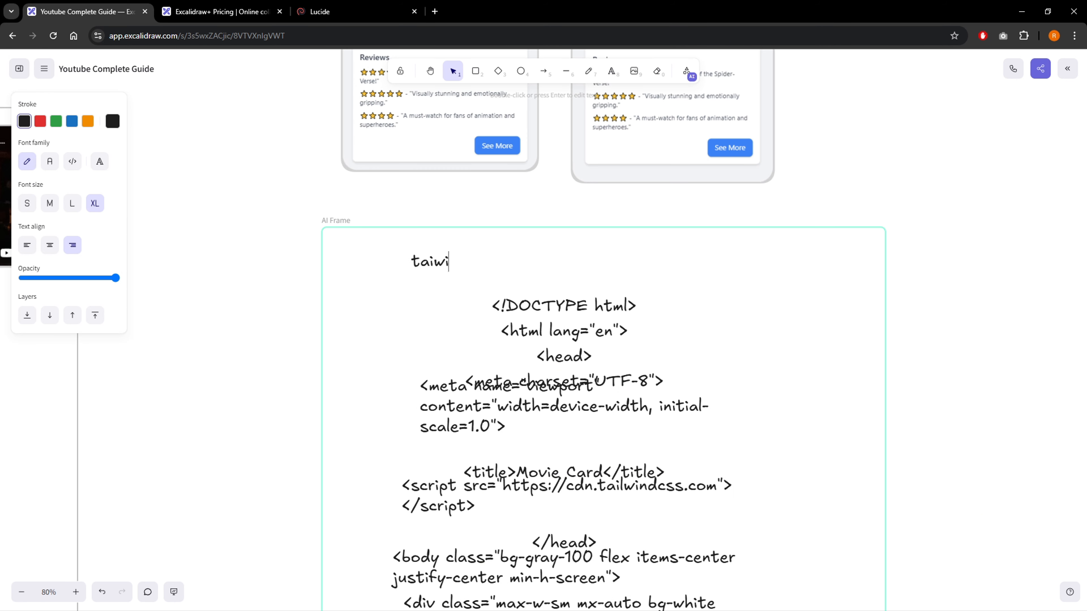
key(BackSpace)
text(lwind css as )
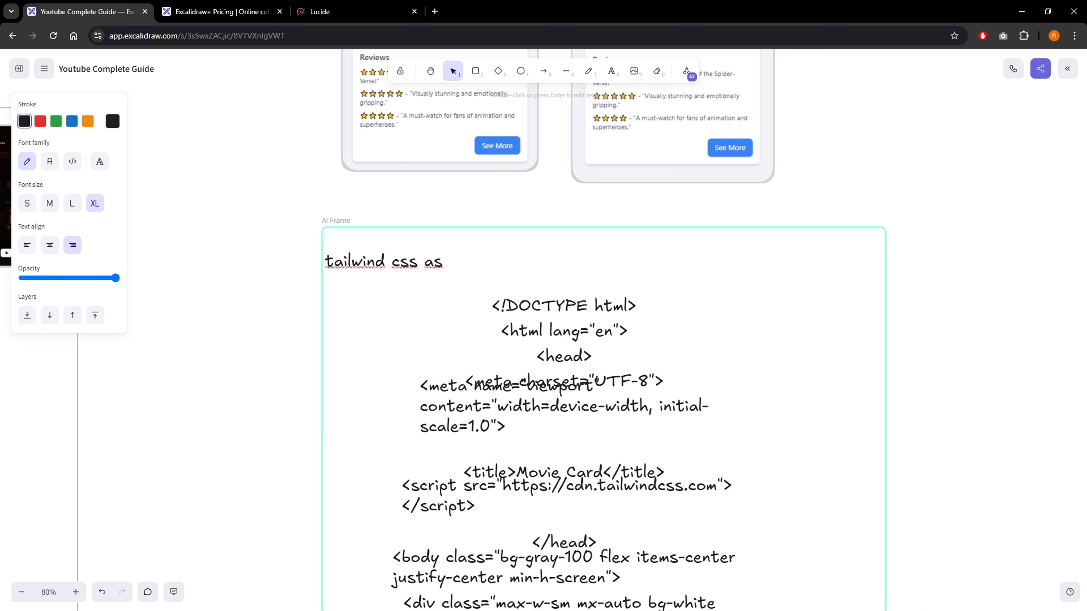
text(cdn import)
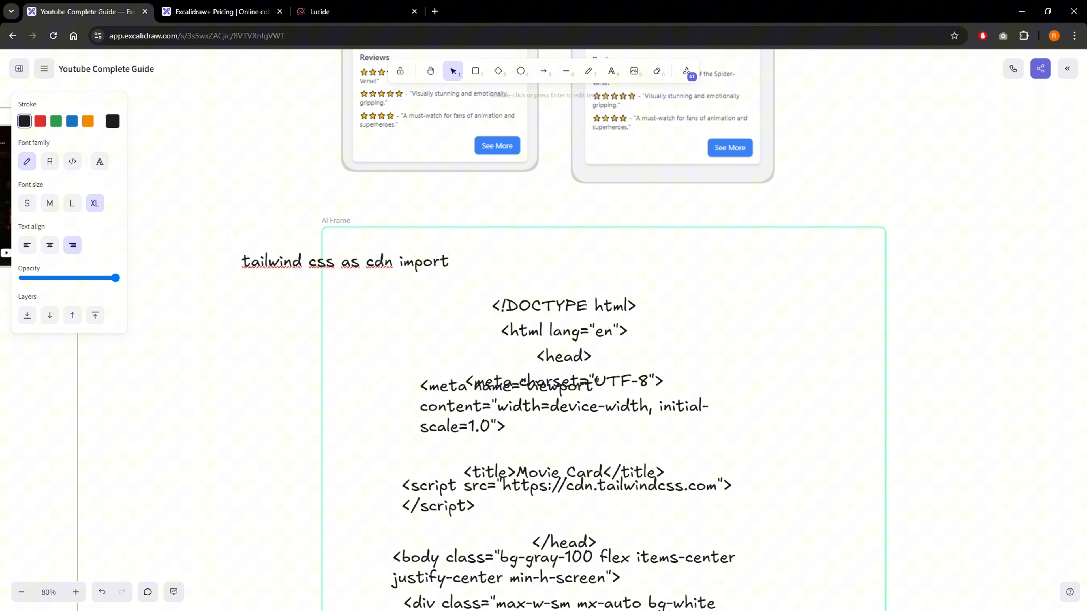
Move the tailwind text fully inside the AI Frame, roughly centred above the DOCTYPE line
click(686, 72)
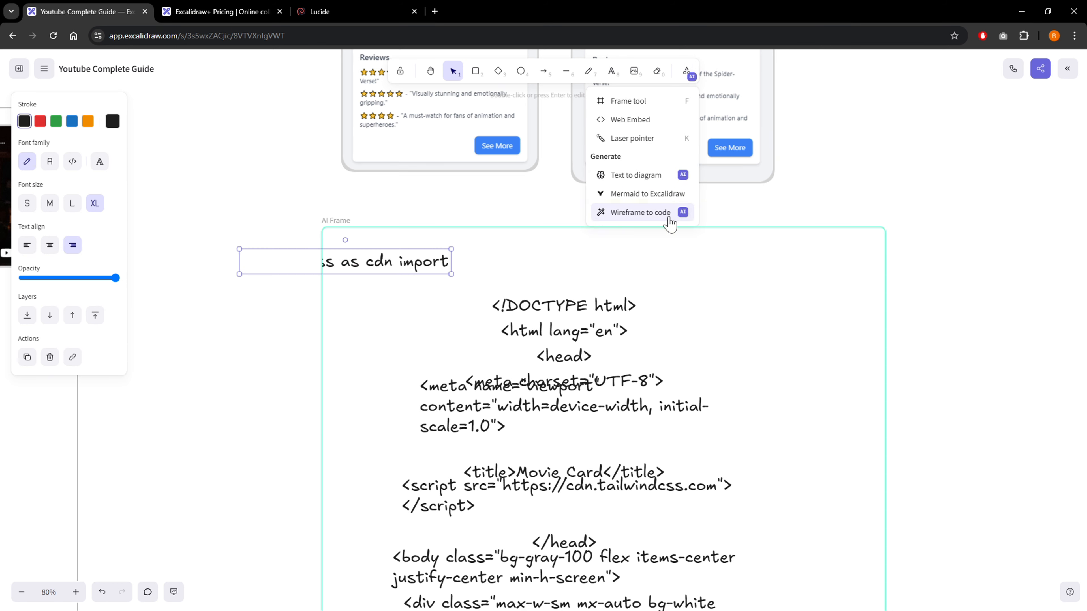
scroll(728, 295, down, 3)
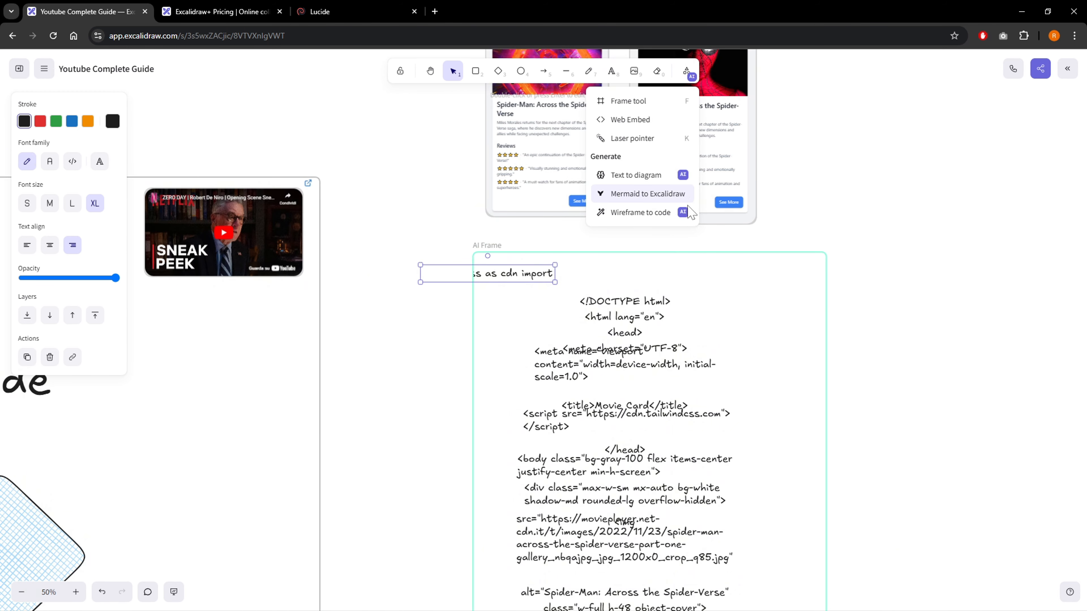
drag(513, 276, 665, 275)
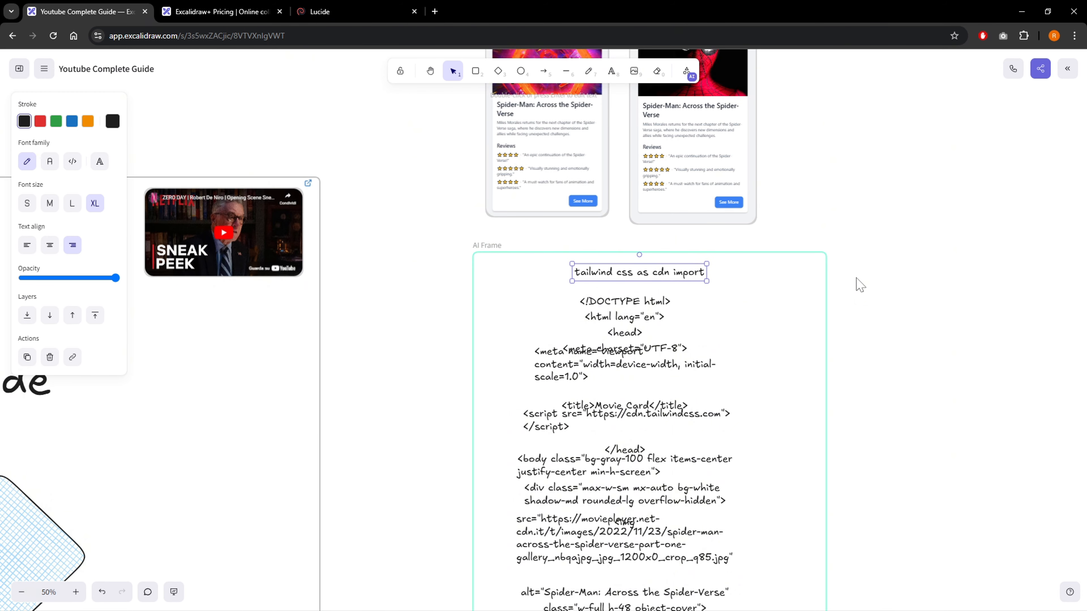
click(870, 281)
Add a canvas comment reading "hello" in the gap between the first movie card and the AI Frame
drag(376, 428, 513, 367)
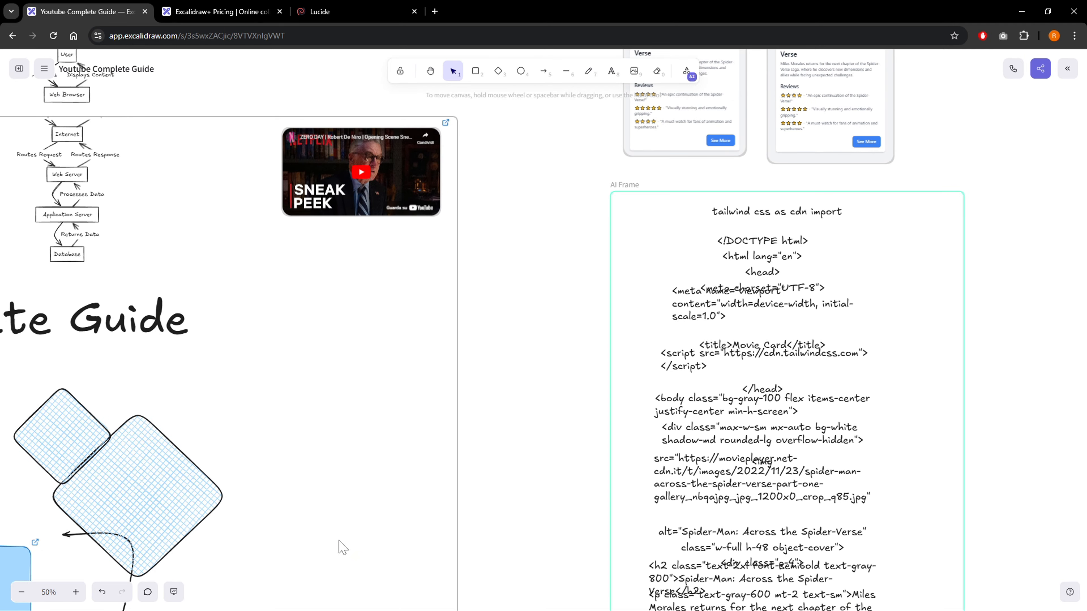
drag(587, 379, 523, 516)
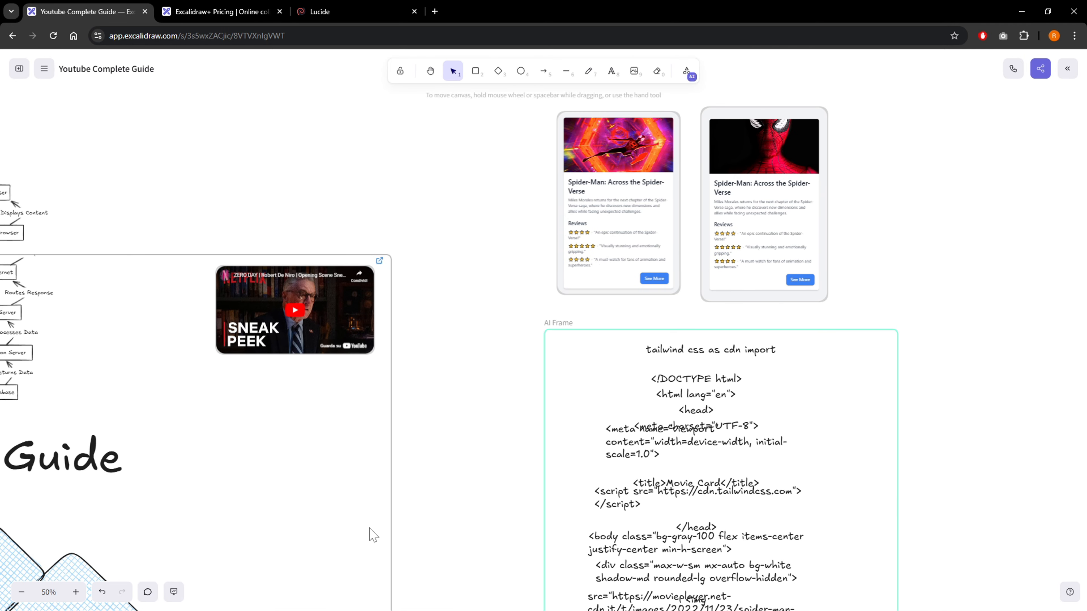
click(147, 594)
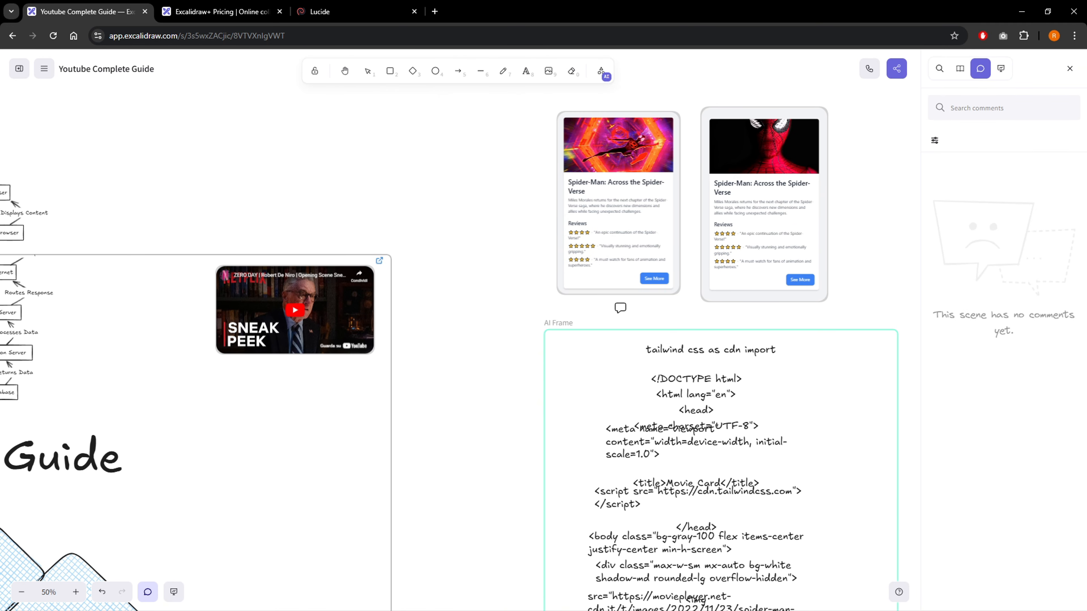
click(621, 309)
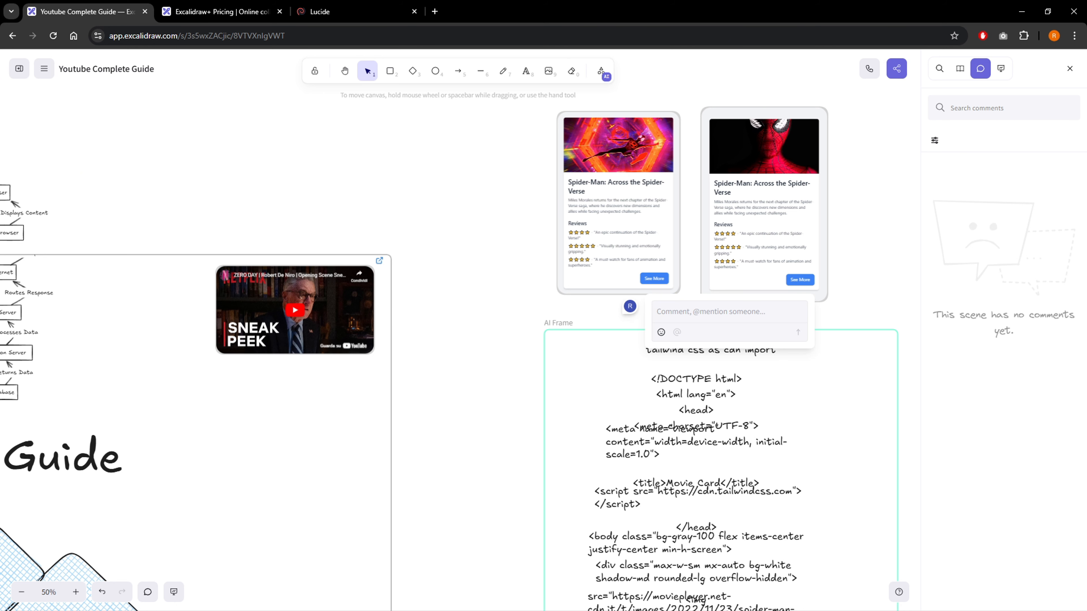
text(hello)
key(Return)
Move the comment pin to the upper right corner of the second movie card
drag(631, 309, 411, 252)
drag(487, 264, 515, 278)
drag(650, 258, 281, 317)
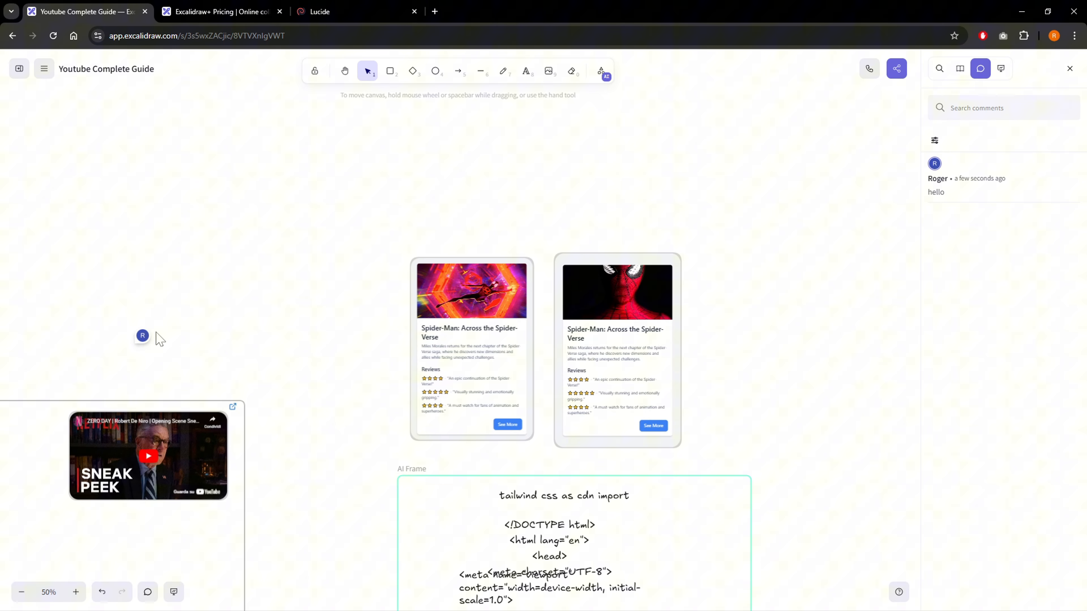
drag(159, 338, 678, 258)
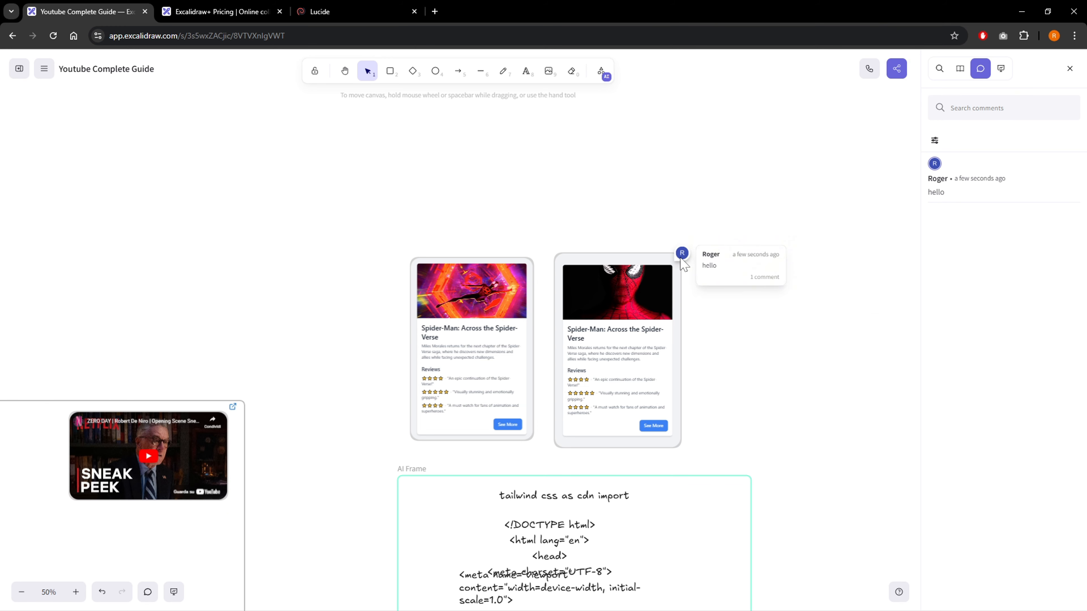
Reply "hello 2" in the comment thread on the second movie card
click(682, 256)
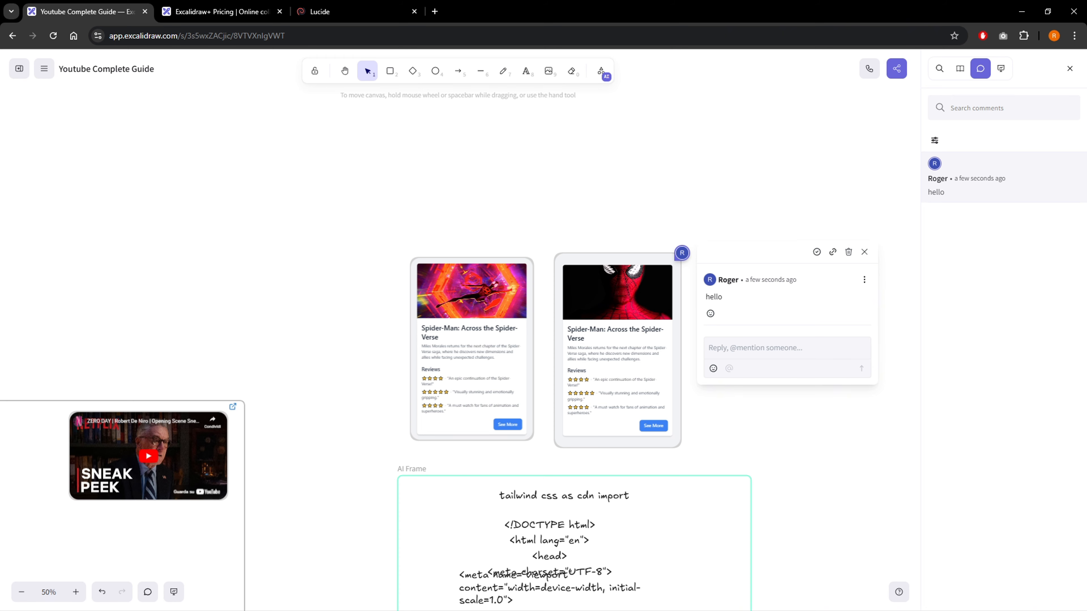
text(hello 2)
key(Return)
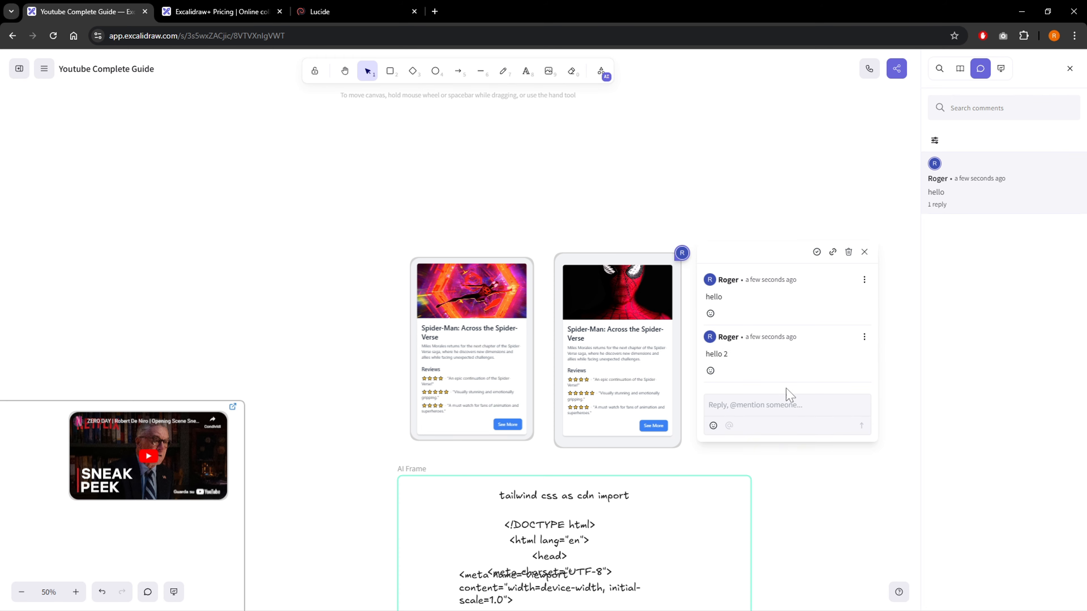
Review the actions offered for the reply and for the original comment, reopening the thread from the comment list
click(864, 336)
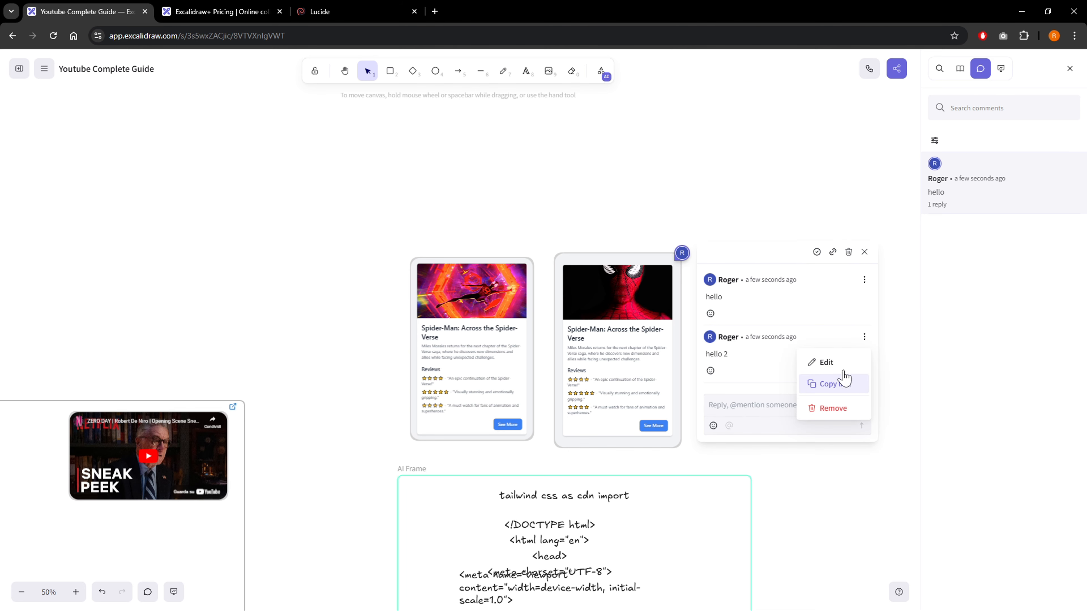
click(809, 319)
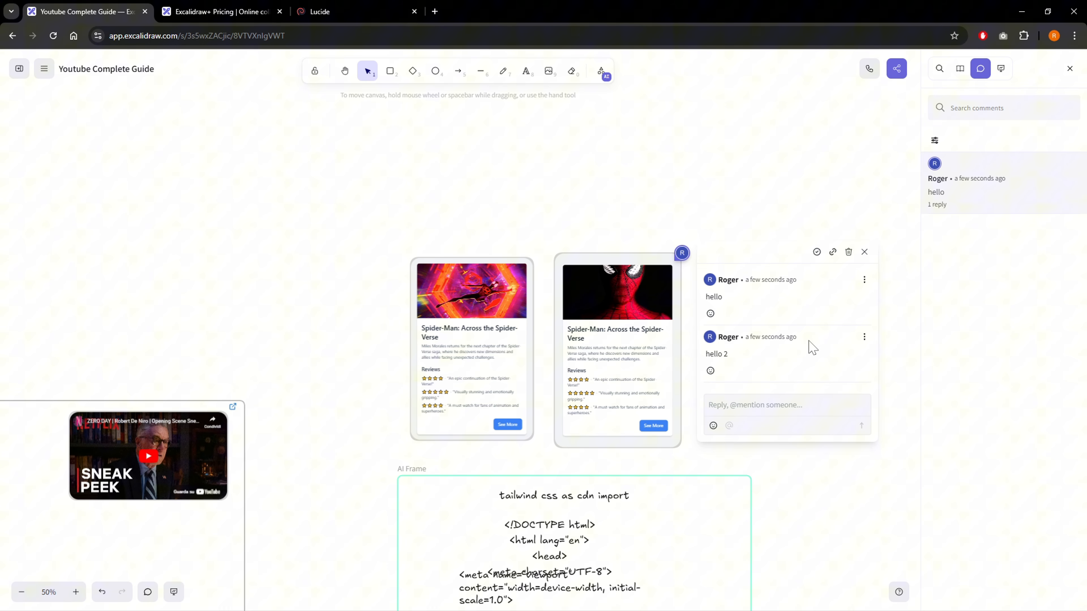
drag(744, 227, 707, 258)
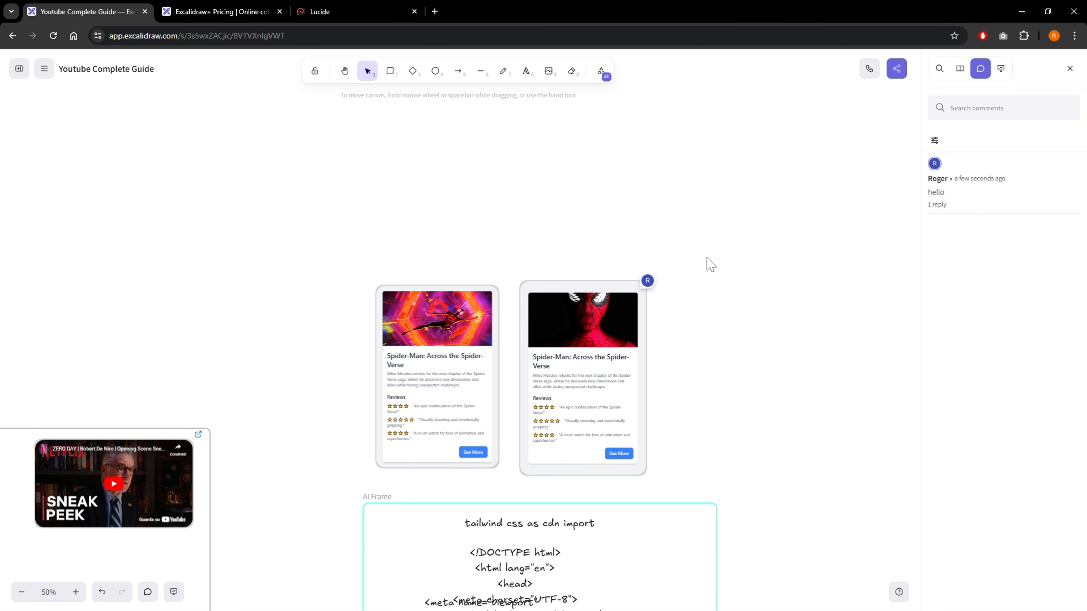
click(947, 197)
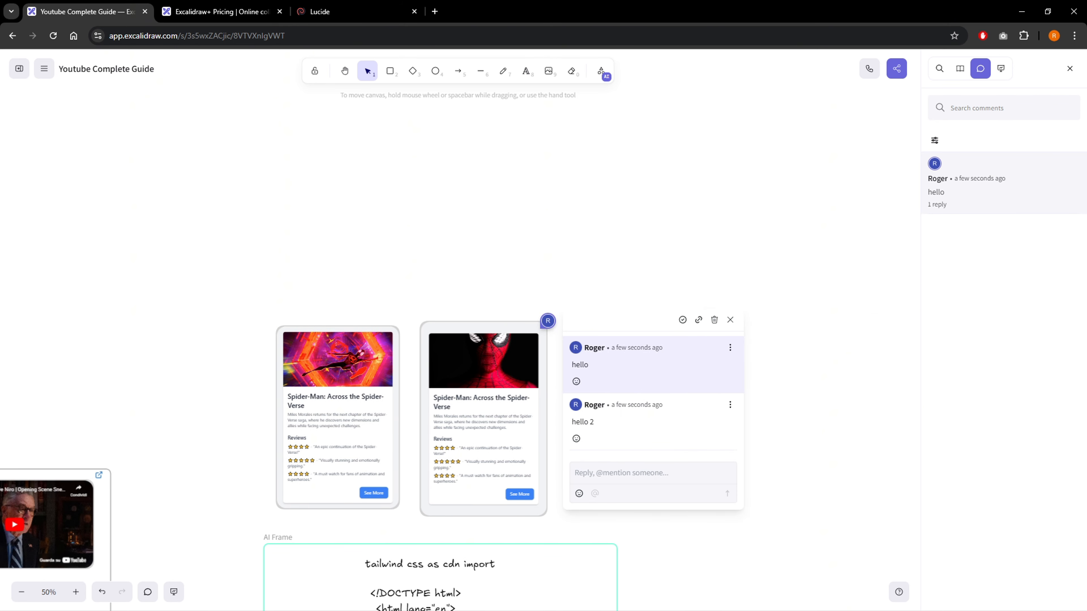
click(730, 347)
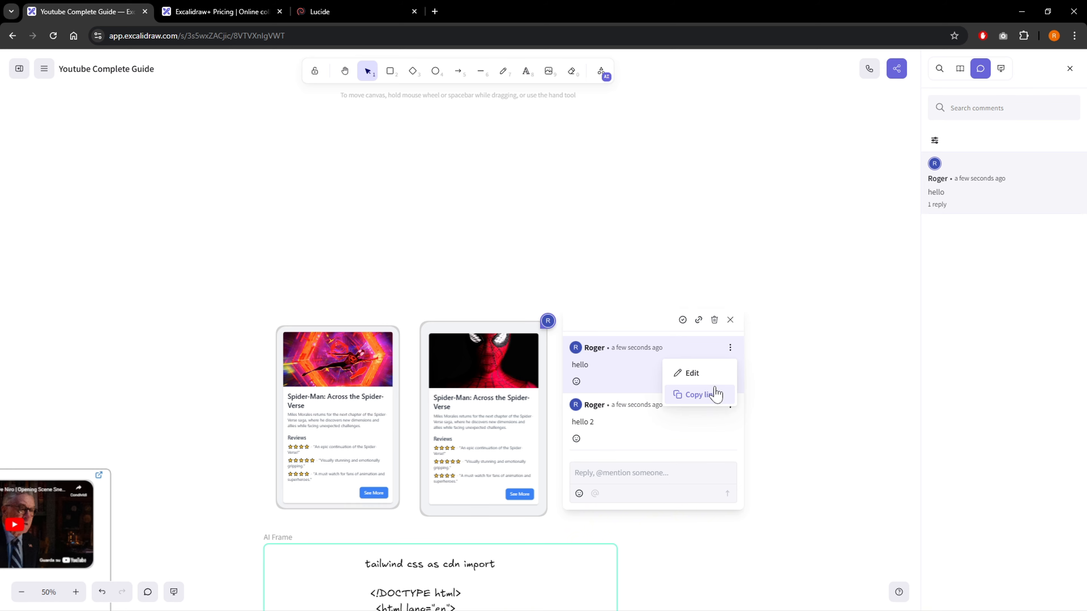
click(823, 212)
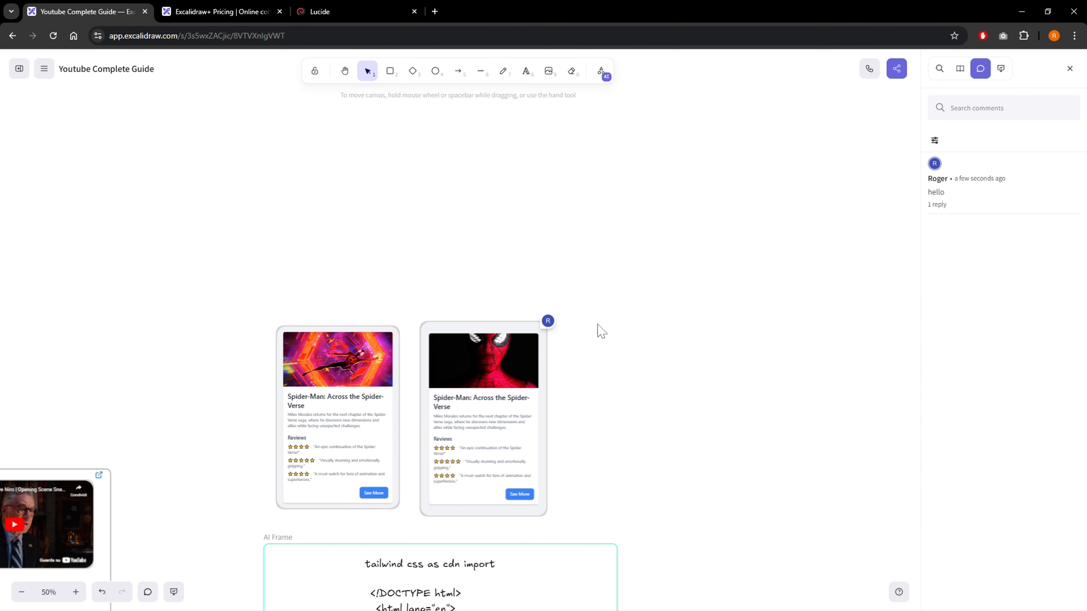
Resolve the comment thread pinned to the second movie card
click(548, 325)
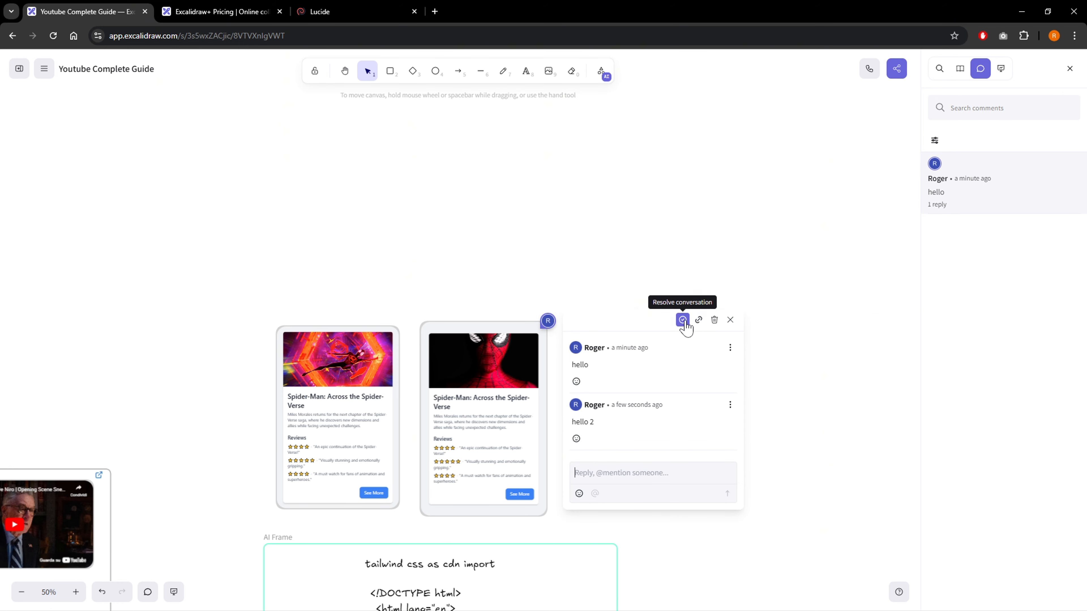
click(730, 320)
click(550, 321)
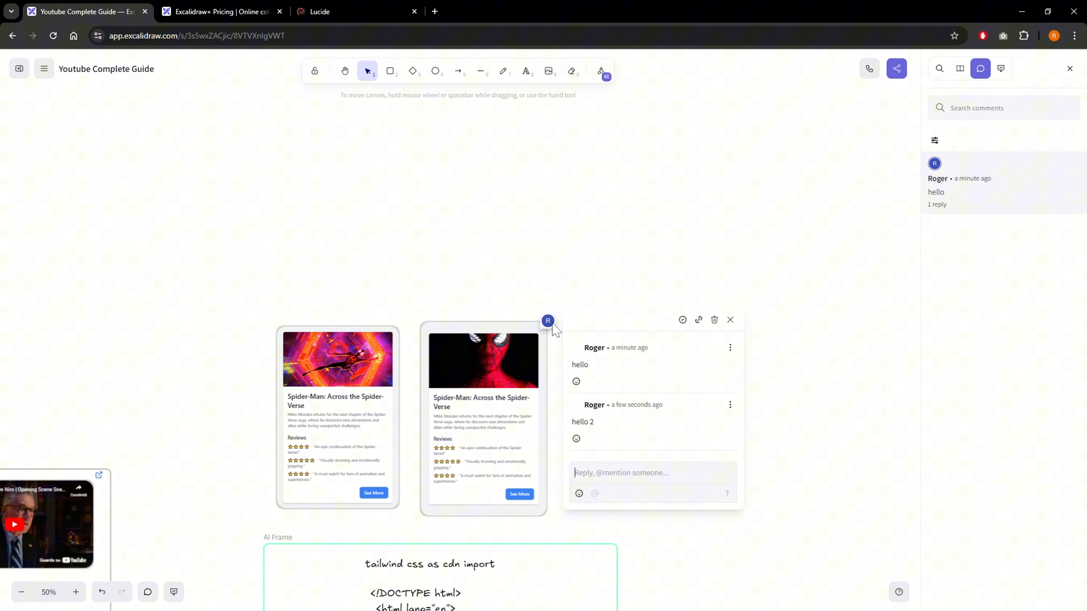
click(683, 321)
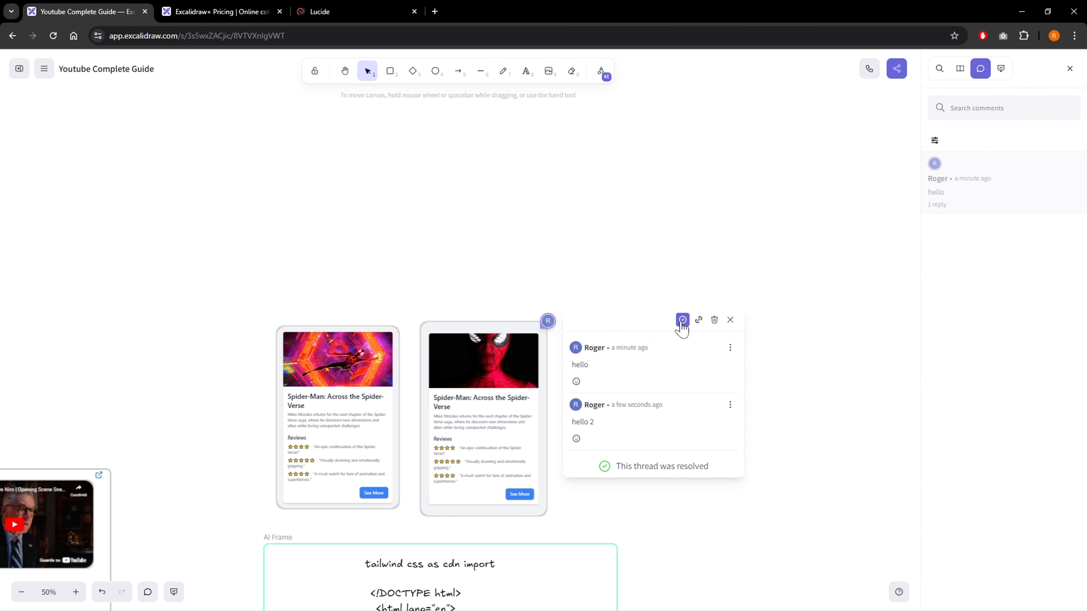
View the resolved thread from the comment list, then reopen the conversation and resolve it again
click(963, 188)
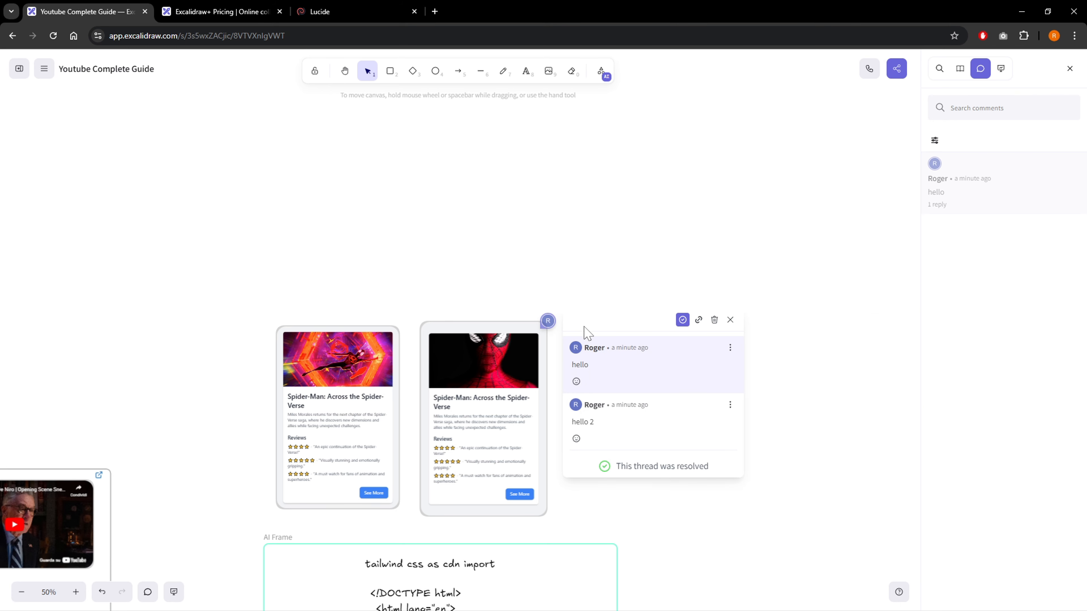
click(788, 241)
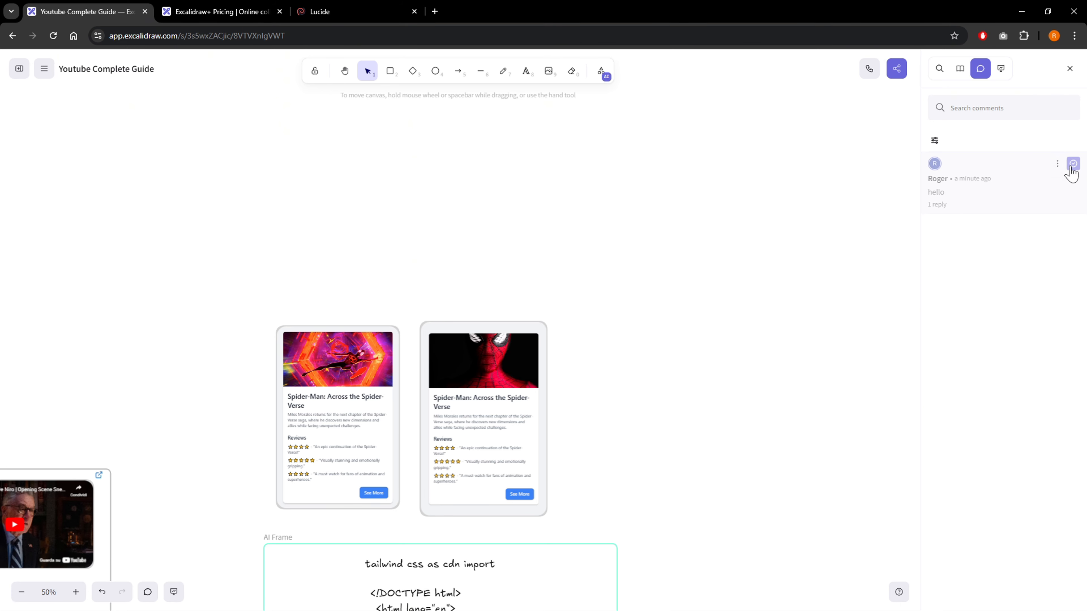
click(1070, 166)
click(1071, 167)
Check the canvas around the movie cards for the resolved comment's pin and view its thread from the comment list
mouse_move(550, 359)
mouse_down()
mouse_move(643, 315)
mouse_move(556, 319)
mouse_up()
scroll(587, 313, up, 2)
scroll(557, 335, down, 2)
drag(569, 364, 476, 325)
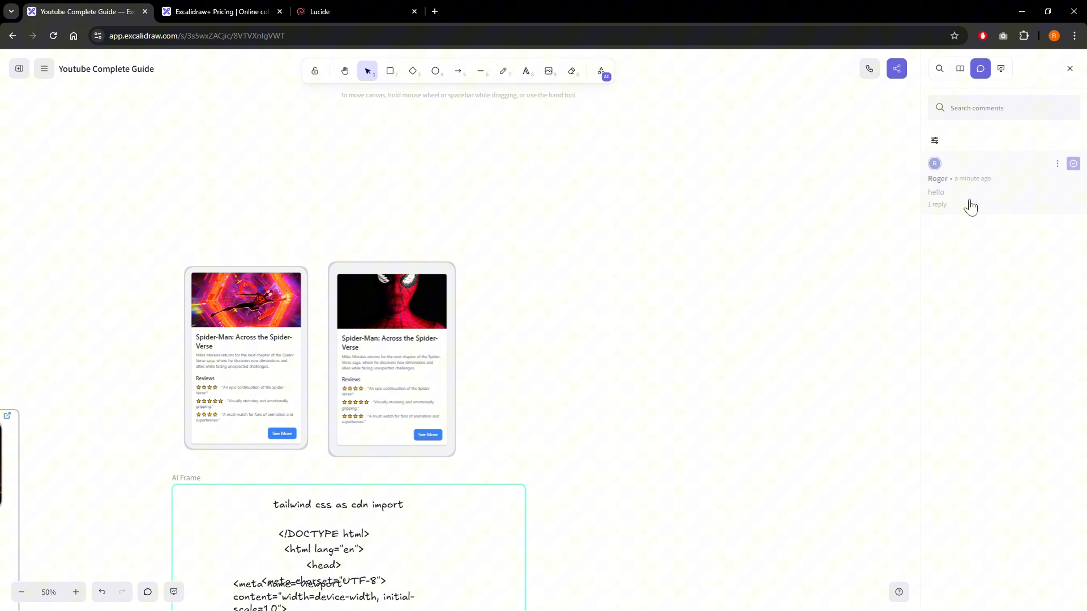
click(1012, 176)
click(841, 231)
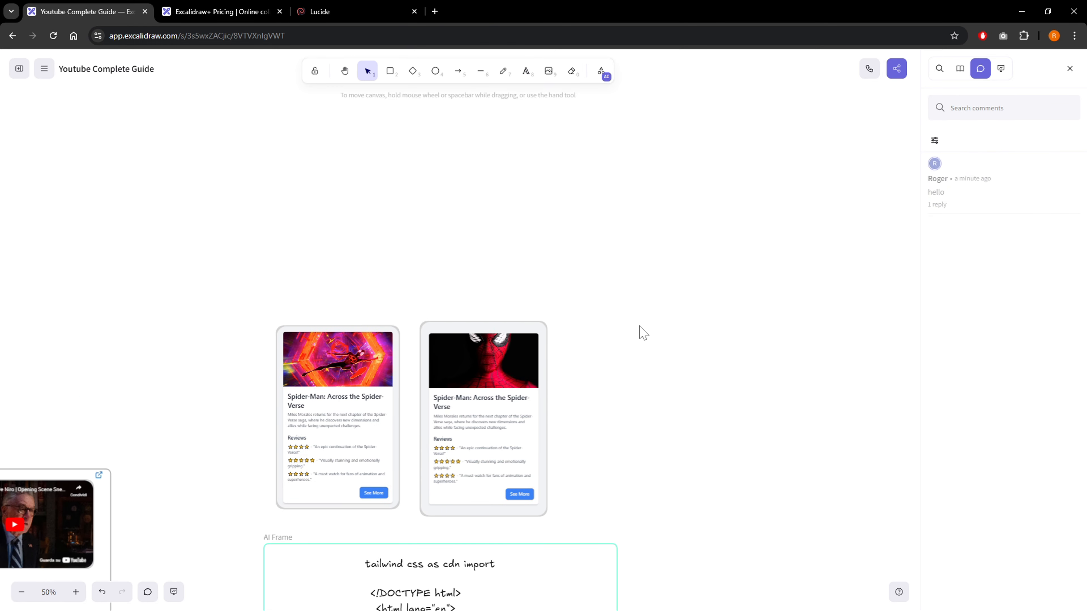
drag(237, 350, 395, 287)
drag(539, 271, 323, 335)
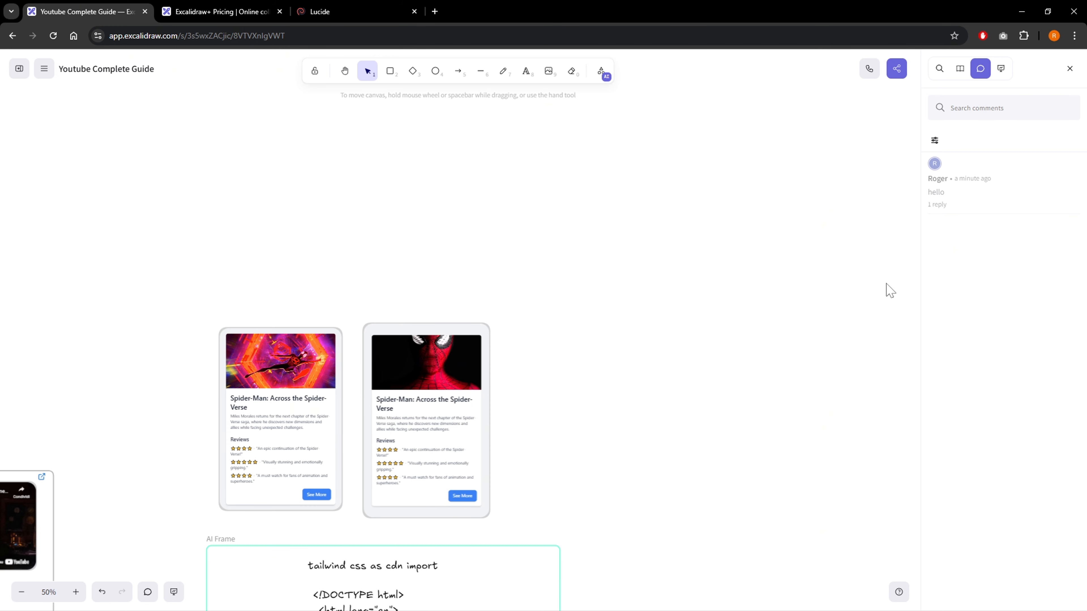
drag(831, 229, 661, 285)
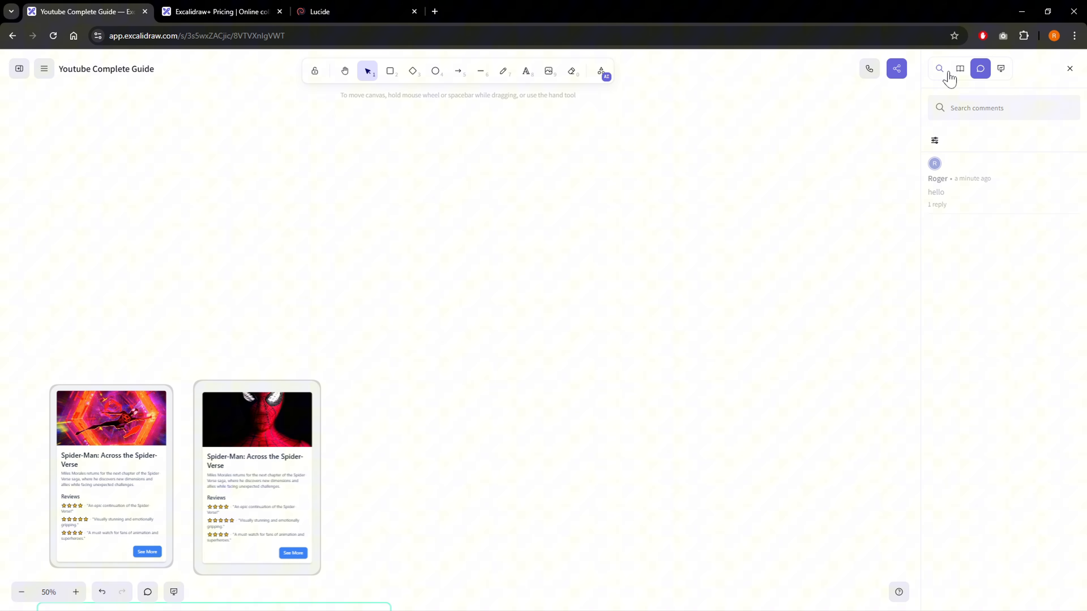
Search the canvas text for "import" and locate the highlighted match in the AI Frame
click(940, 69)
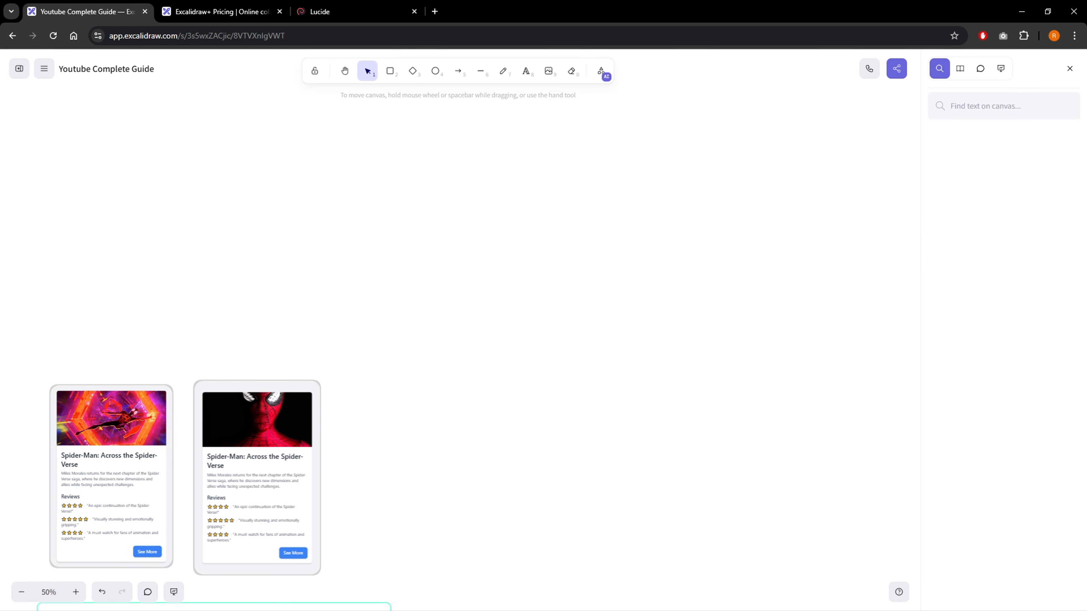
drag(471, 459, 662, 198)
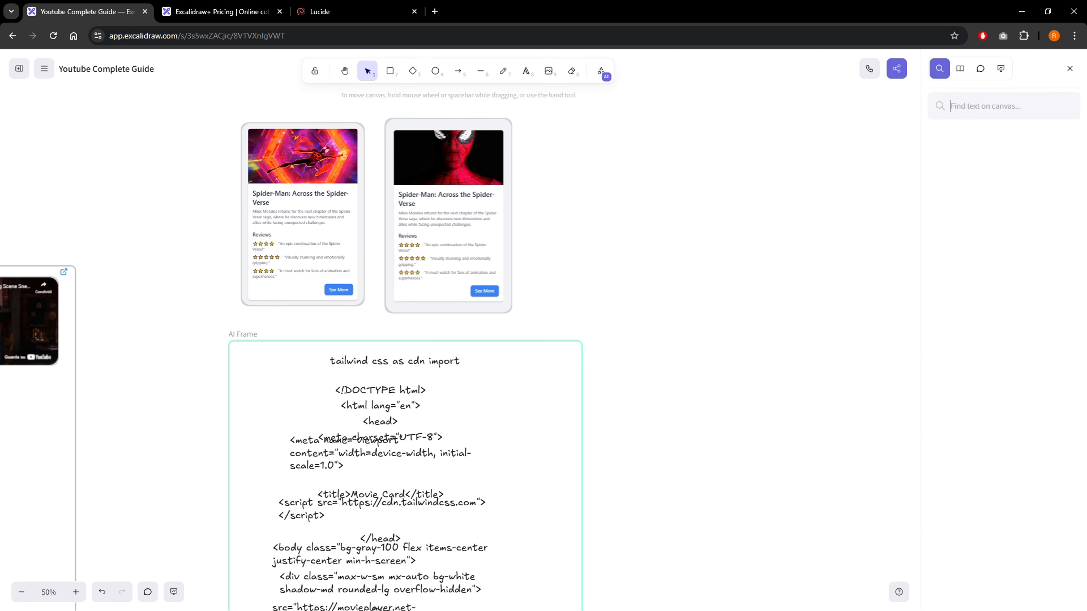
text(import)
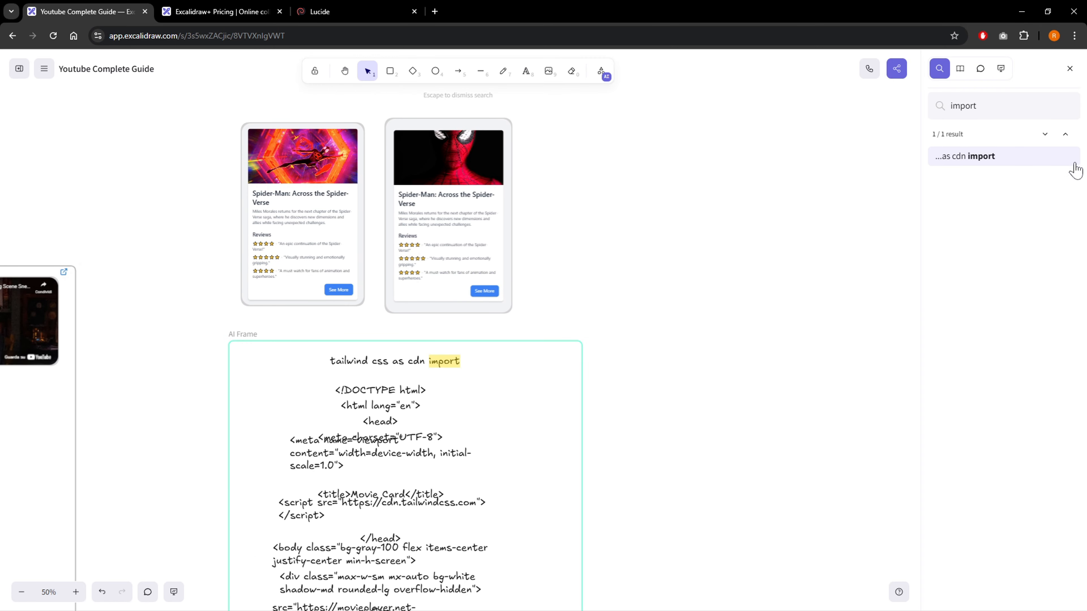
double_click(948, 105)
click(981, 107)
drag(636, 329, 835, 248)
mouse_move(331, 332)
mouse_down()
mouse_move(538, 281)
mouse_move(331, 316)
mouse_up()
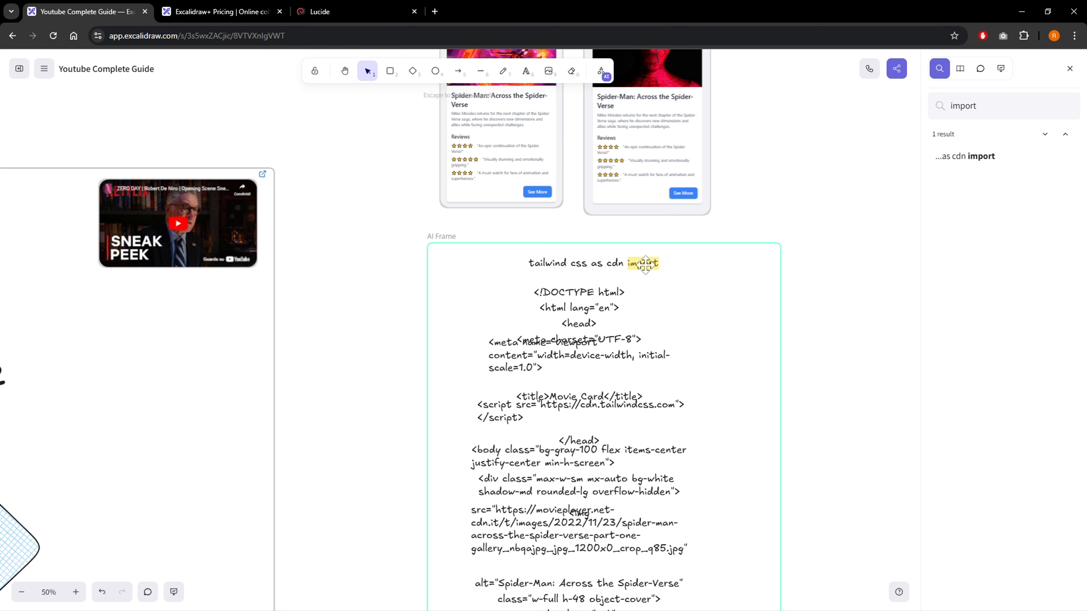
Jump to the "import" match in the AI Frame's "tailwind css as cdn import" text from the search results, also after moving the view away
click(599, 269)
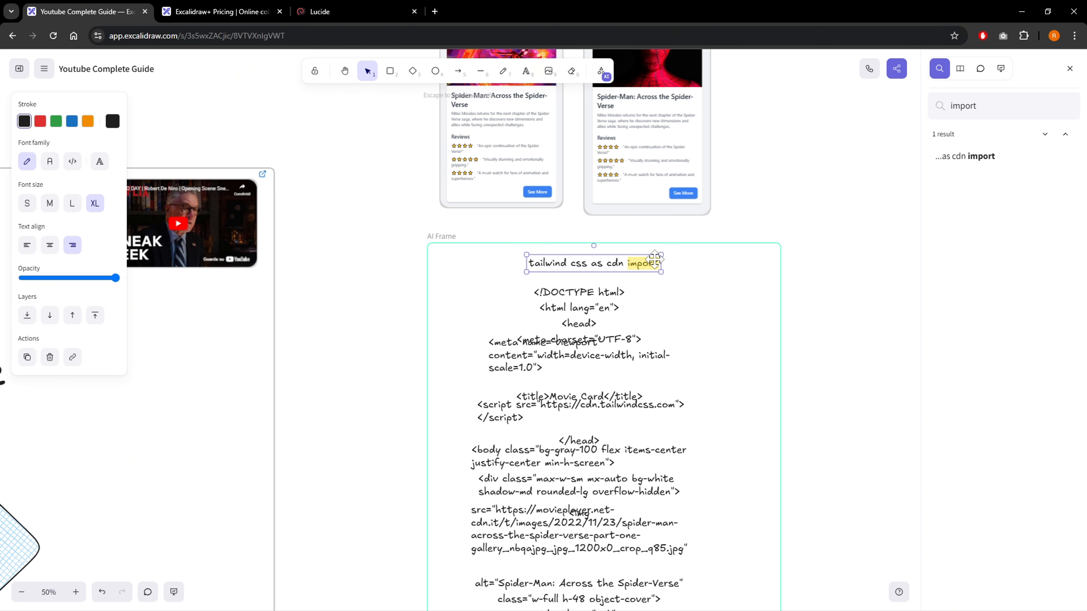
drag(762, 264, 633, 300)
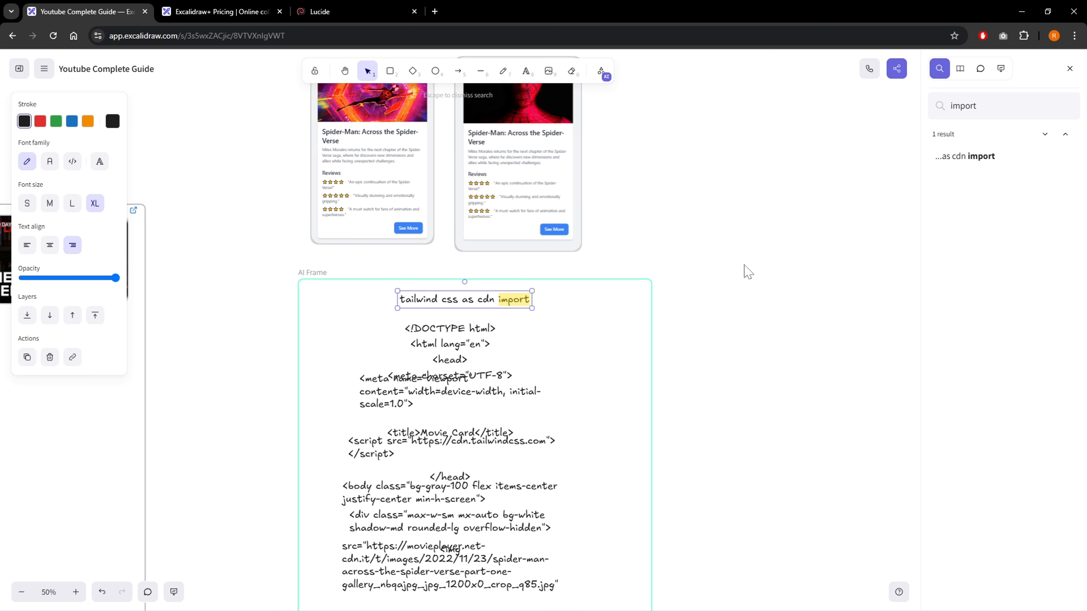
click(973, 159)
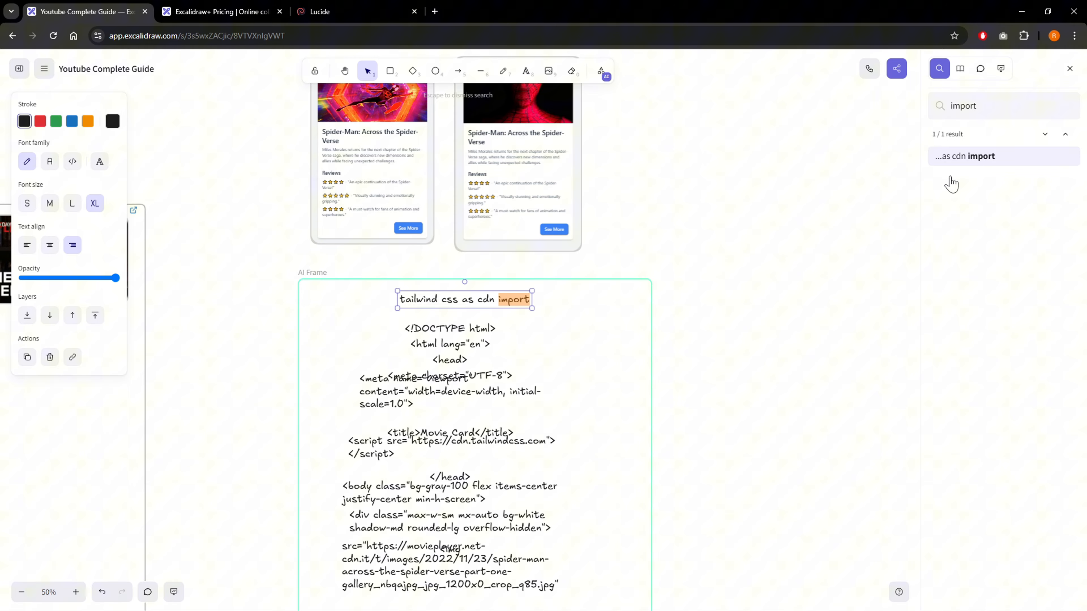
drag(171, 420, 836, 330)
drag(294, 373, 672, 299)
click(975, 157)
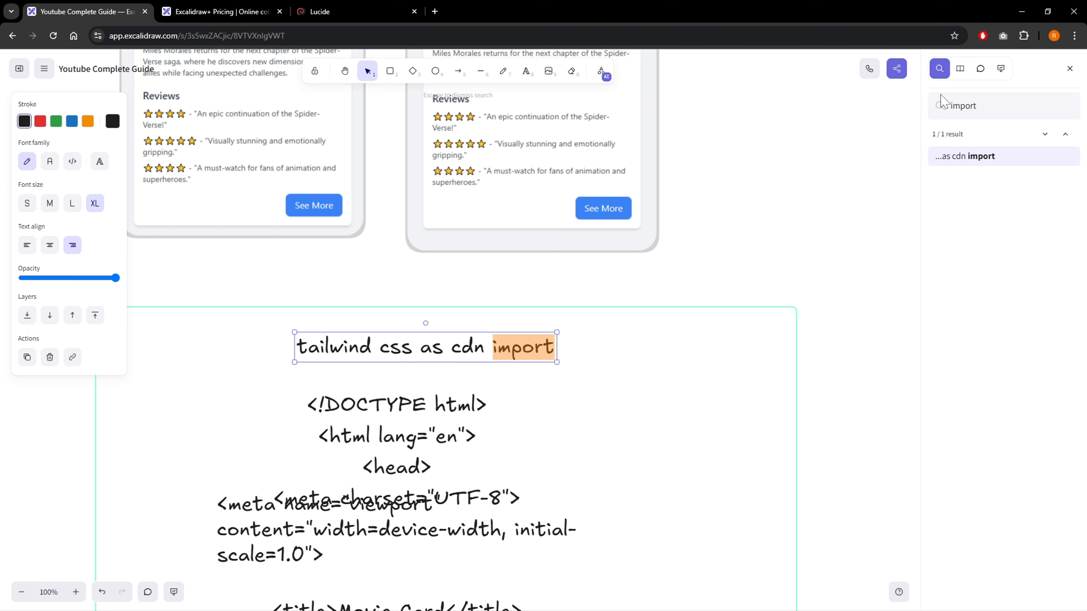
Browse the public Excalidraw libraries and add the Microsoft Fabric Architecture Icons library to Excalidraw+
click(960, 70)
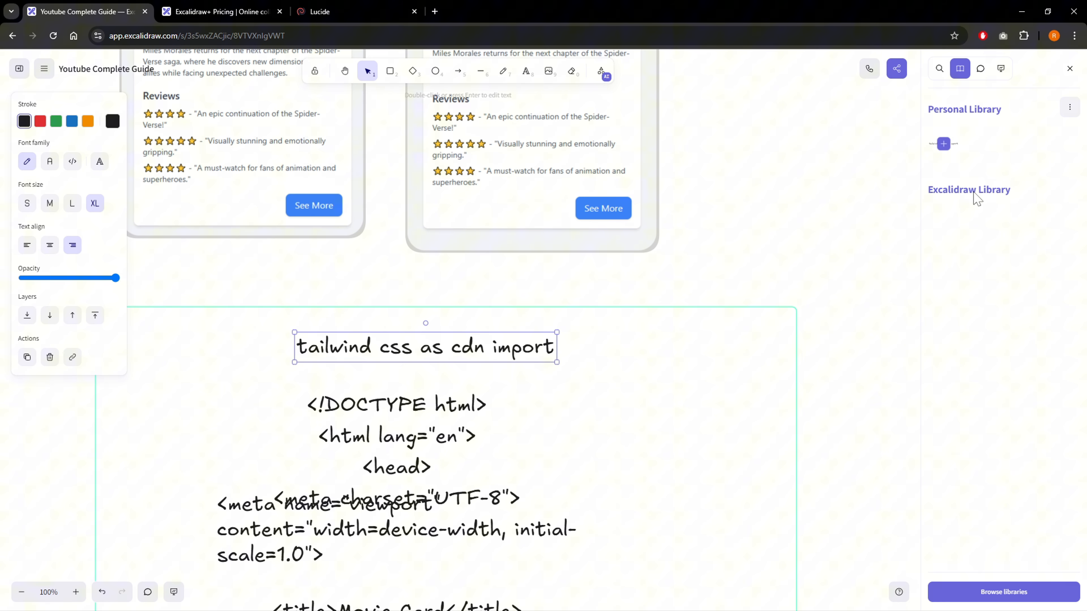
click(987, 596)
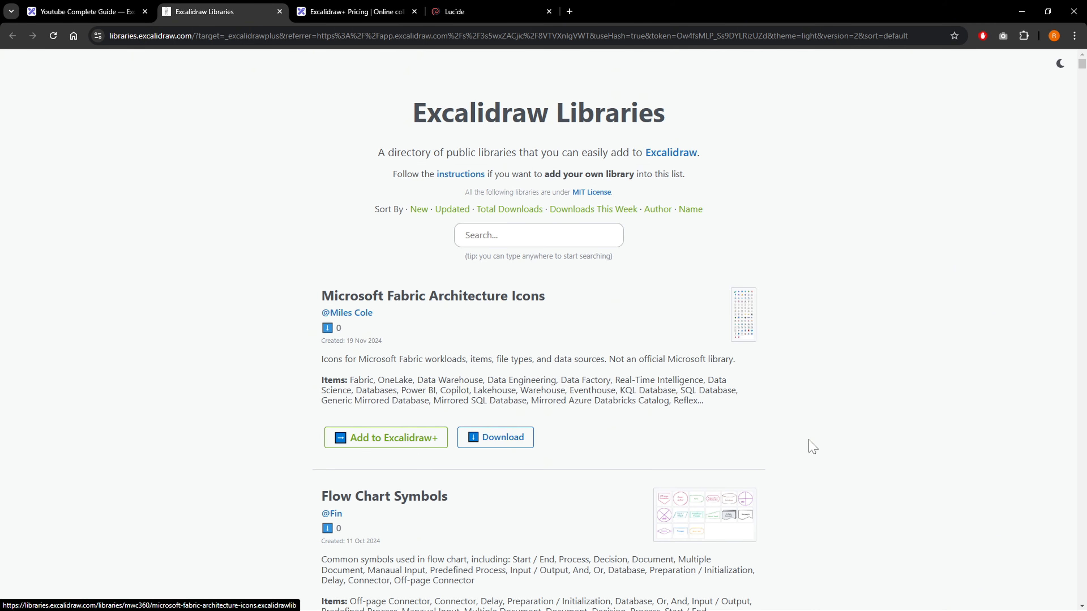
click(398, 443)
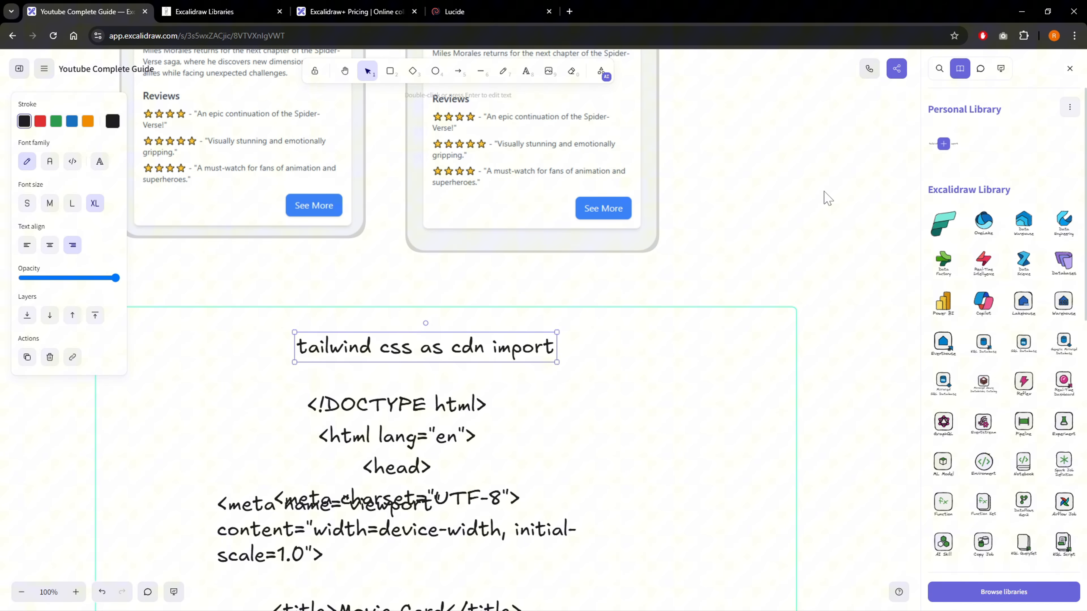
Place the green Fabric icon from the Excalidraw Library on the empty canvas beside the second movie card
drag(823, 193, 613, 257)
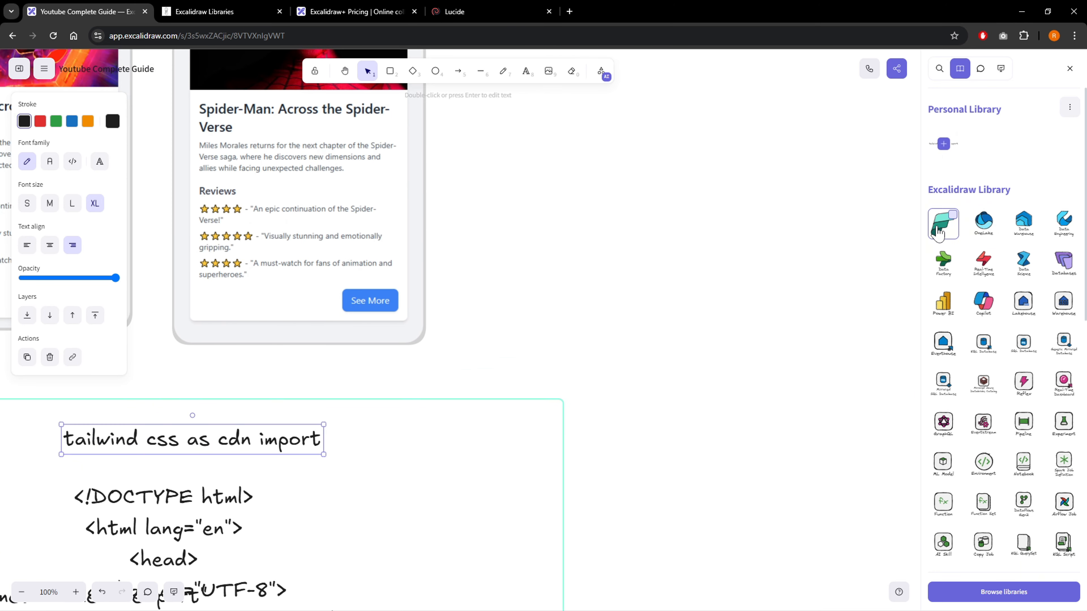
drag(940, 233, 734, 213)
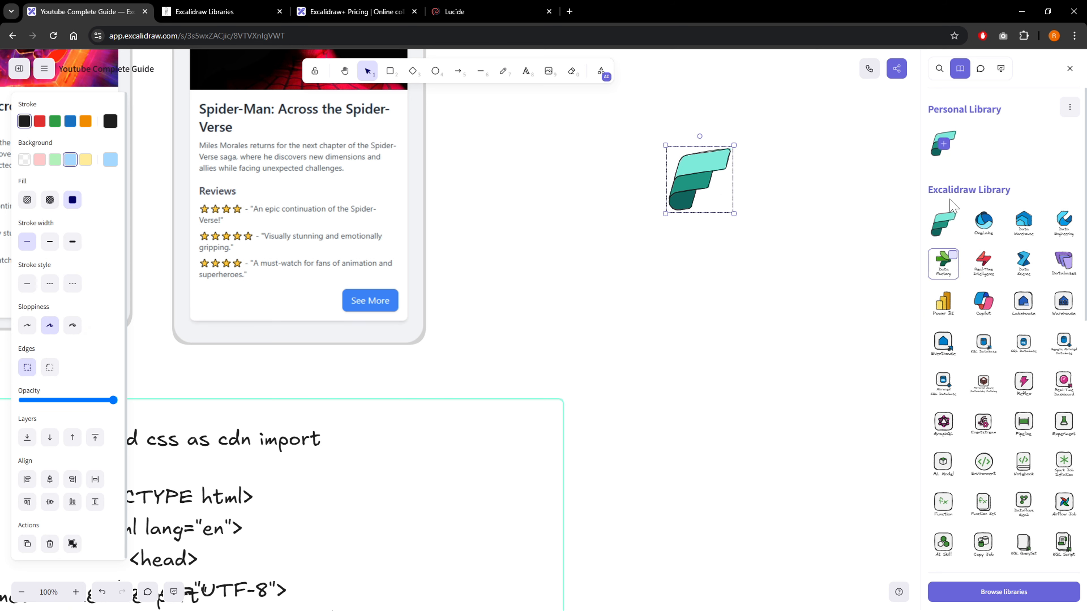
Select the Fabric and OneLake items in the Excalidraw Library and view the available save, remove and publish options
click(953, 217)
click(993, 218)
click(1070, 108)
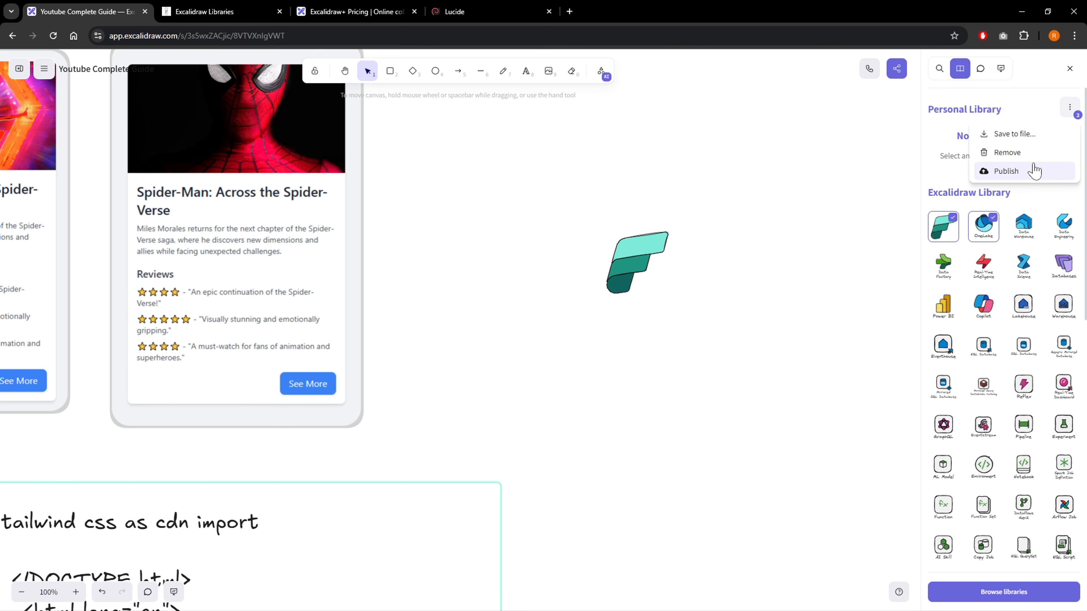
click(883, 164)
scroll(1004, 282, down, 10)
scroll(1004, 284, up, 10)
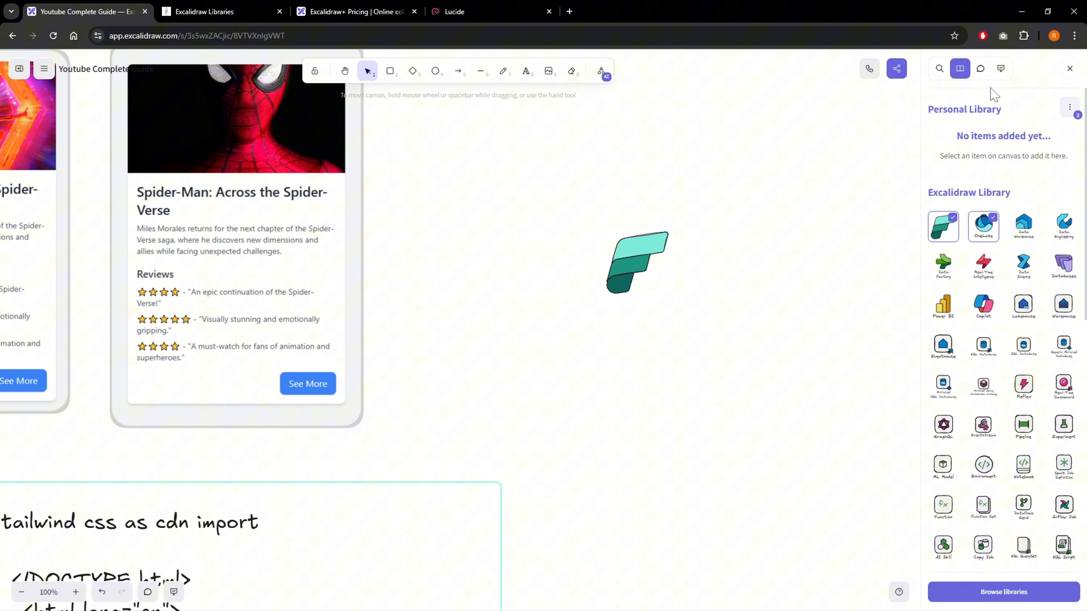
View the comment list and the presentation slides, and compare the slides with the Hello 1 and Hello 2 frames on the canvas
click(980, 68)
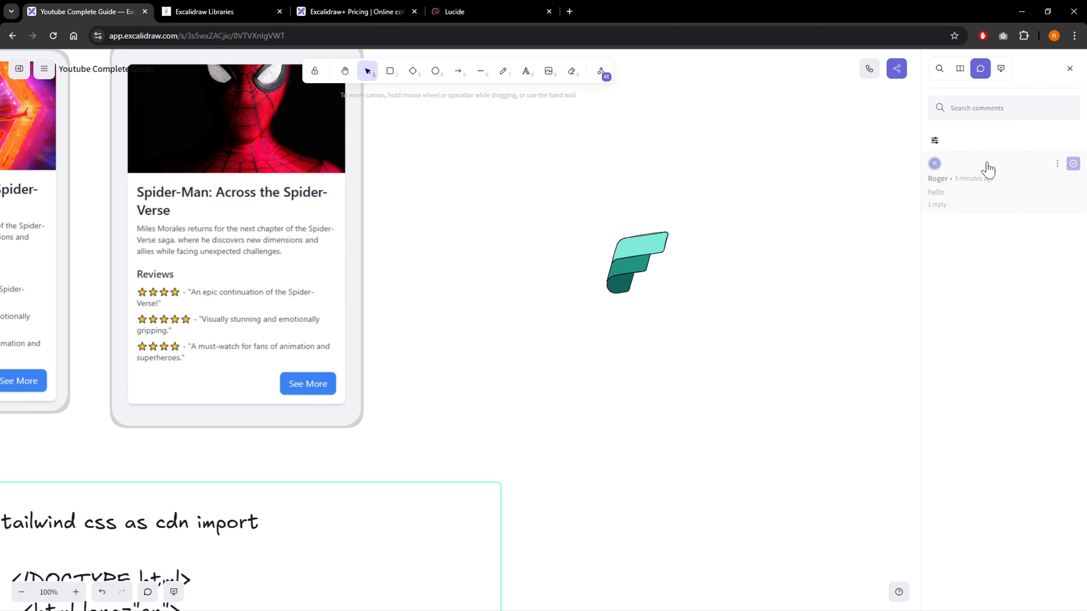
click(1001, 69)
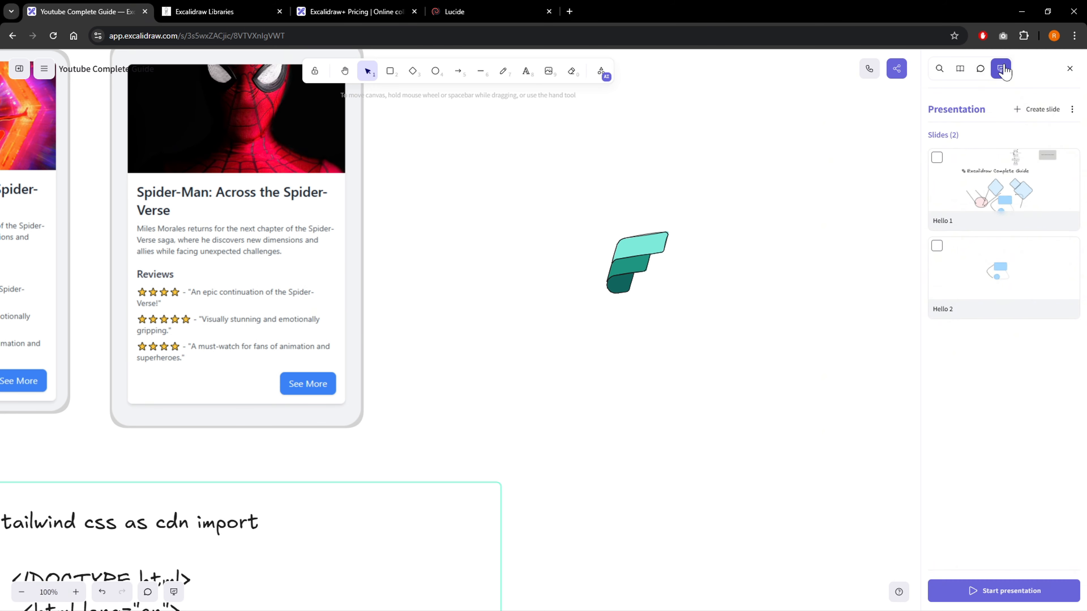
drag(614, 225, 646, 238)
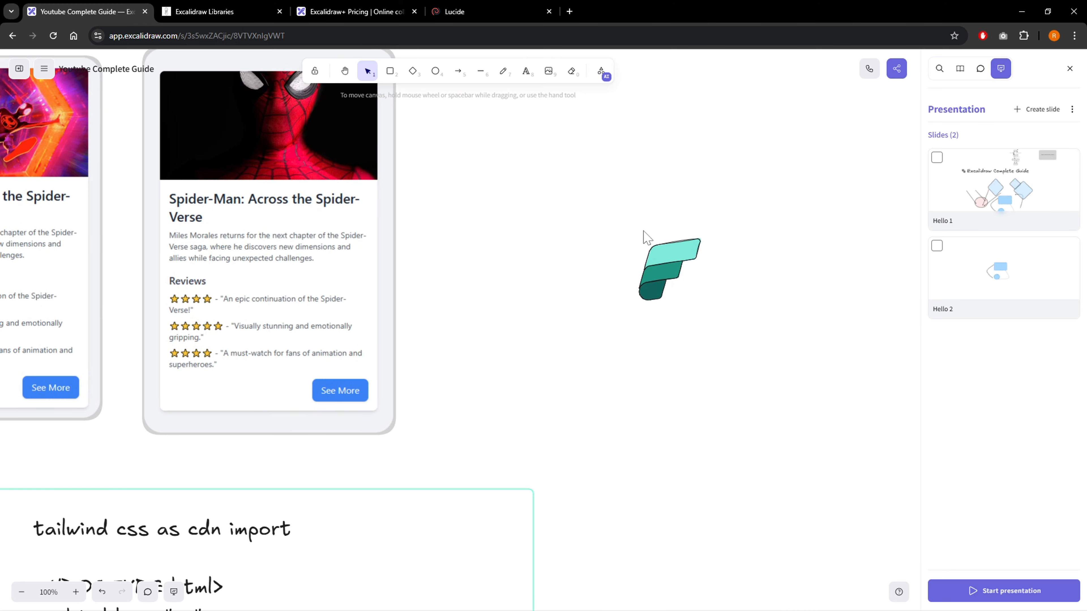
scroll(615, 279, down, 8)
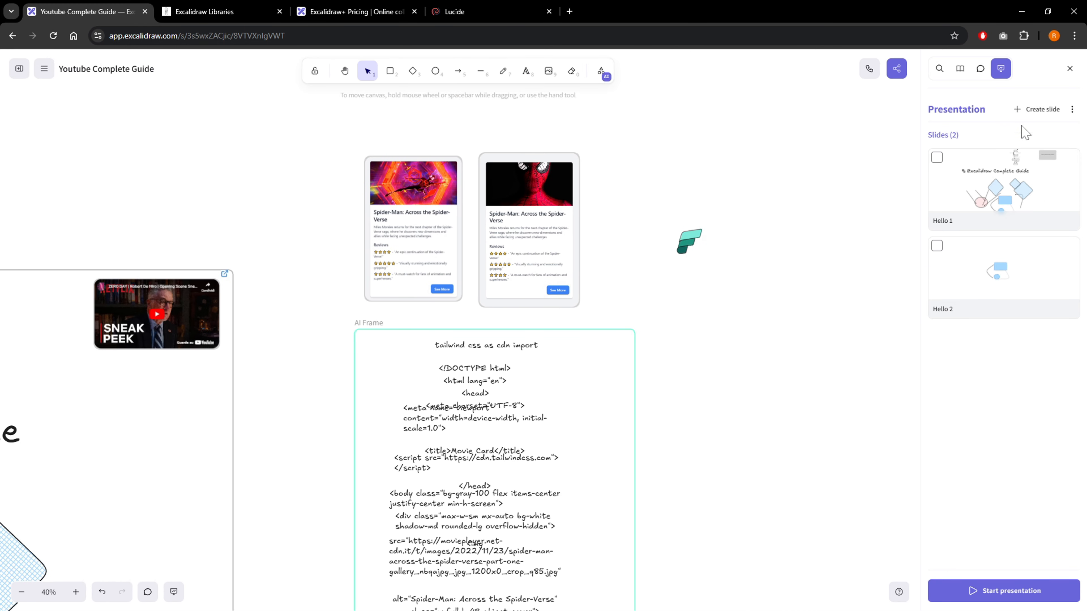
drag(465, 243, 596, 223)
scroll(595, 223, left, 10)
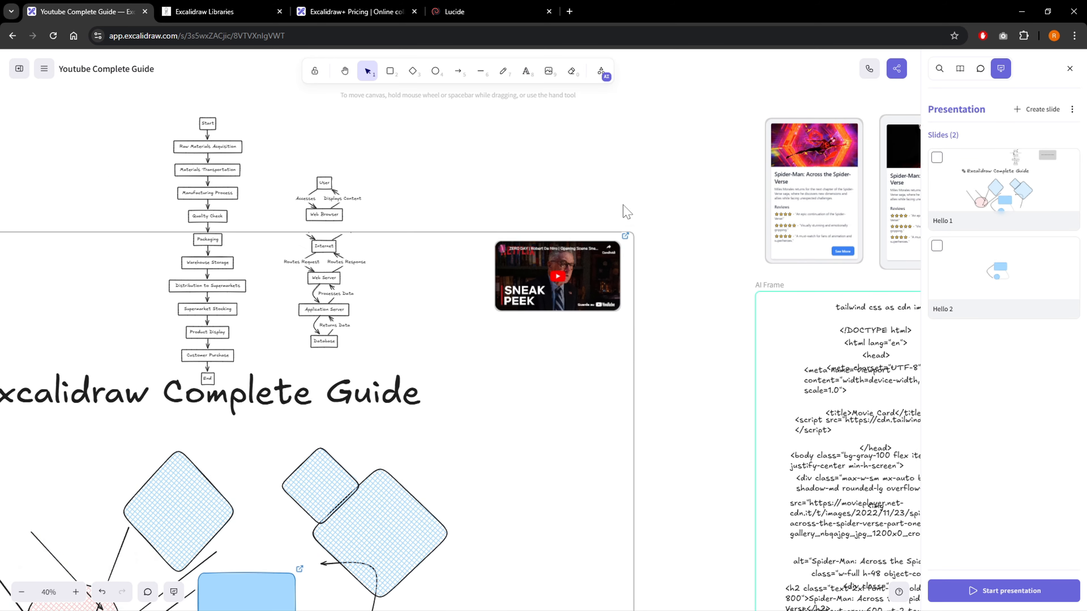
click(262, 183)
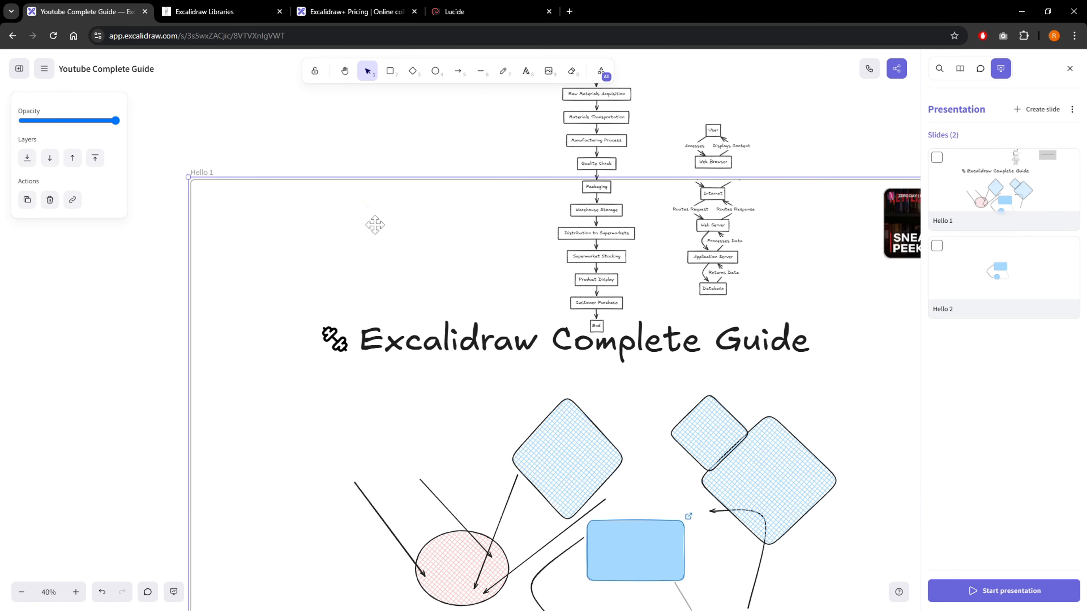
scroll(376, 225, down, 4)
drag(670, 270, 538, 296)
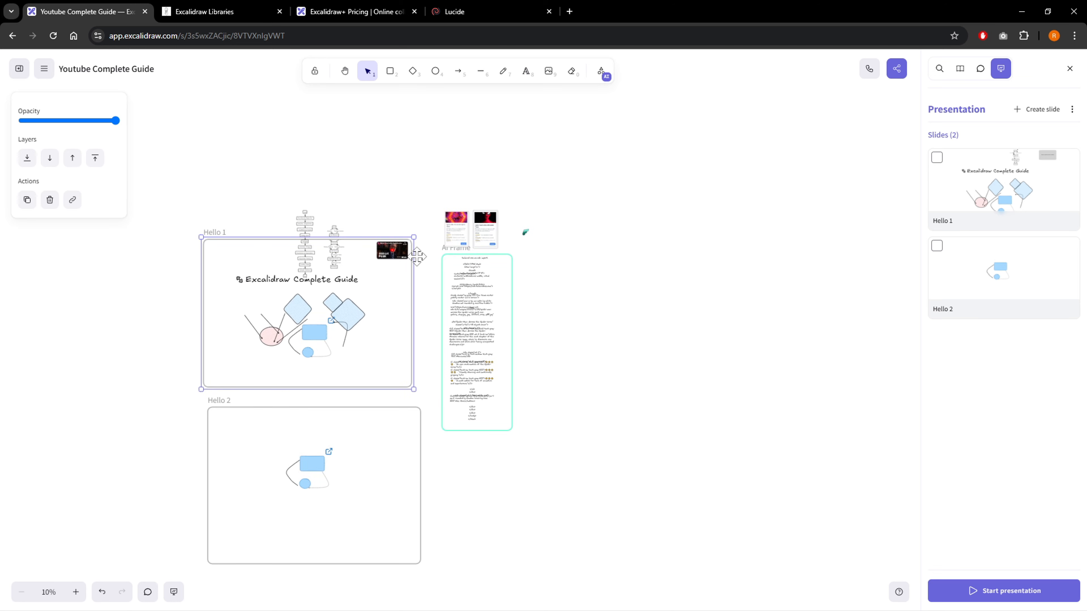
Draw a new landscape frame beside the AI Frame with the Frame tool and move both movie cards into it
click(601, 73)
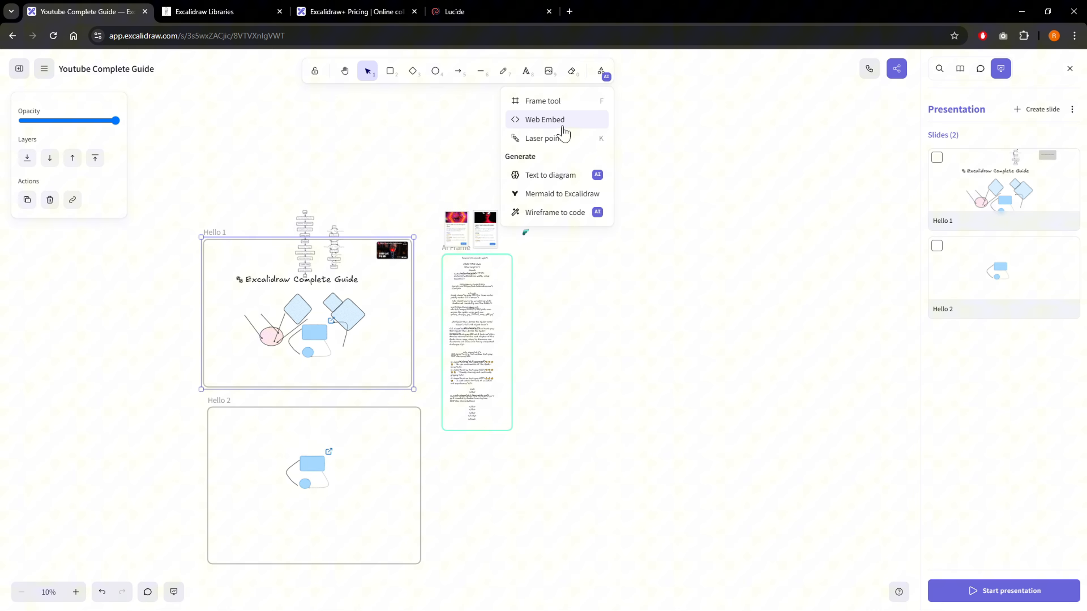
click(541, 105)
mouse_move(538, 153)
mouse_down()
mouse_move(756, 331)
mouse_move(819, 306)
mouse_up()
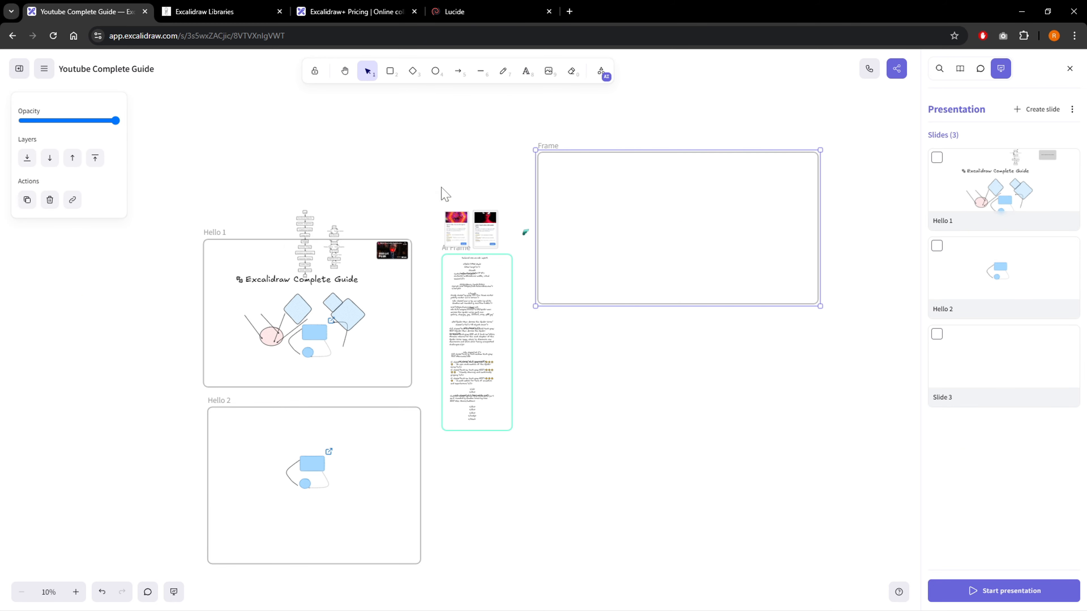
drag(441, 188, 716, 248)
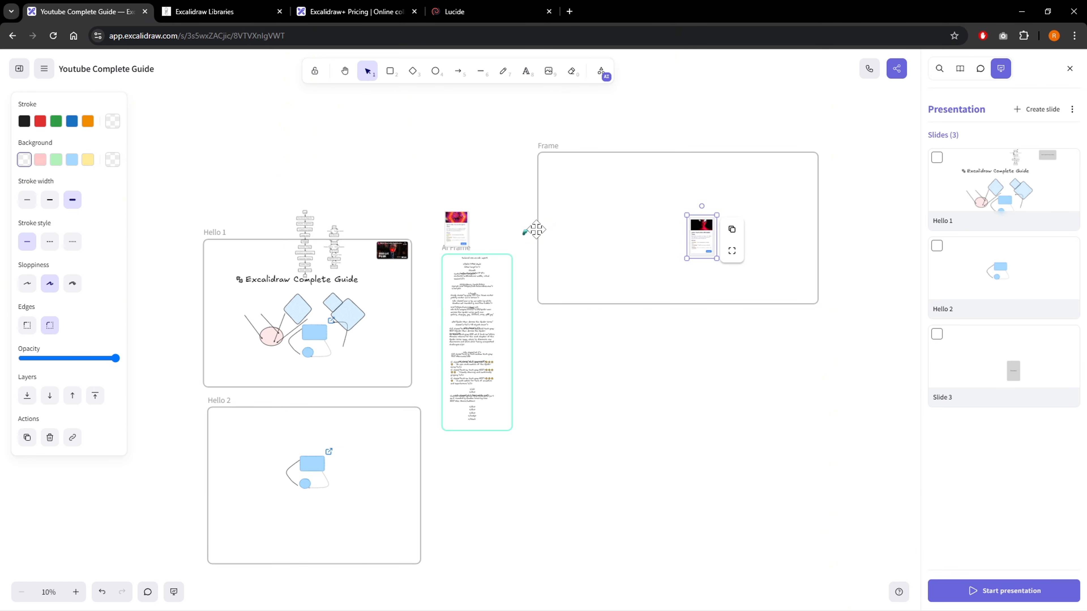
drag(466, 227, 648, 218)
click(795, 362)
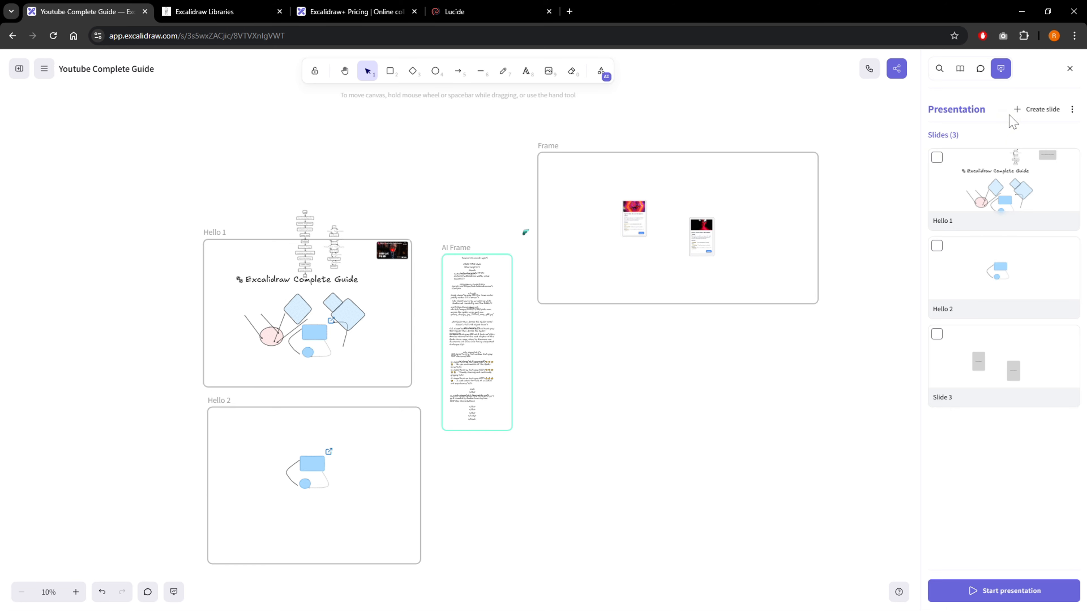
Create two empty slides in the presentation
click(1039, 112)
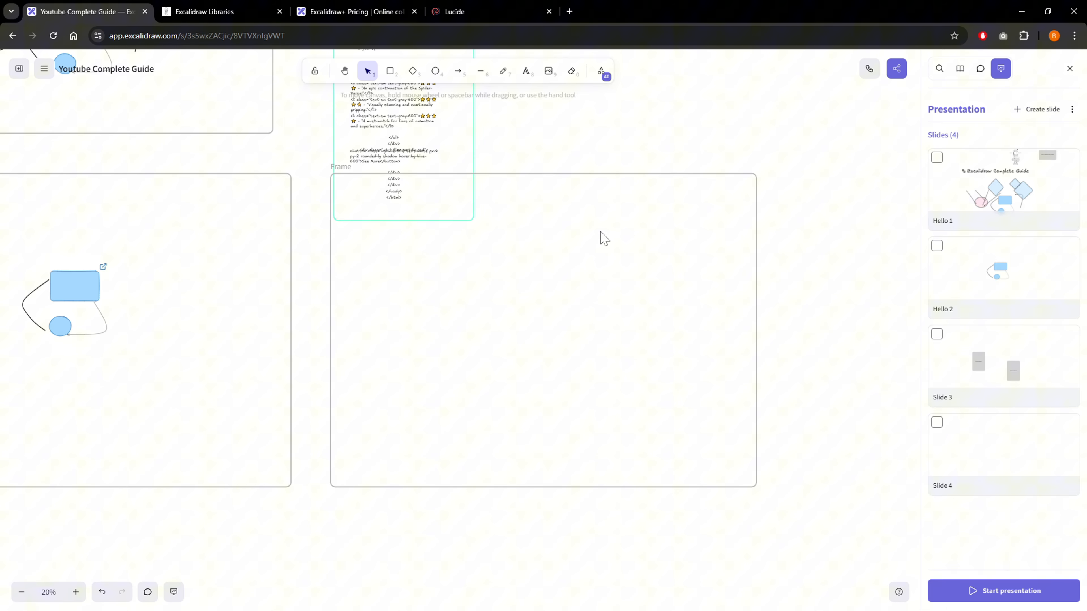
scroll(589, 240, down, 5)
scroll(668, 193, up, 3)
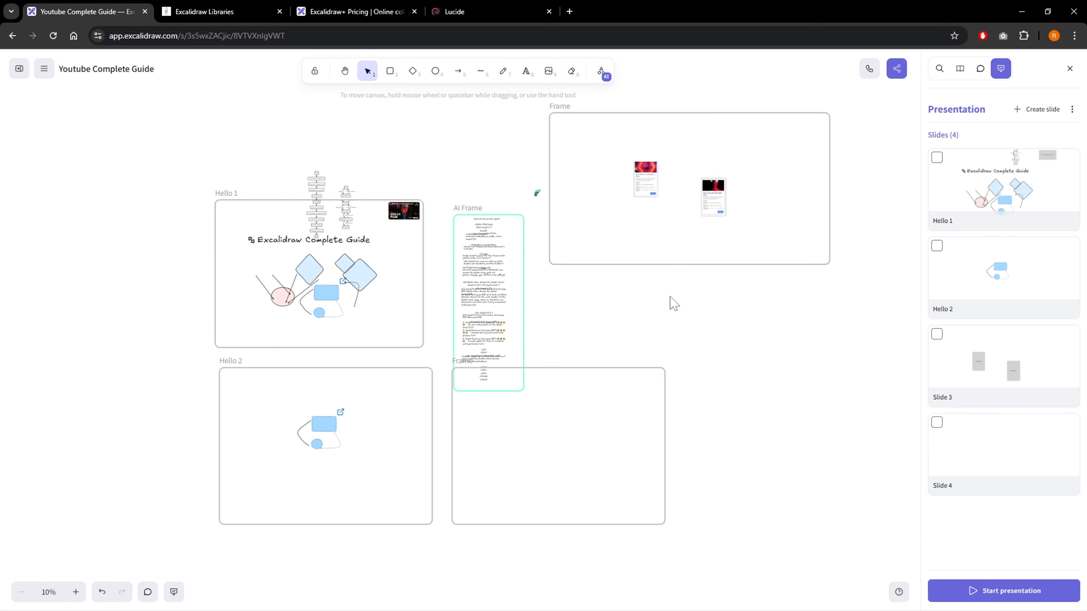
click(1037, 112)
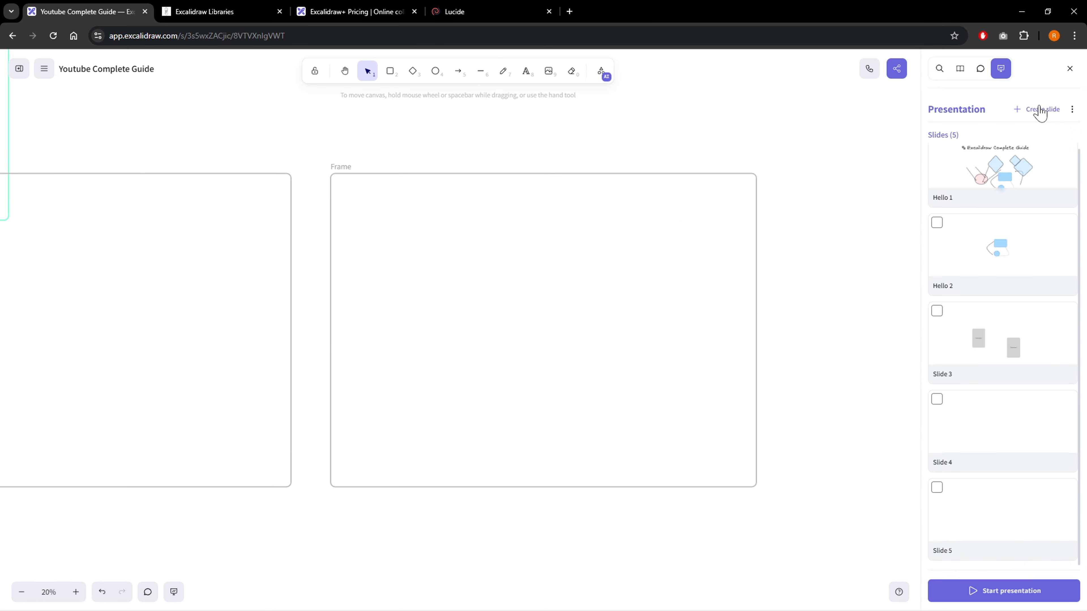
scroll(390, 252, down, 5)
Resize the frame holding the two movie cards to a smaller landscape format, and deselect it
drag(441, 207, 549, 367)
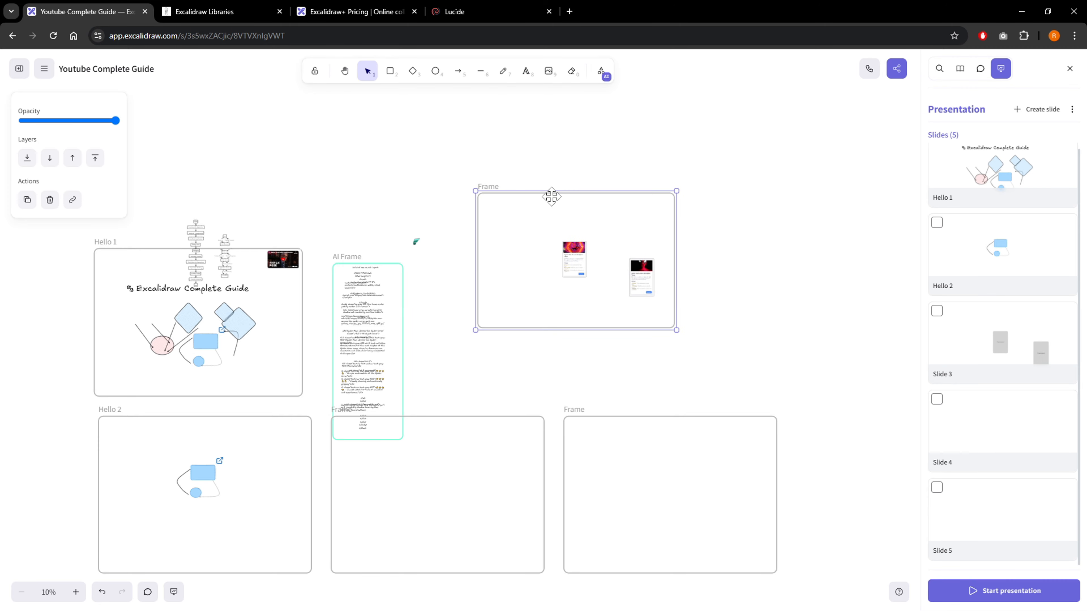
drag(552, 200, 545, 195)
click(712, 215)
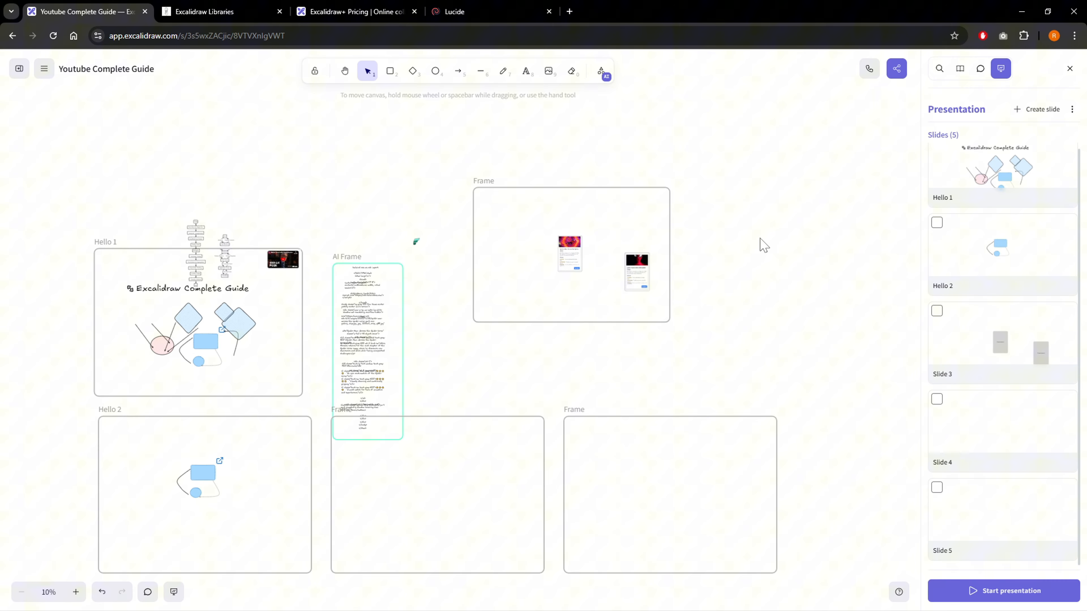
Remove the two empty slides from the presentation and confirm each deletion
click(1066, 401)
click(1042, 547)
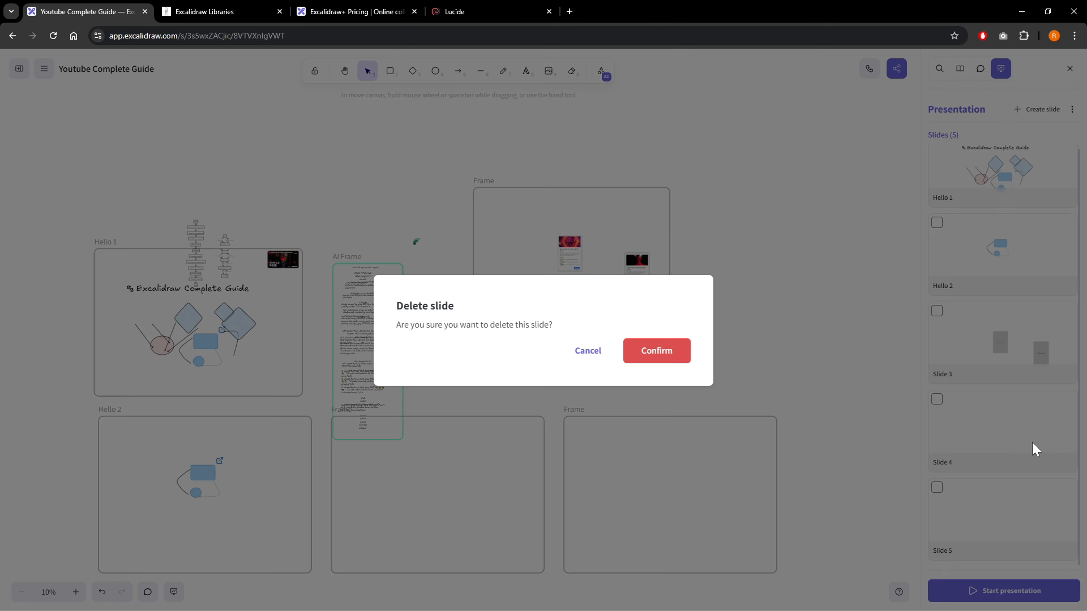
click(657, 350)
click(1068, 425)
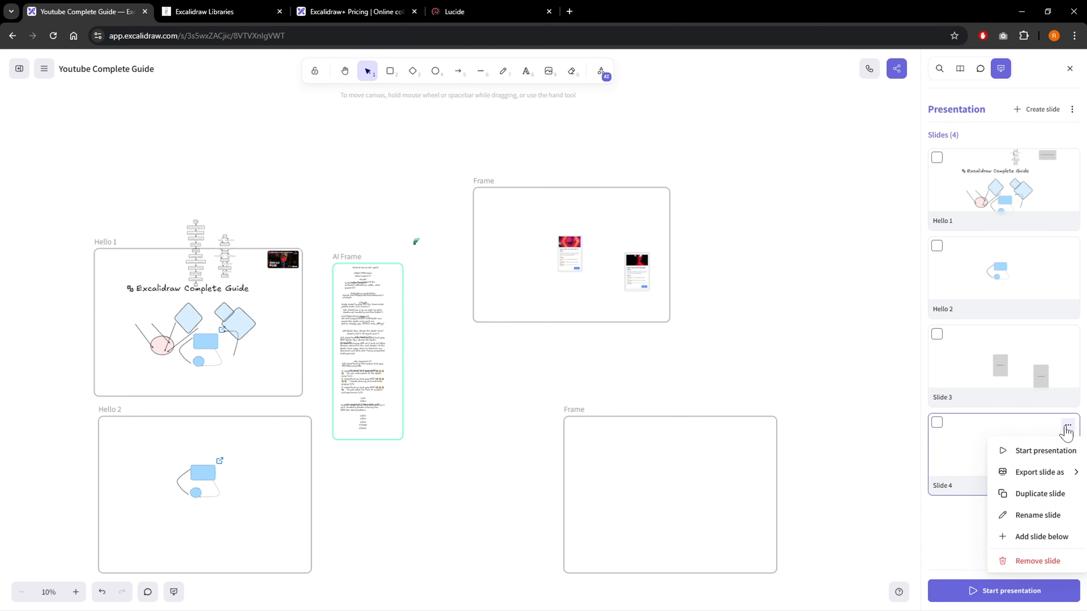
click(1044, 560)
key(Return)
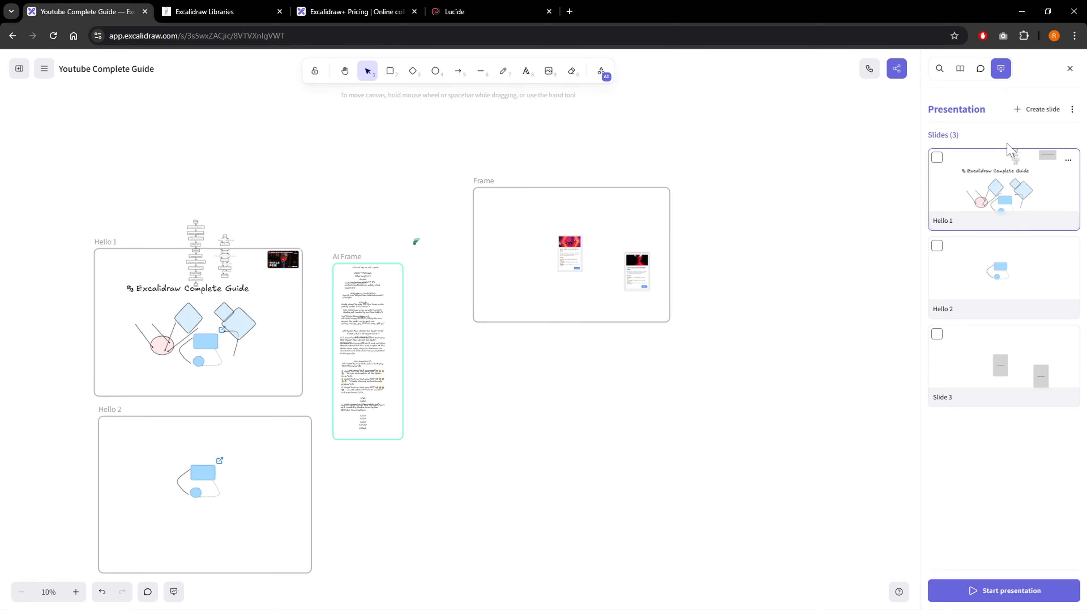
Check the movie cards in the third slide's frame and look at the presentation's additional options
scroll(348, 234, left, 3)
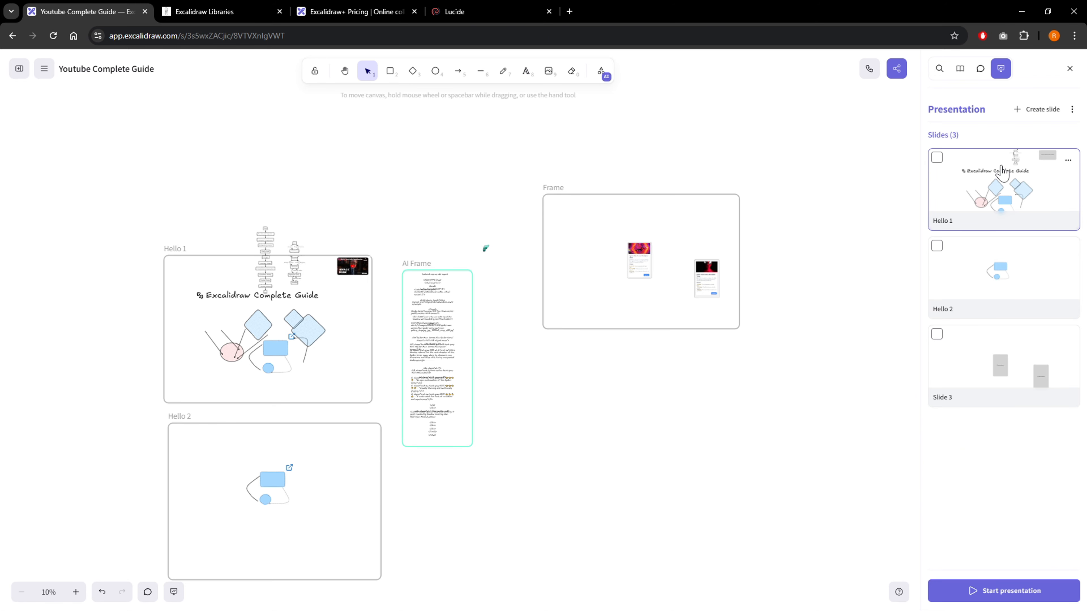
scroll(584, 272, left, 2)
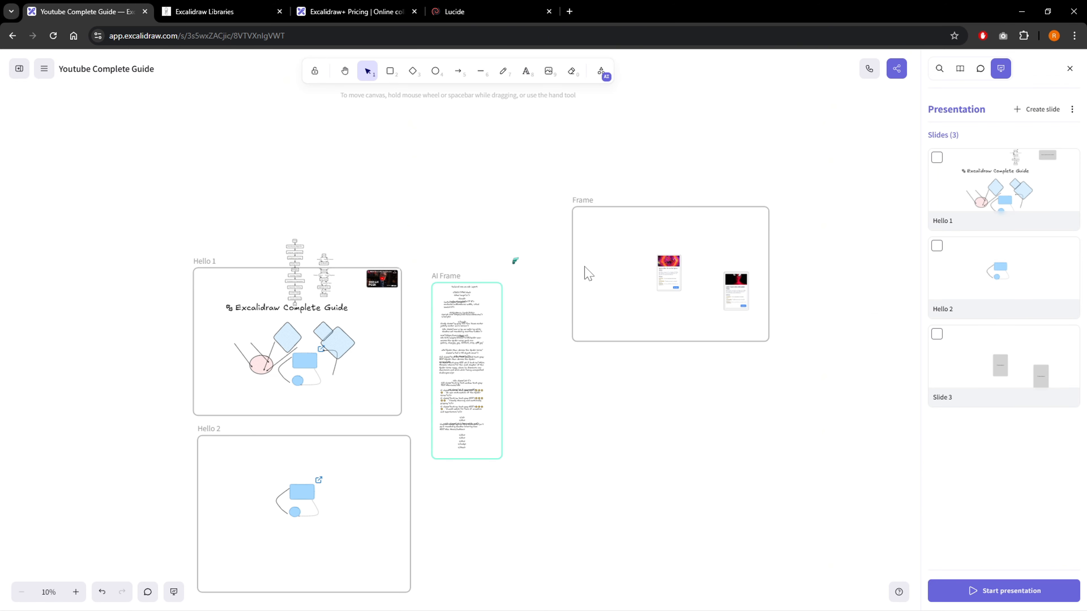
click(669, 277)
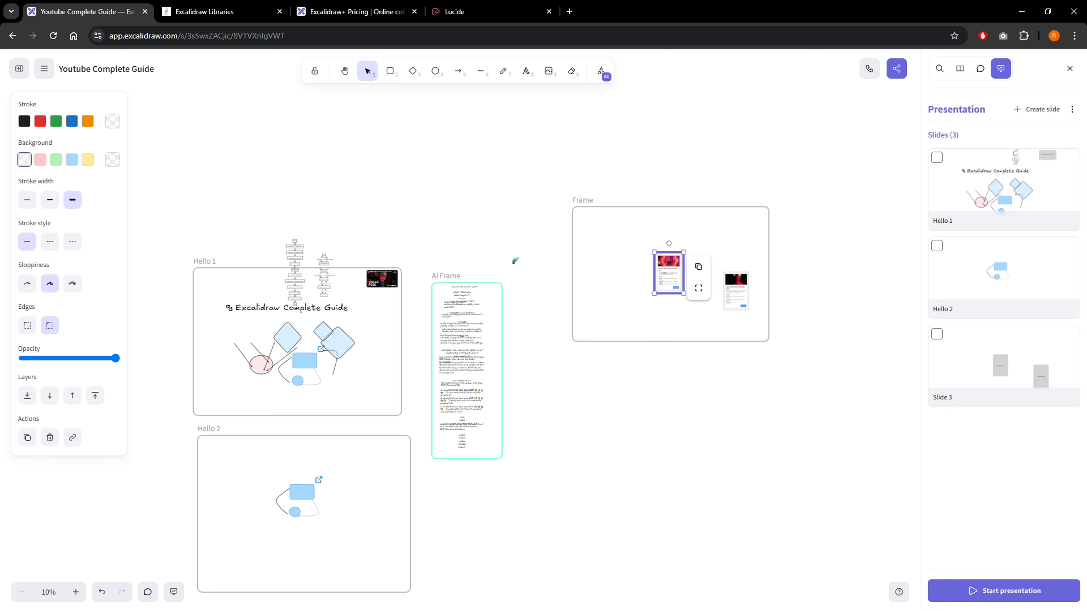
click(641, 257)
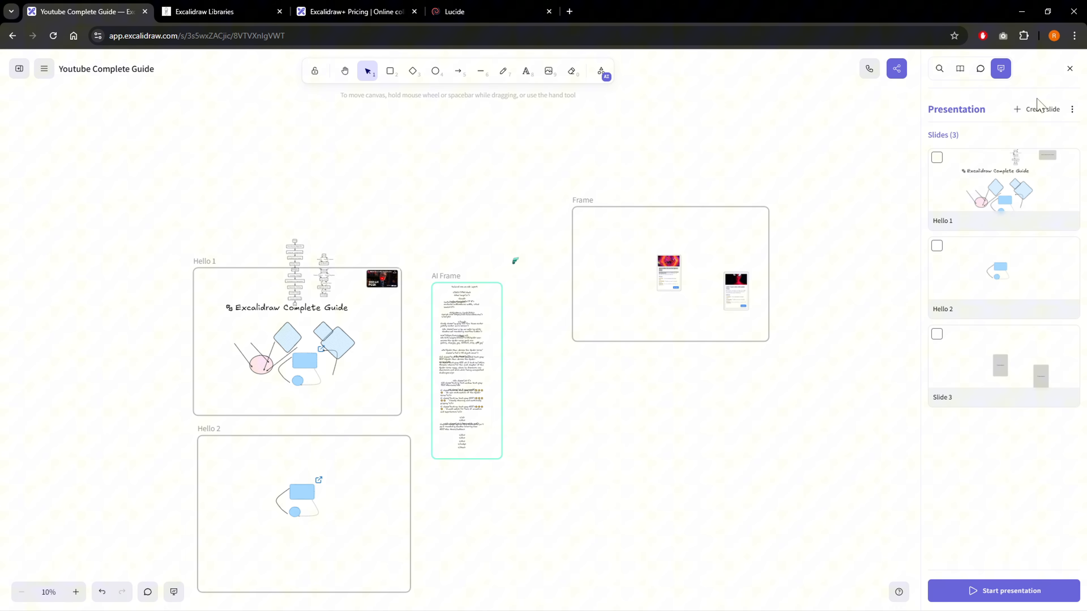
click(1071, 109)
click(1072, 110)
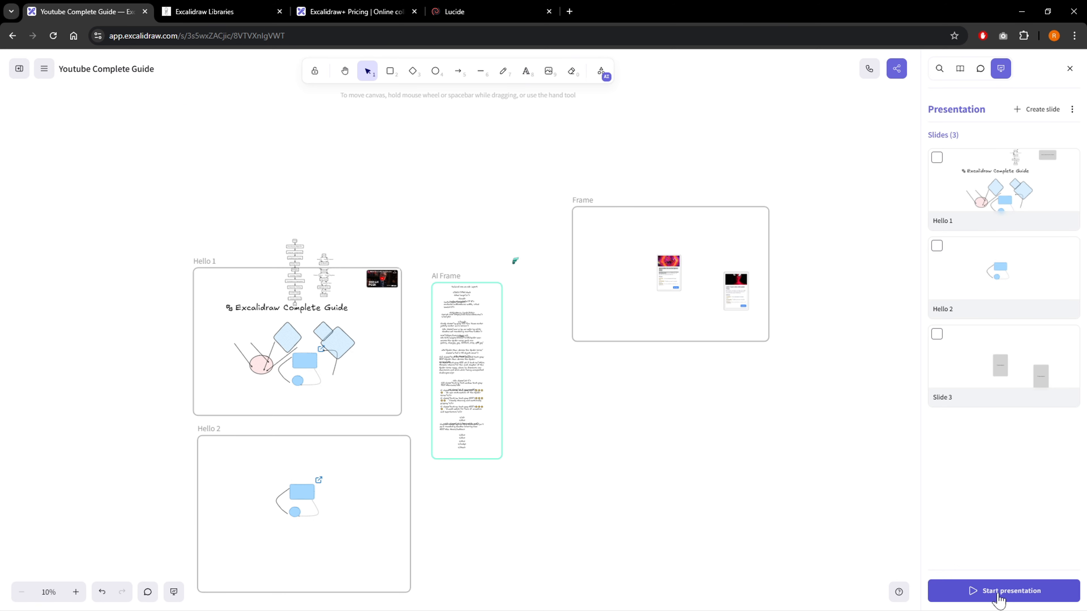
Start the presentation and try its dark mode and fullscreen toggles, returning each to its original setting
click(1008, 595)
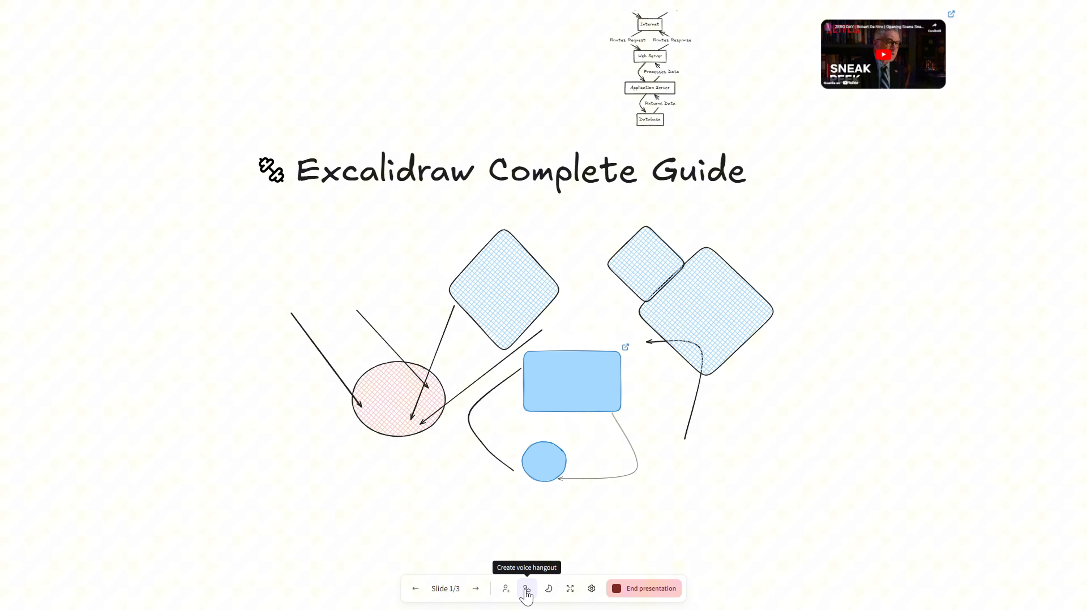
click(548, 590)
click(549, 590)
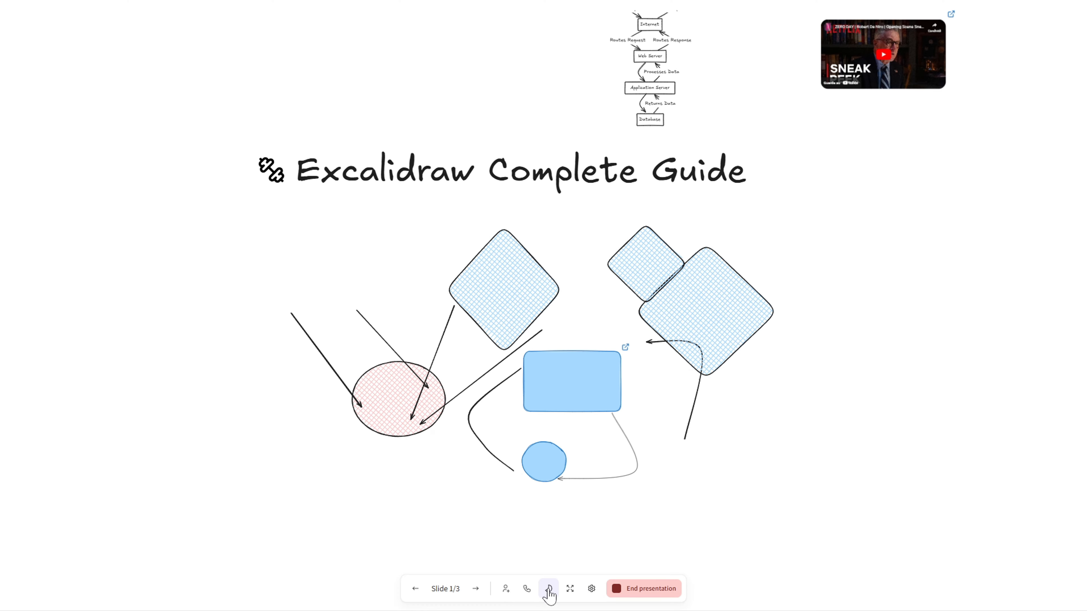
click(571, 591)
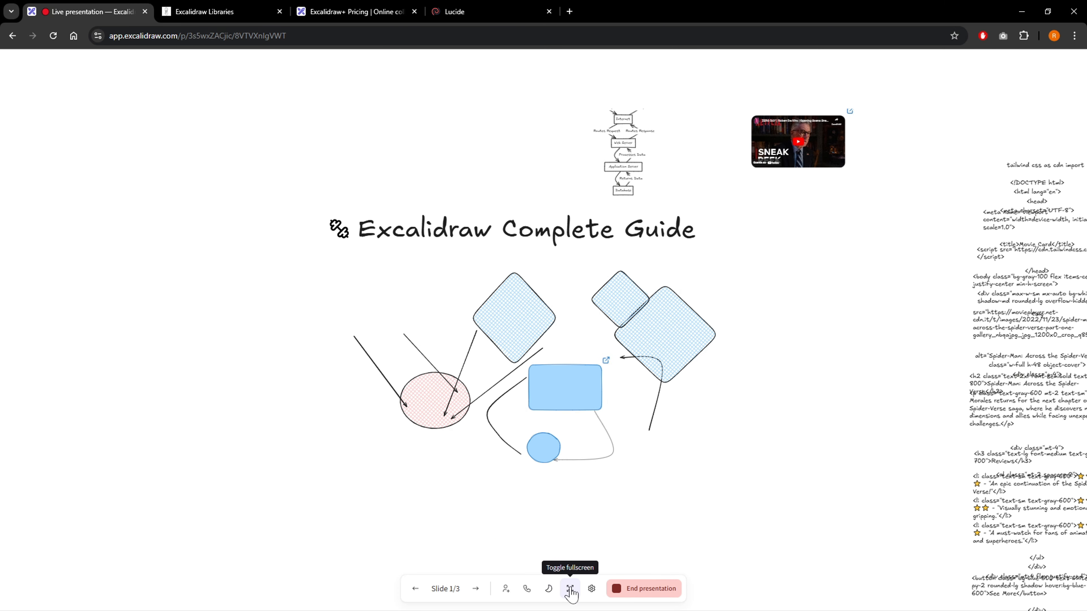
click(571, 591)
Enable Show cursor and Show slide title in the presentation settings and close them
click(591, 588)
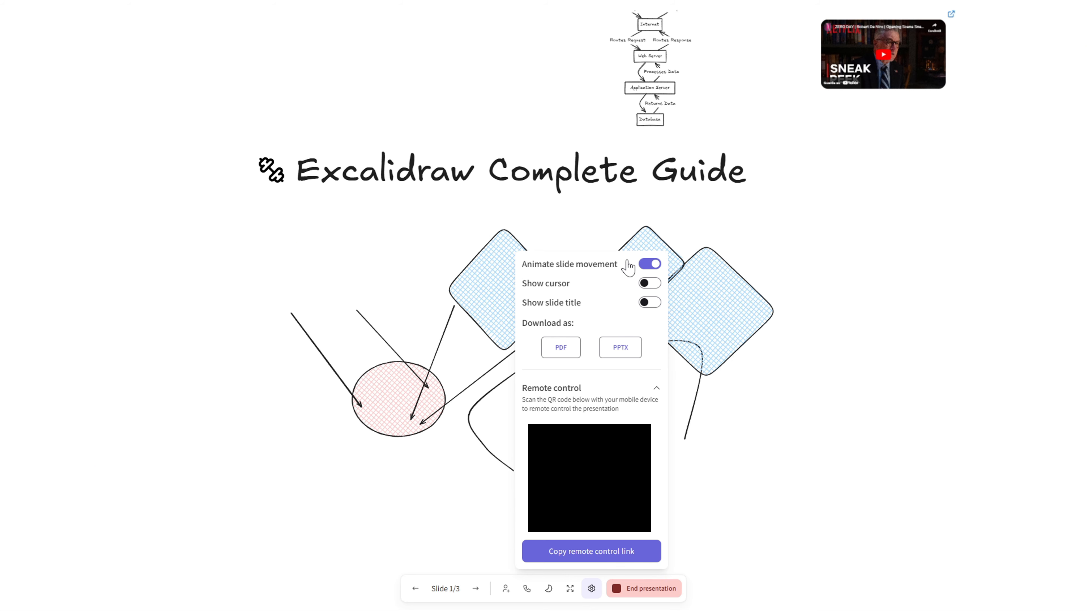
click(650, 284)
click(650, 303)
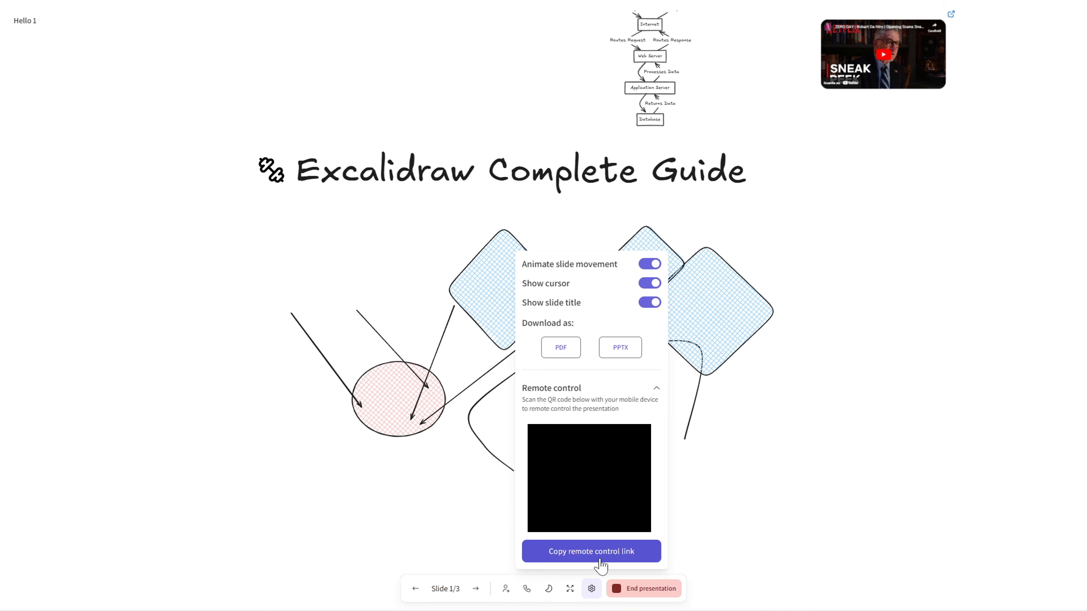
click(591, 589)
Step back and forth through the presentation slides several times and return to Hello 1
click(469, 590)
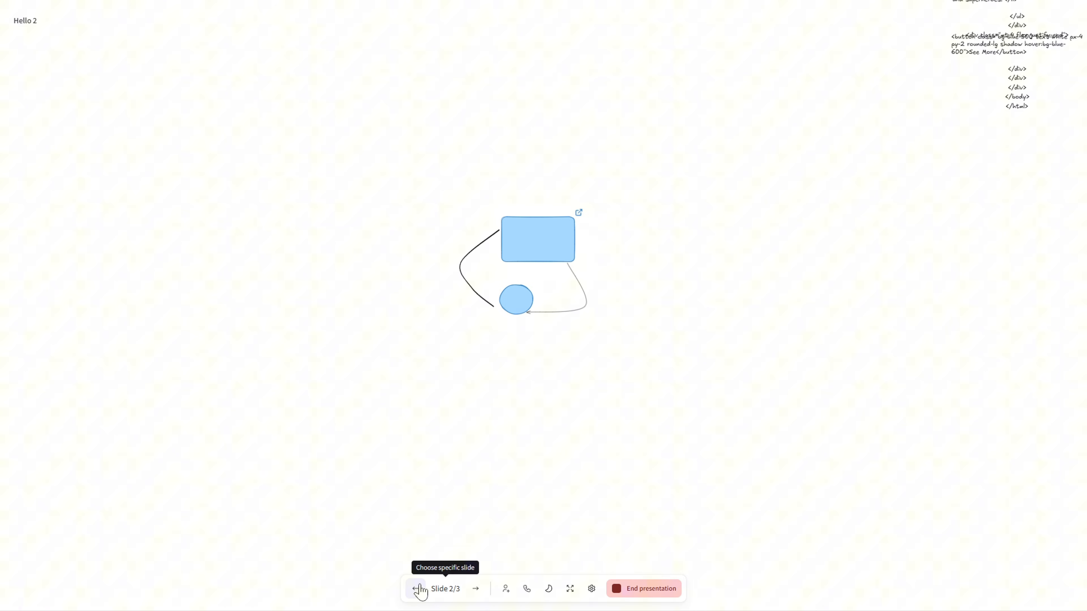
click(417, 590)
click(476, 589)
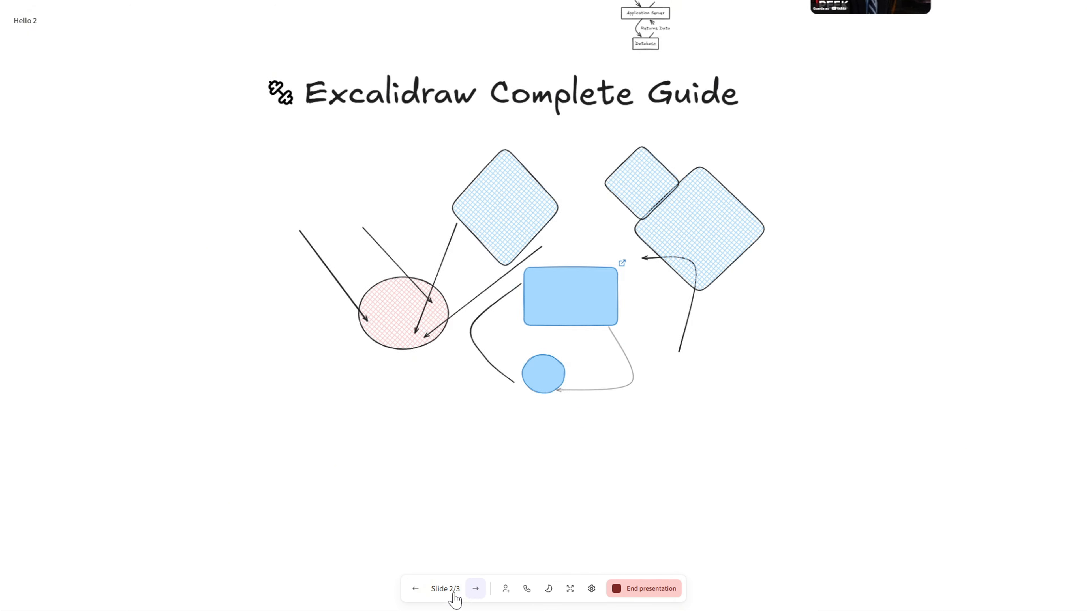
click(418, 591)
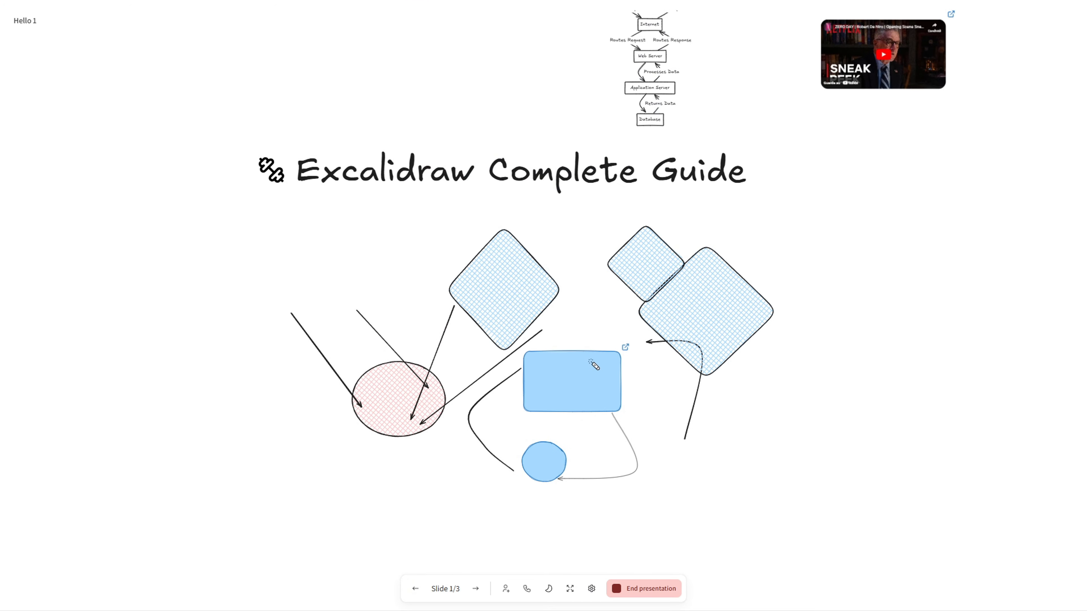
key(Right)
key(Left)
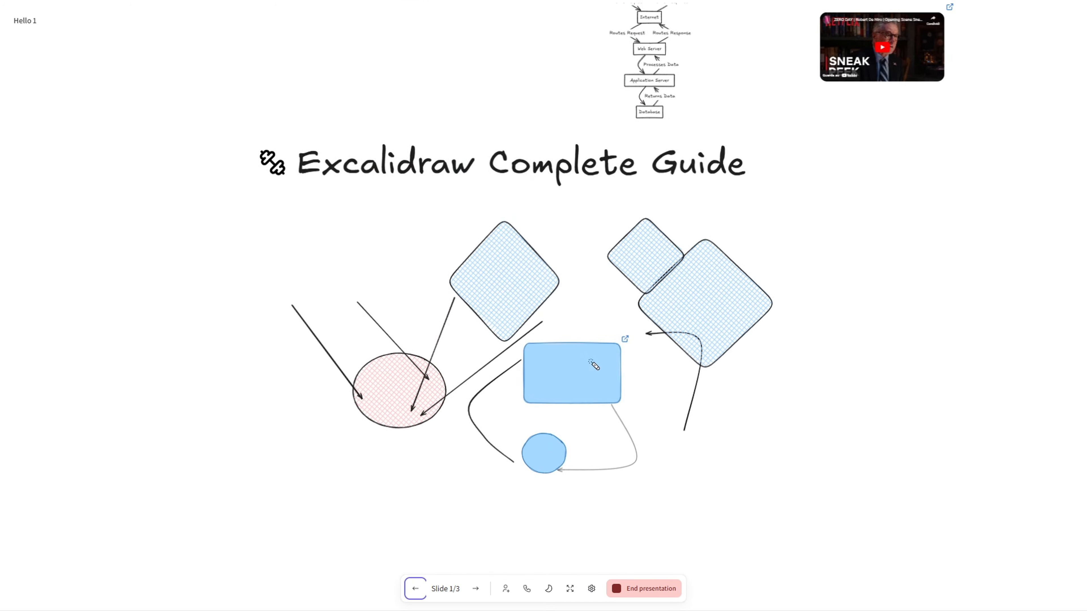
key(Right)
key(Right)
key(Left)
key(Left)
key(Right)
key(Right)
key(Left)
key(Left)
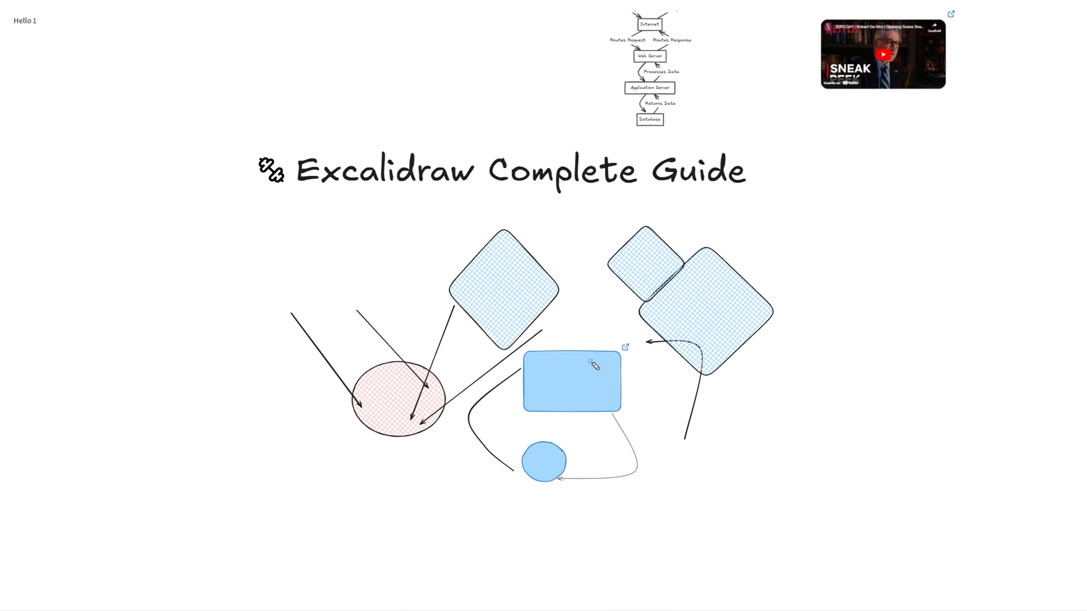
Advance past Hello 2 to the third slide and exit the presentation
key(Right)
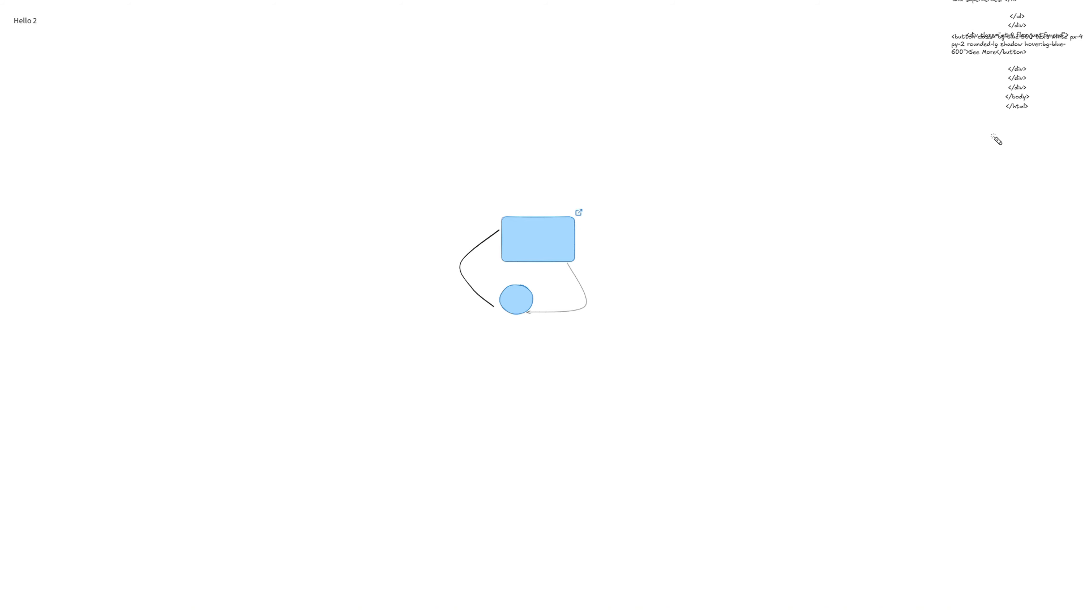
key(Right)
key(Escape)
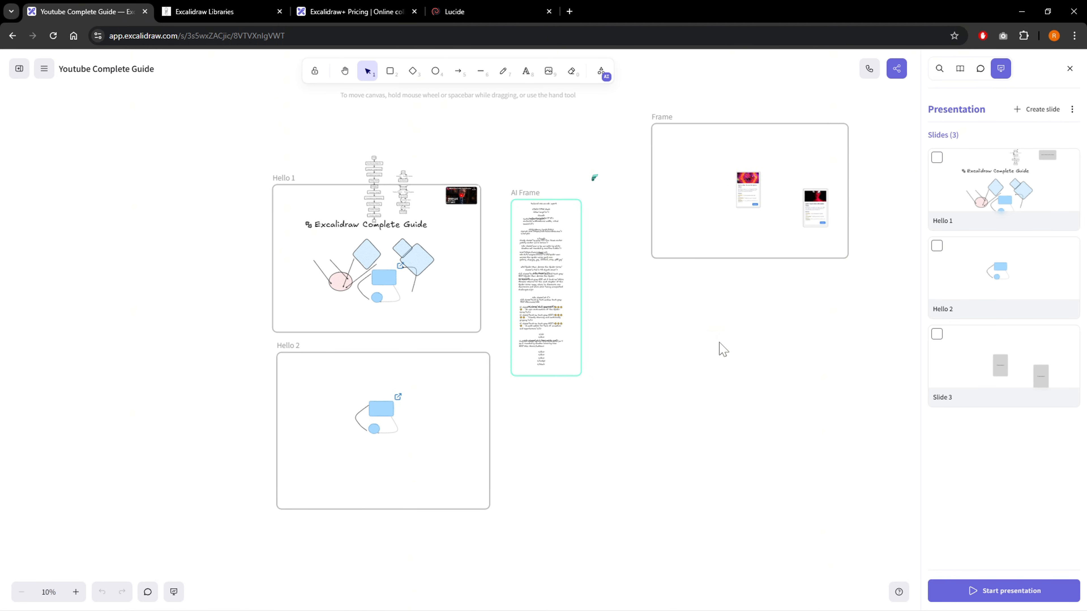
Delete the AI Frame with its code text and move the movie cards' frame beside the Hello 2 frame
drag(754, 398, 595, 166)
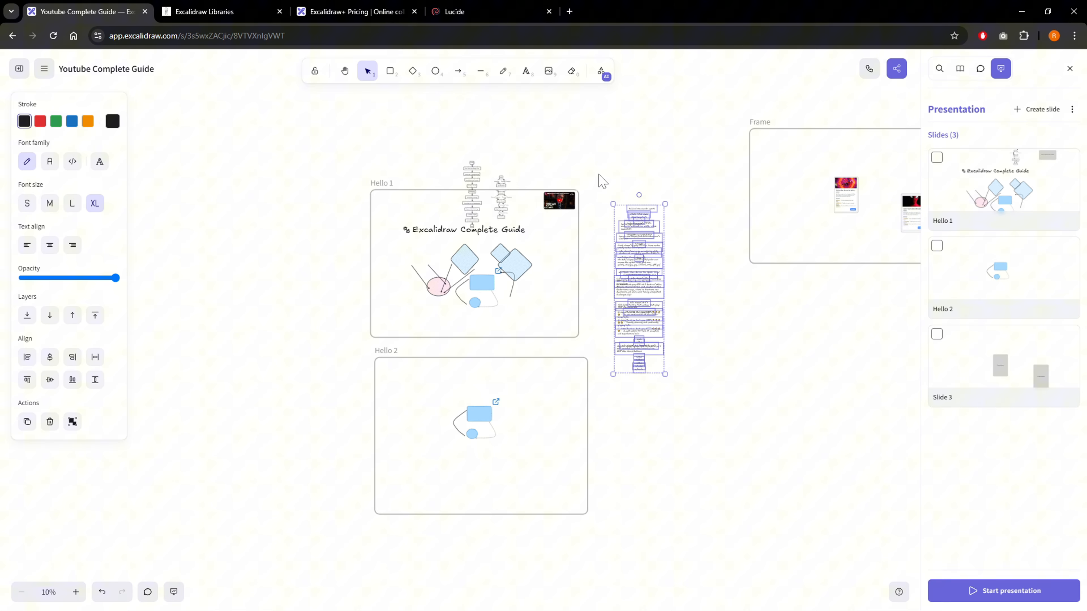
key(Delete)
drag(893, 355, 472, 364)
drag(332, 143, 208, 367)
drag(445, 336, 845, 338)
click(810, 429)
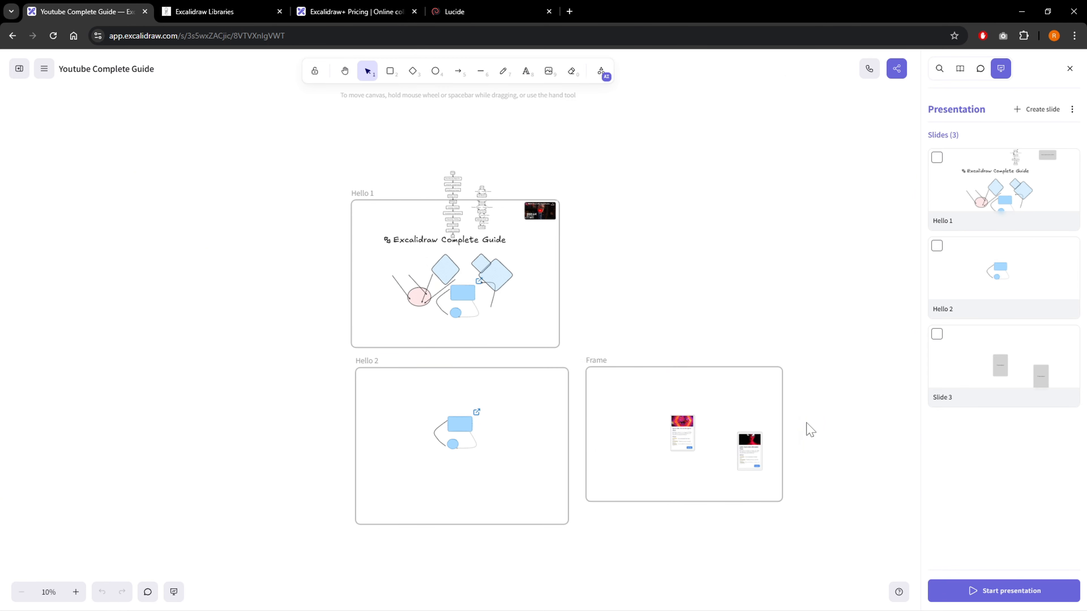
Present the slides again to check the third slide with the movie cards, and end the presentation
click(1021, 586)
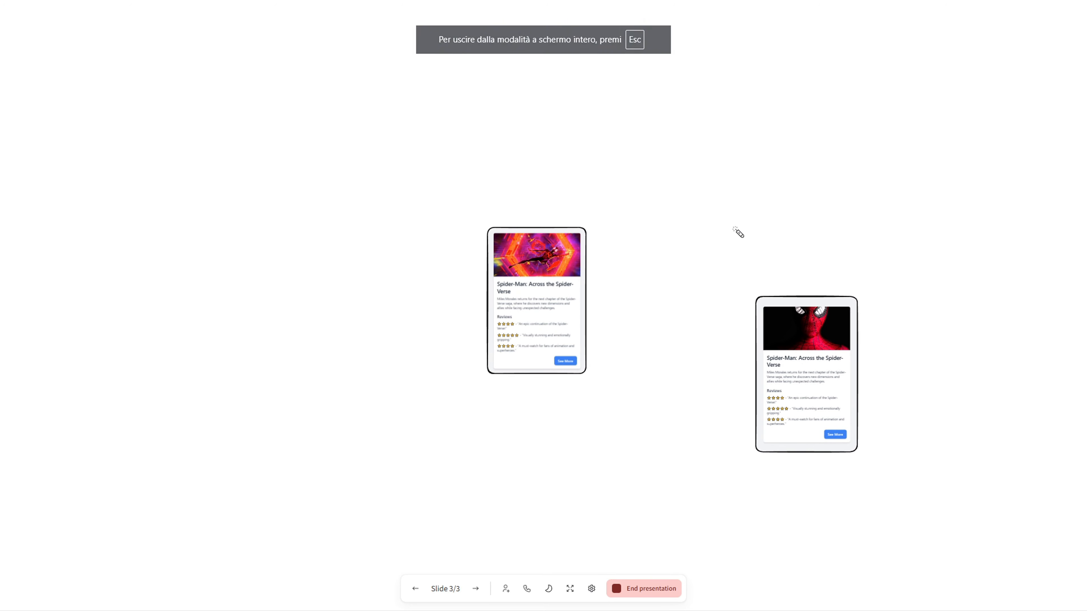
click(638, 590)
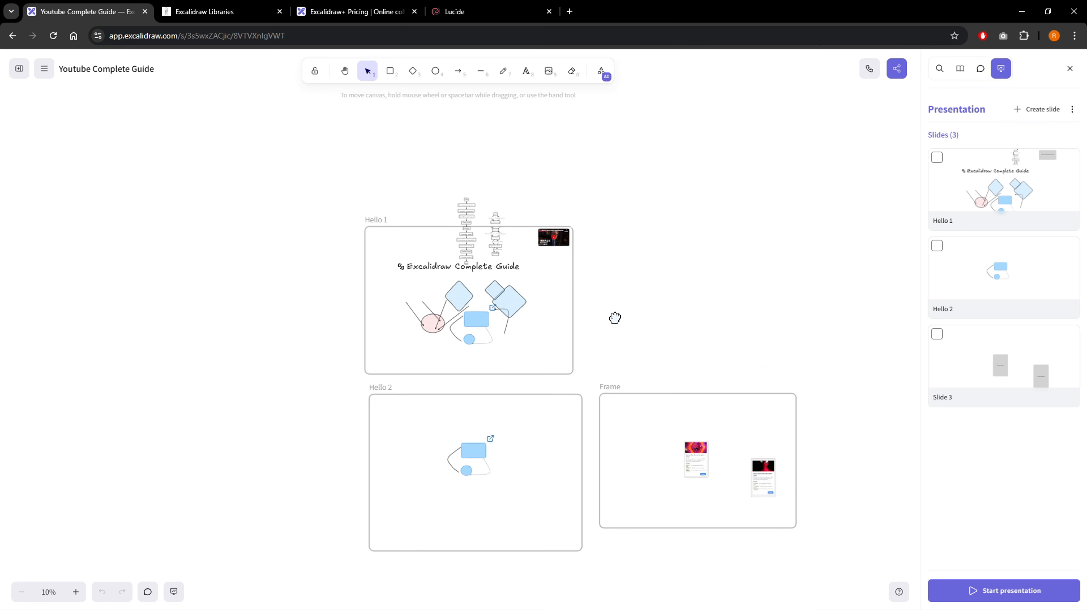
drag(539, 340, 627, 235)
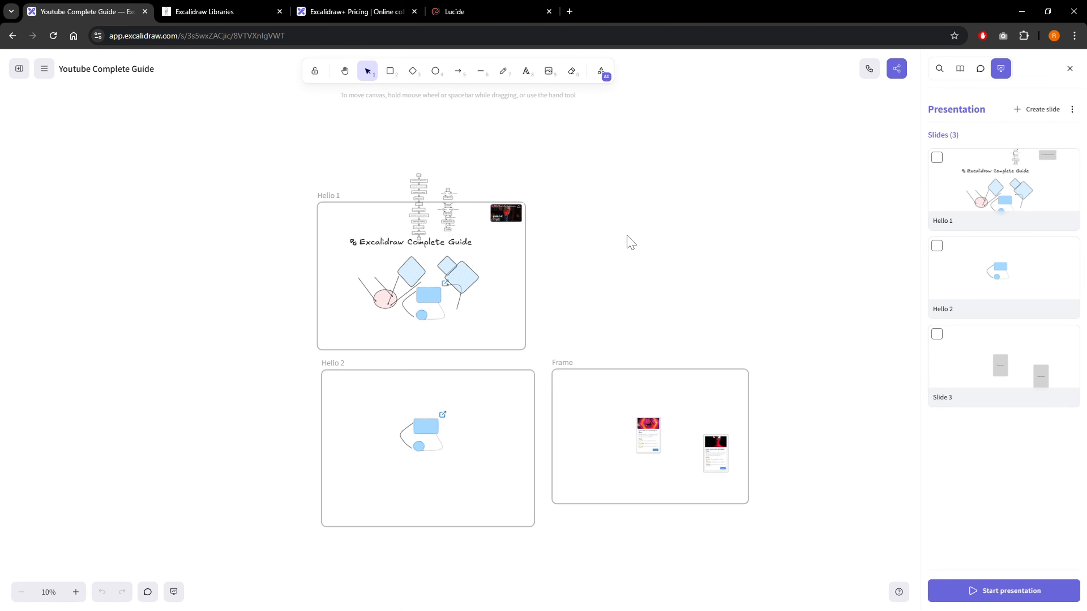